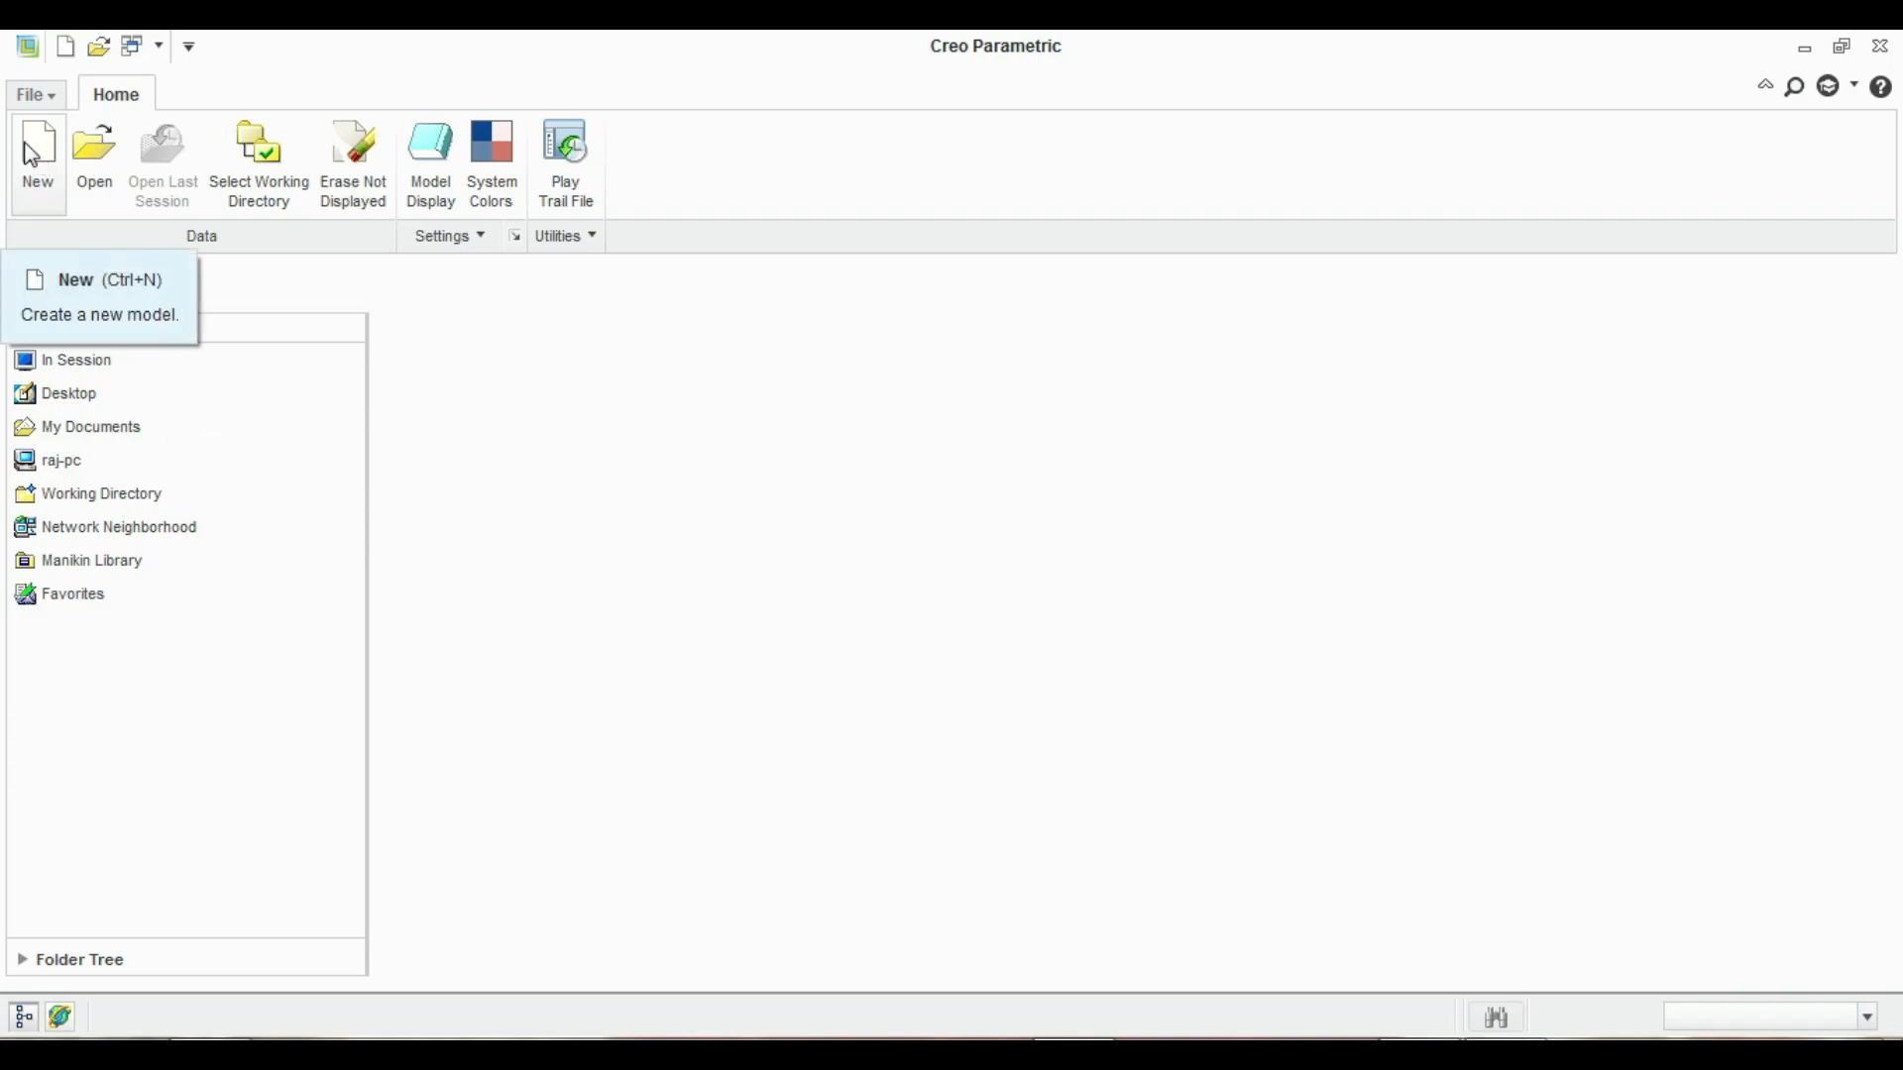
Create a new solid part from the default template and start a sketch on the FRONT plane, viewed square-on
left_click(39, 161)
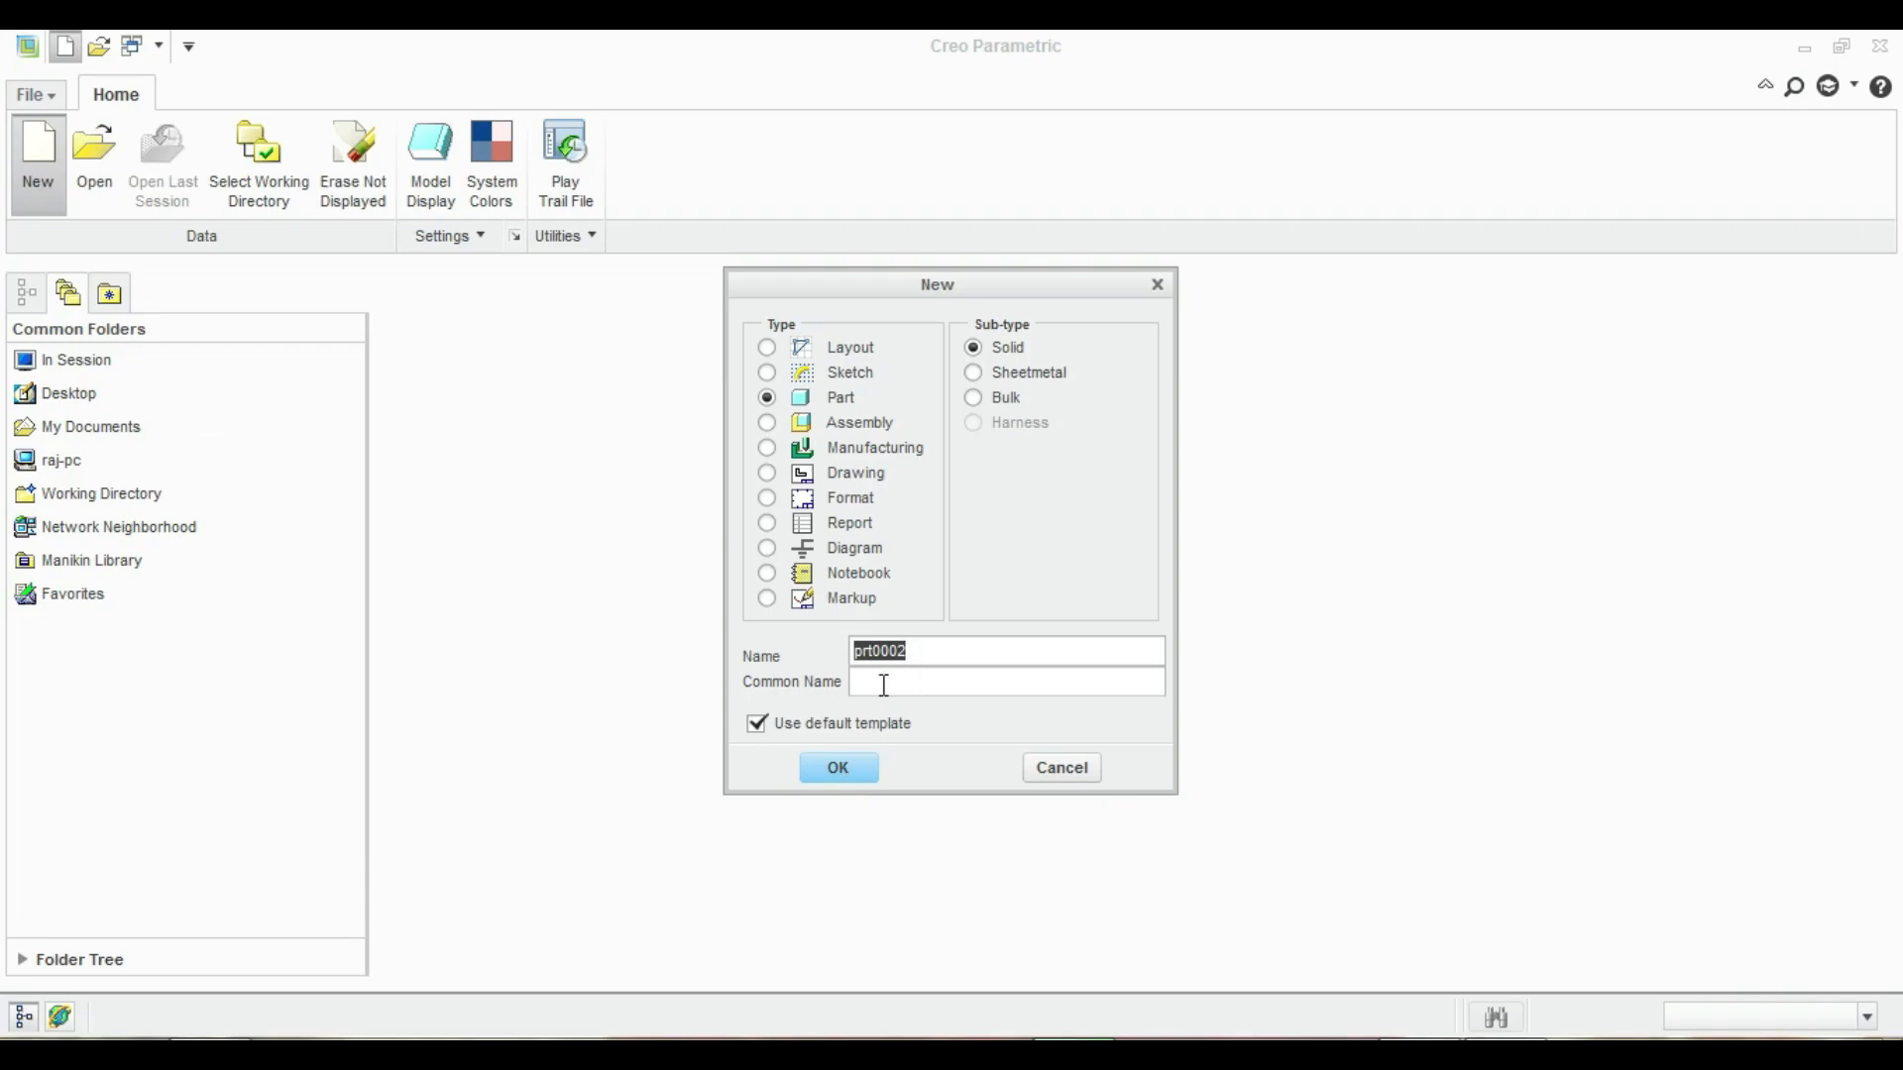
left_click(838, 769)
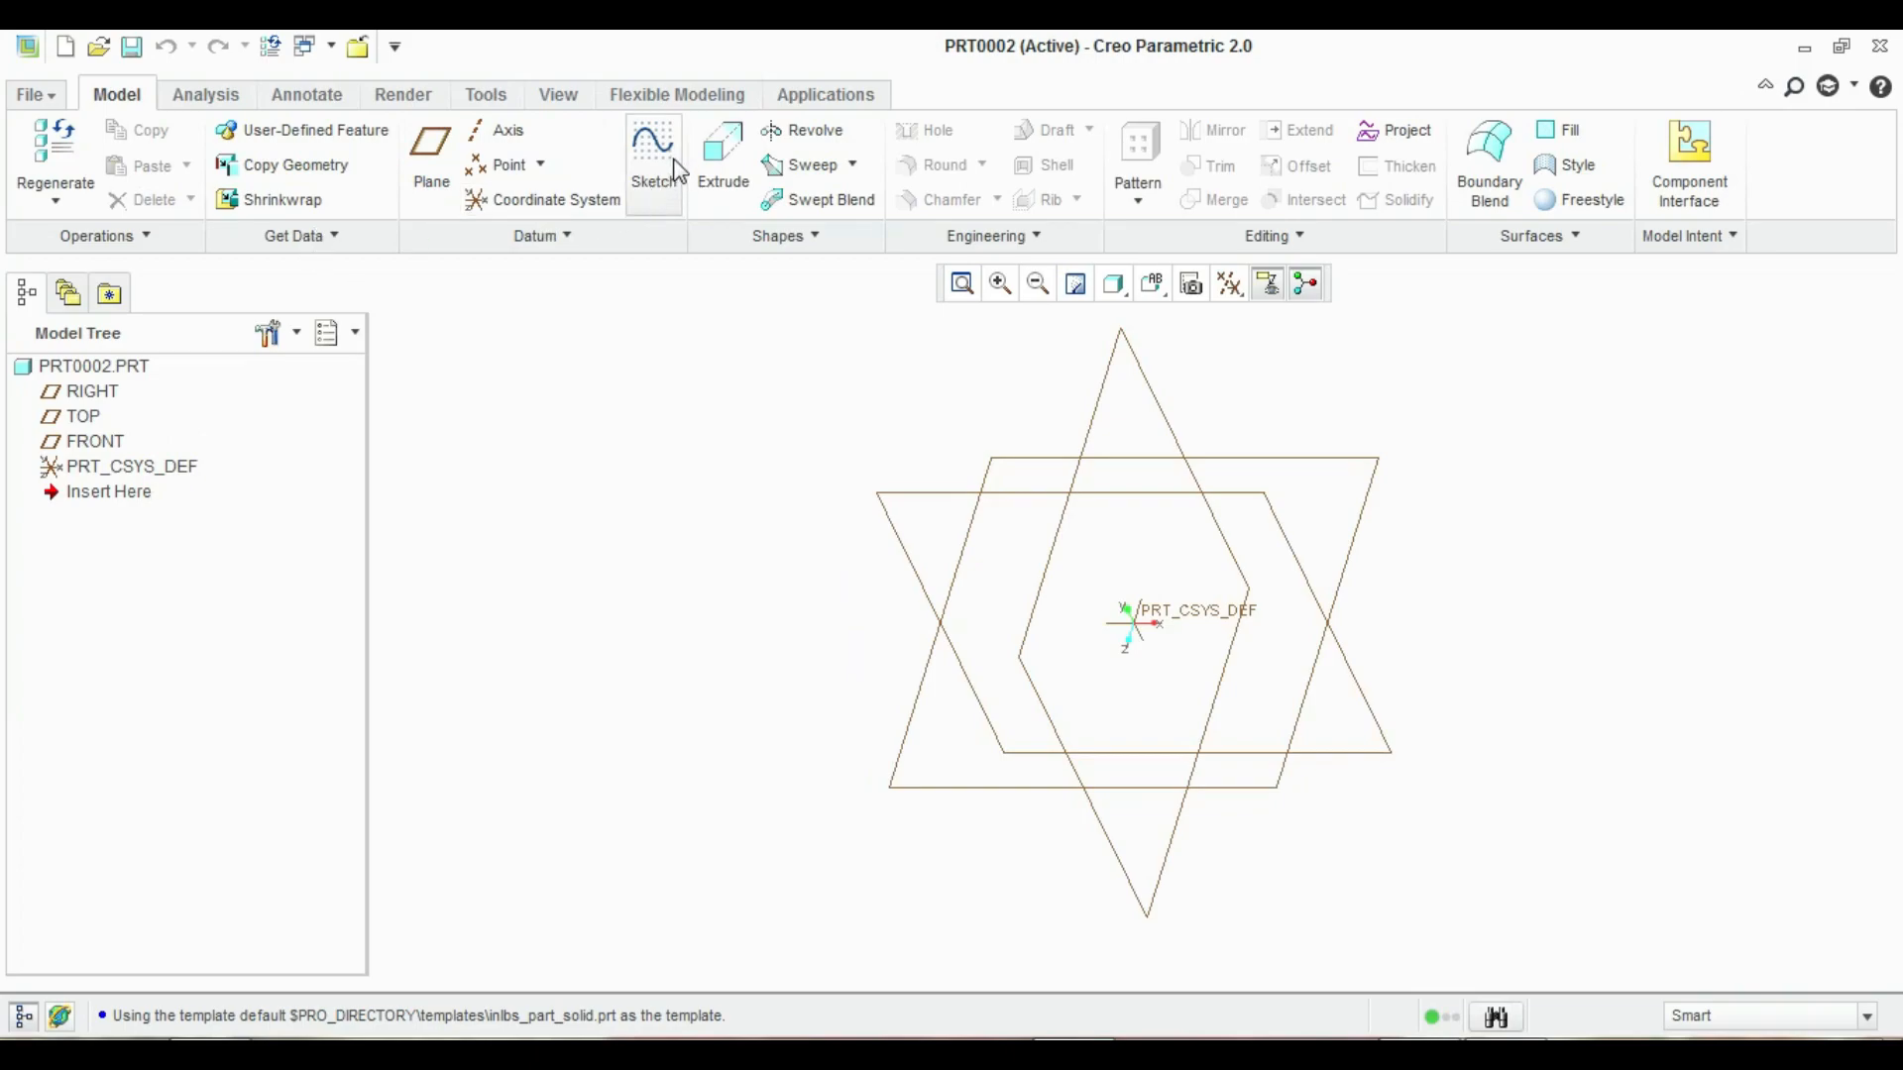
left_click(651, 164)
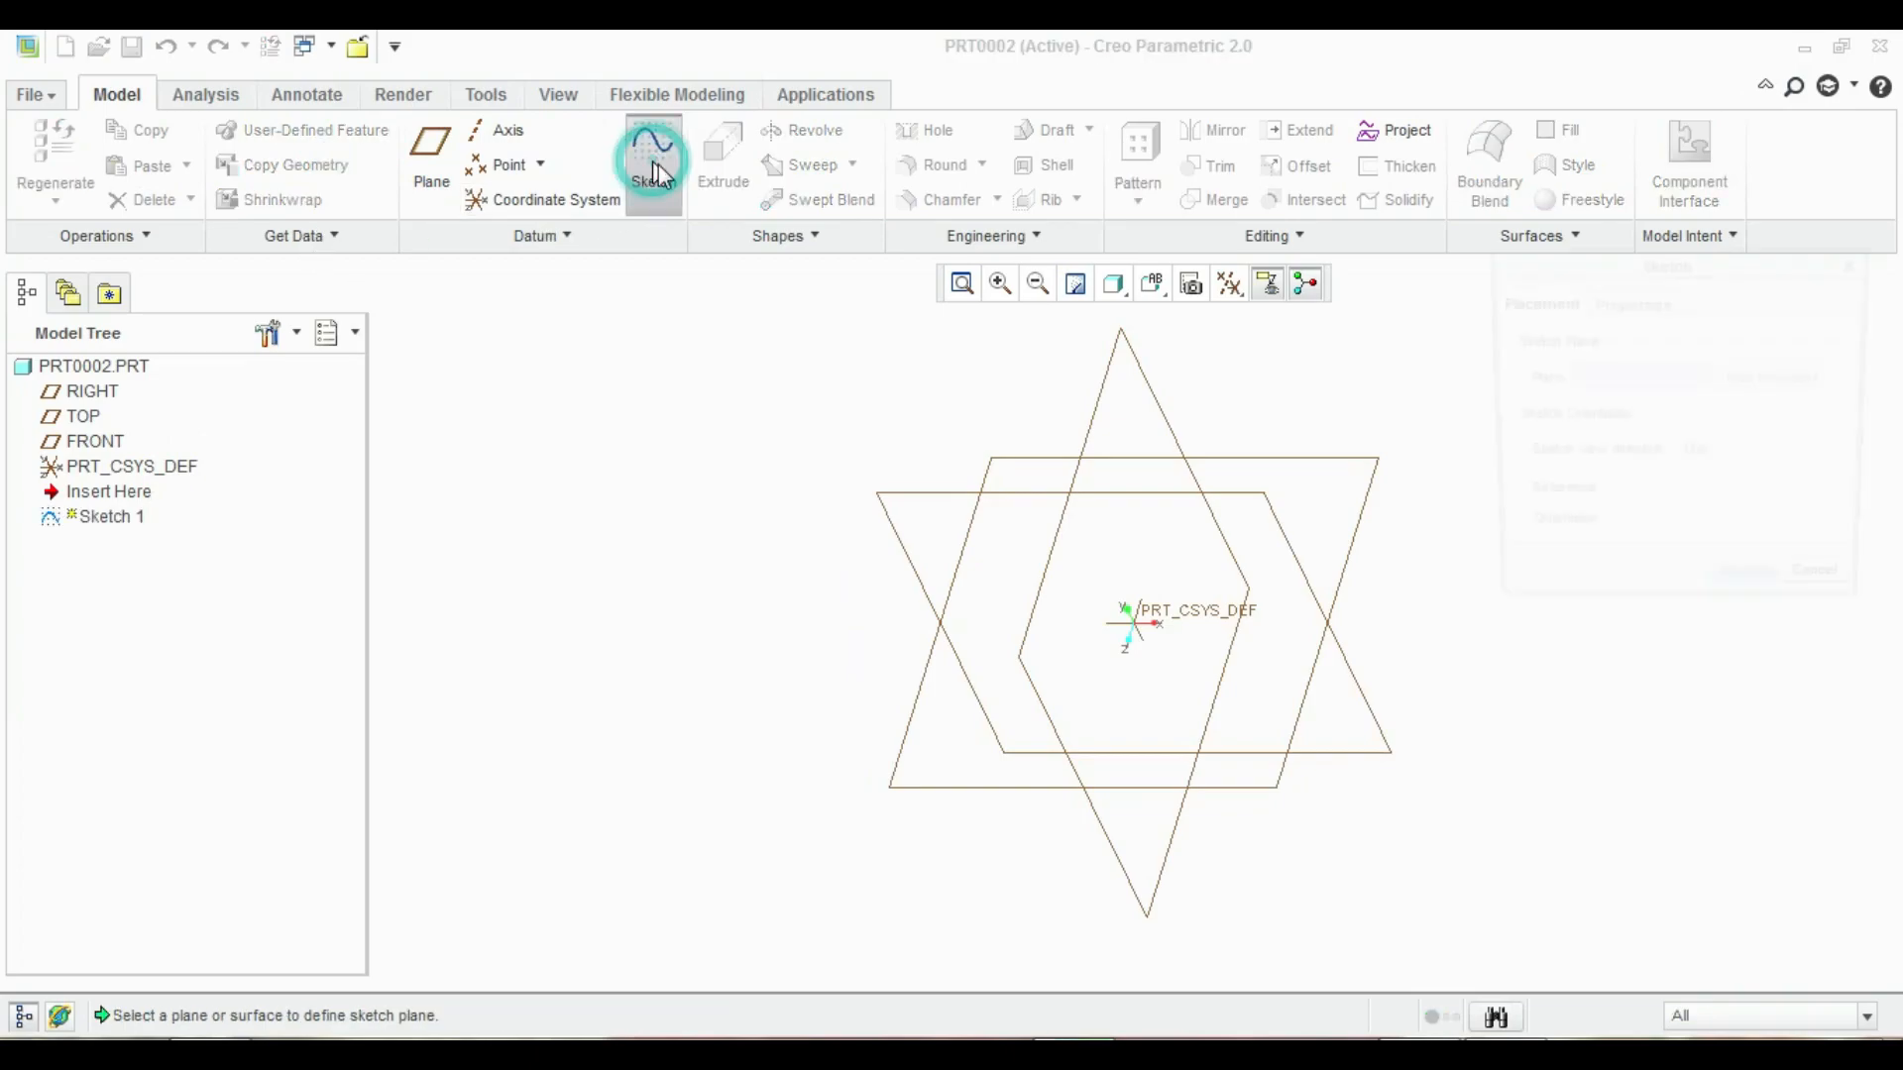
left_click(906, 497)
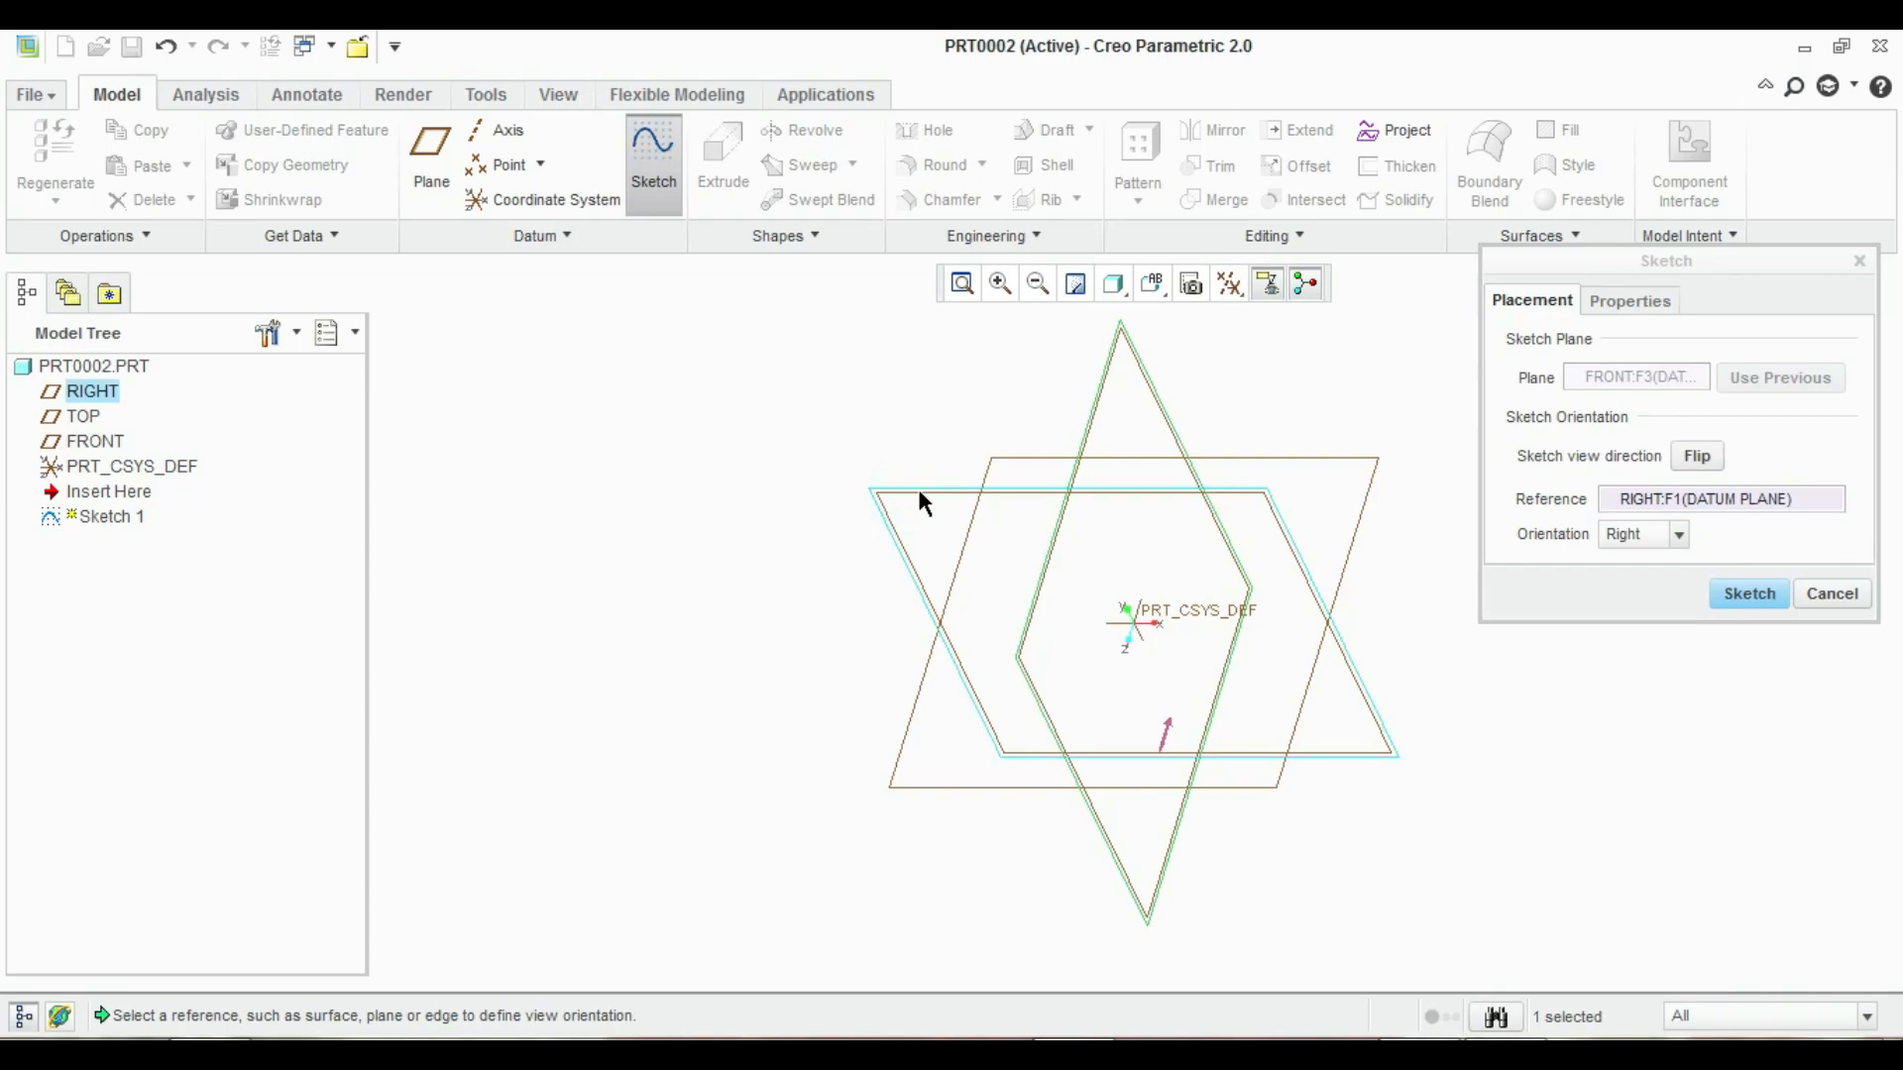
left_click(1750, 595)
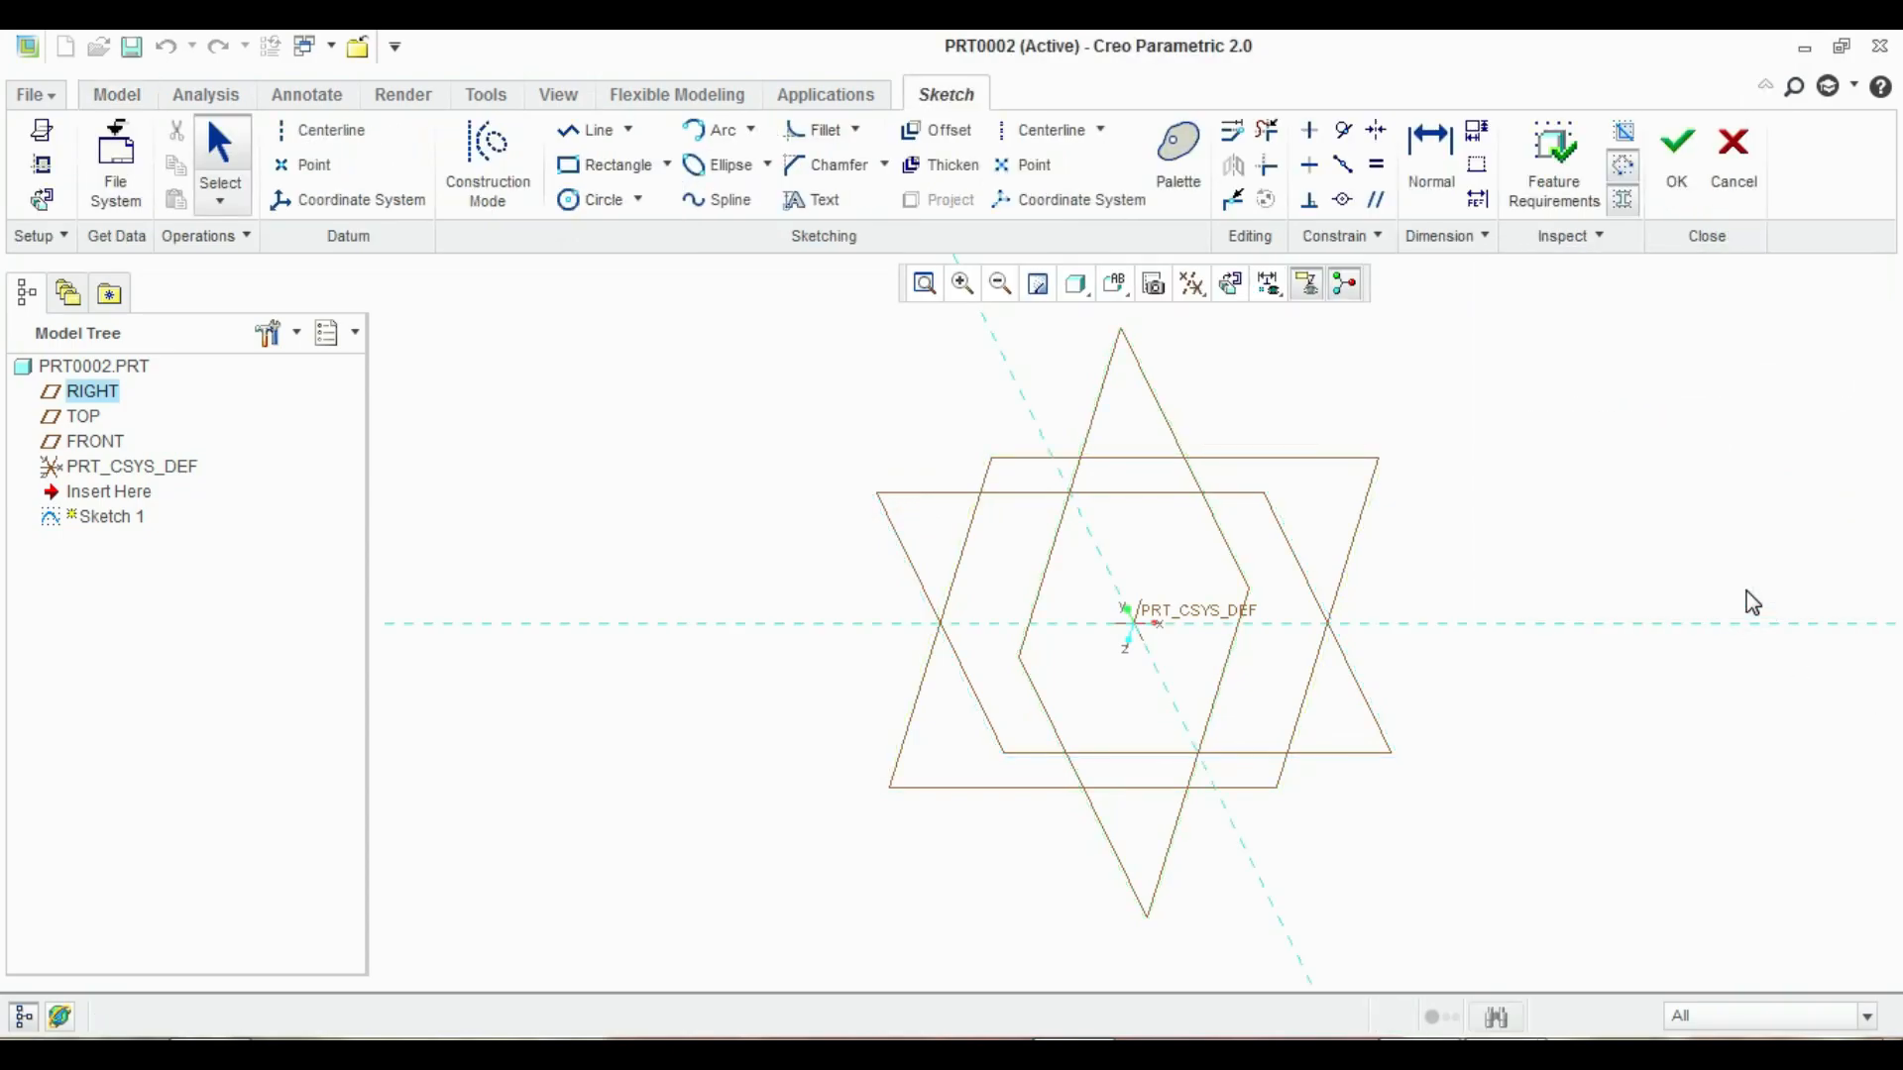
left_click(1233, 290)
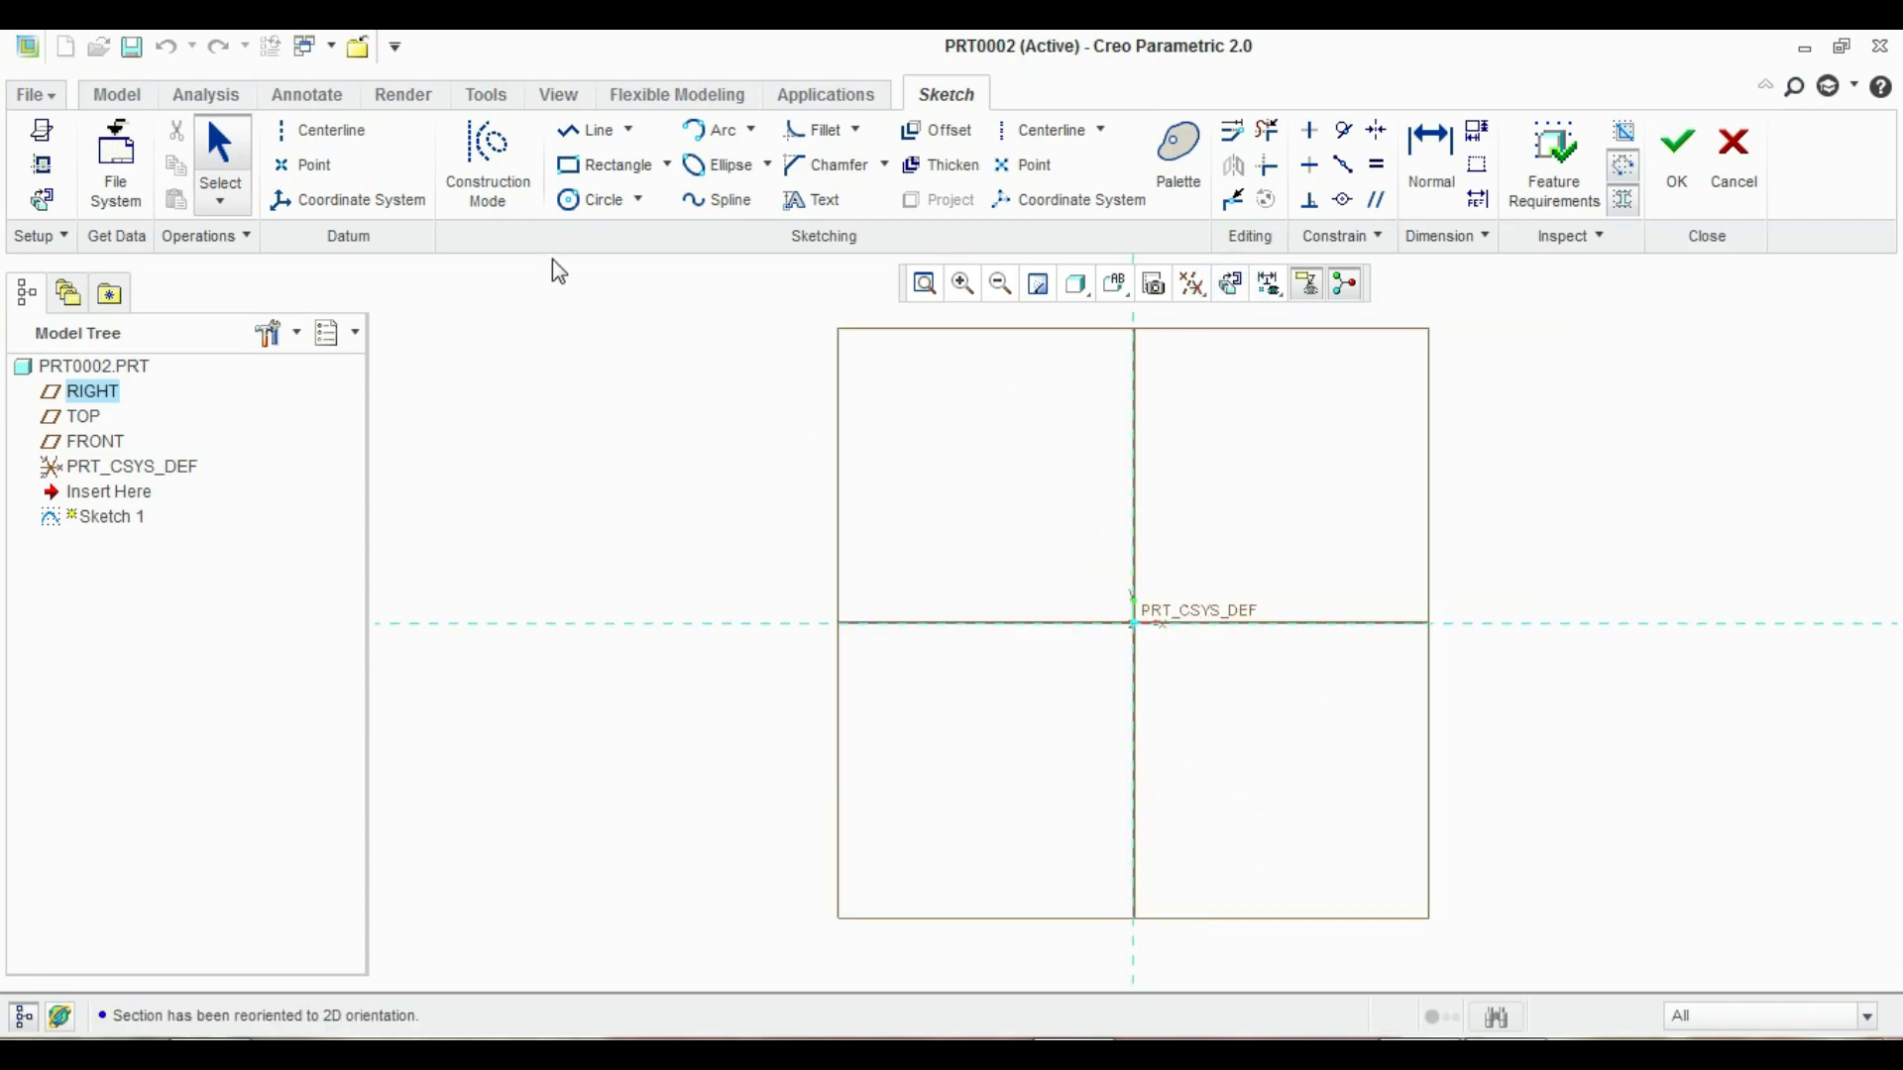
Add a vertical and a horizontal datum centerline through the sketch origin
left_click(347, 144)
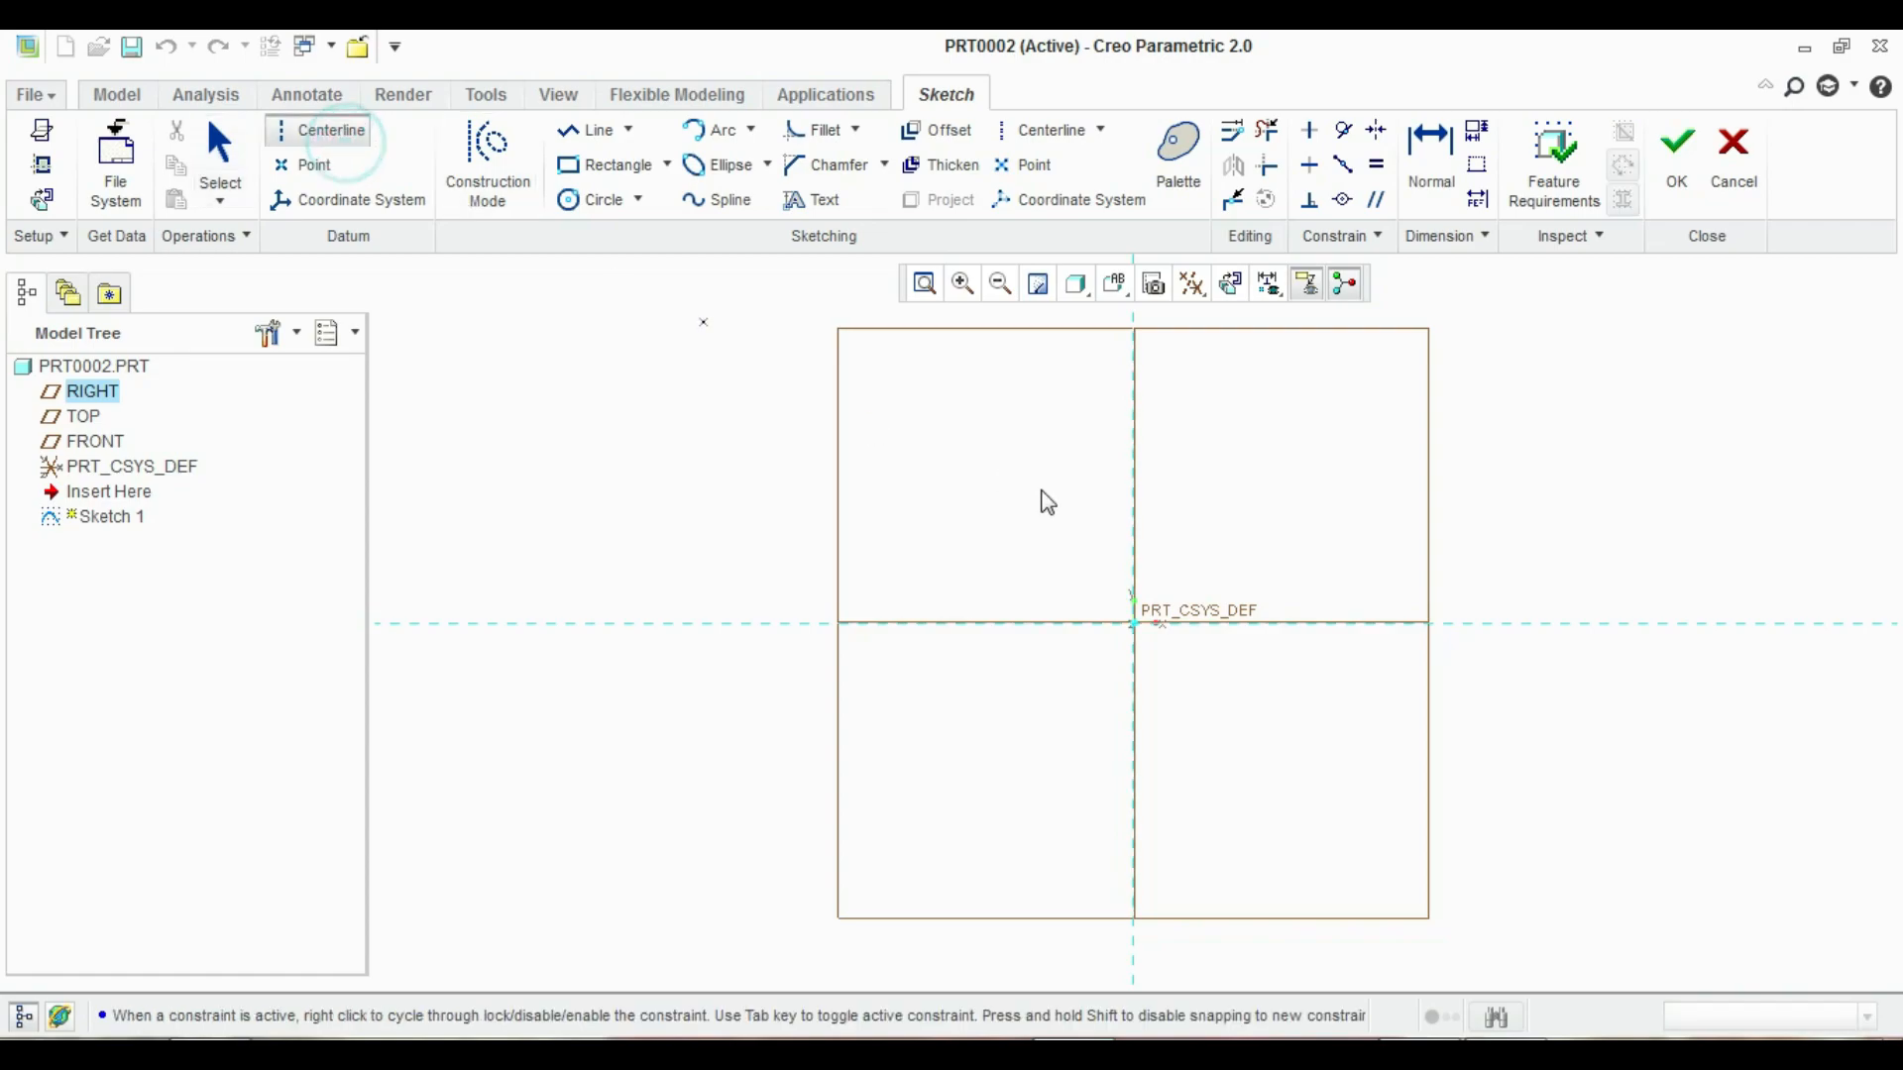
left_click(1136, 409)
left_click(1118, 630)
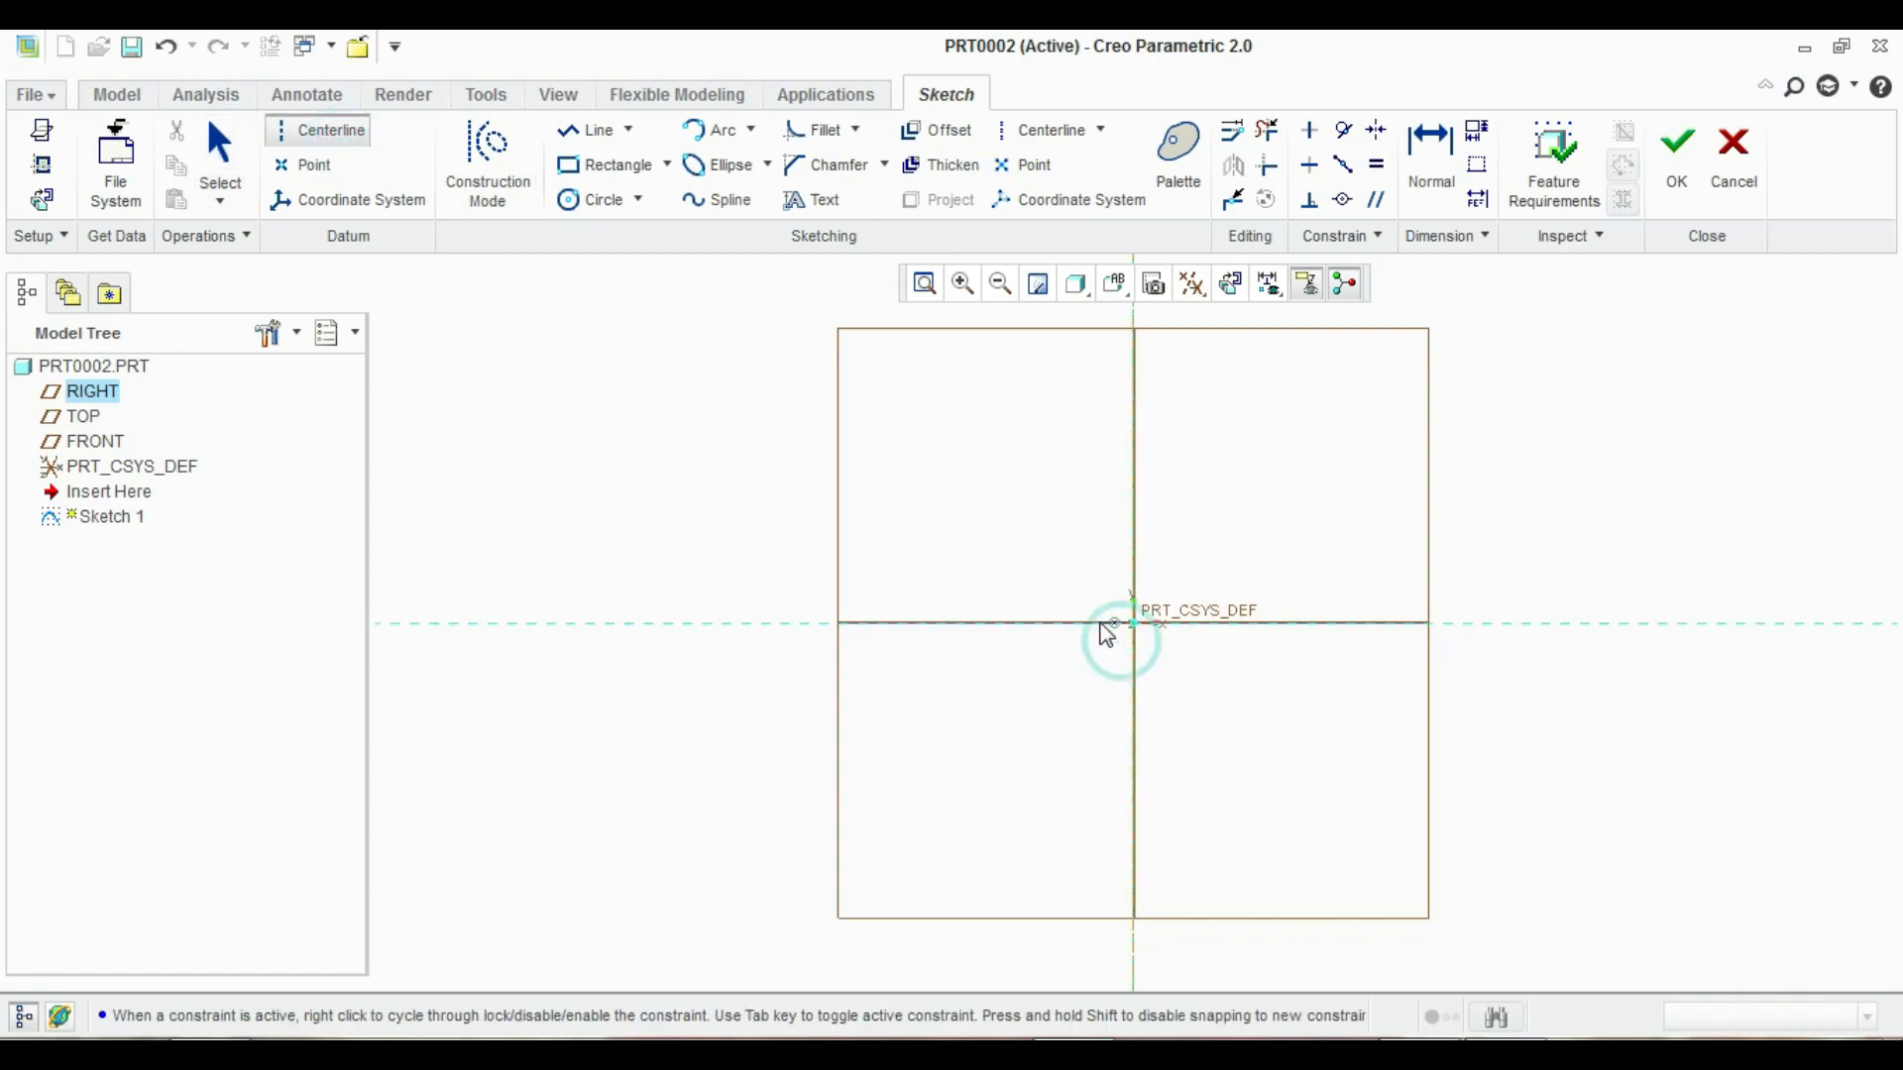
left_click(883, 635)
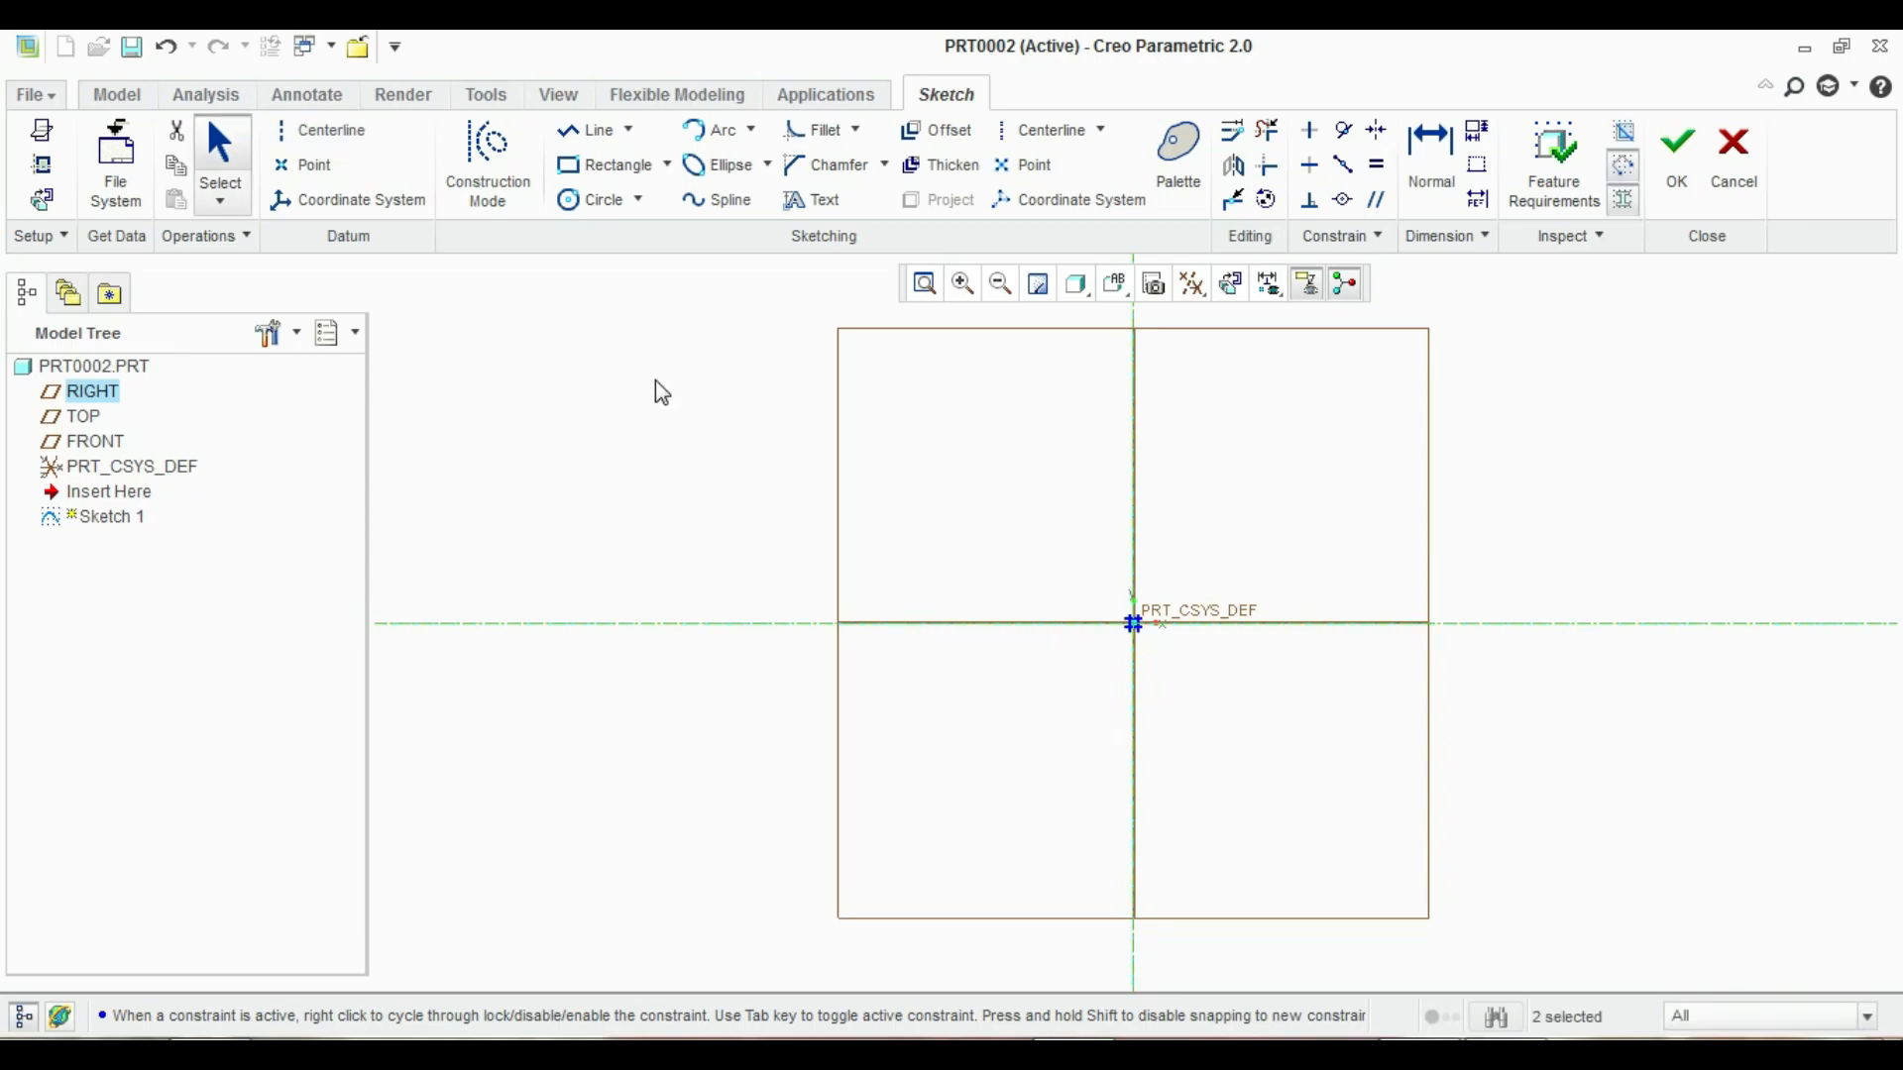
middle_click(656, 380)
Sketch two concentric circles centred on the origin, about 247 and about 120 in diameter
left_click(598, 199)
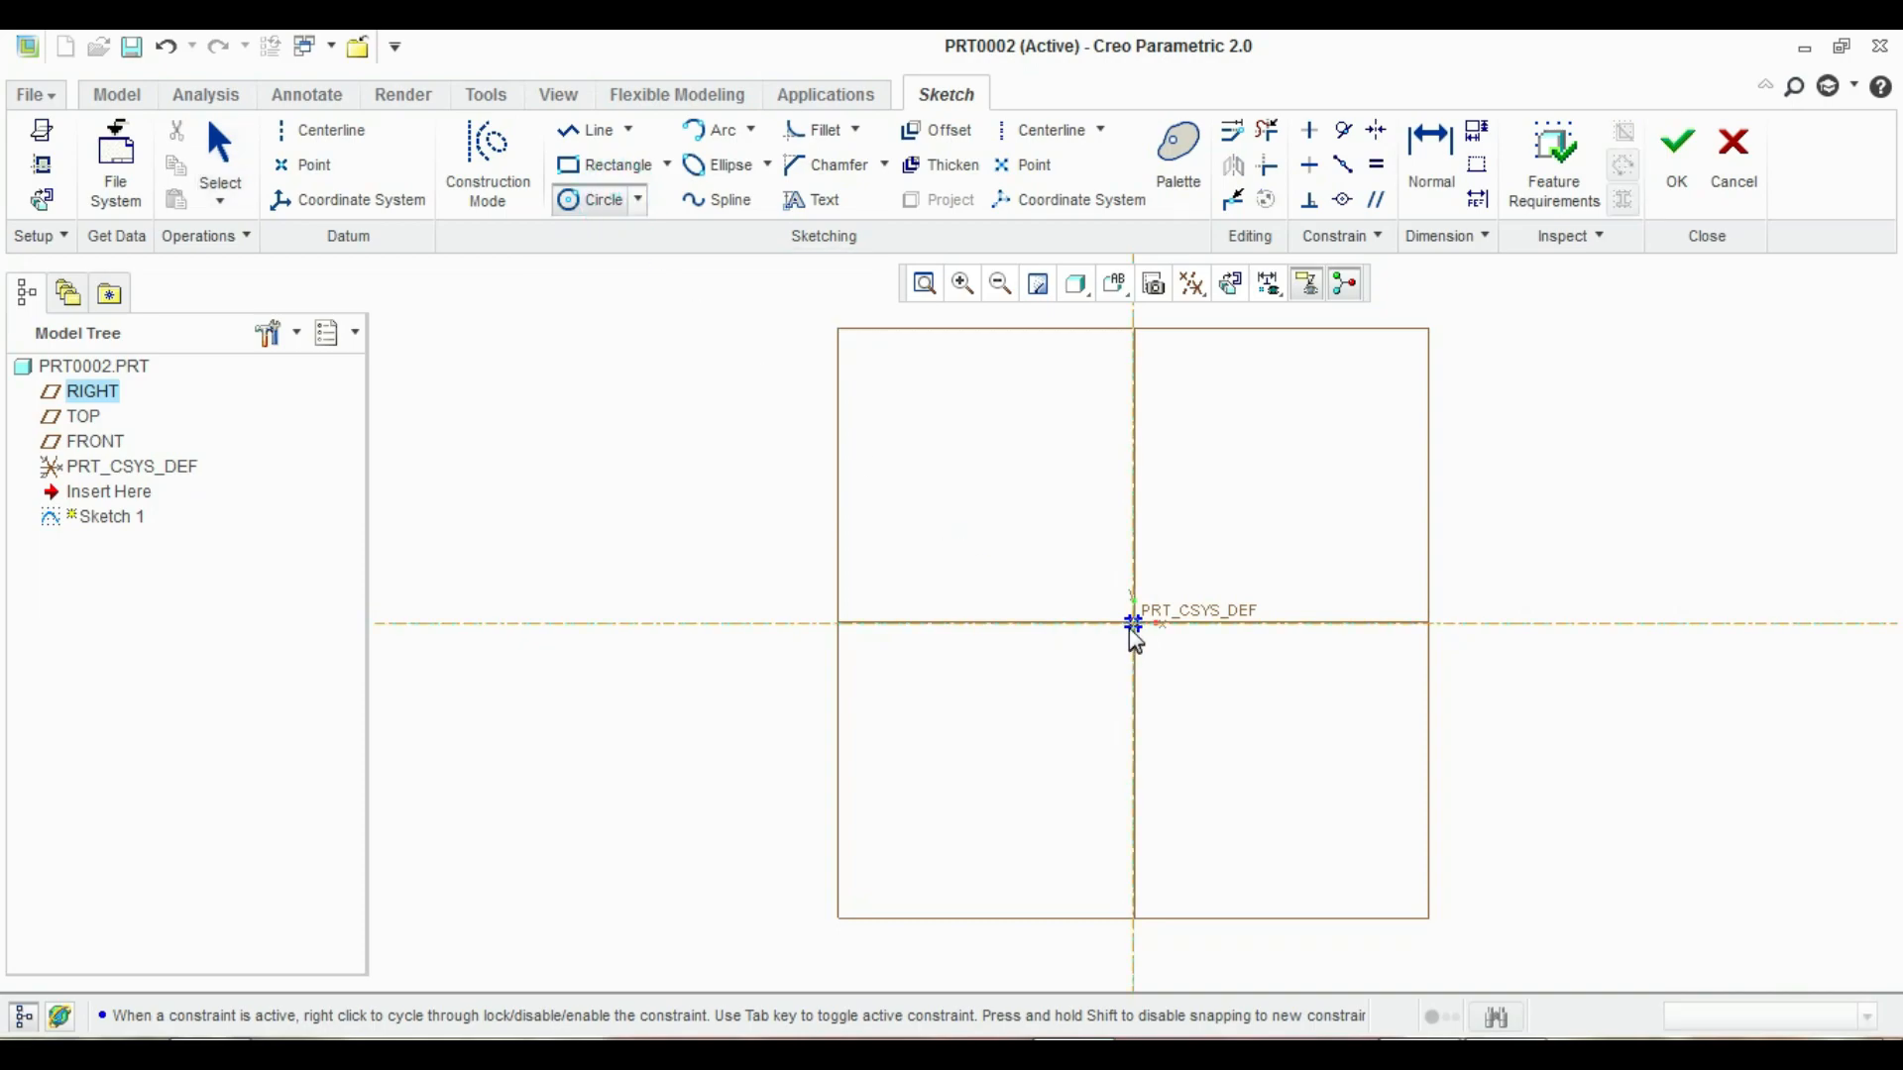
left_click(1132, 625)
left_click(1168, 485)
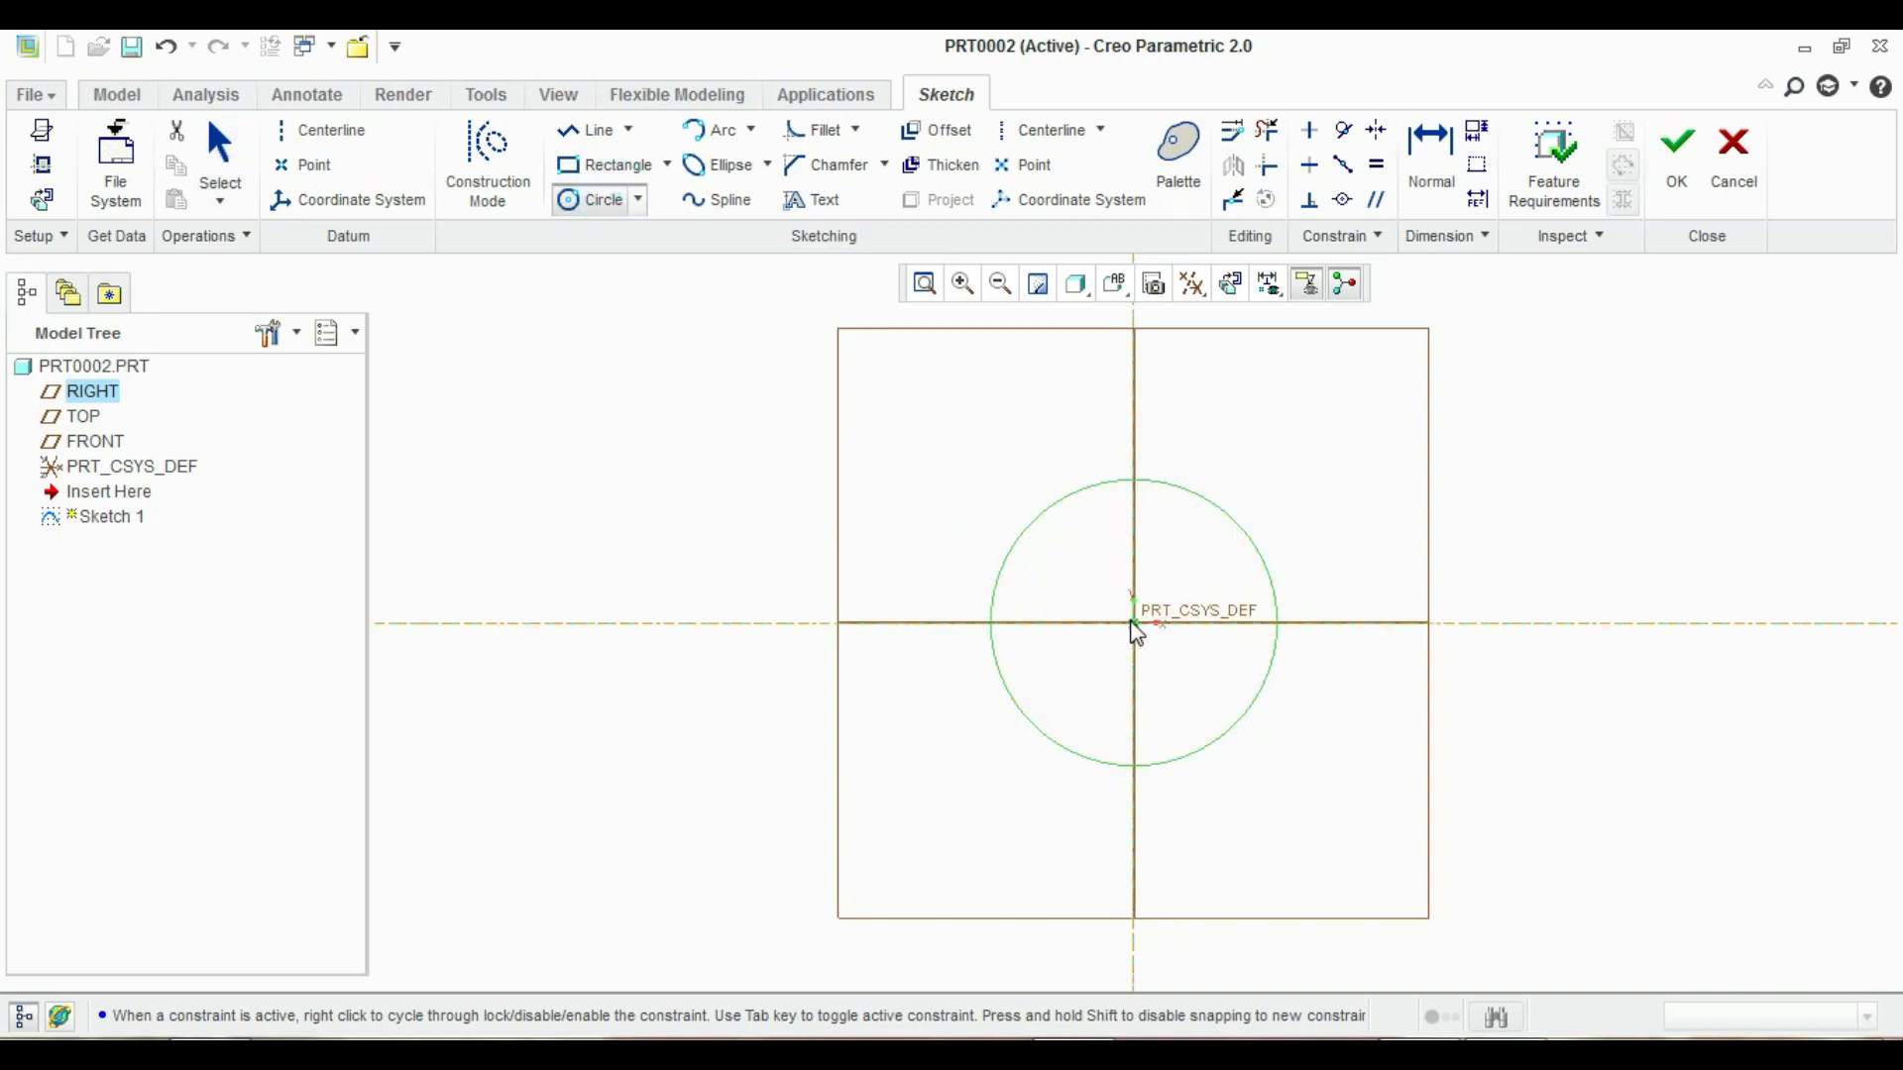
left_click(1131, 623)
left_click(1155, 555)
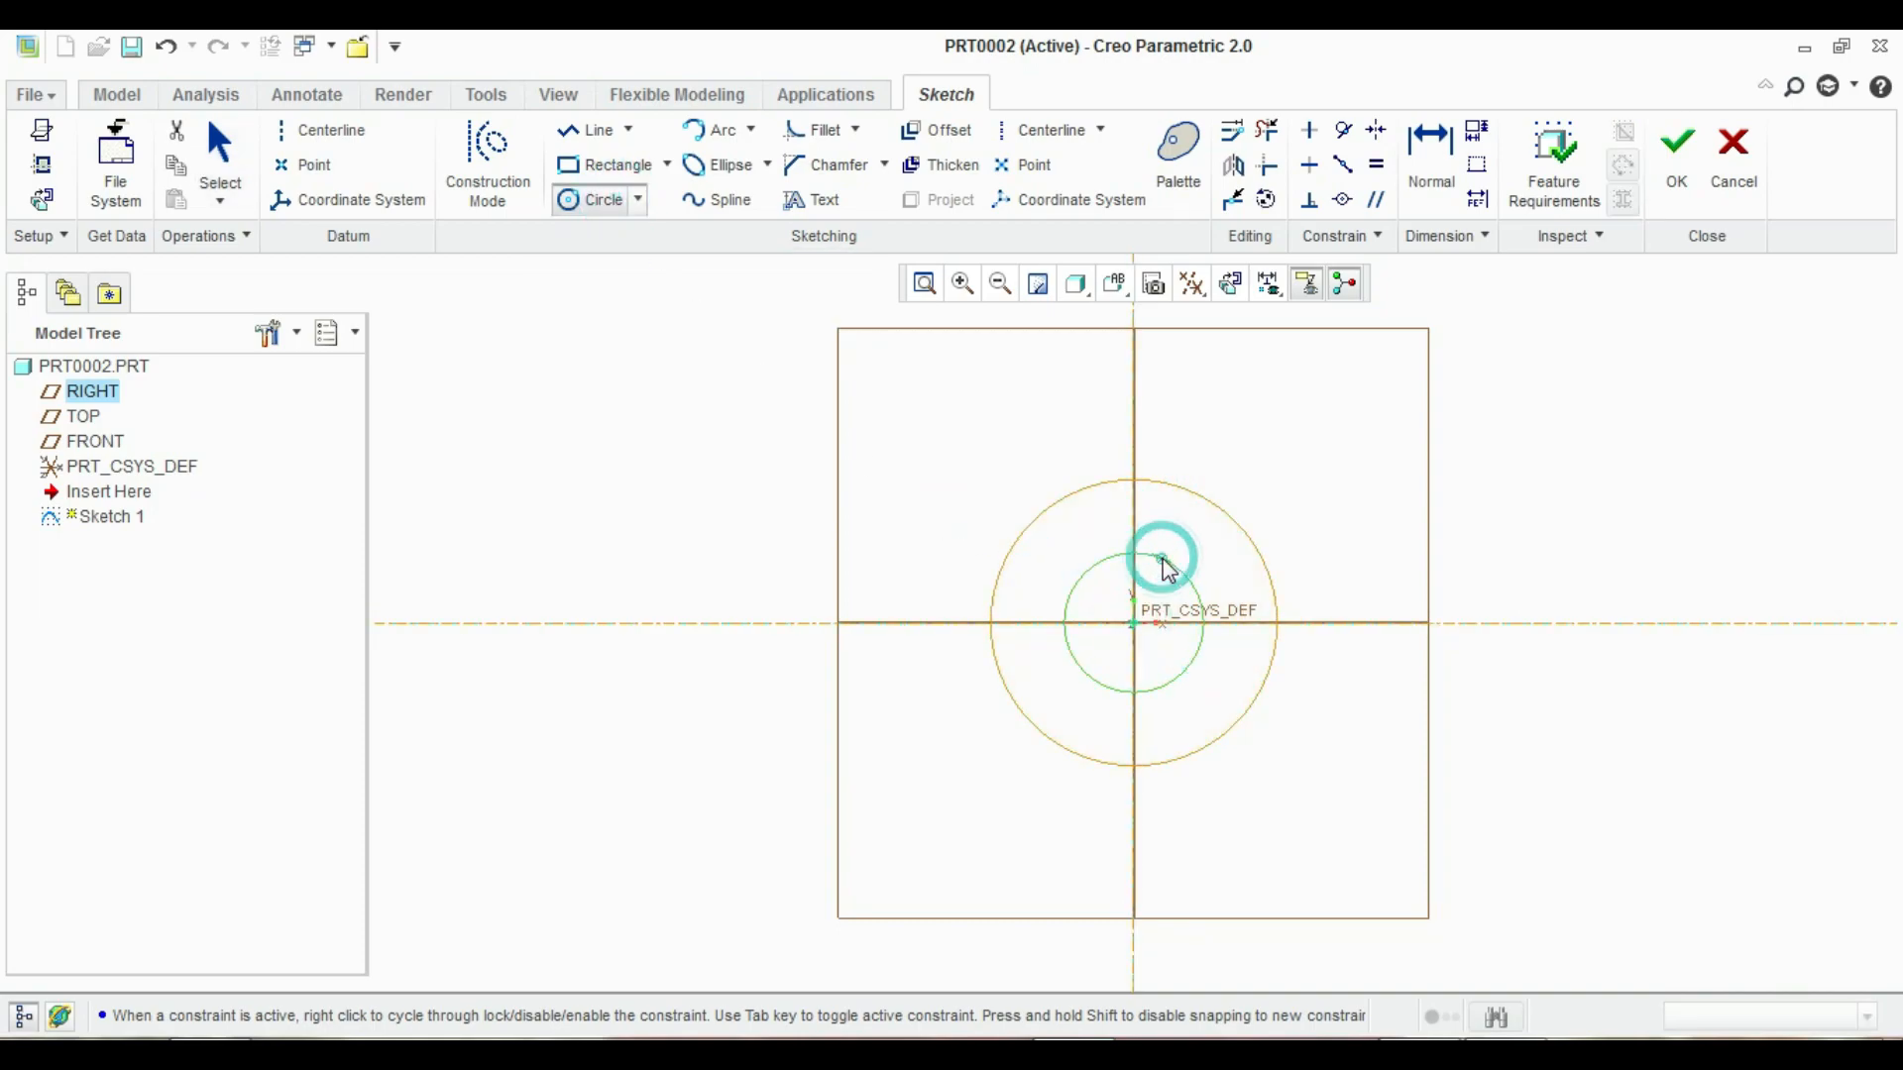
middle_click(871, 312)
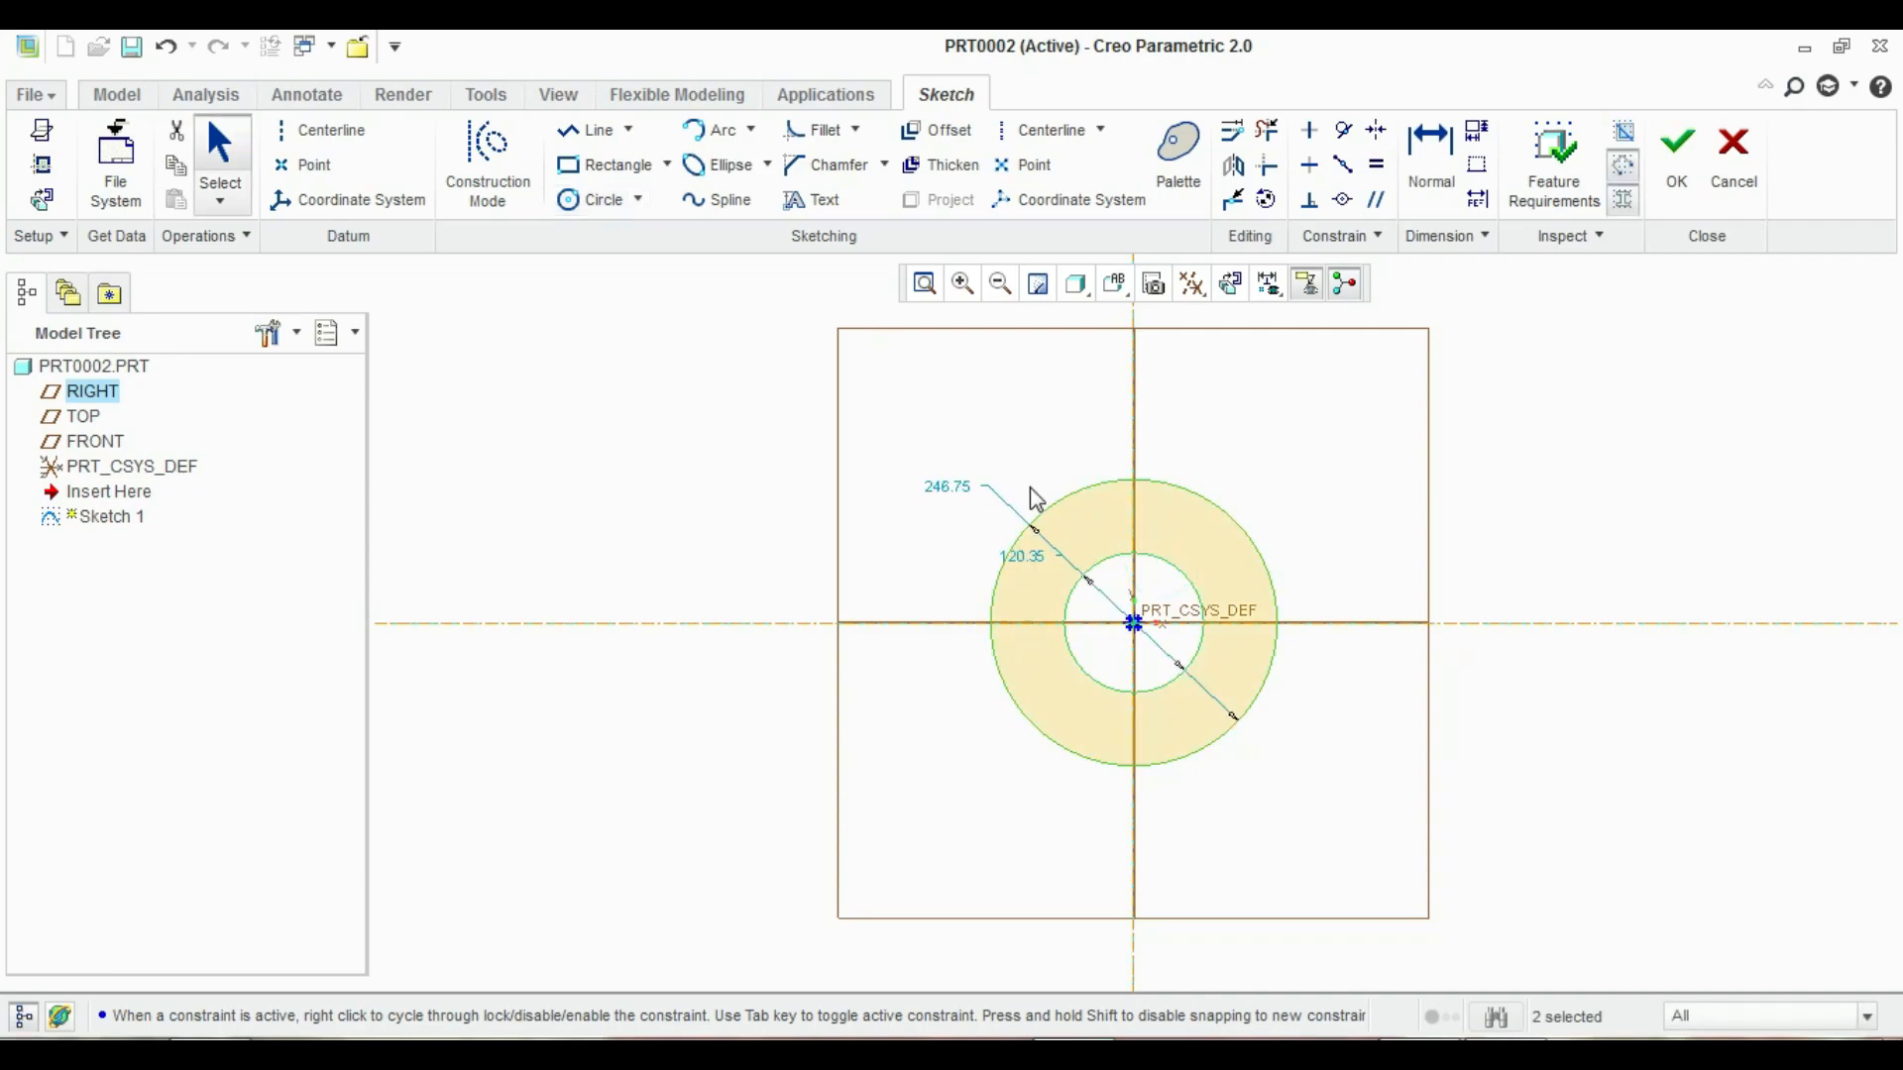
Set the inner circle's diameter to 41.25 and the outer circle's to 65, and finish the sketch
double_click(1027, 558)
type("41")
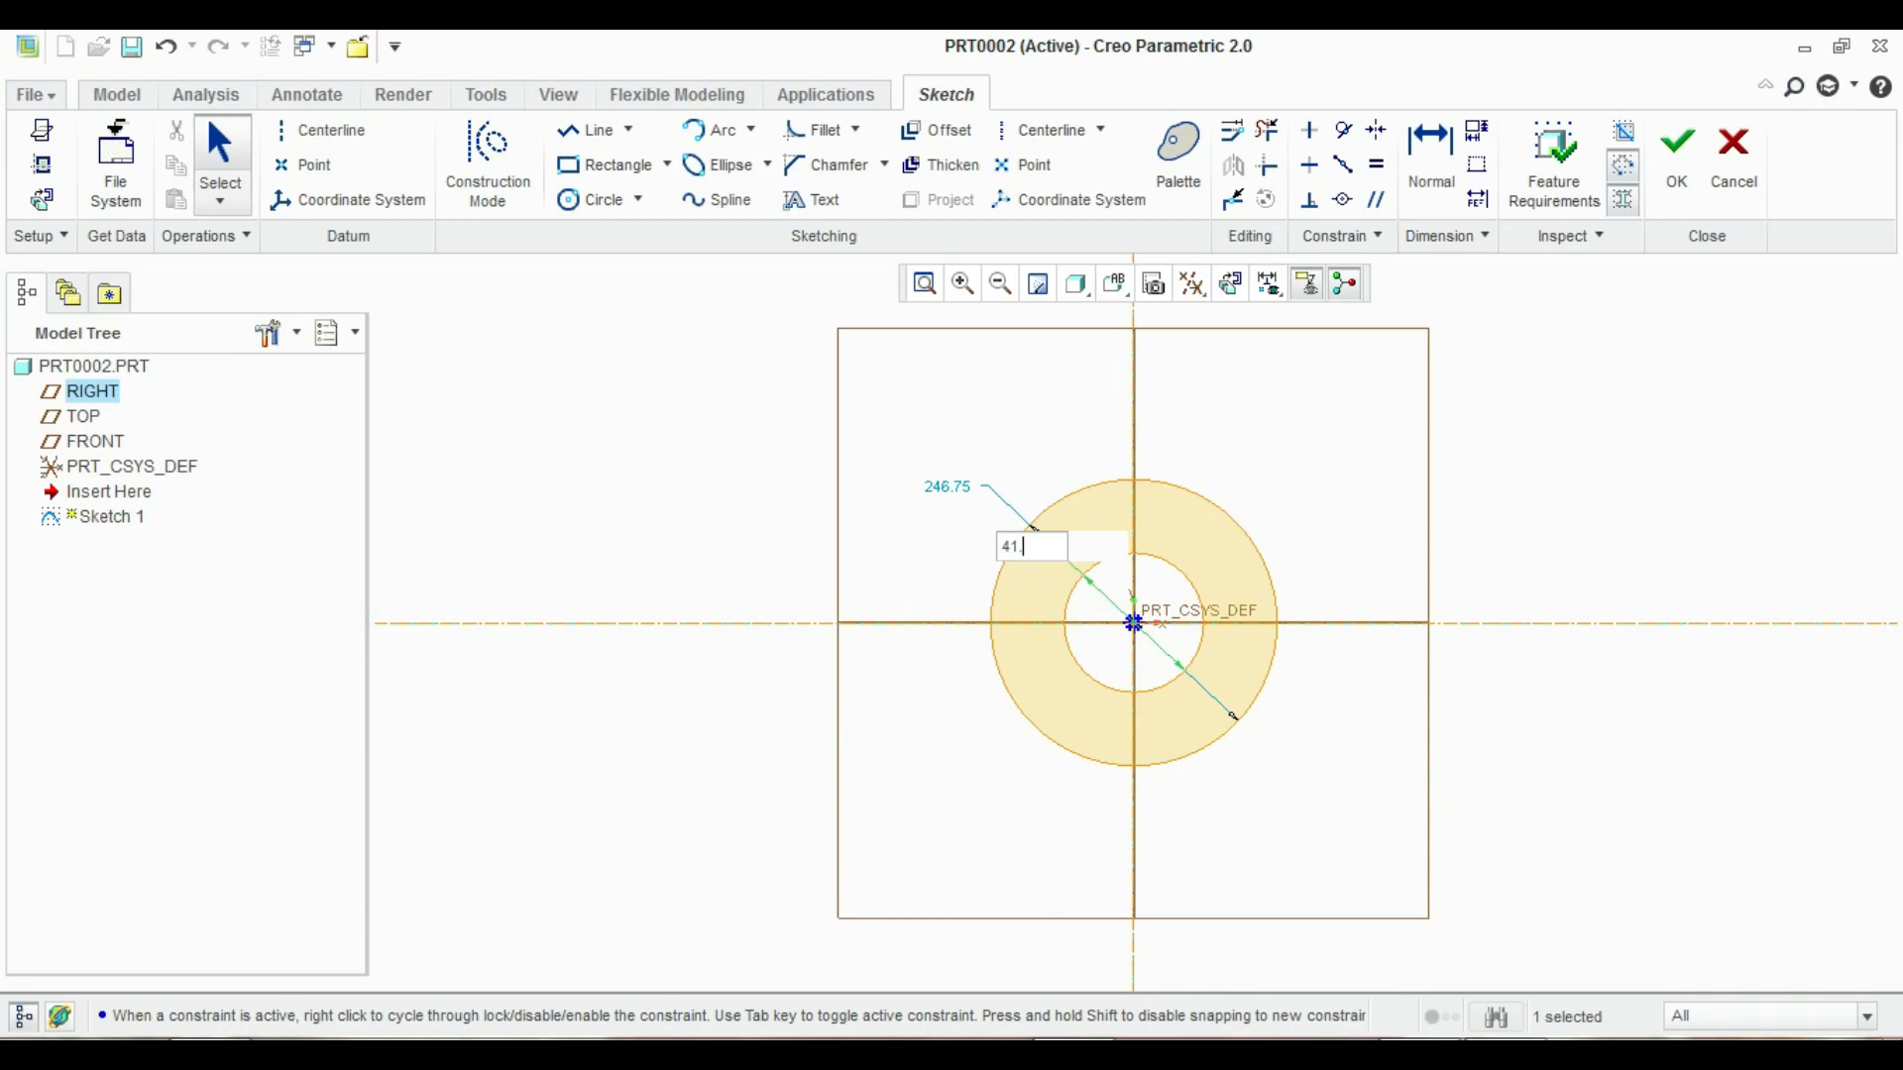
type(".25")
key("Return")
double_click(872, 408)
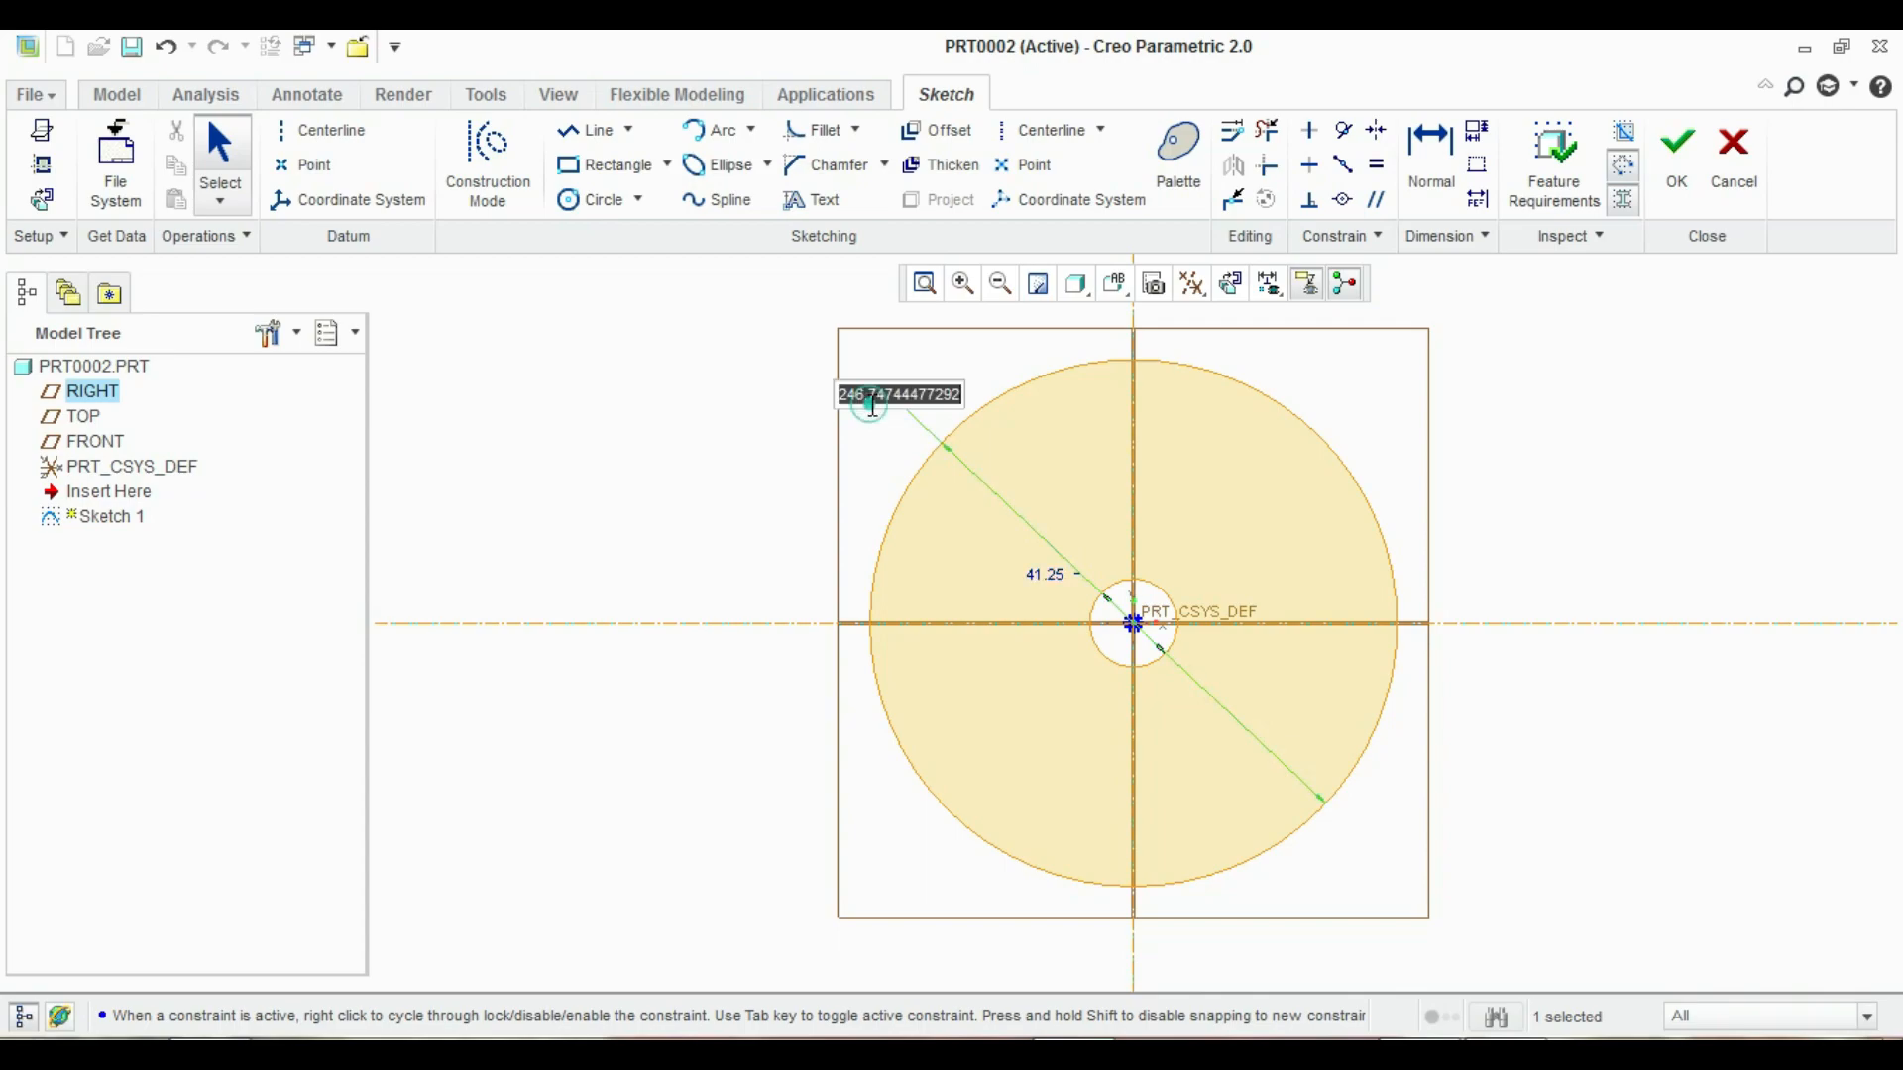
type("65")
key("Return")
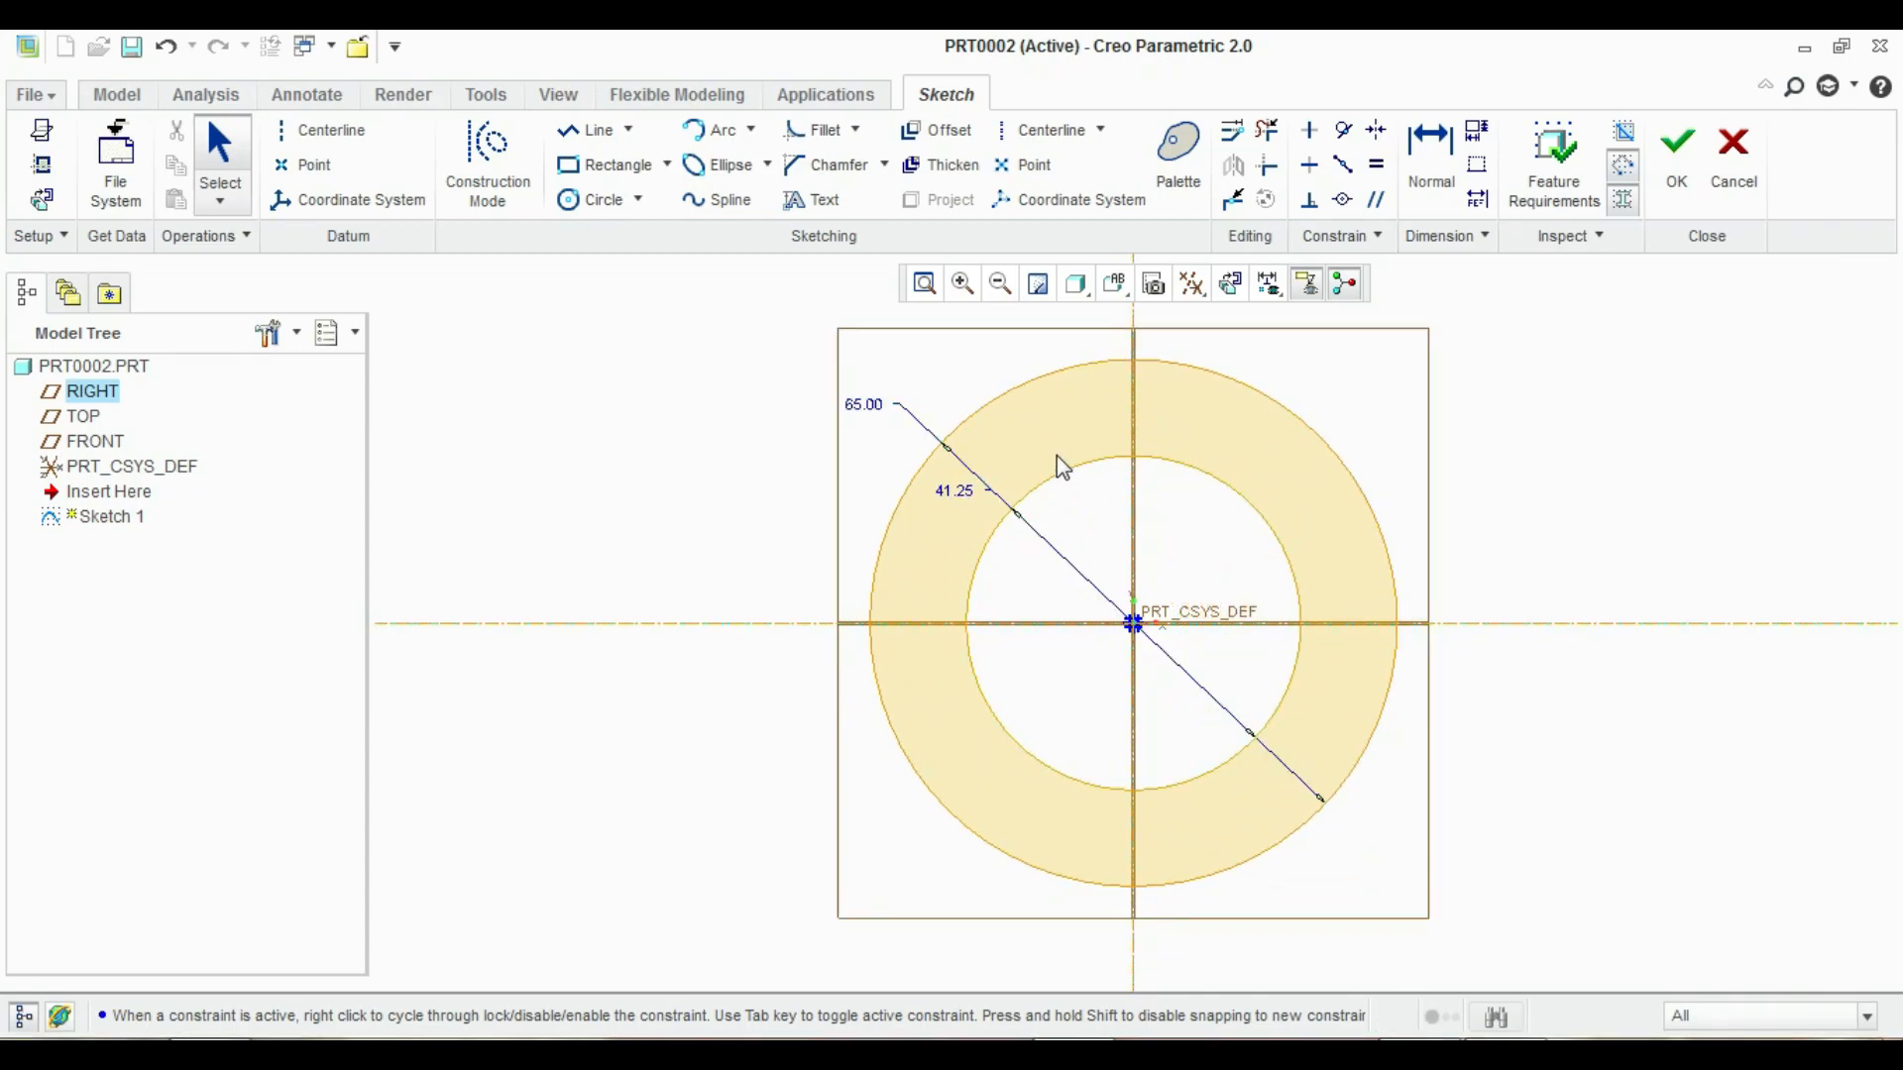
left_click(1692, 181)
Extrude the ring profile symmetrically about the sketch plane to a total depth of 34
left_click(721, 158)
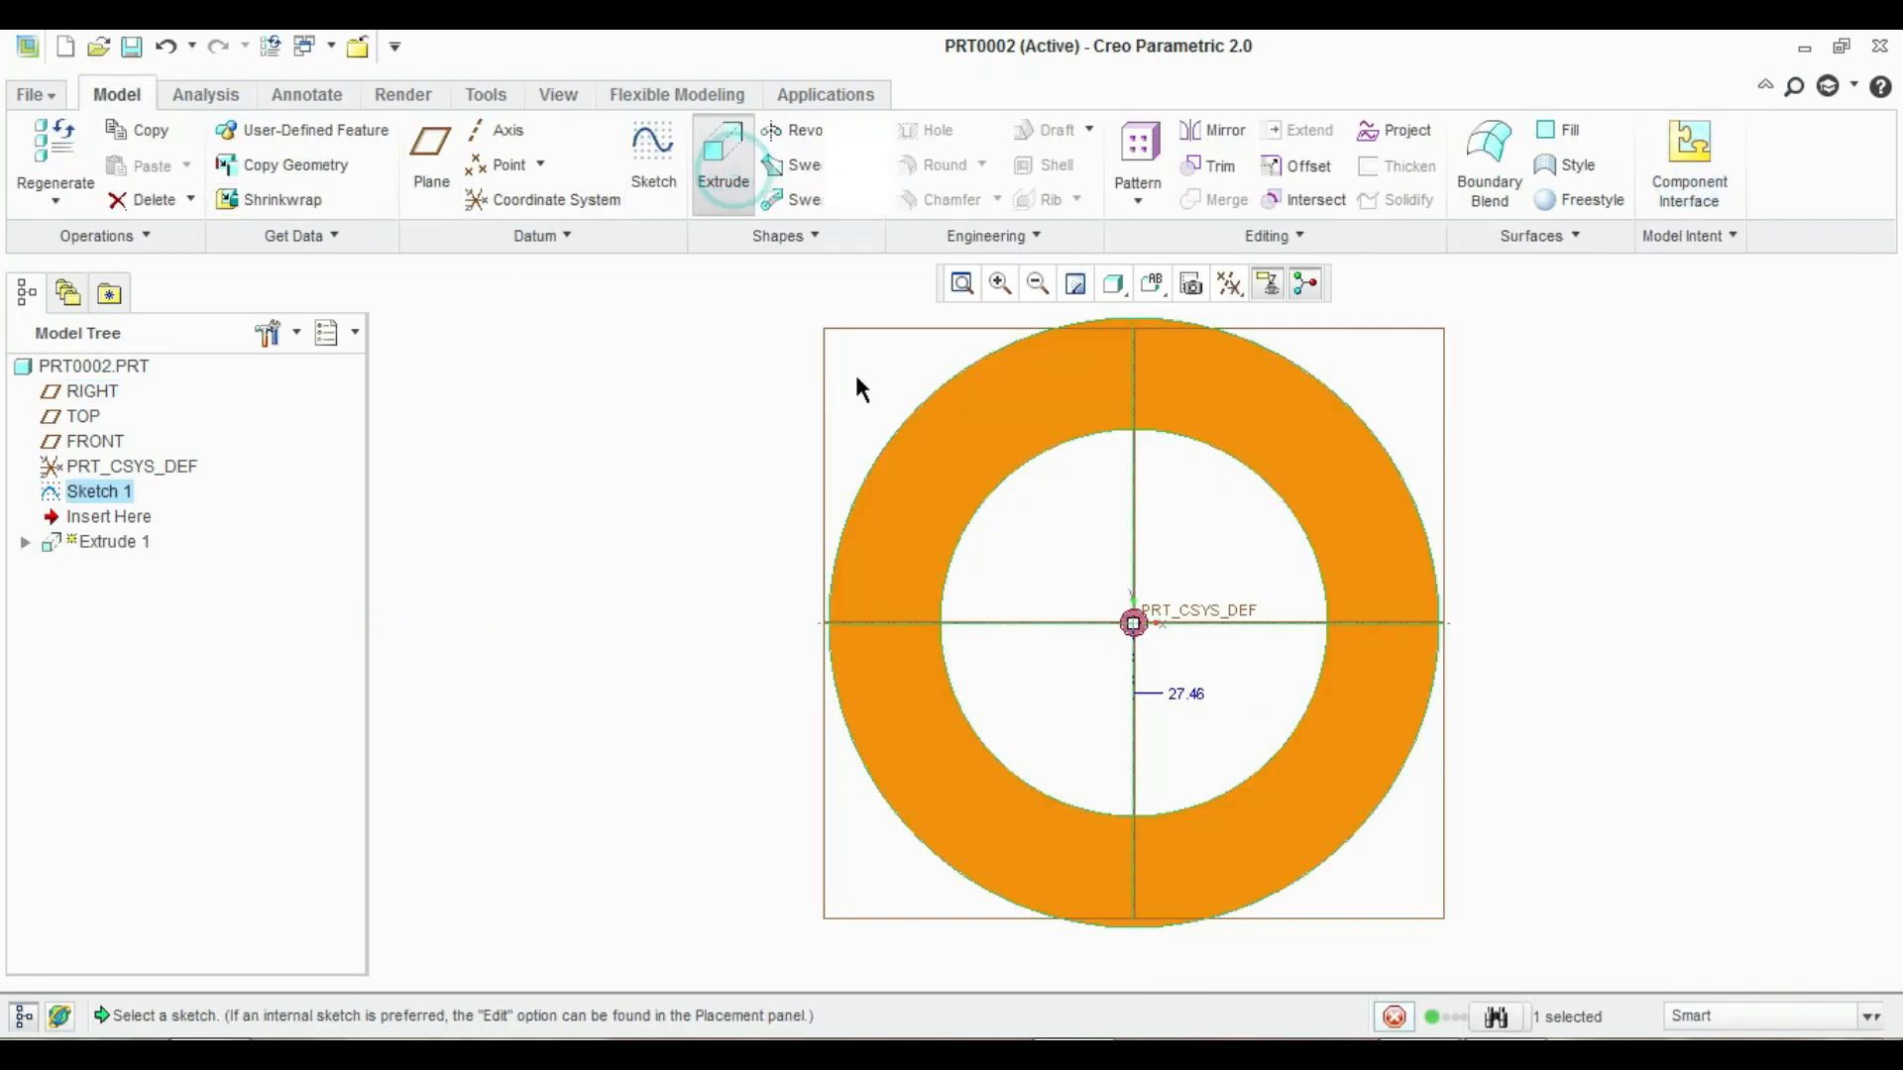
middle_click_drag(957, 523, 964, 617)
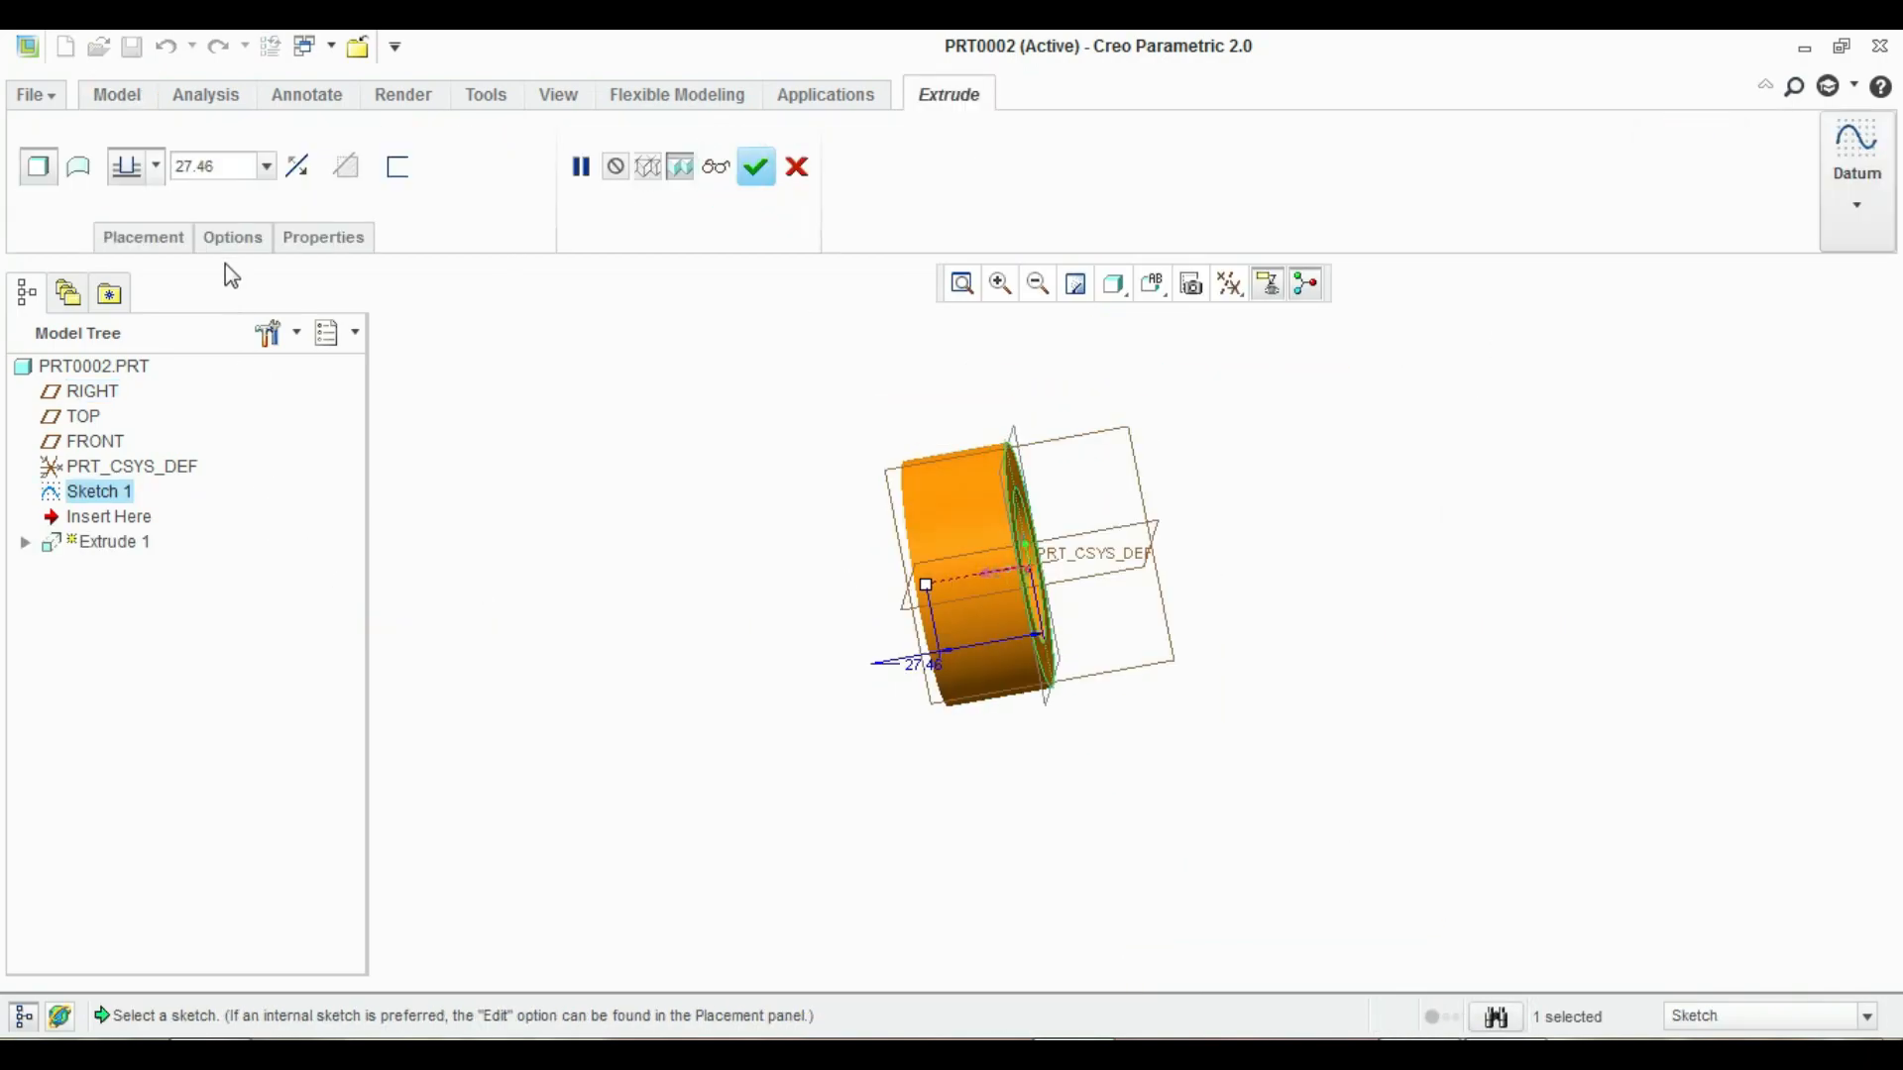
left_click(137, 167)
left_click(133, 243)
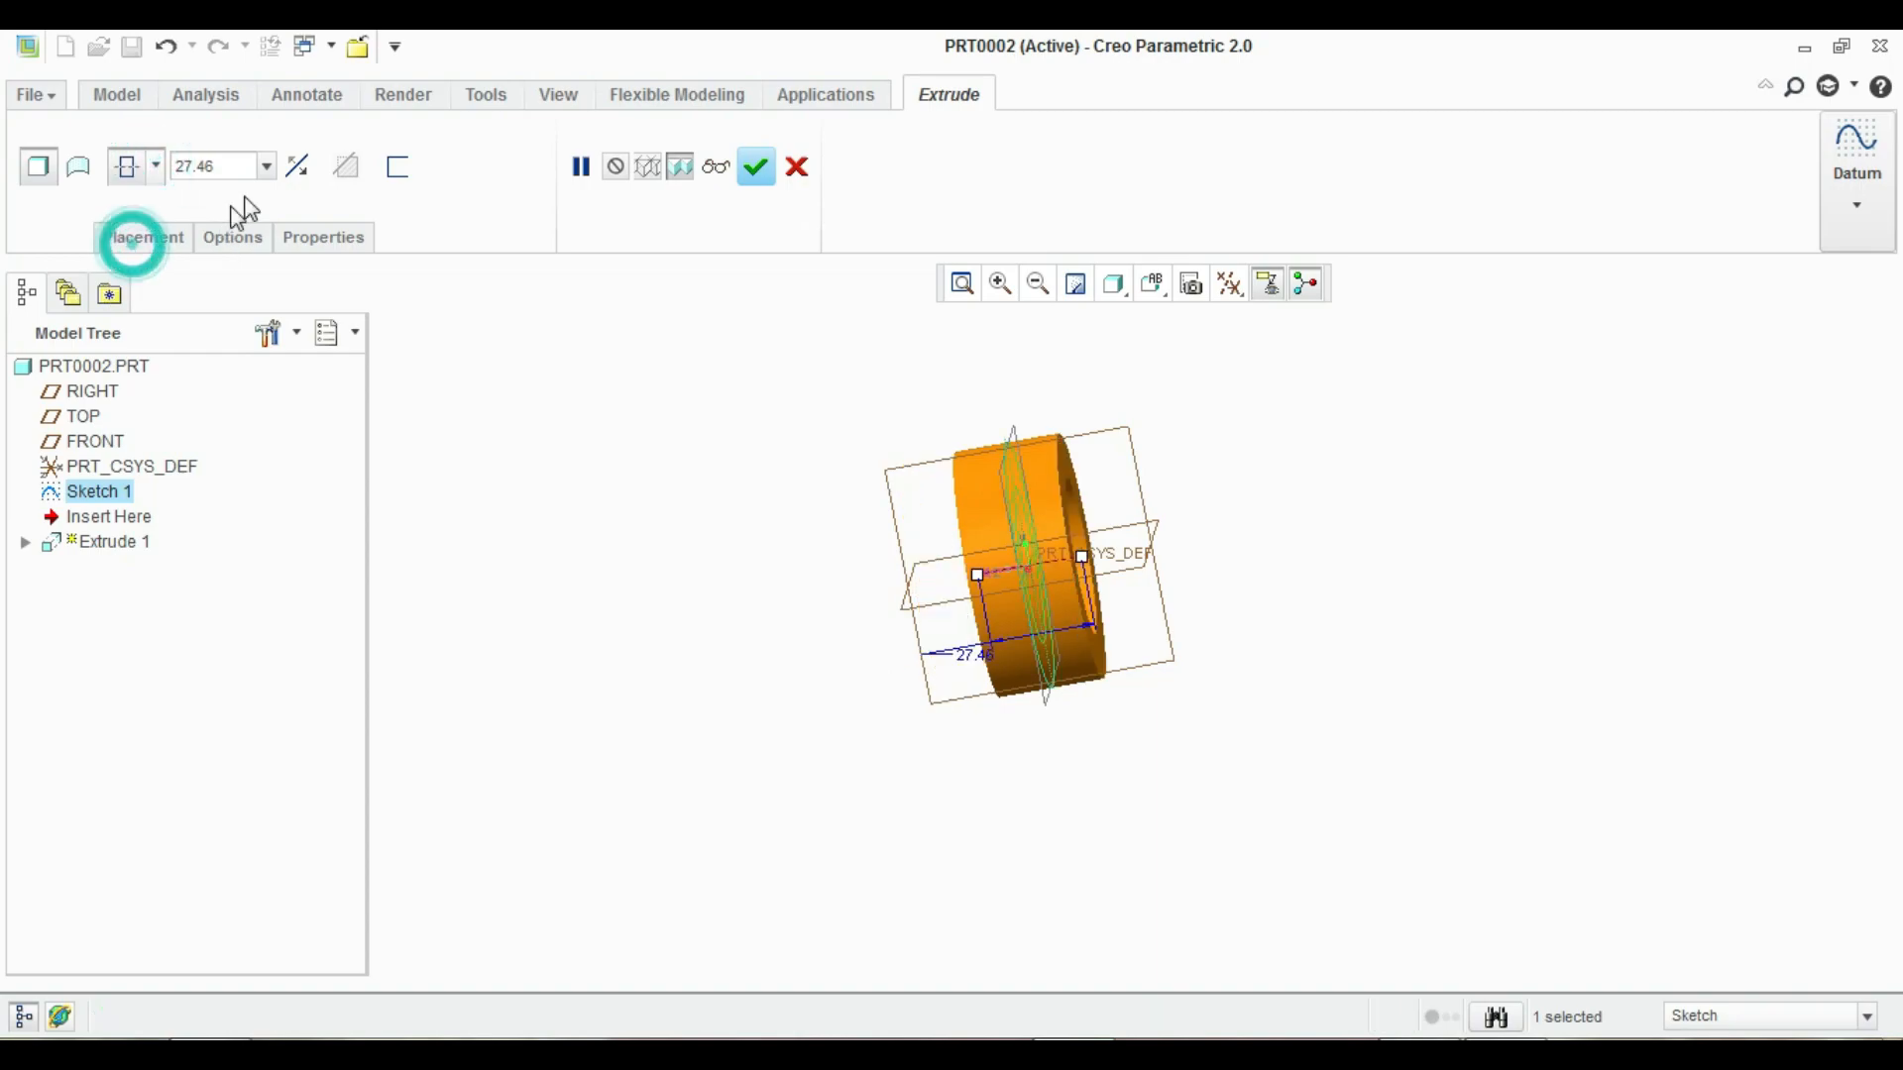
left_click(137, 166)
left_click(128, 248)
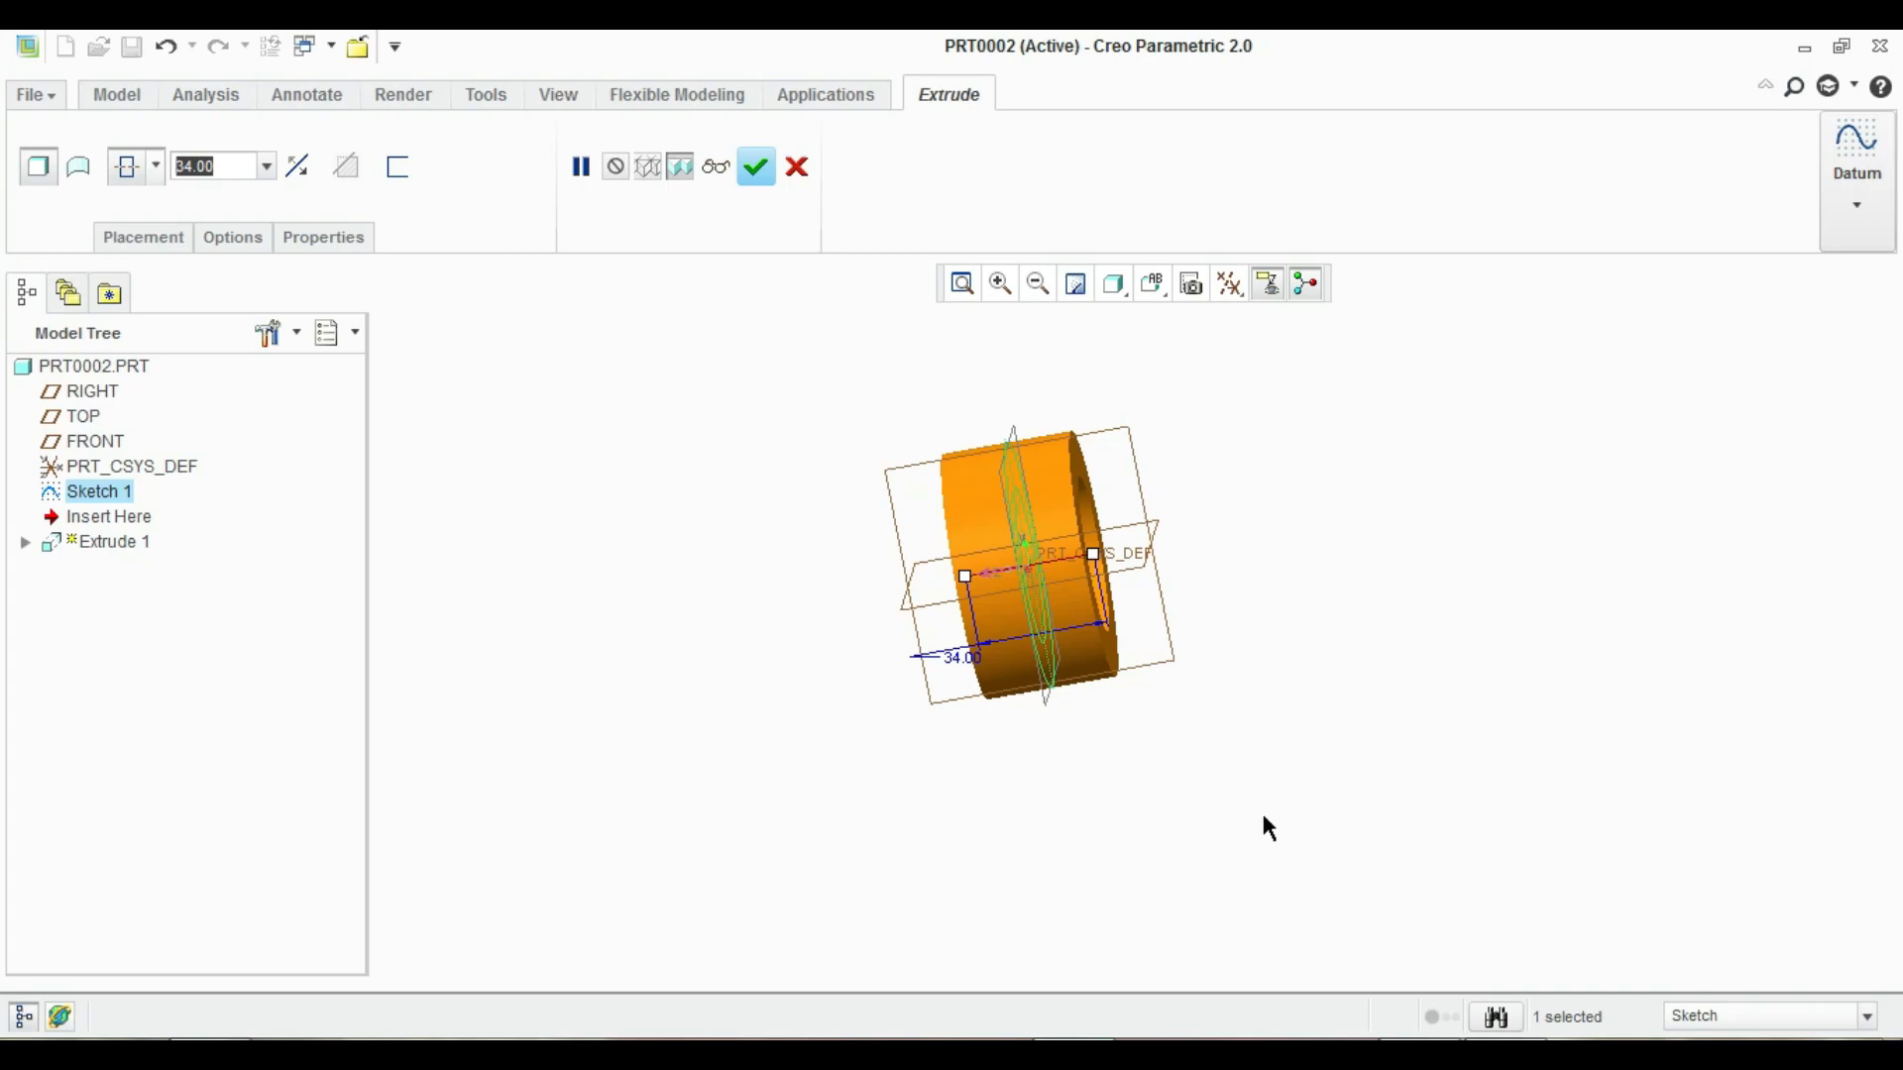
left_click(756, 167)
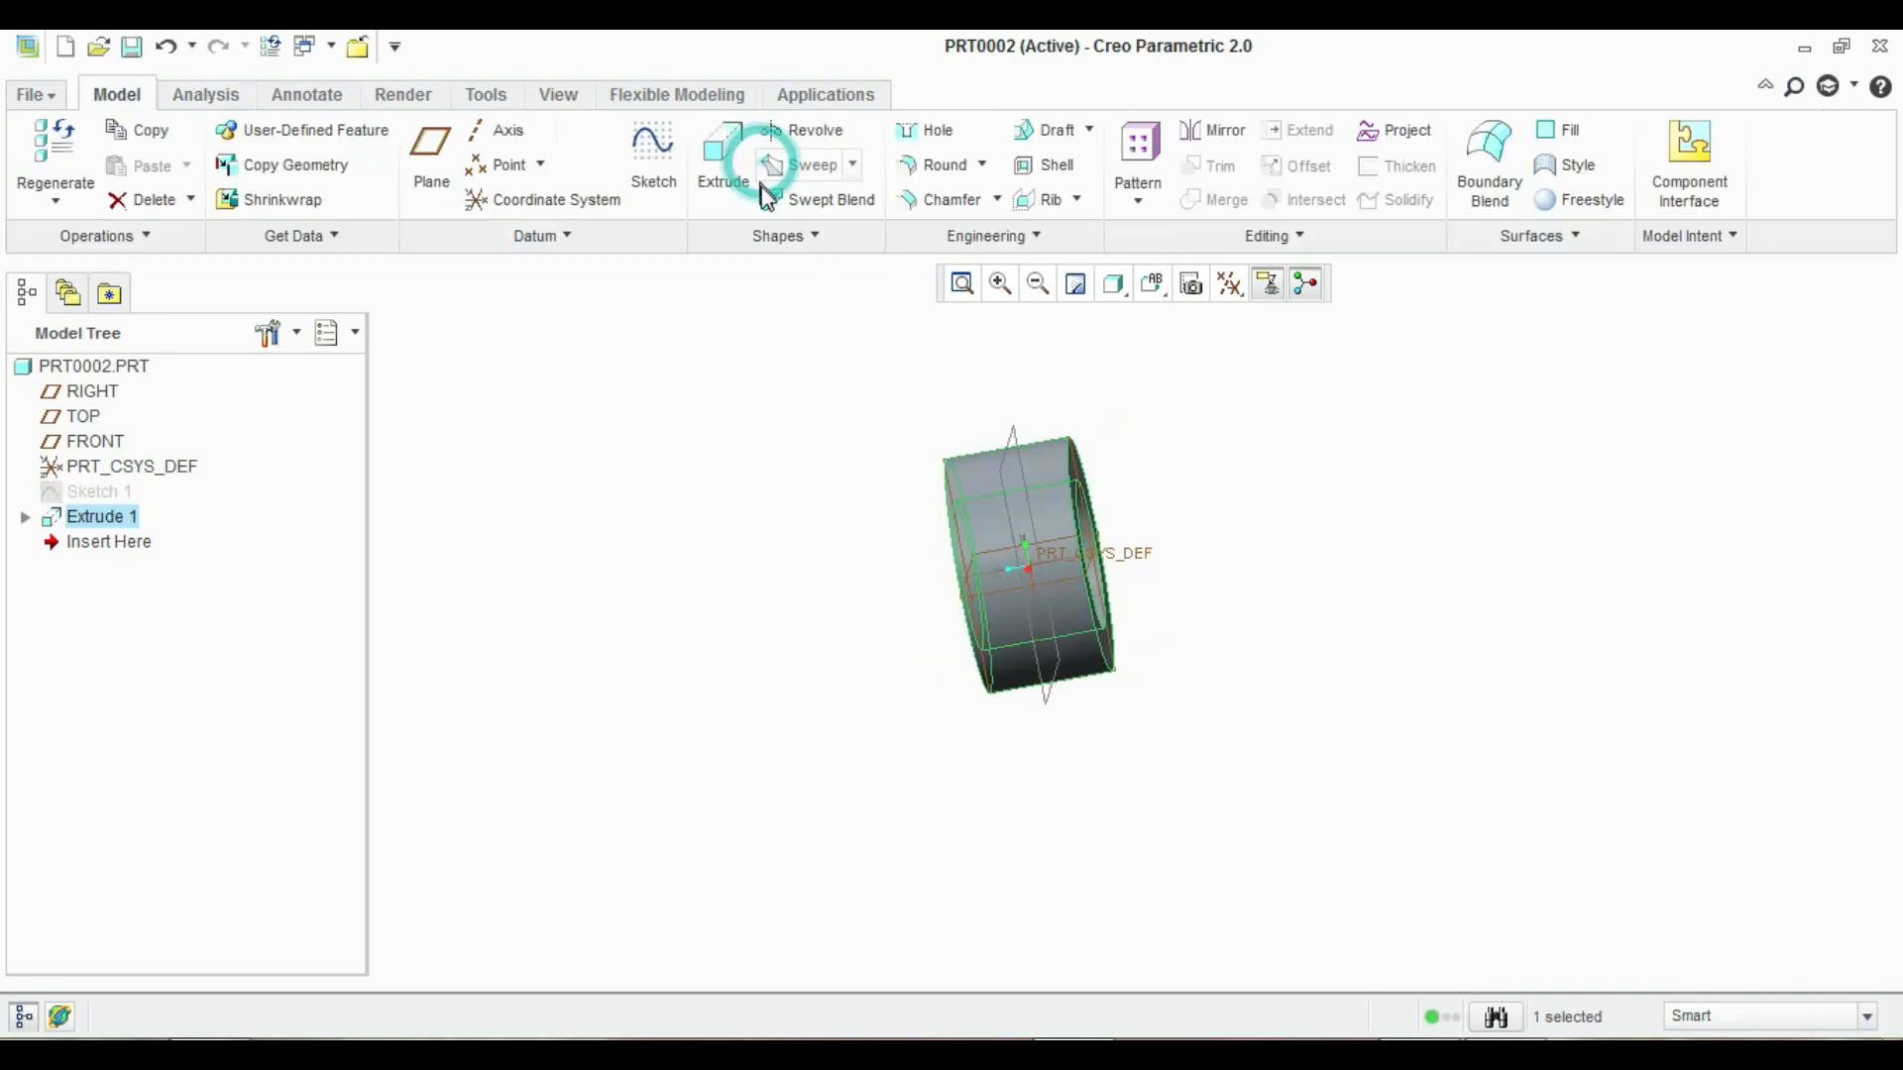
left_click(975, 379)
Start a new sketch on the RIGHT plane and orient it parallel to the screen
middle_click_drag(1004, 400, 900, 630)
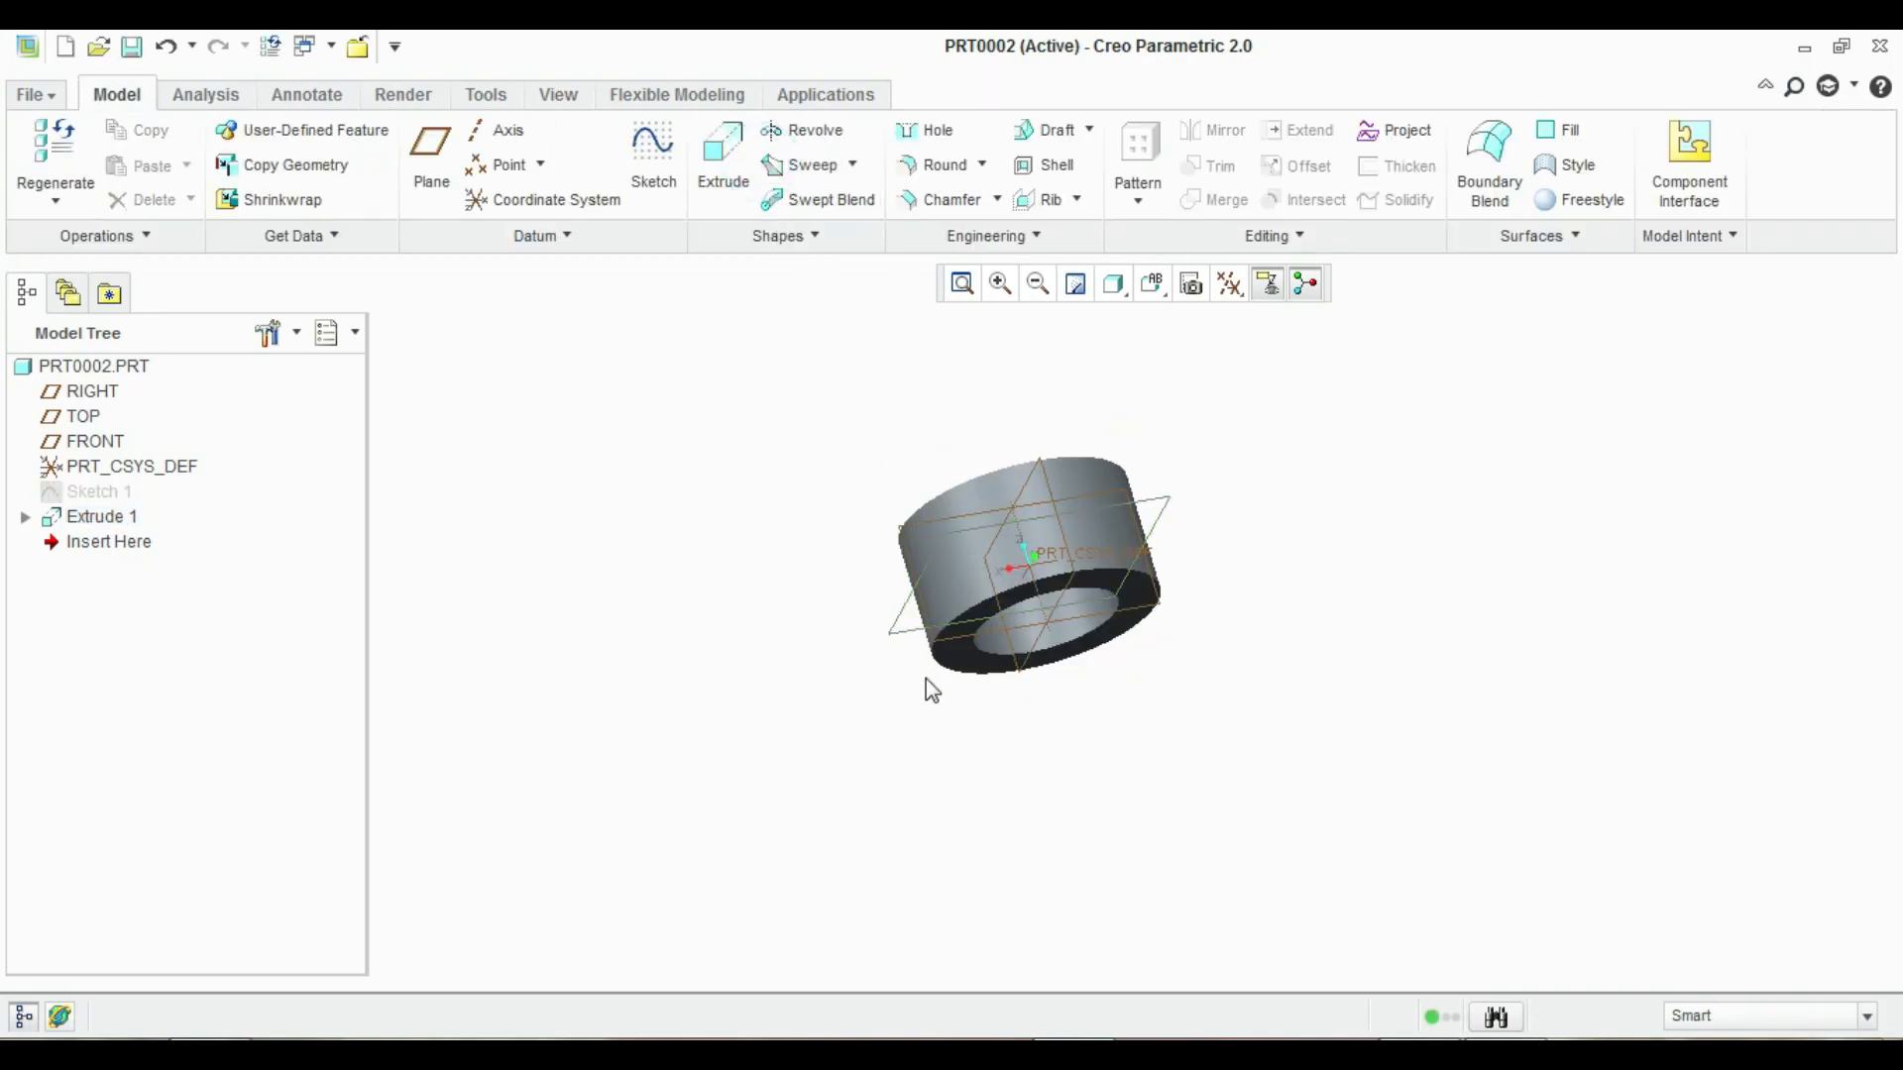
left_click(1041, 473)
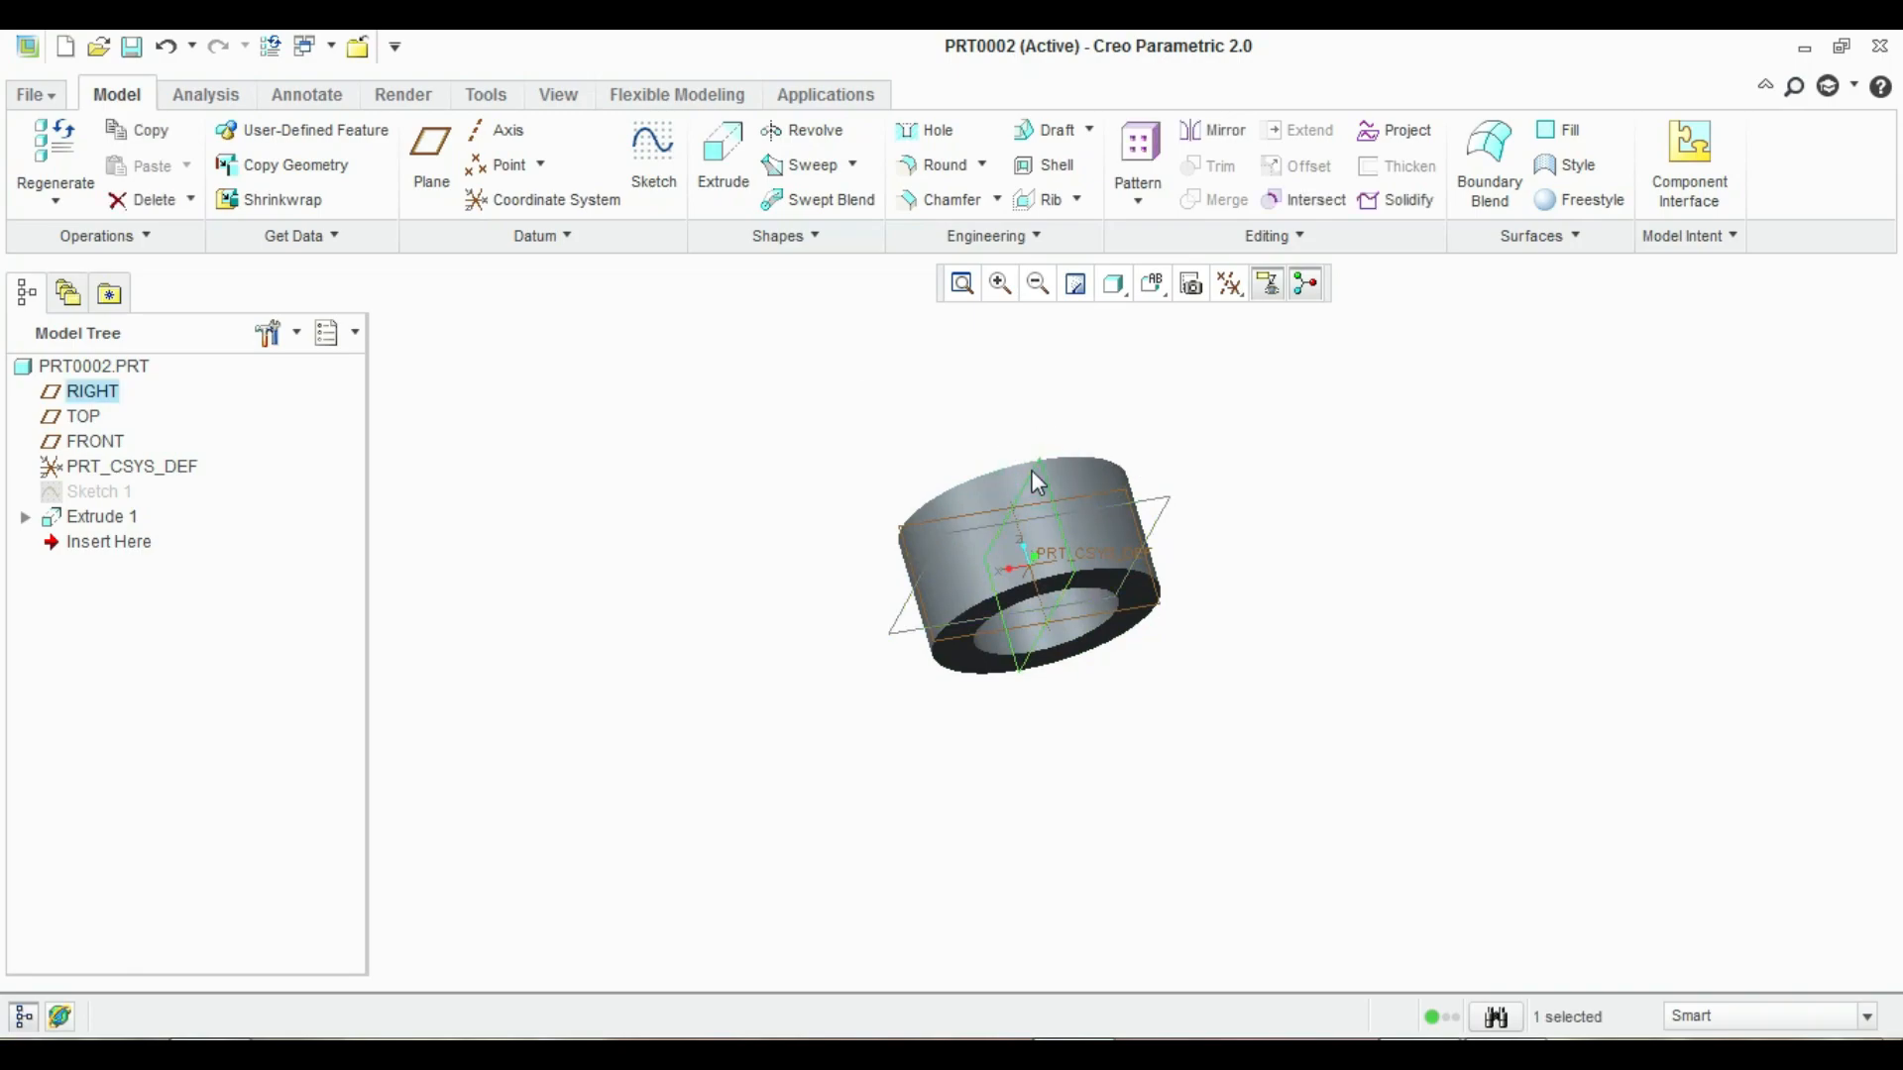
left_click(653, 159)
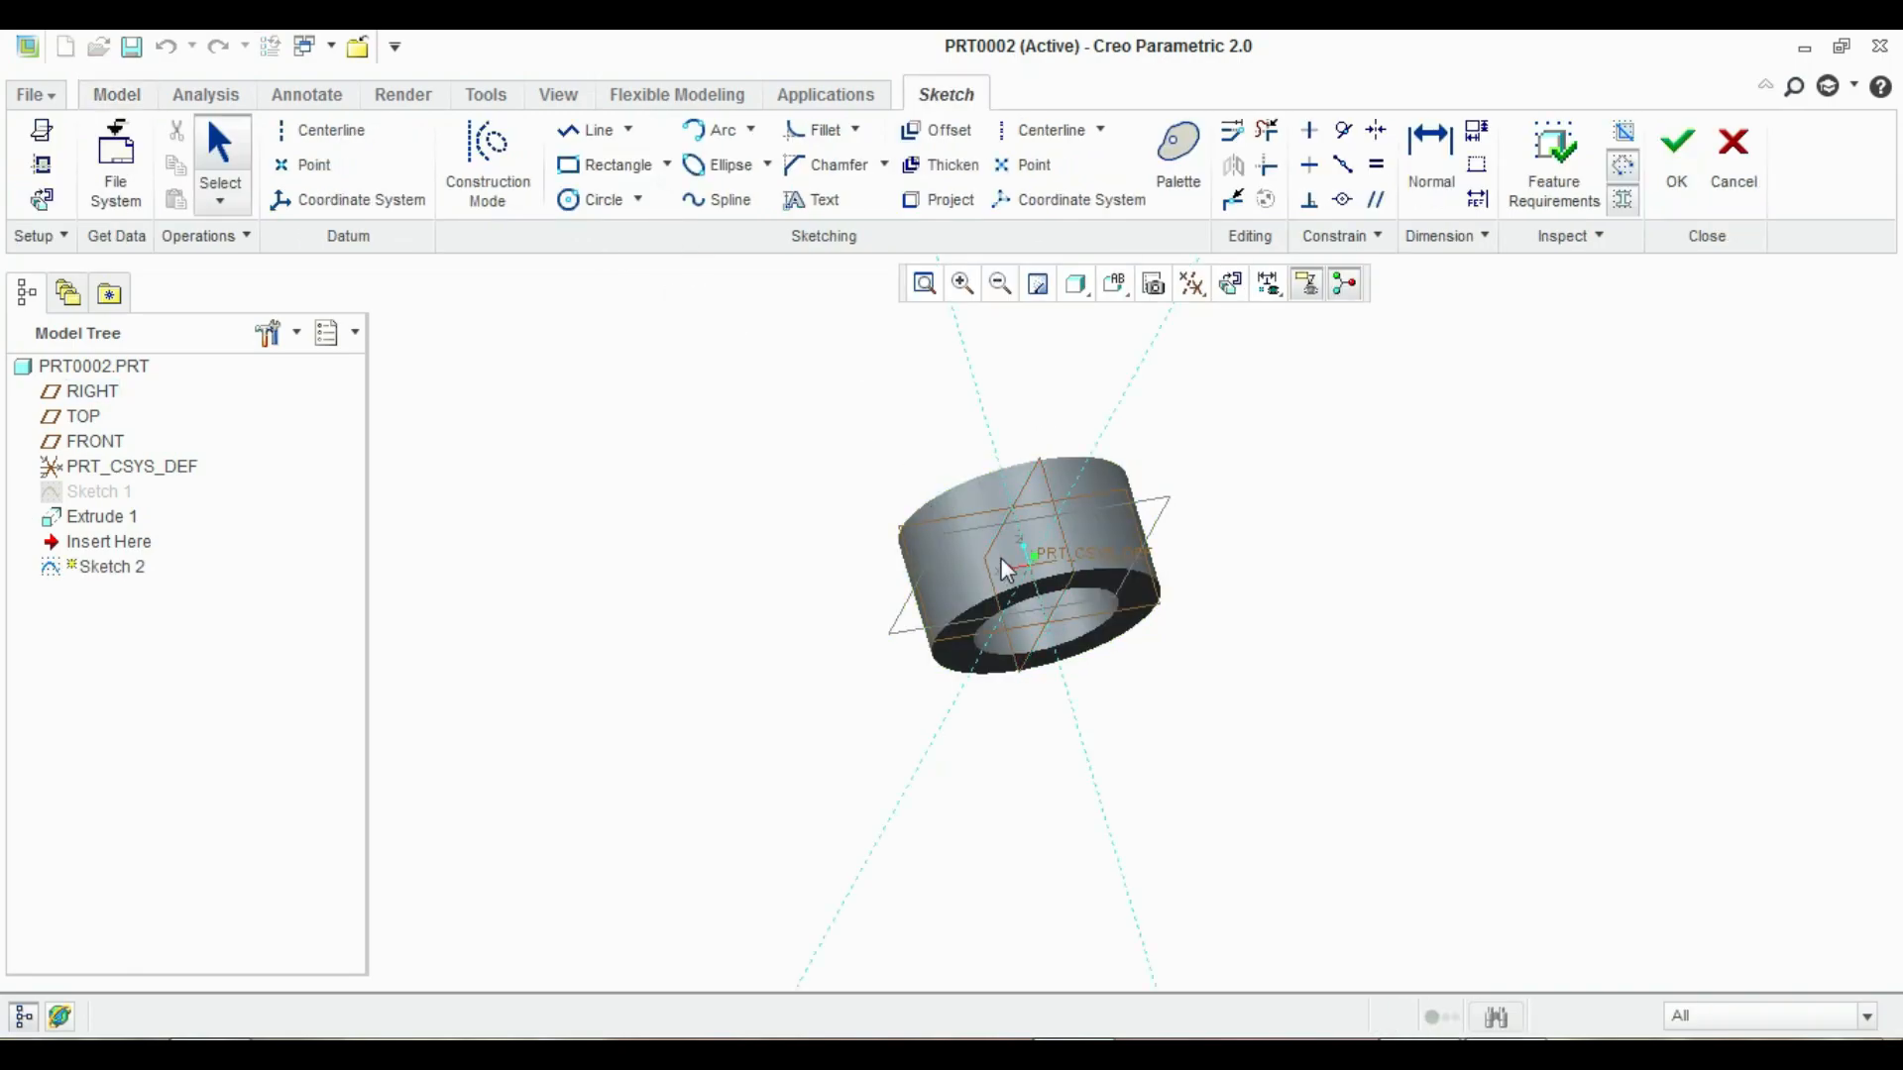
left_click(1233, 288)
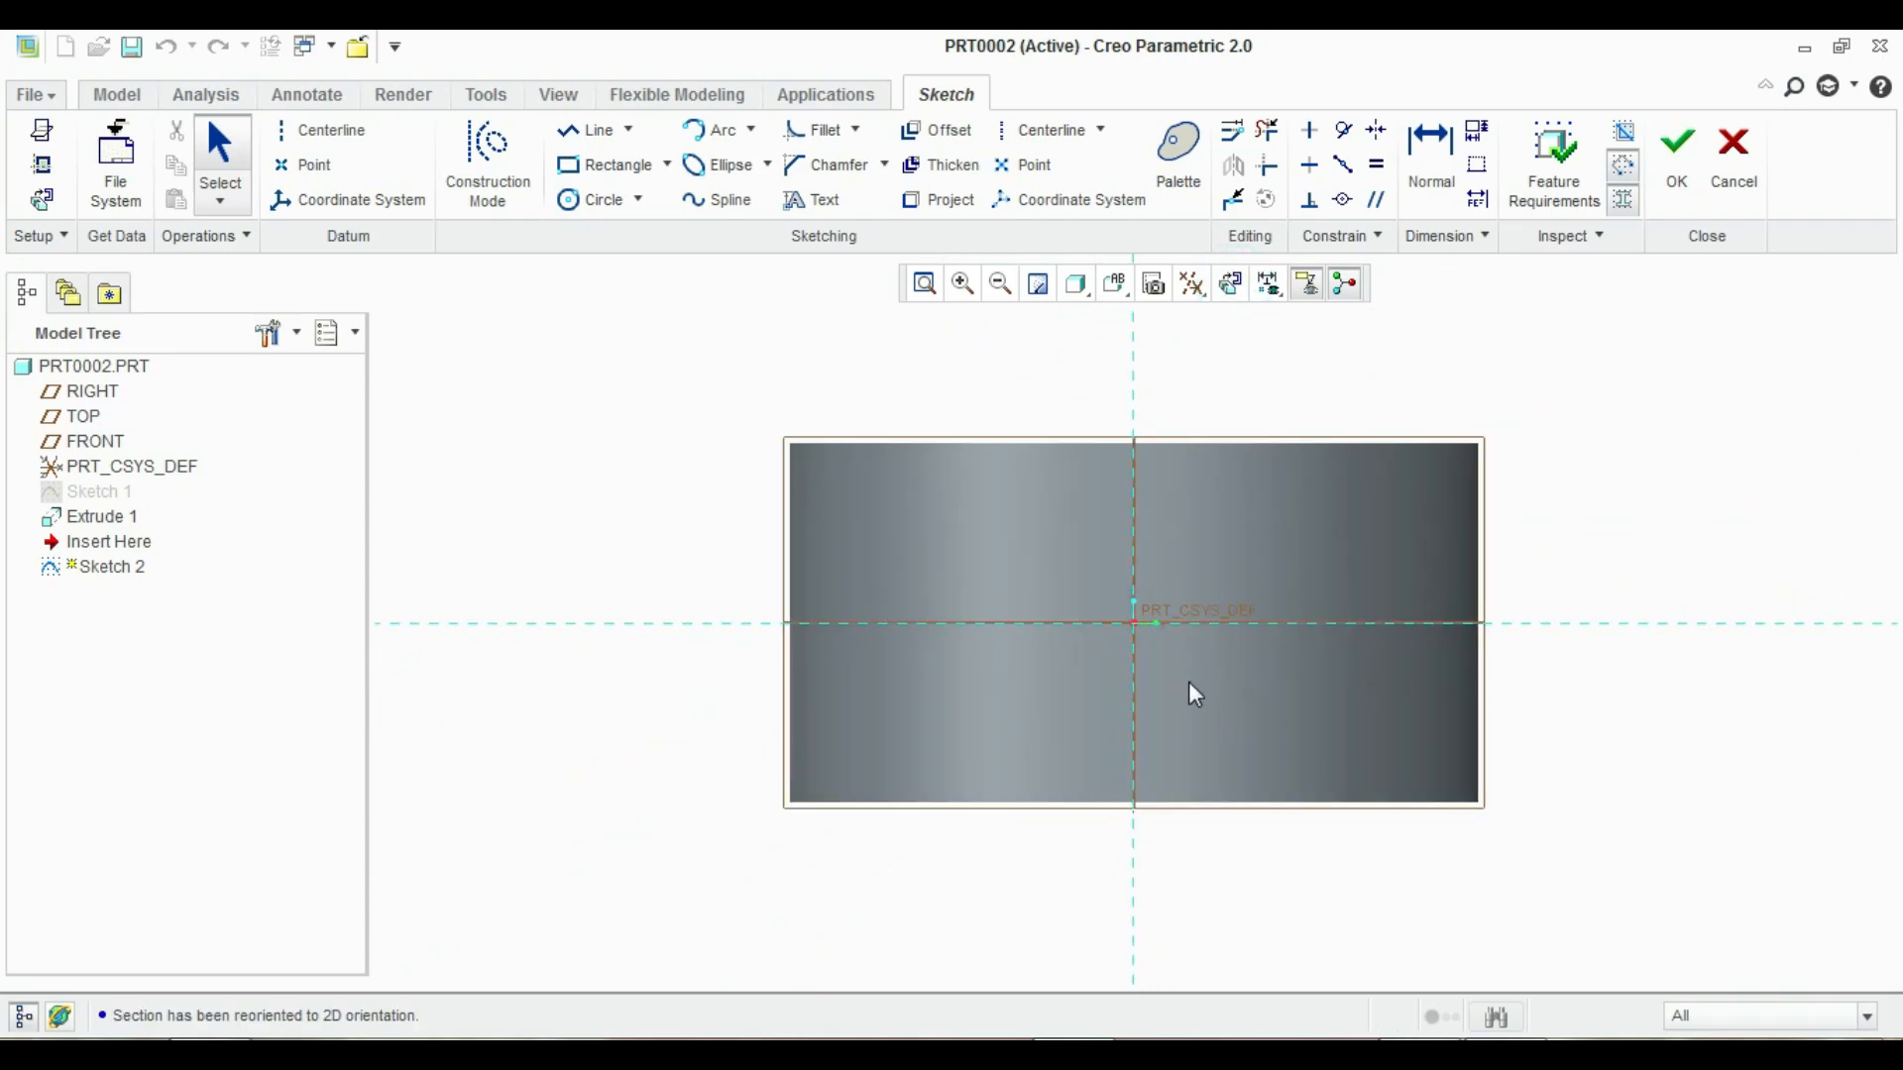
Check the reference drawing in Windows Photo Viewer, and sketch a circle about 8 in diameter centred on the part's origin in Creo
left_click(1422, 1051)
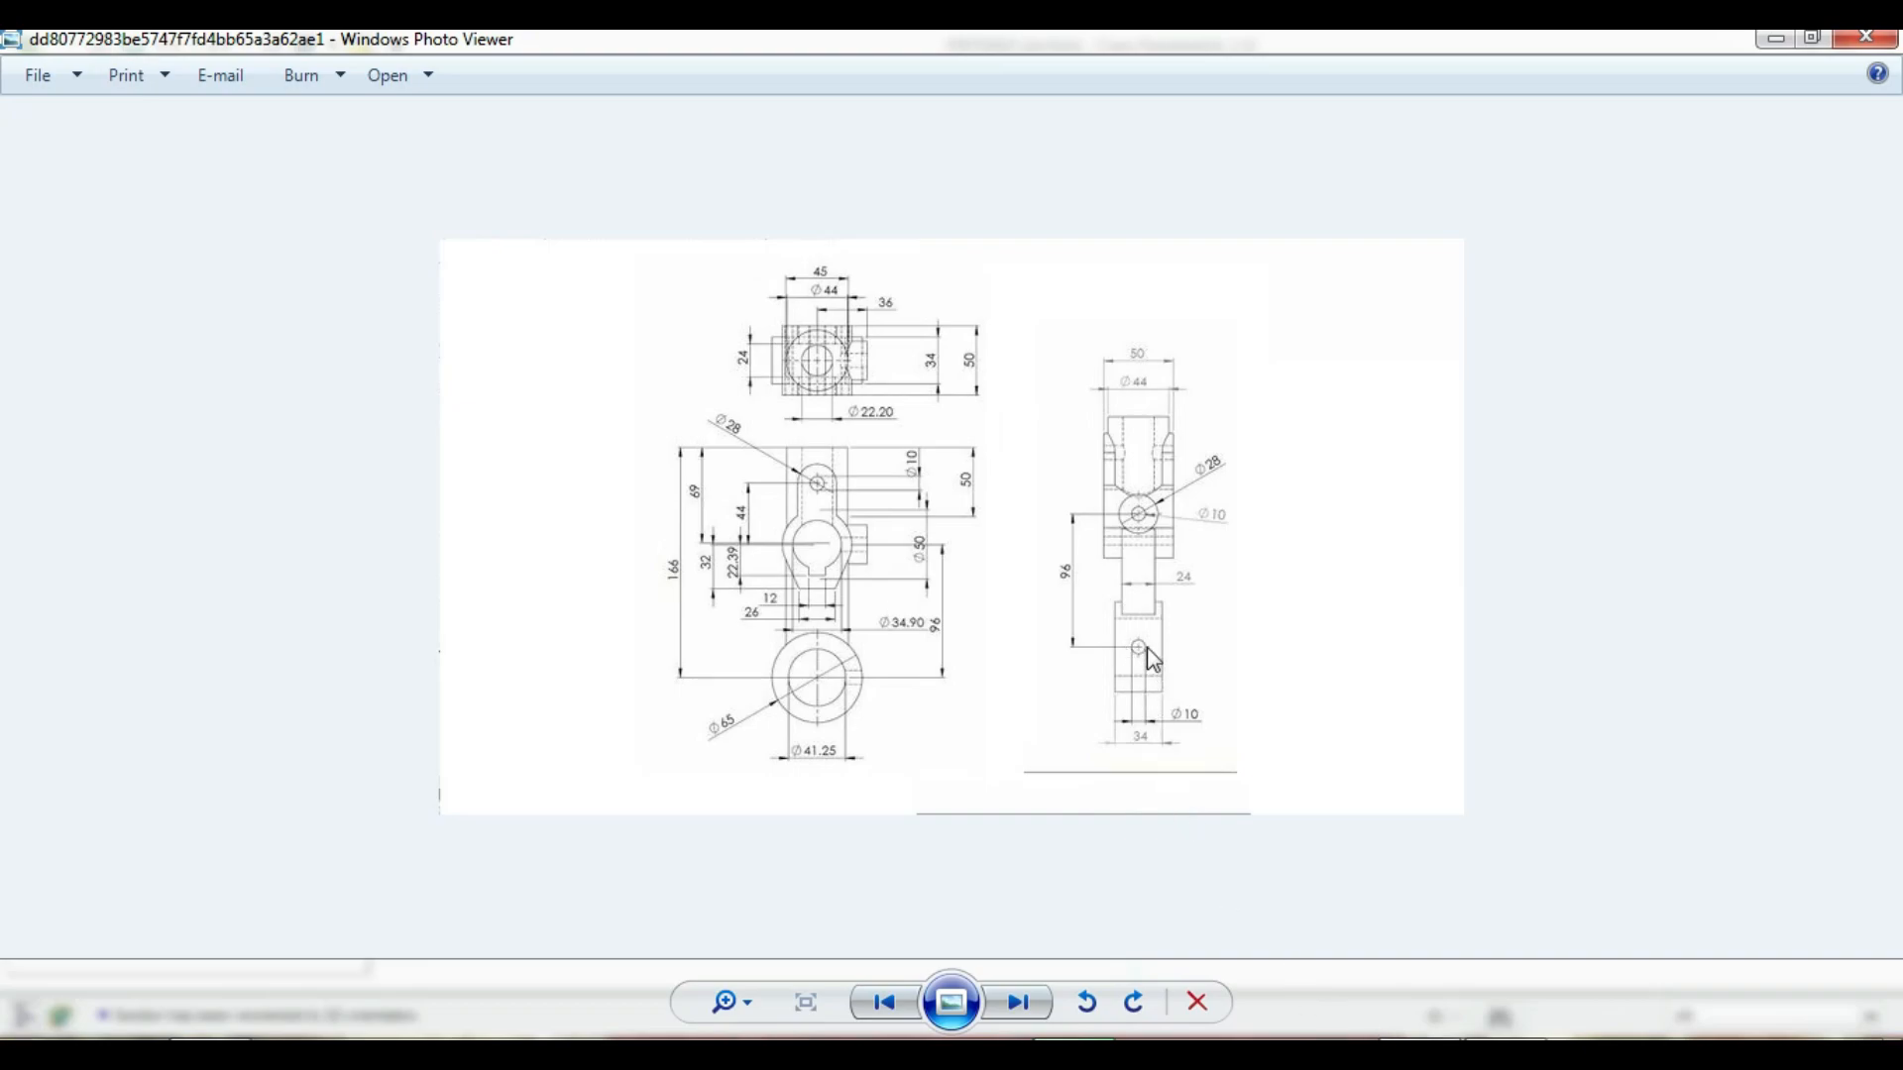
key("alt+Tab")
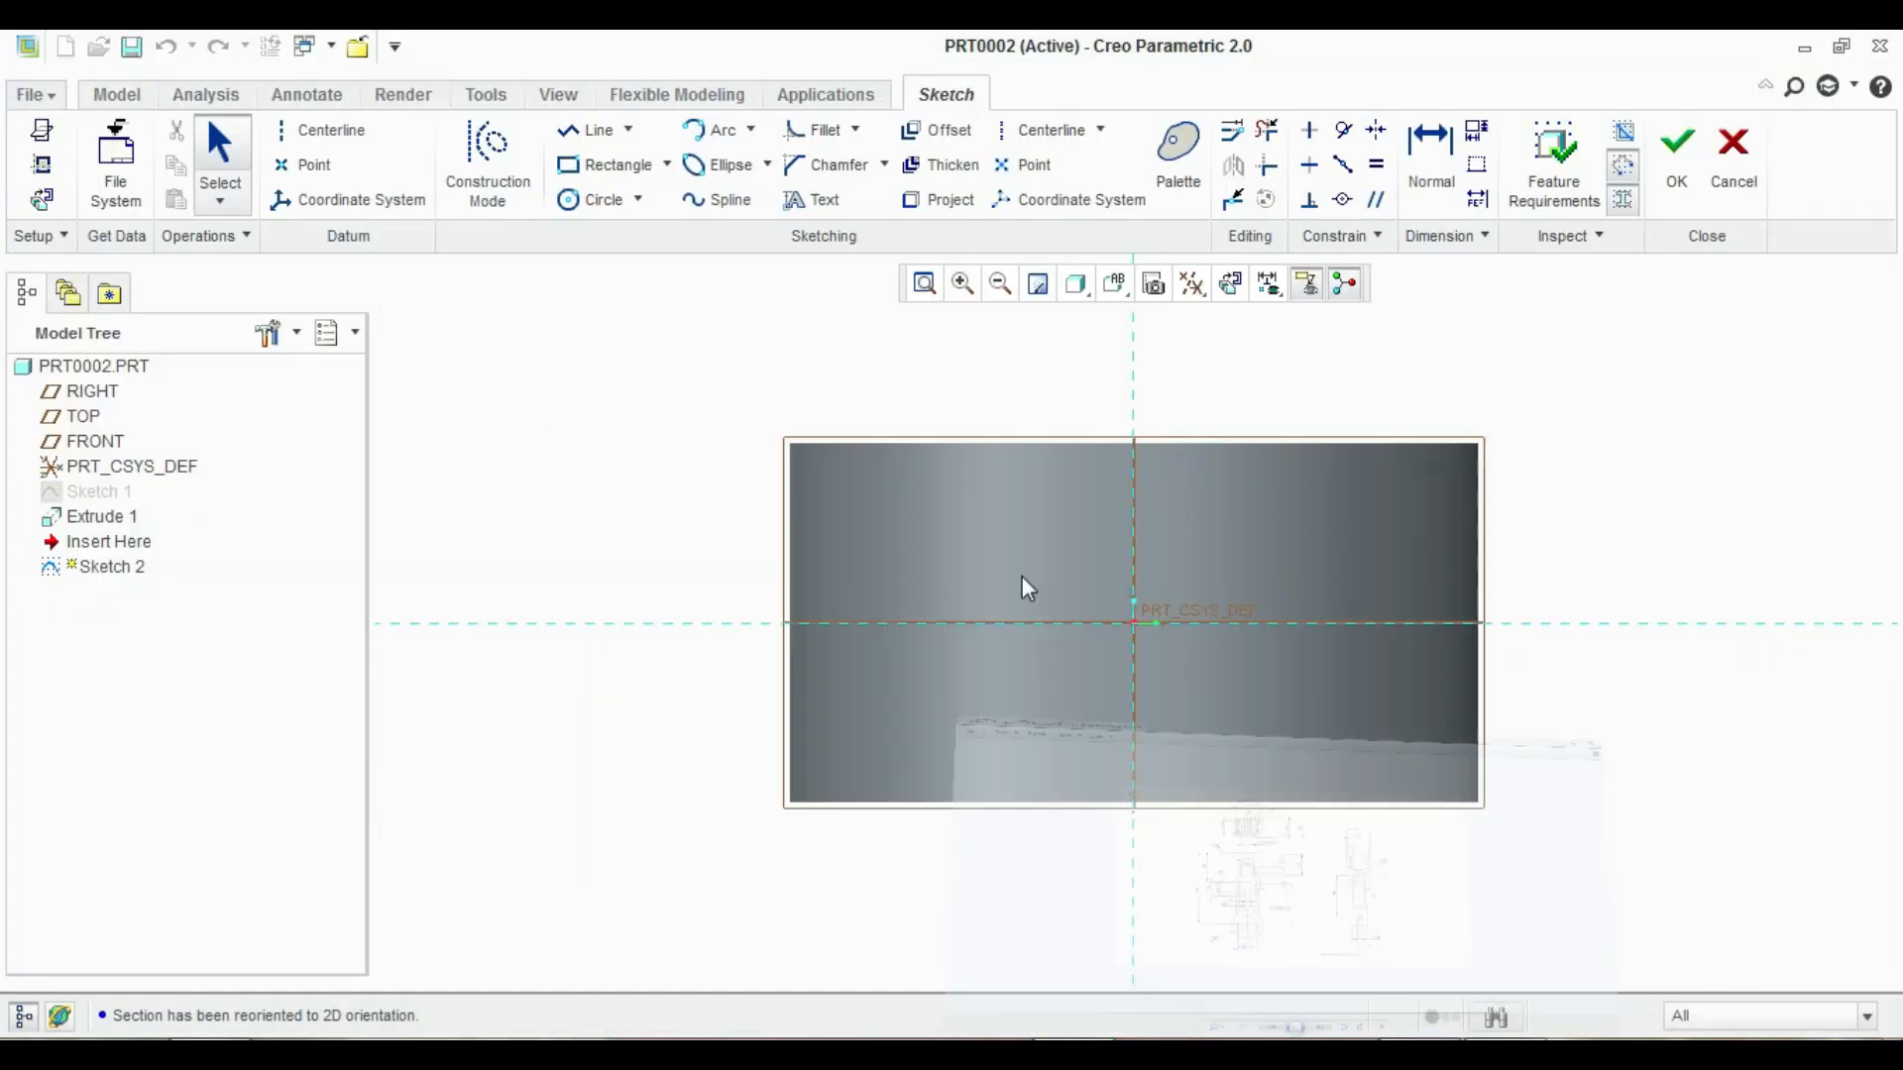
left_click(604, 199)
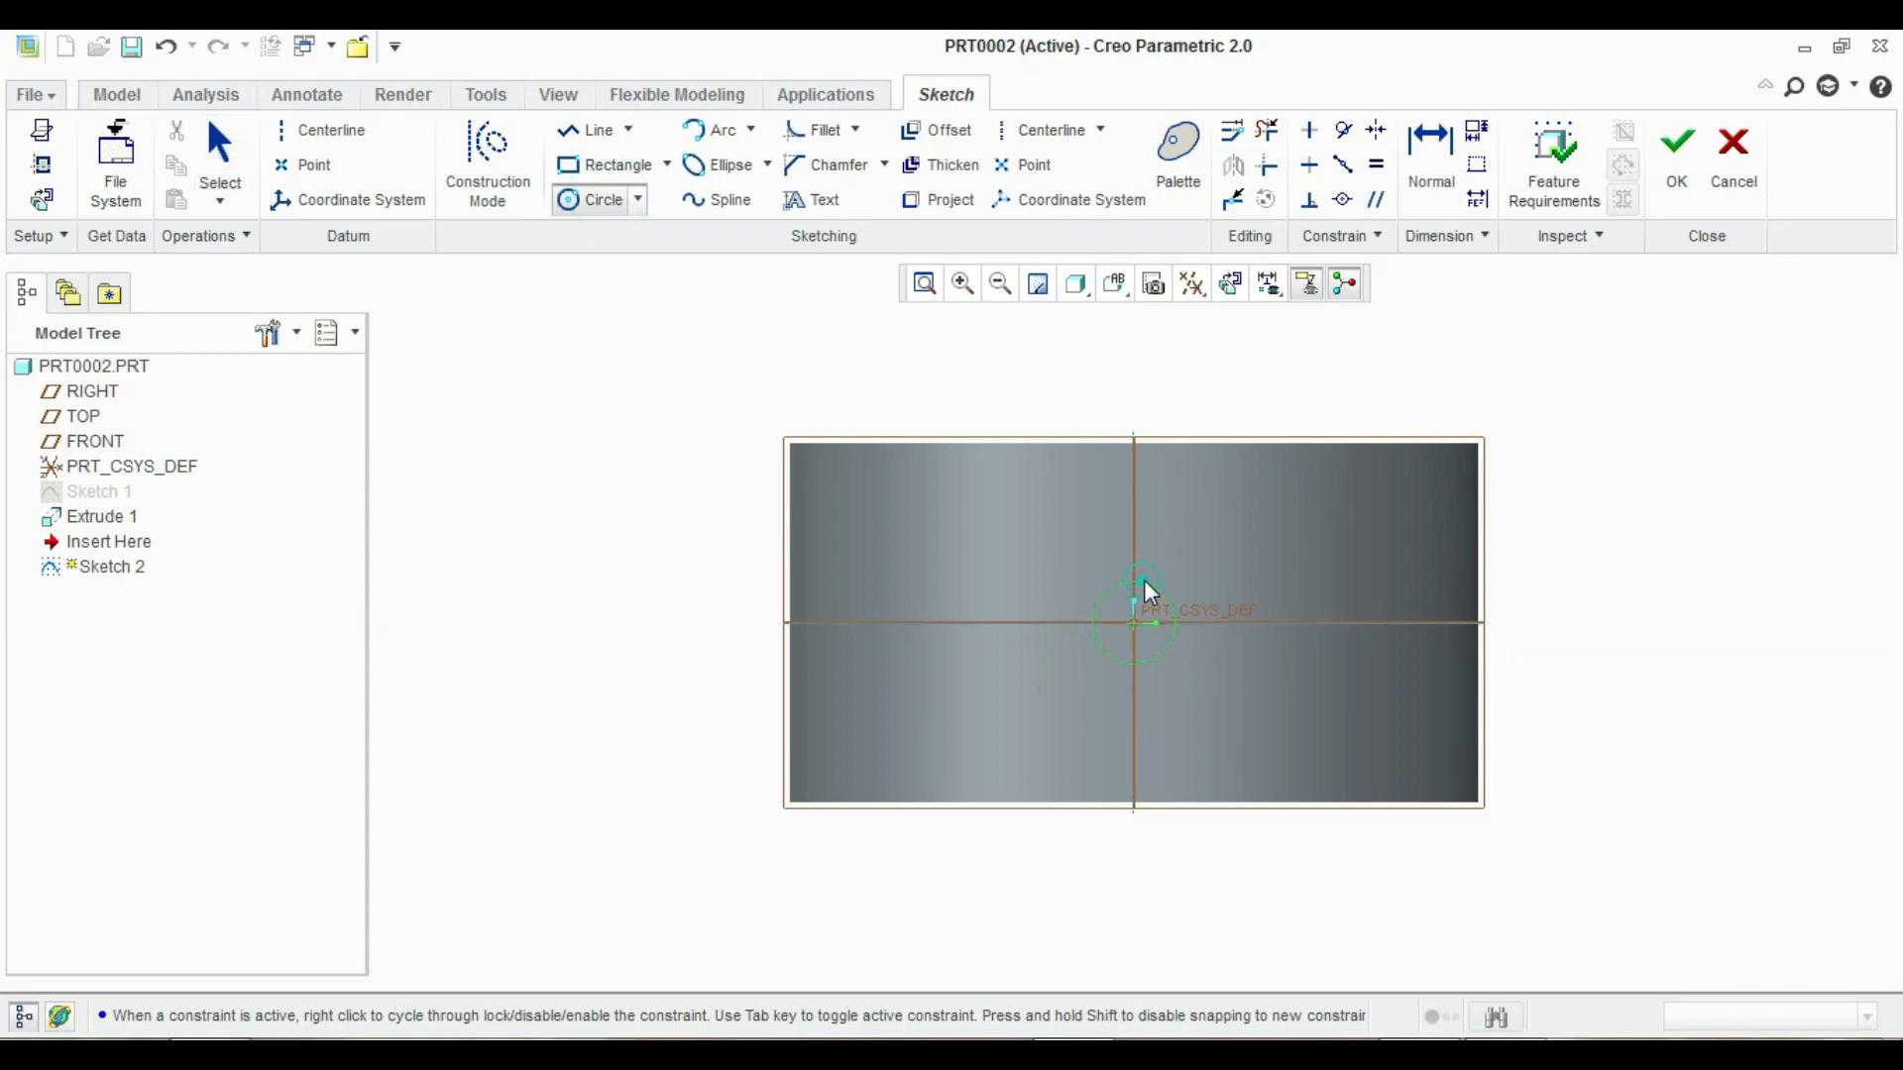
left_click(1144, 581)
middle_click(1209, 574)
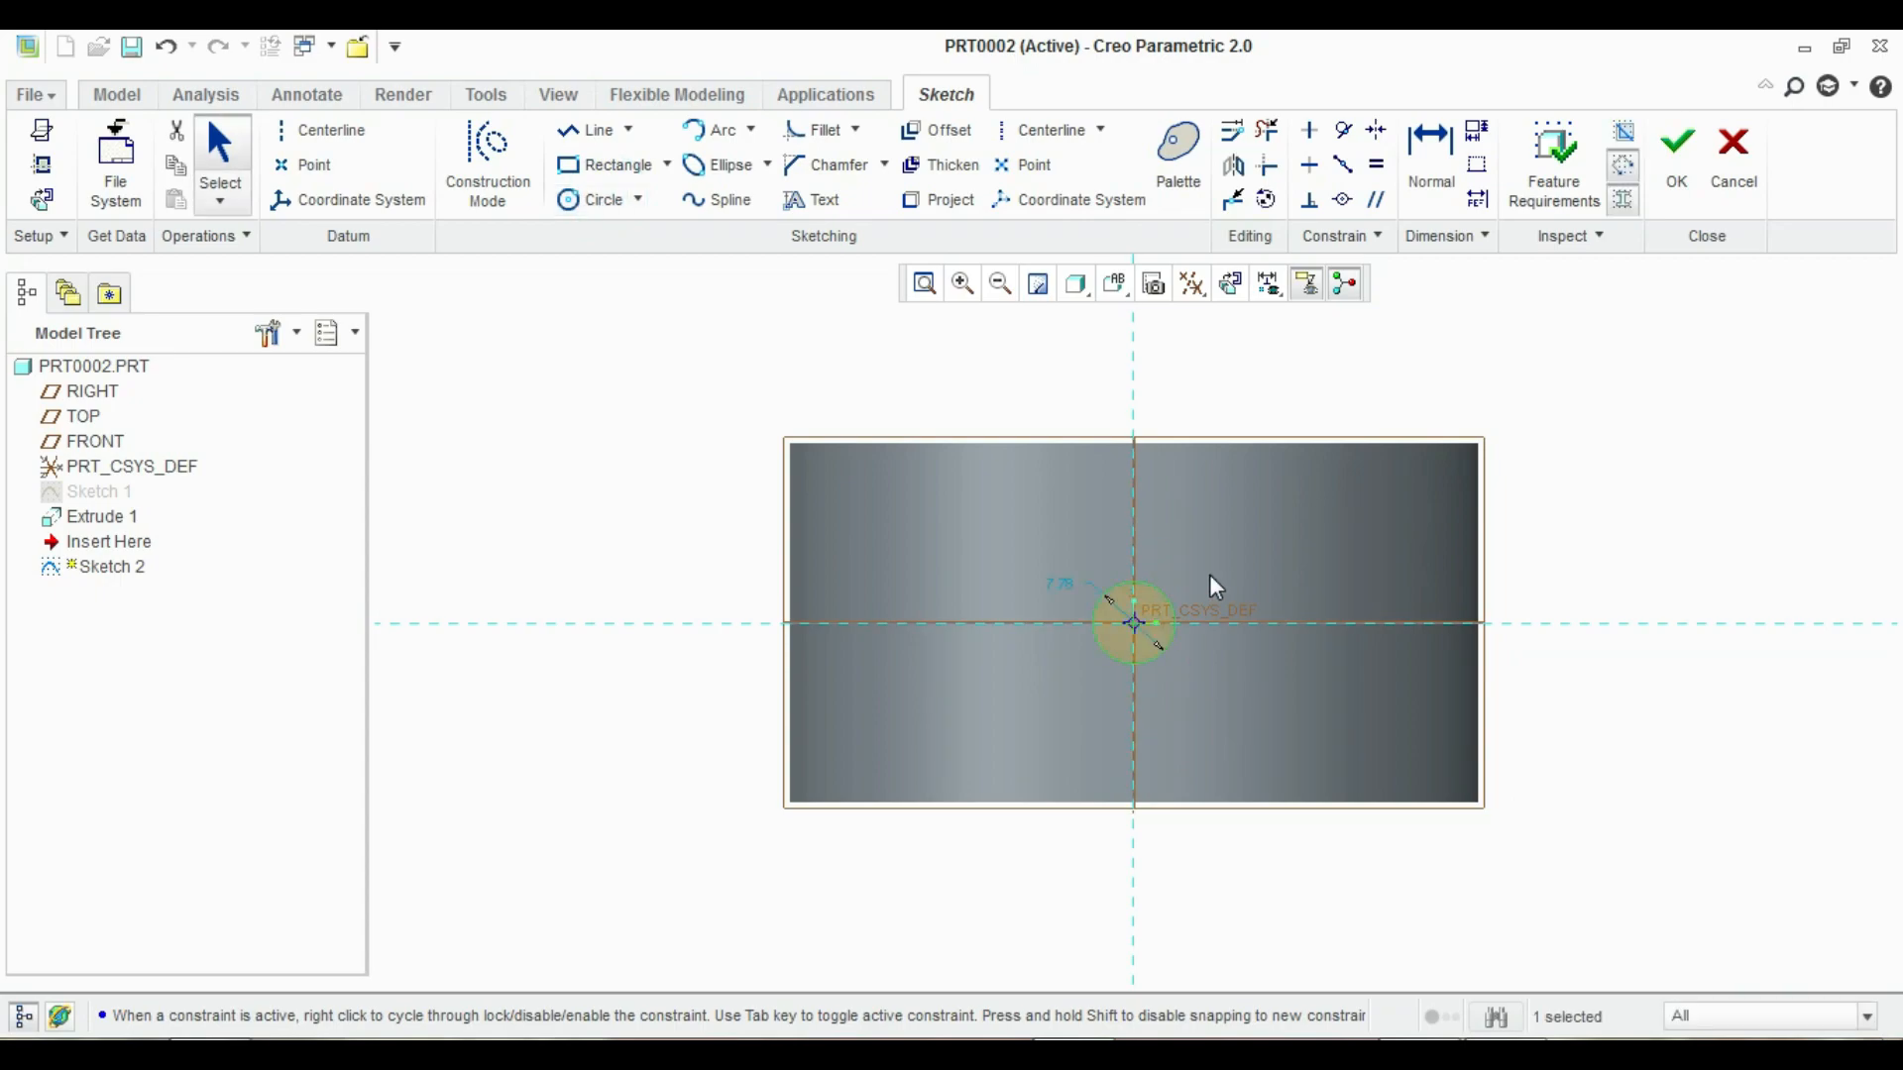
Set the circle's diameter to 10 and finish the sketch on the RIGHT plane
double_click(1054, 585)
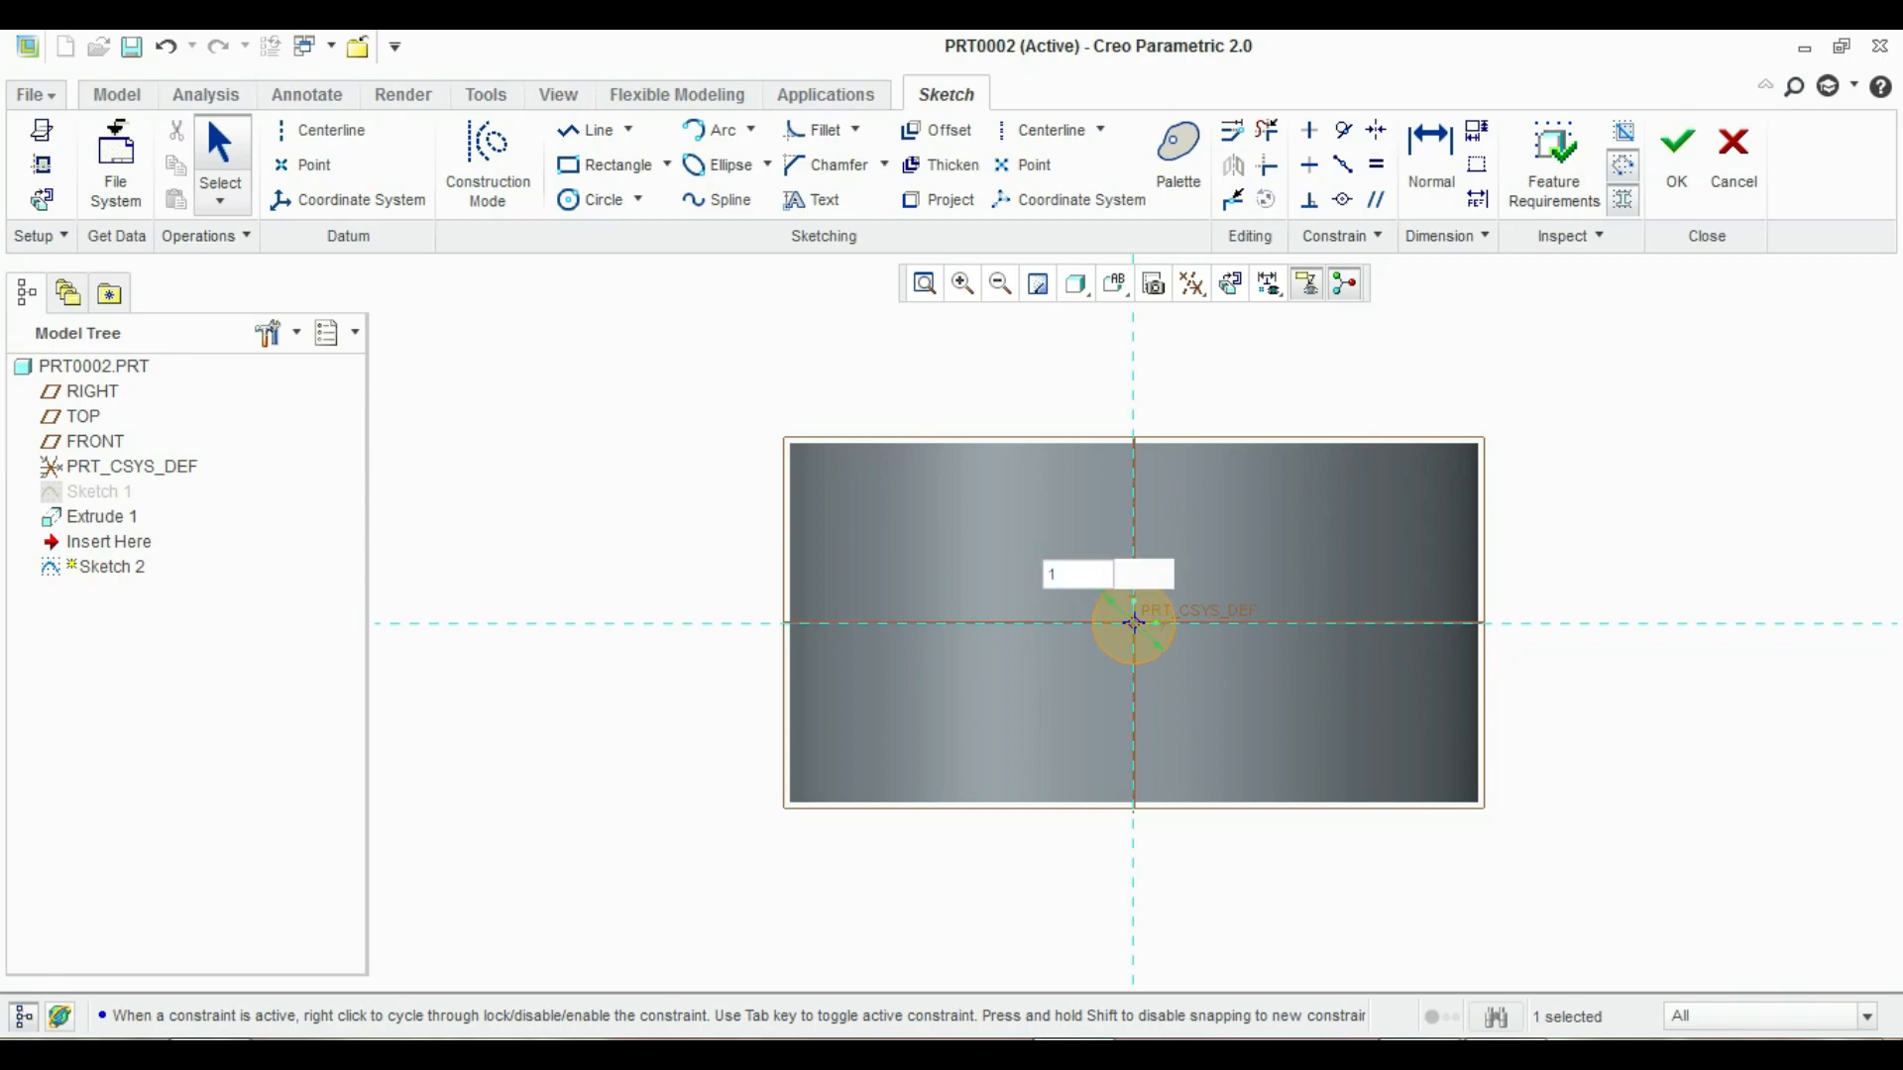
type("10")
key("Return")
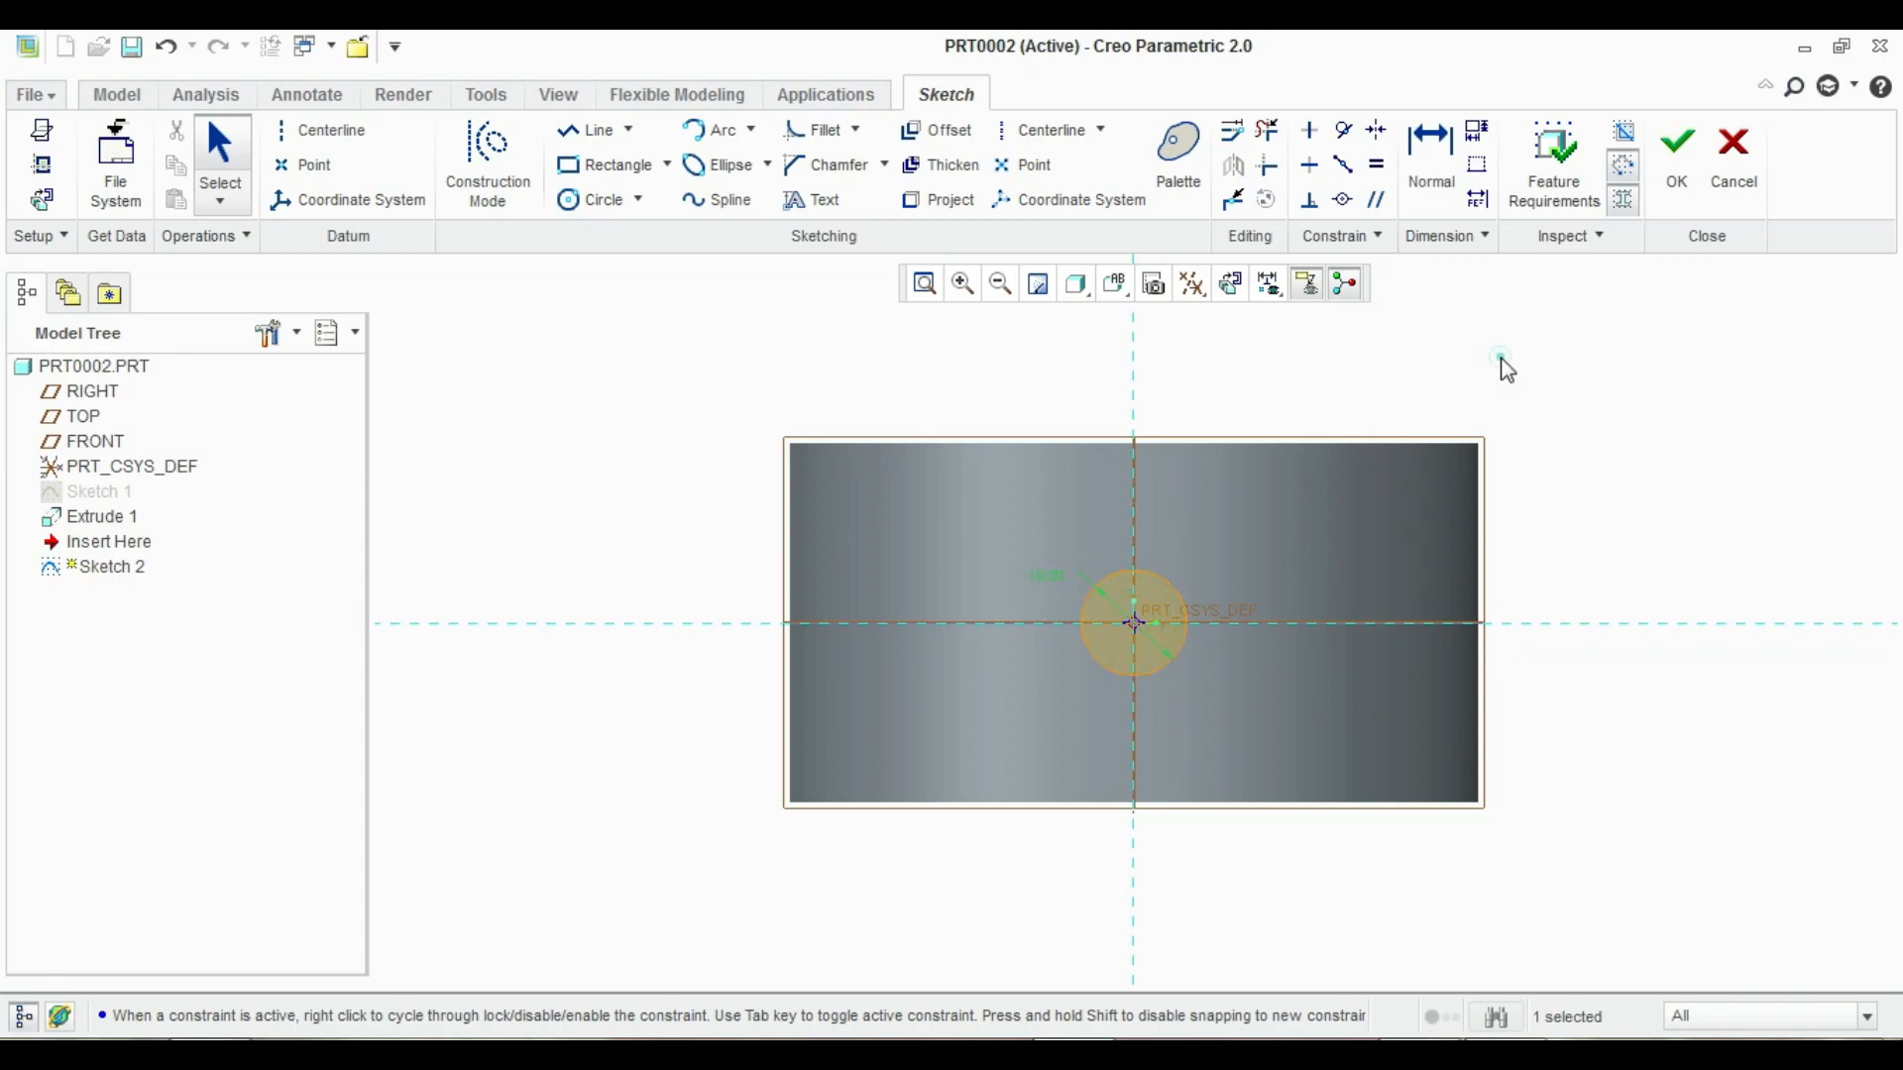
mouse_move(1159, 547)
middle_mouse_down()
mouse_move(1280, 442)
mouse_move(1164, 555)
middle_mouse_up()
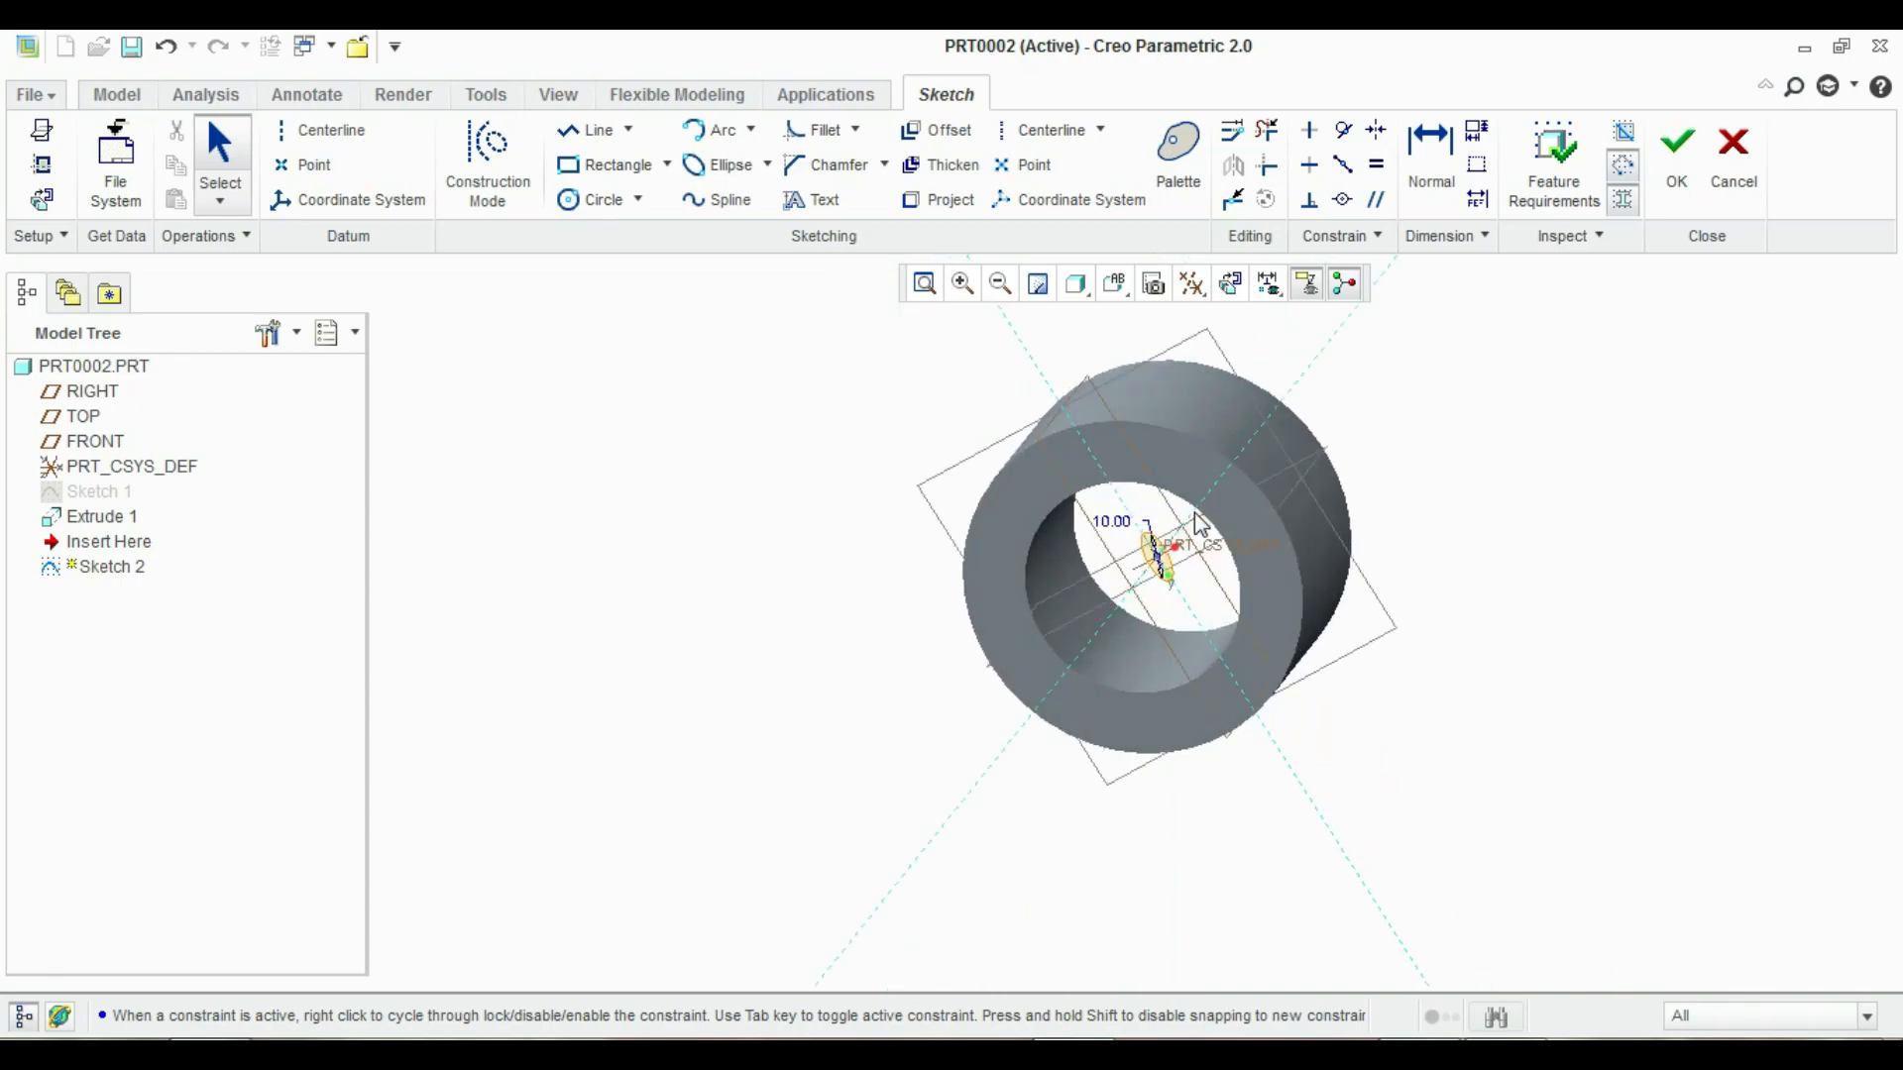
left_click(1671, 168)
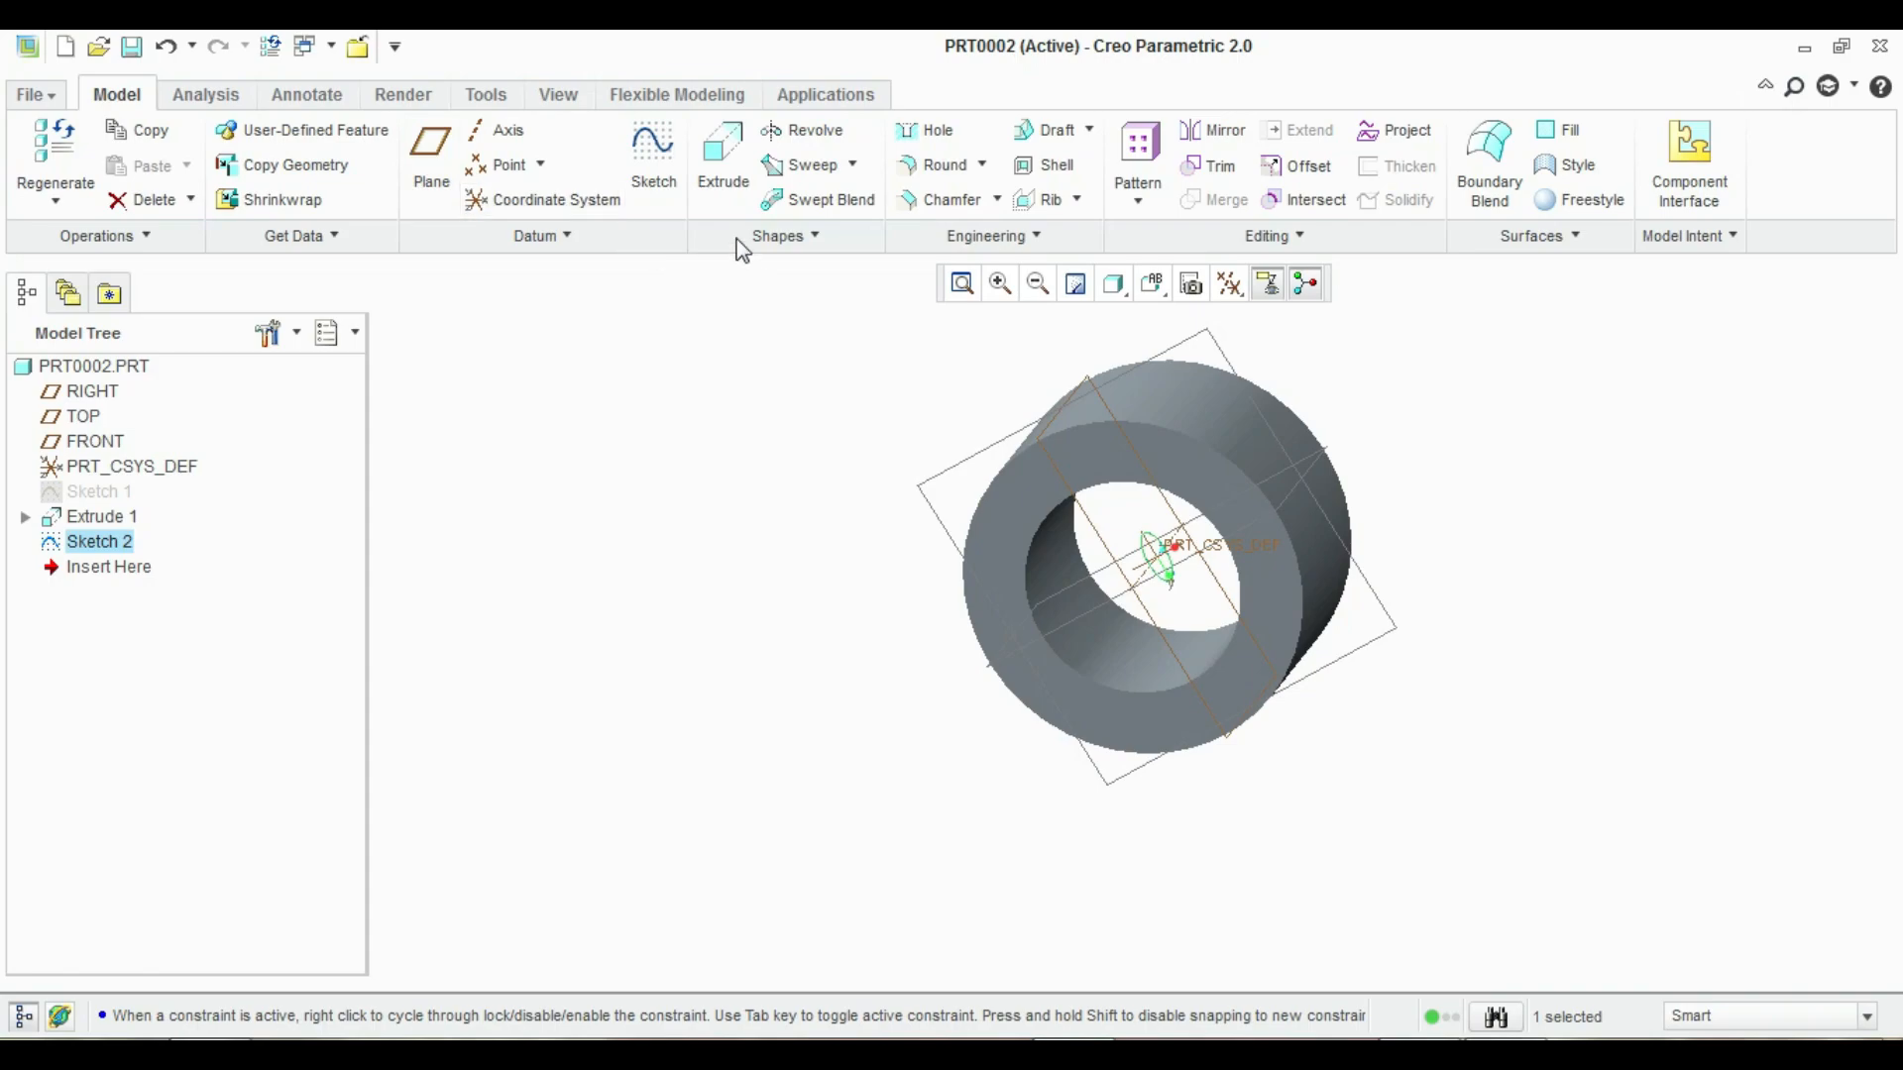
Extrude the 10 diameter circle as a material-removing cut about 59 deep through one wall of the ring
left_click(725, 168)
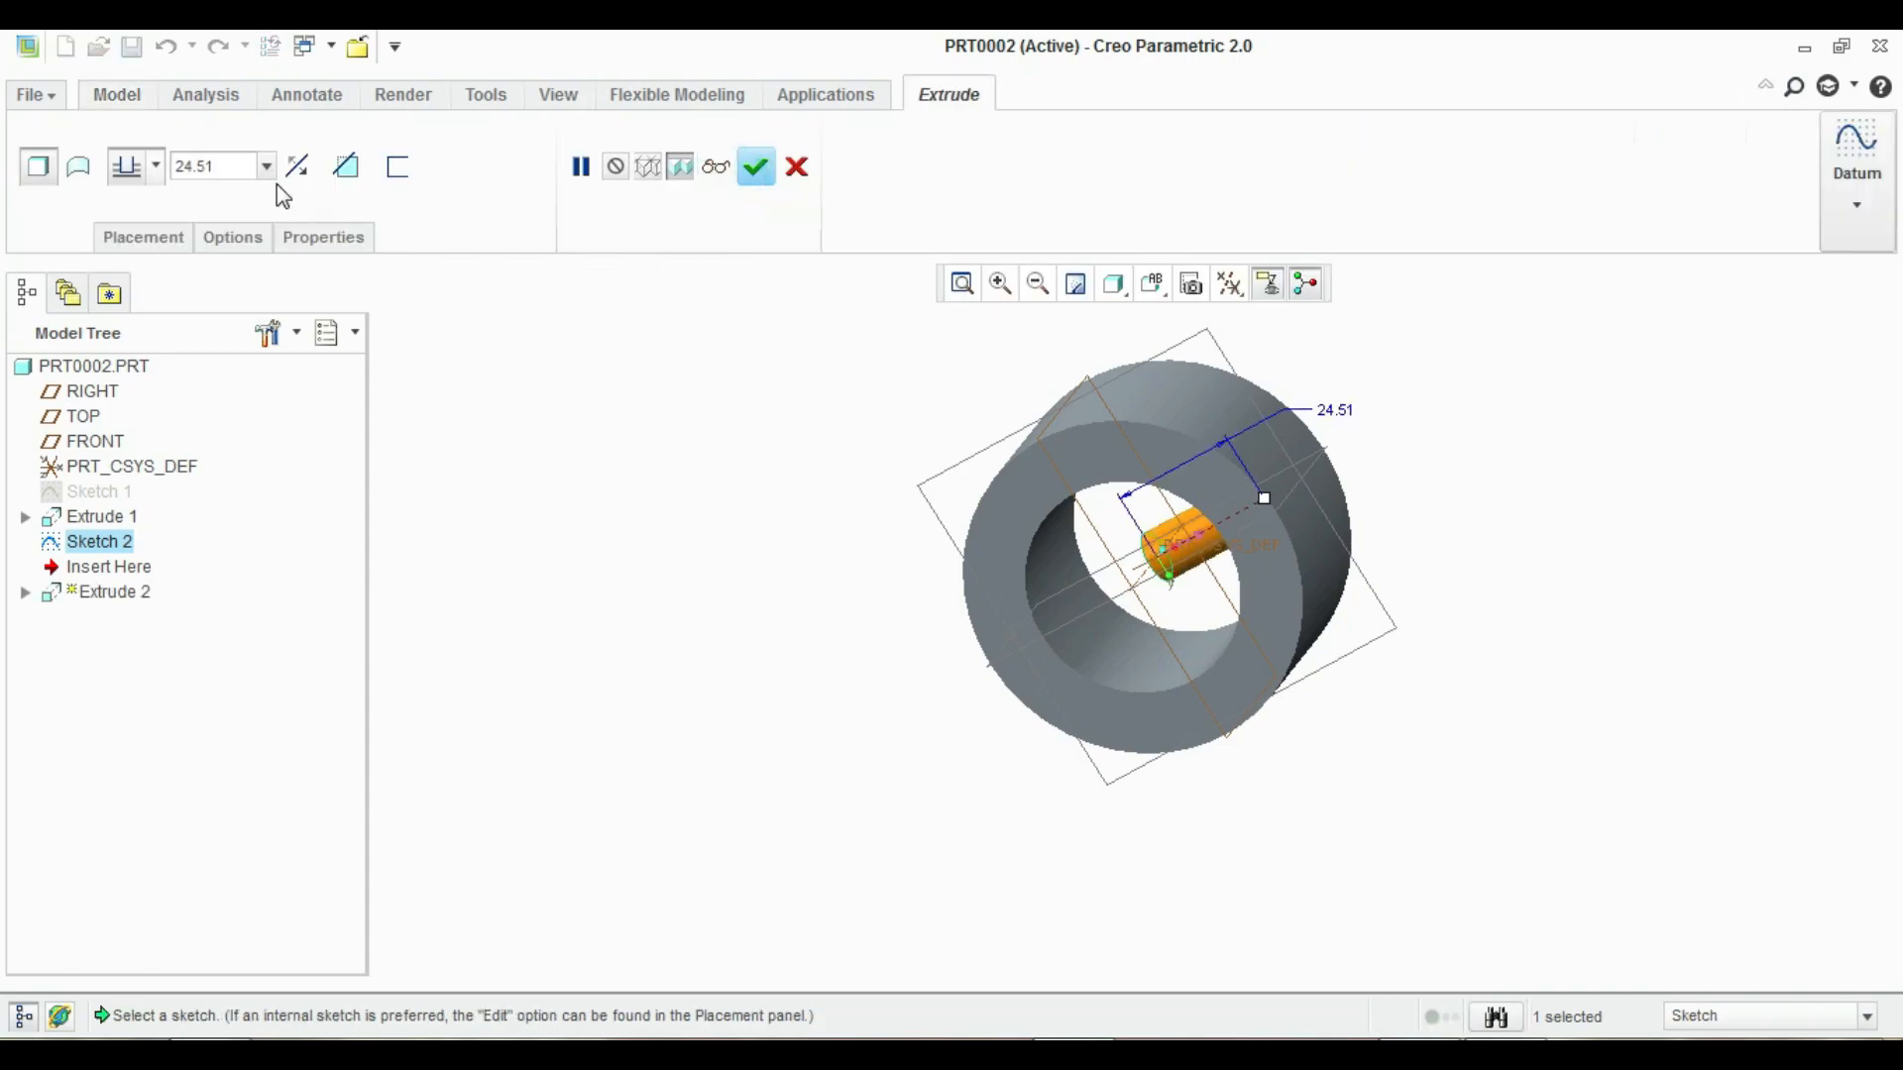
left_click(346, 171)
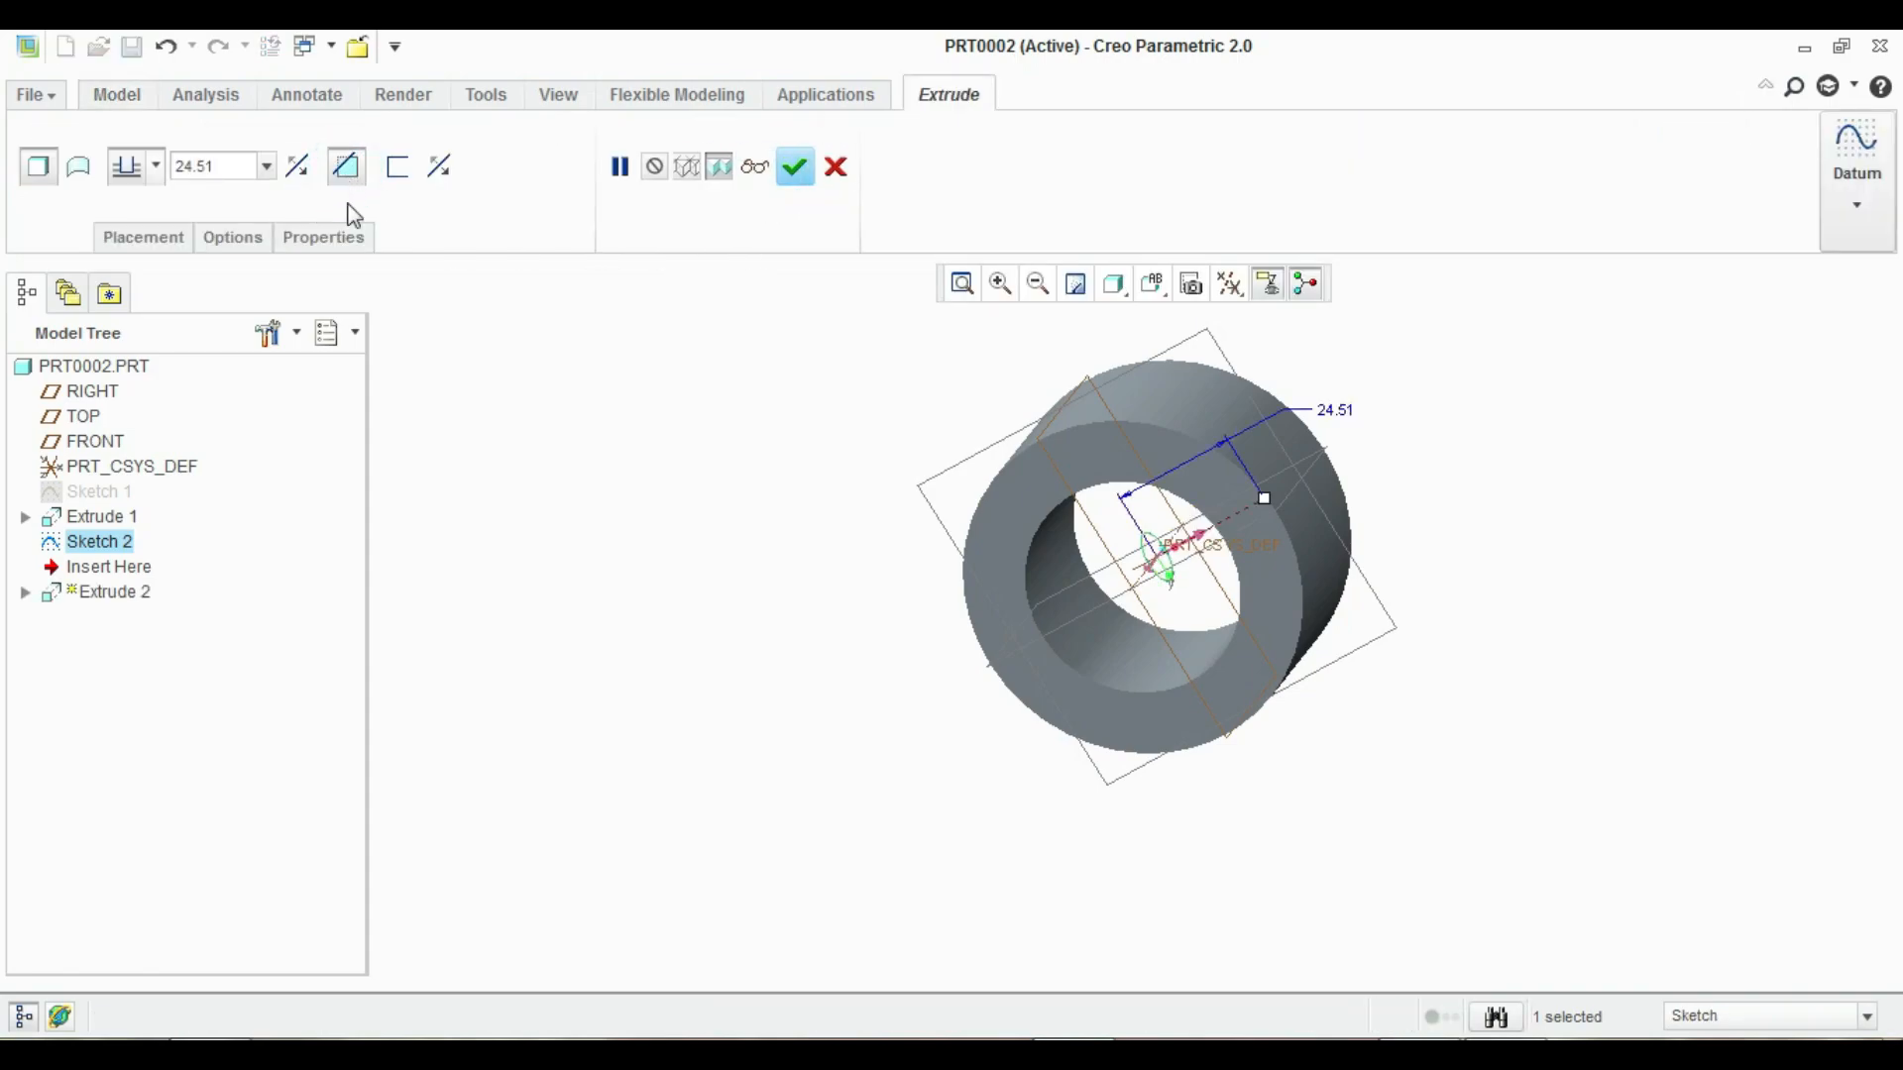
left_click_drag(1267, 501, 1412, 462)
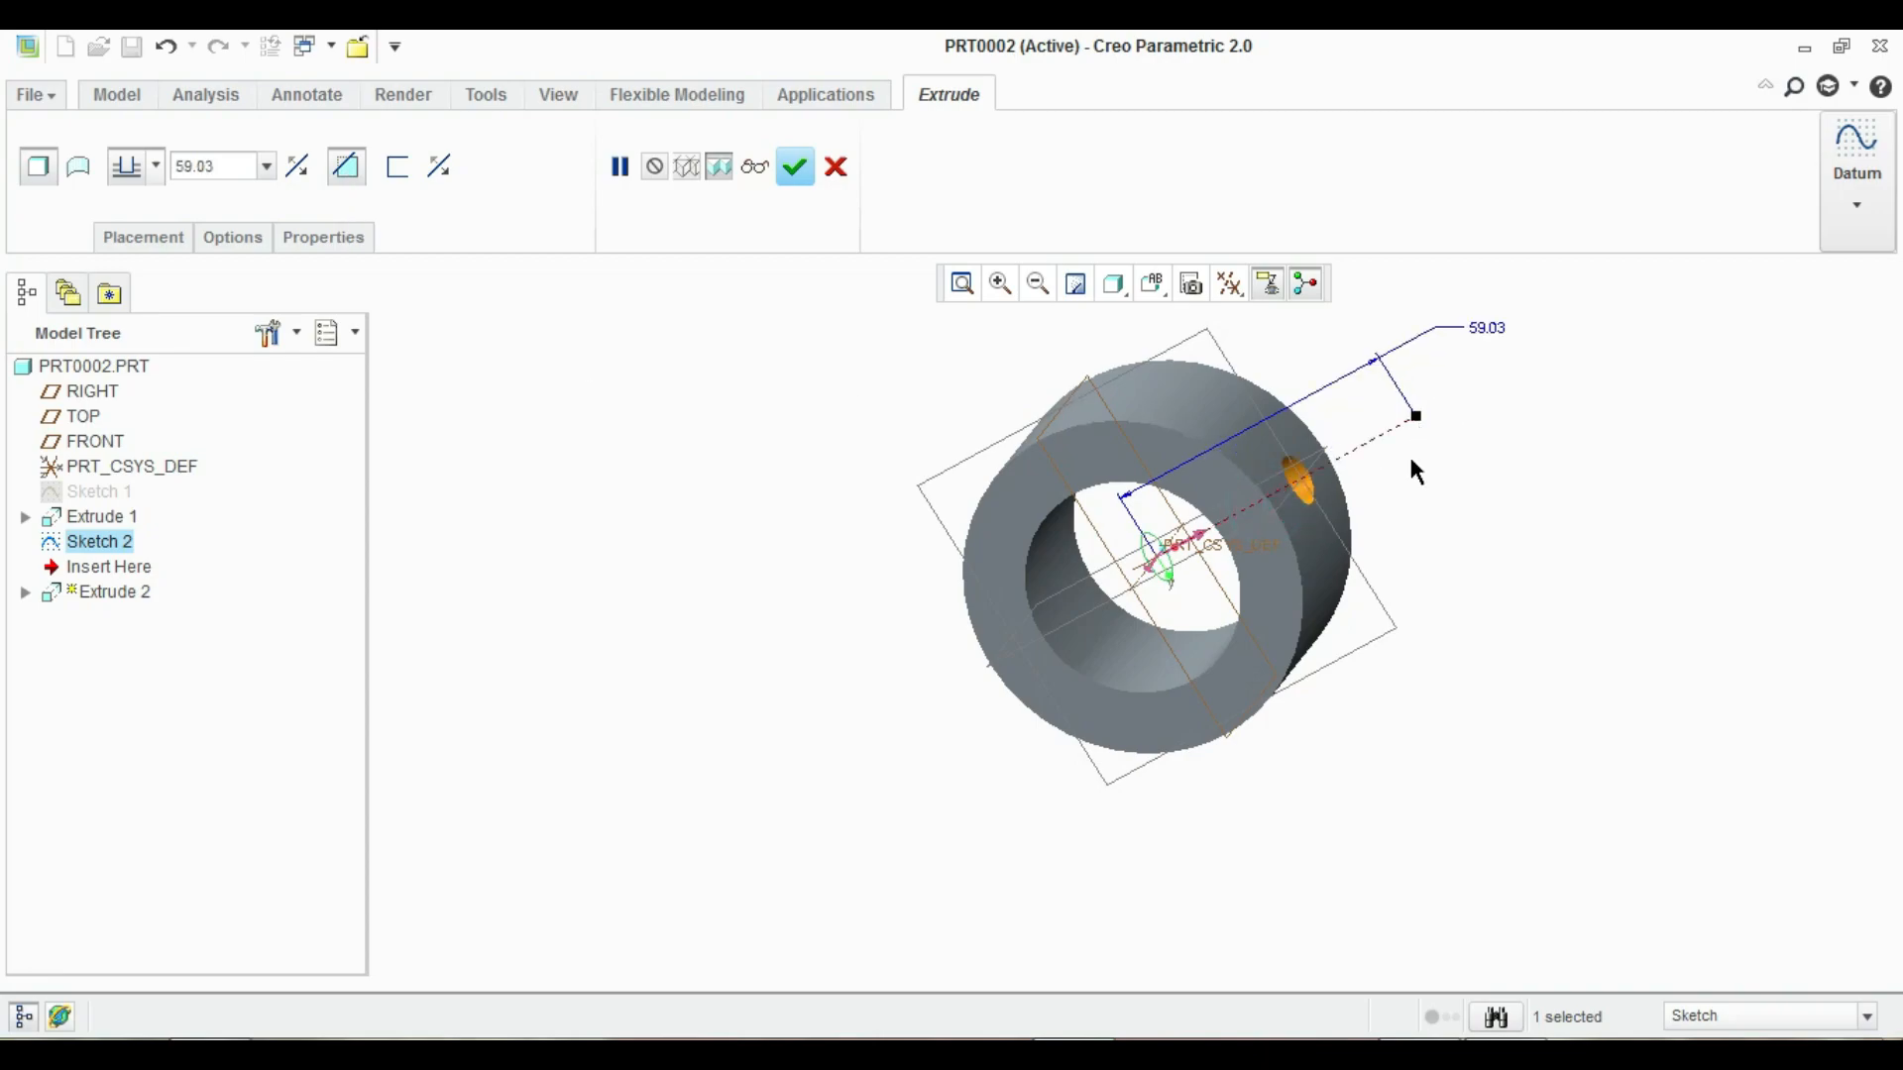
left_click(794, 168)
middle_click_drag(790, 446, 1191, 674)
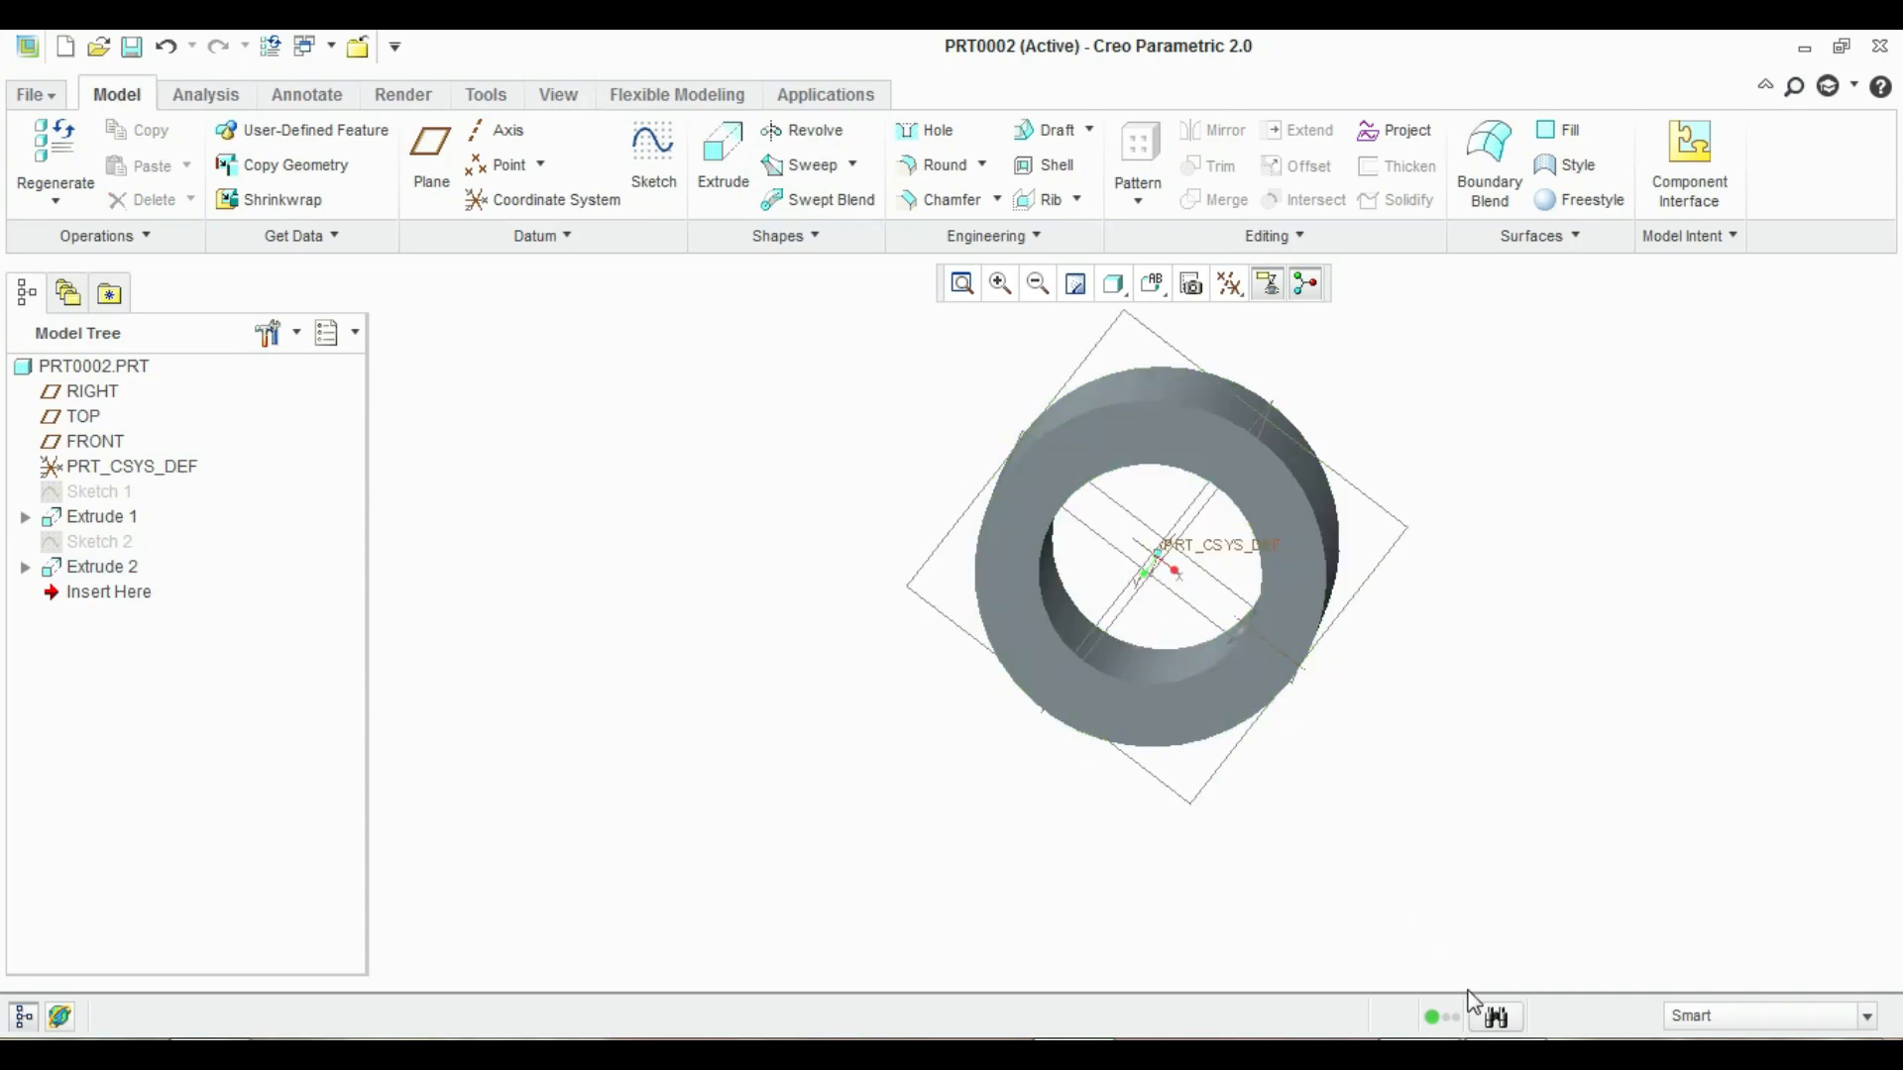
middle_click_drag(1351, 723, 1376, 646)
Start another sketch on the RIGHT plane, facing the screen, with free space above the ring
left_click(1263, 1055)
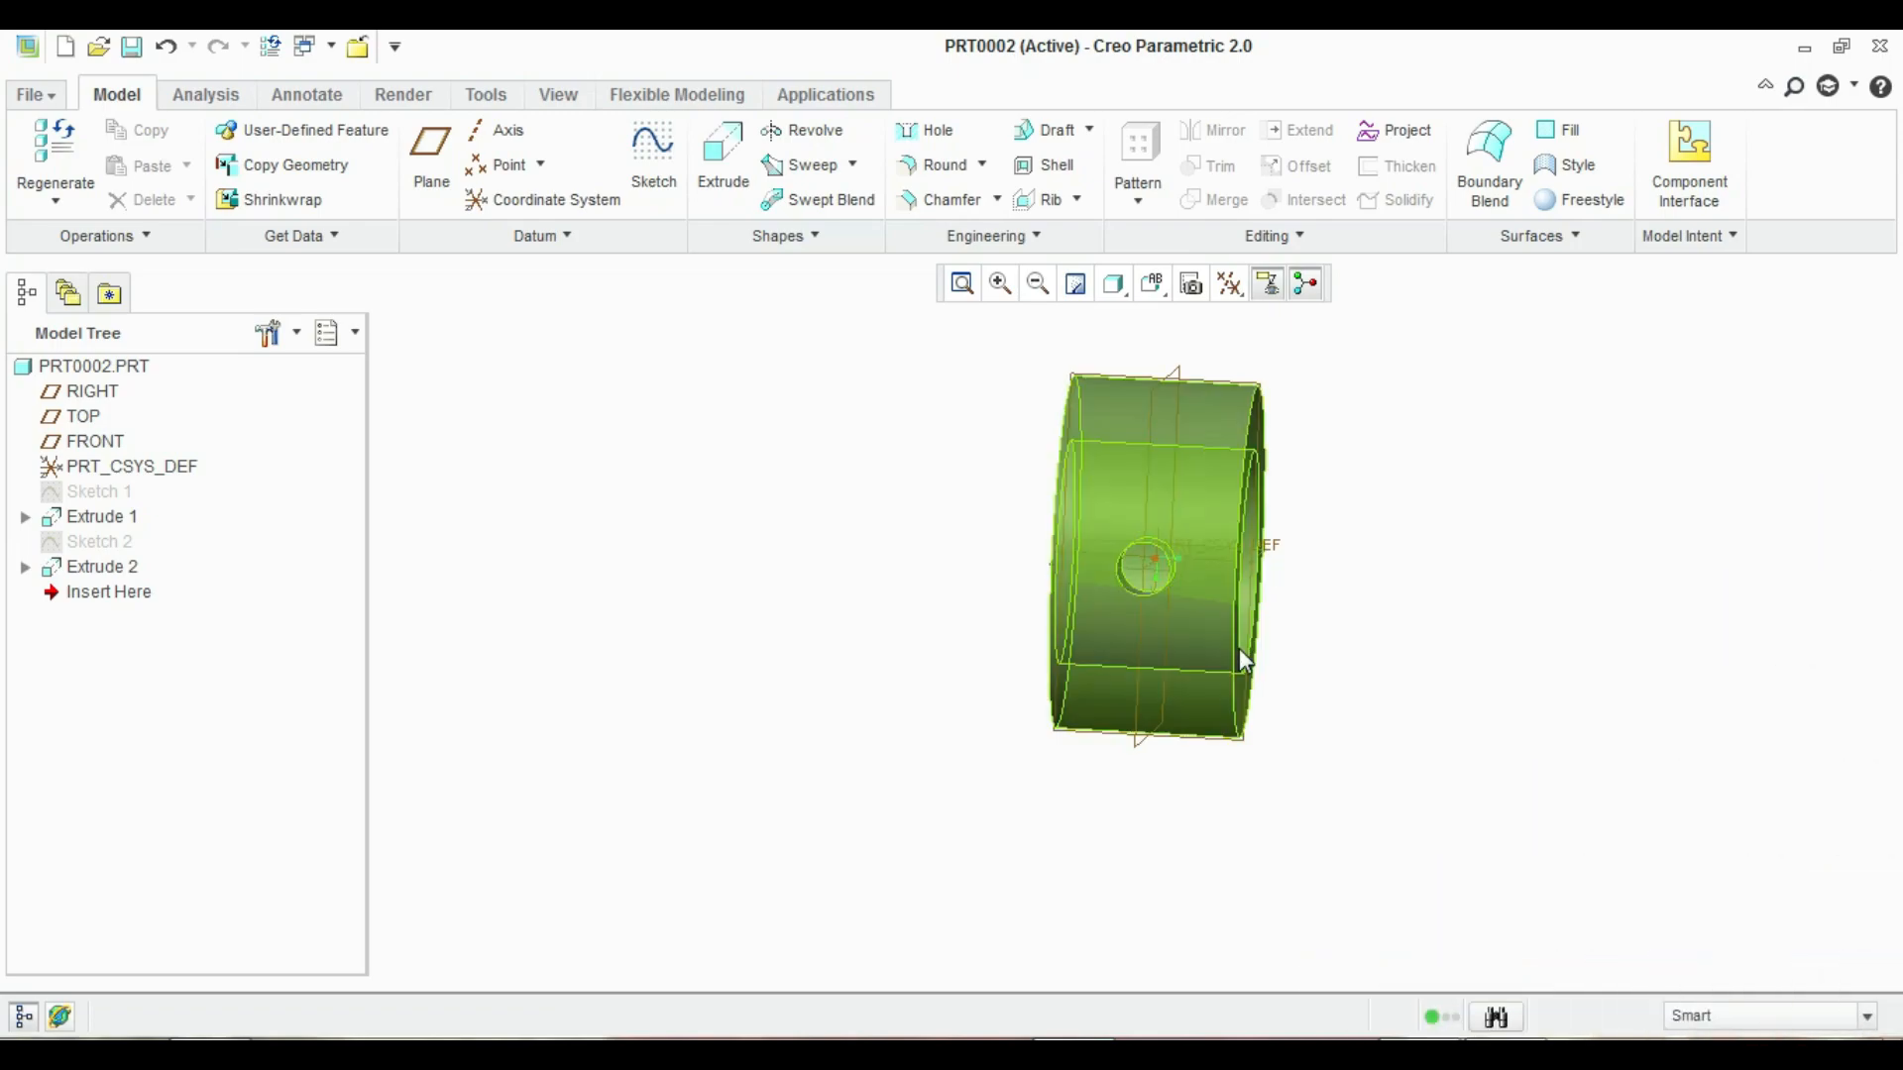
scroll(1241, 662, "up", 2)
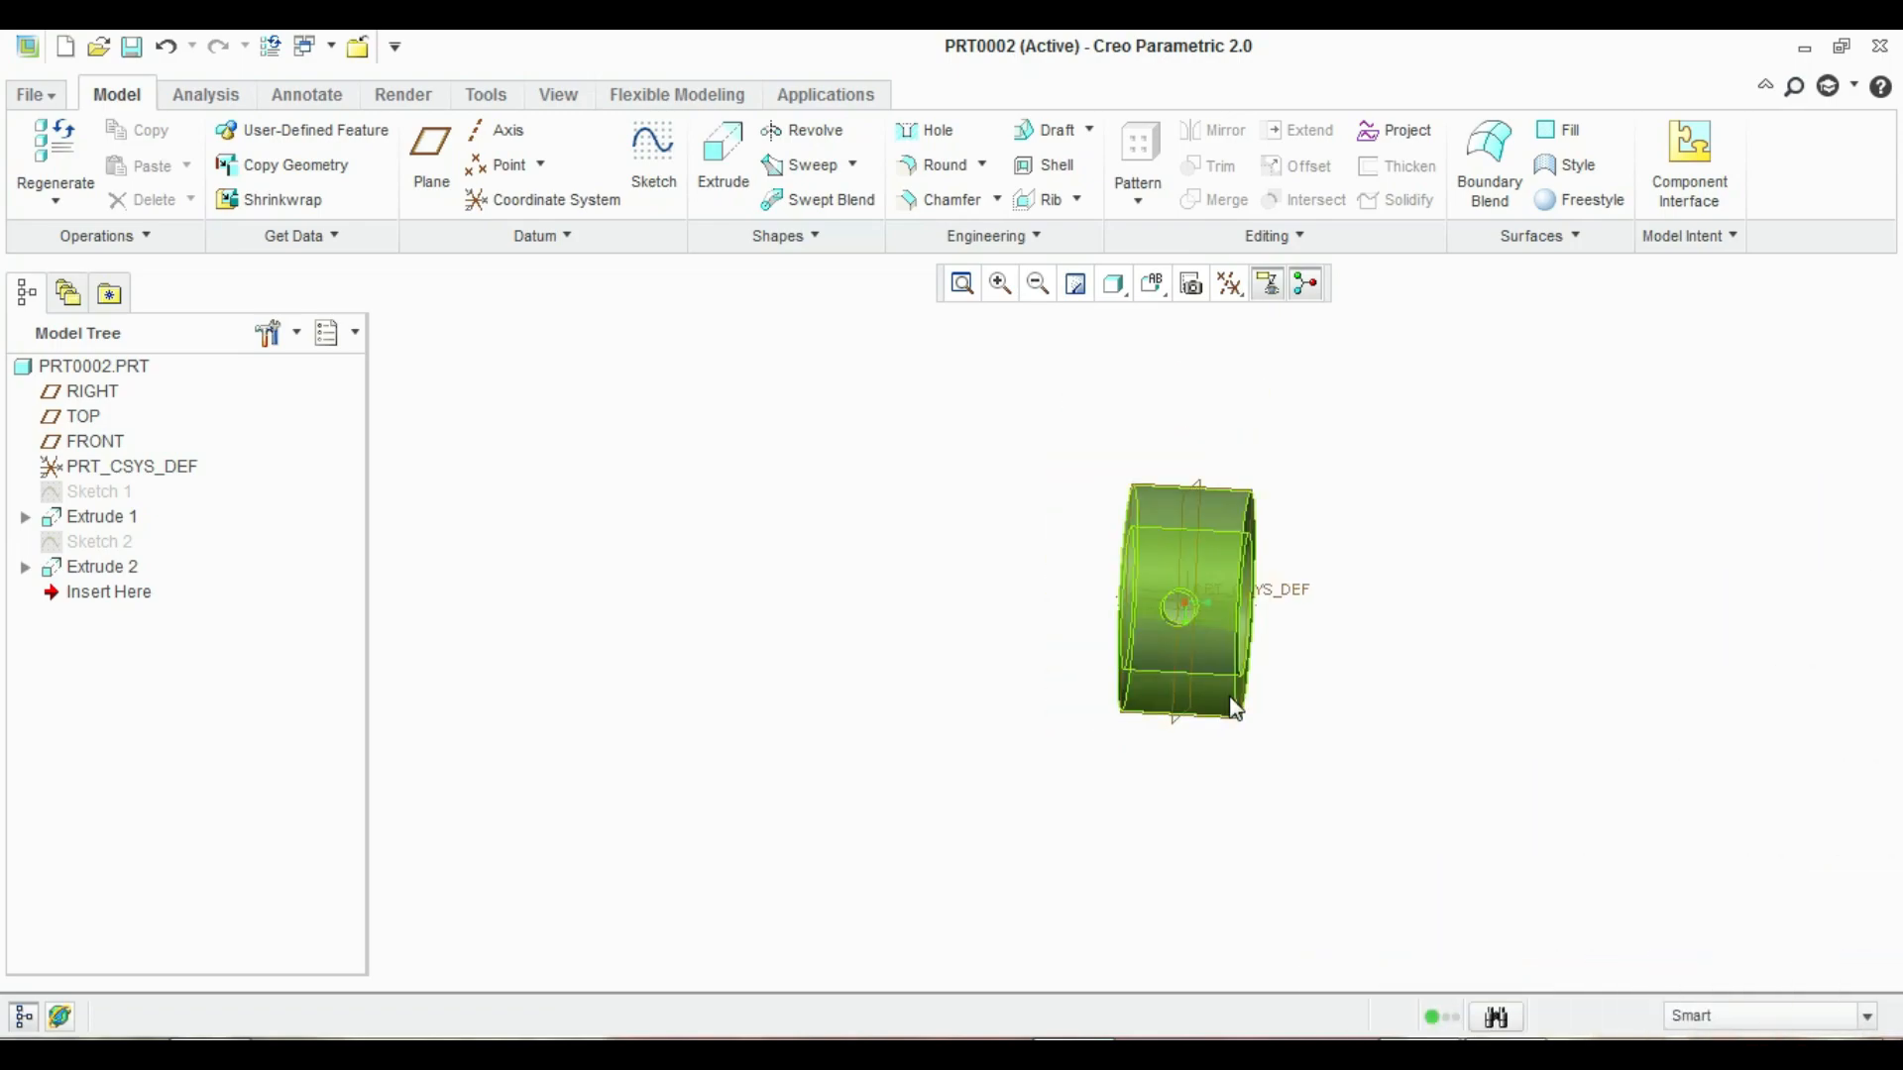
middle_click_drag(1233, 699, 1211, 692)
left_click(1254, 494)
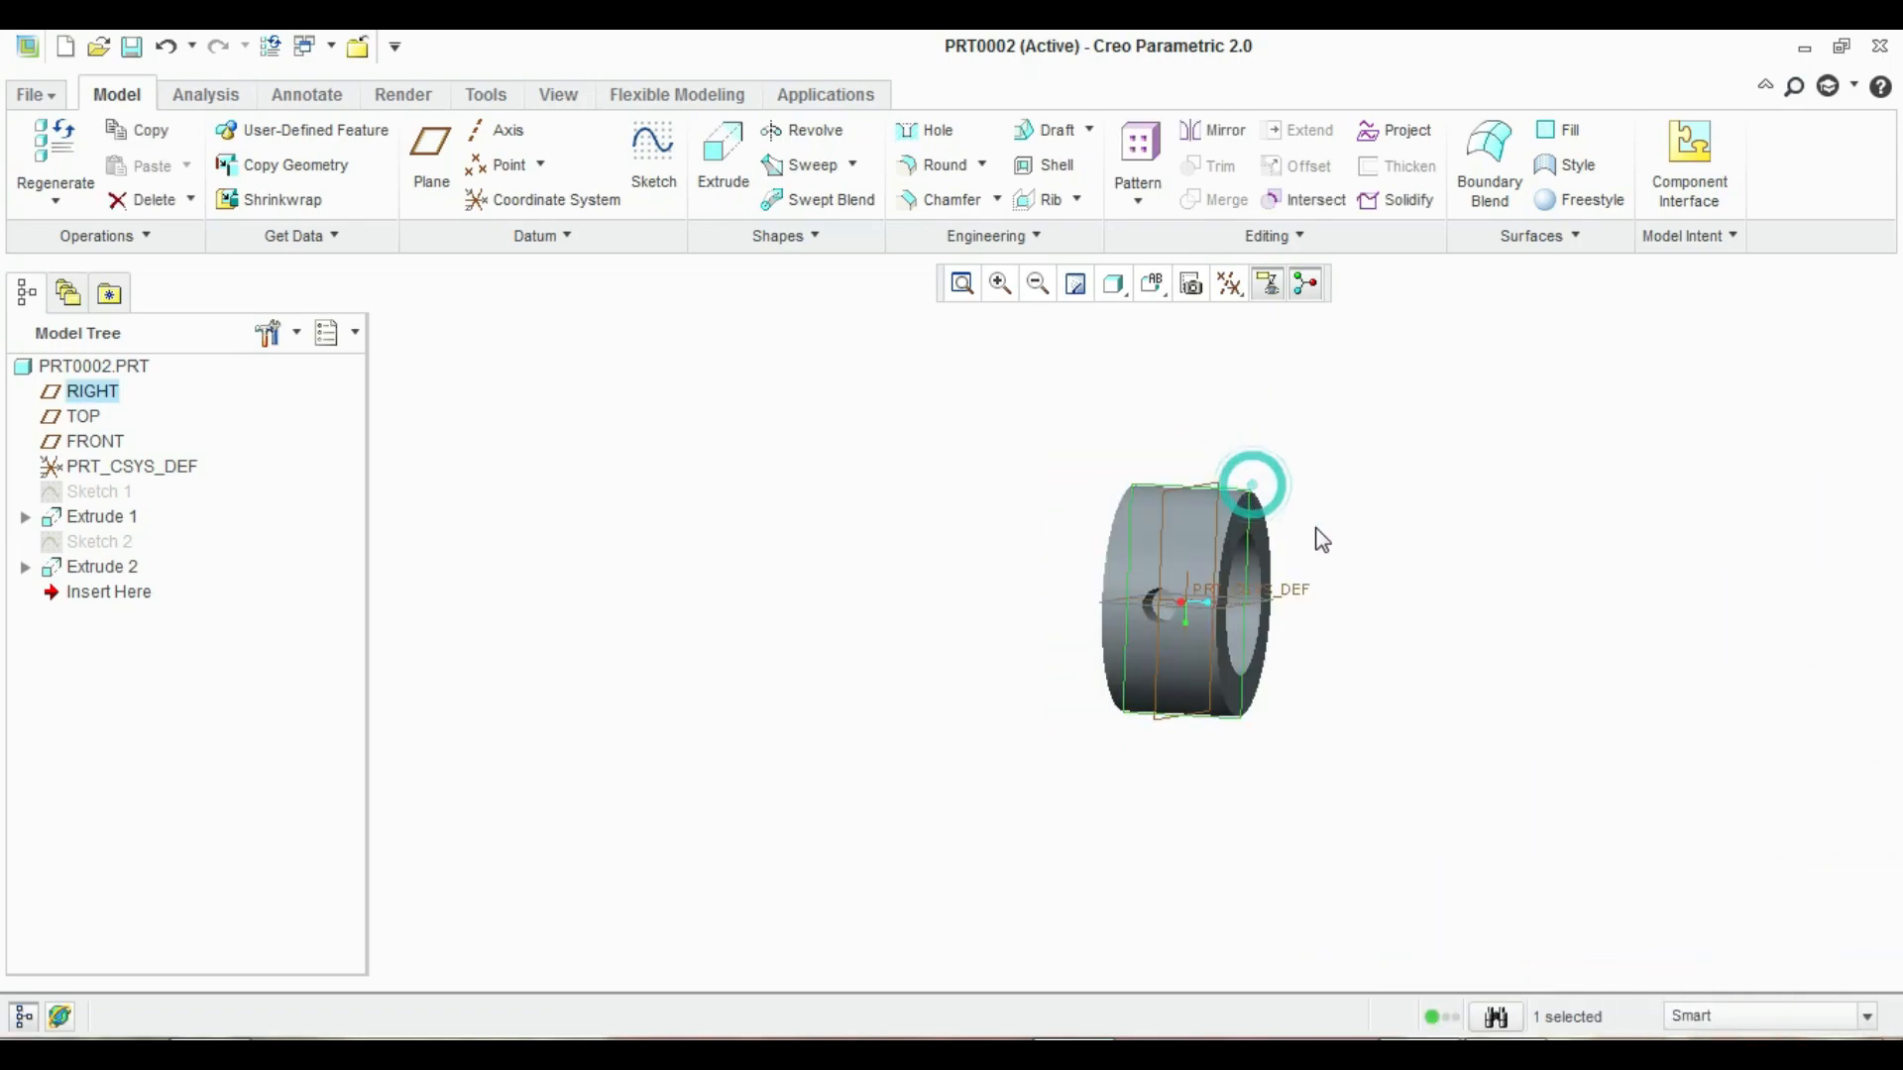
left_click(653, 159)
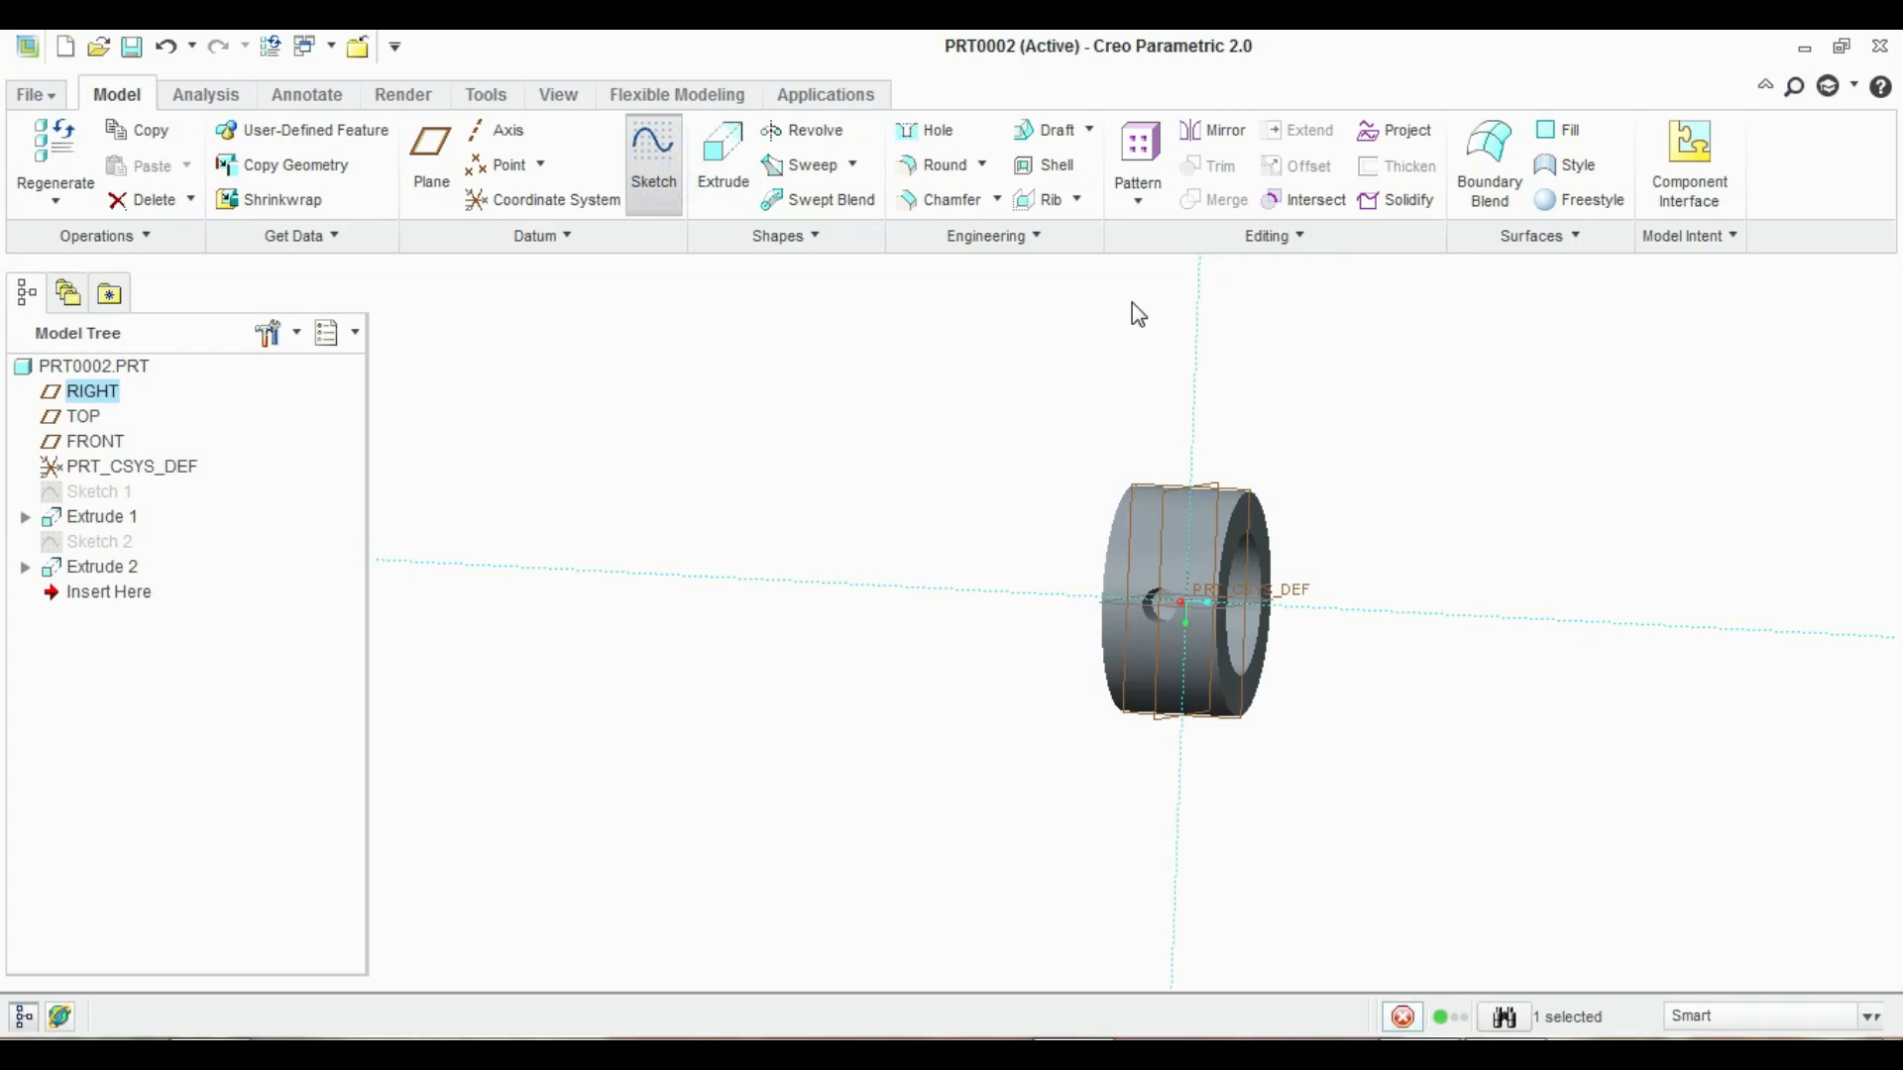
left_click(1225, 285)
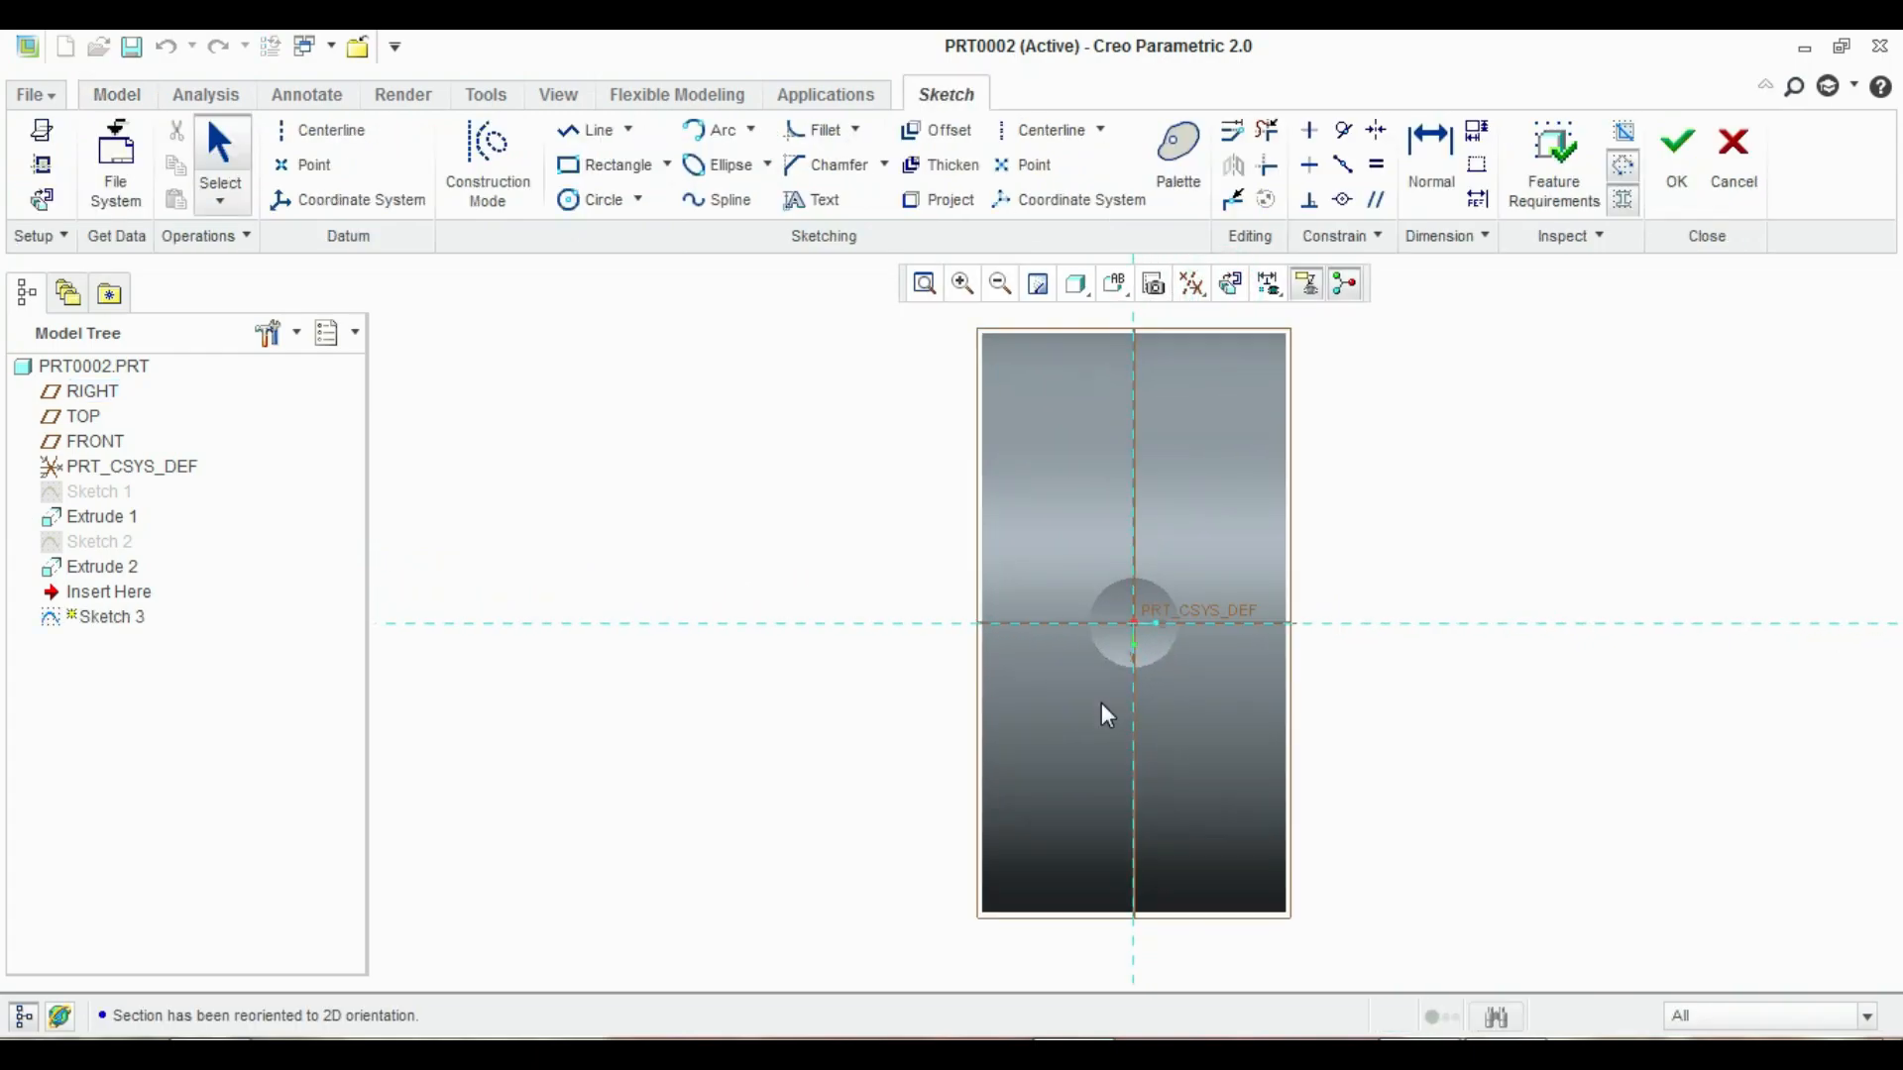
scroll(1102, 704, "up", 2)
scroll(1147, 547, "down", 3)
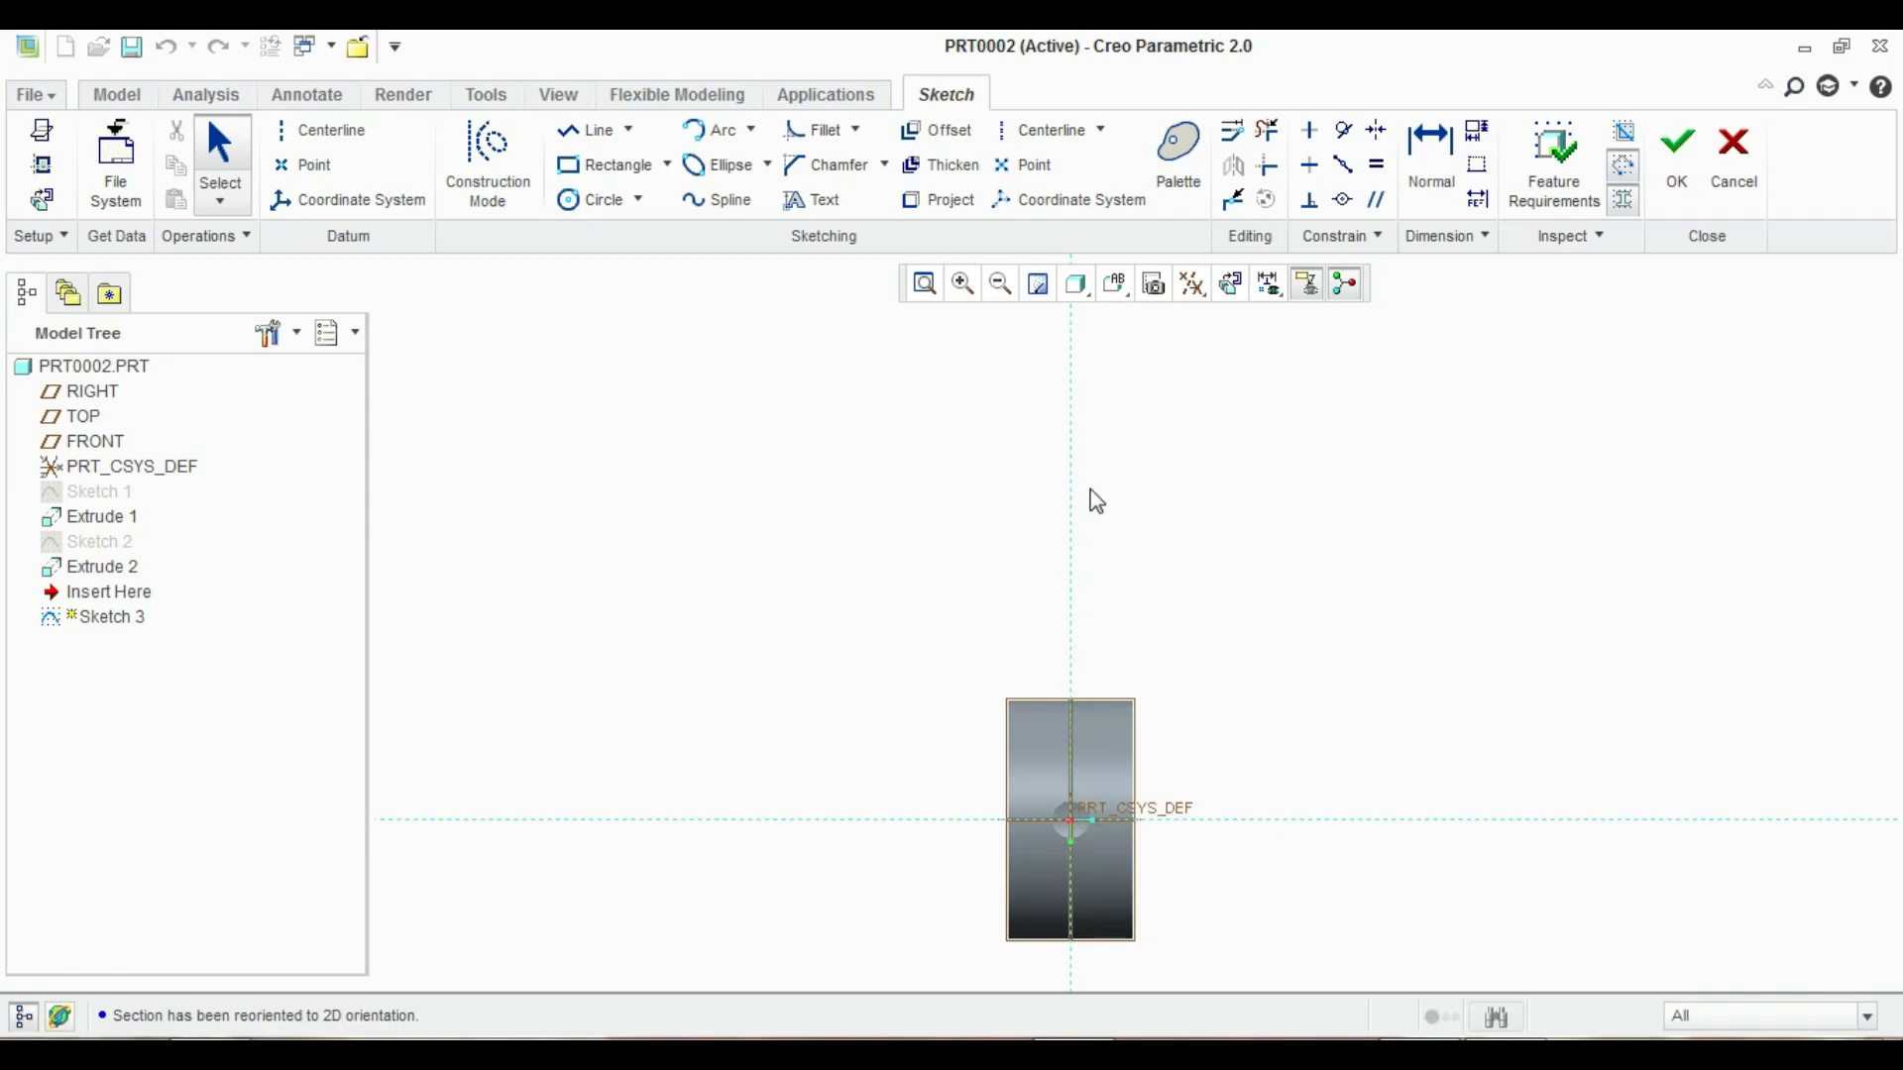
Sketch two concentric circles about 27 and 49 in diameter on the vertical reference, centred about 101 above the origin
left_click(600, 200)
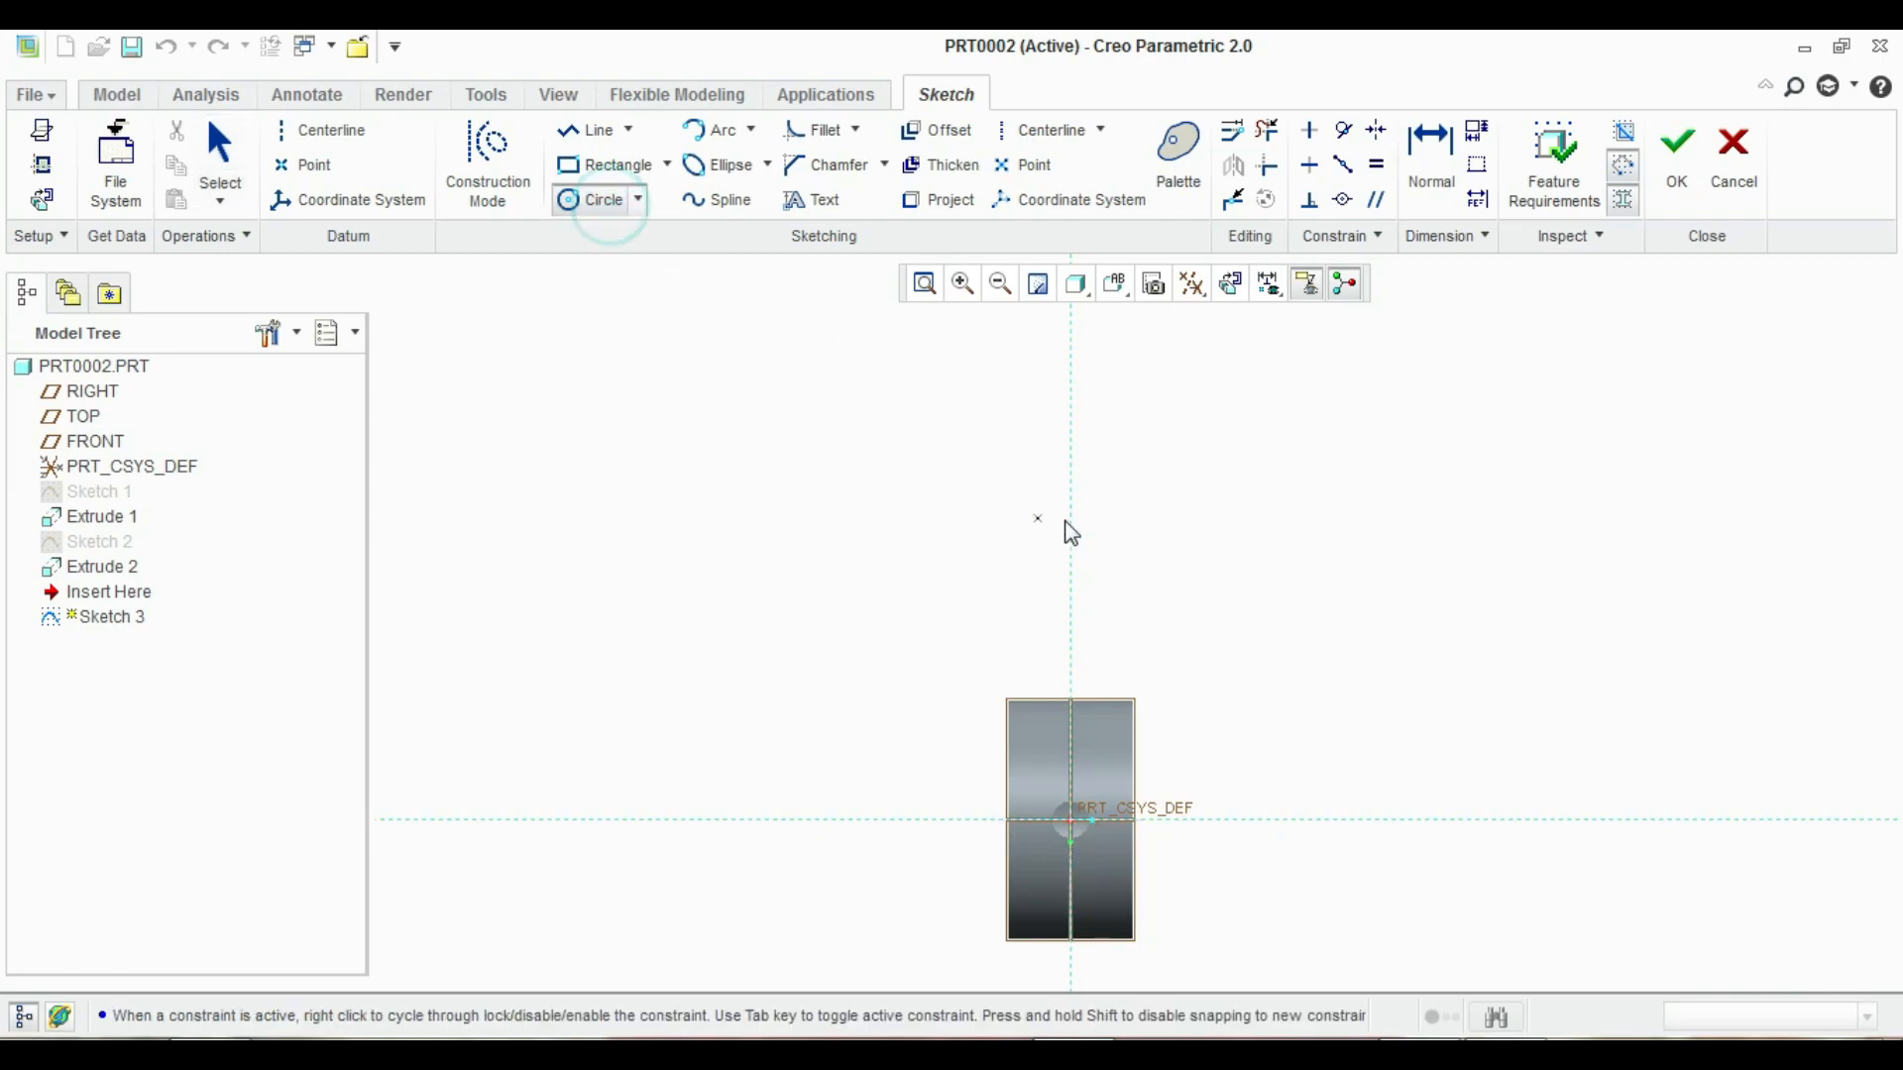
left_click(1070, 448)
left_click(1114, 471)
left_click(1071, 449)
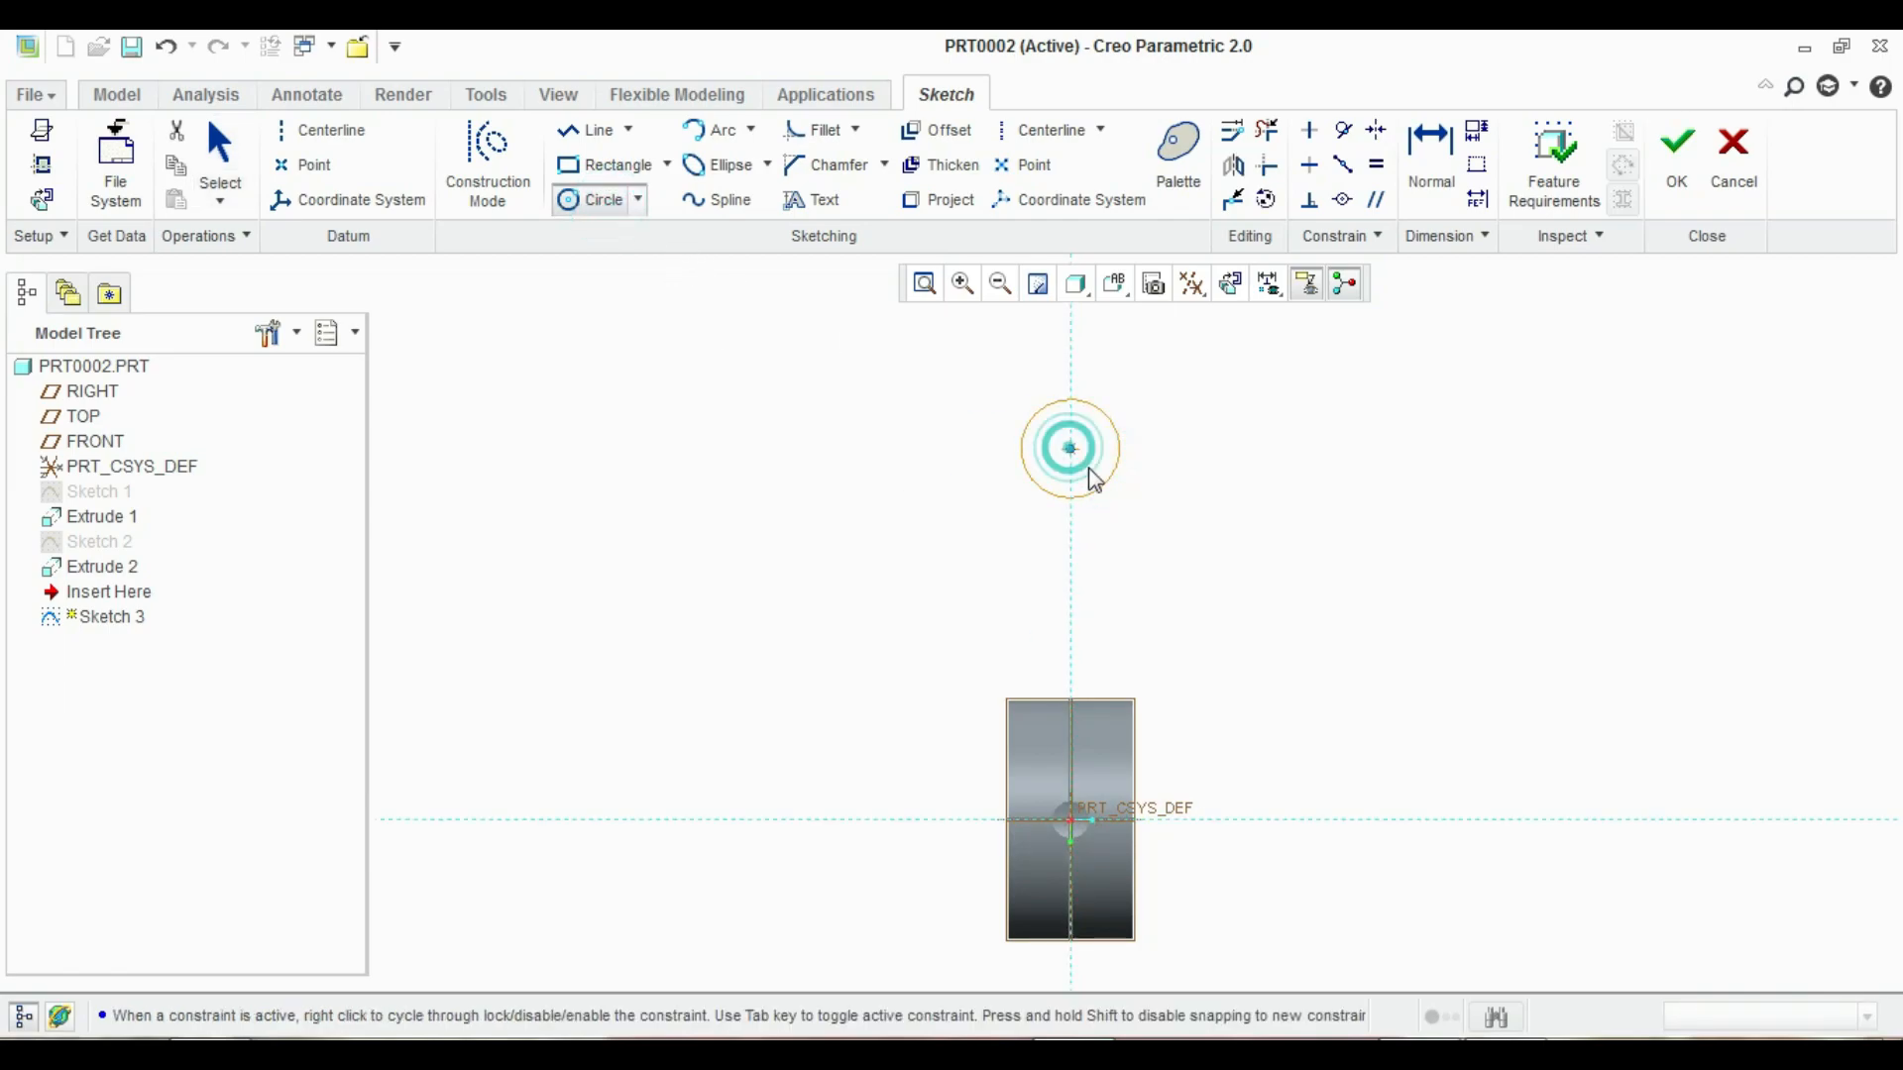
left_click(1138, 507)
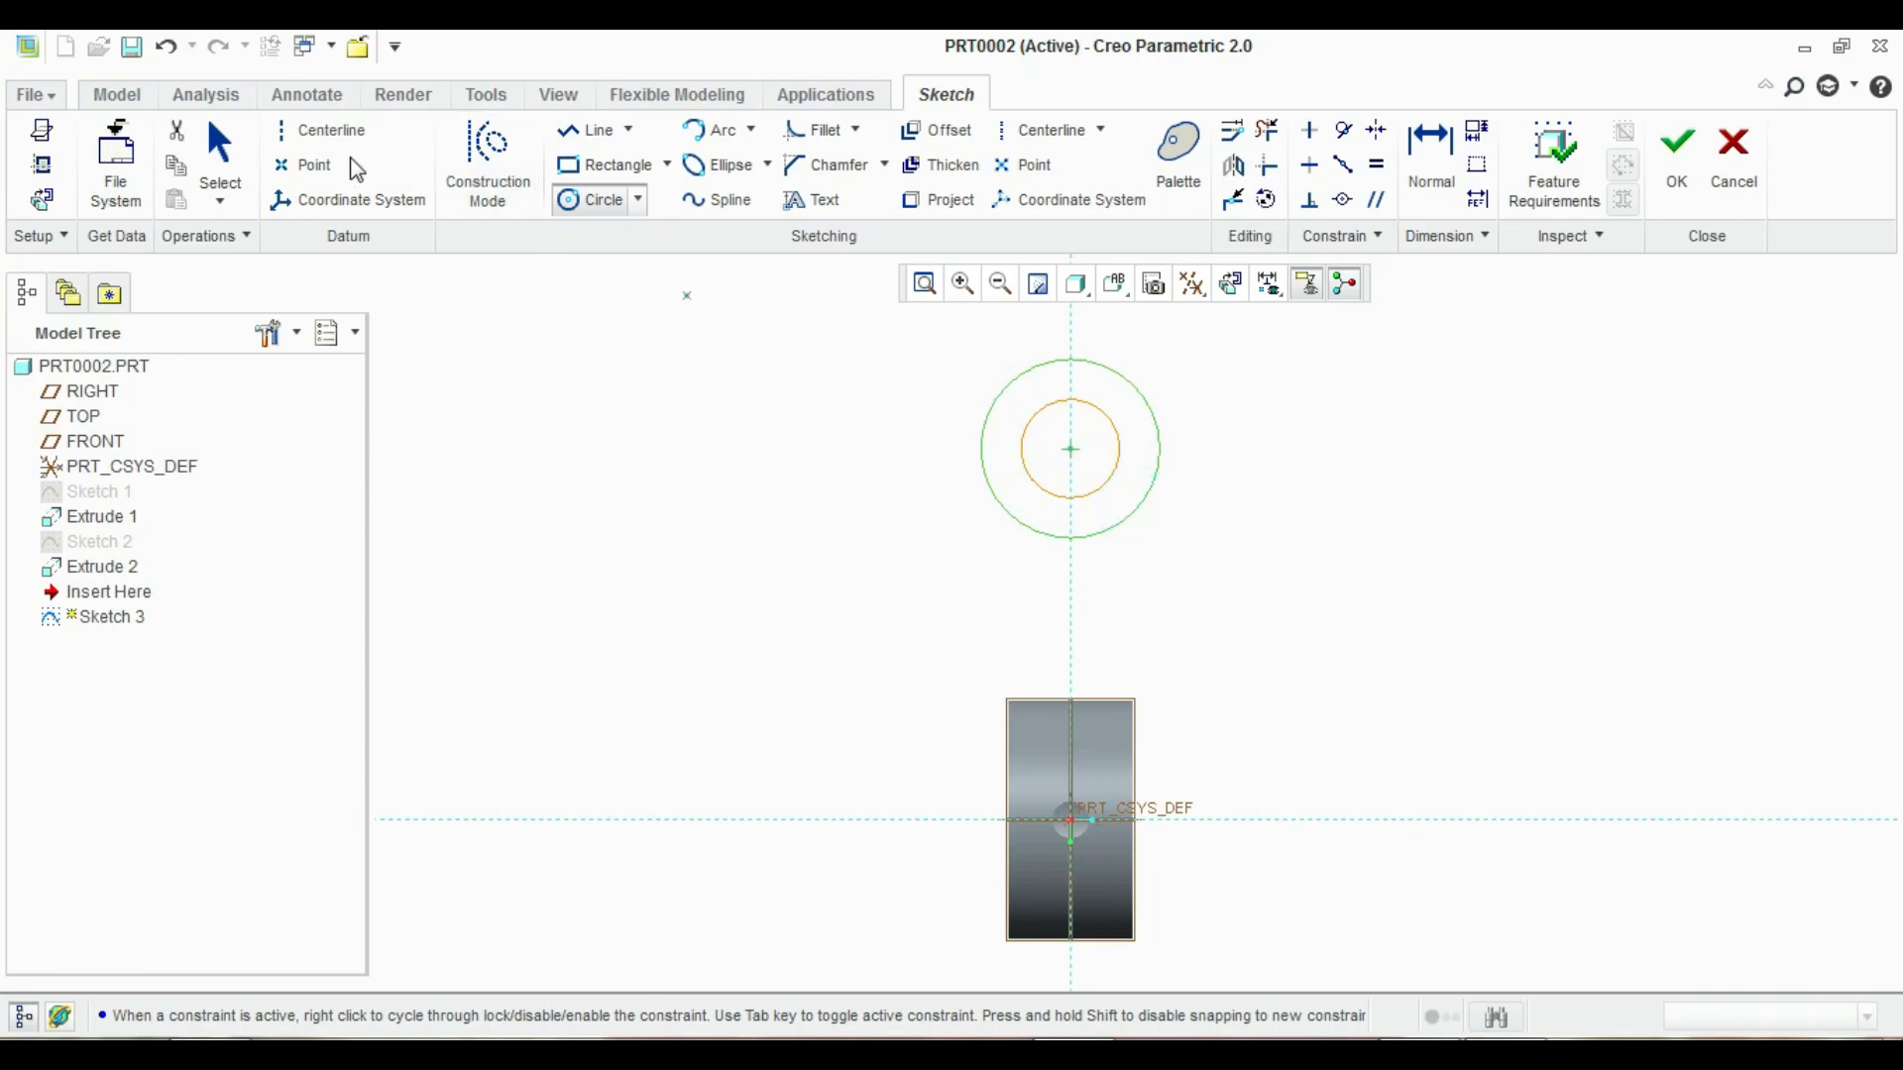
Set the vertical distance from the origin to the centre of the concentric circles to 96
left_click(1453, 195)
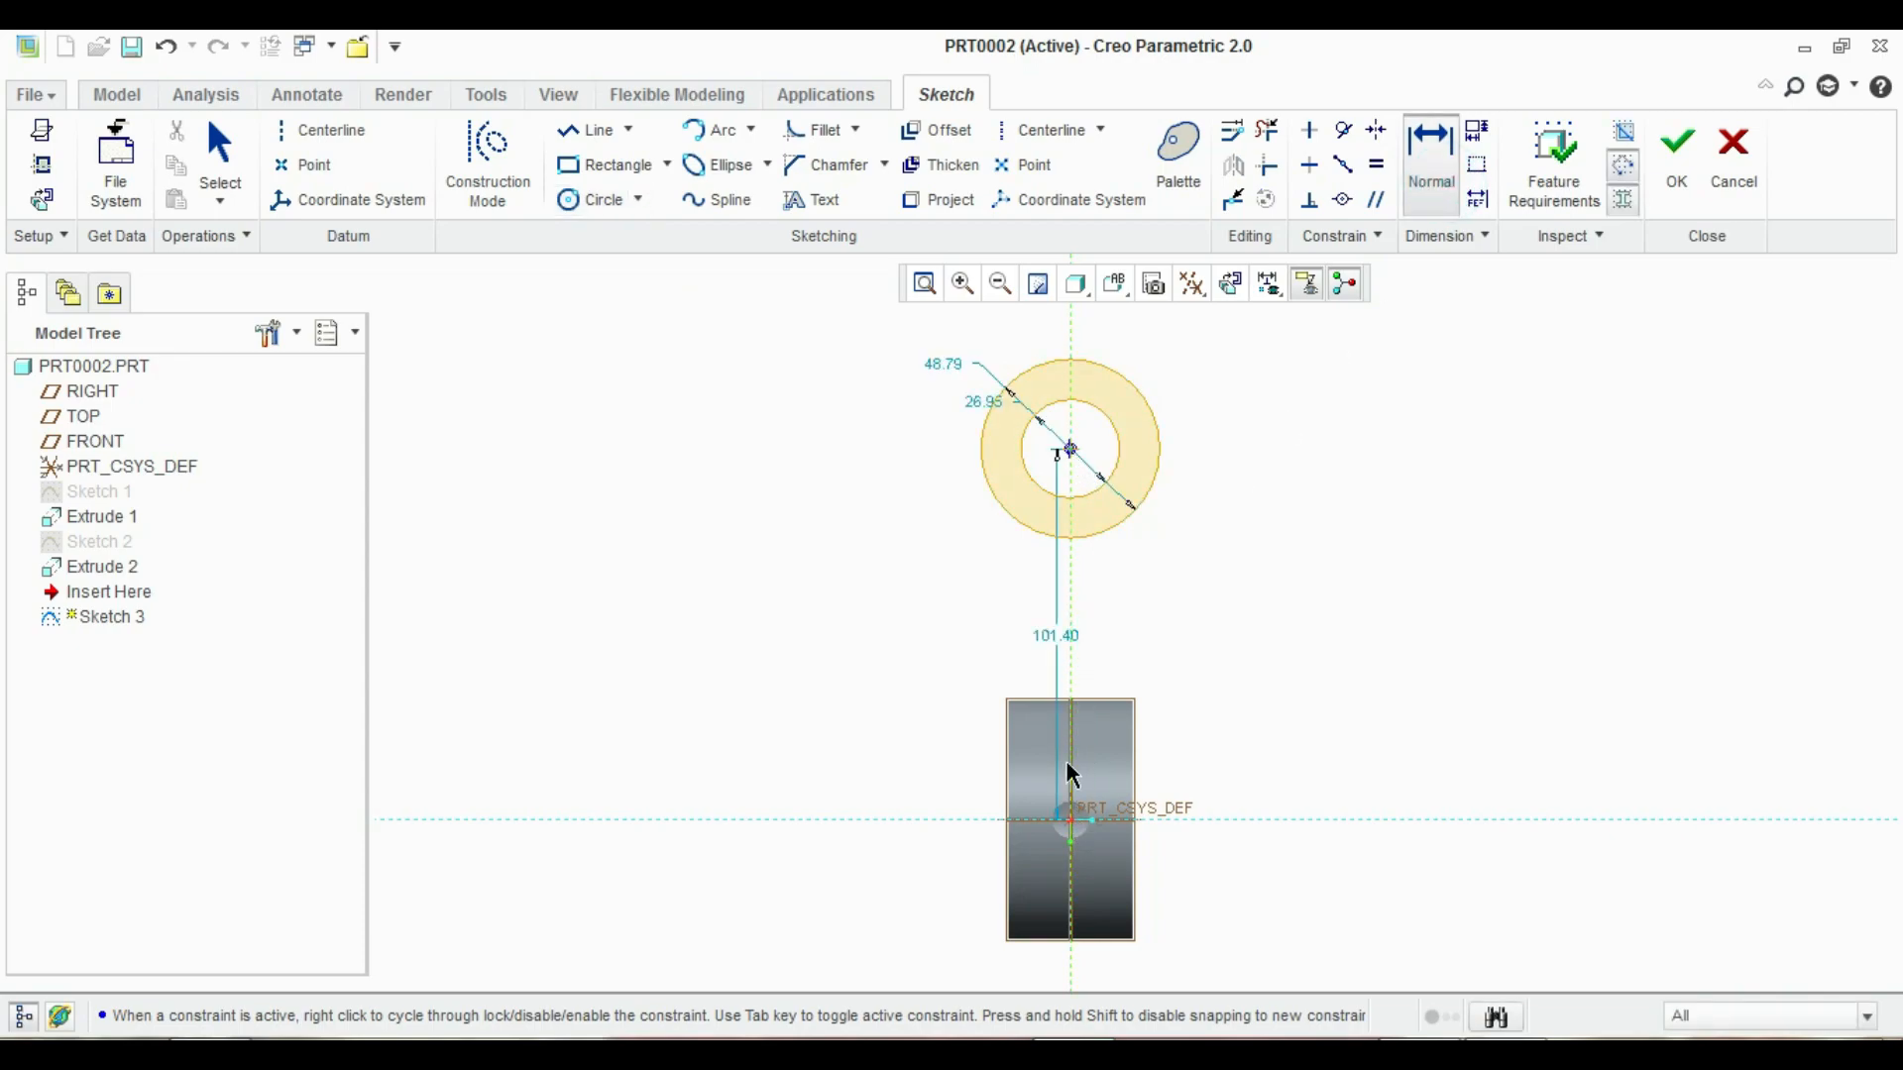
middle_click(1205, 614)
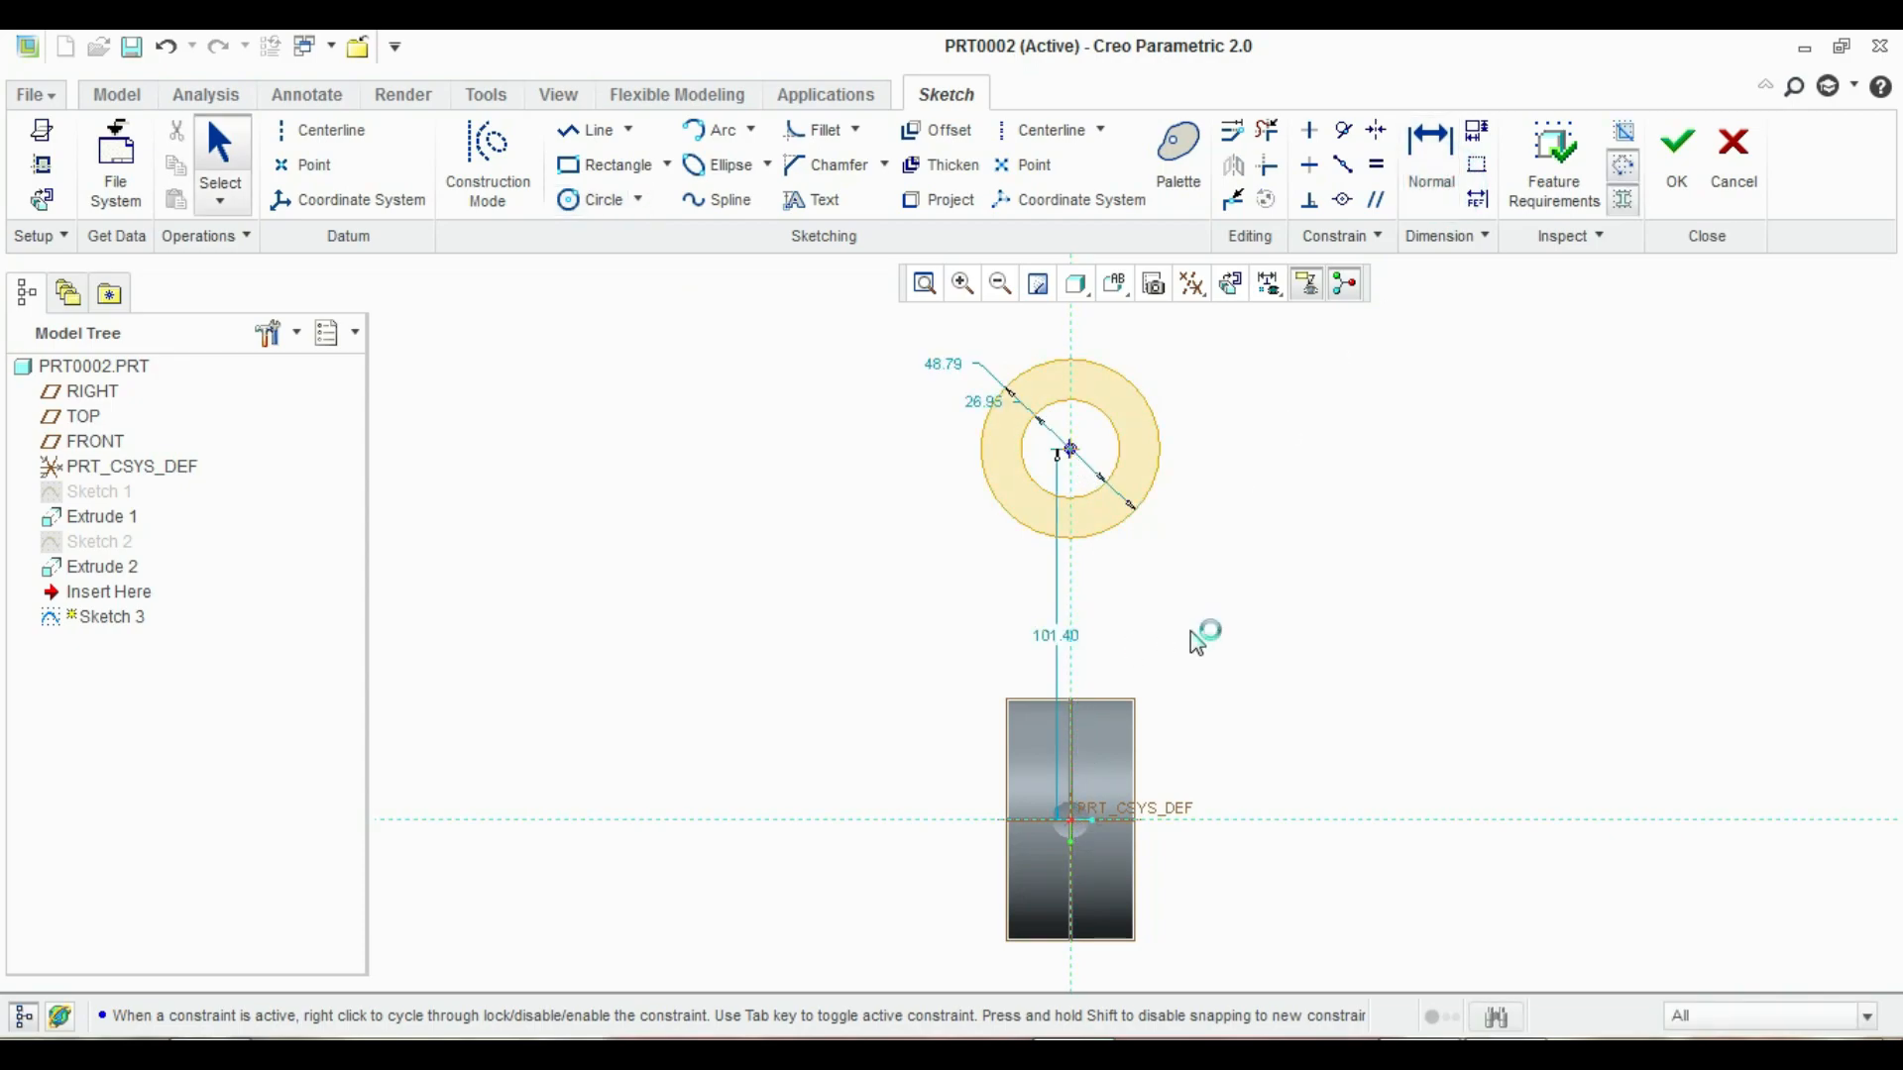
double_click(1058, 644)
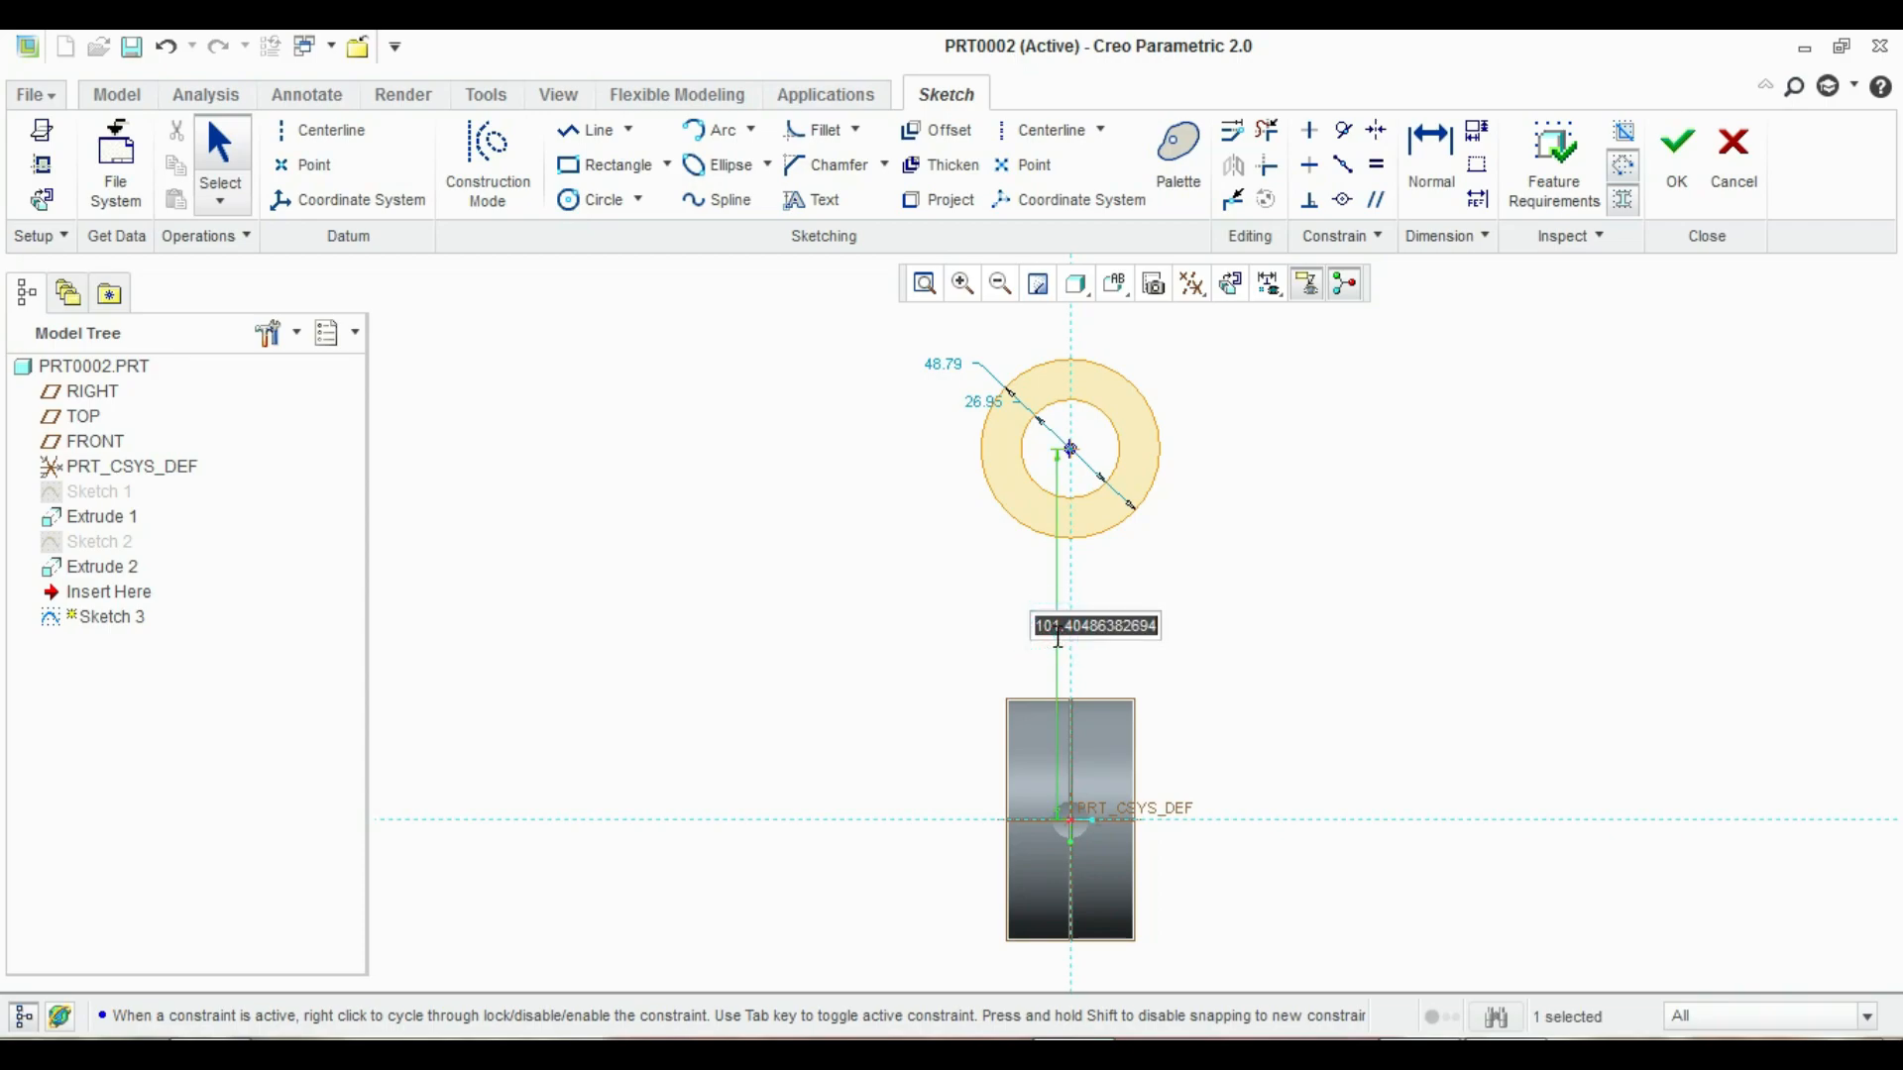
type("96")
key("Return")
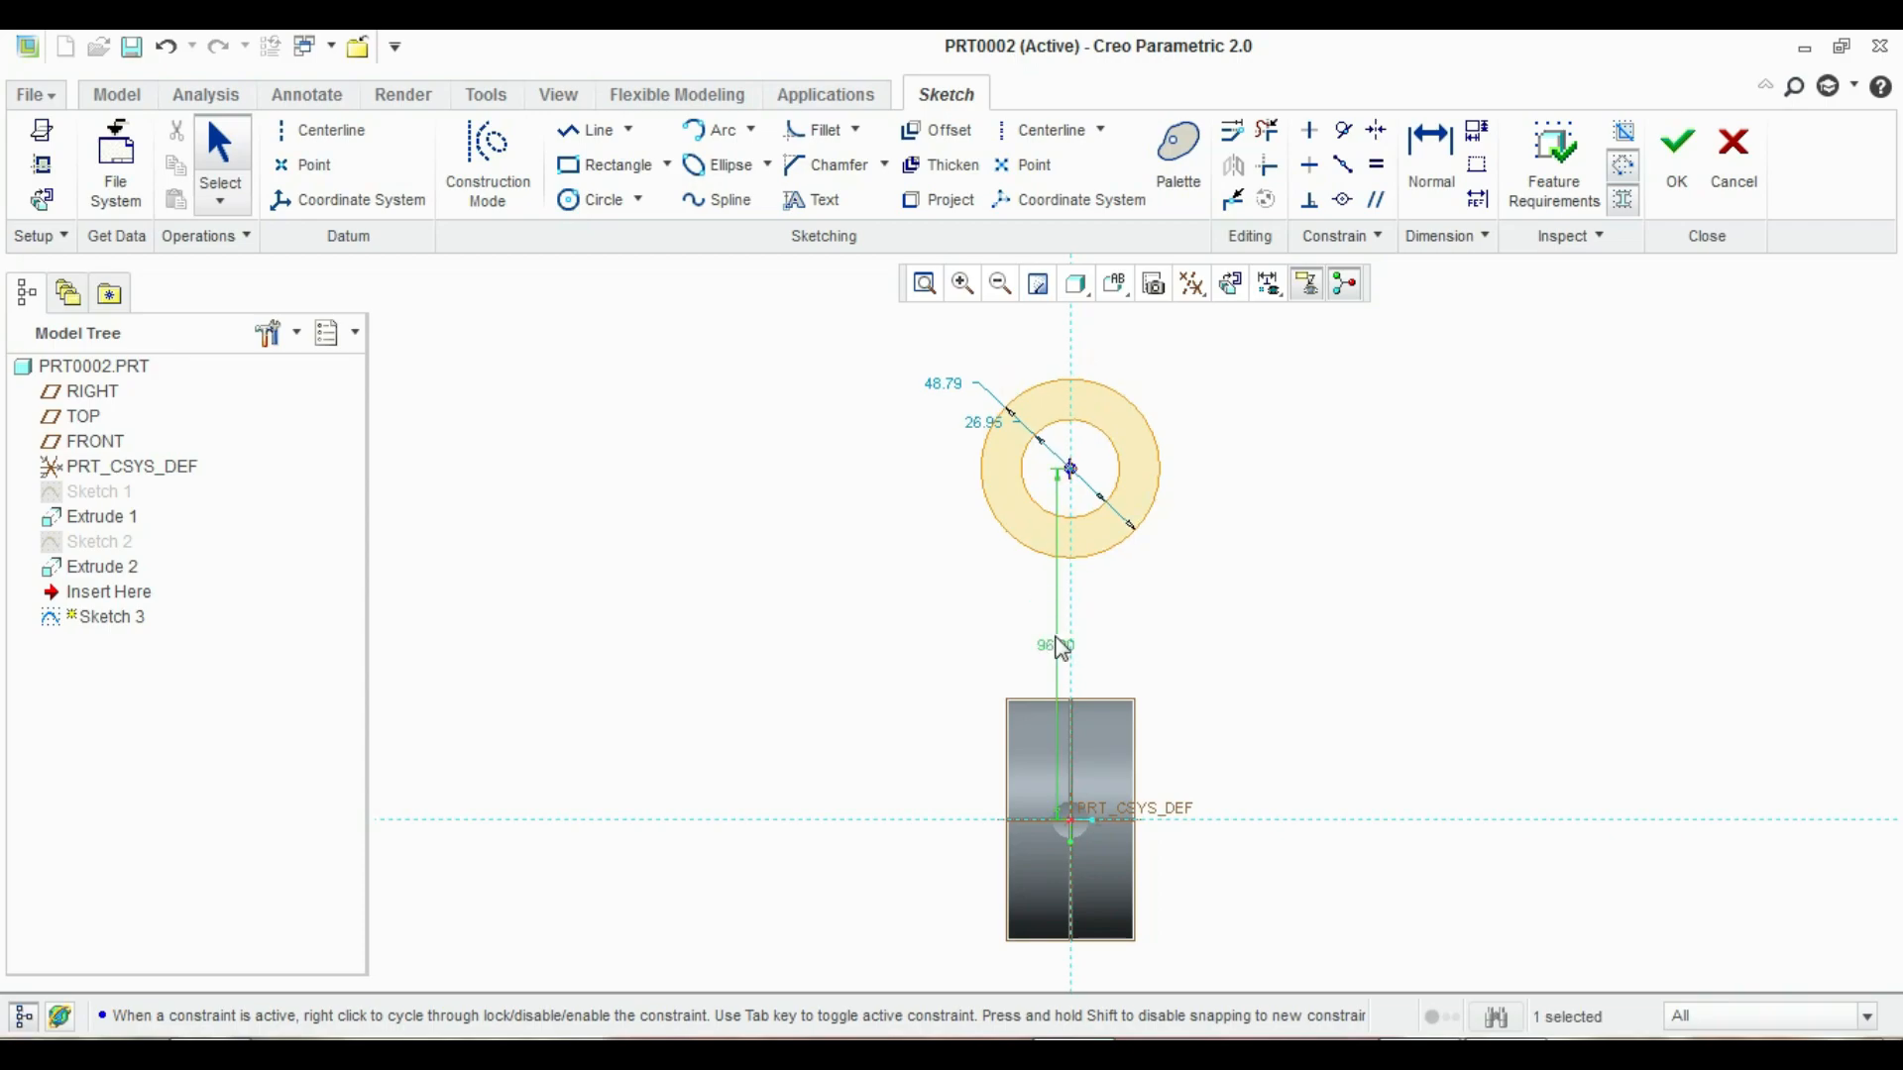
Set the inner circle's diameter to 10 and the outer circle's to 28, and finish the sketch
double_click(987, 423)
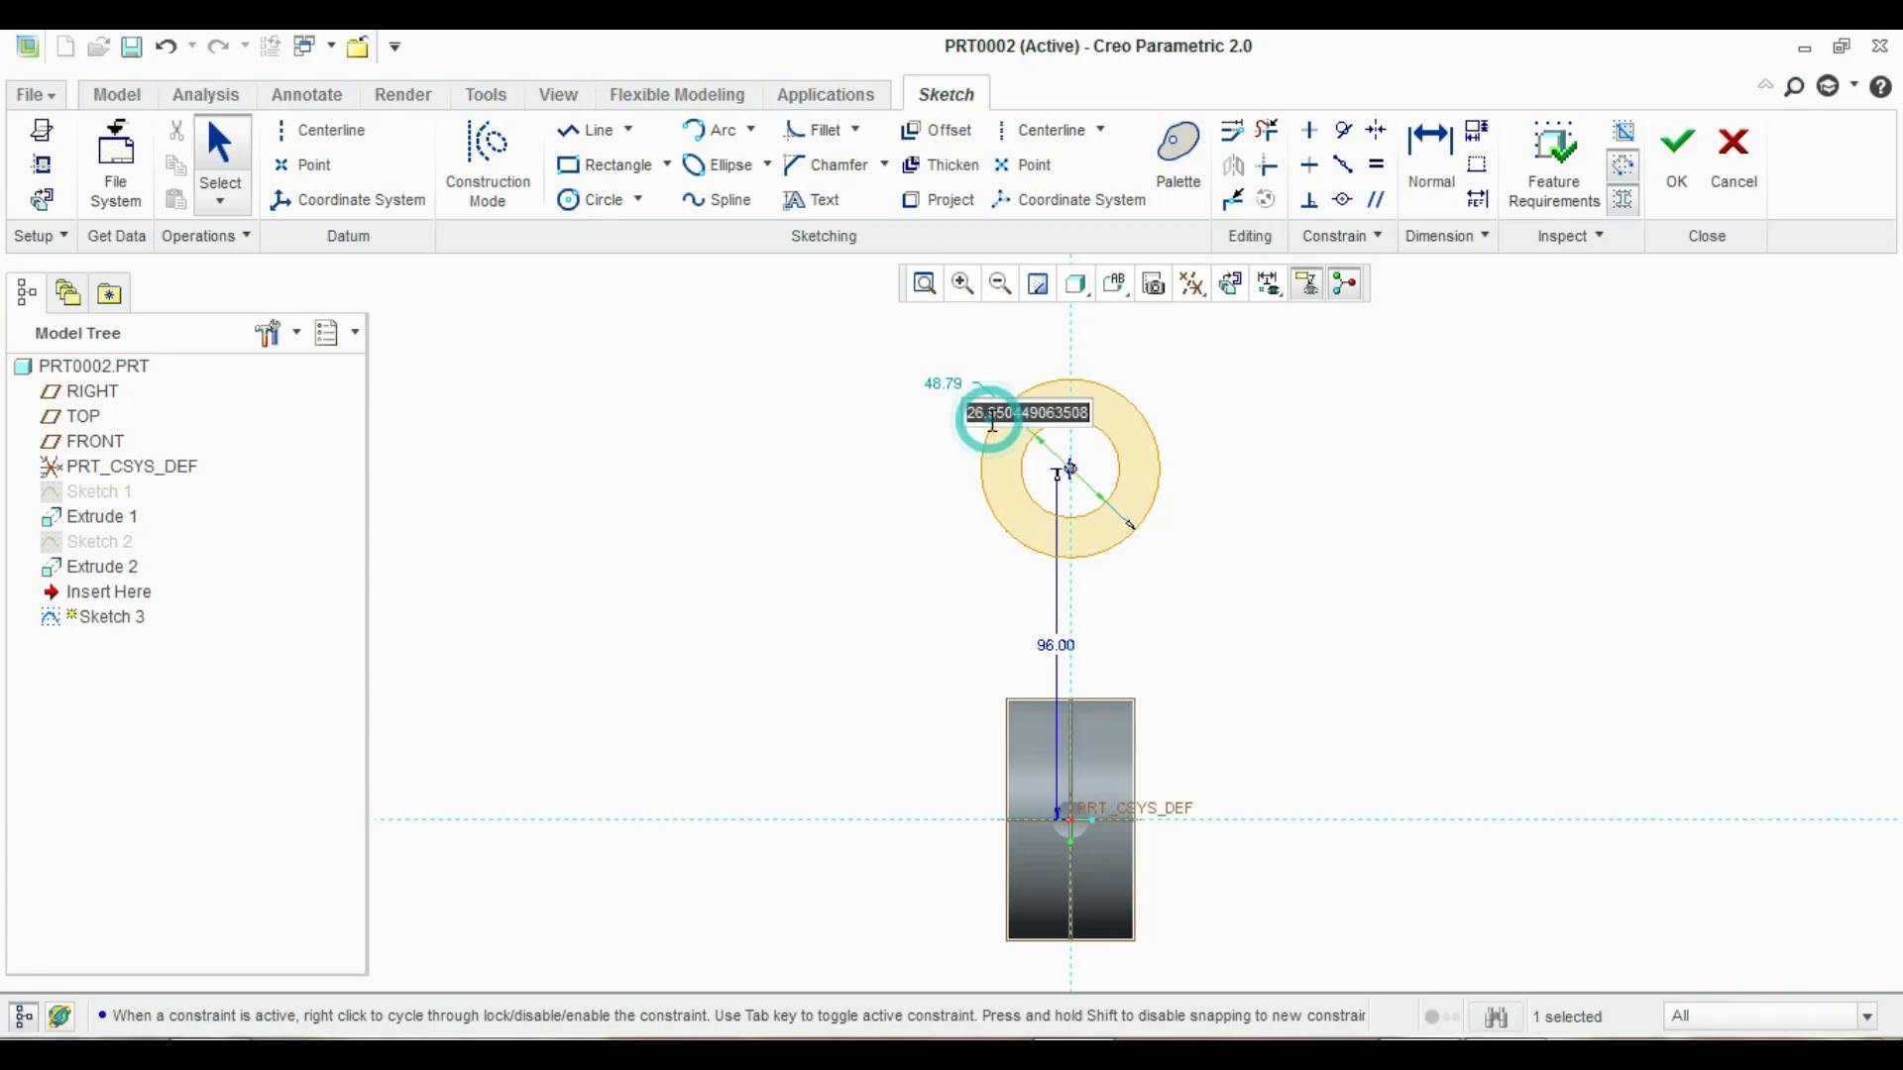
type("10")
key("Return")
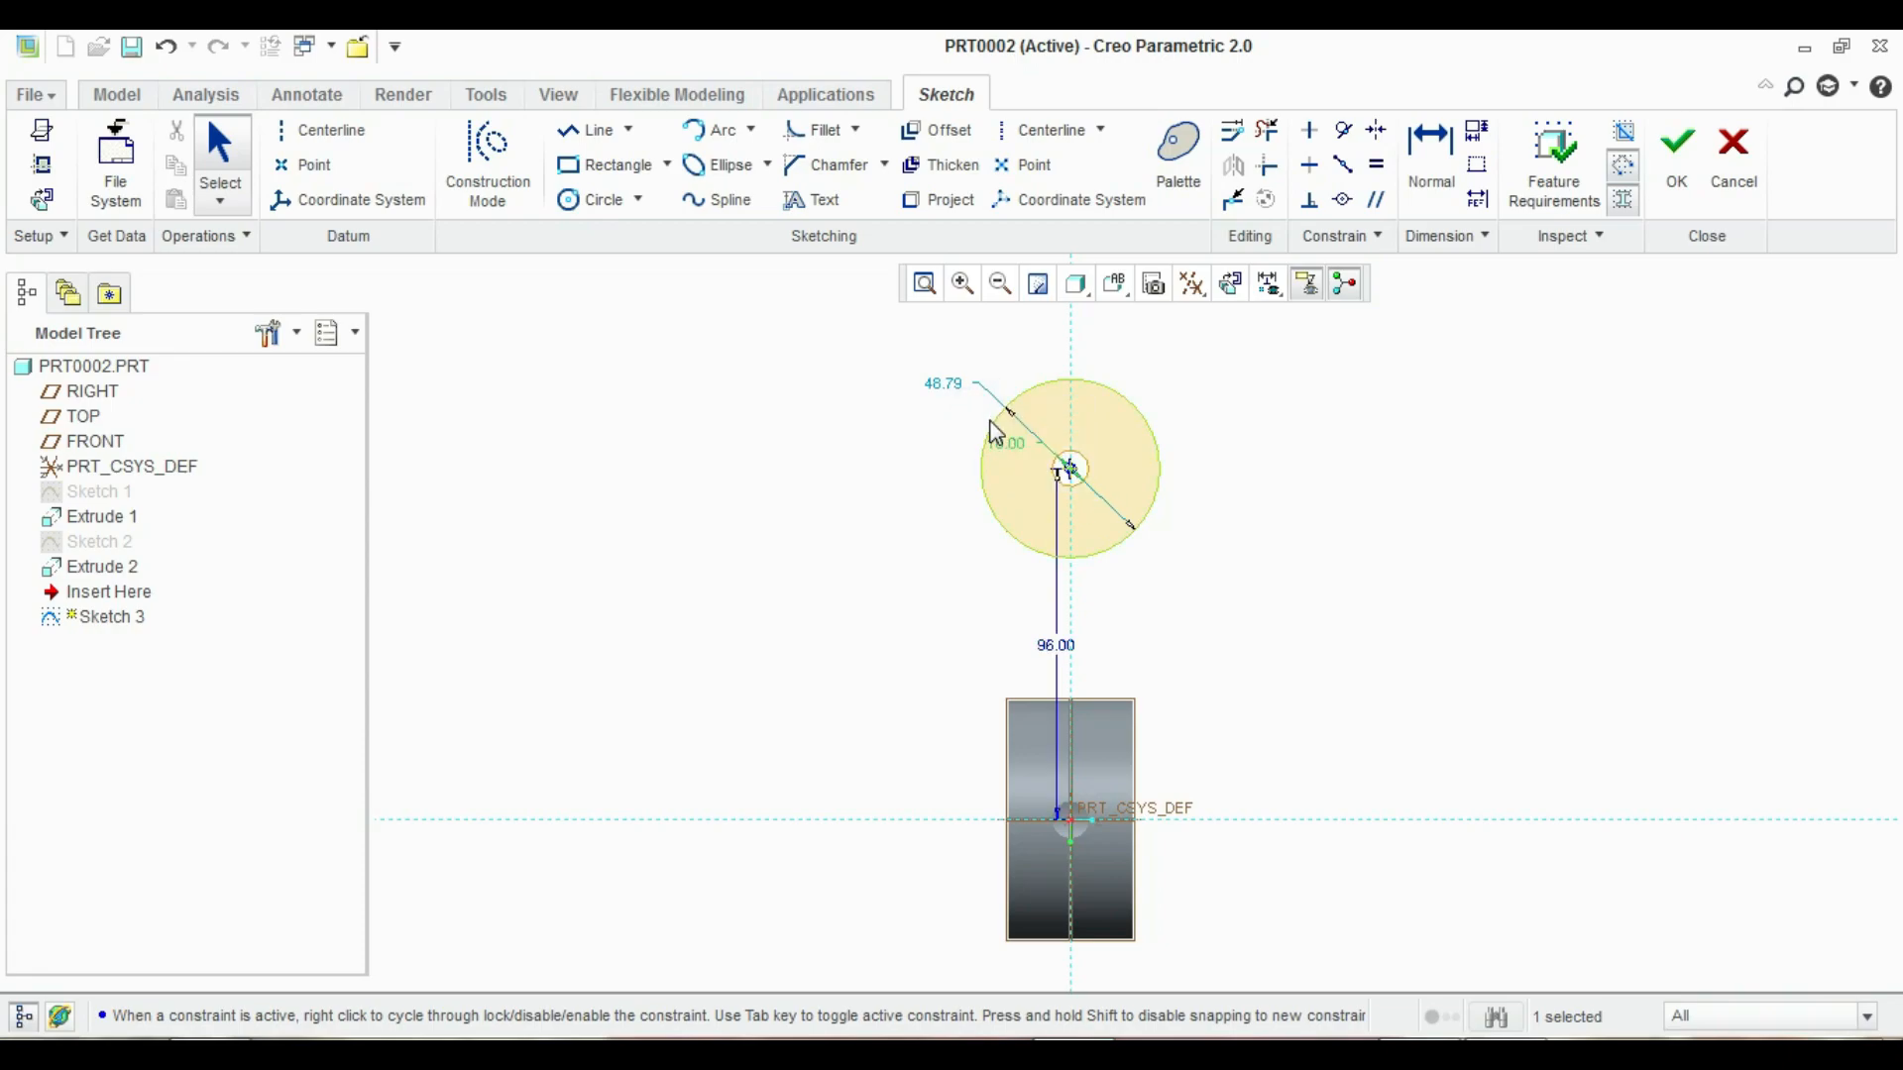
left_click(892, 515)
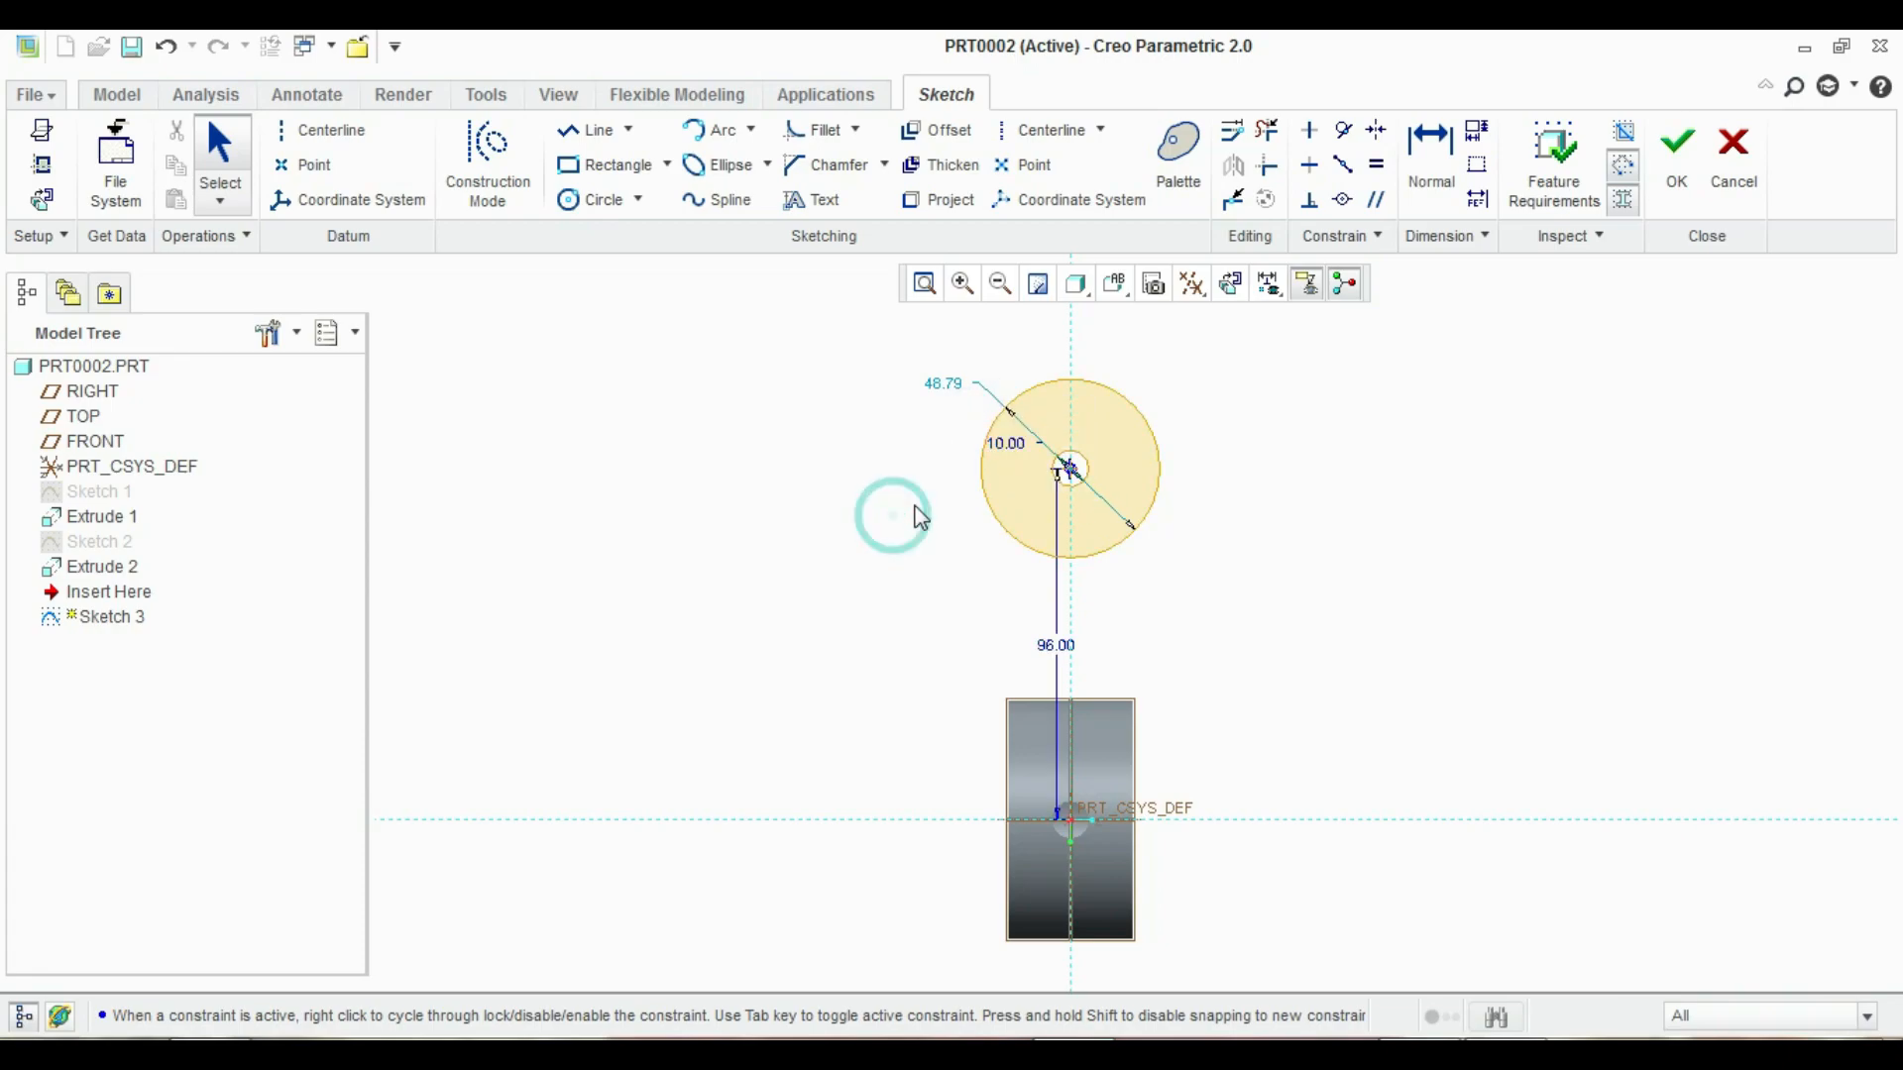
double_click(944, 383)
type("28")
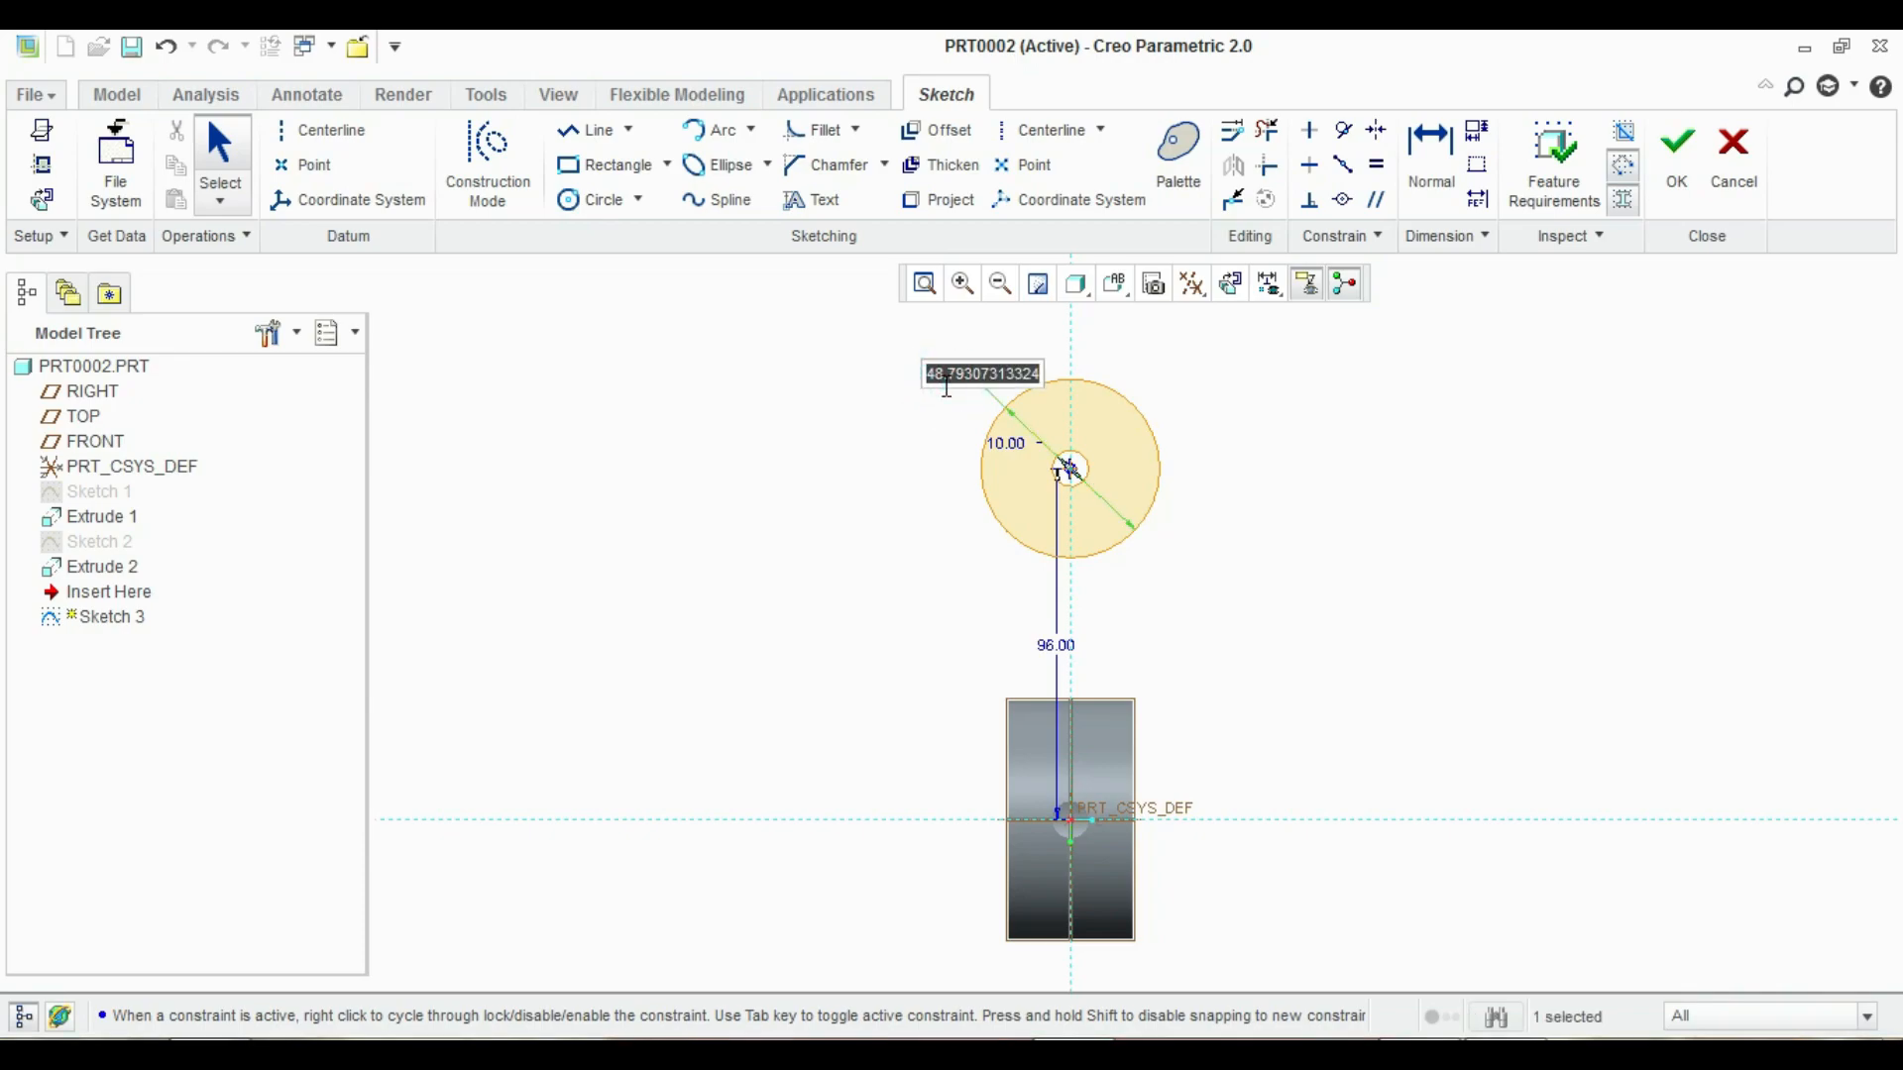
key("Return")
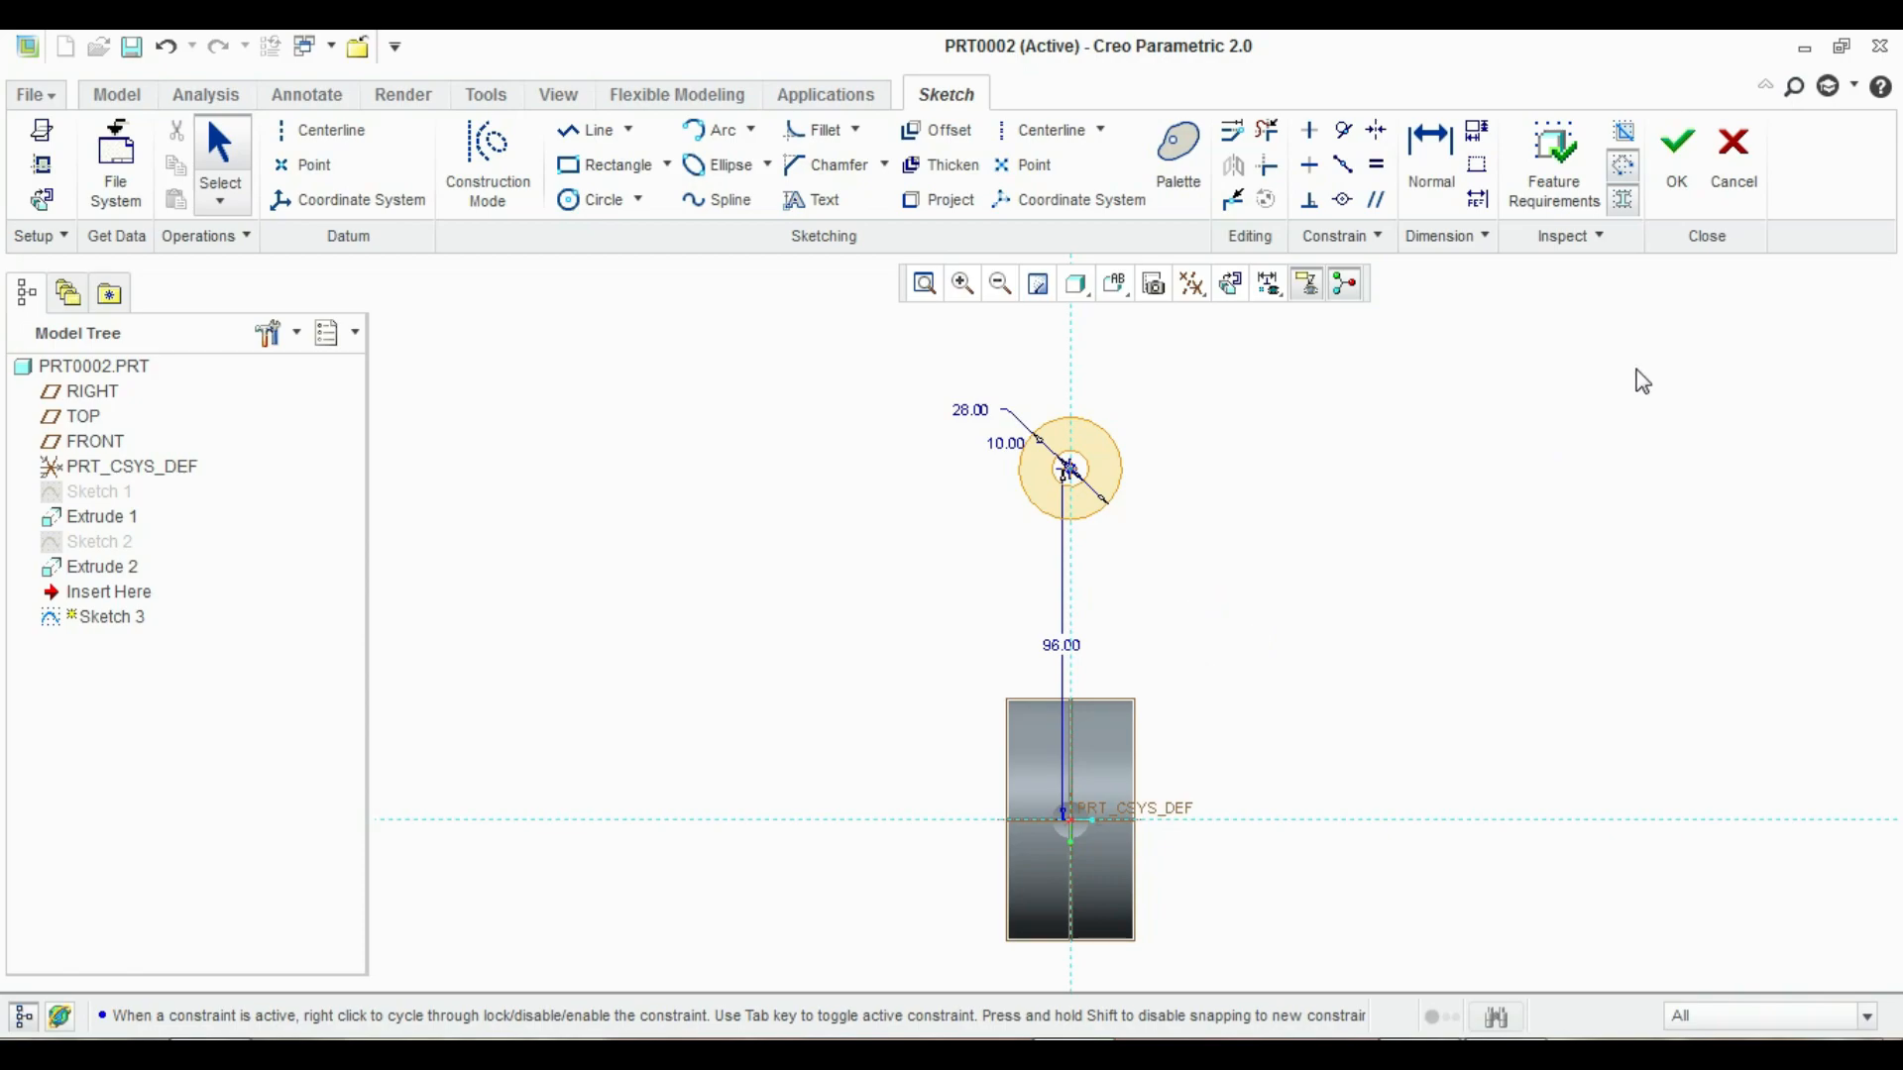
left_click(1677, 150)
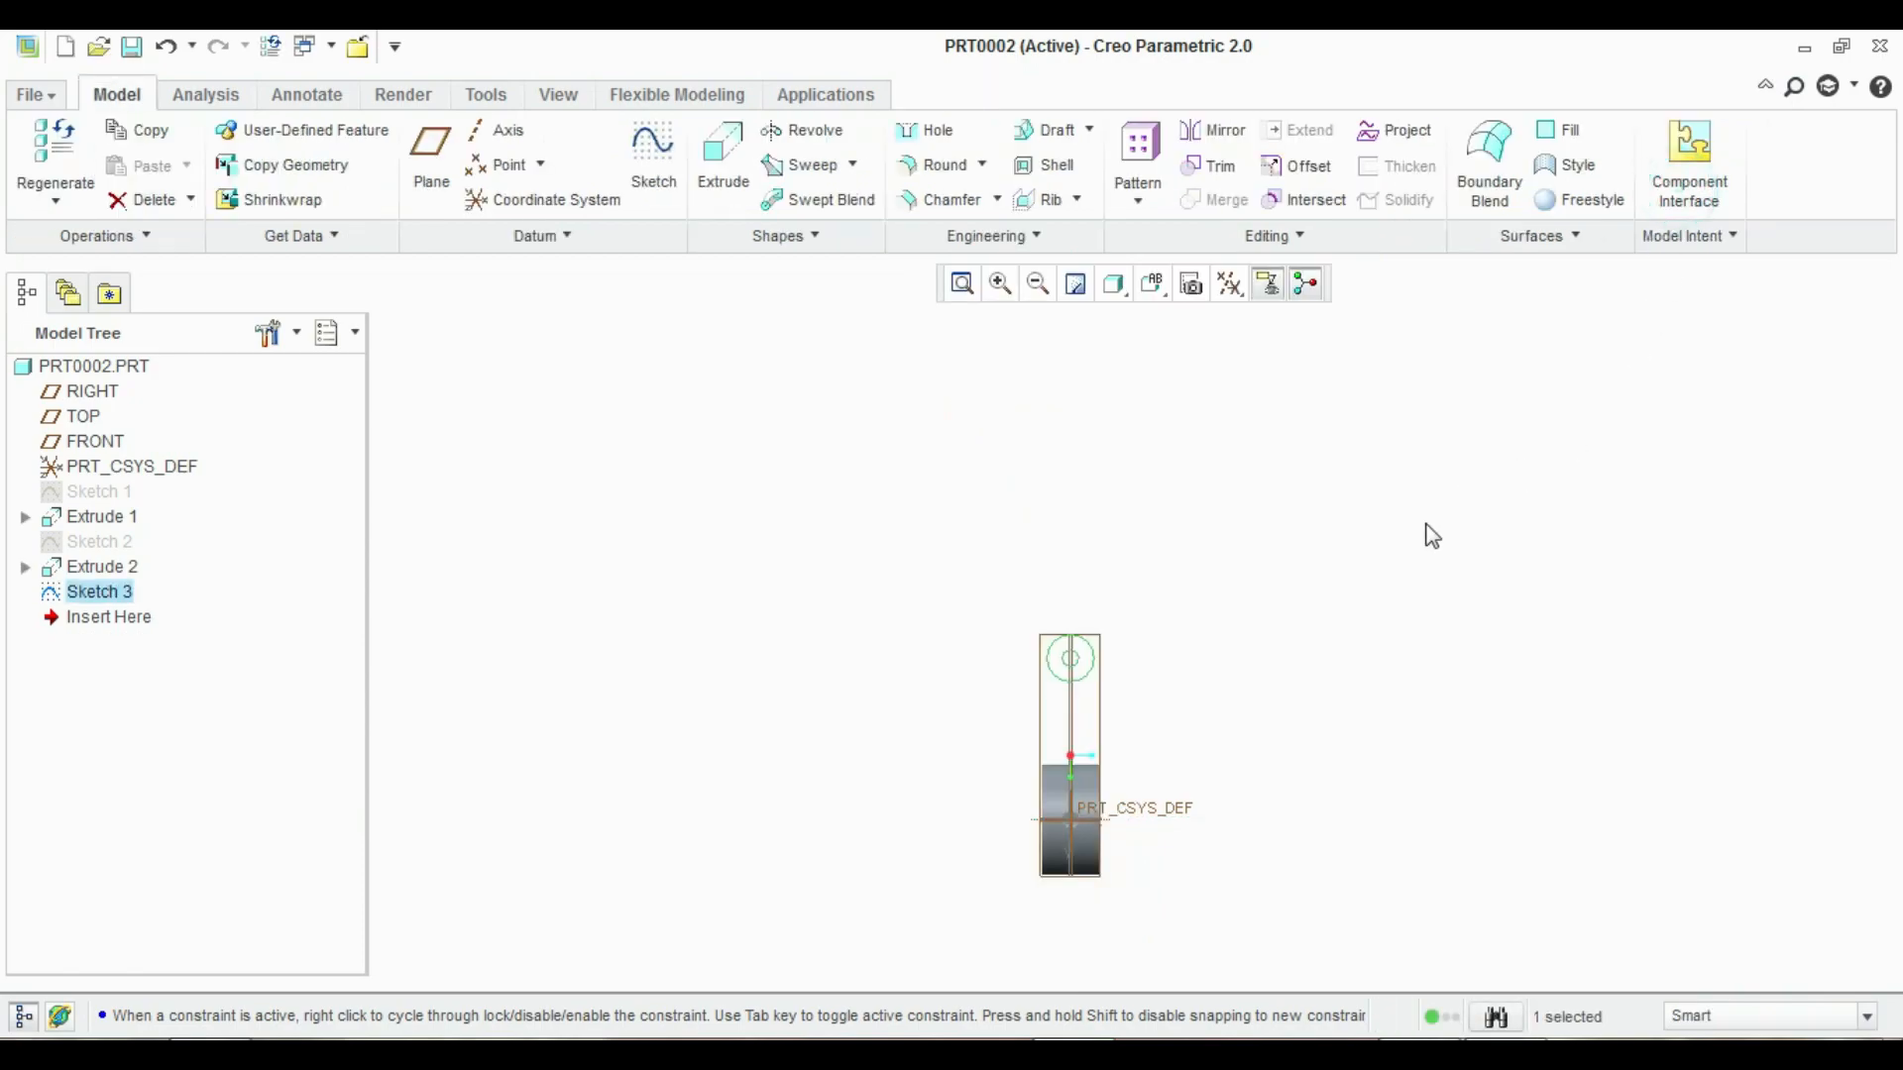
Extrude the concentric-circle profile as a solid to one side of the RIGHT plane with a depth of 36
left_click(722, 158)
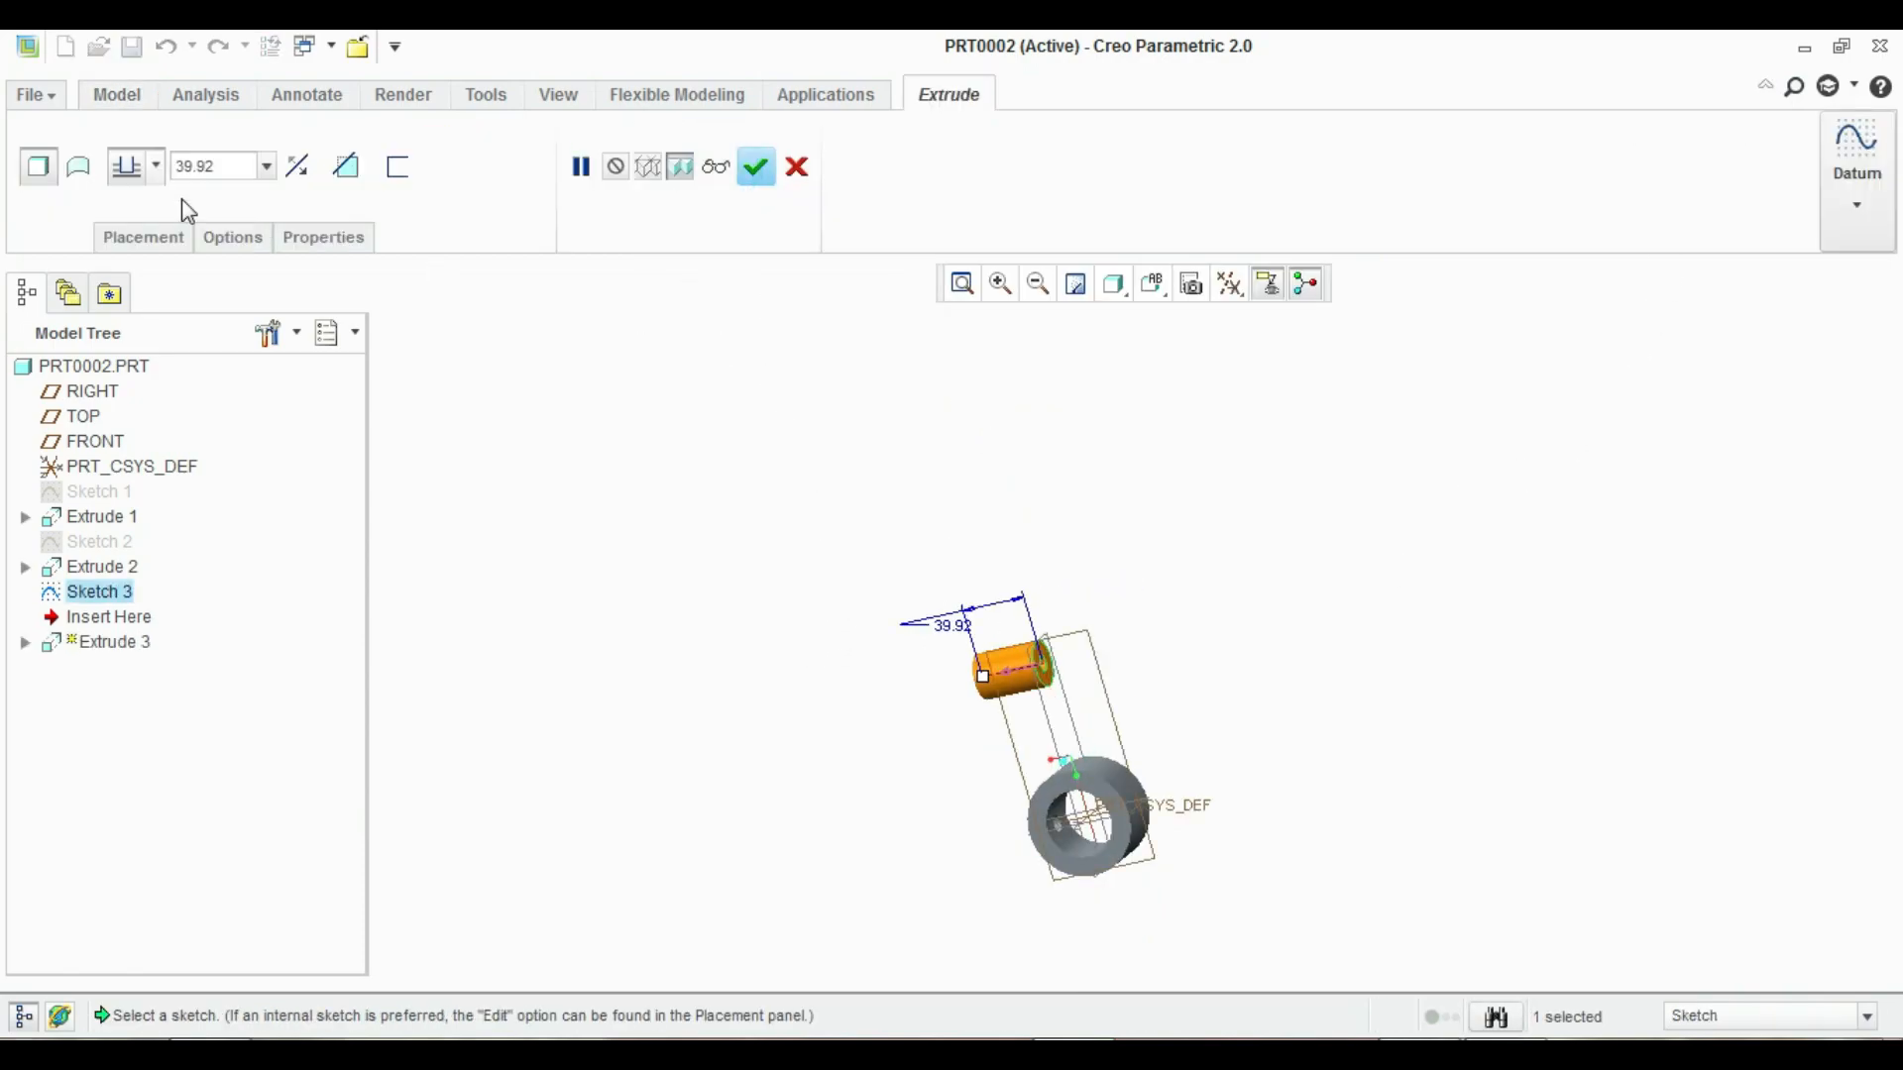
left_click(238, 162)
type("6")
key("Return")
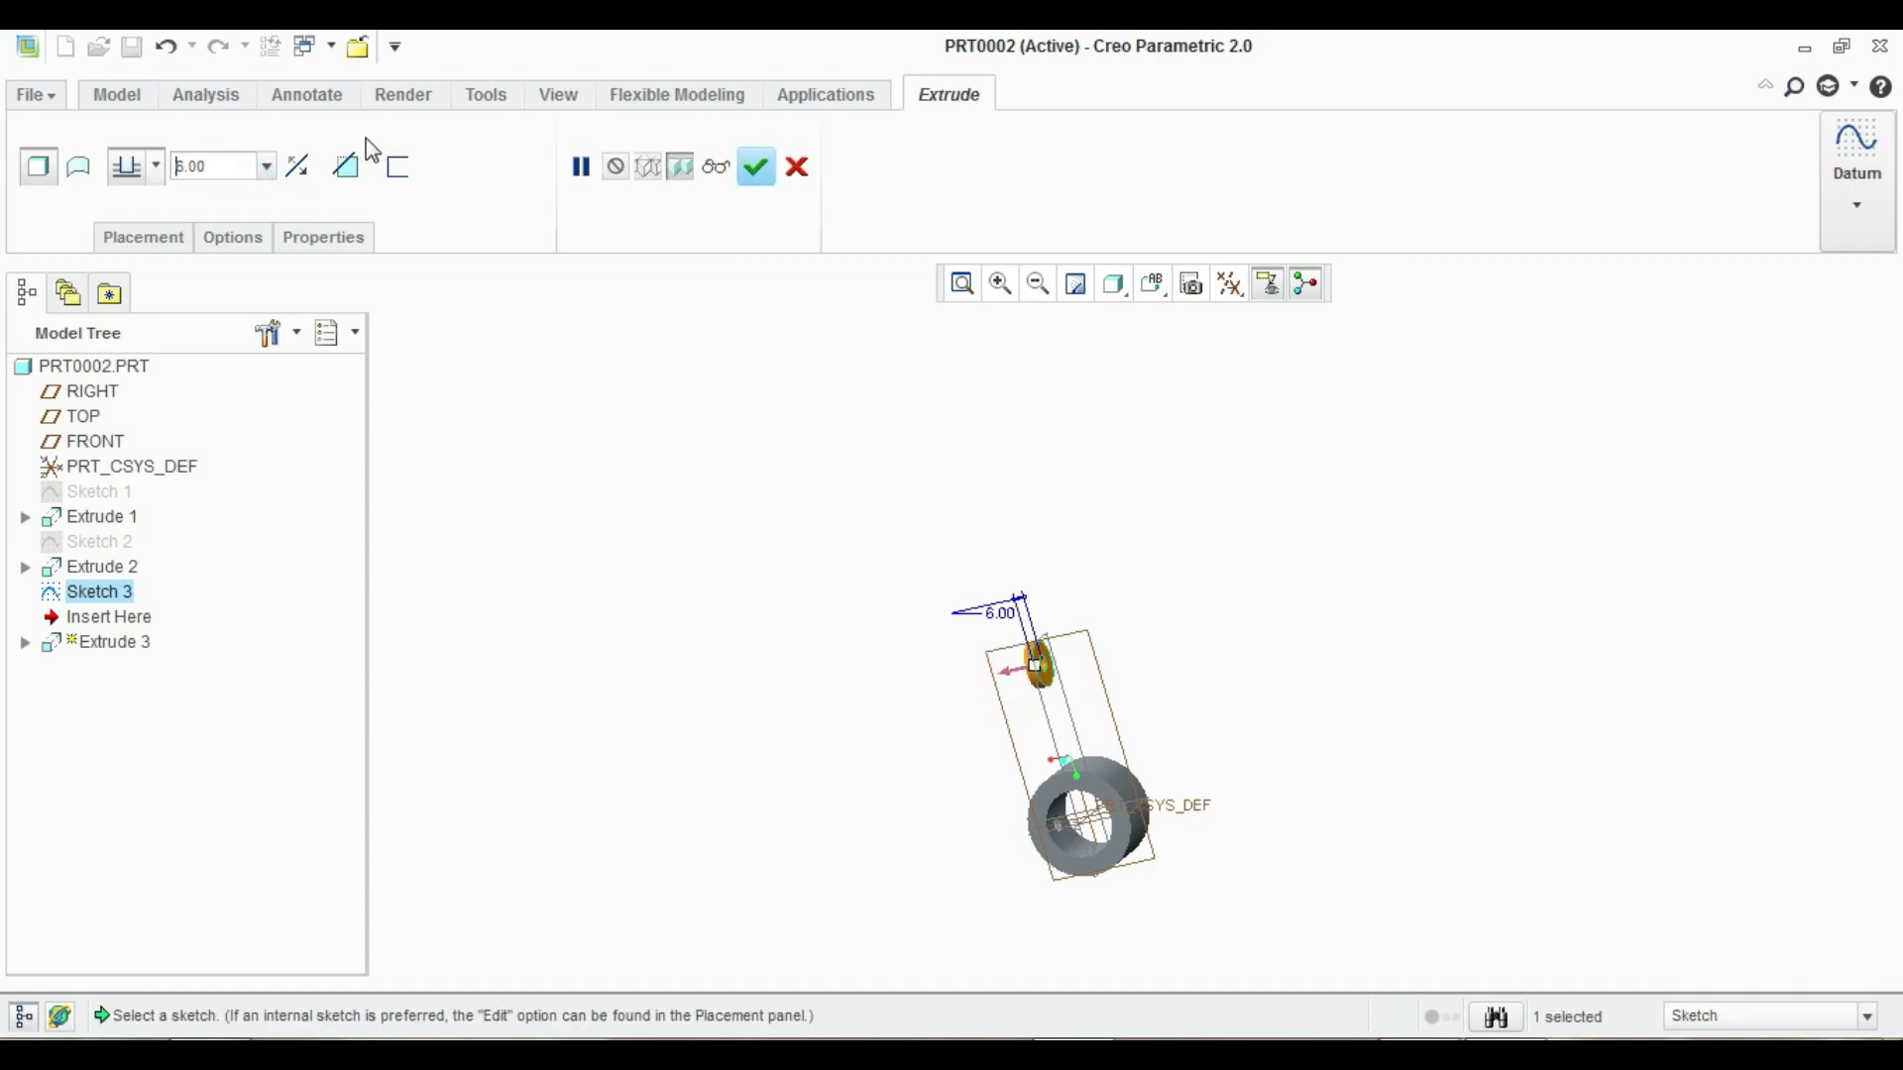
left_click(212, 166)
type("3")
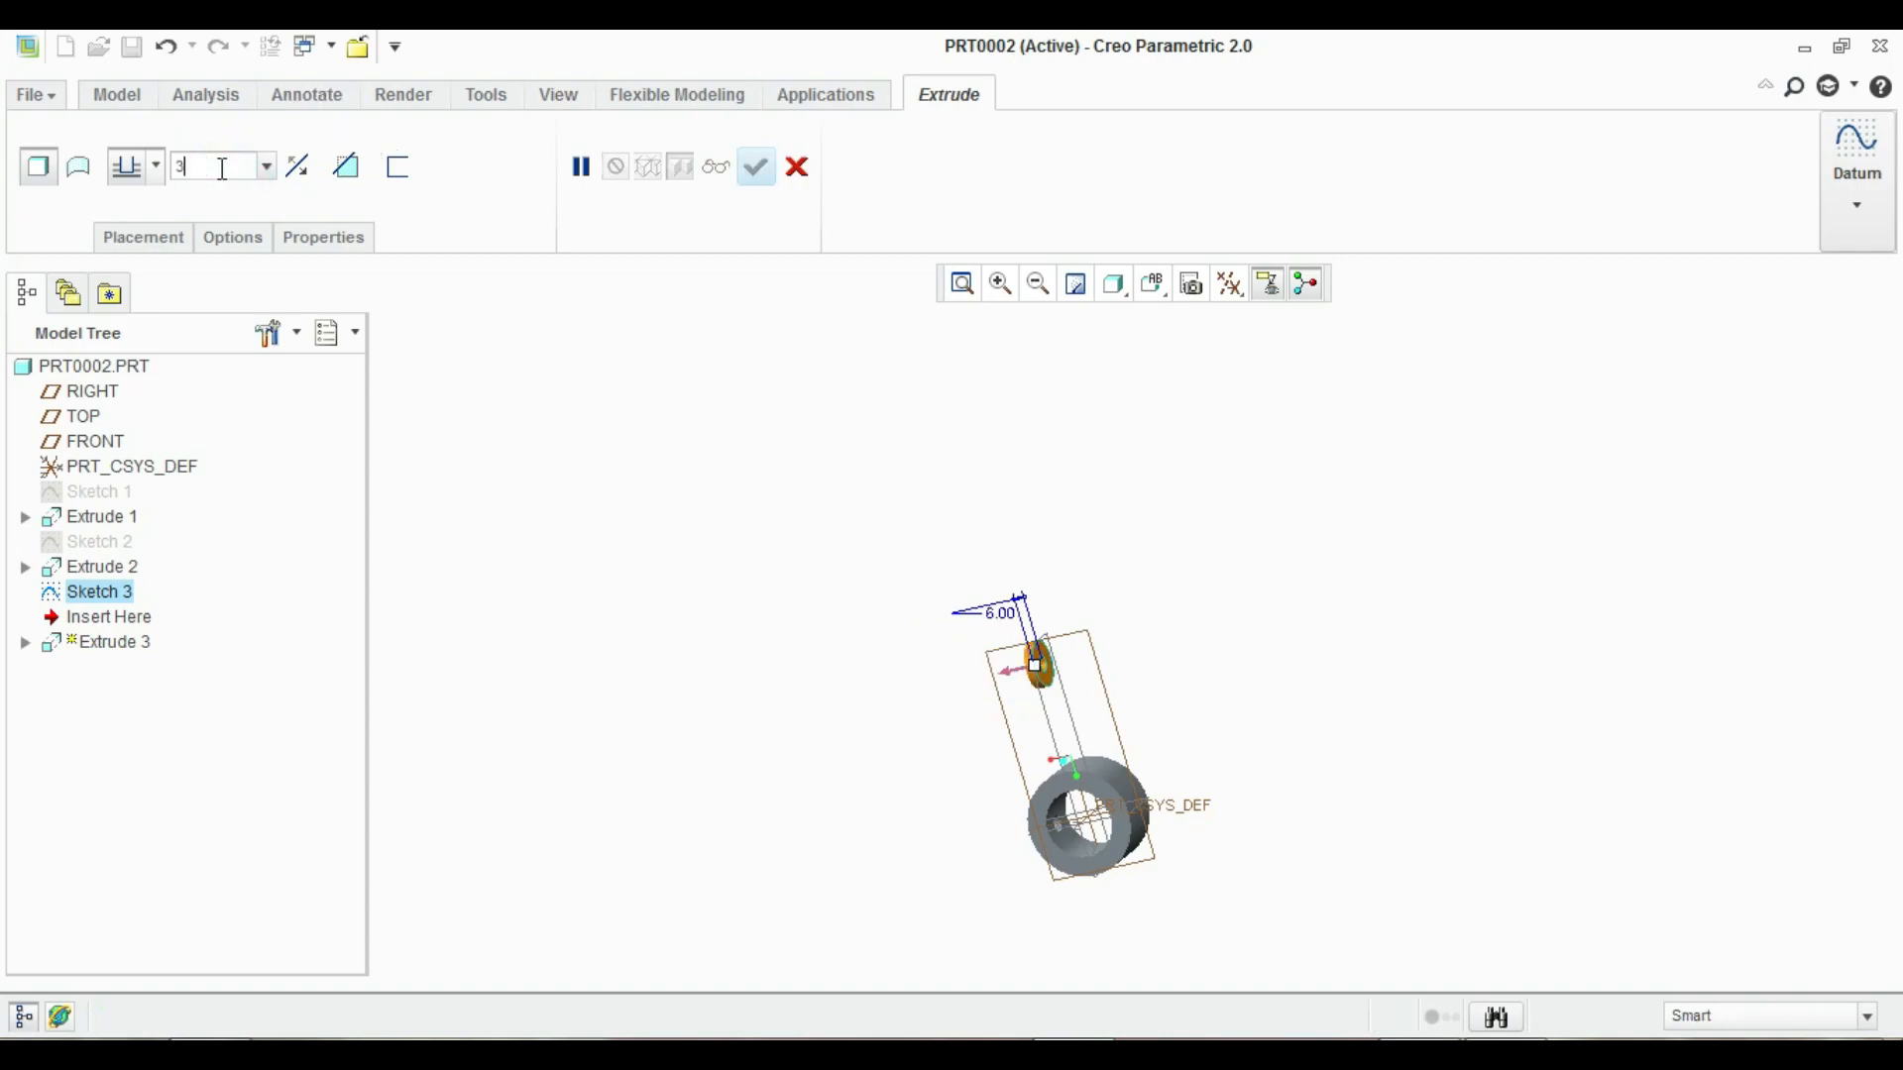
type("6")
key("Return")
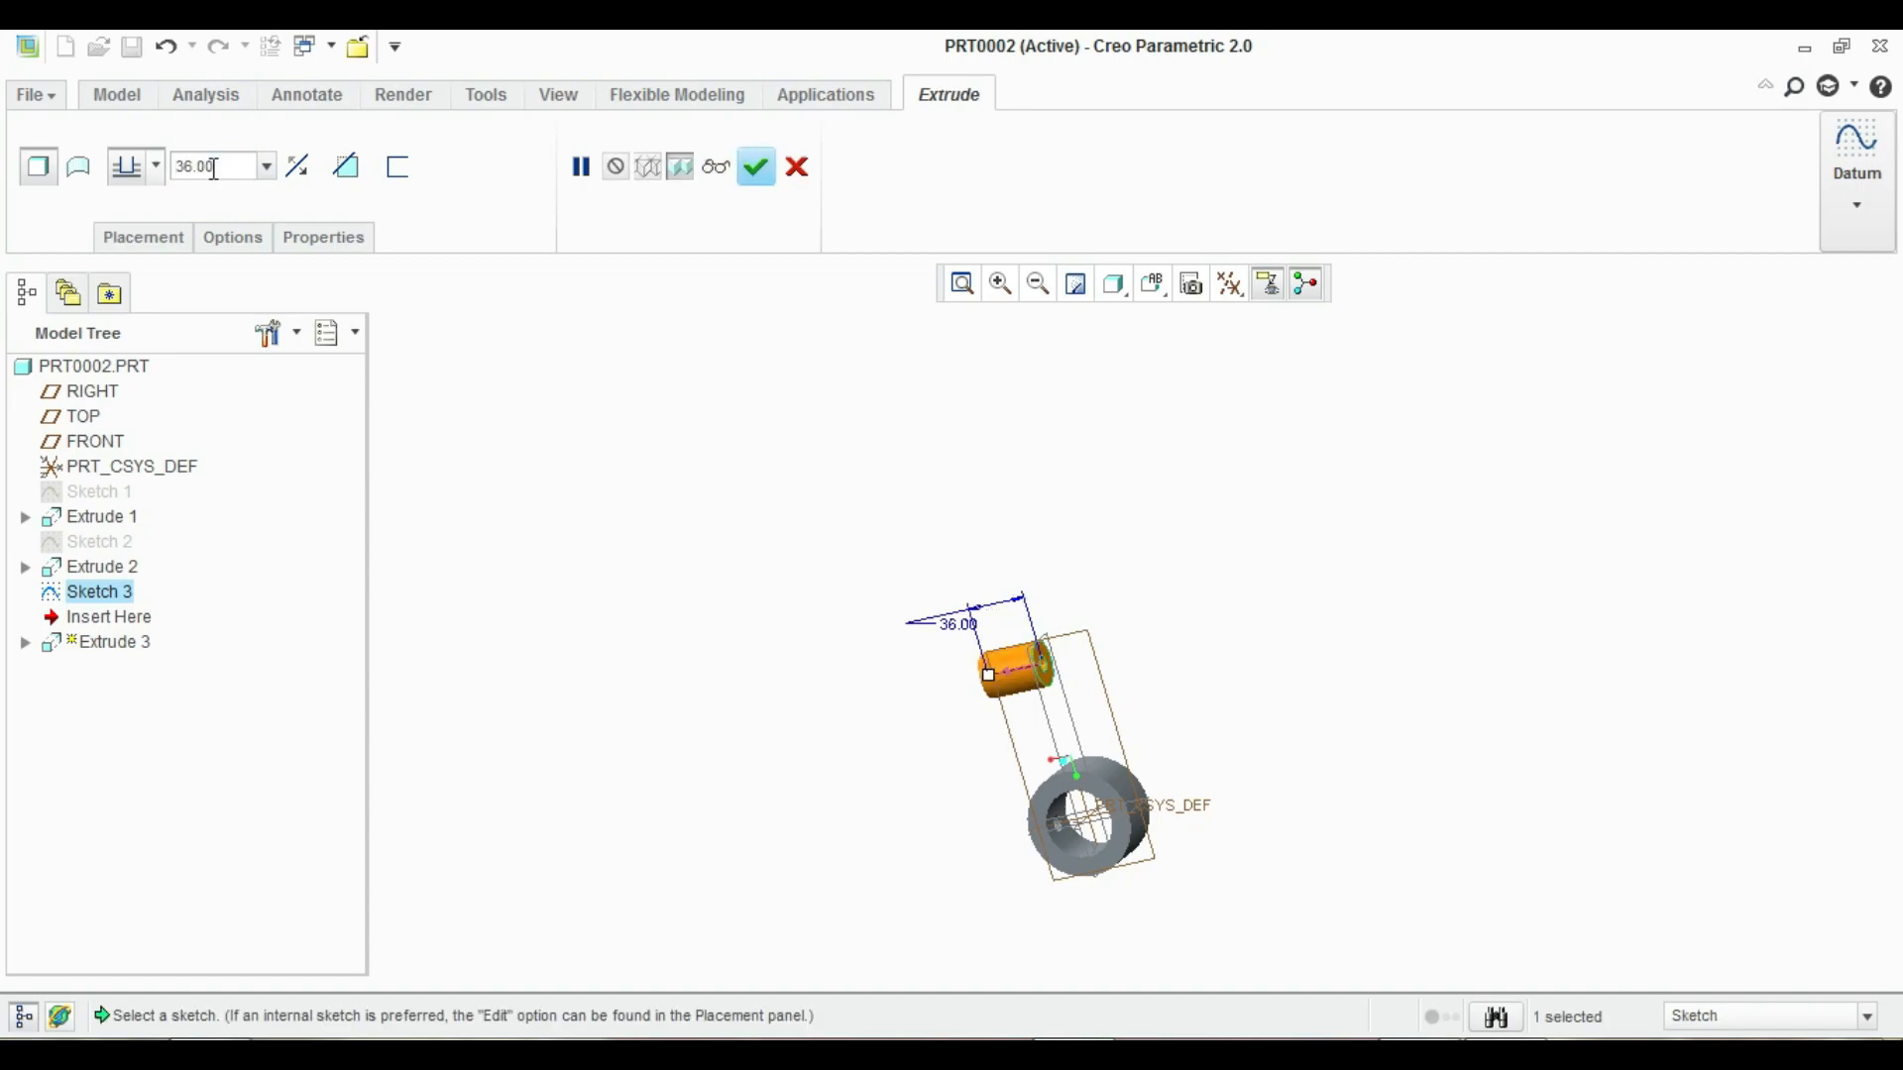
left_click(768, 178)
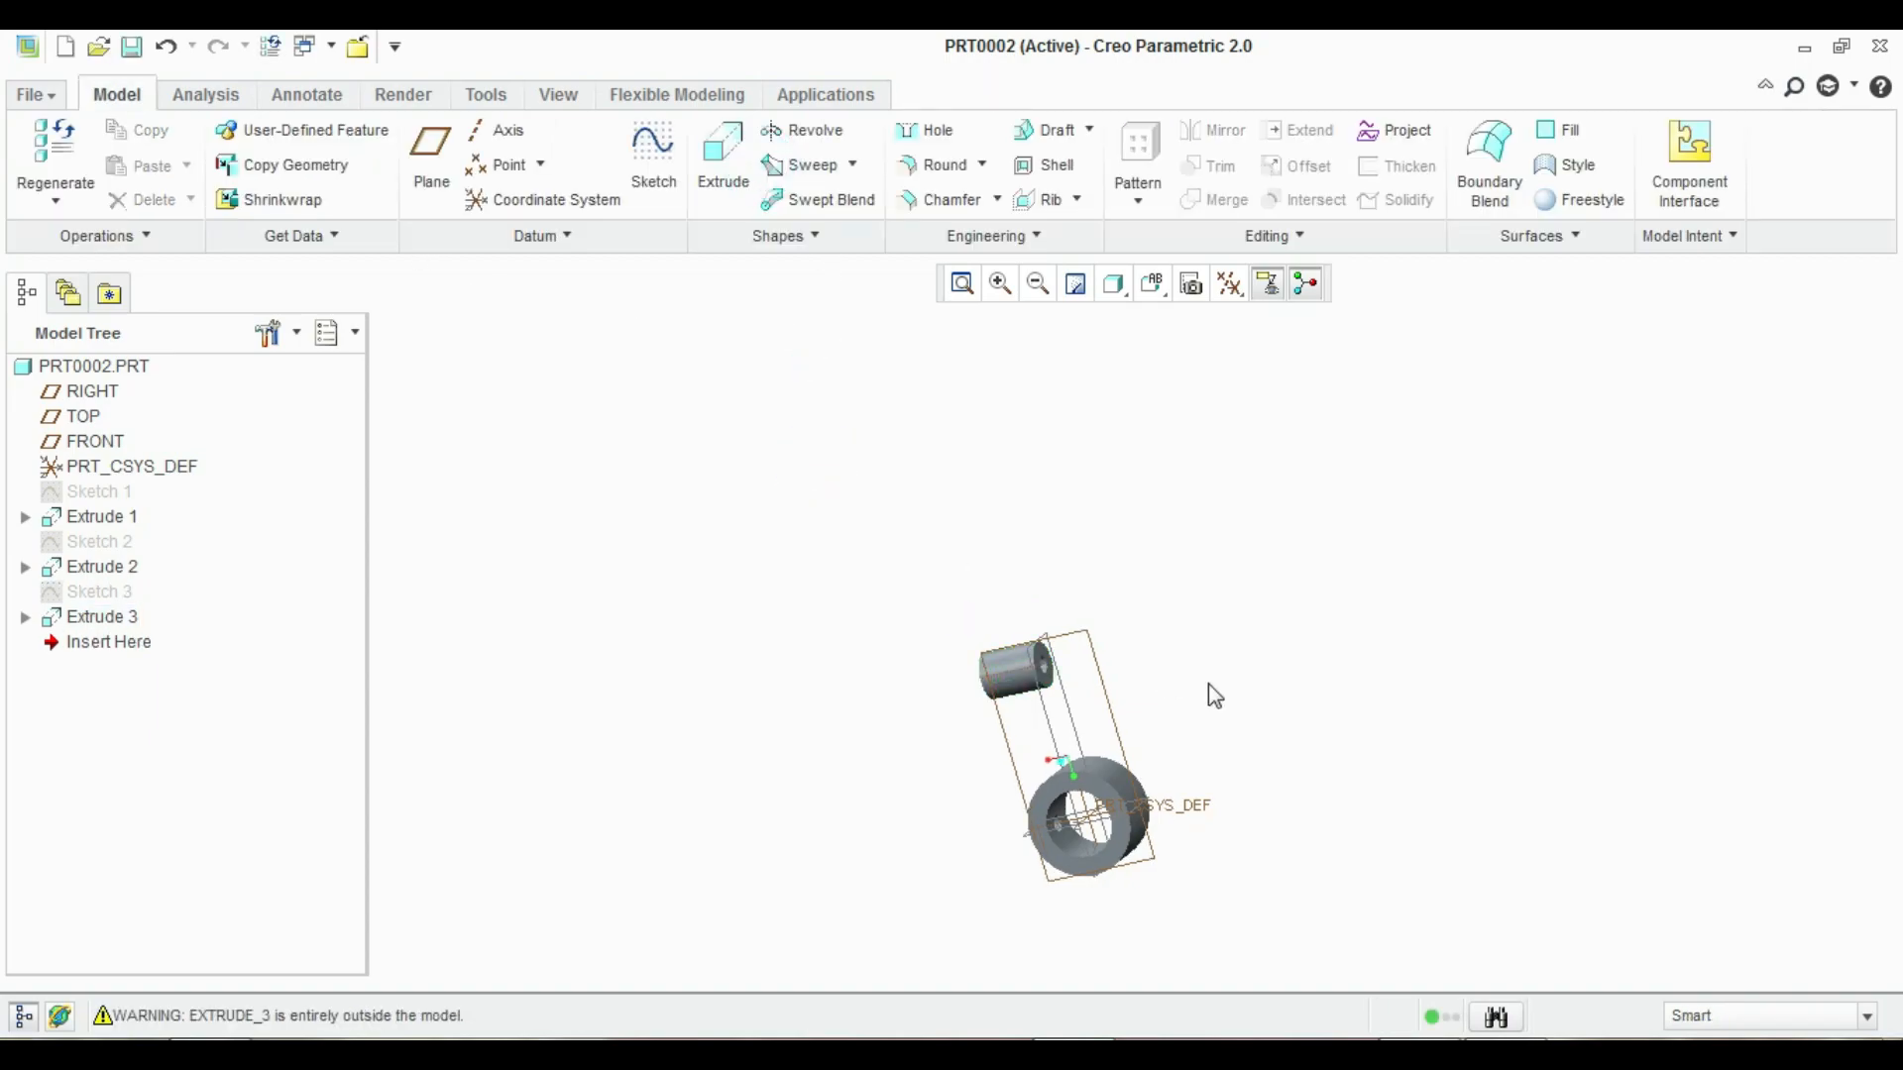
middle_click_drag(1209, 684, 1115, 771)
Create a datum plane through the axis of the upper hollow cylinder, rotated 90 degrees from the FRONT plane
key("alt+Tab")
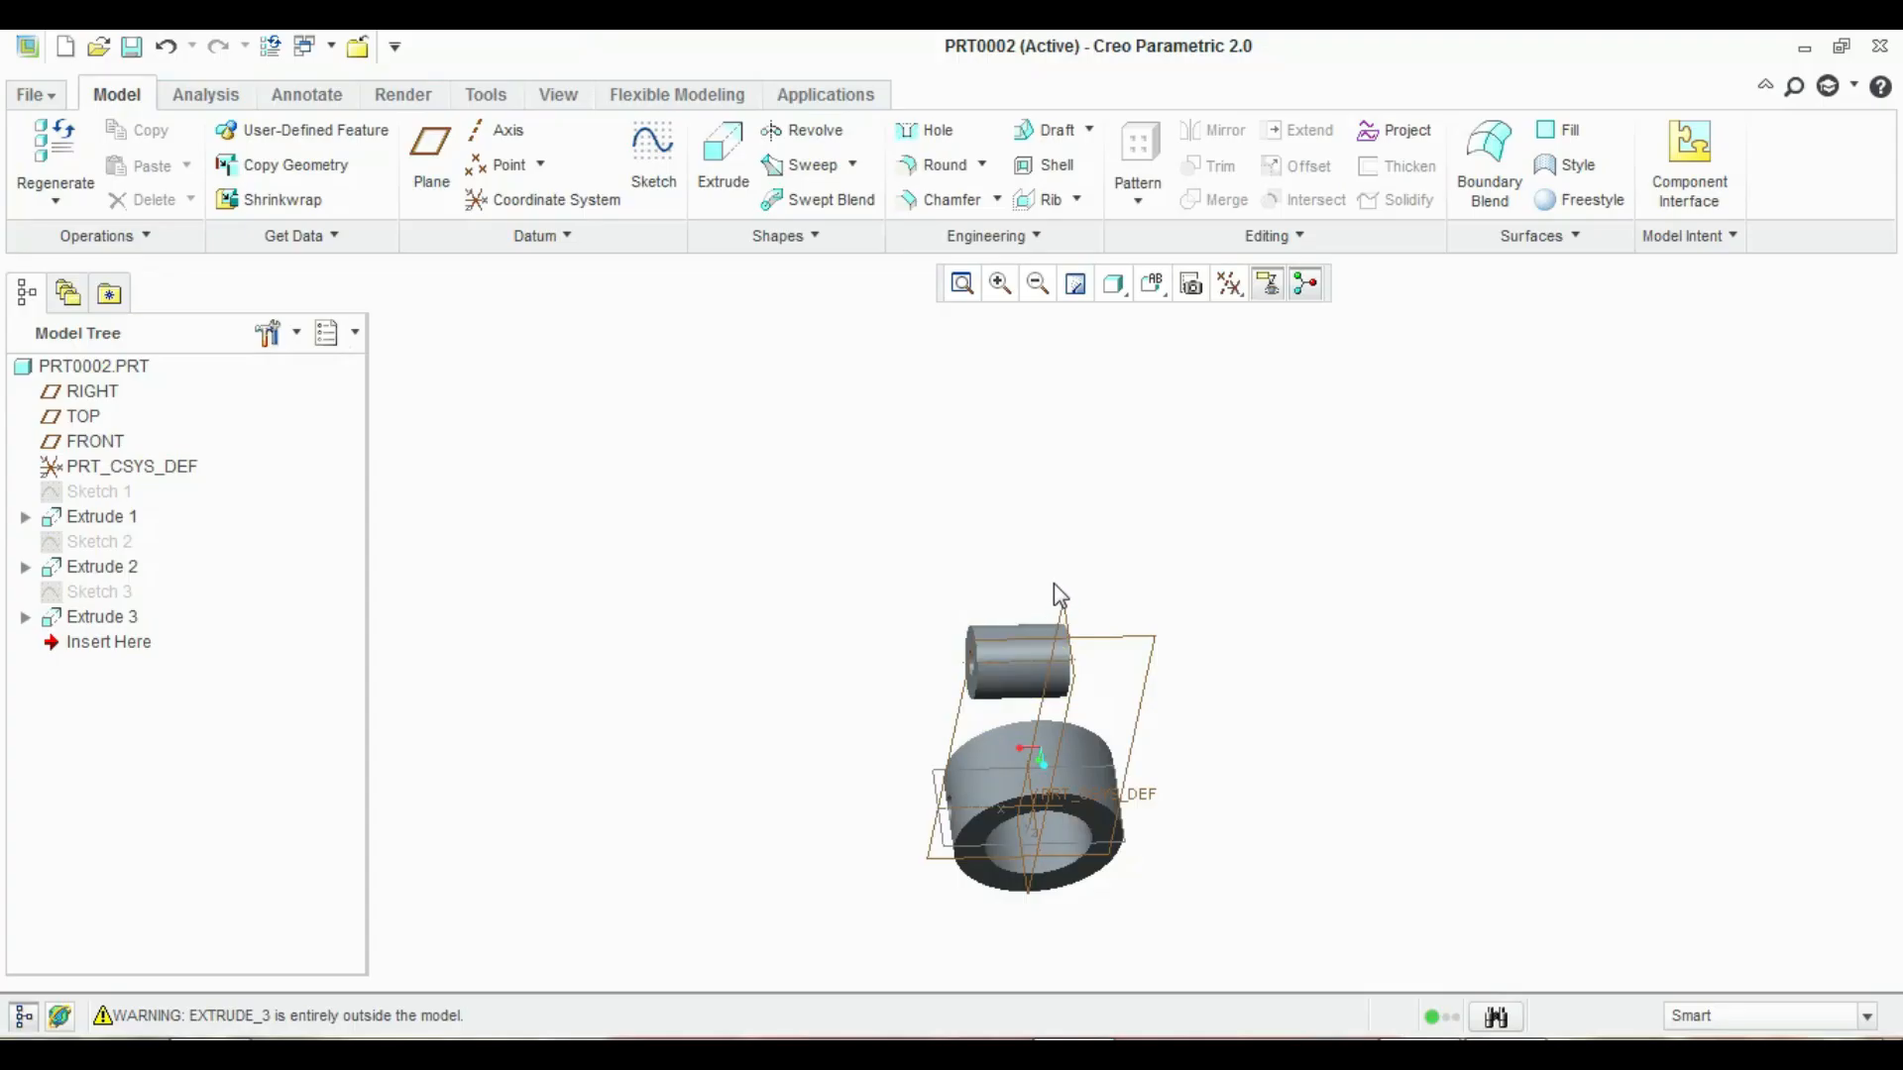
middle_click_drag(1076, 570, 1062, 676)
middle_click_drag(971, 547, 1002, 556)
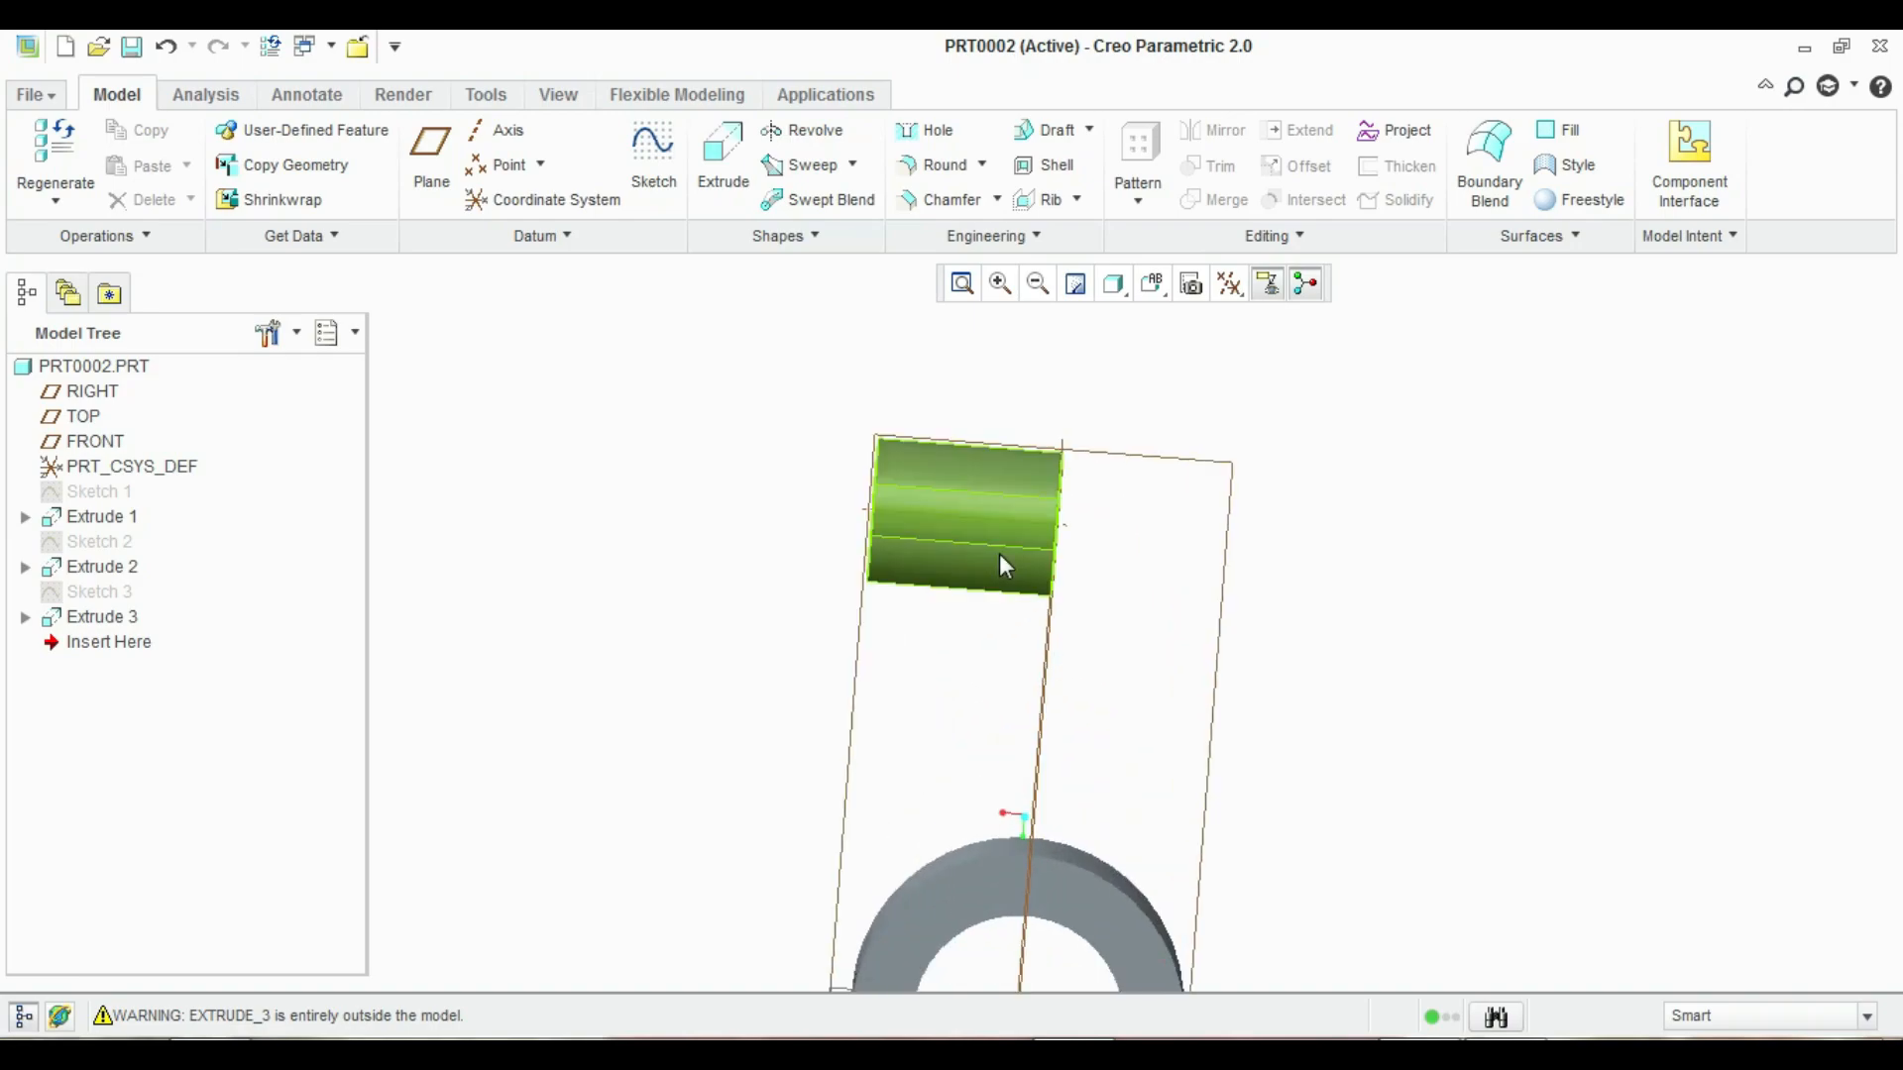
left_click(428, 176)
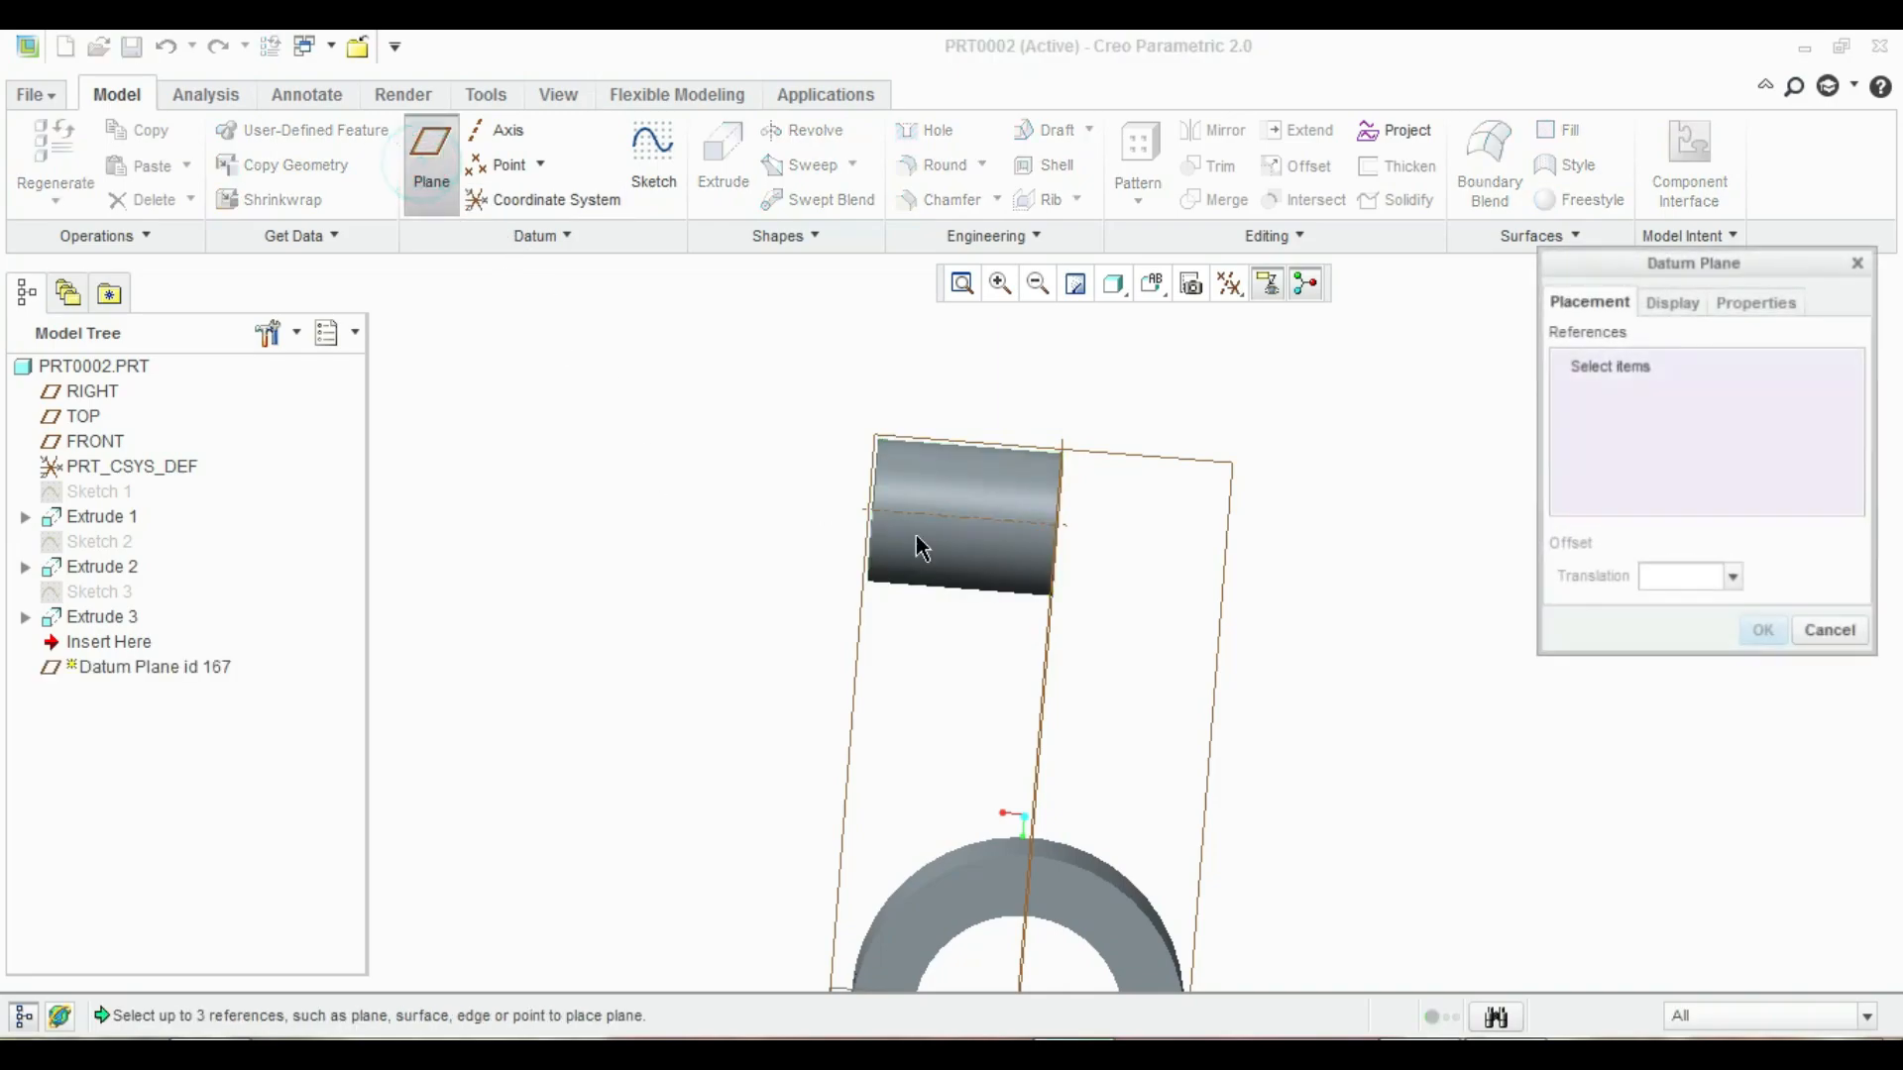
left_click(995, 535)
middle_click_drag(1018, 619, 873, 639)
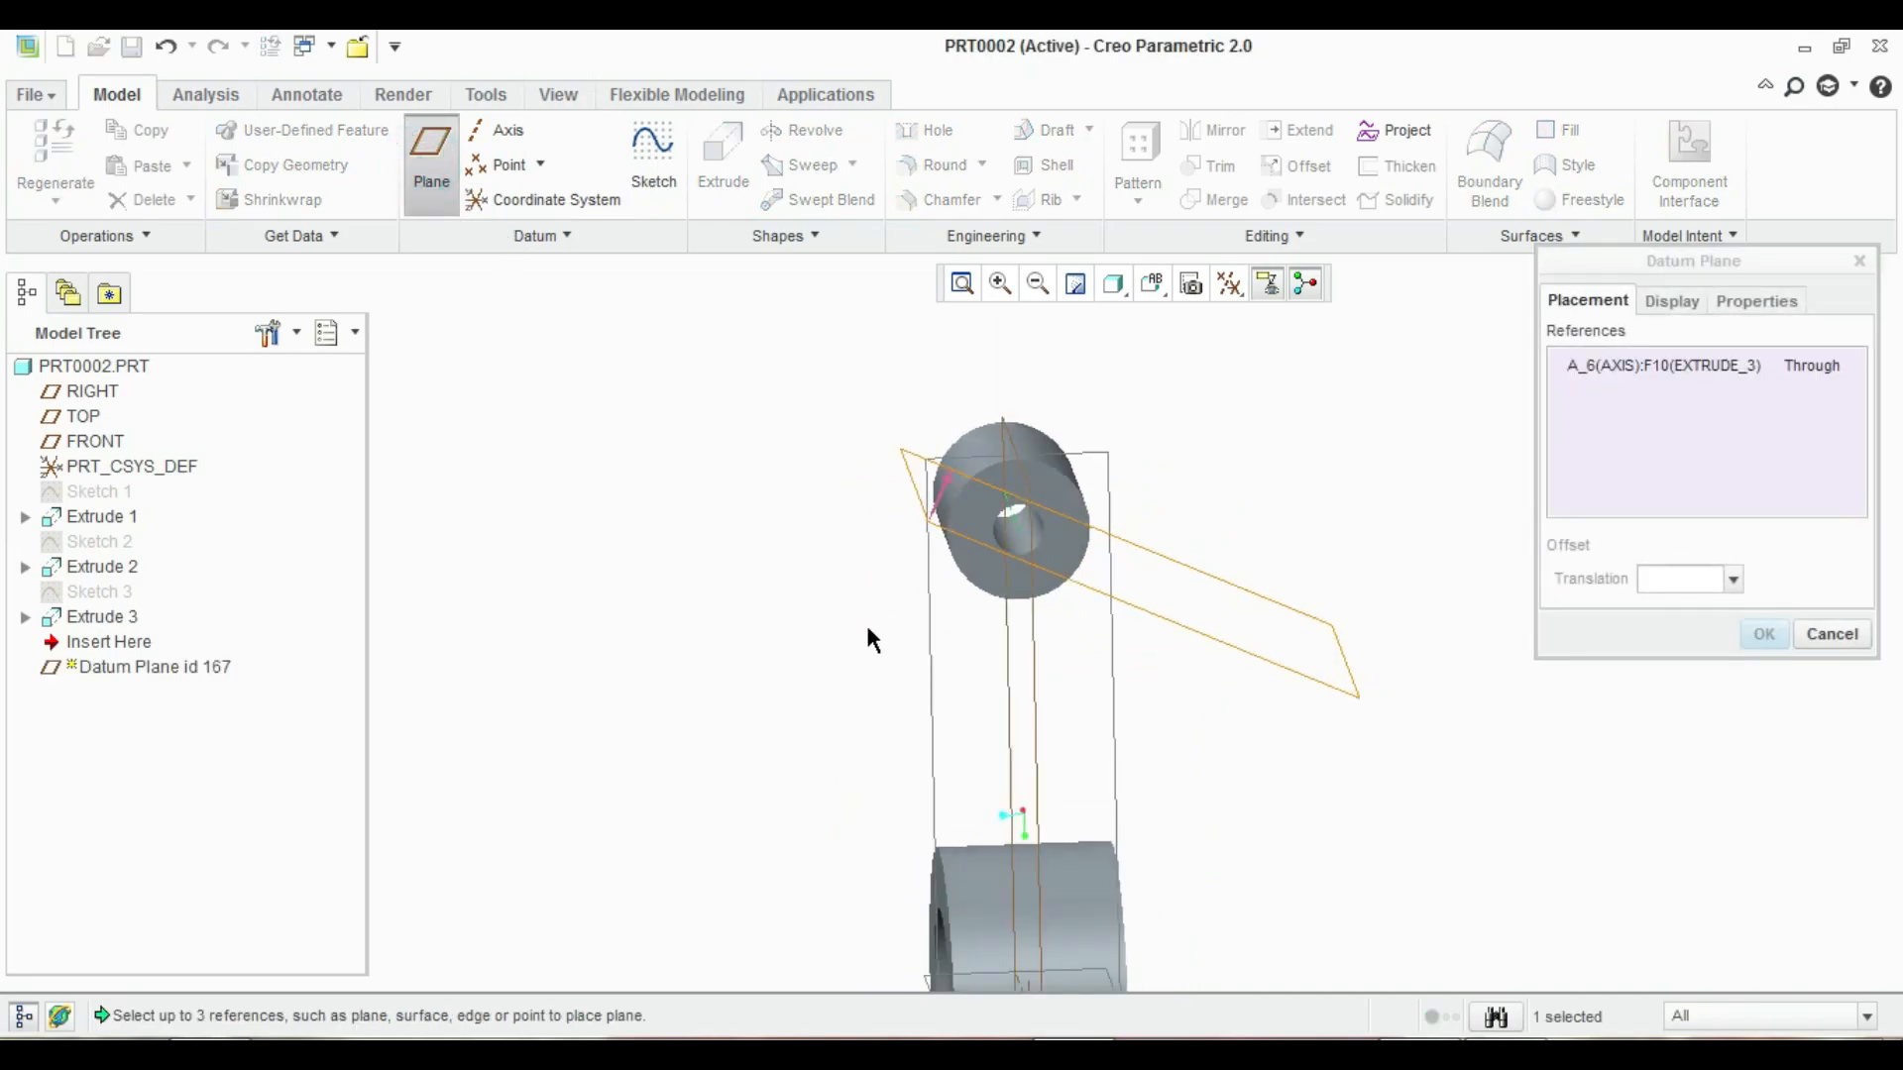
left_click(1033, 545, "ctrl")
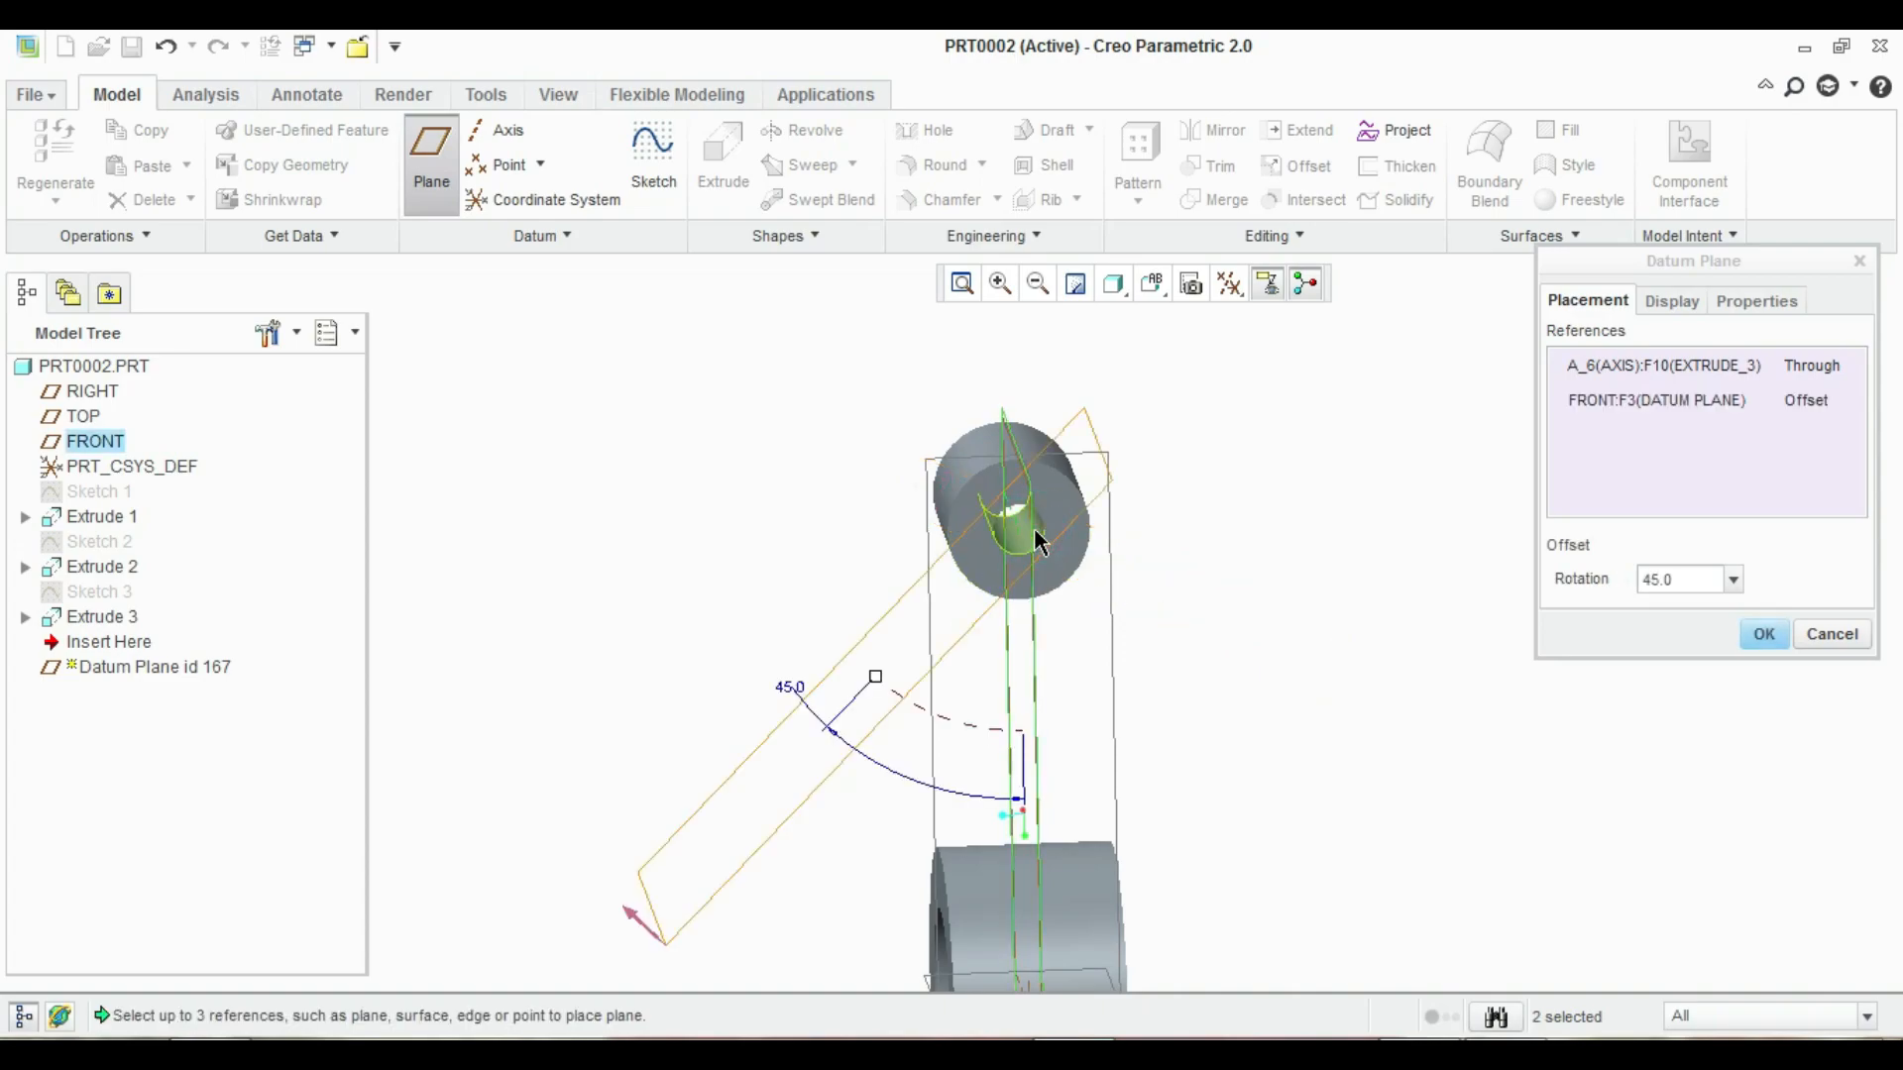
double_click(793, 688)
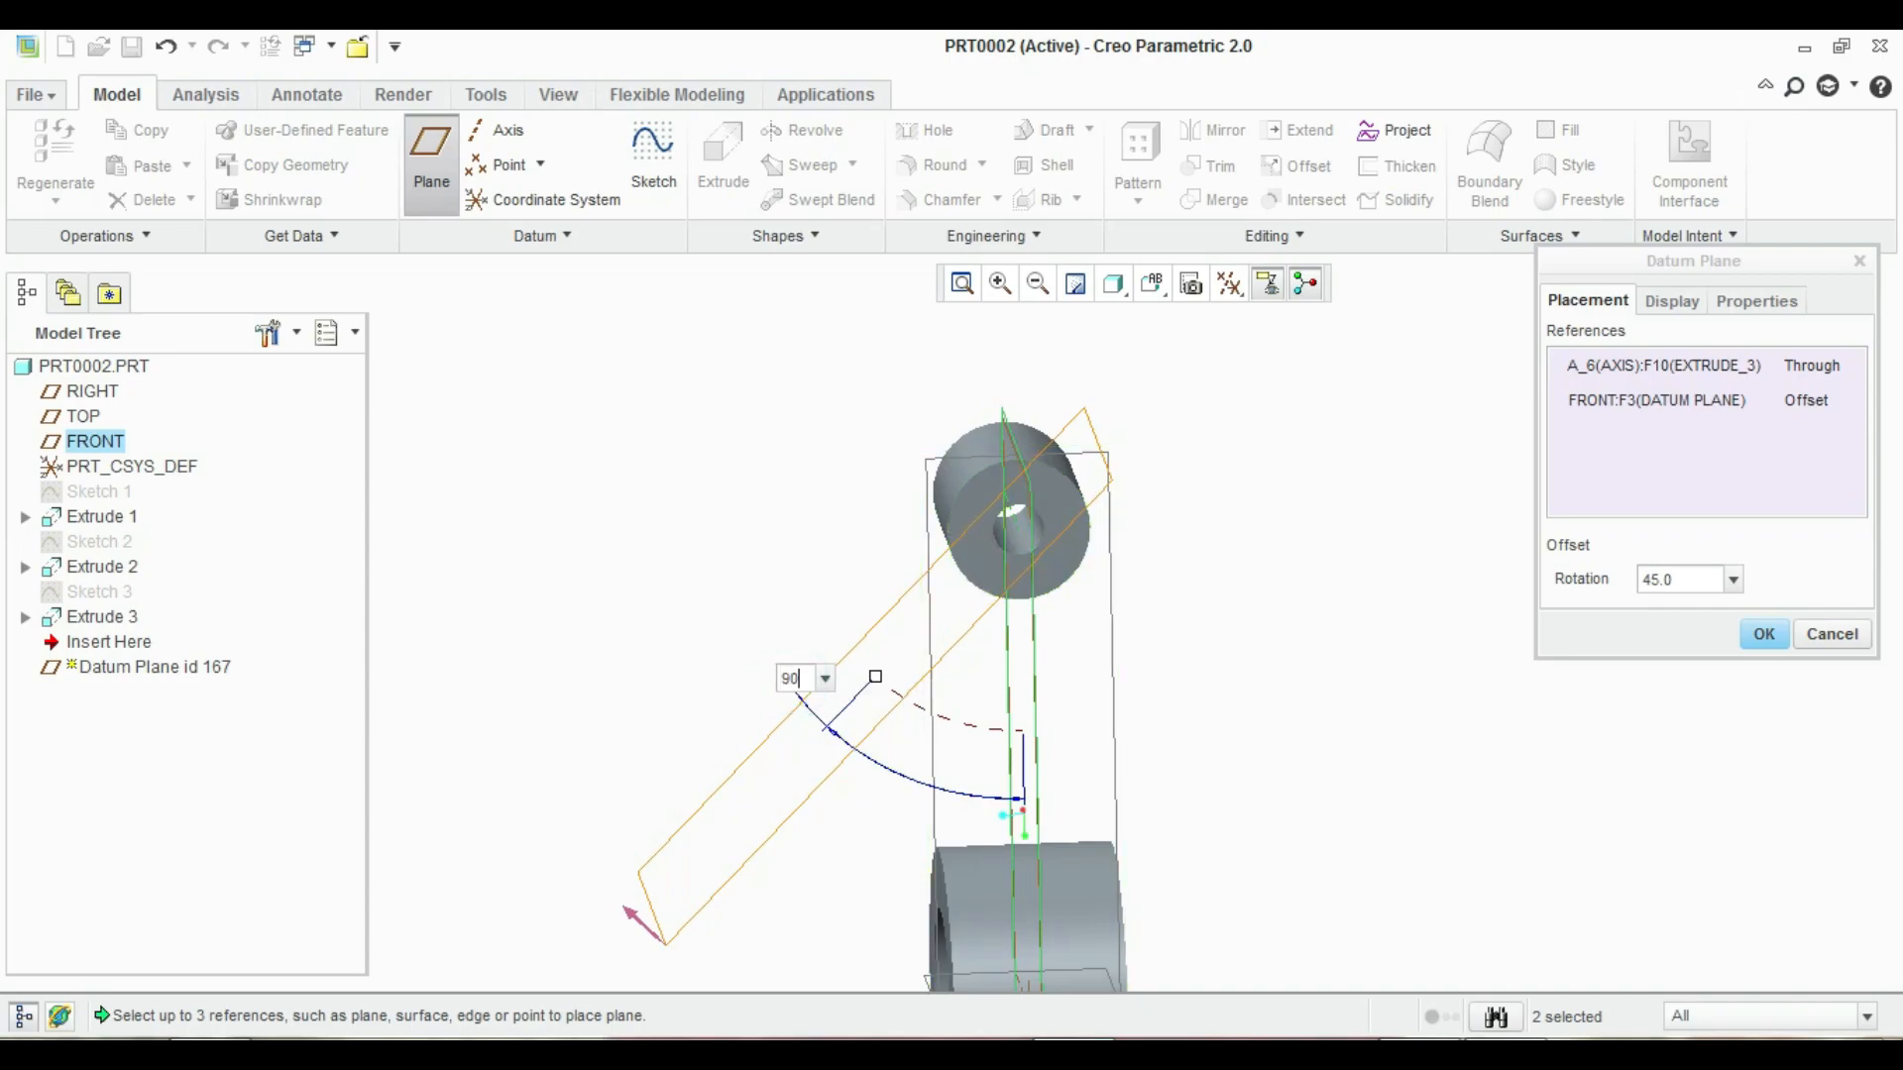
type("90")
key("Return")
middle_click_drag(1001, 615, 1541, 691)
left_click(1764, 635)
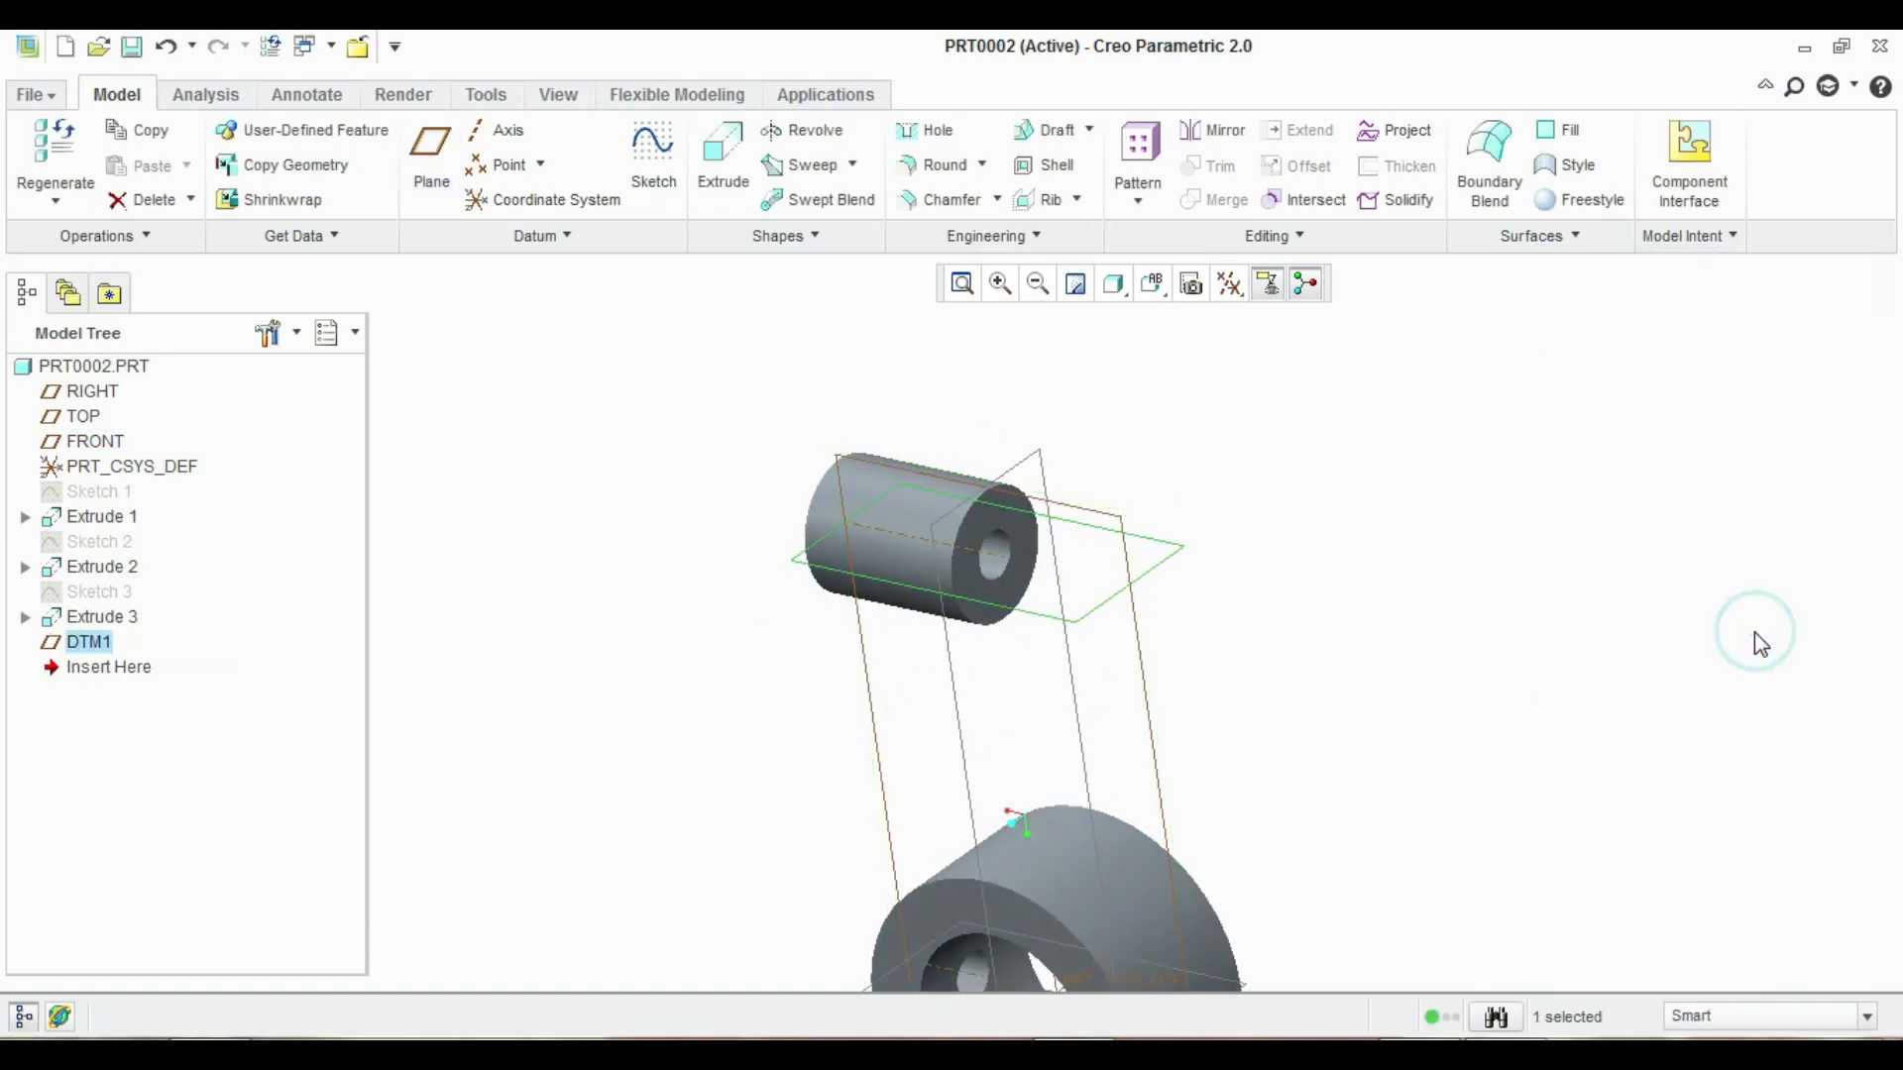
Sketch two concentric circles, about 23 and 14 in diameter, centred on the reference intersection of the new datum plane DTM1
left_click(653, 158)
left_click(1229, 284)
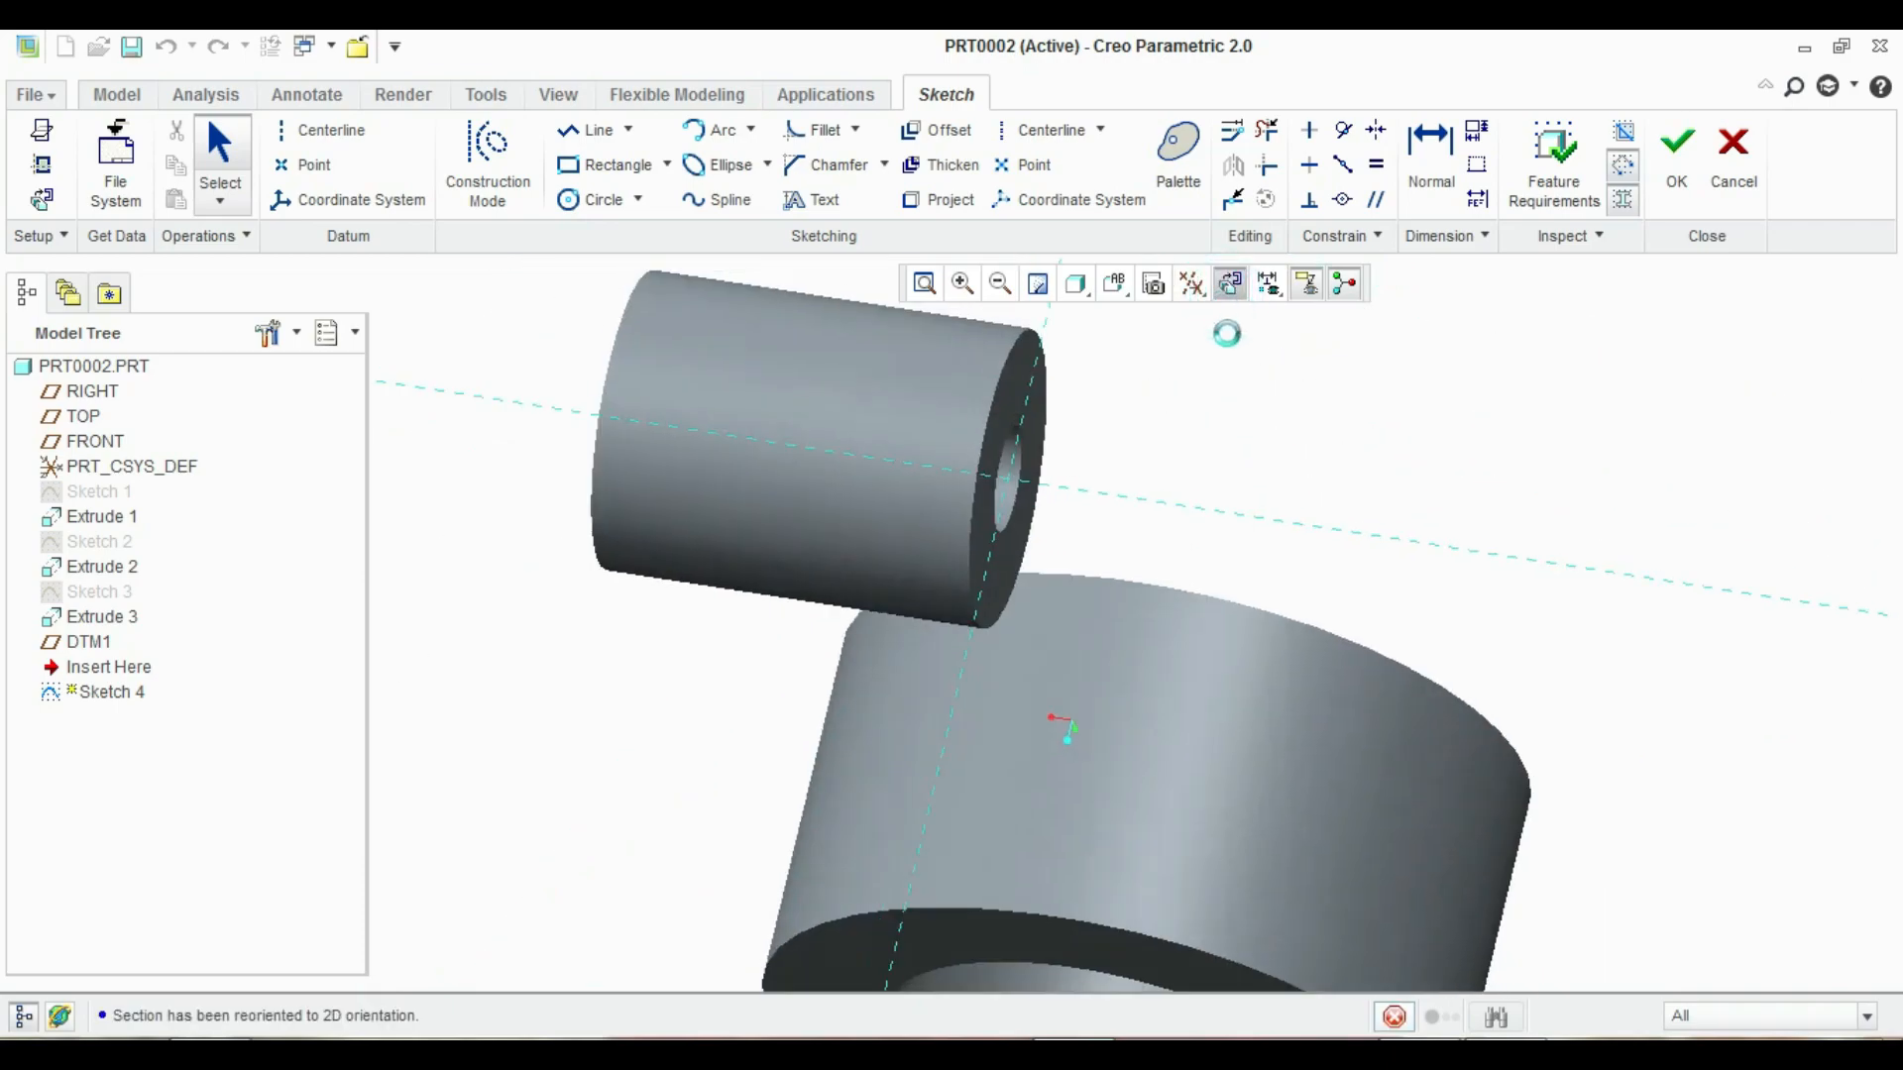
left_click(591, 200)
left_click(1152, 624)
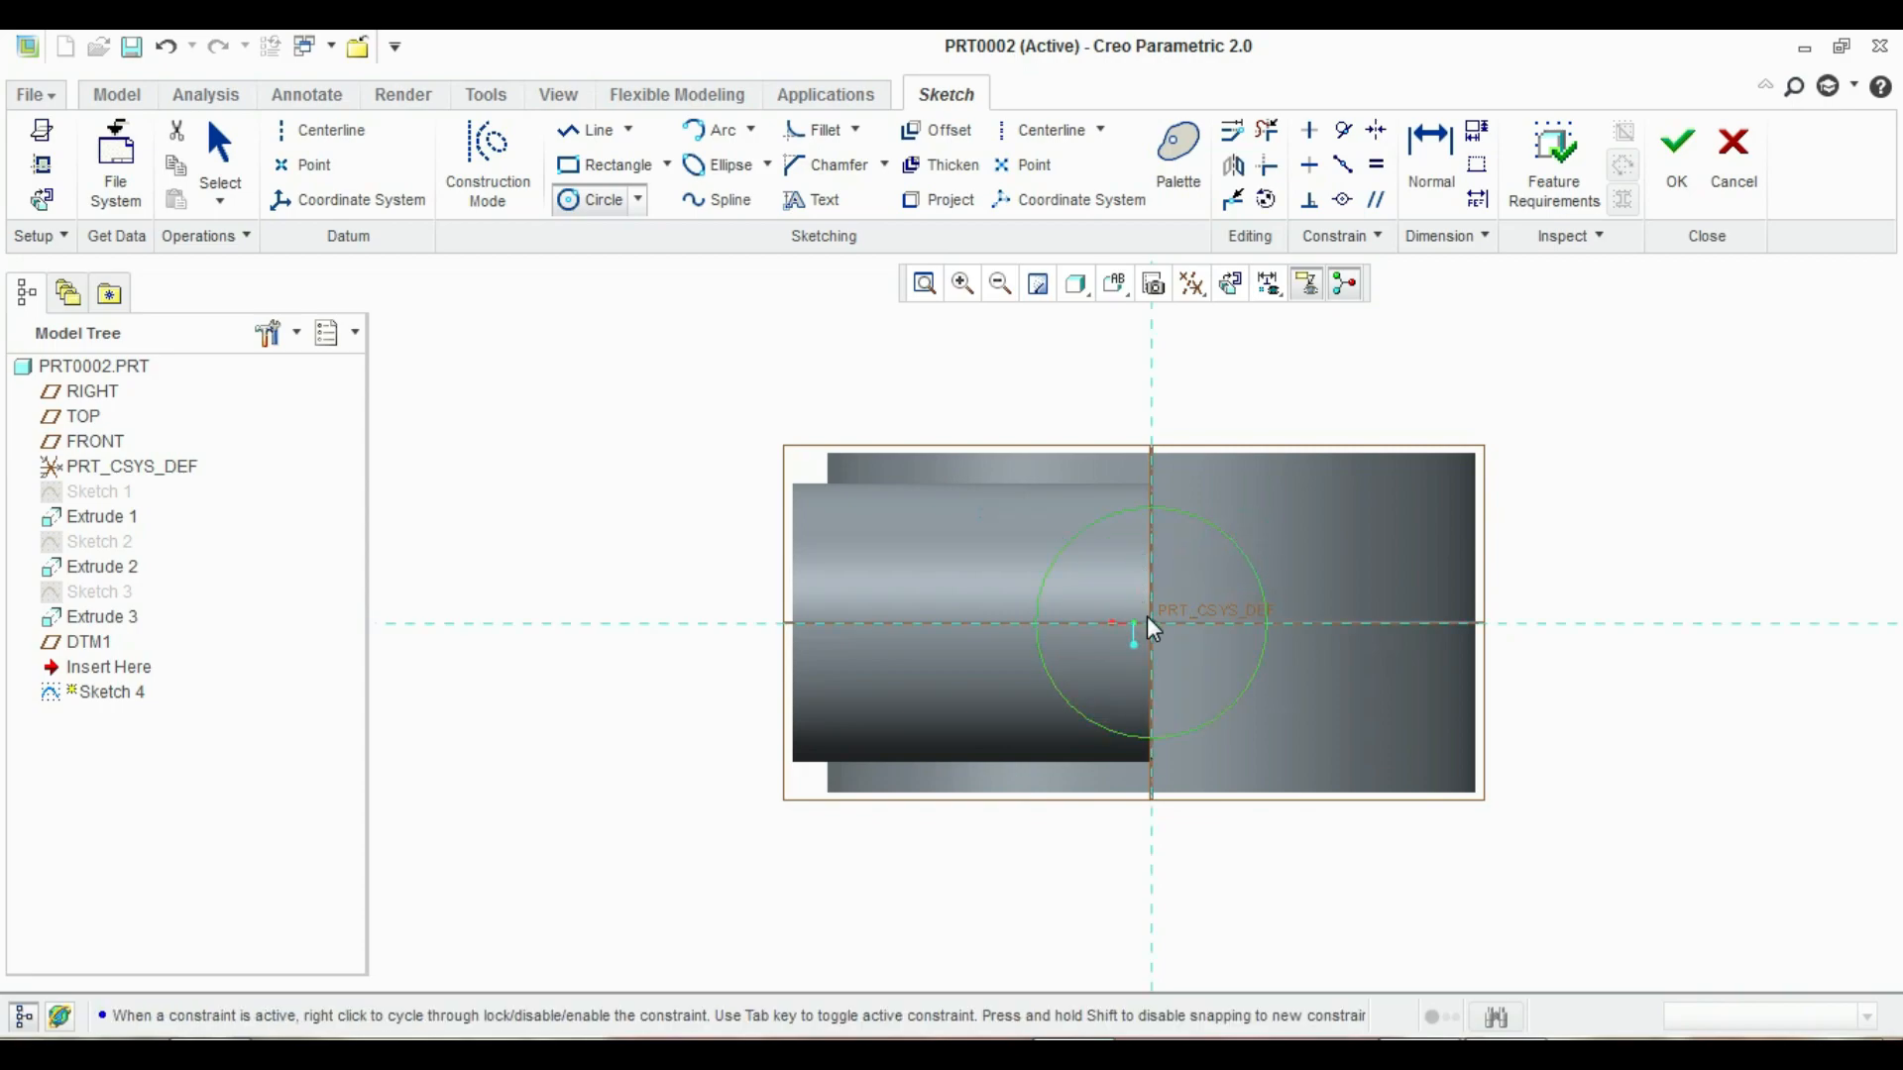
left_click(1151, 625)
left_click(1197, 574)
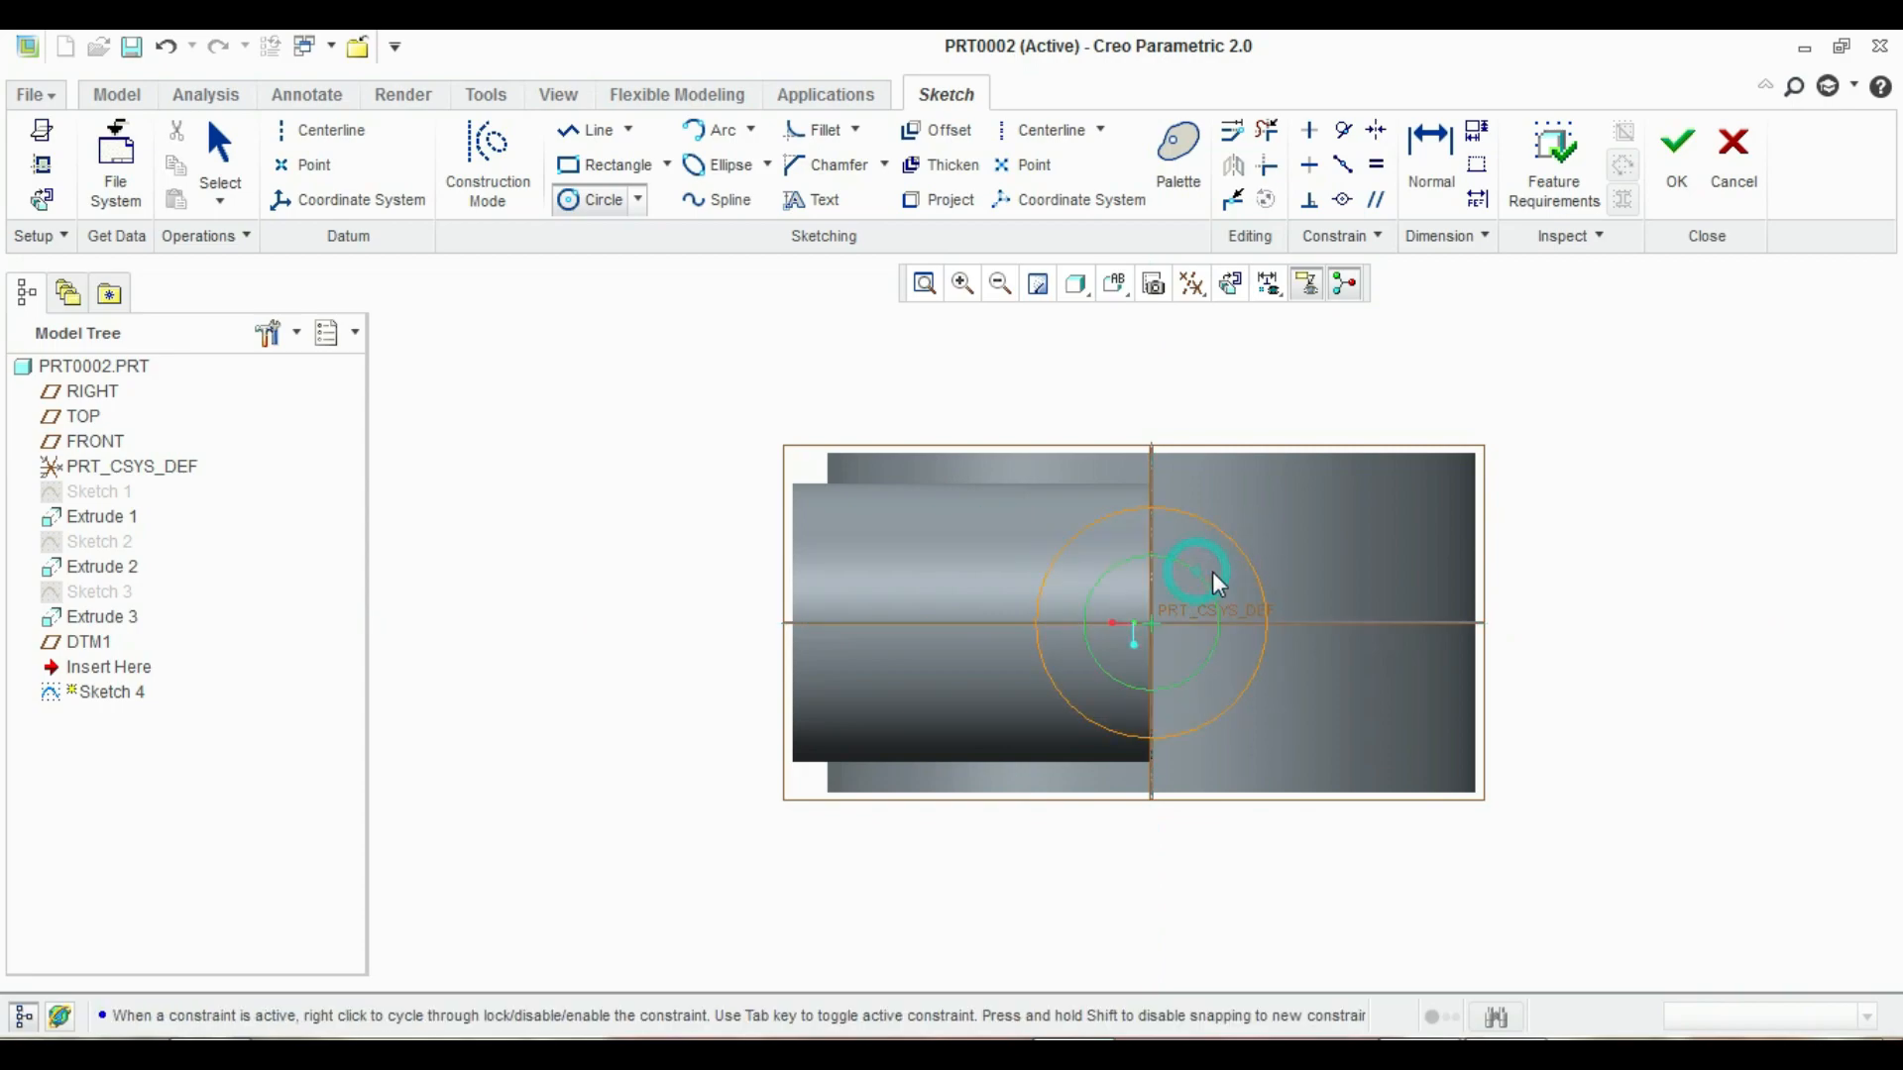
middle_click(1067, 452)
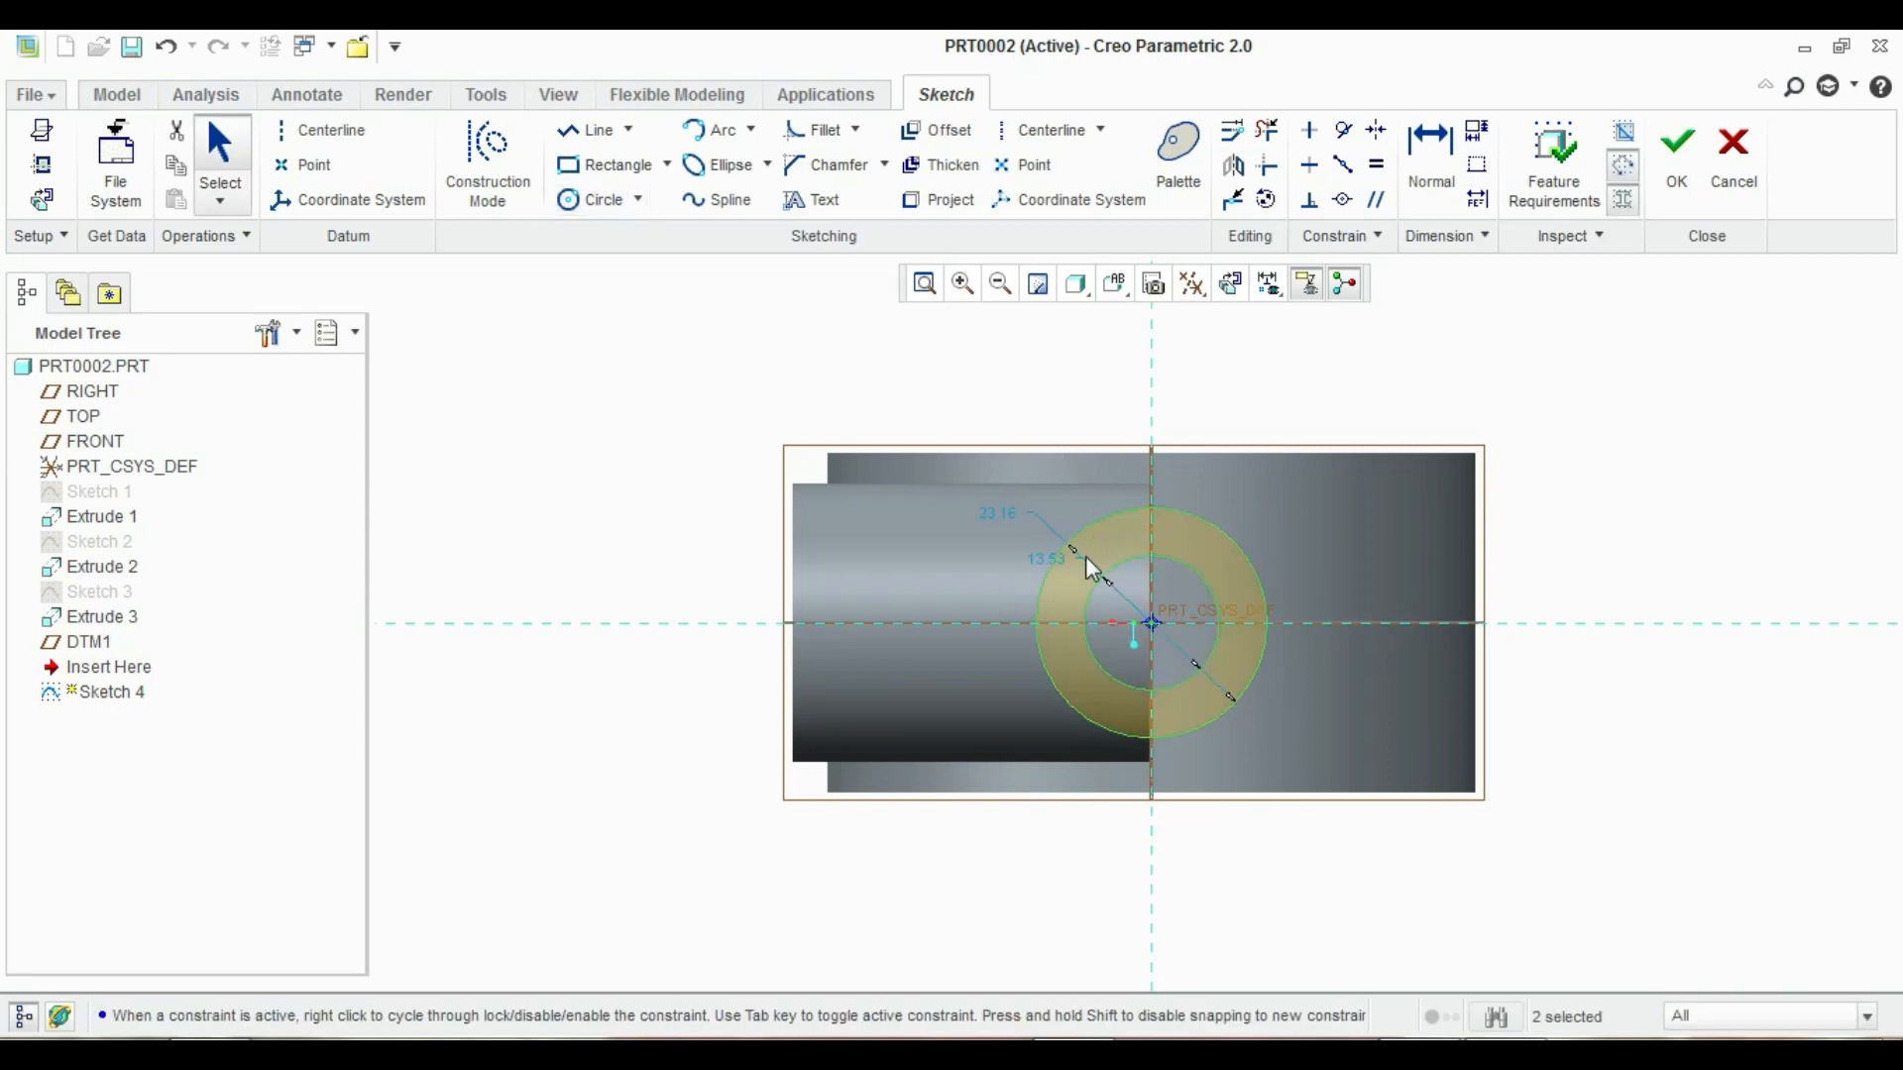
Set the outer circle's diameter to 45 and the inner circle's to 22.2, and finish the sketch
double_click(996, 513)
type("45")
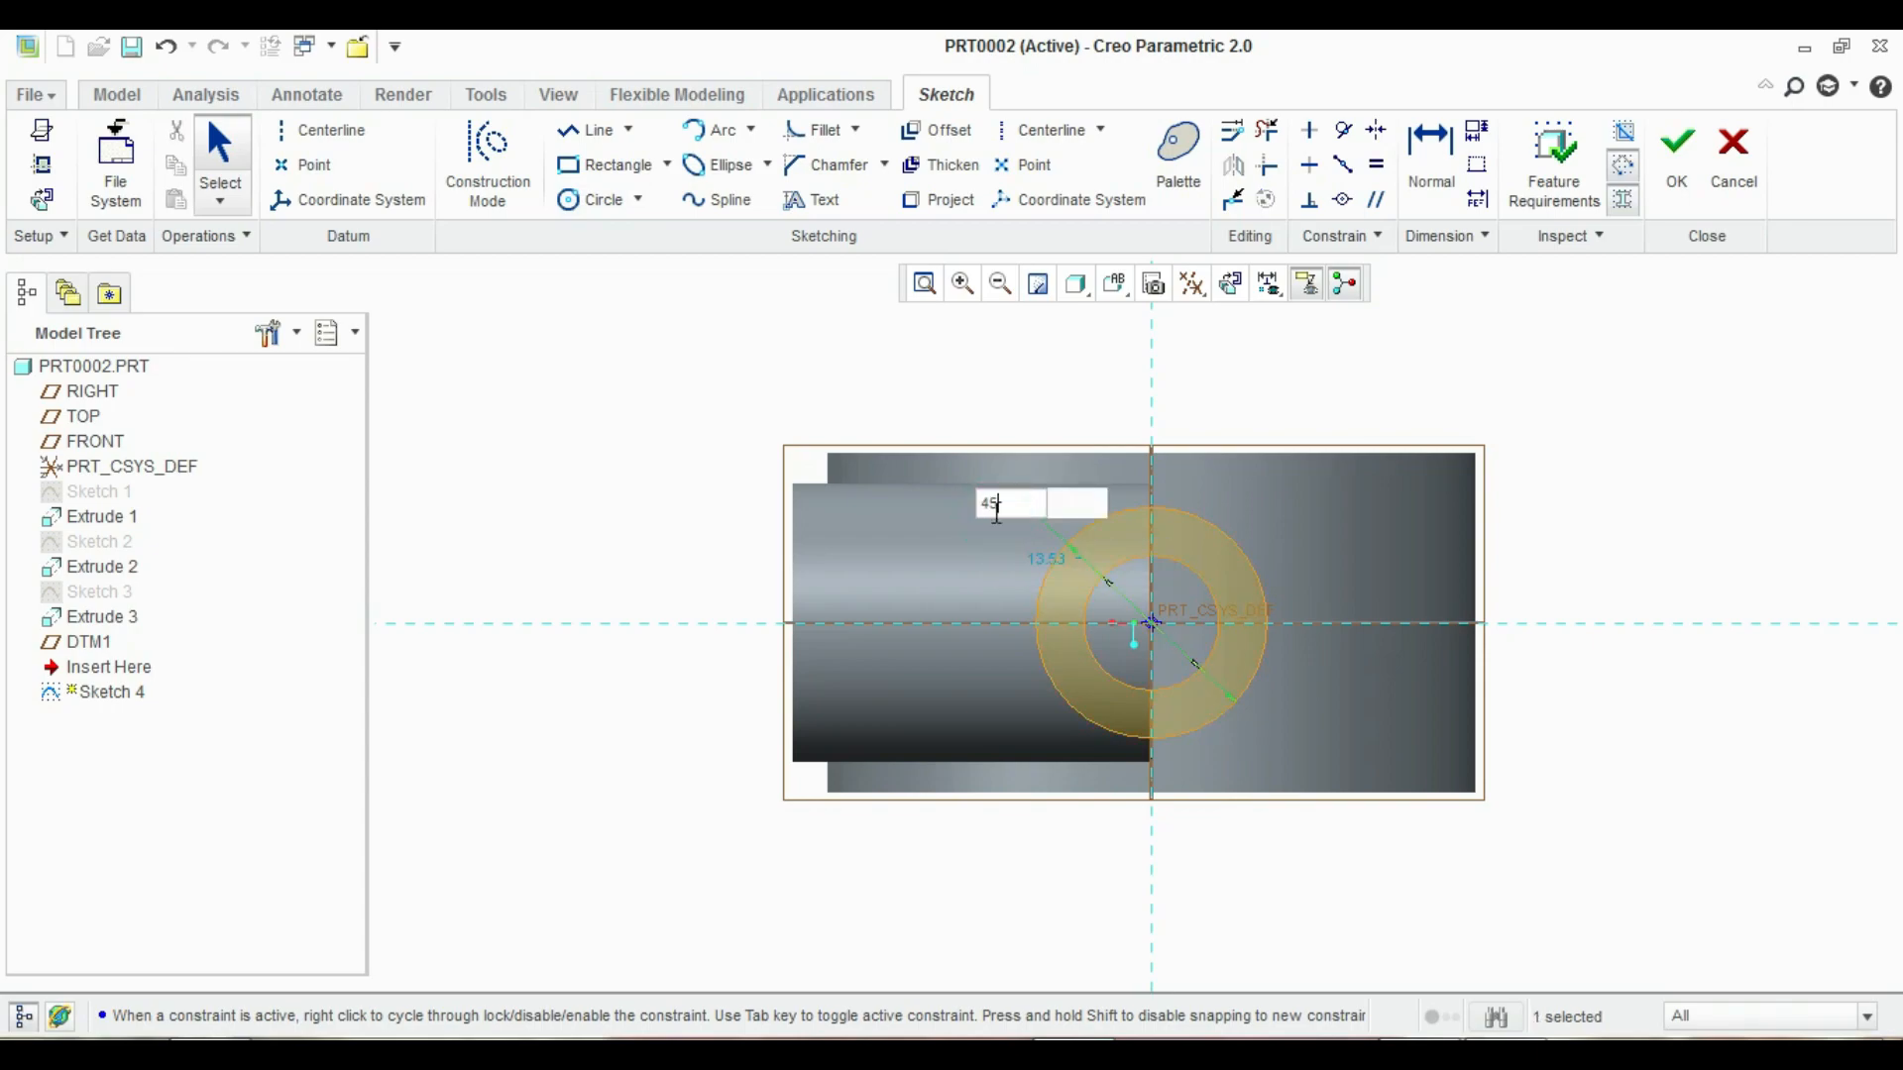
key("Return")
double_click(1071, 573)
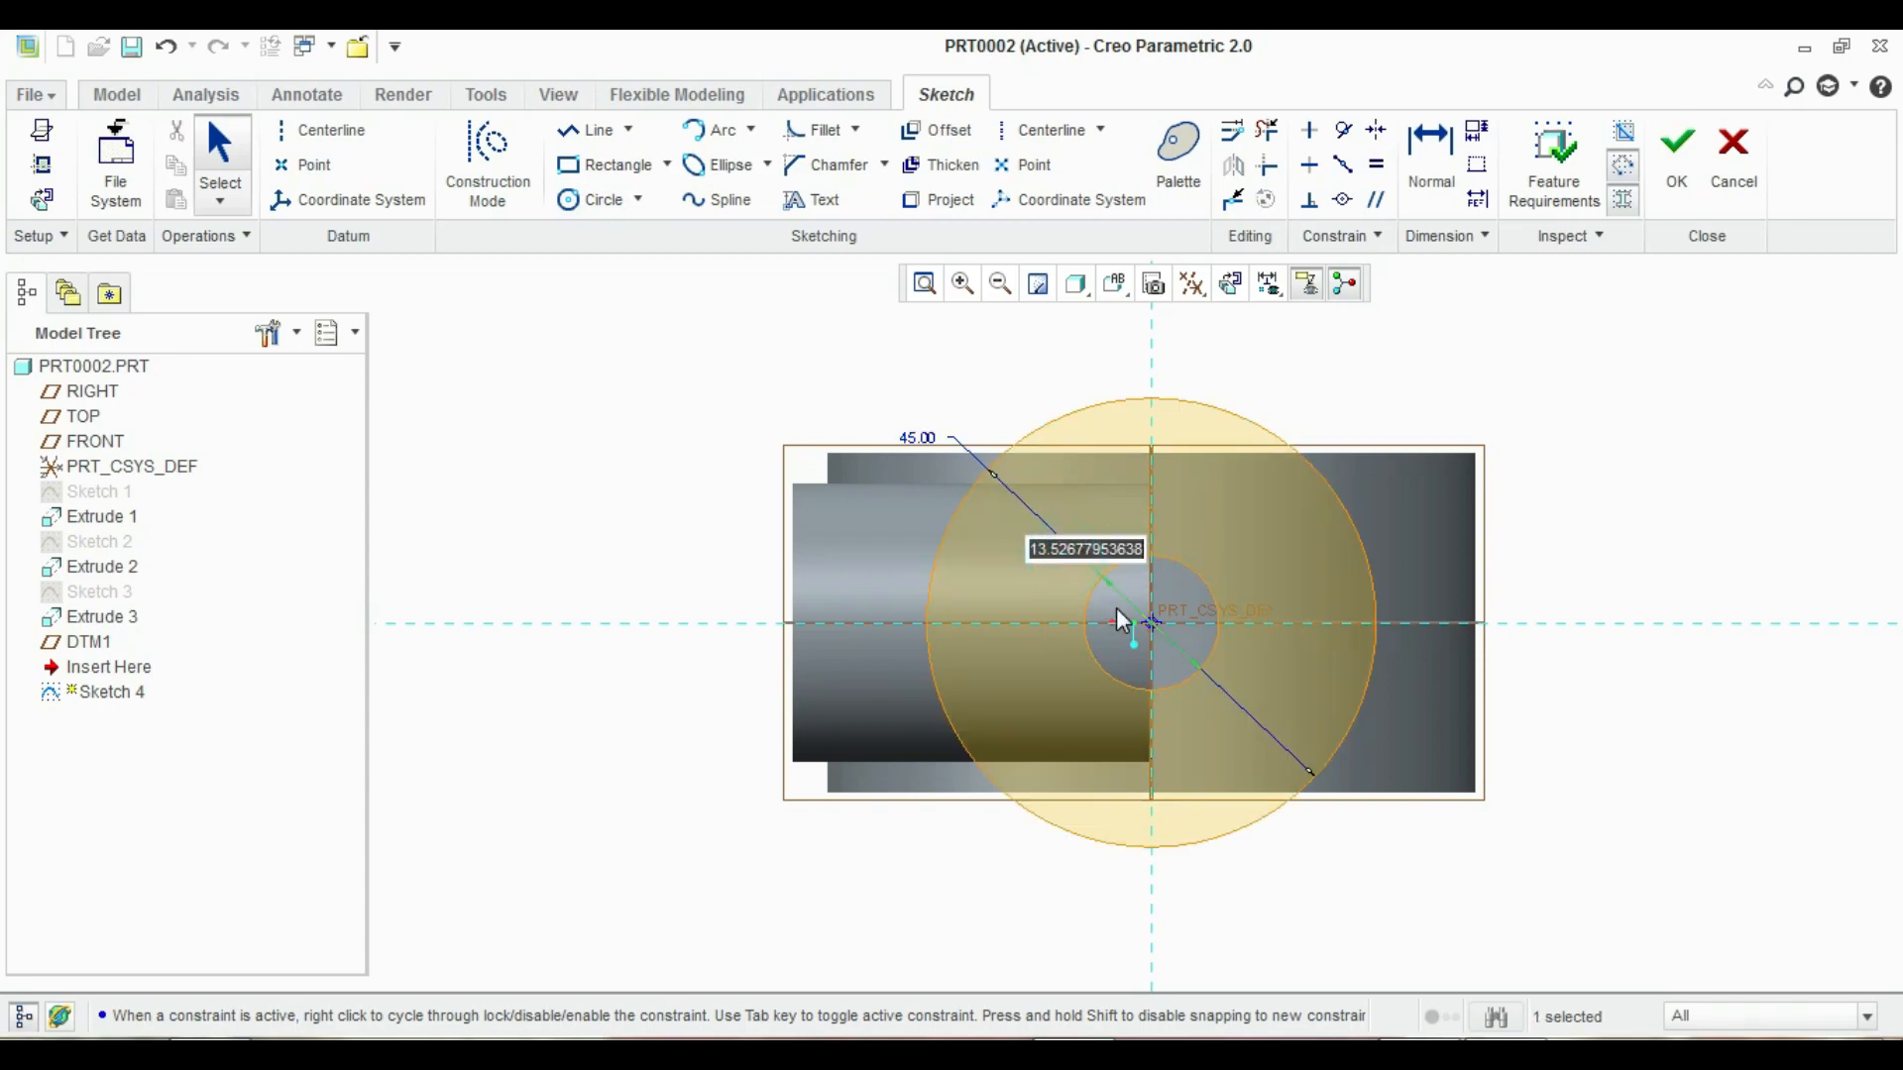
type("22")
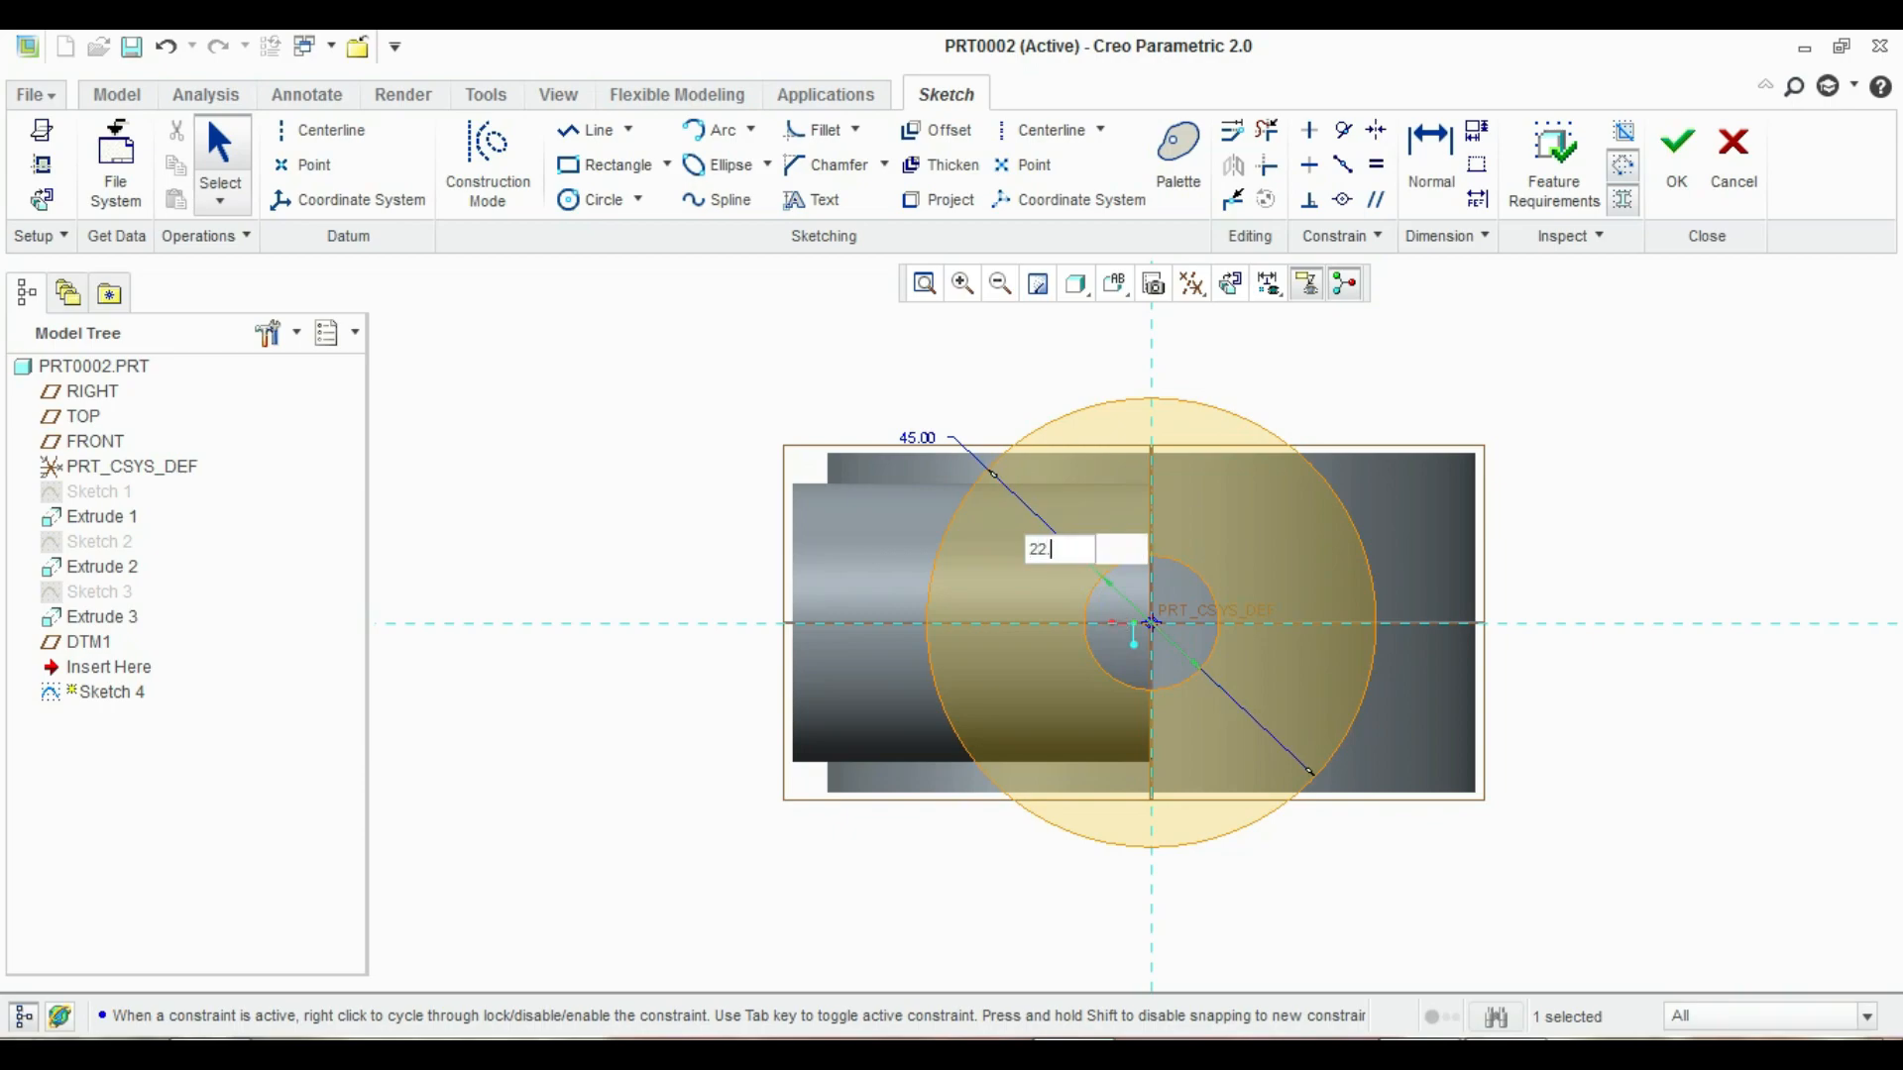
type(".2")
key("Return")
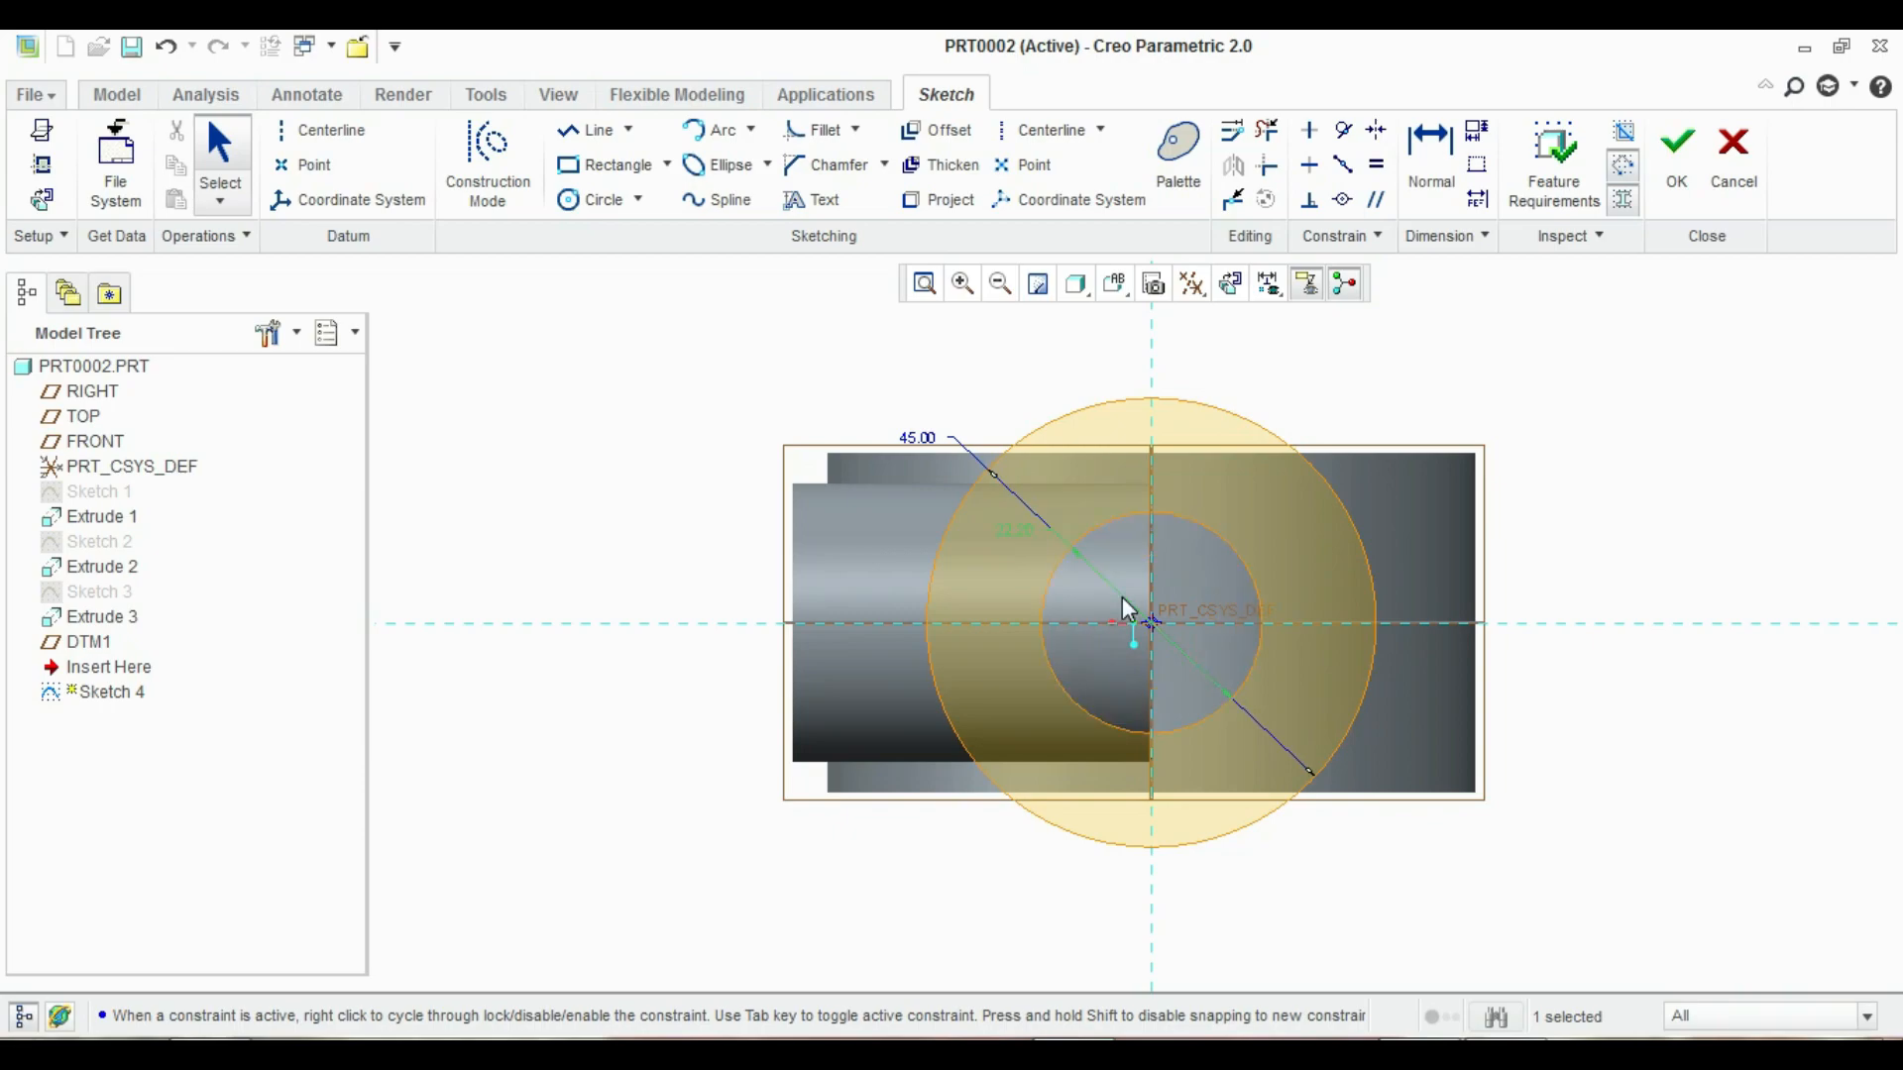
left_click(1599, 462)
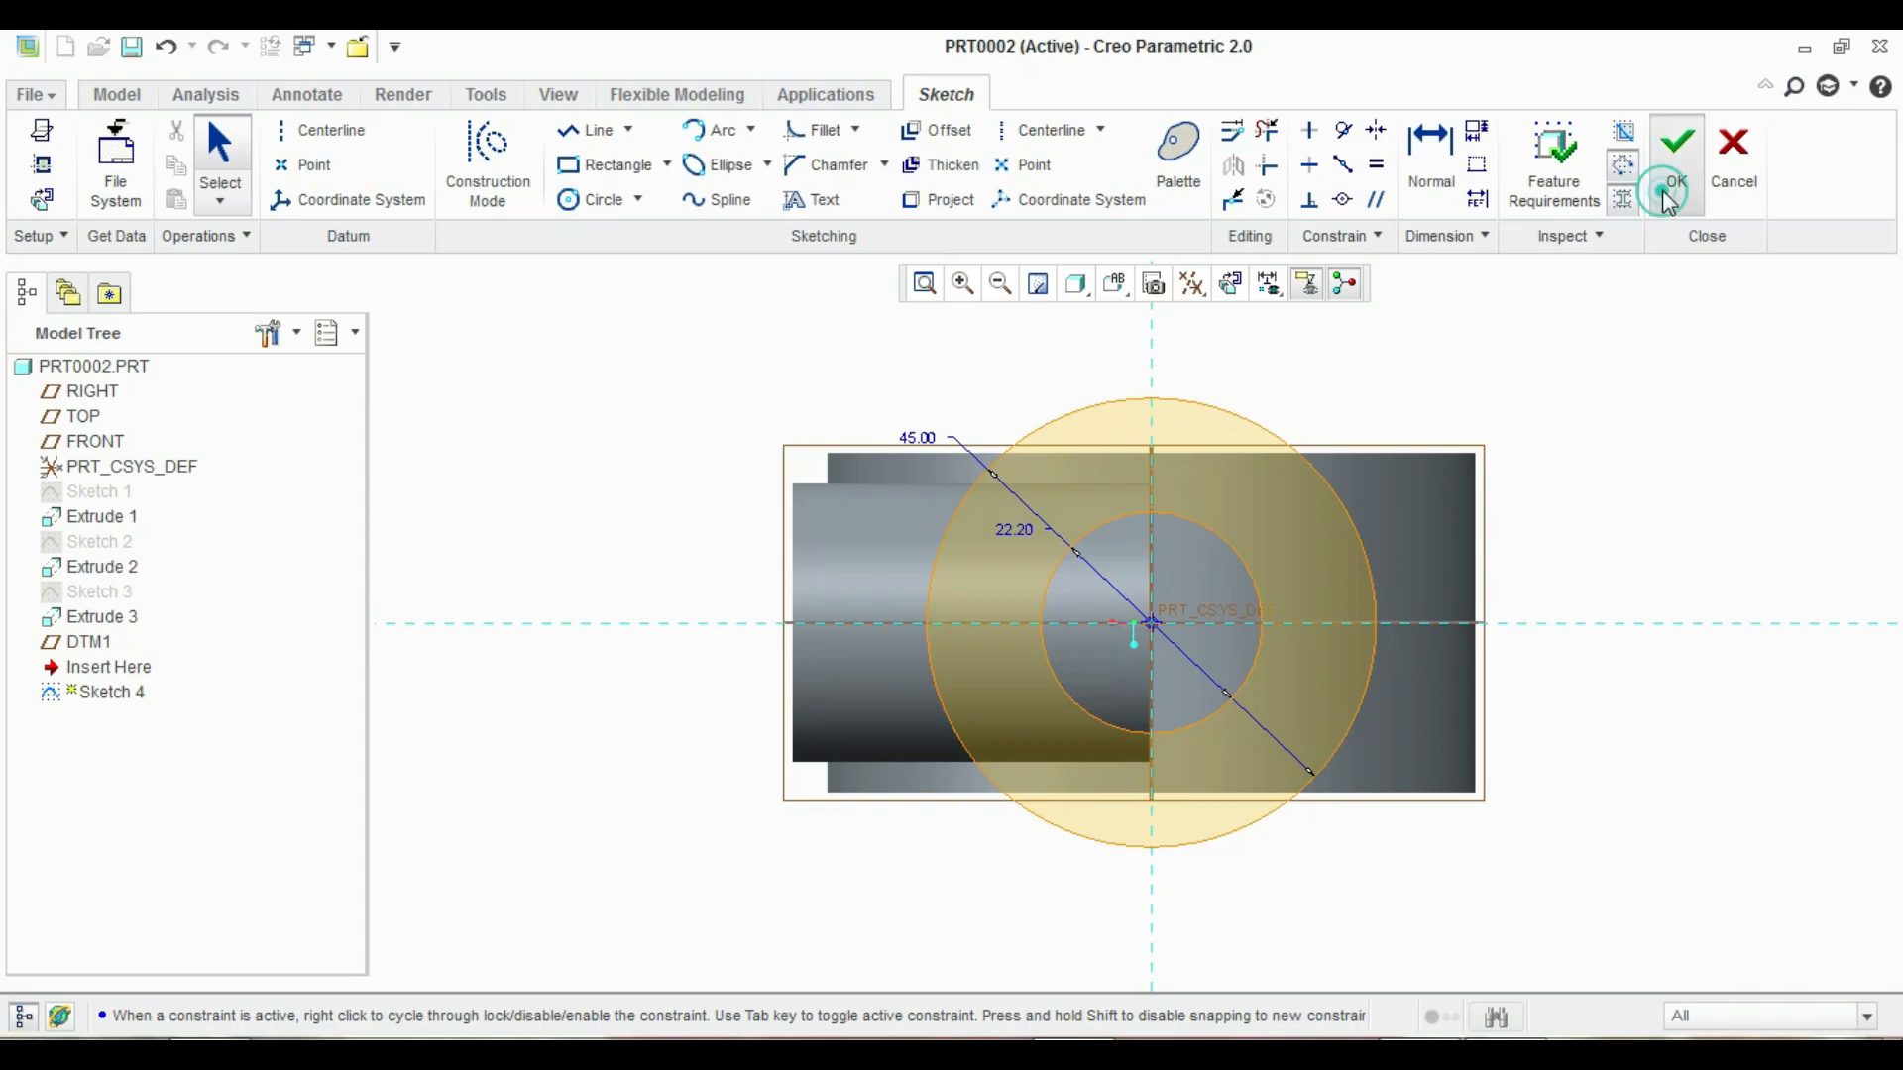
left_click(1677, 153)
Extrude the concentric-circle profile as a solid to one side of DTM1 with a depth of 69
mouse_move(1100, 515)
middle_mouse_down()
mouse_move(1084, 496)
mouse_move(1128, 443)
mouse_move(1139, 509)
mouse_move(1154, 500)
middle_mouse_up()
scroll(1239, 468, "up", 3)
scroll(1239, 467, "down", 1)
left_click(719, 150)
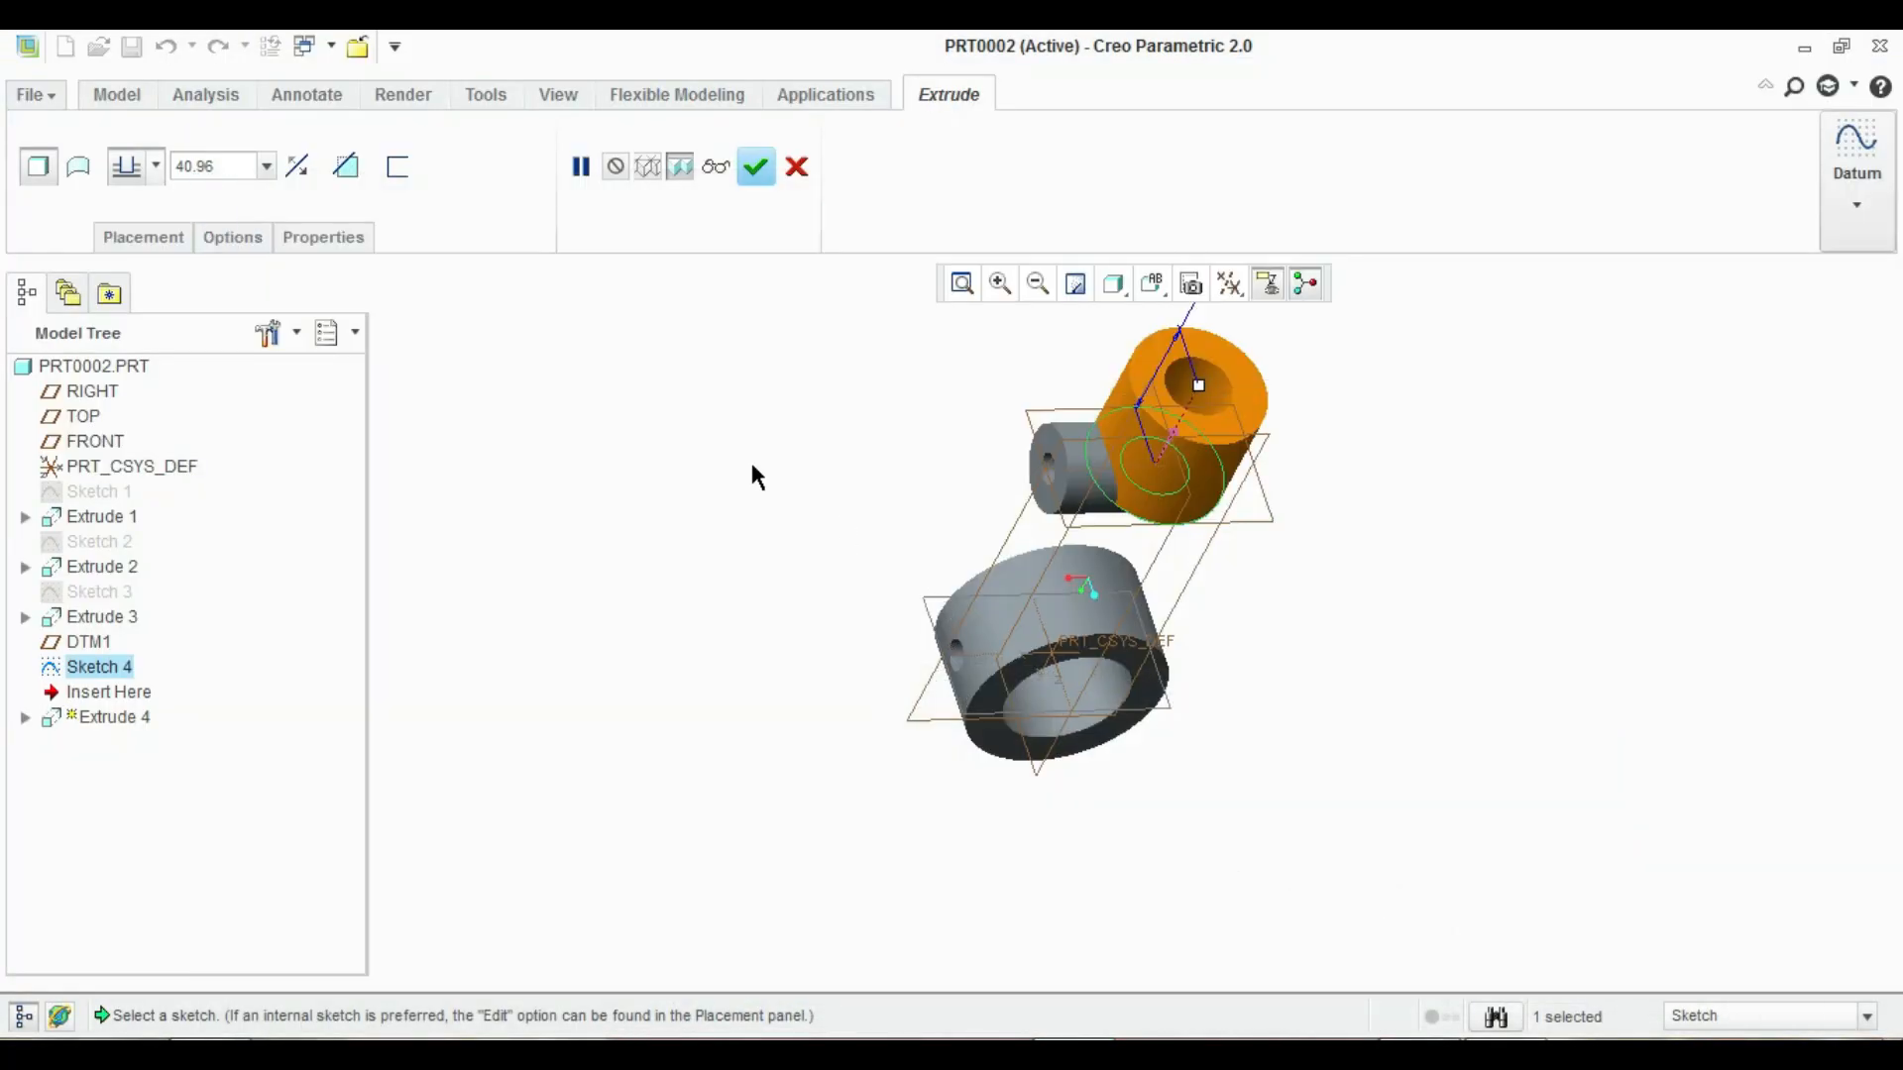
double_click(230, 166)
type("59")
key("Return")
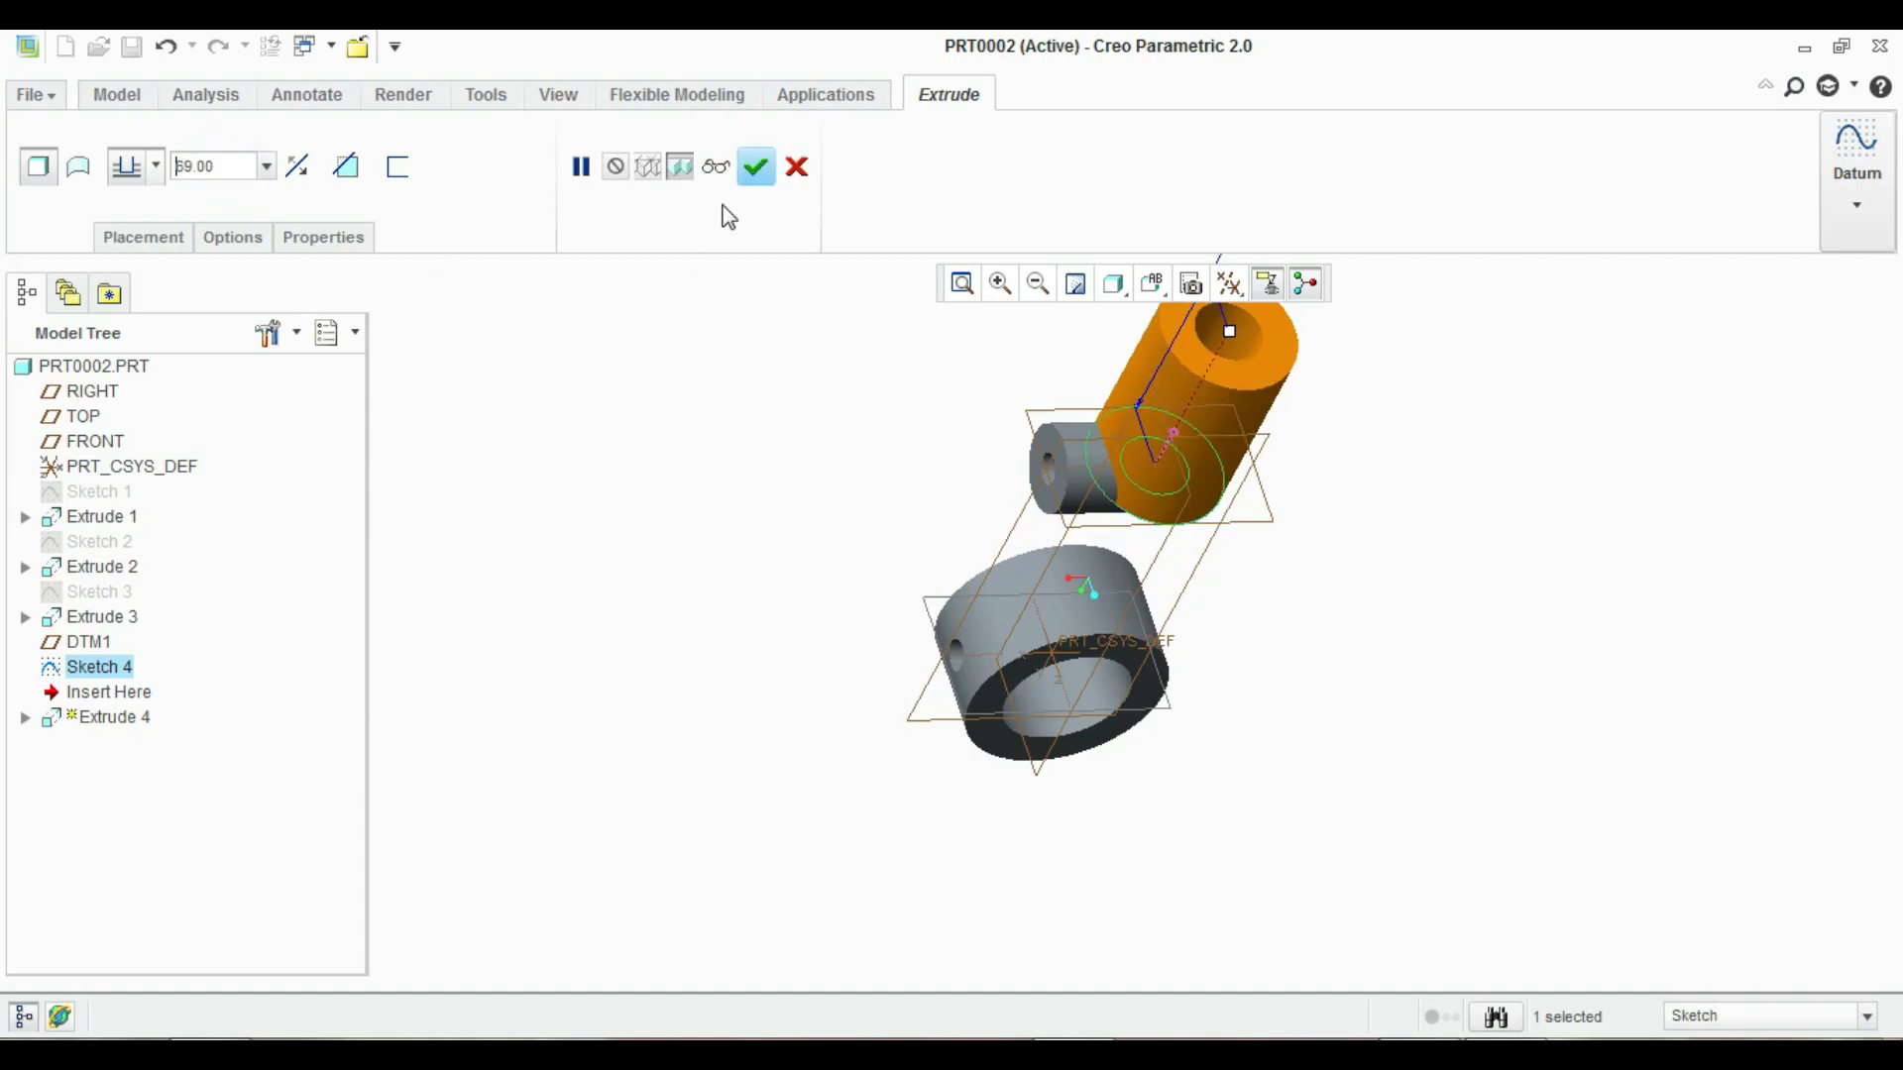
left_click(757, 167)
Start a new sketch on the FRONT plane and orient the view parallel to the sketch plane
middle_click_drag(714, 555, 760, 472)
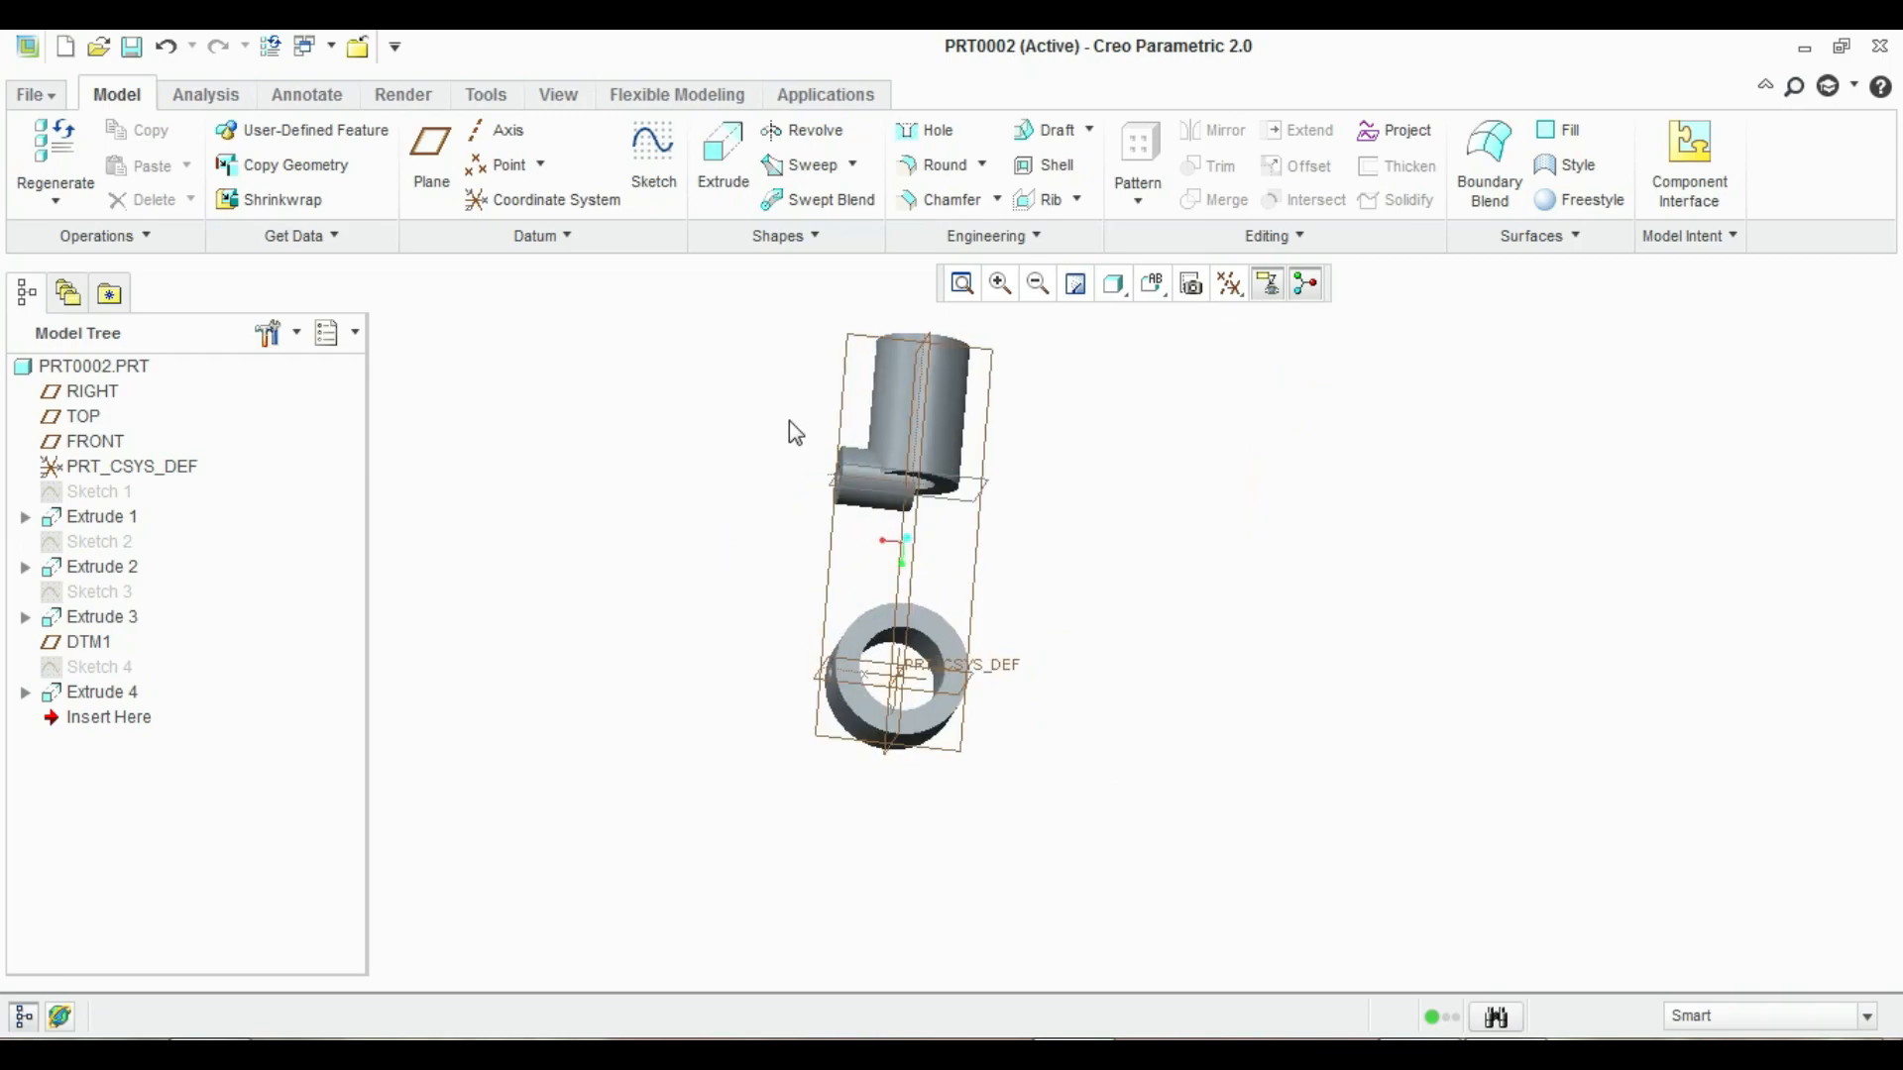
left_click(991, 406)
middle_click_drag(1021, 585, 988, 566)
left_click(652, 153)
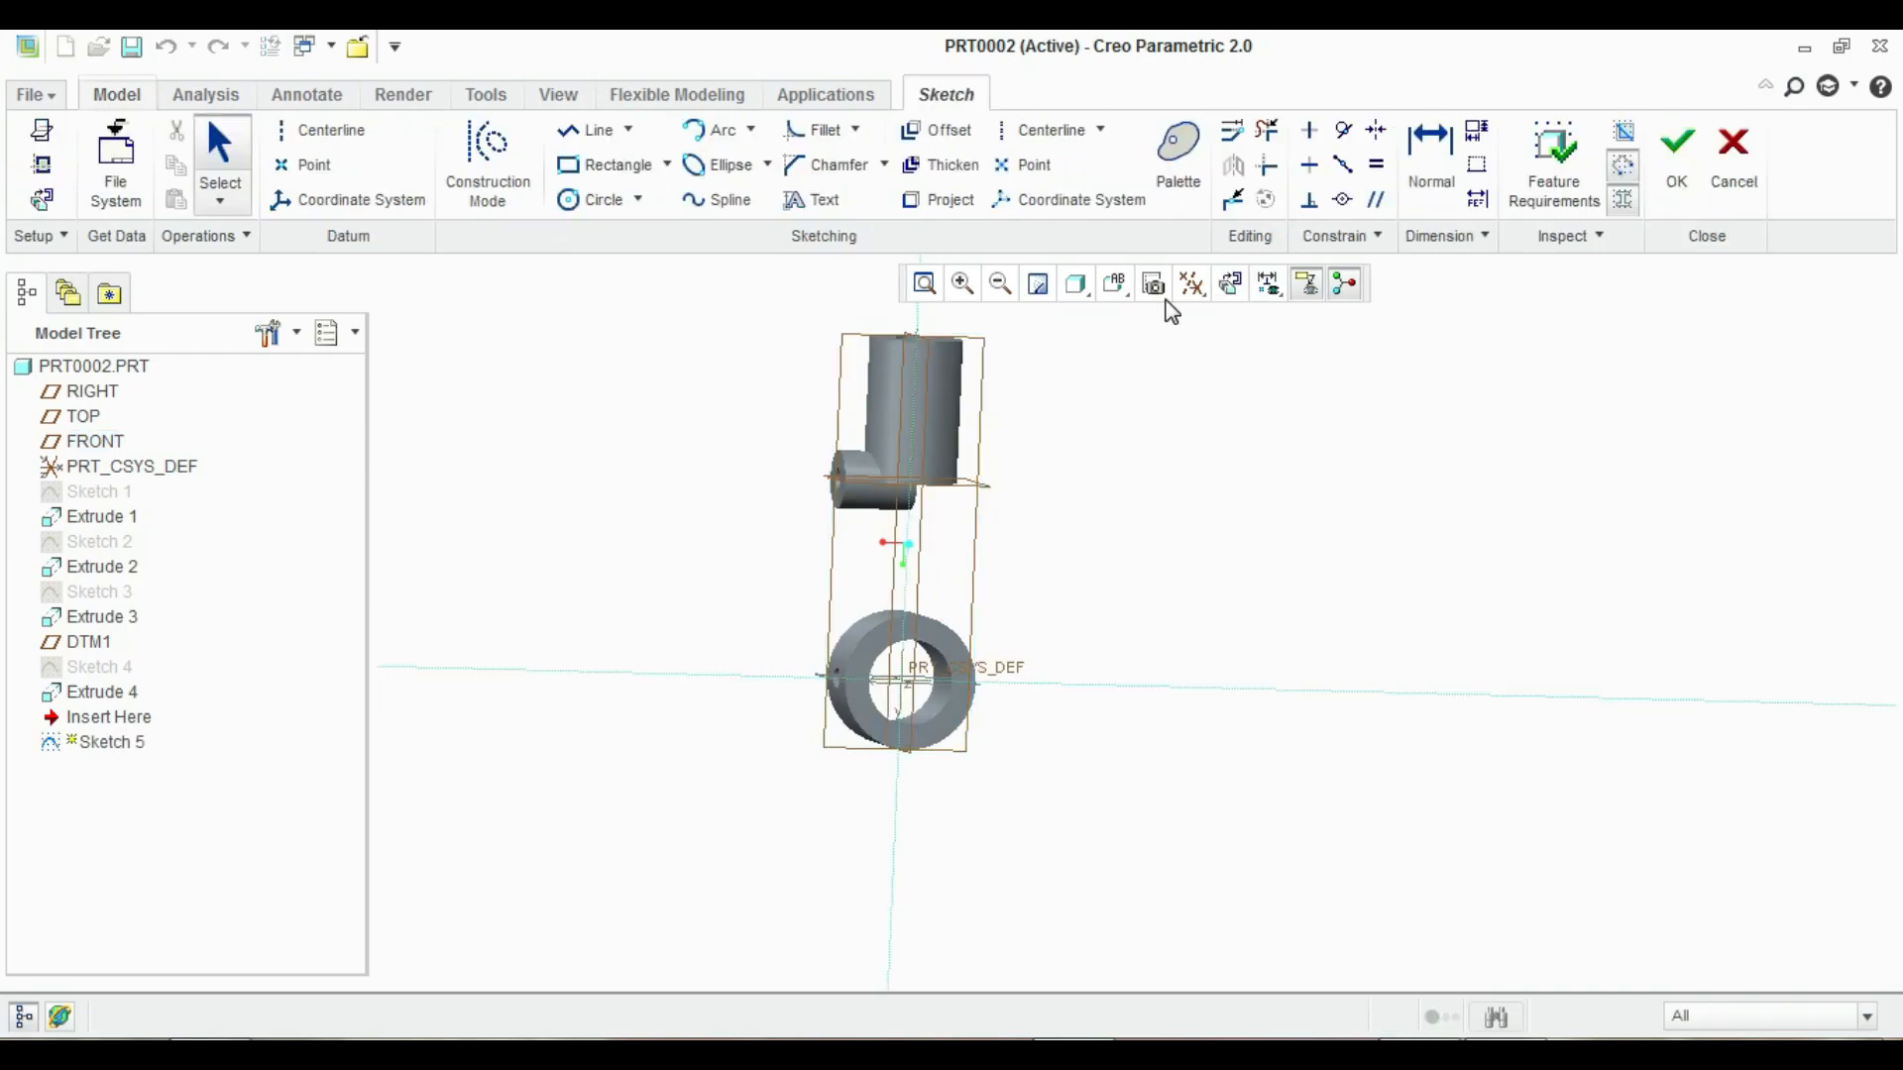
left_click(1228, 285)
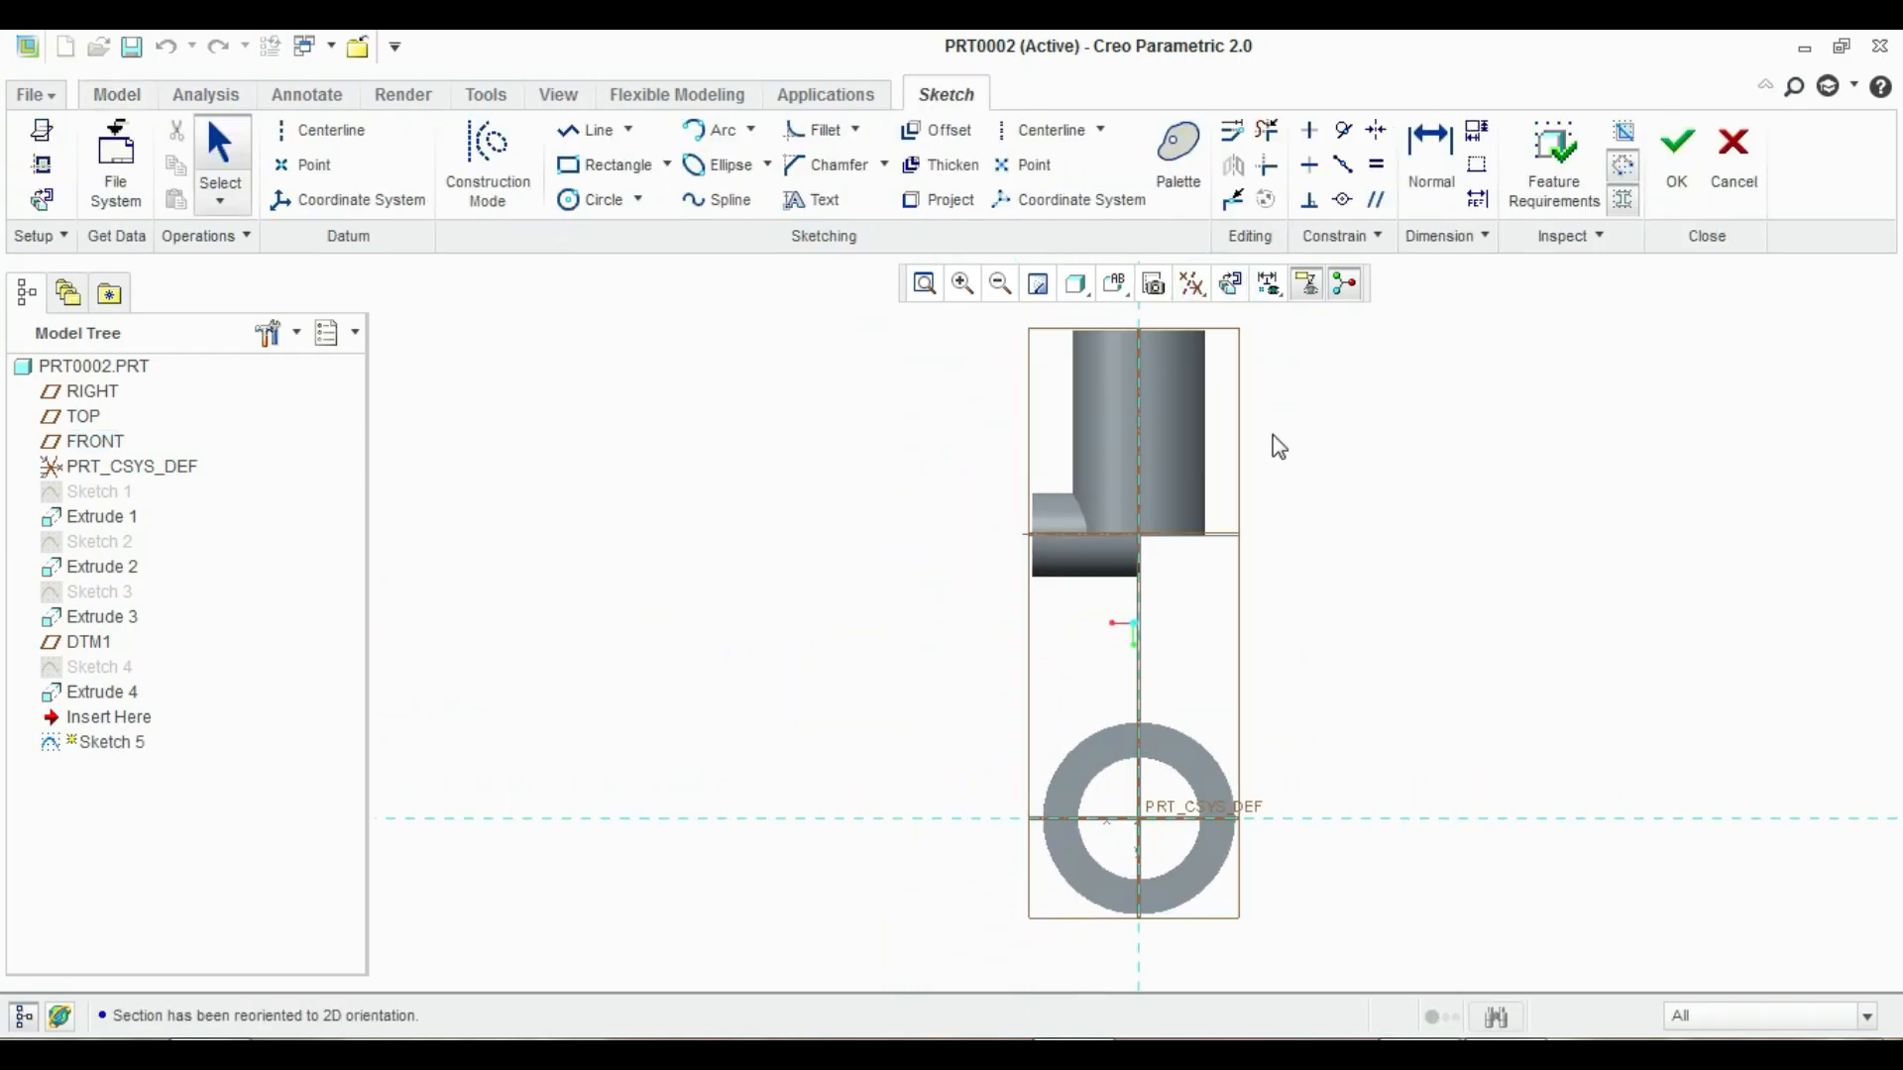
left_click(41, 165)
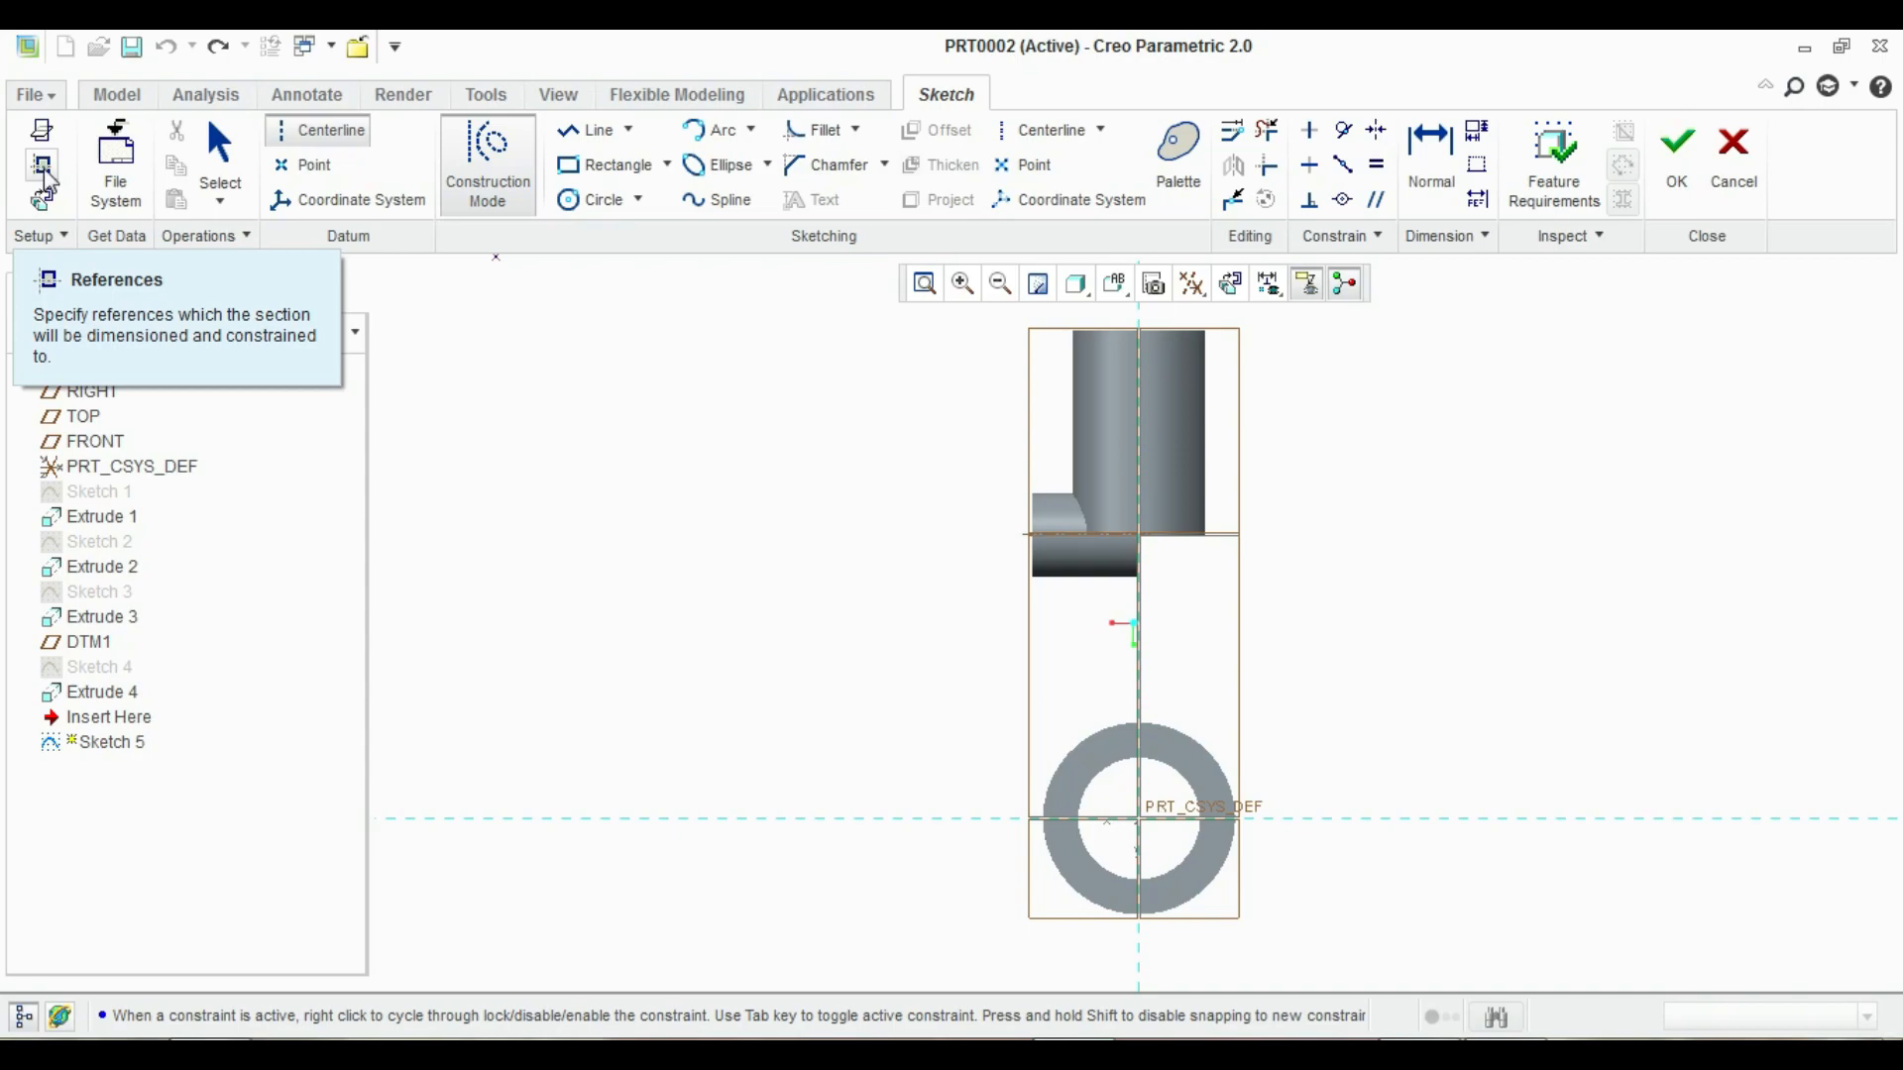
left_click(1179, 536)
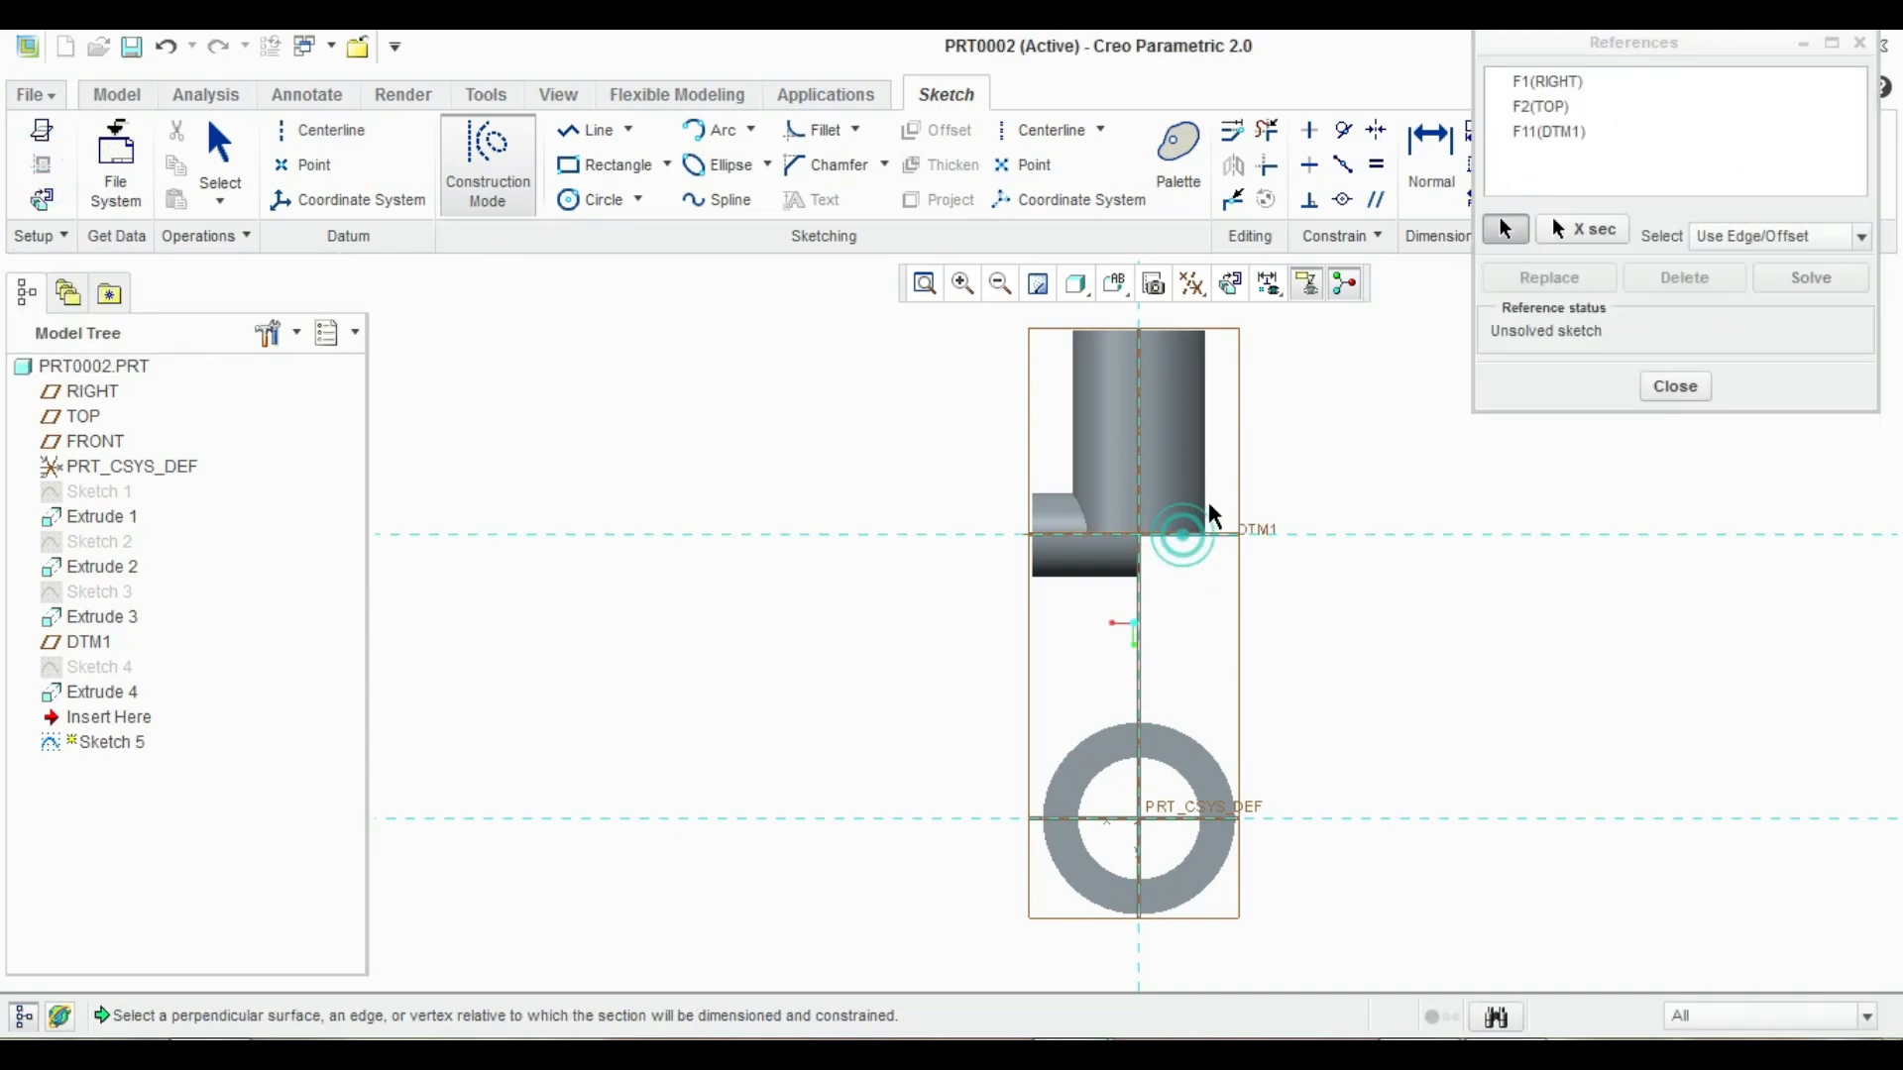
left_click(1209, 489)
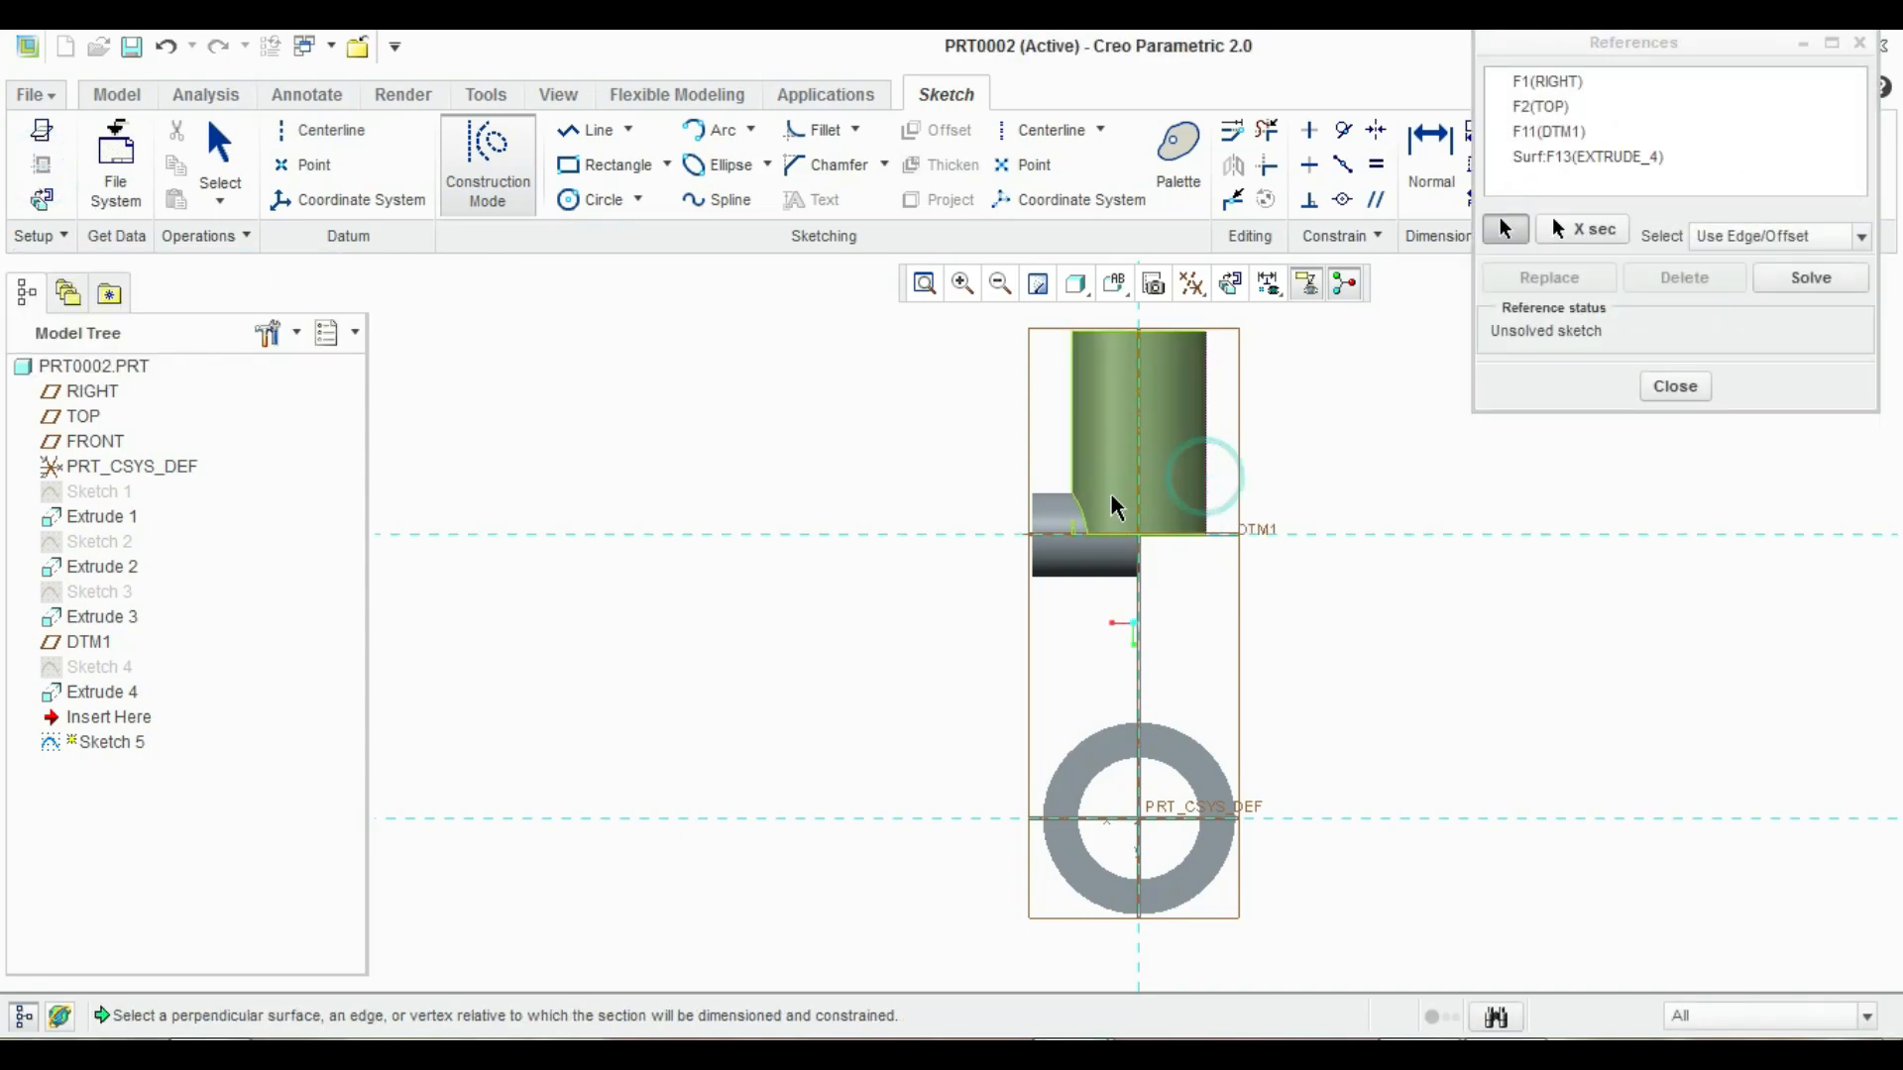
left_click(1071, 447)
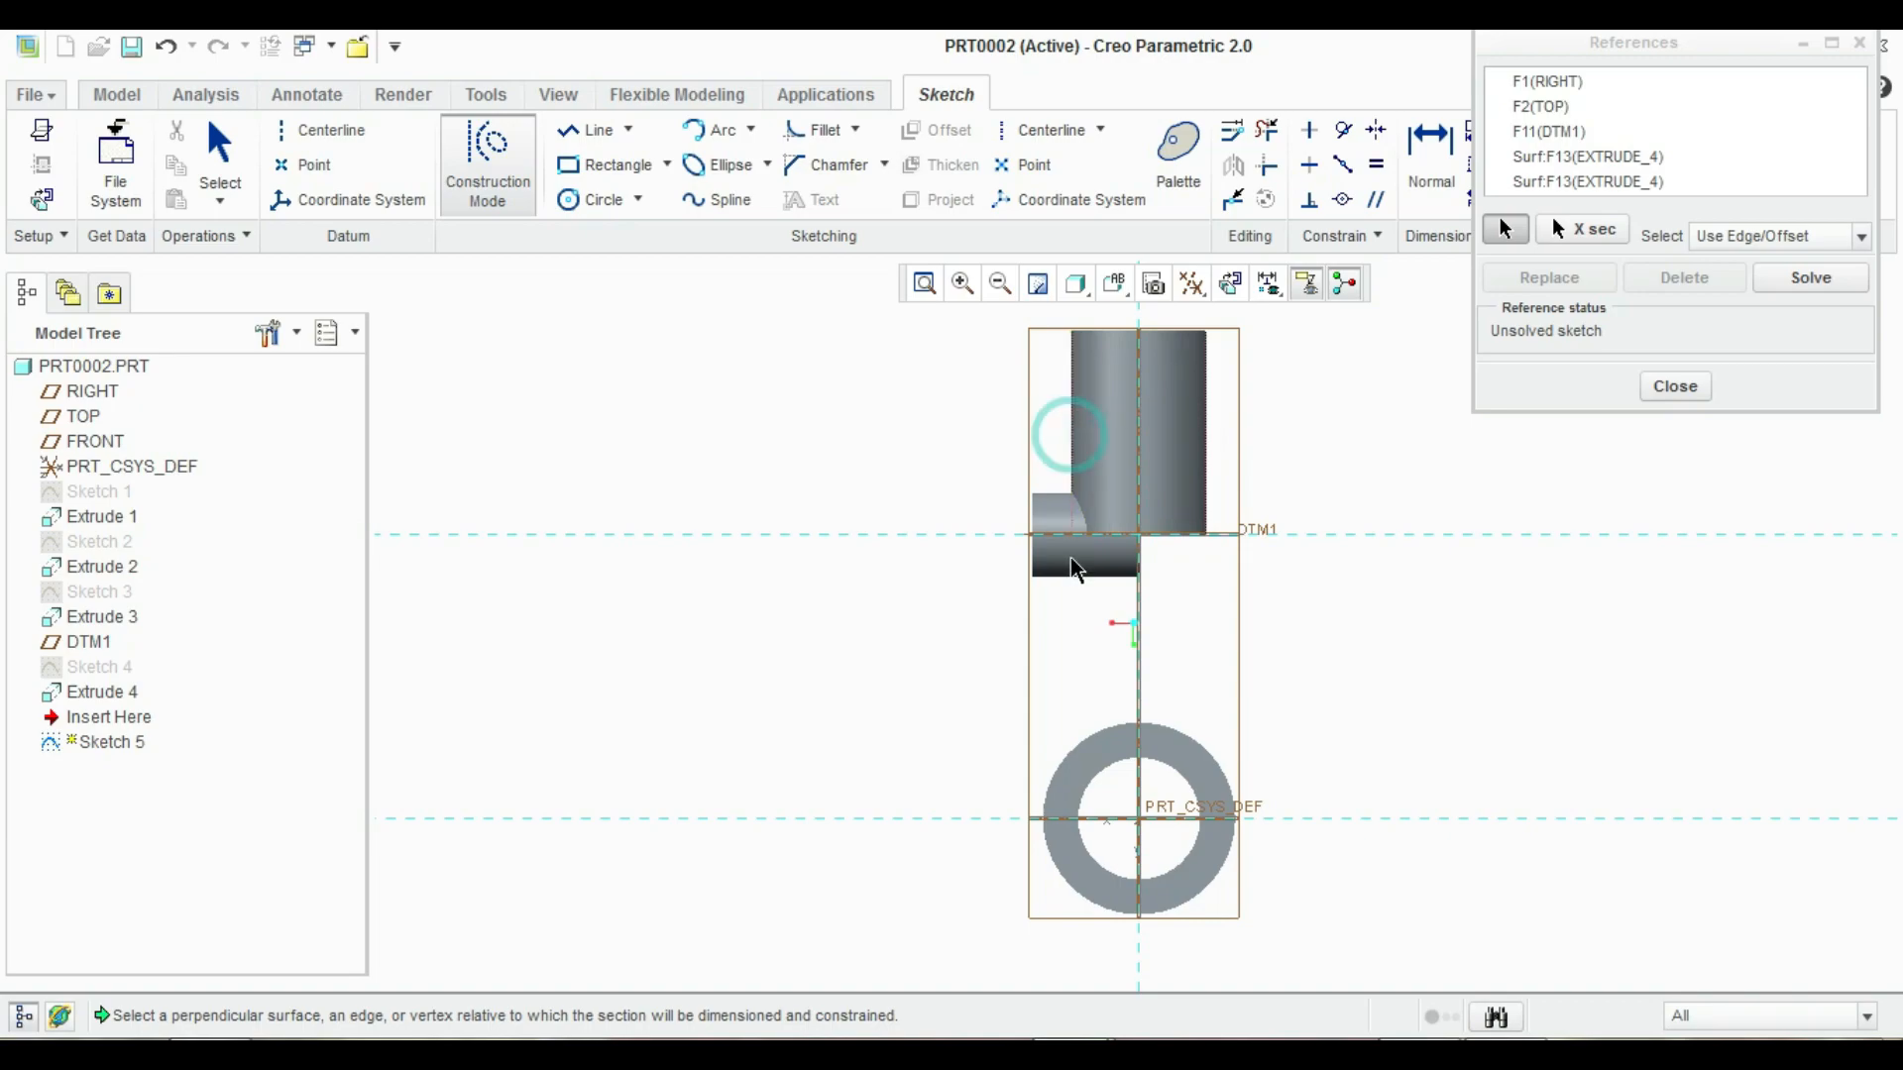
left_click(1047, 499)
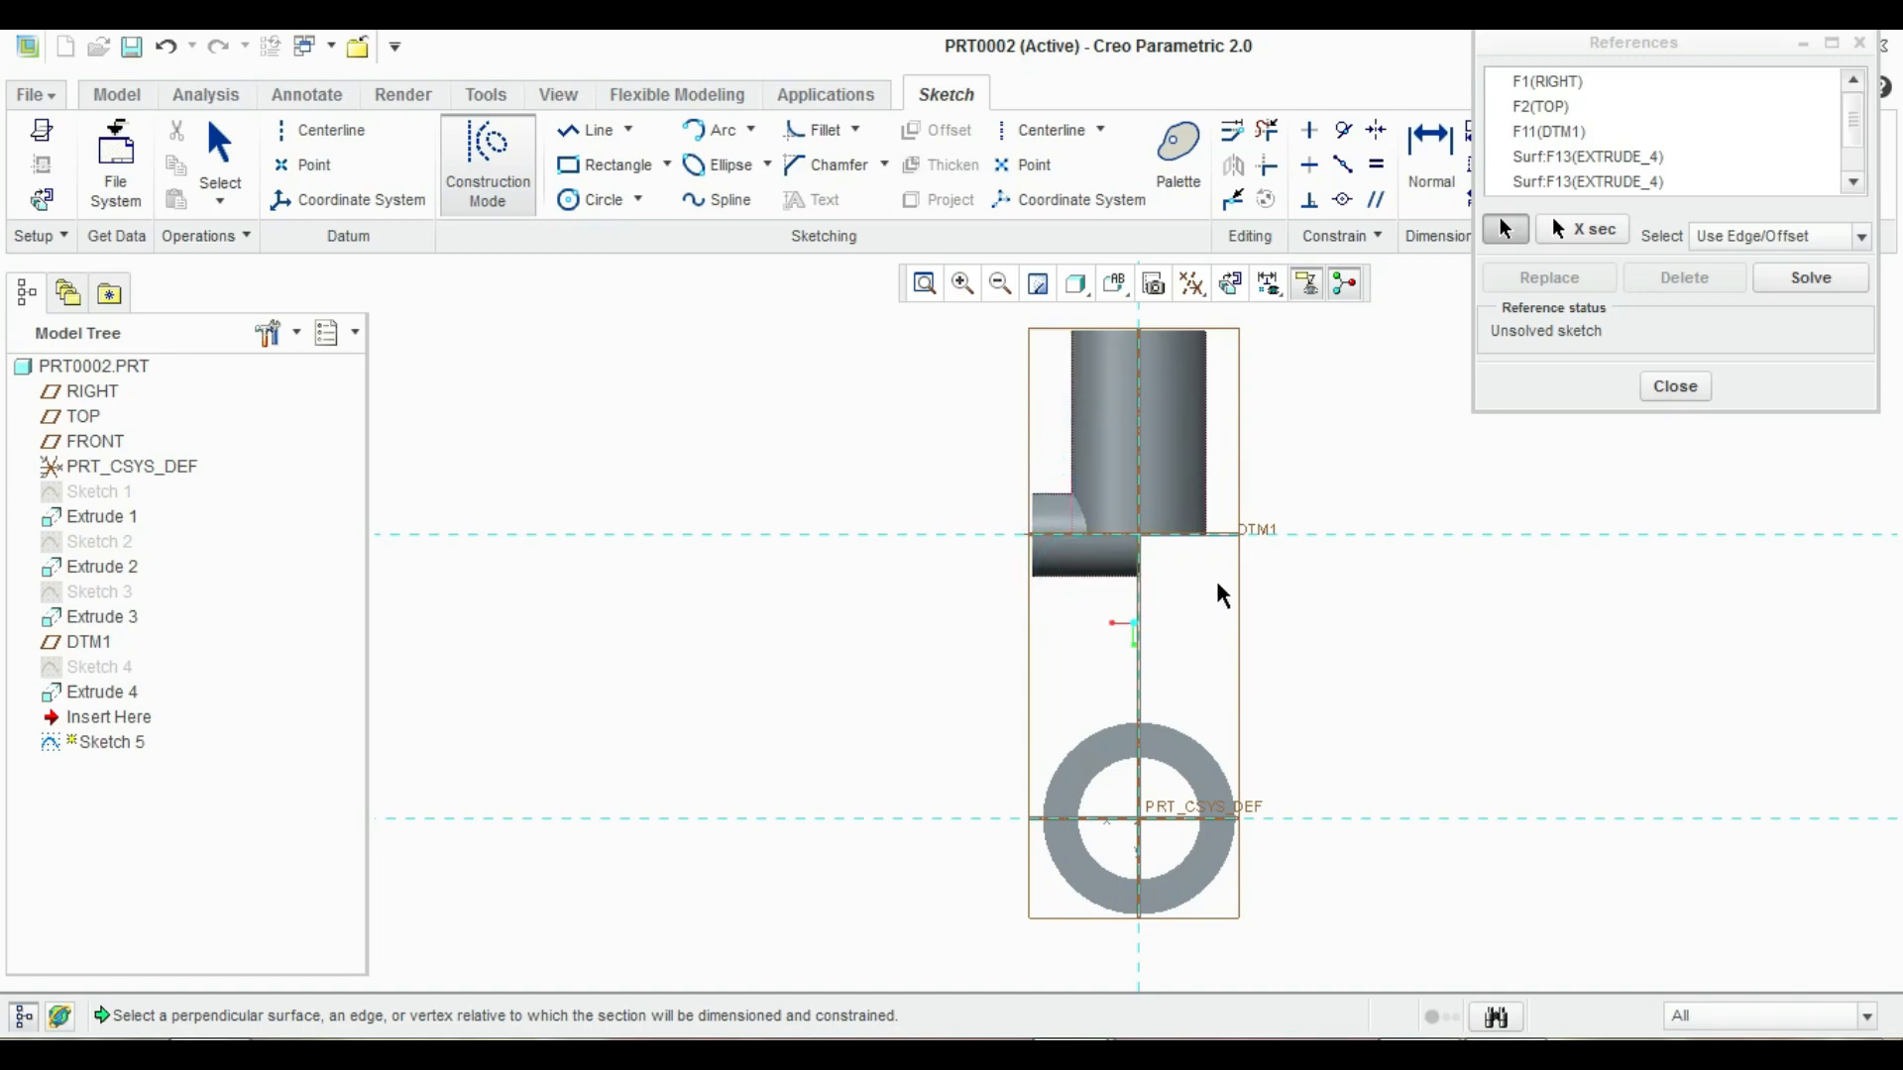
left_click(1675, 386)
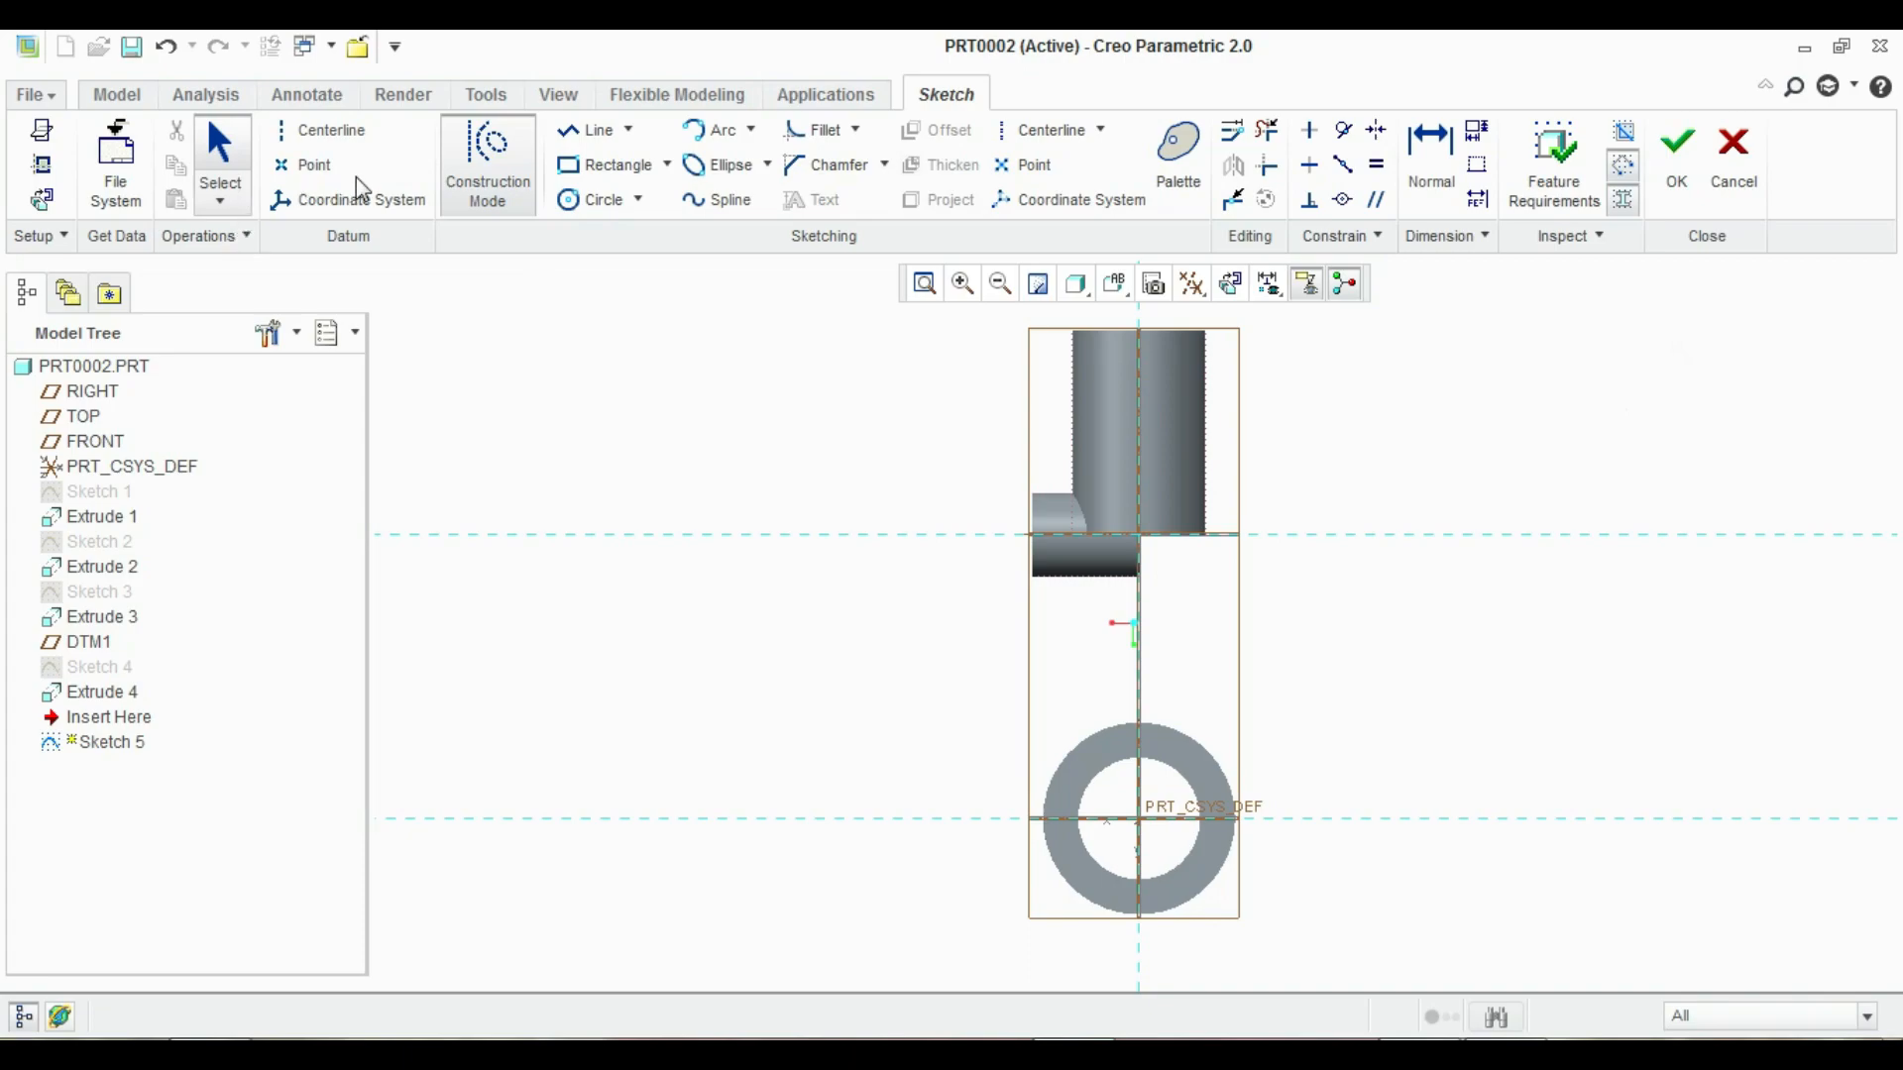
left_click(337, 131)
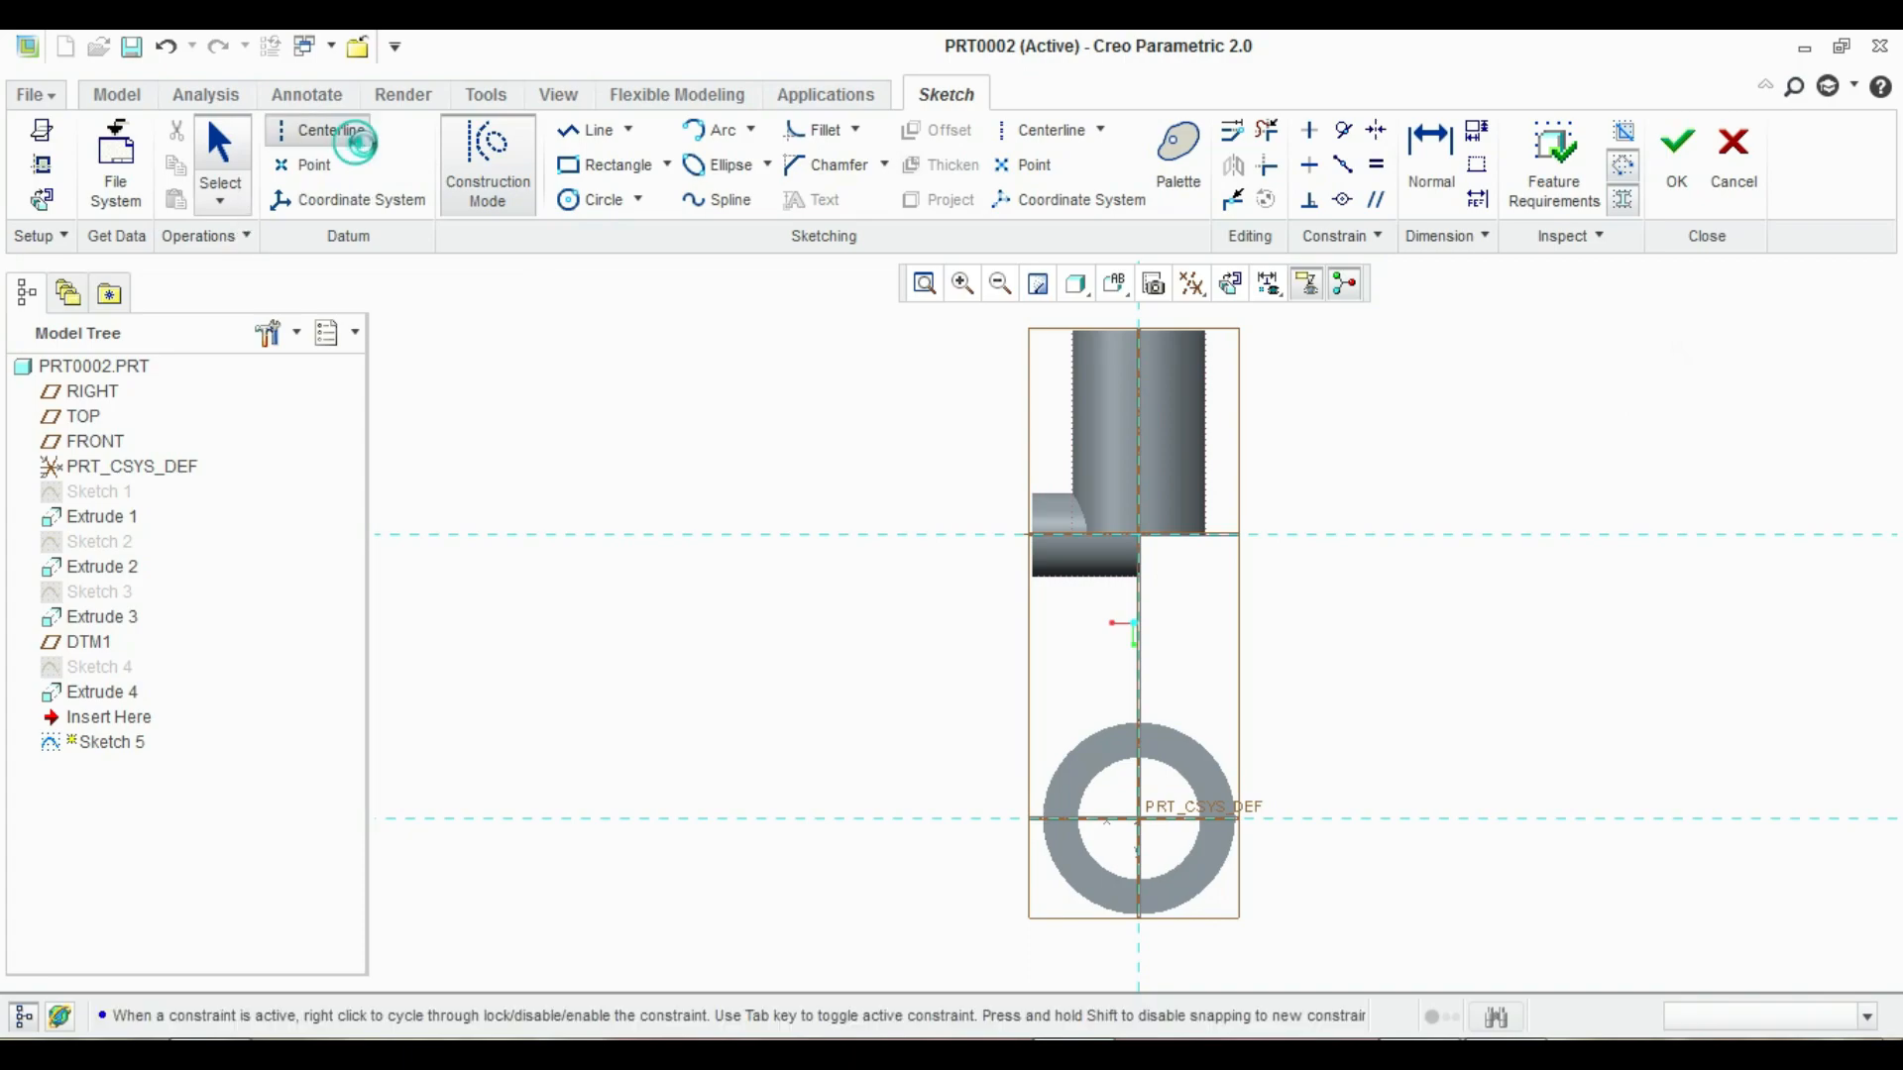
left_click(1371, 536)
left_click(1139, 473)
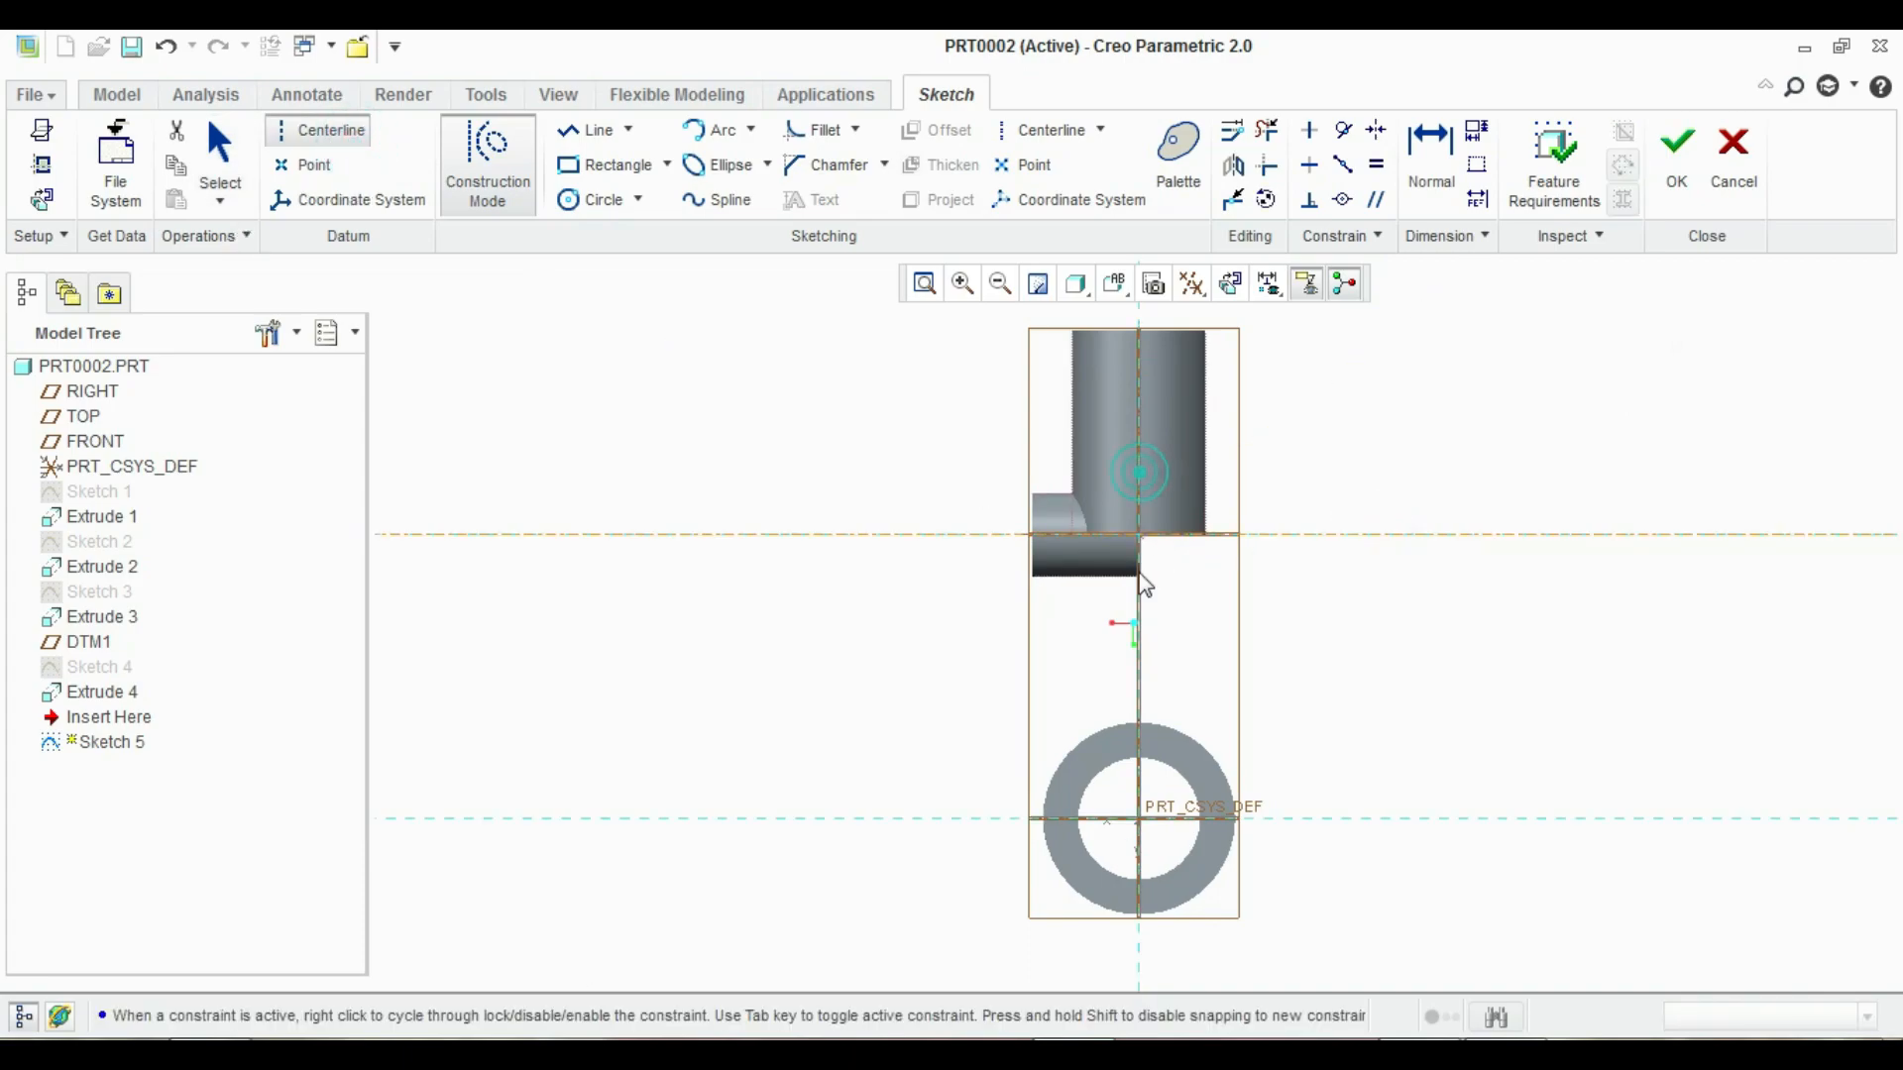
left_click(1139, 634)
middle_click(1463, 477)
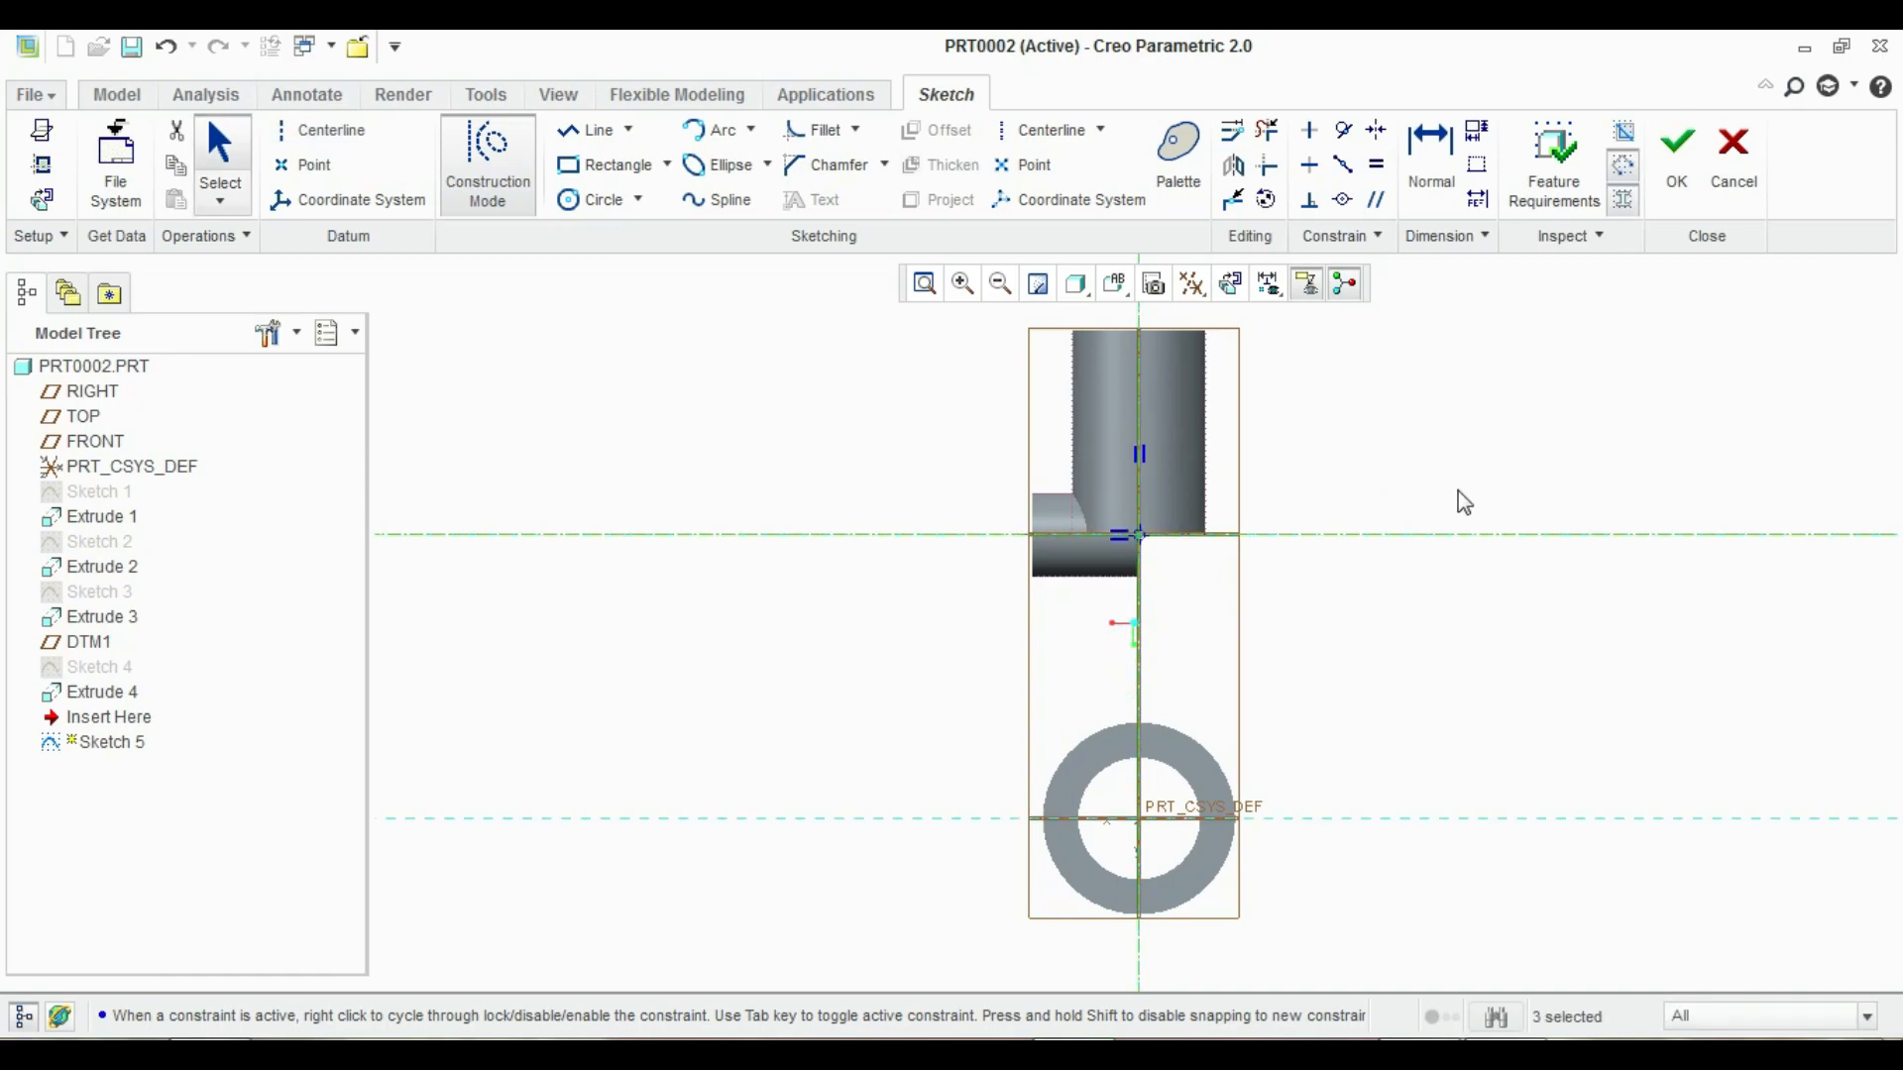
Add the datum plane DTM1 and the axis of the large vertical cylinder as sketch references
left_click(41, 165)
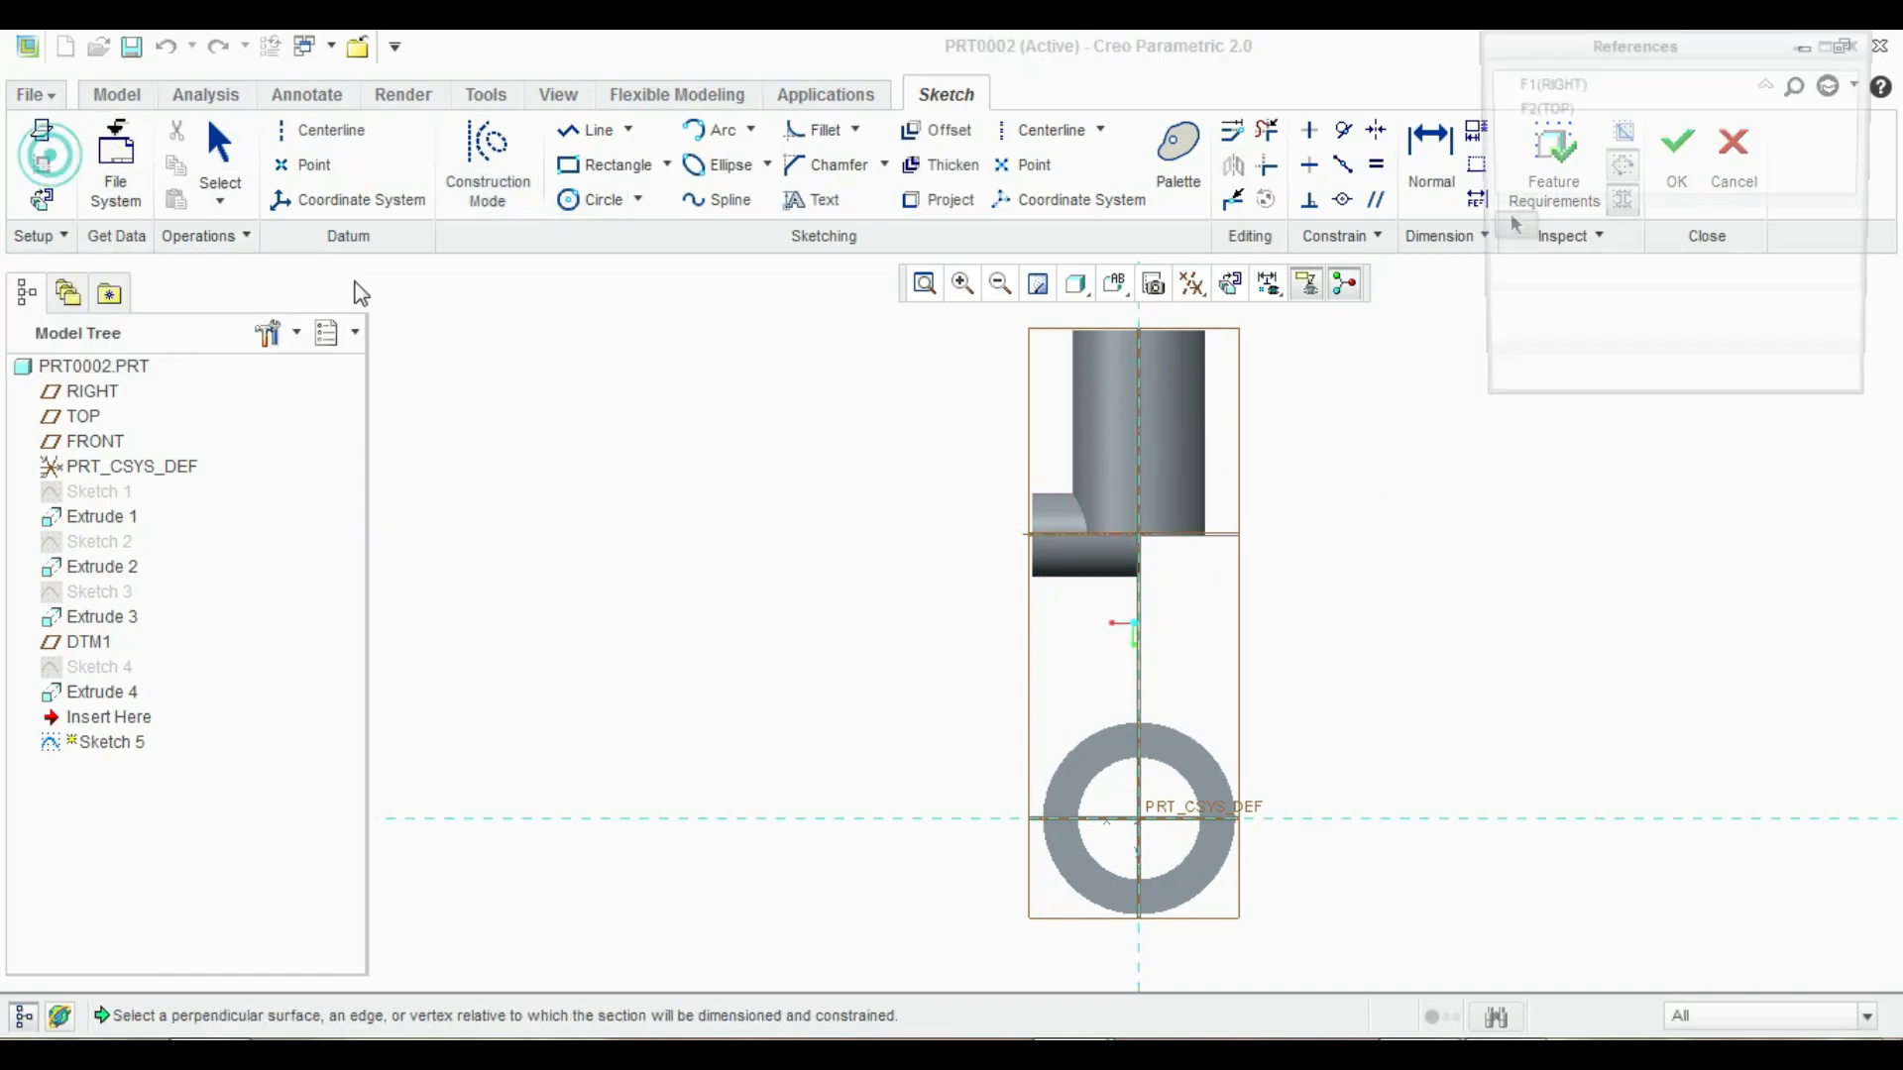
left_click(1172, 540)
left_click(1138, 493)
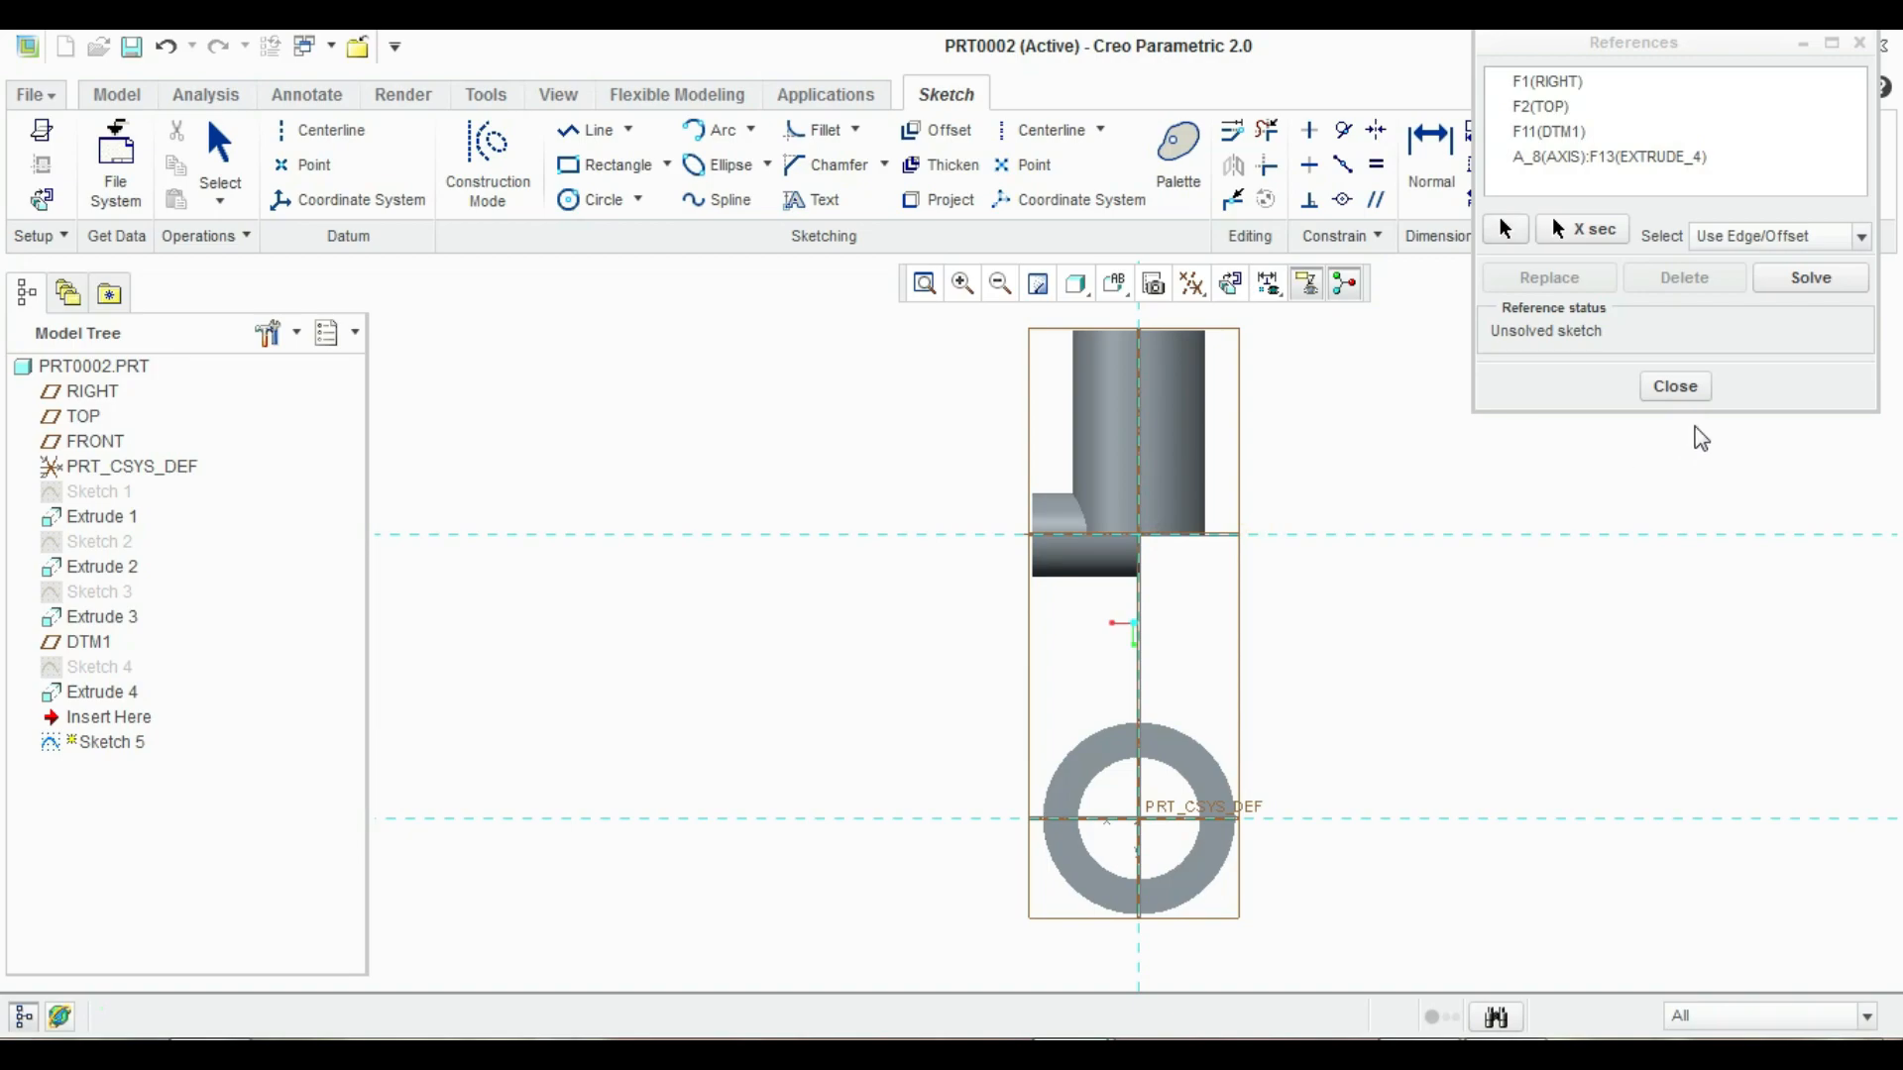
left_click(1675, 387)
Sketch two concentric circles, about 60 and 46 in diameter, centred where DTM1 crosses the large cylinder's axis
left_click(599, 199)
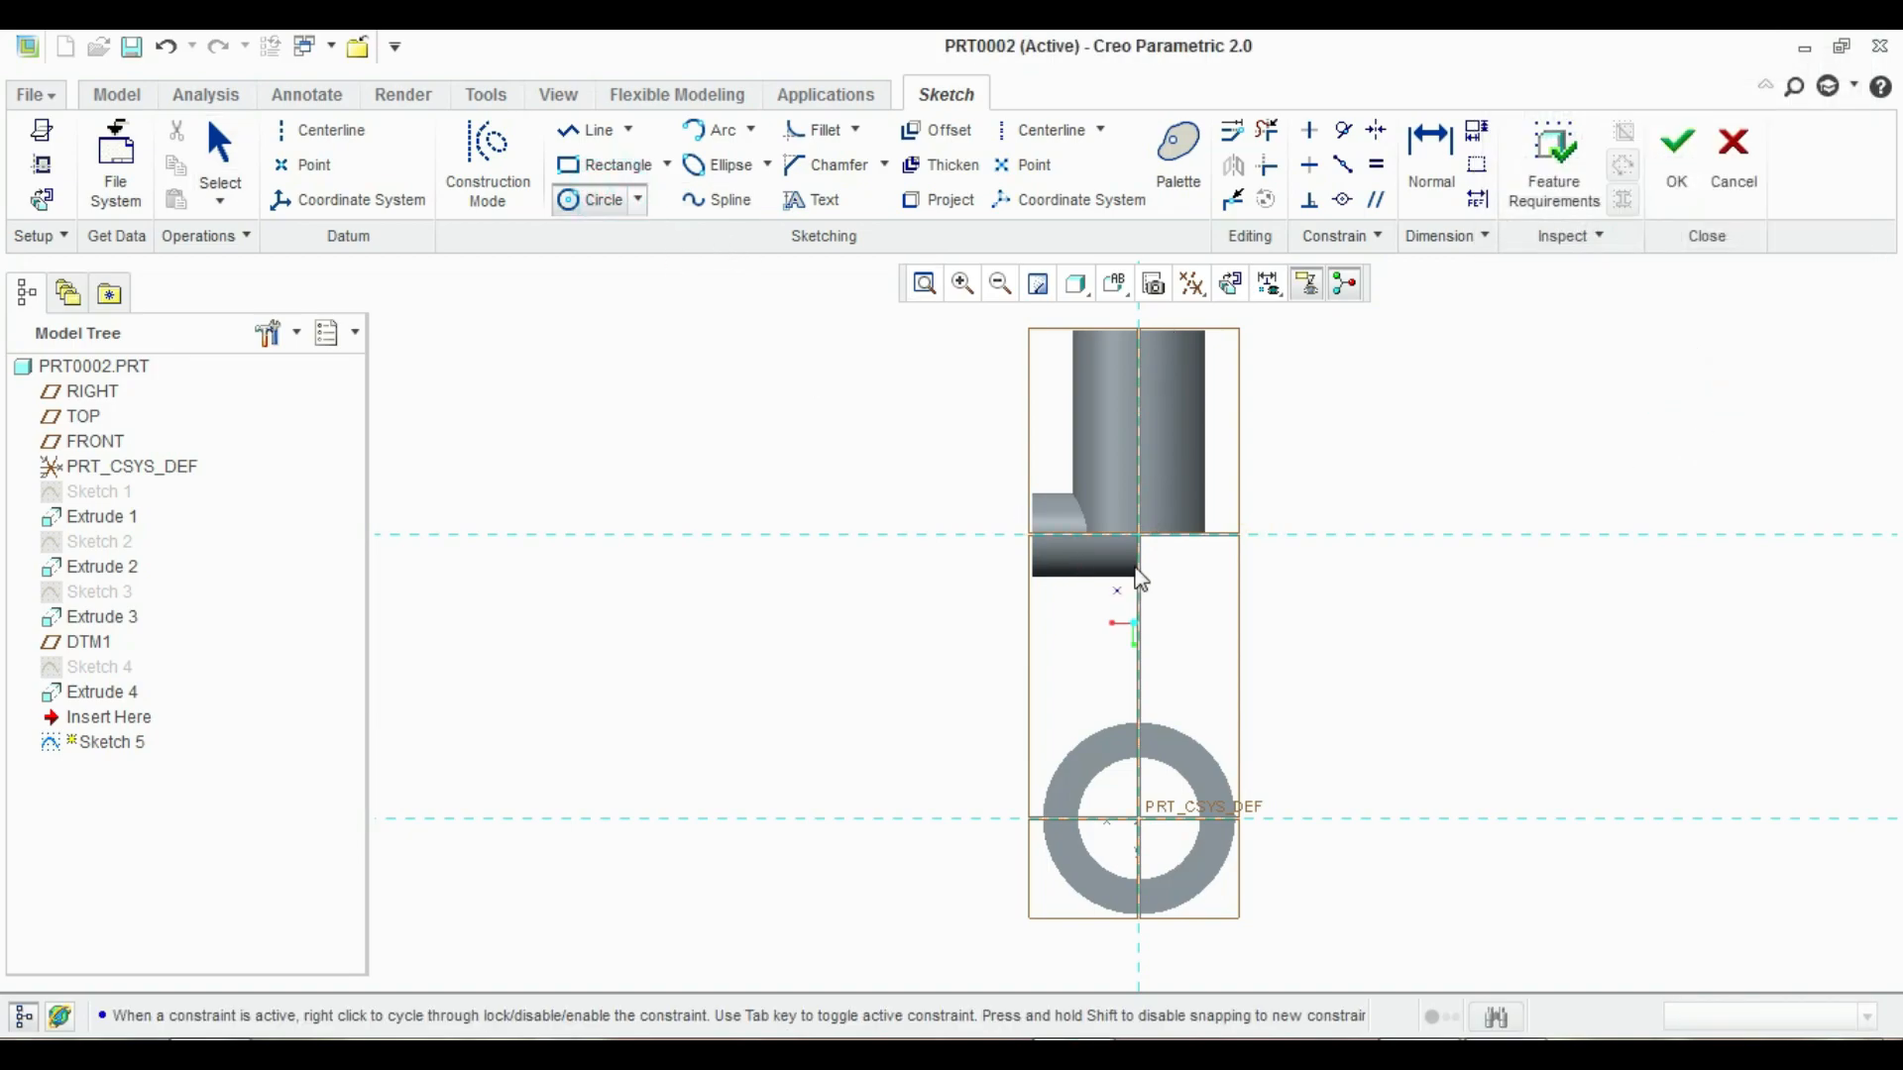
left_click(1140, 535)
left_click(1223, 501)
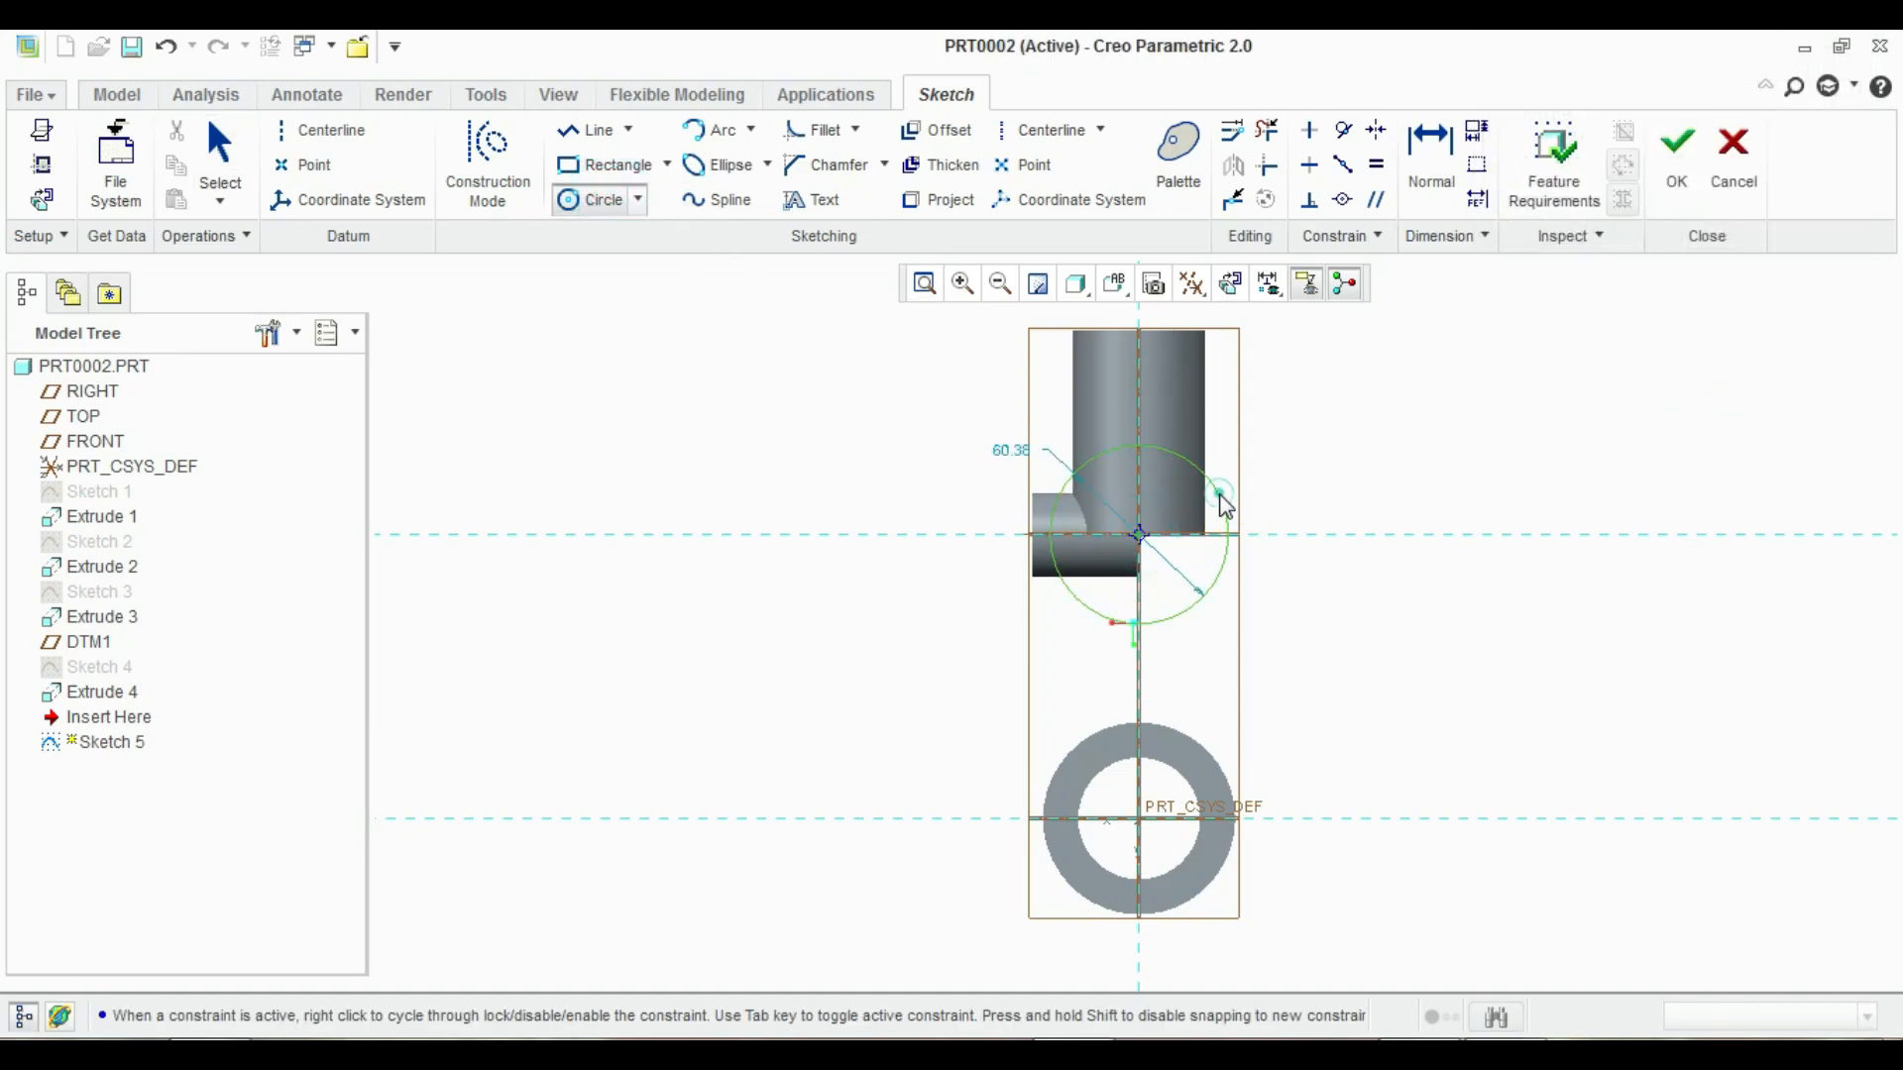
left_click(1487, 1049)
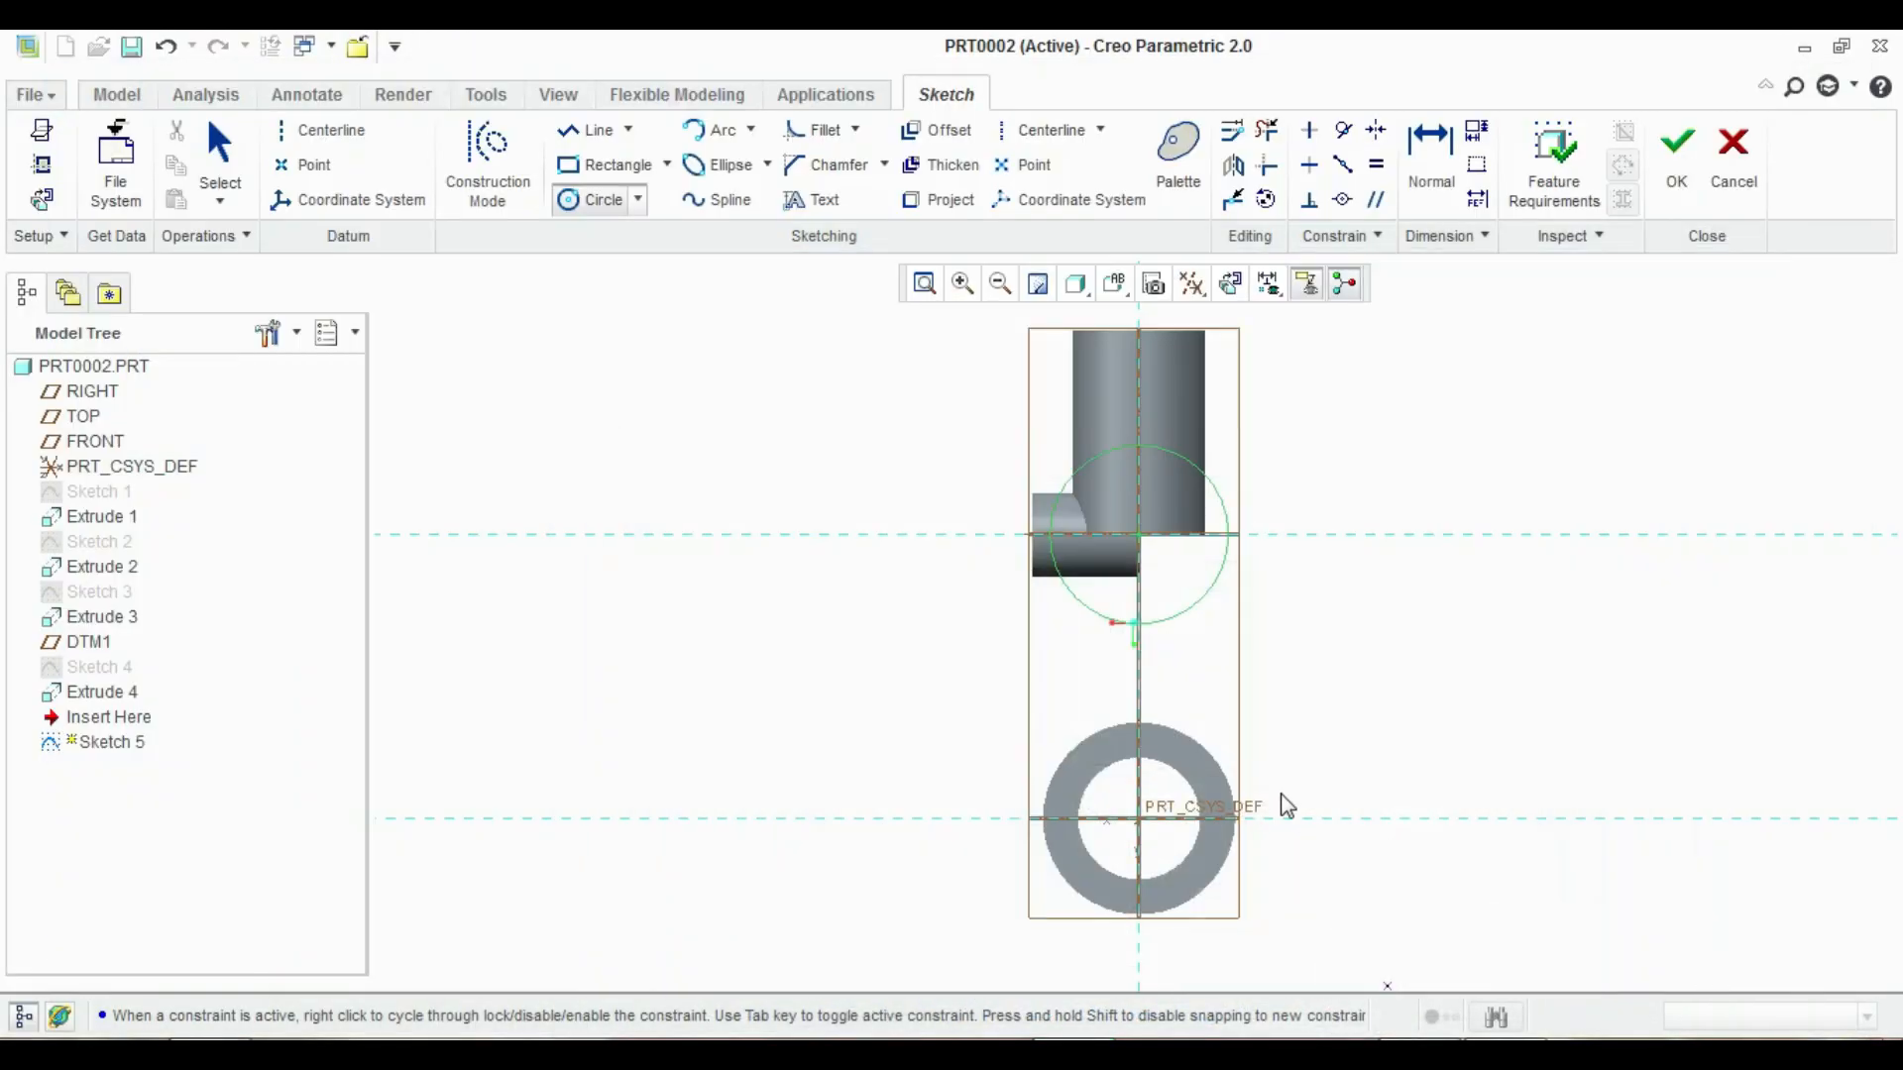
left_click(1145, 539)
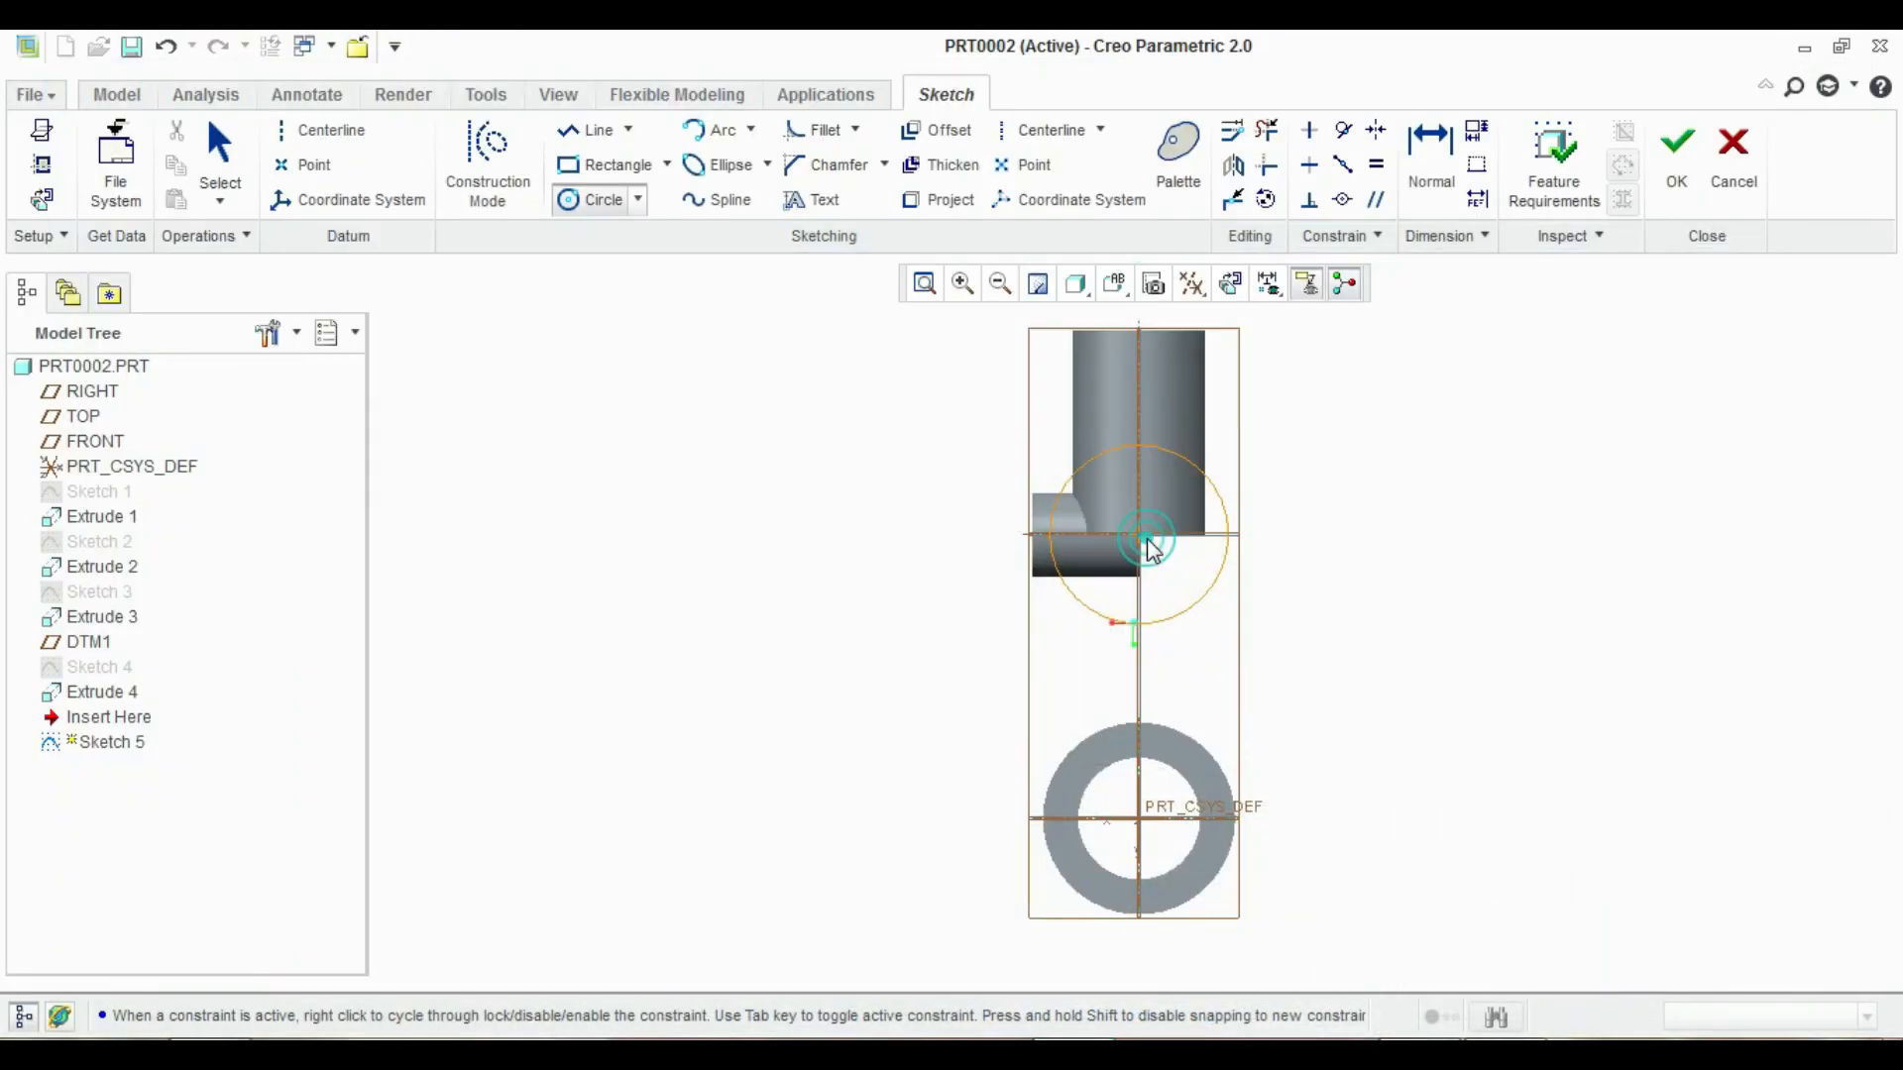
left_click(1186, 584)
middle_click(923, 451)
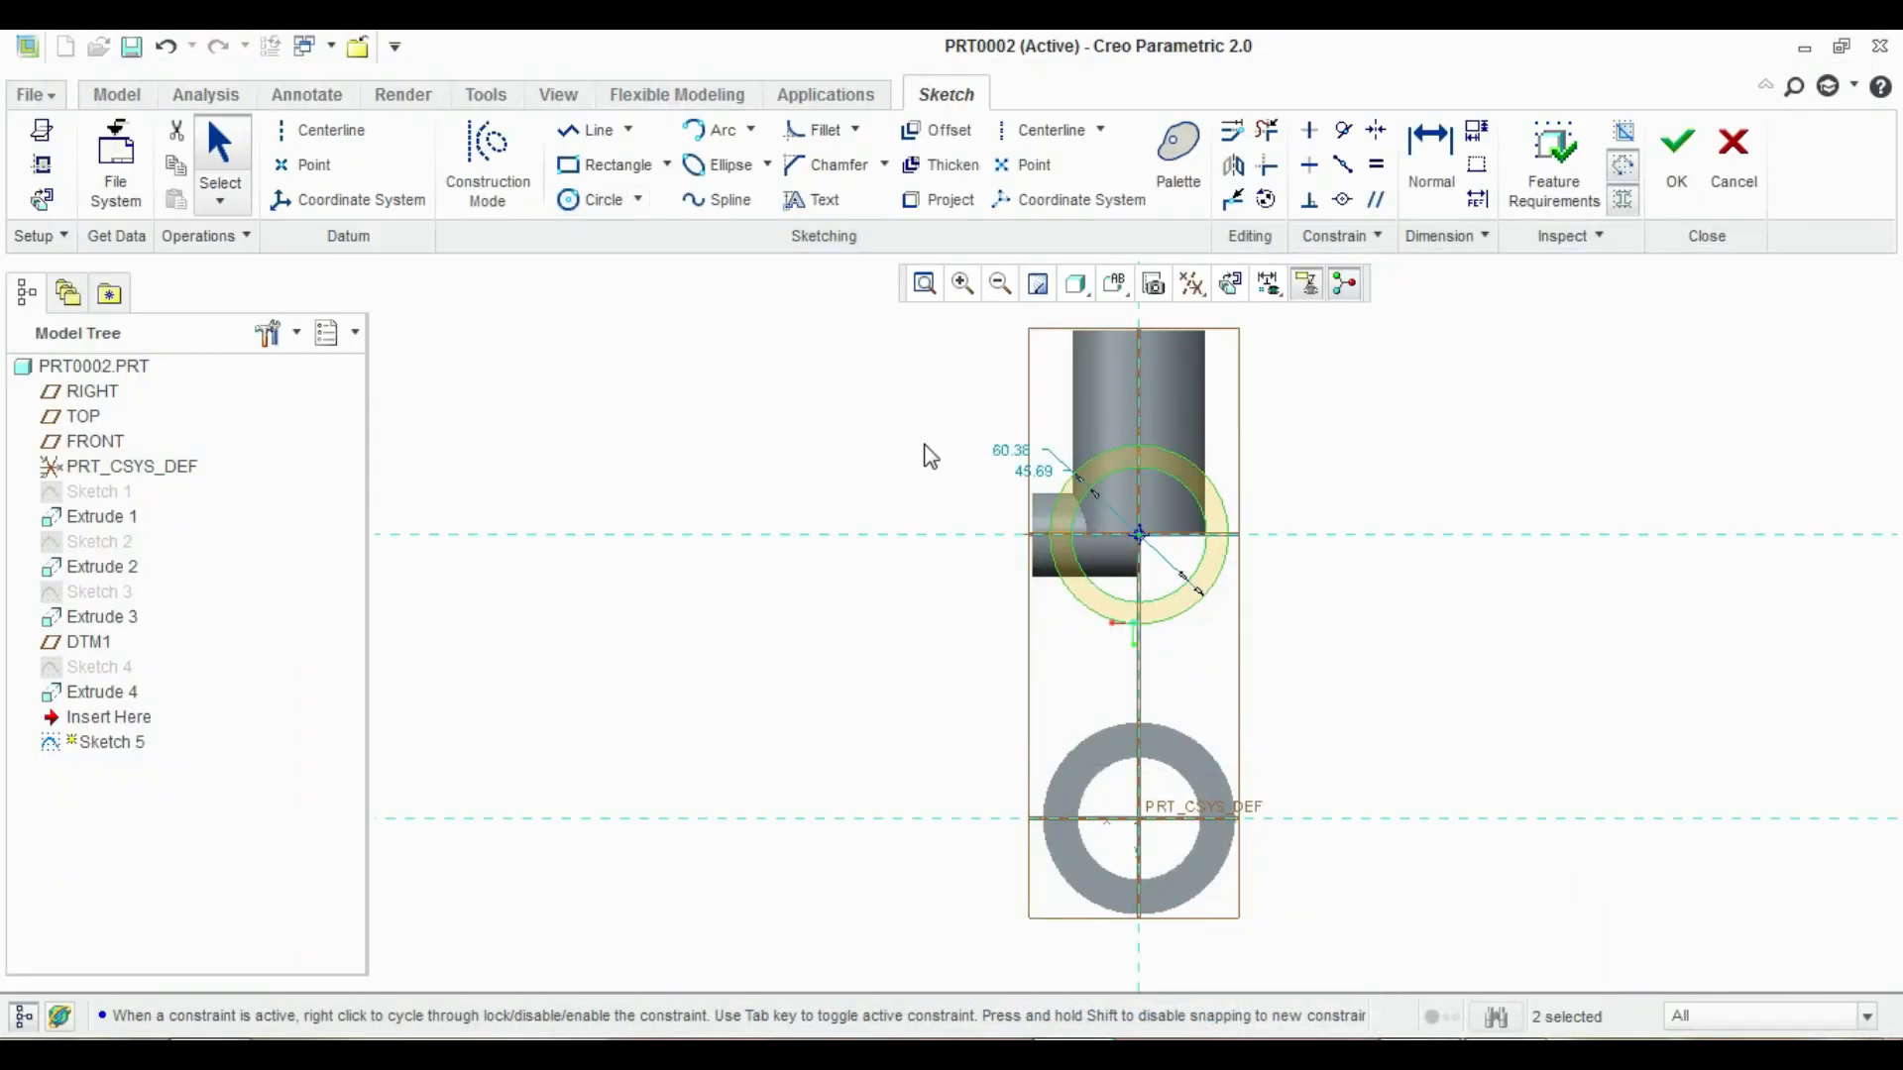
Set the outer circle's diameter to 50 and the inner circle's diameter to 34.9
double_click(1011, 446)
type("50")
key("Return")
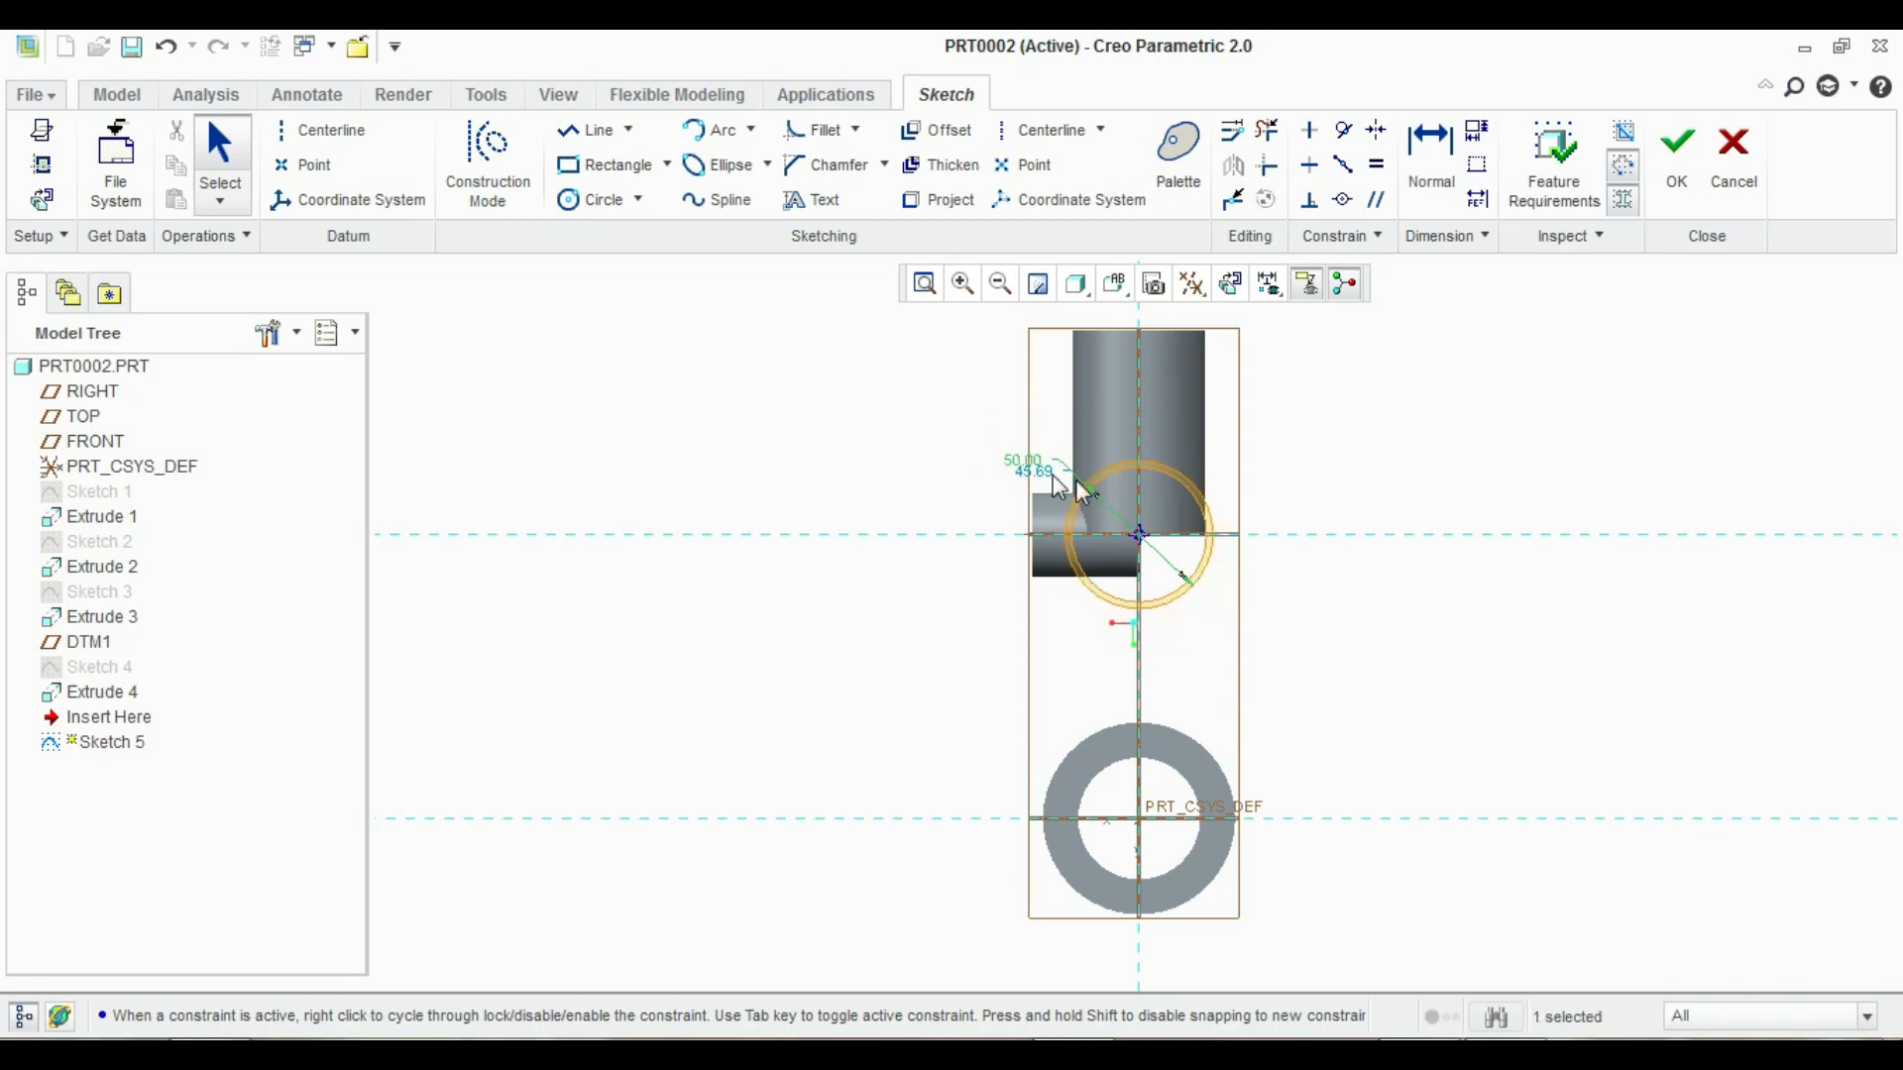
double_click(1038, 474)
type("3")
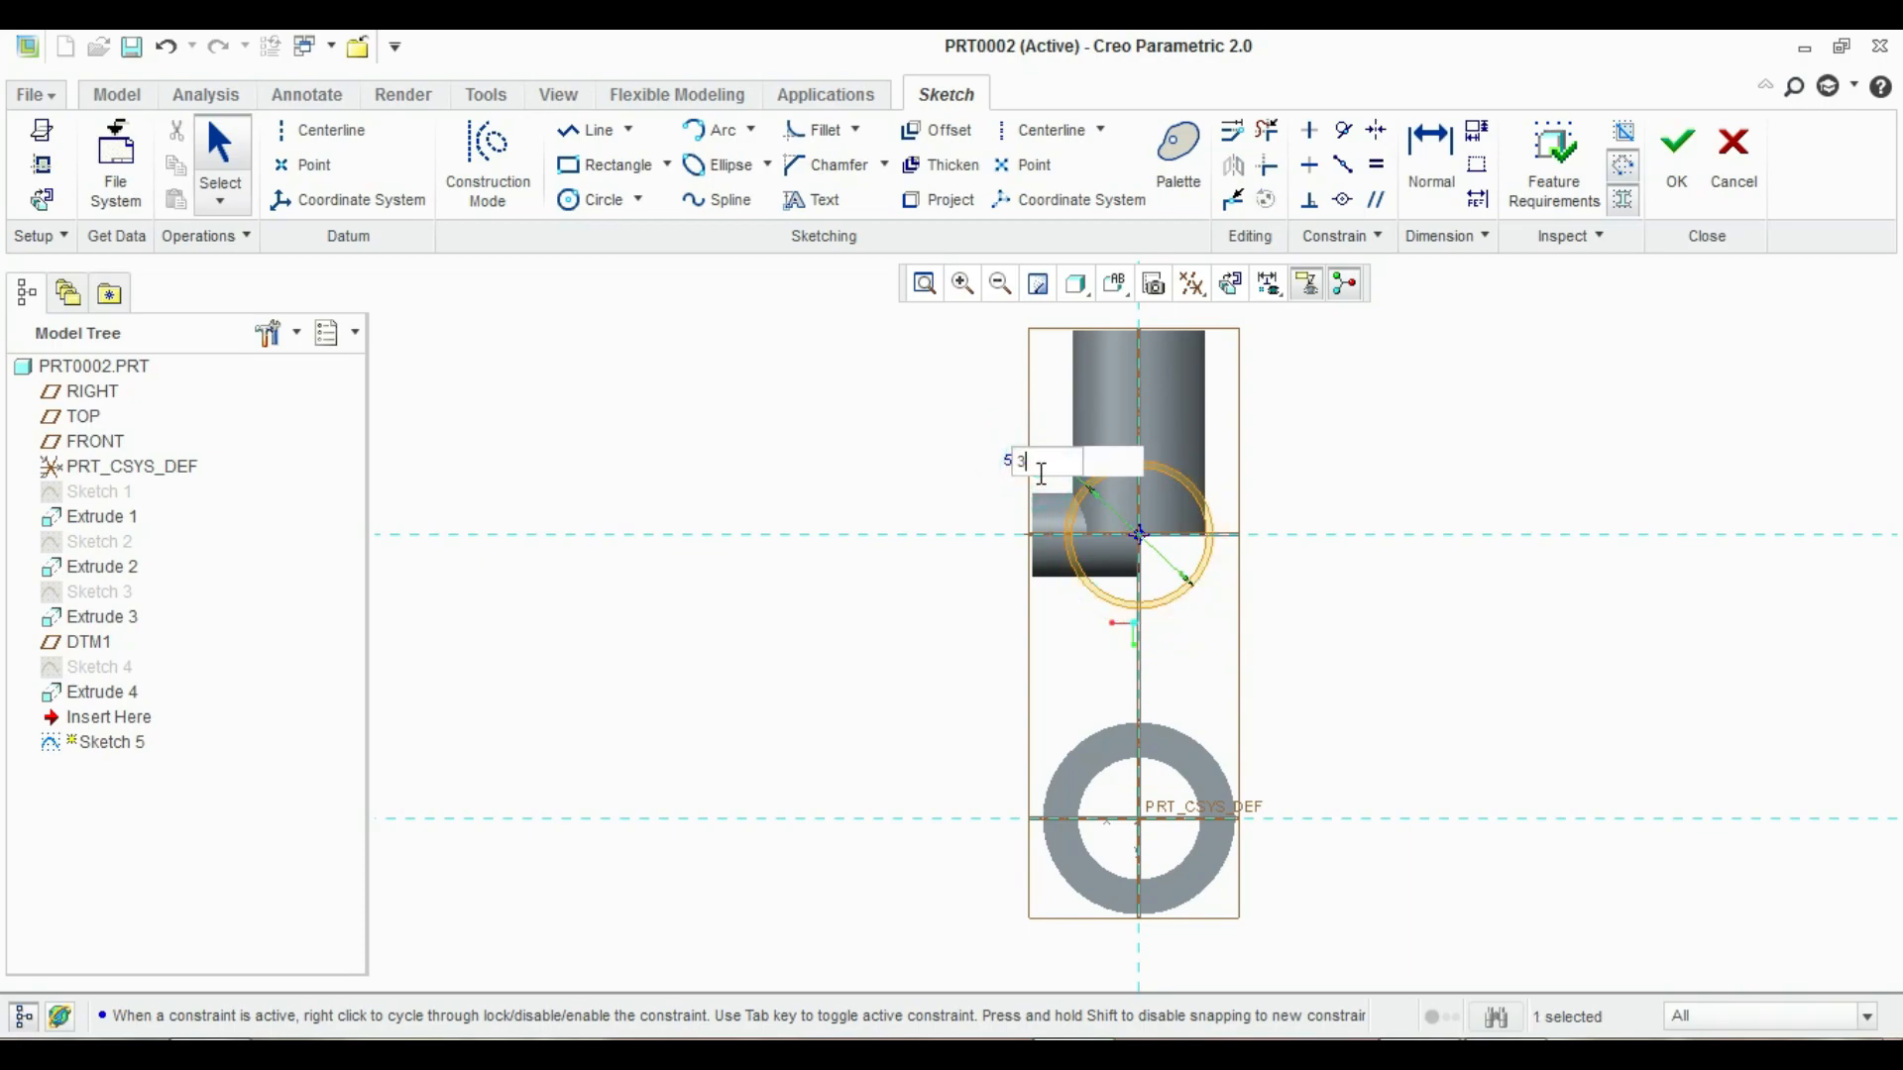
type("4.9")
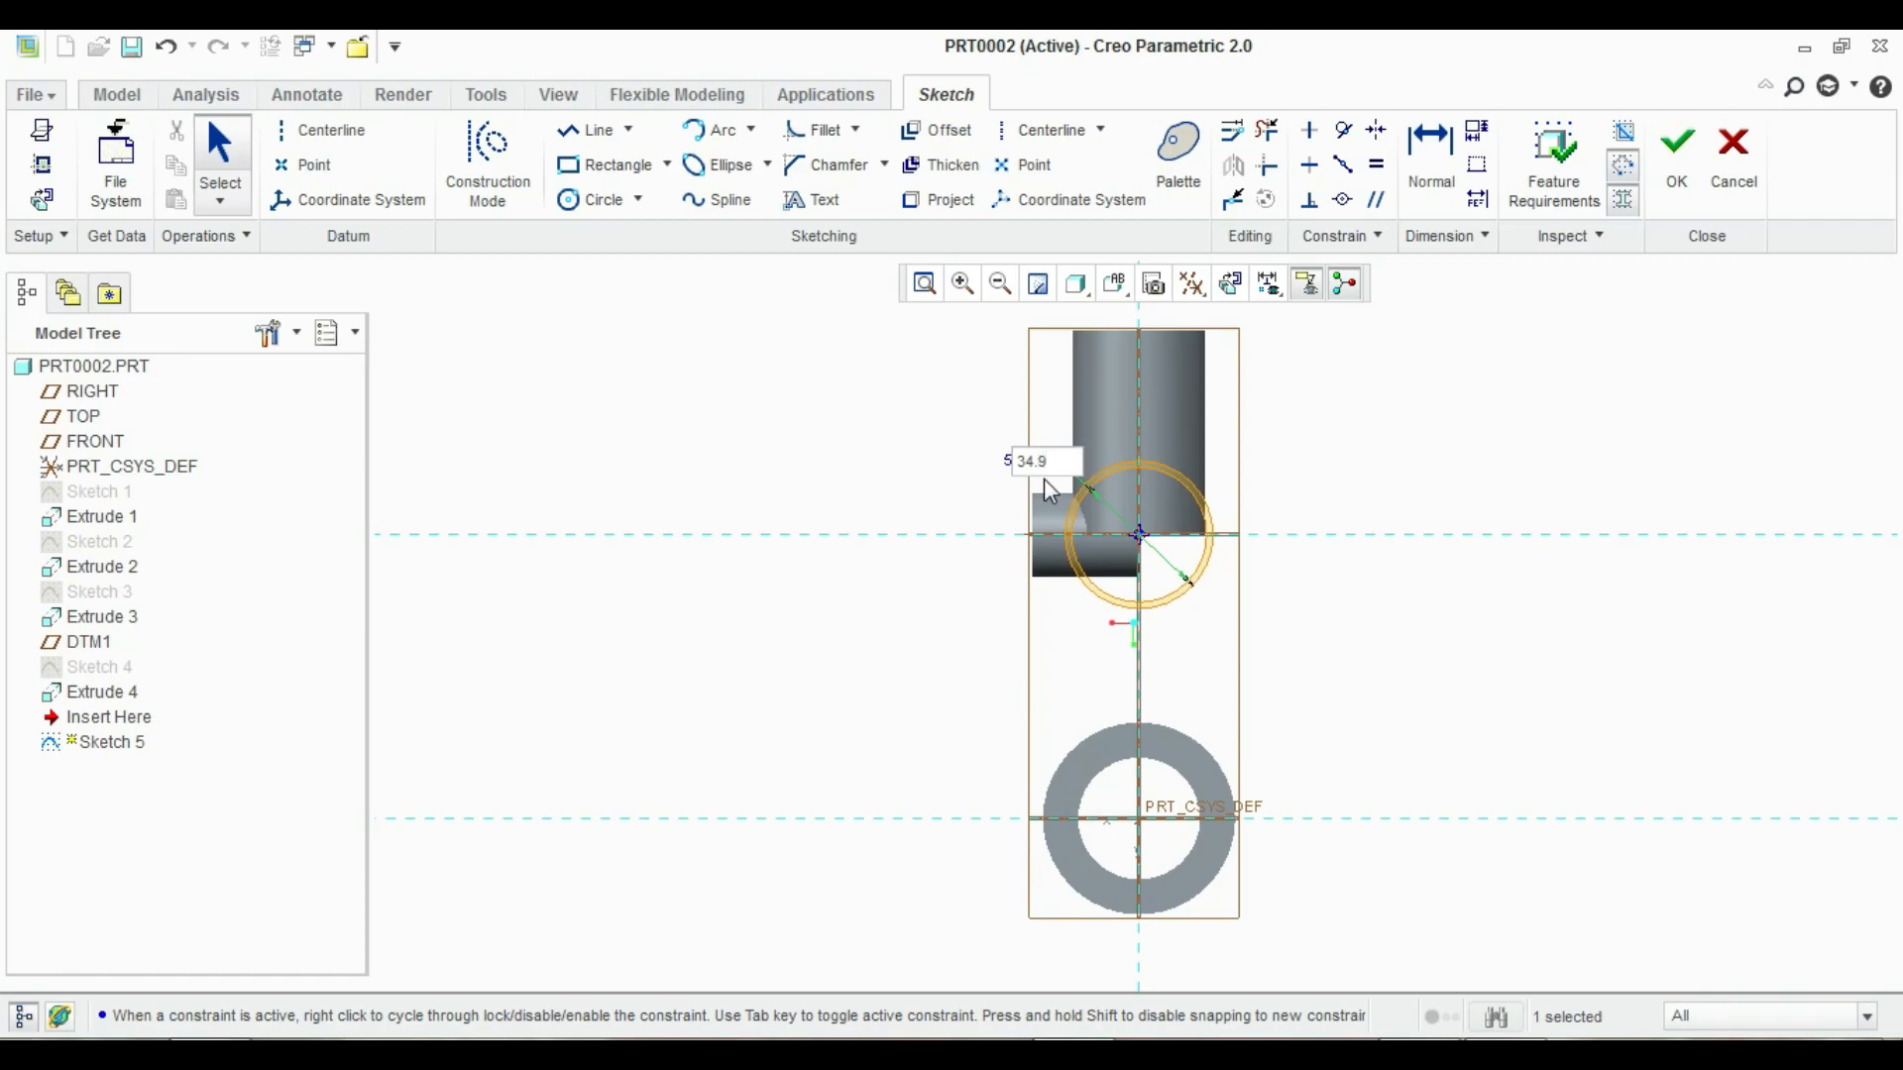
key("Return")
Sketch a horizontal line about 11 long across the vertical reference, between the inner and outer circles below their centre
key("l")
scroll(1172, 620, "down", 5)
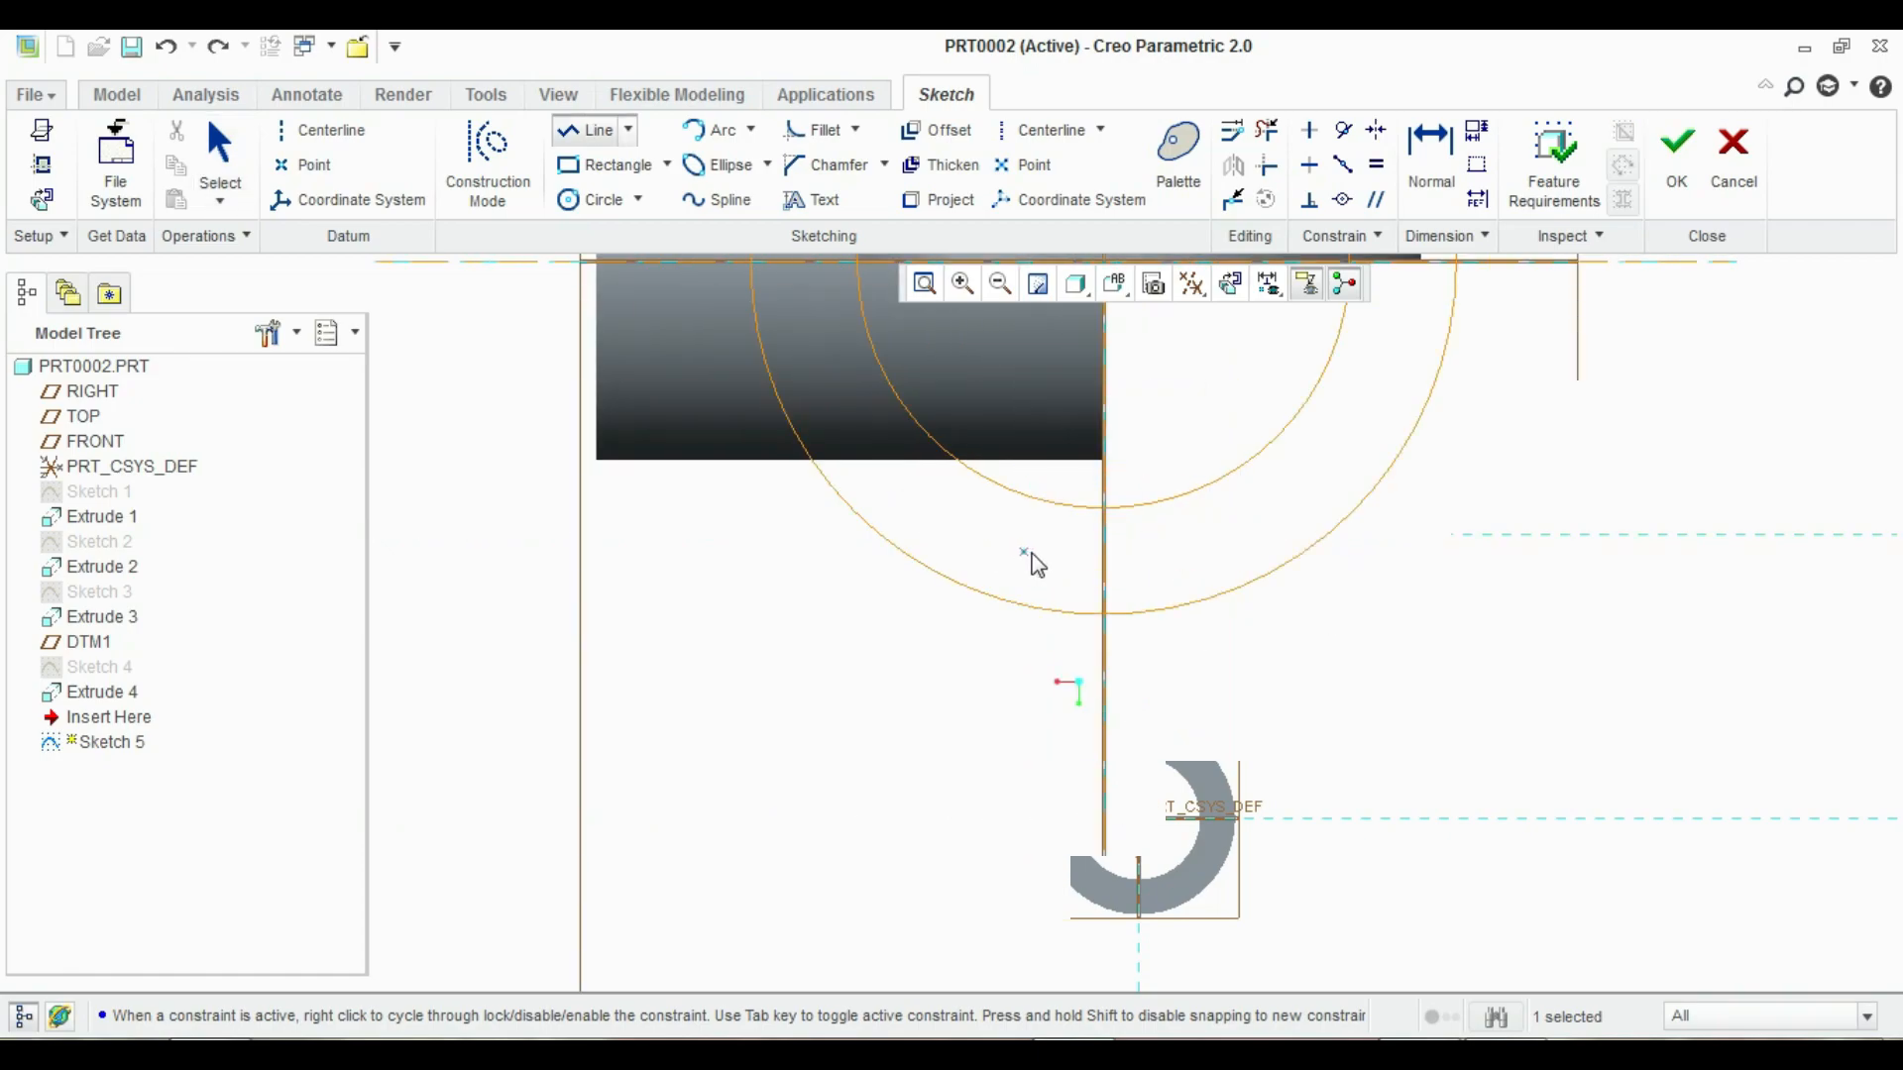
left_click(1025, 555)
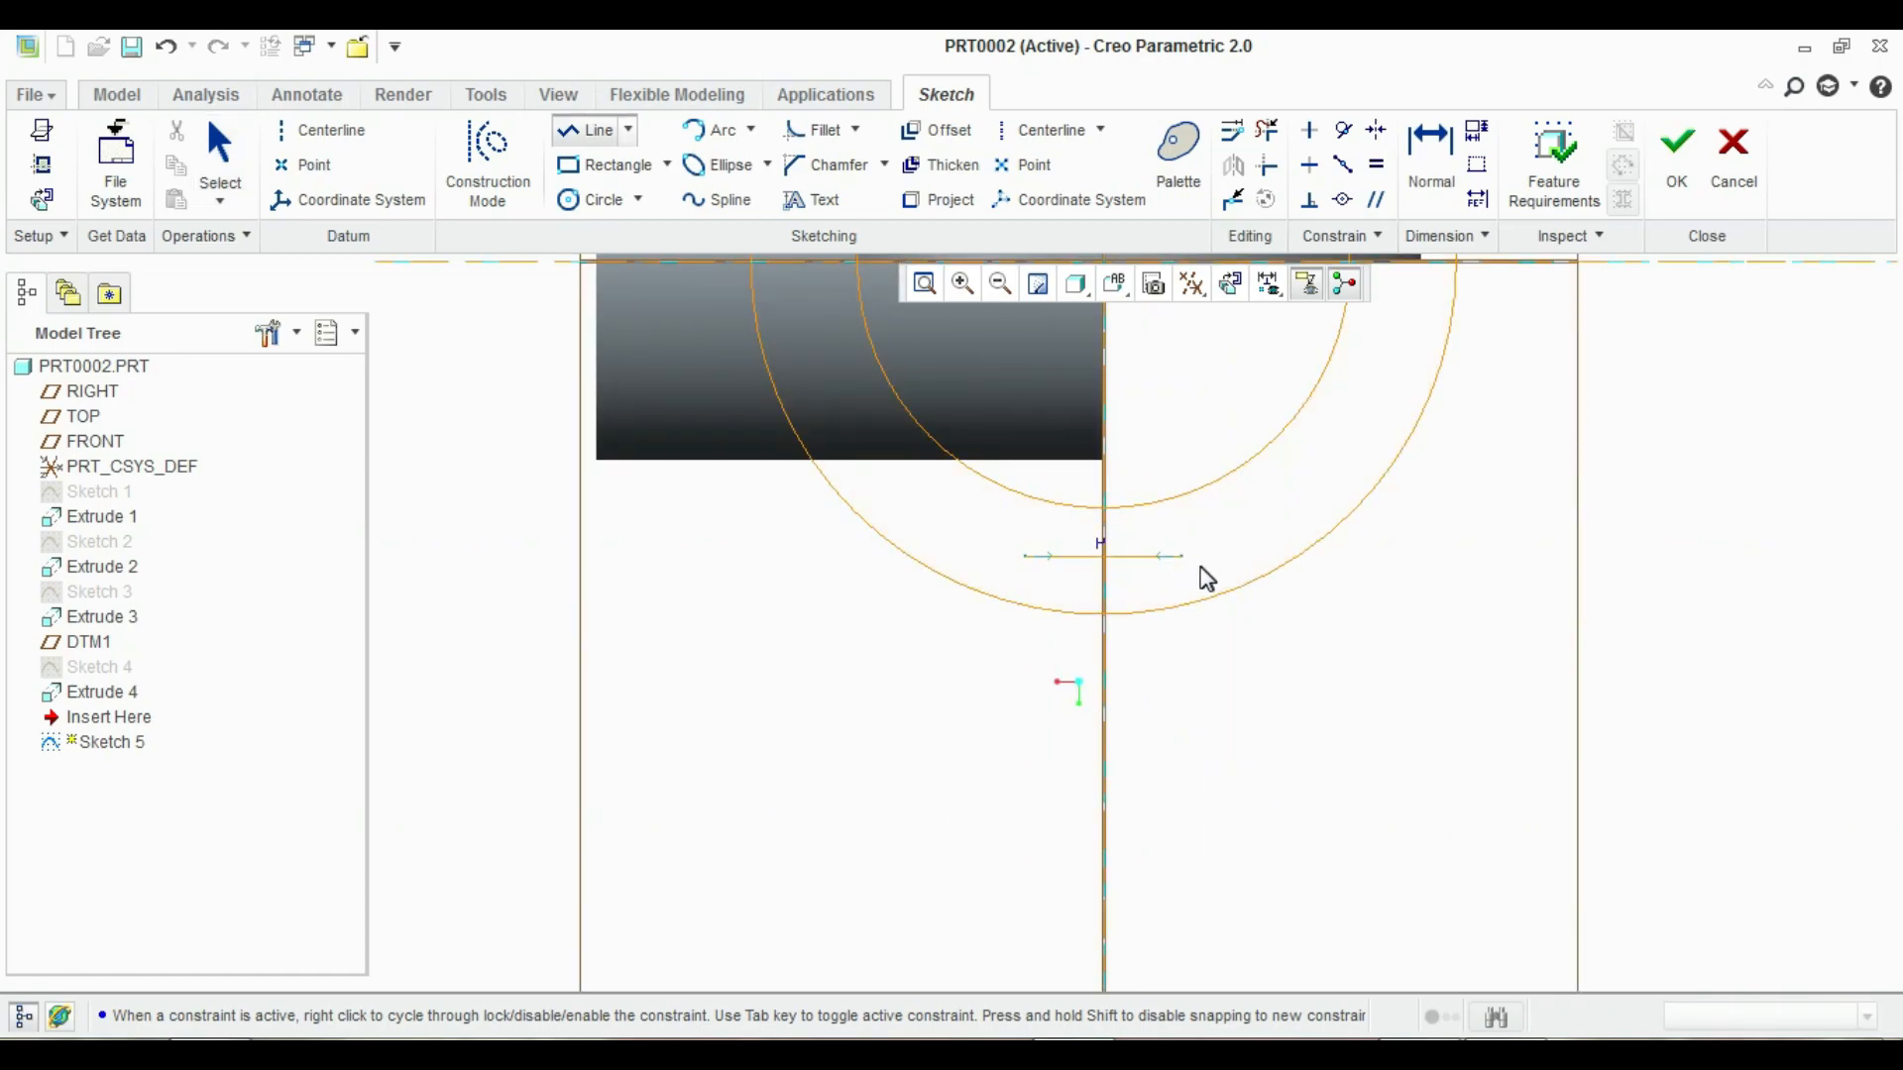
left_click(1199, 566)
middle_click(1190, 586)
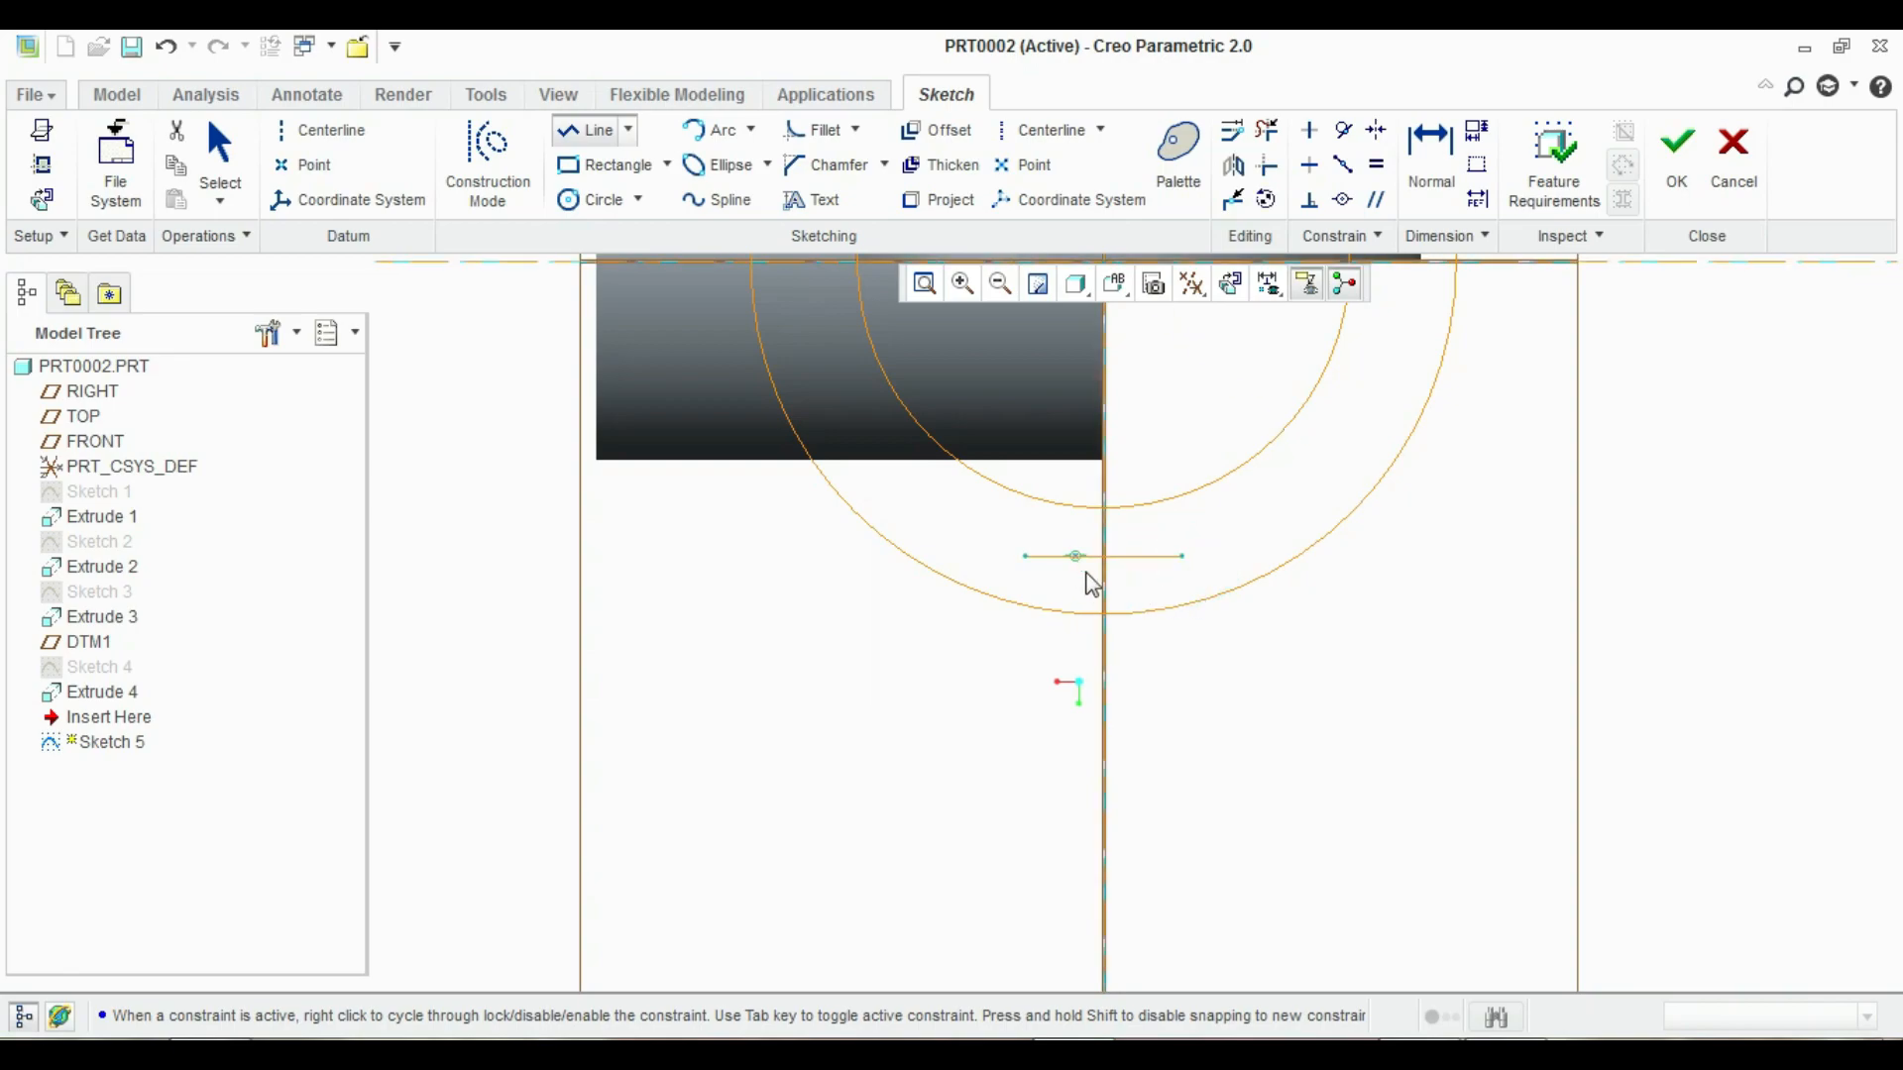
middle_click(1087, 607)
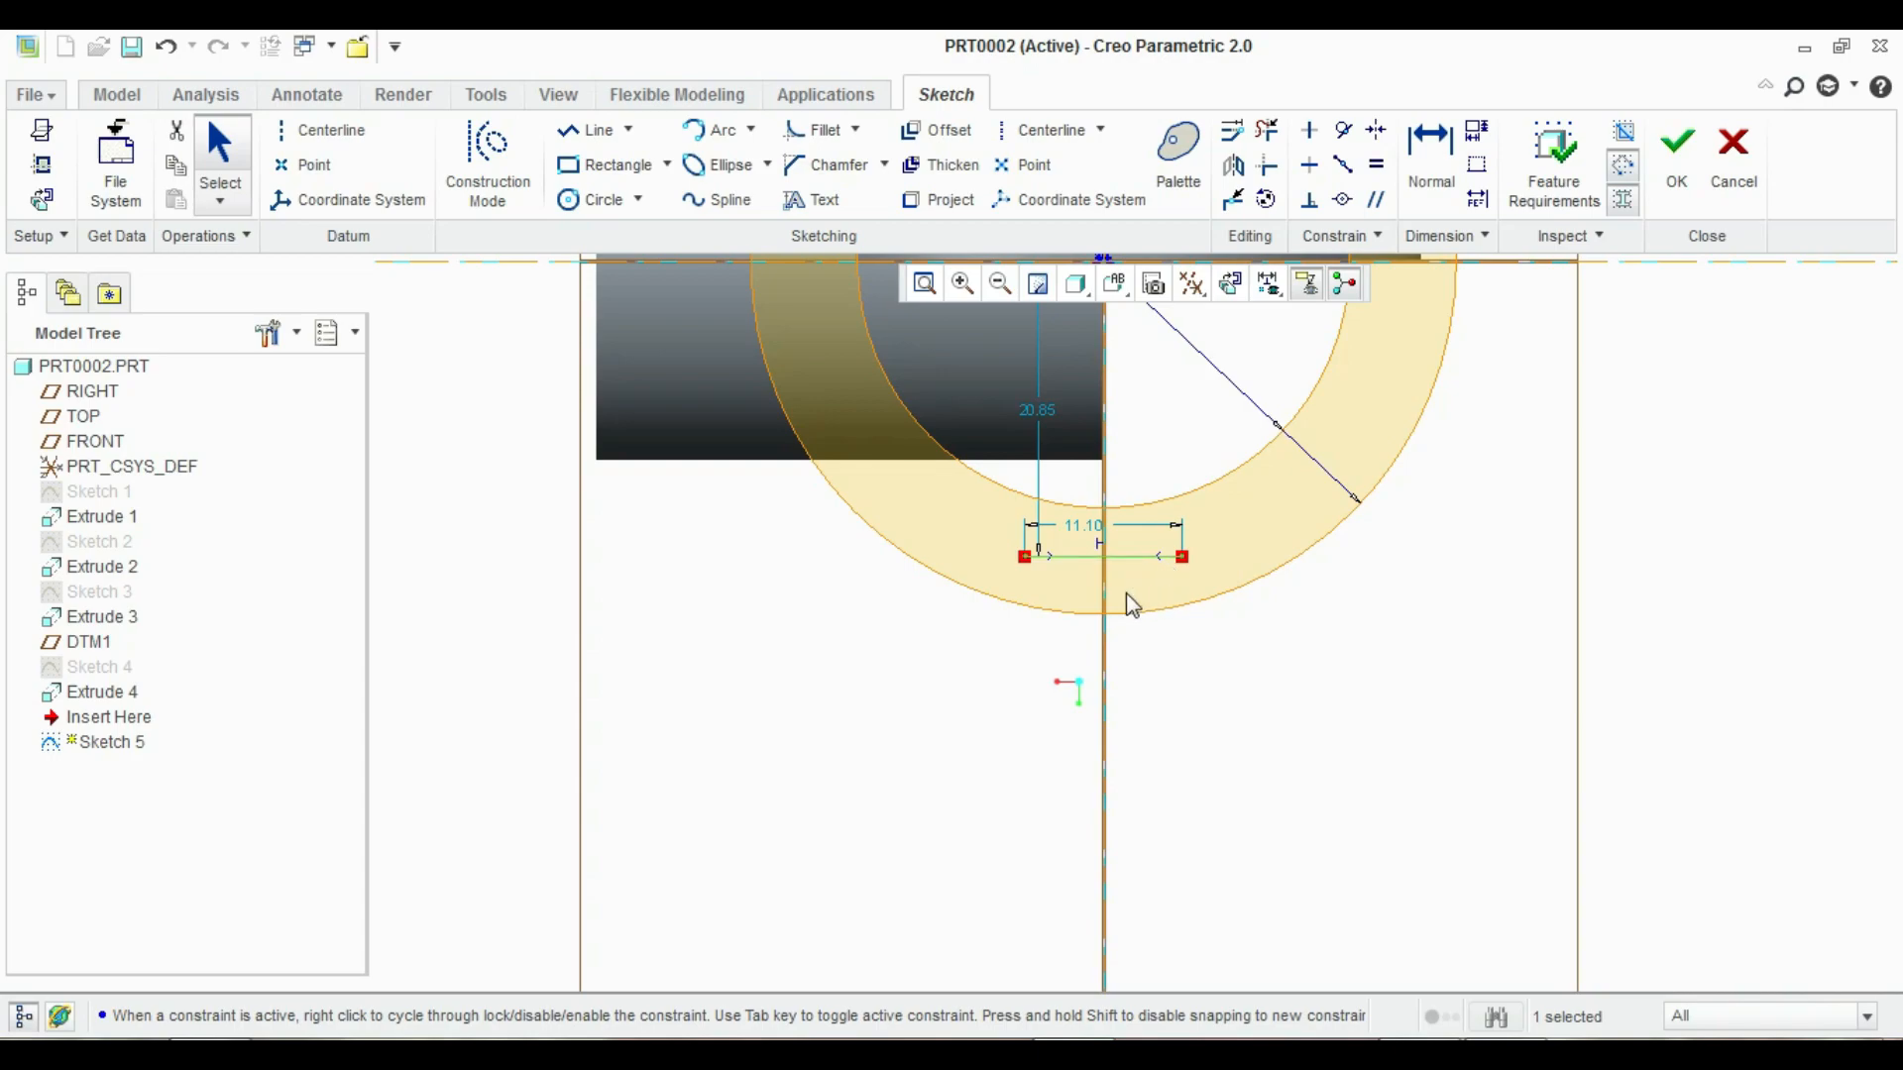
Dimension the horizontal line's distance from the circles' horizontal centre reference as 22.39, following the drawing
scroll(1132, 605, "down", 3)
left_click(1422, 173)
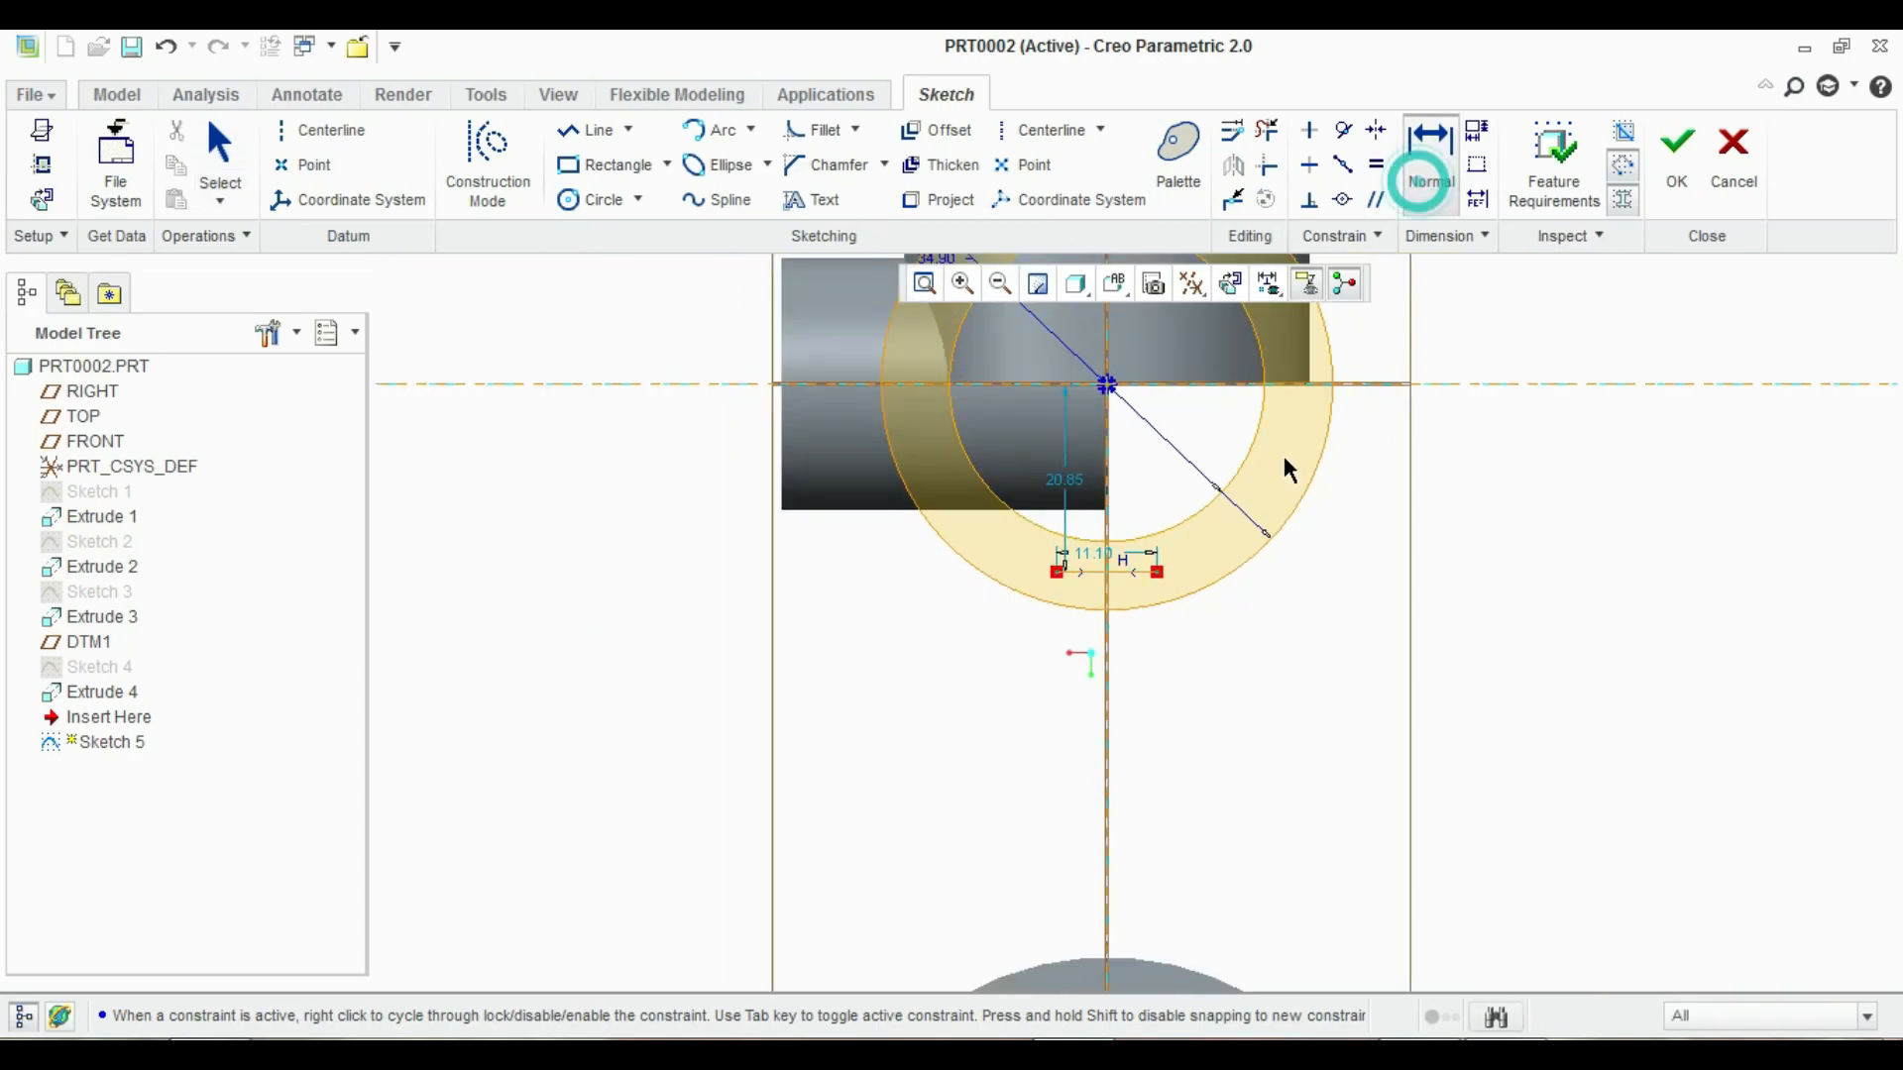
left_click(1126, 567)
left_click(1158, 387)
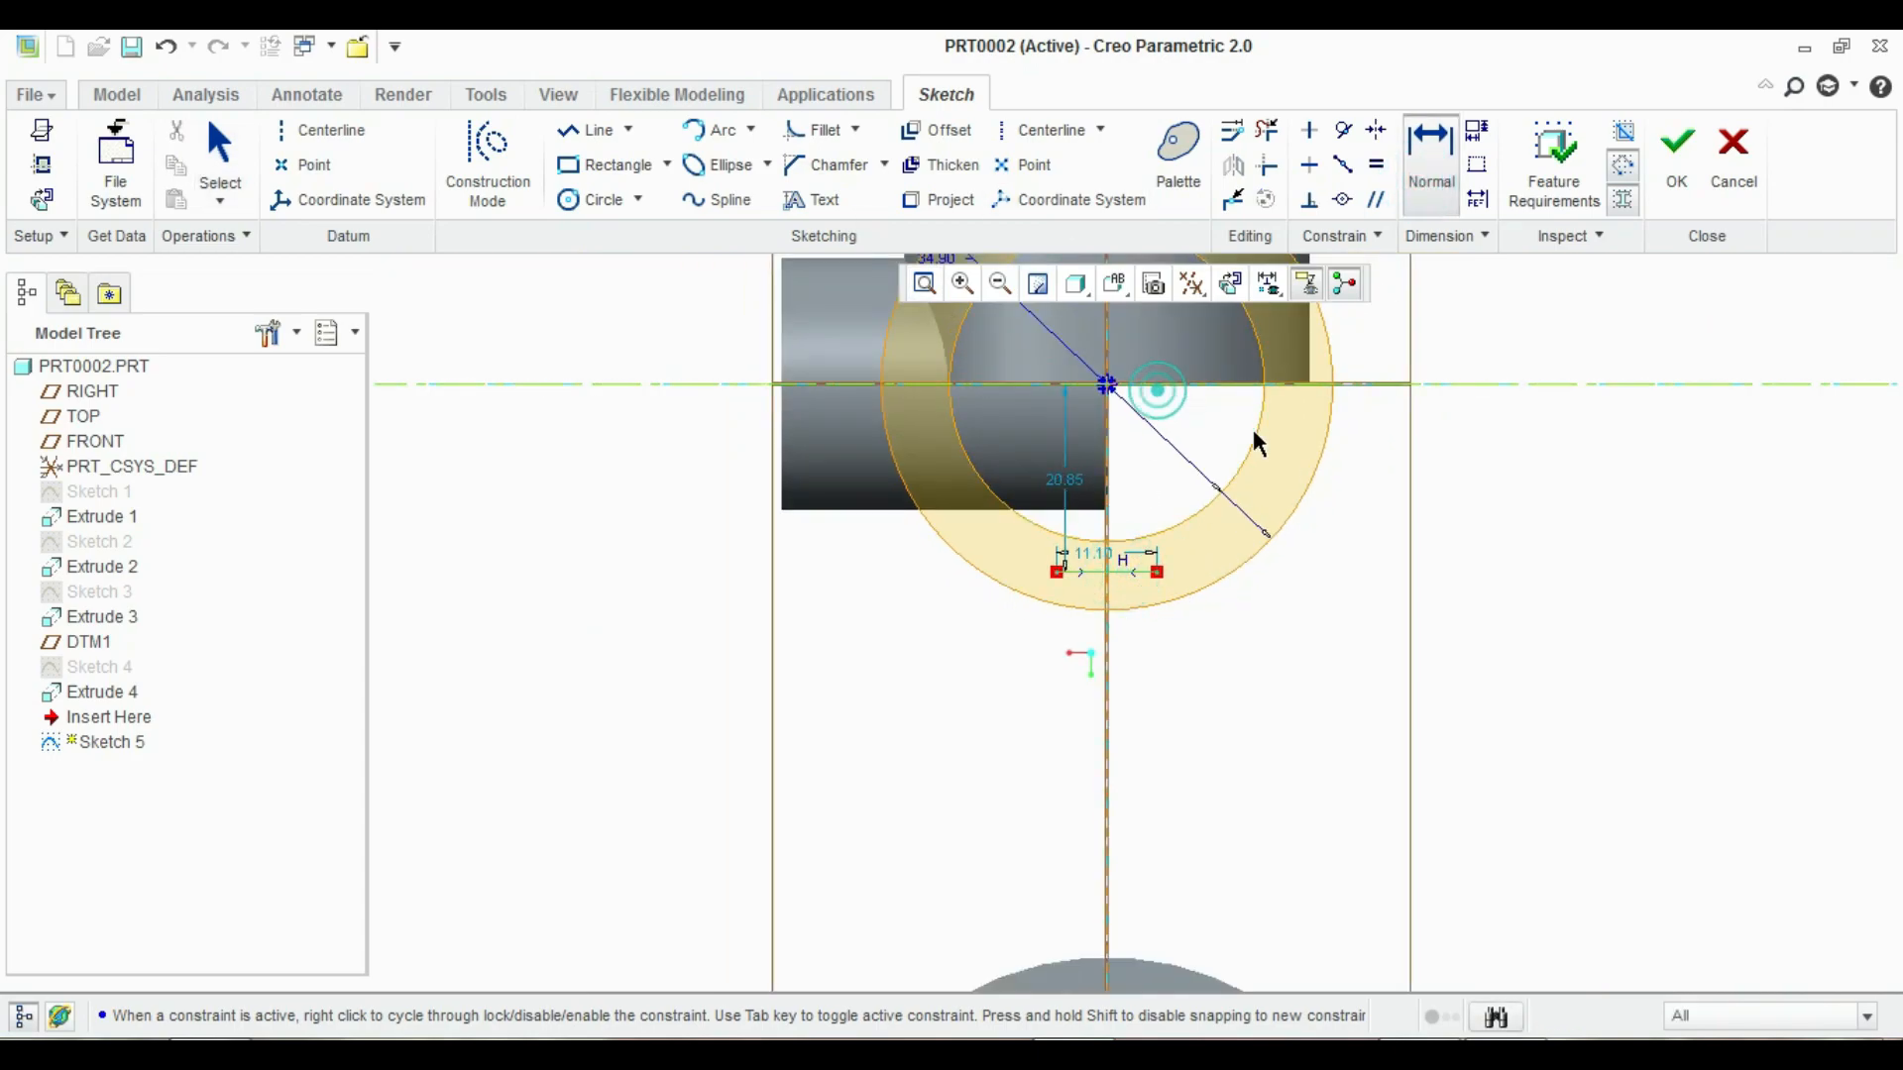
middle_click(1492, 490)
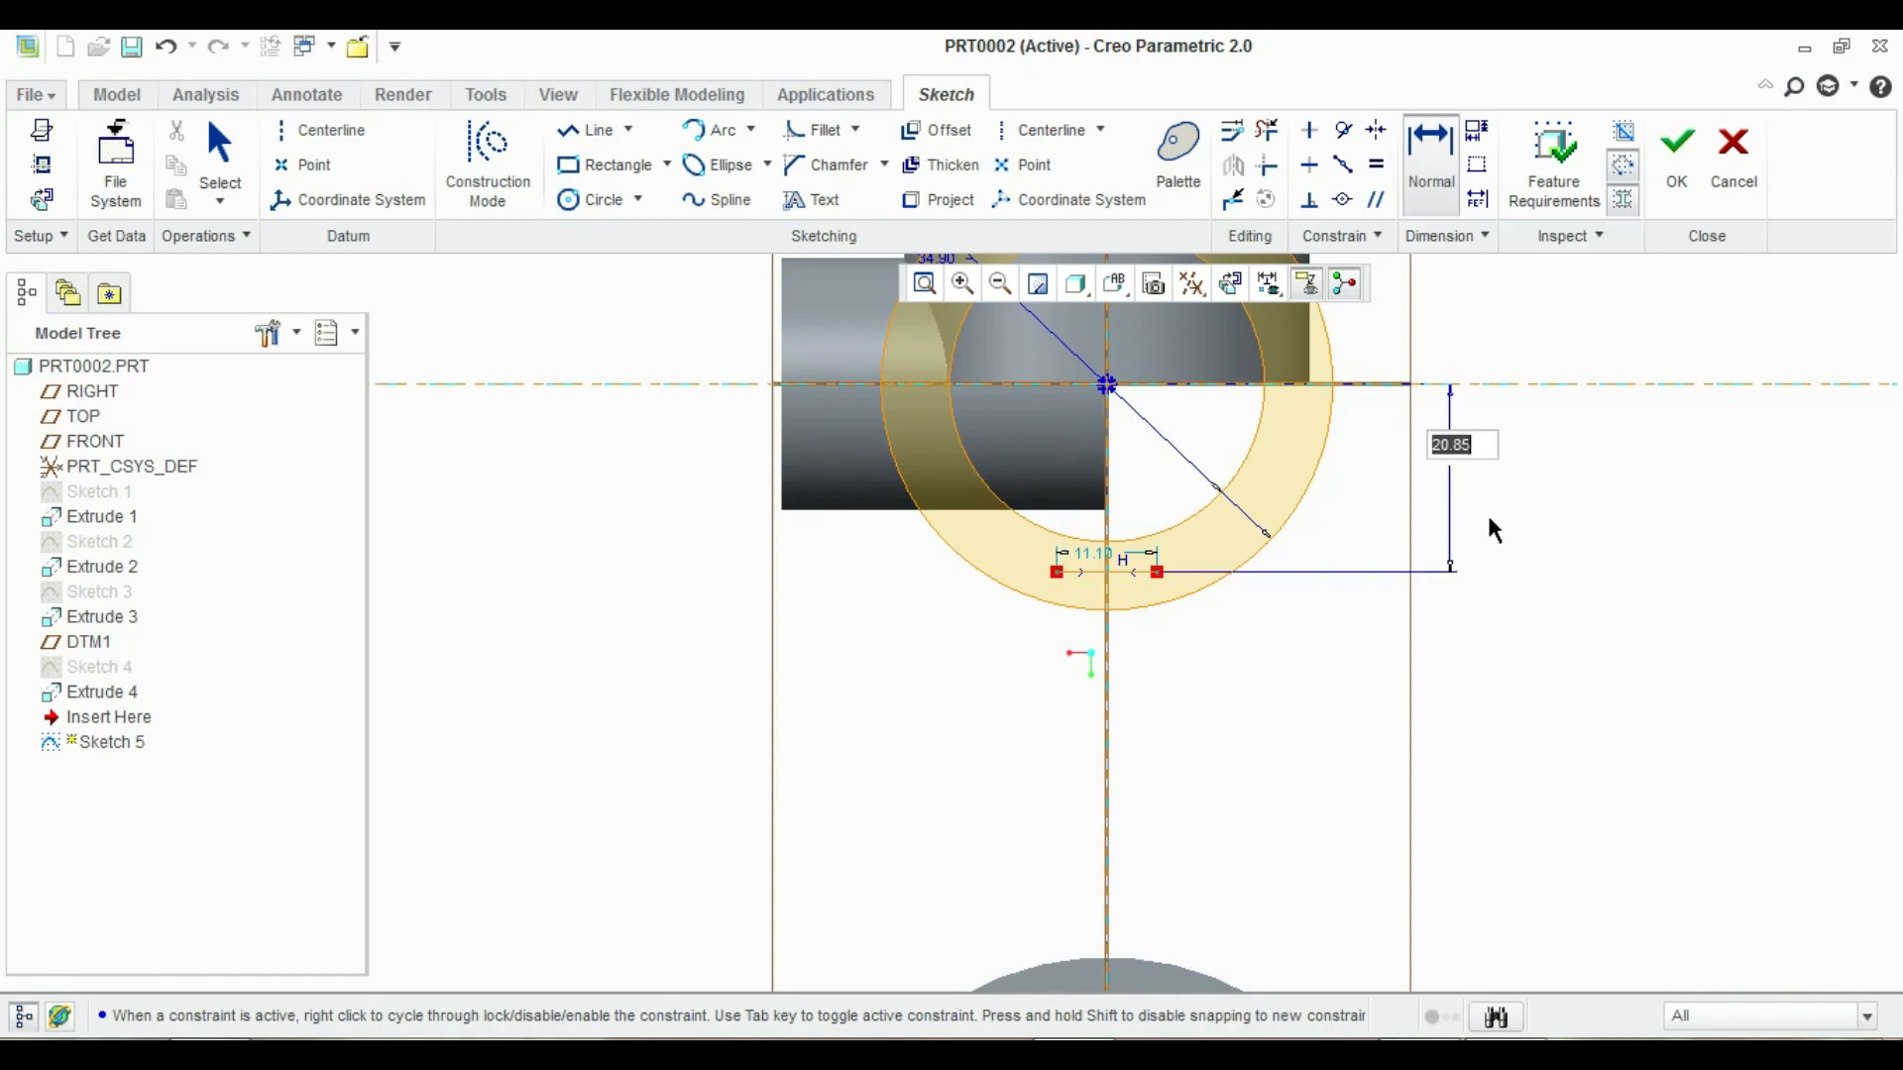
key("alt+Tab")
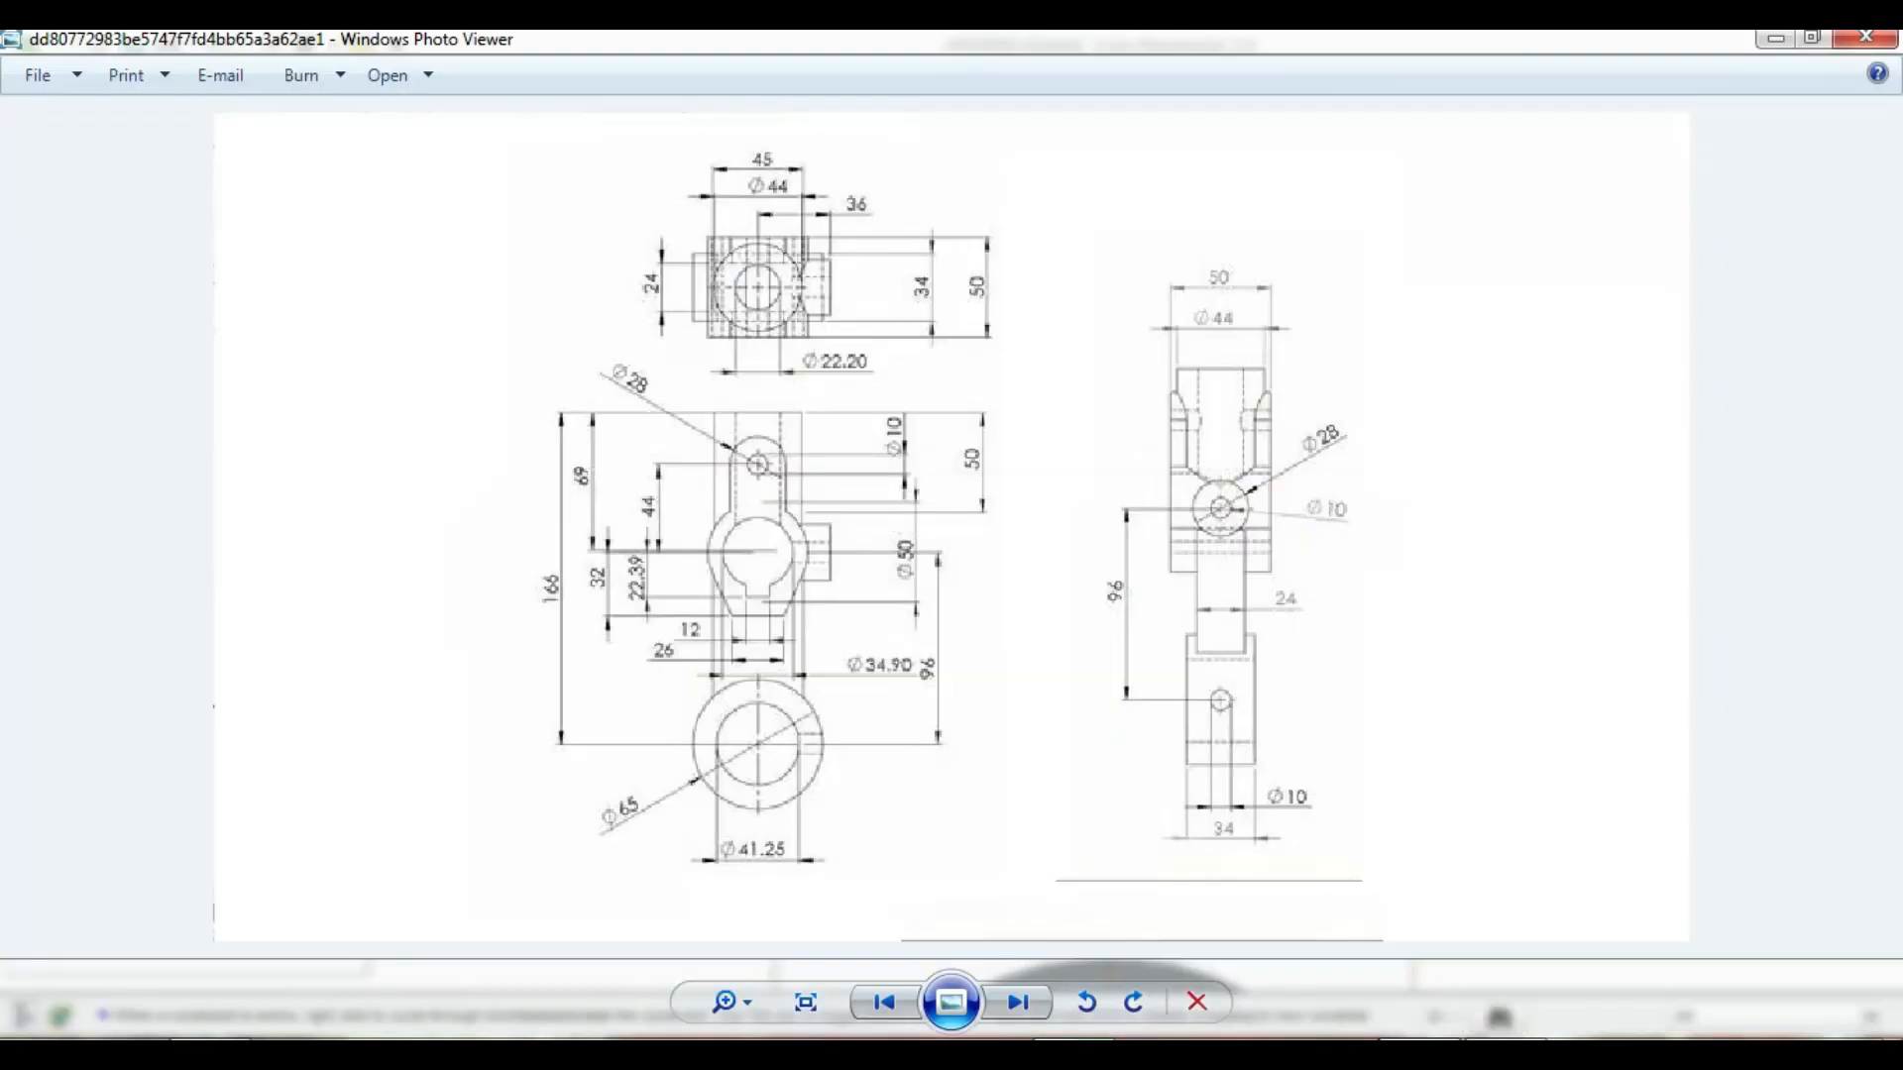
key("alt+Tab")
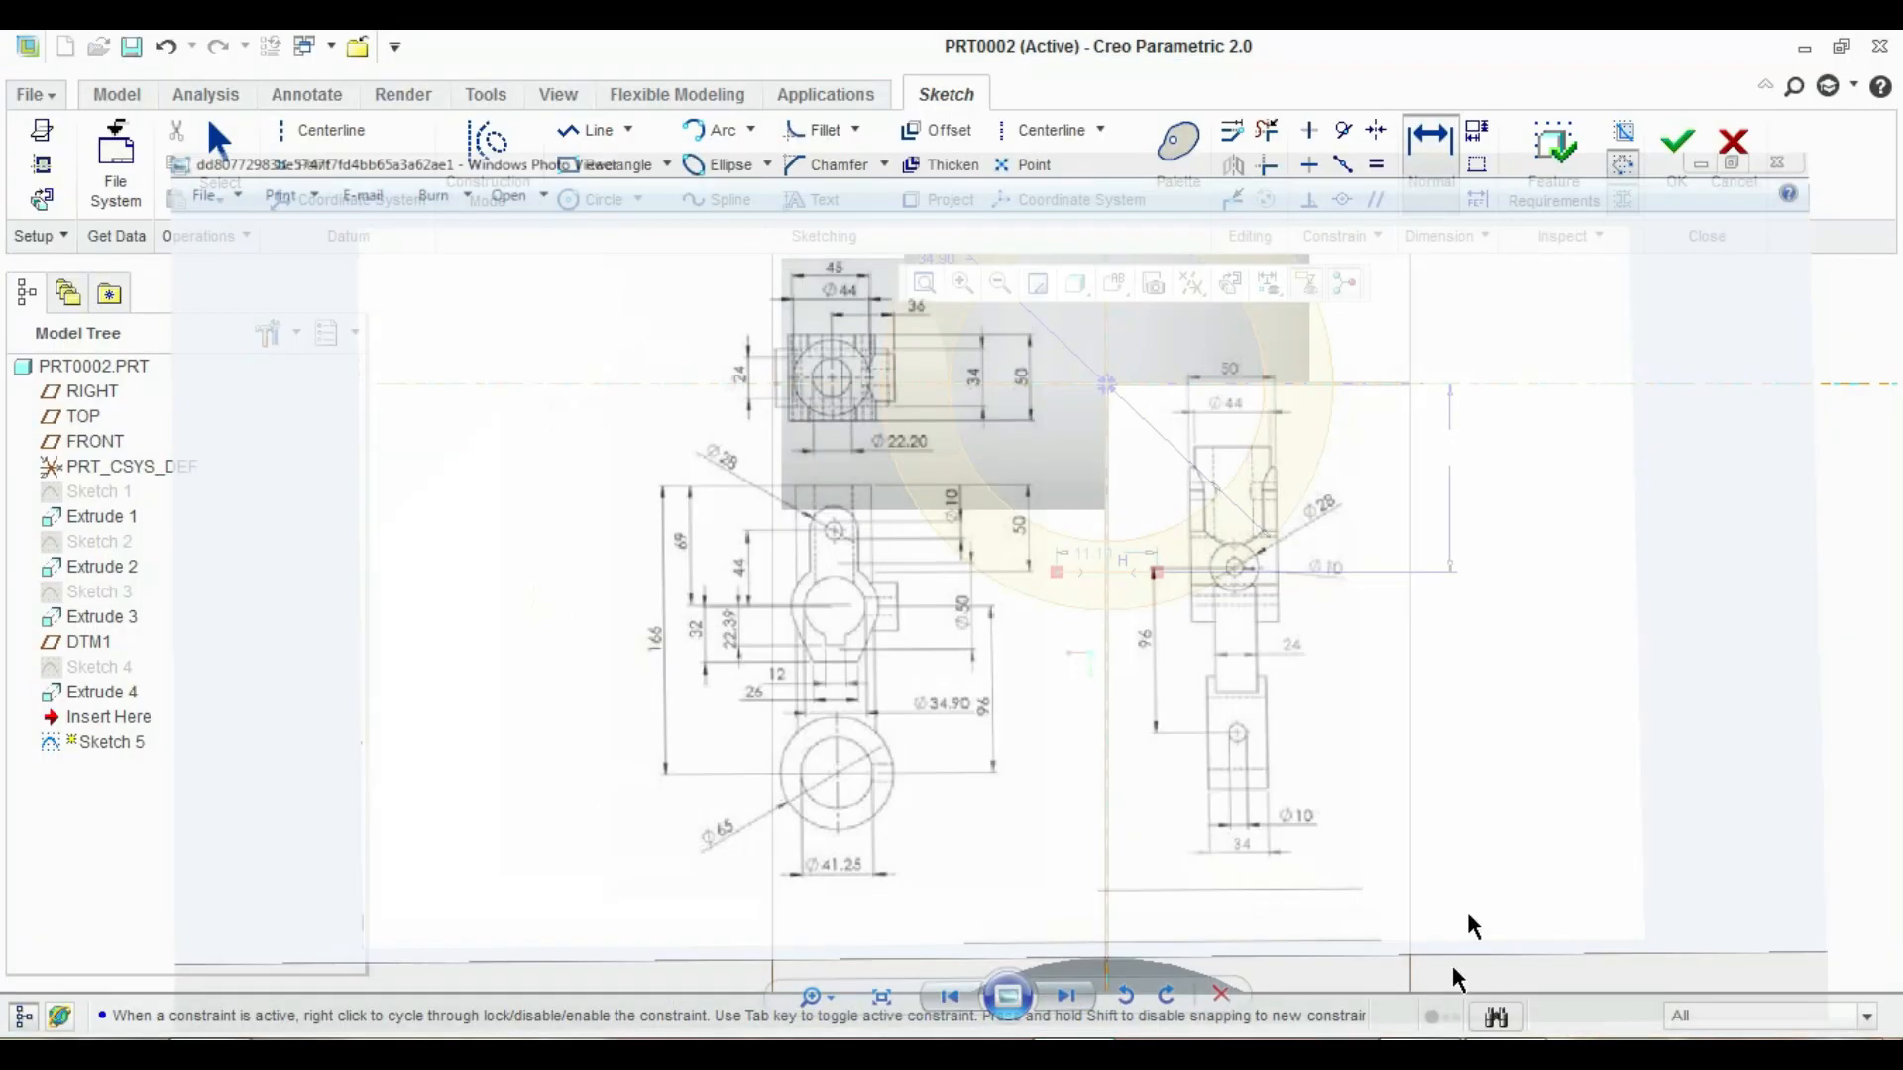
type("22")
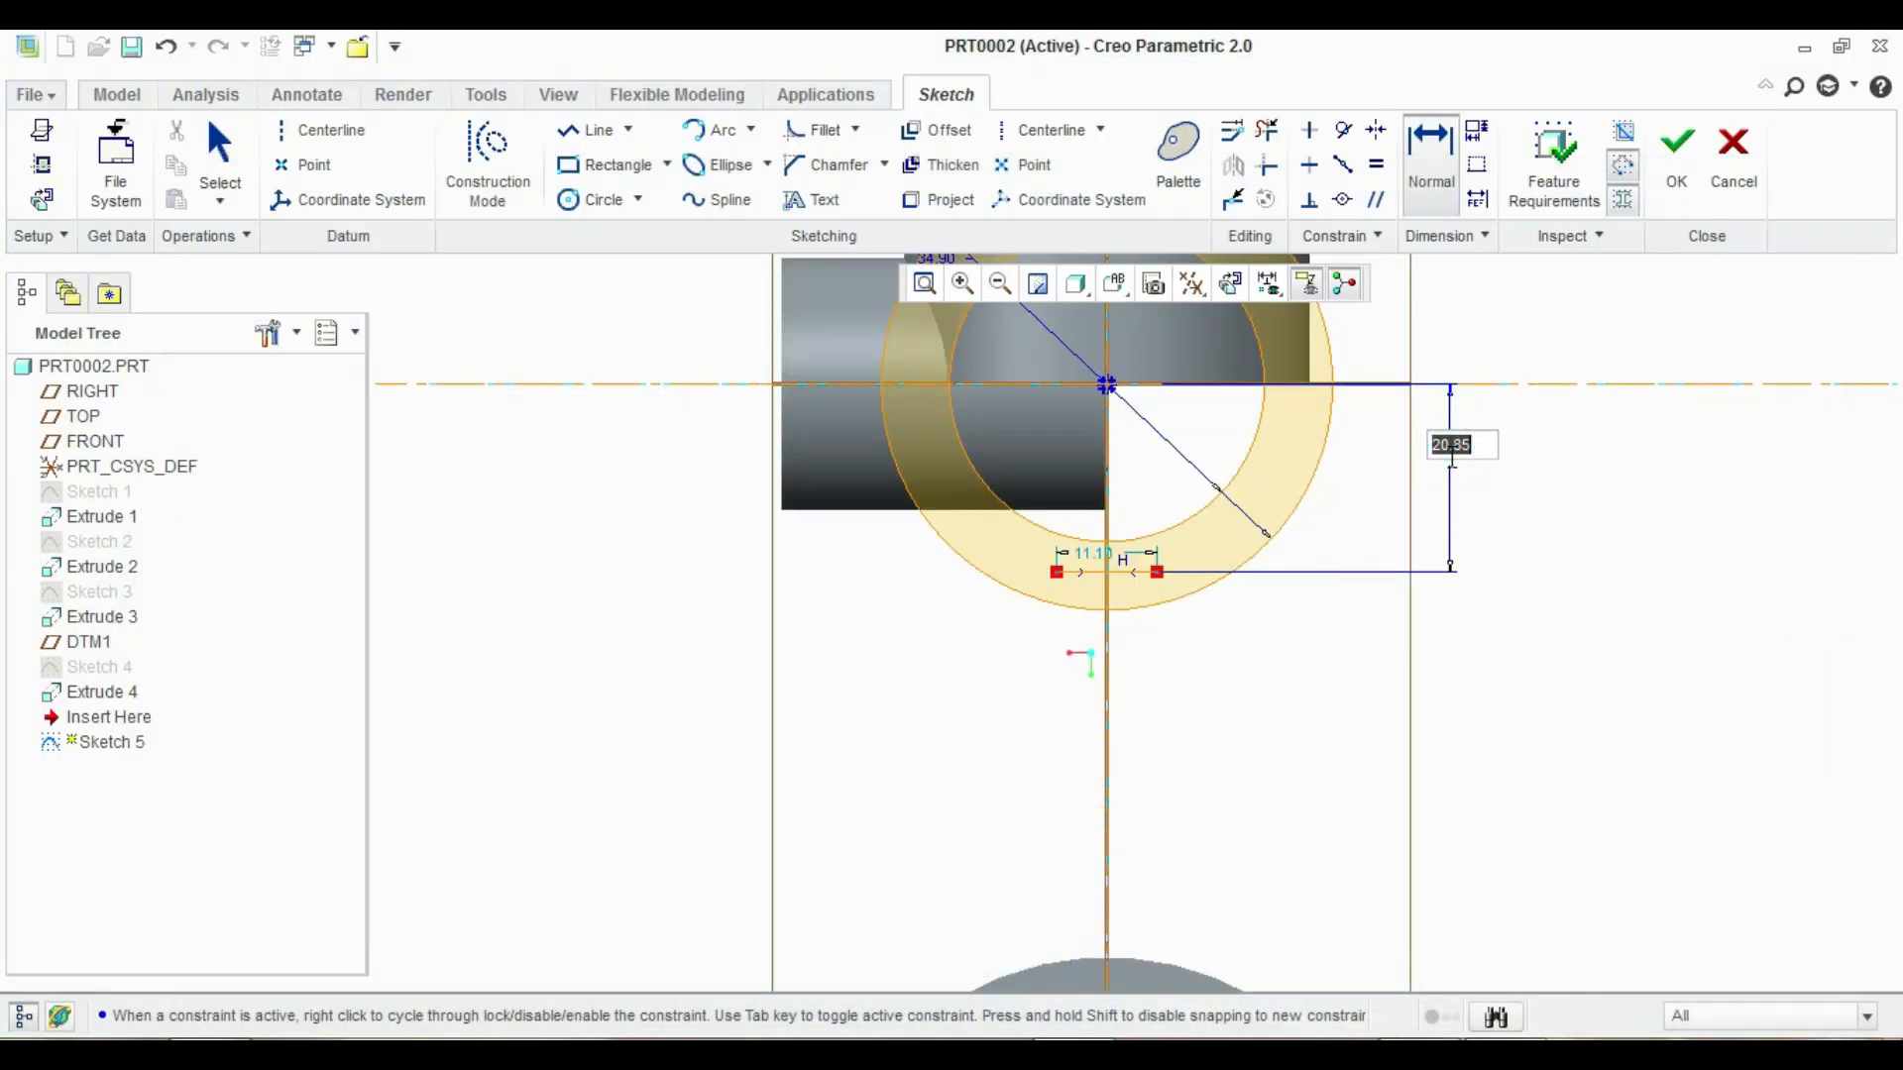
type(".39")
key("Return")
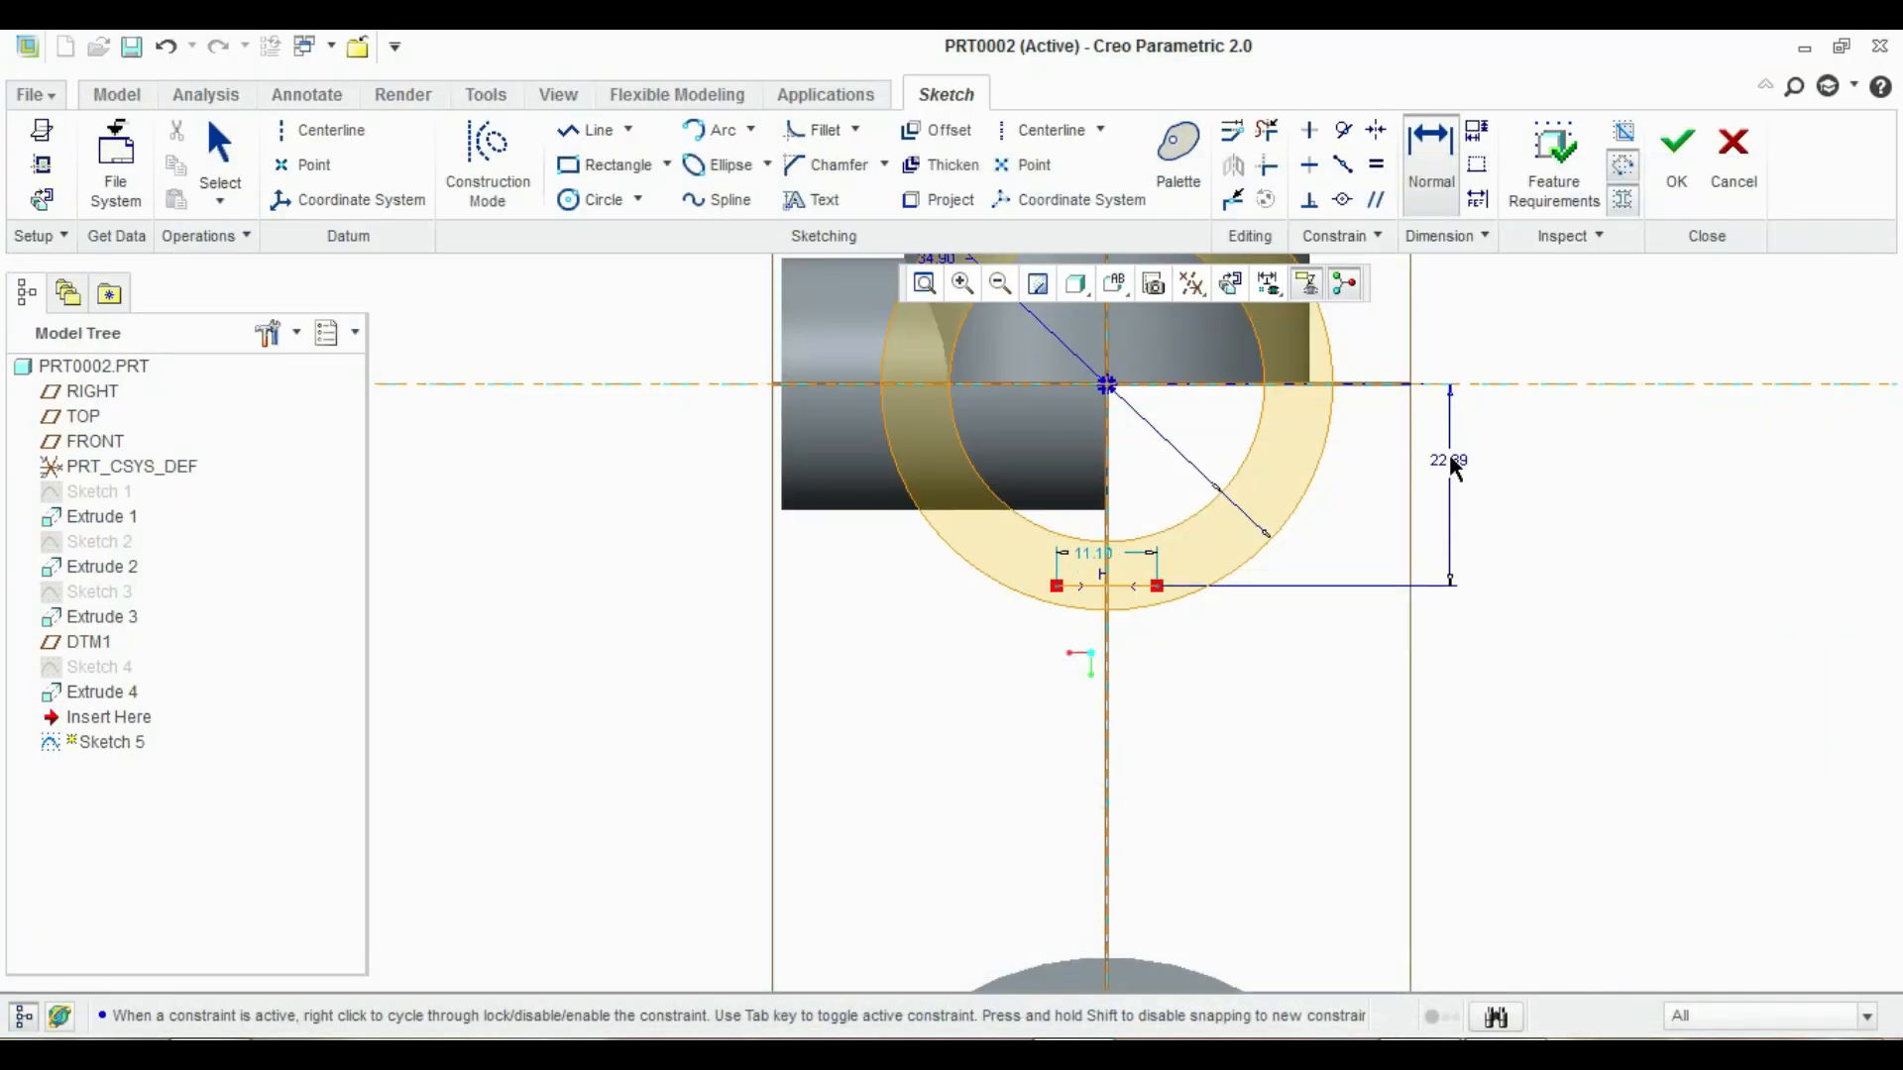
Sketch a second horizontal line about 15 long across the vertical reference, just below the outer circle
left_click(595, 130)
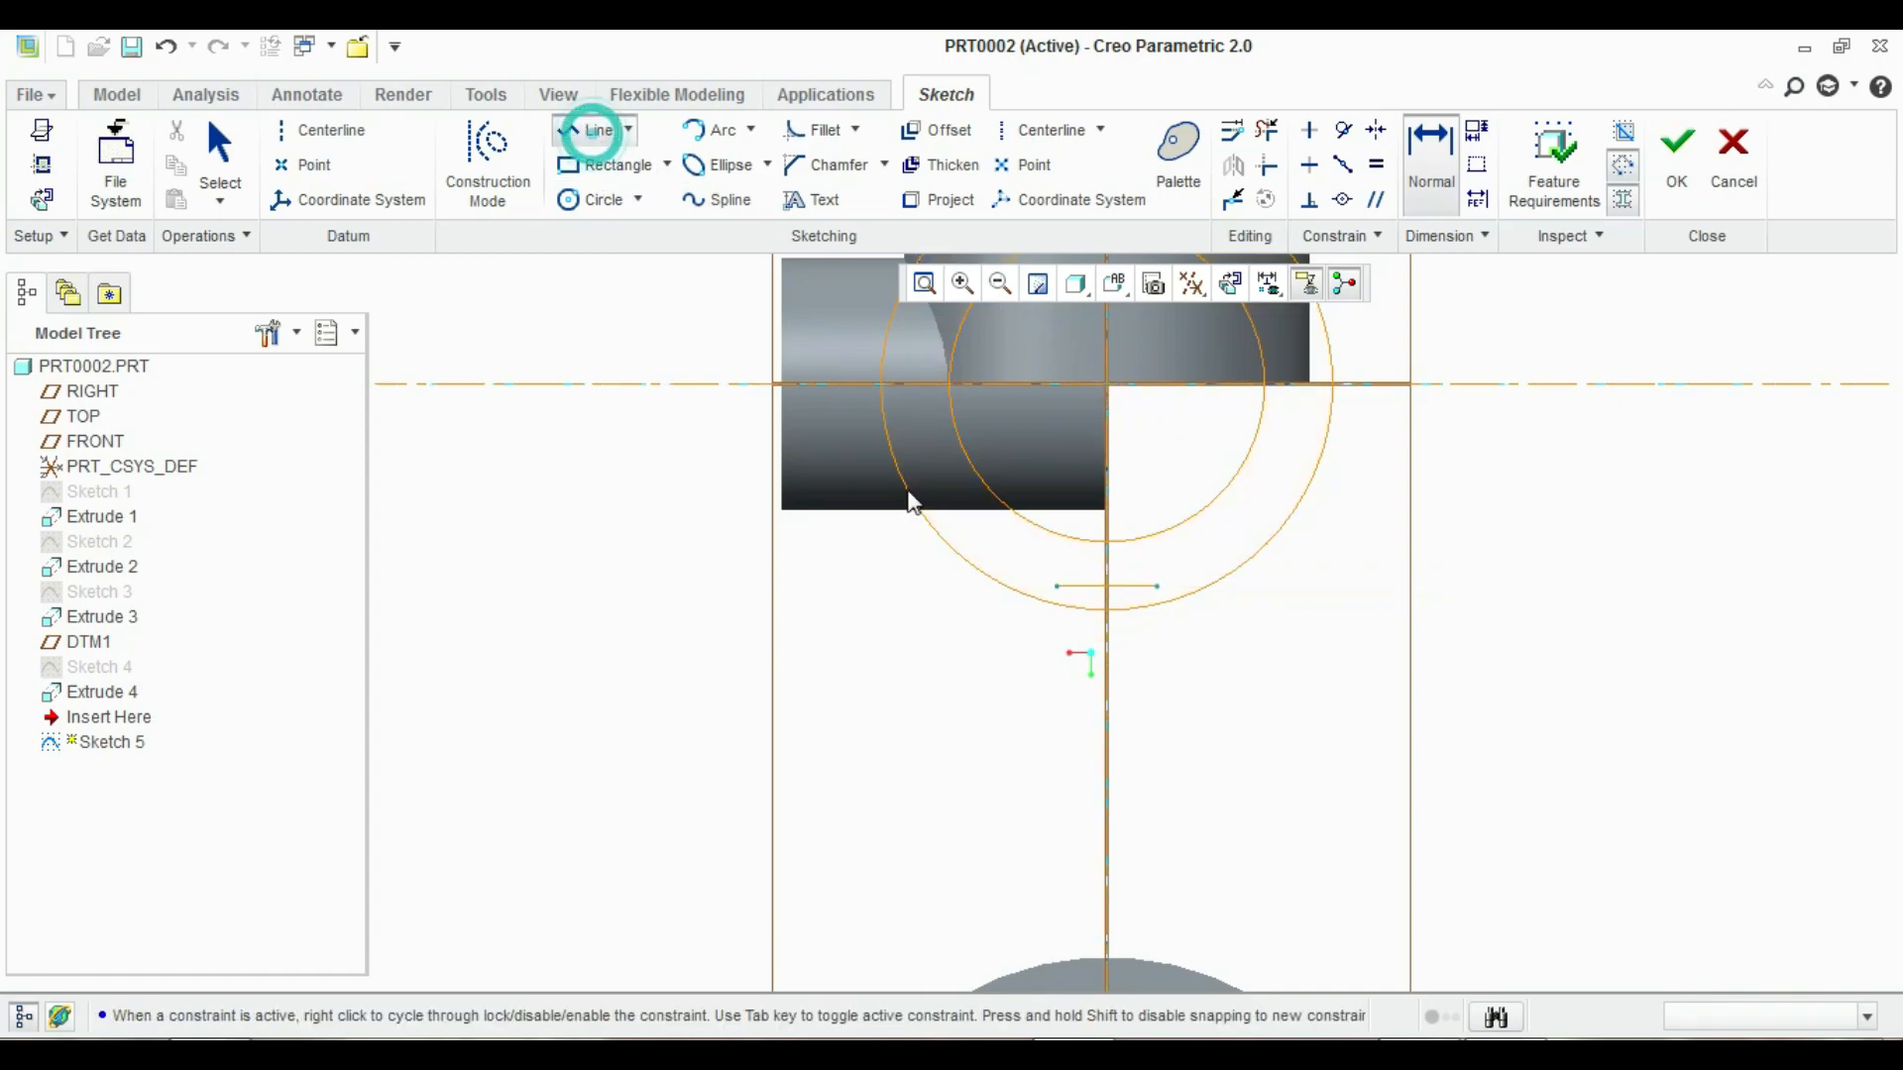
left_click(1038, 652)
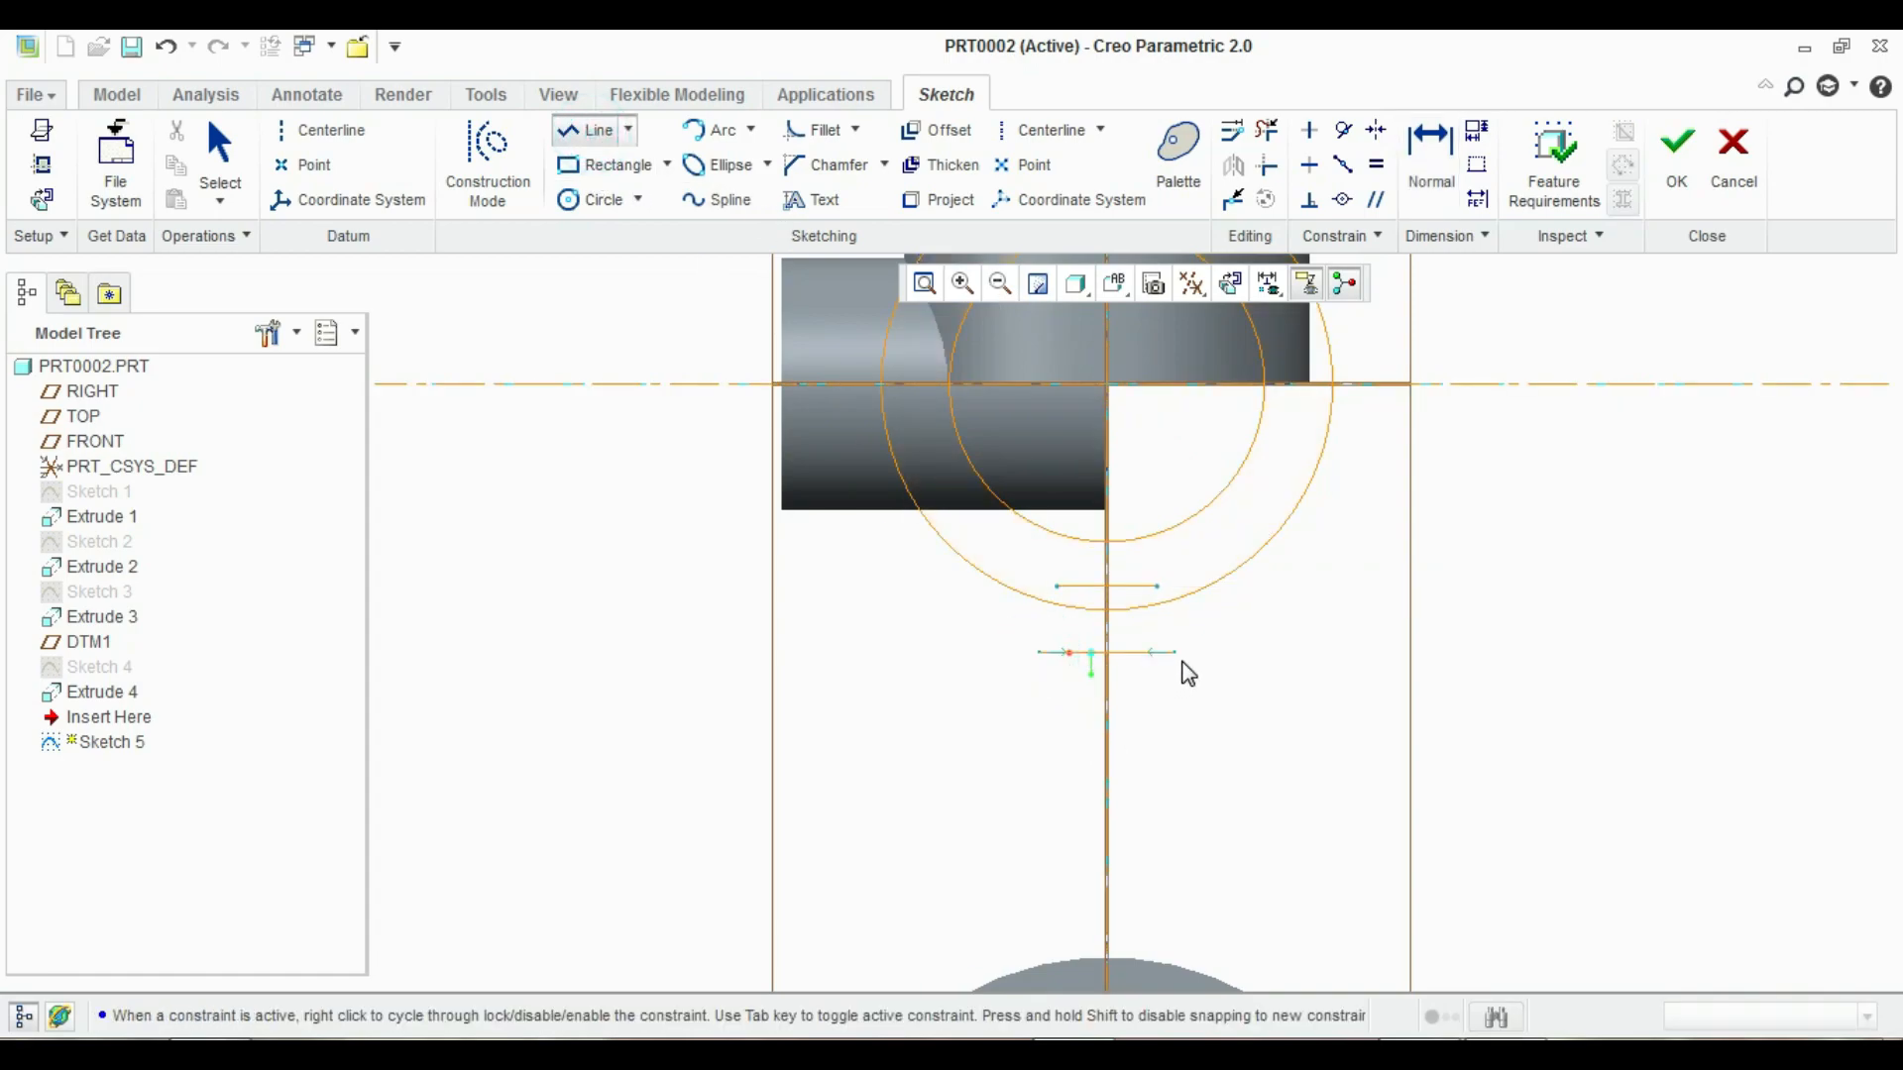
left_click(1175, 652)
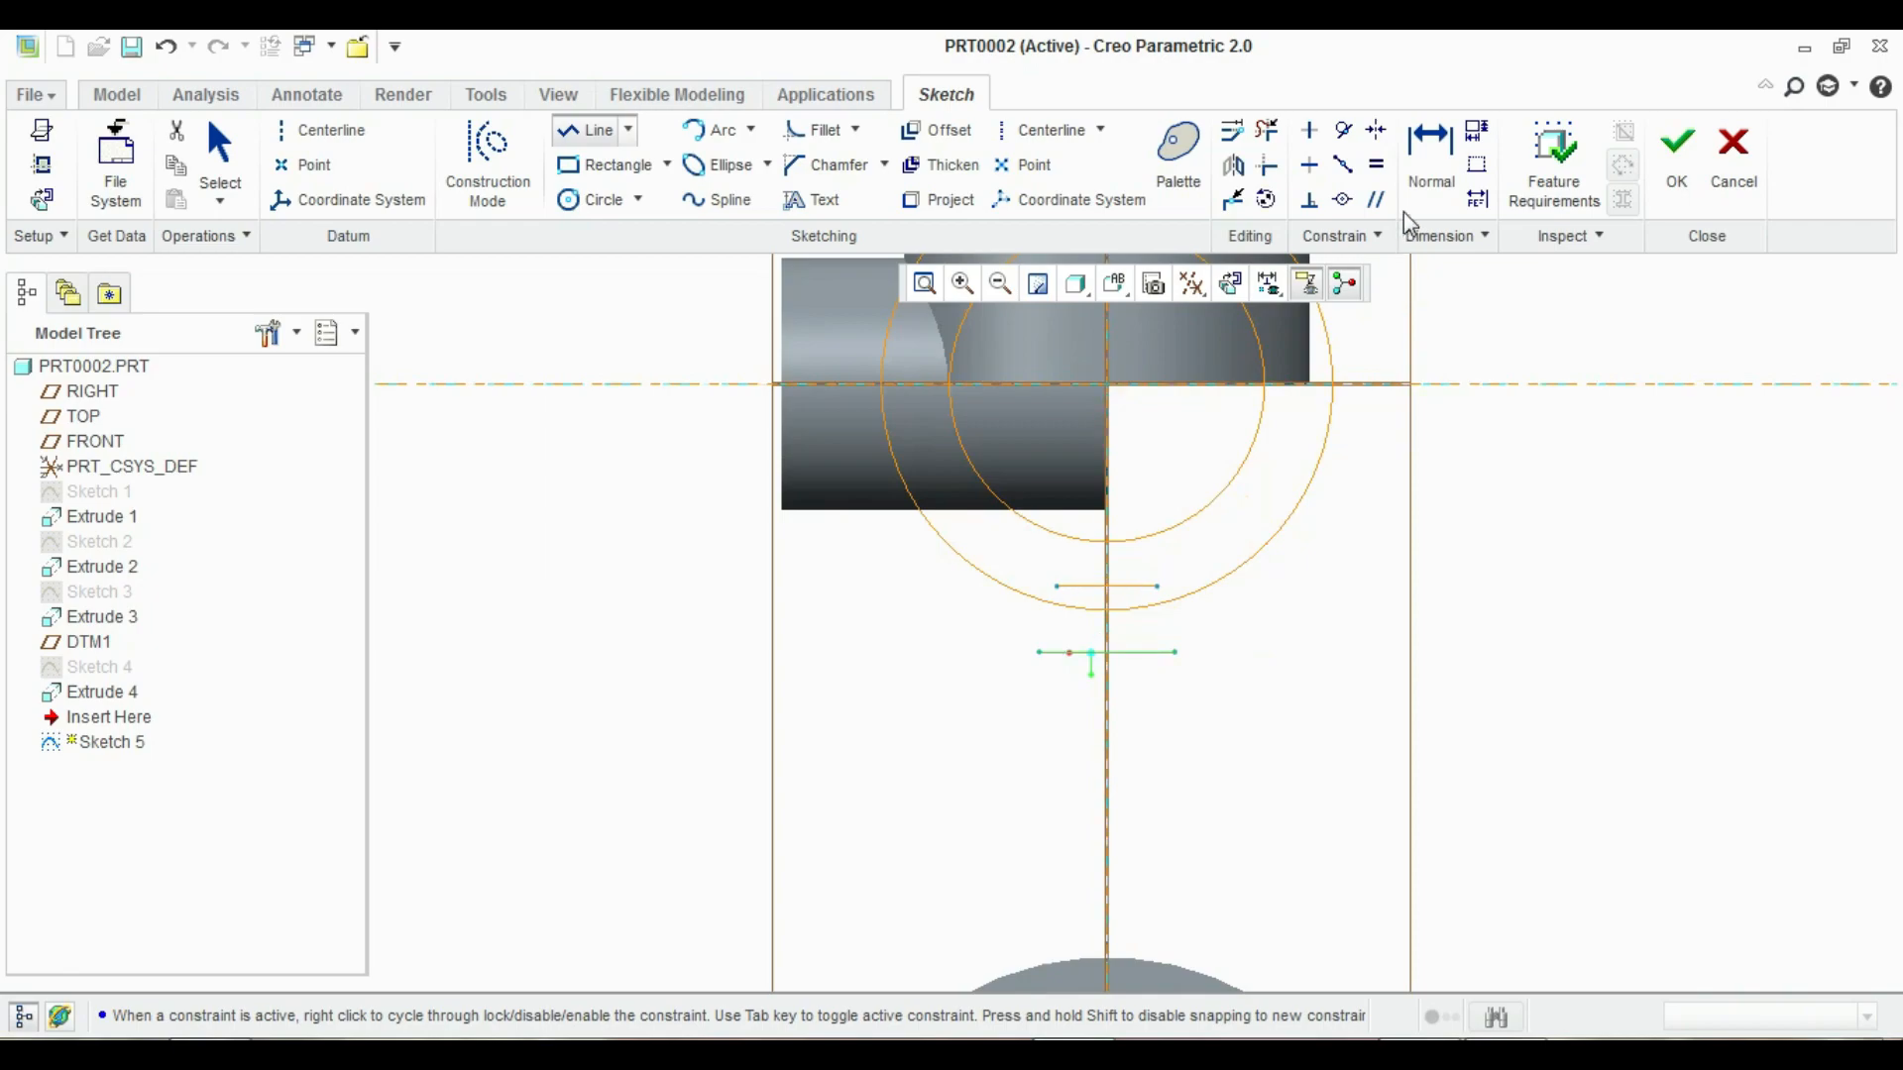
Dimension the lower horizontal line's distance from the circles' horizontal centre reference as 32
left_click(1430, 158)
left_click(1140, 652)
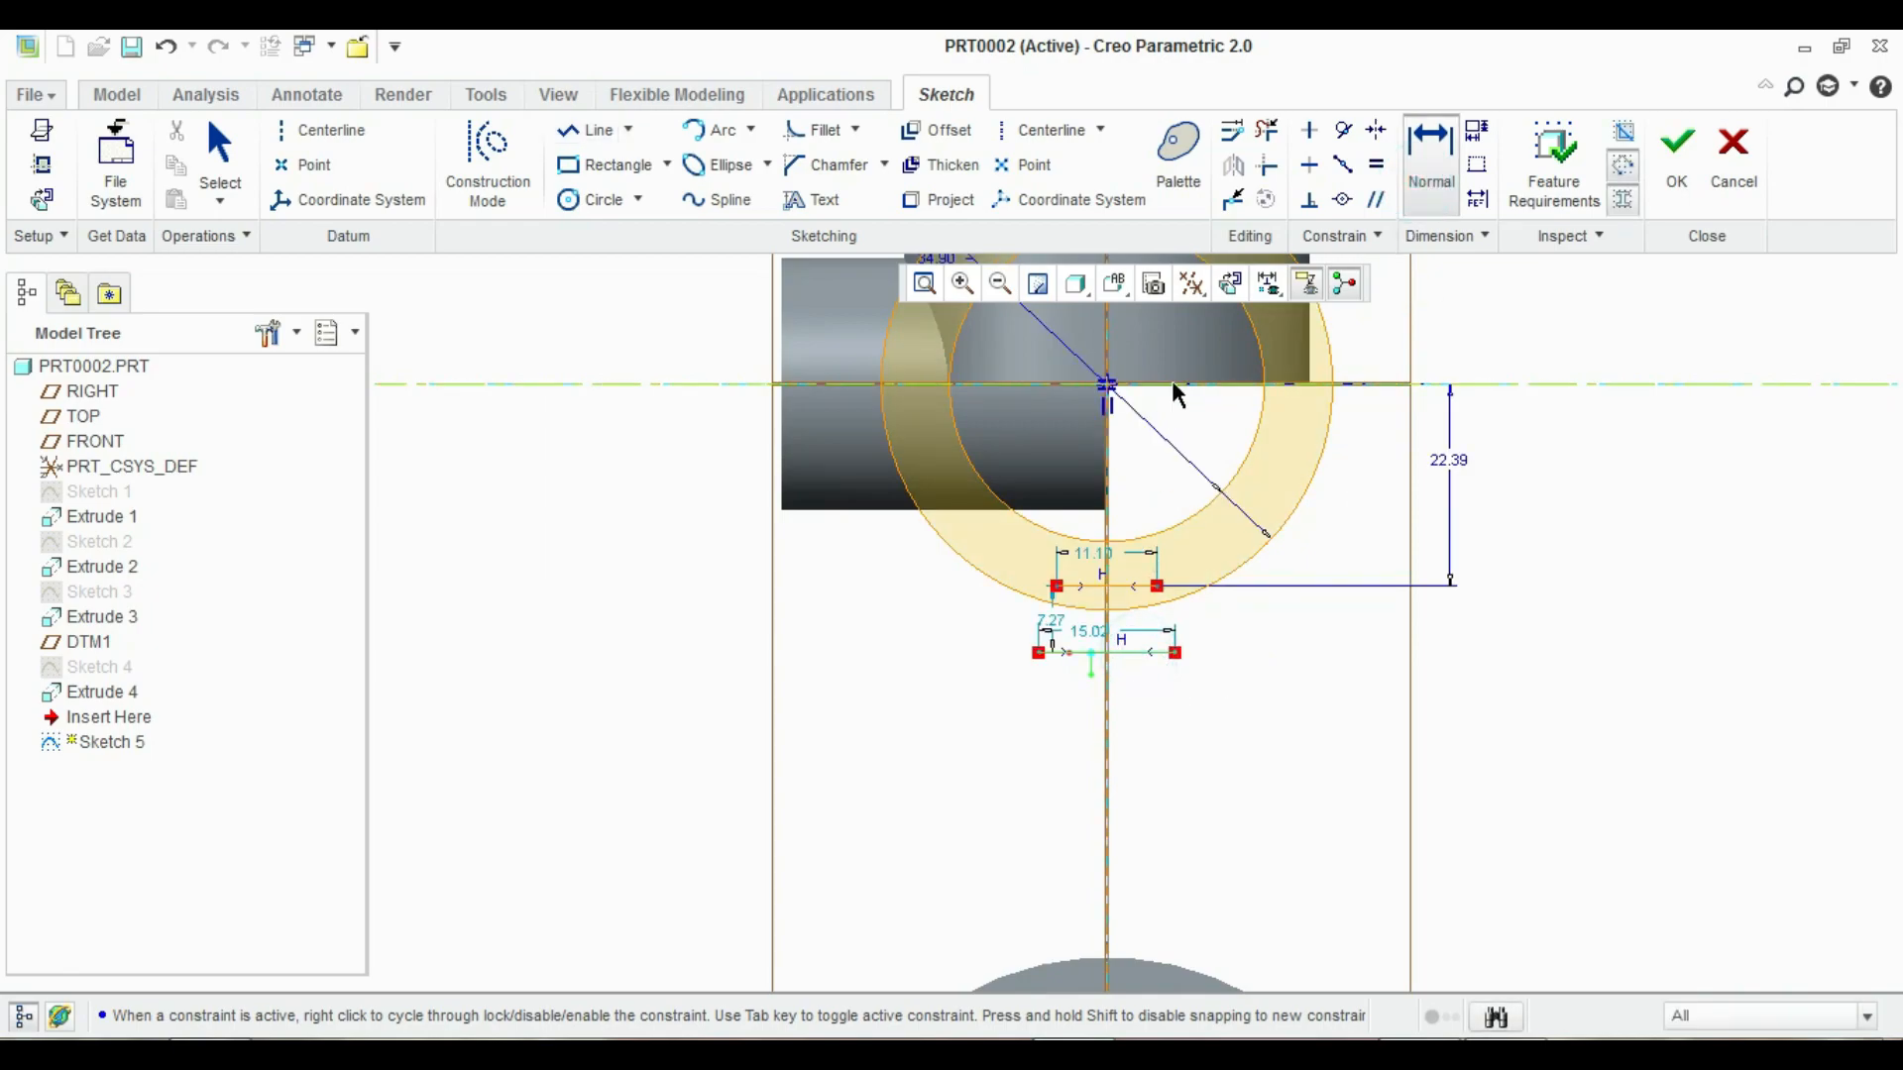
left_click(1169, 383)
middle_click(1534, 518)
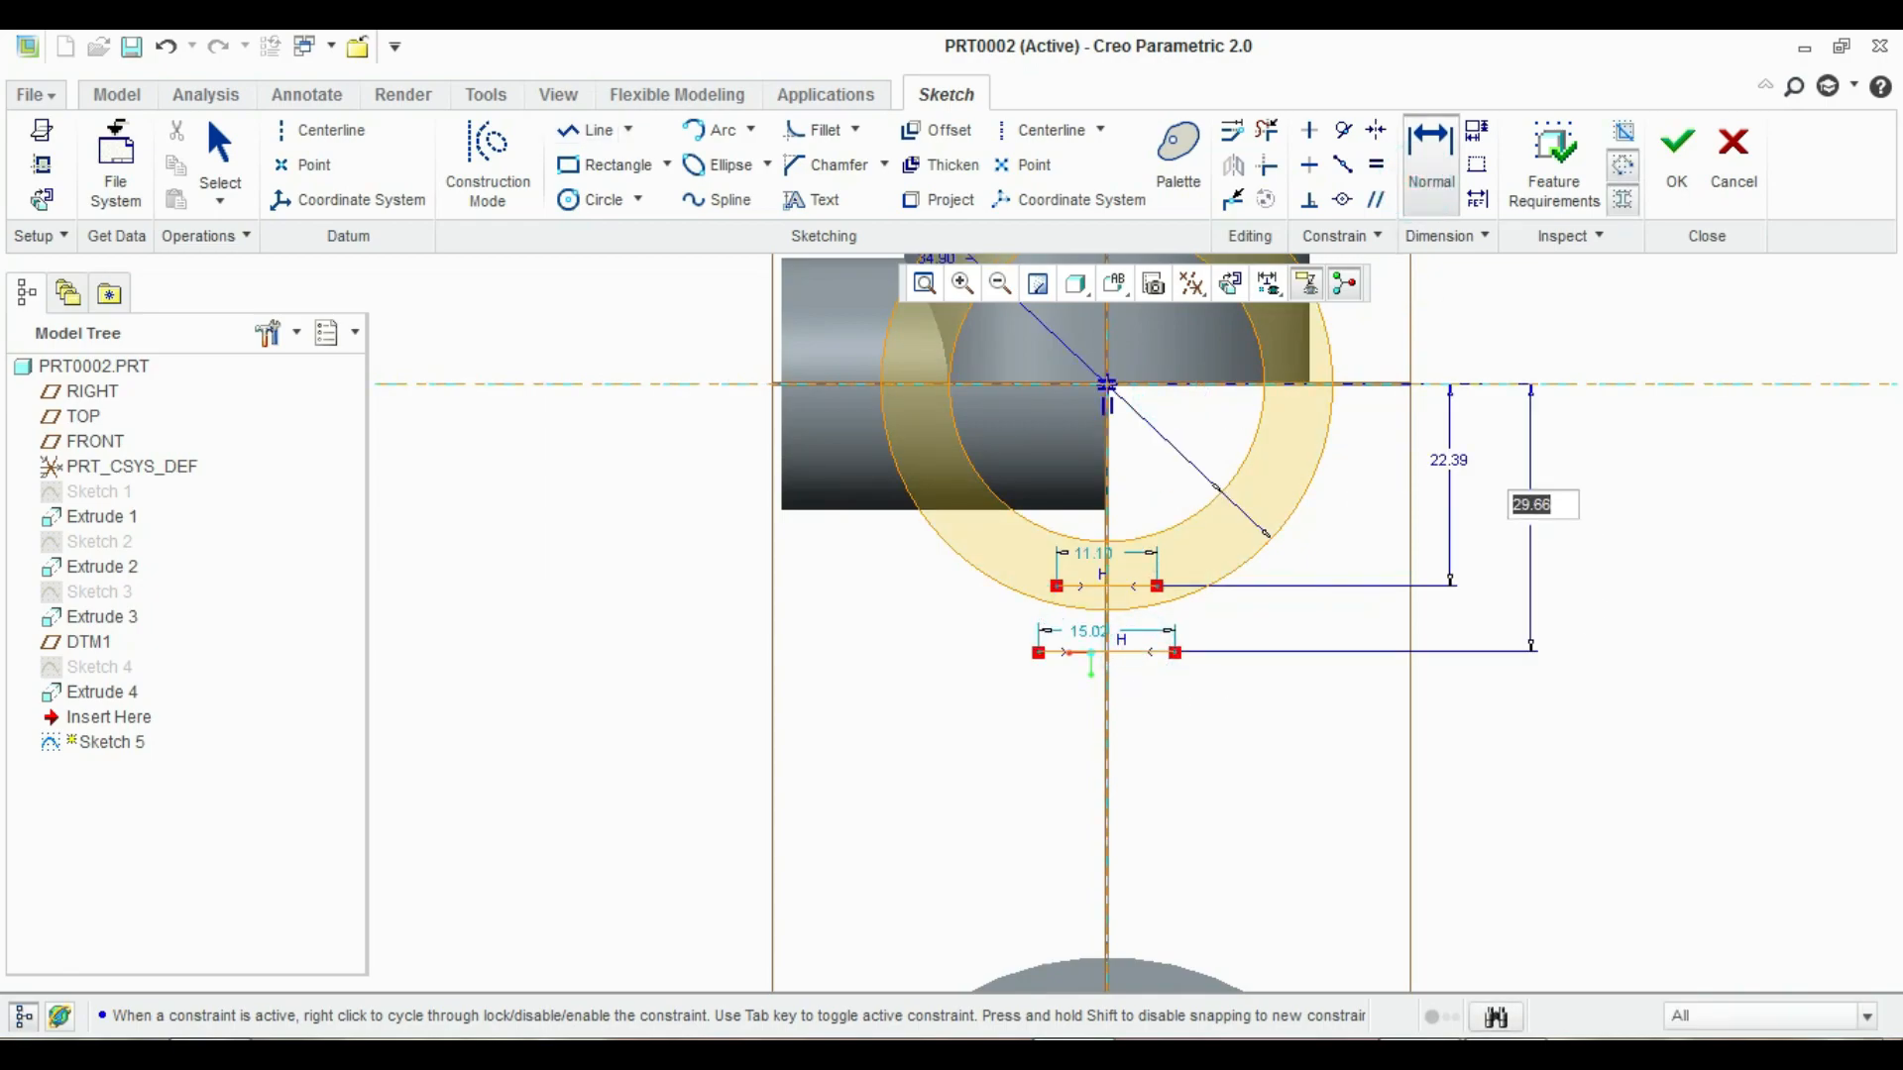
type("32")
key("Return")
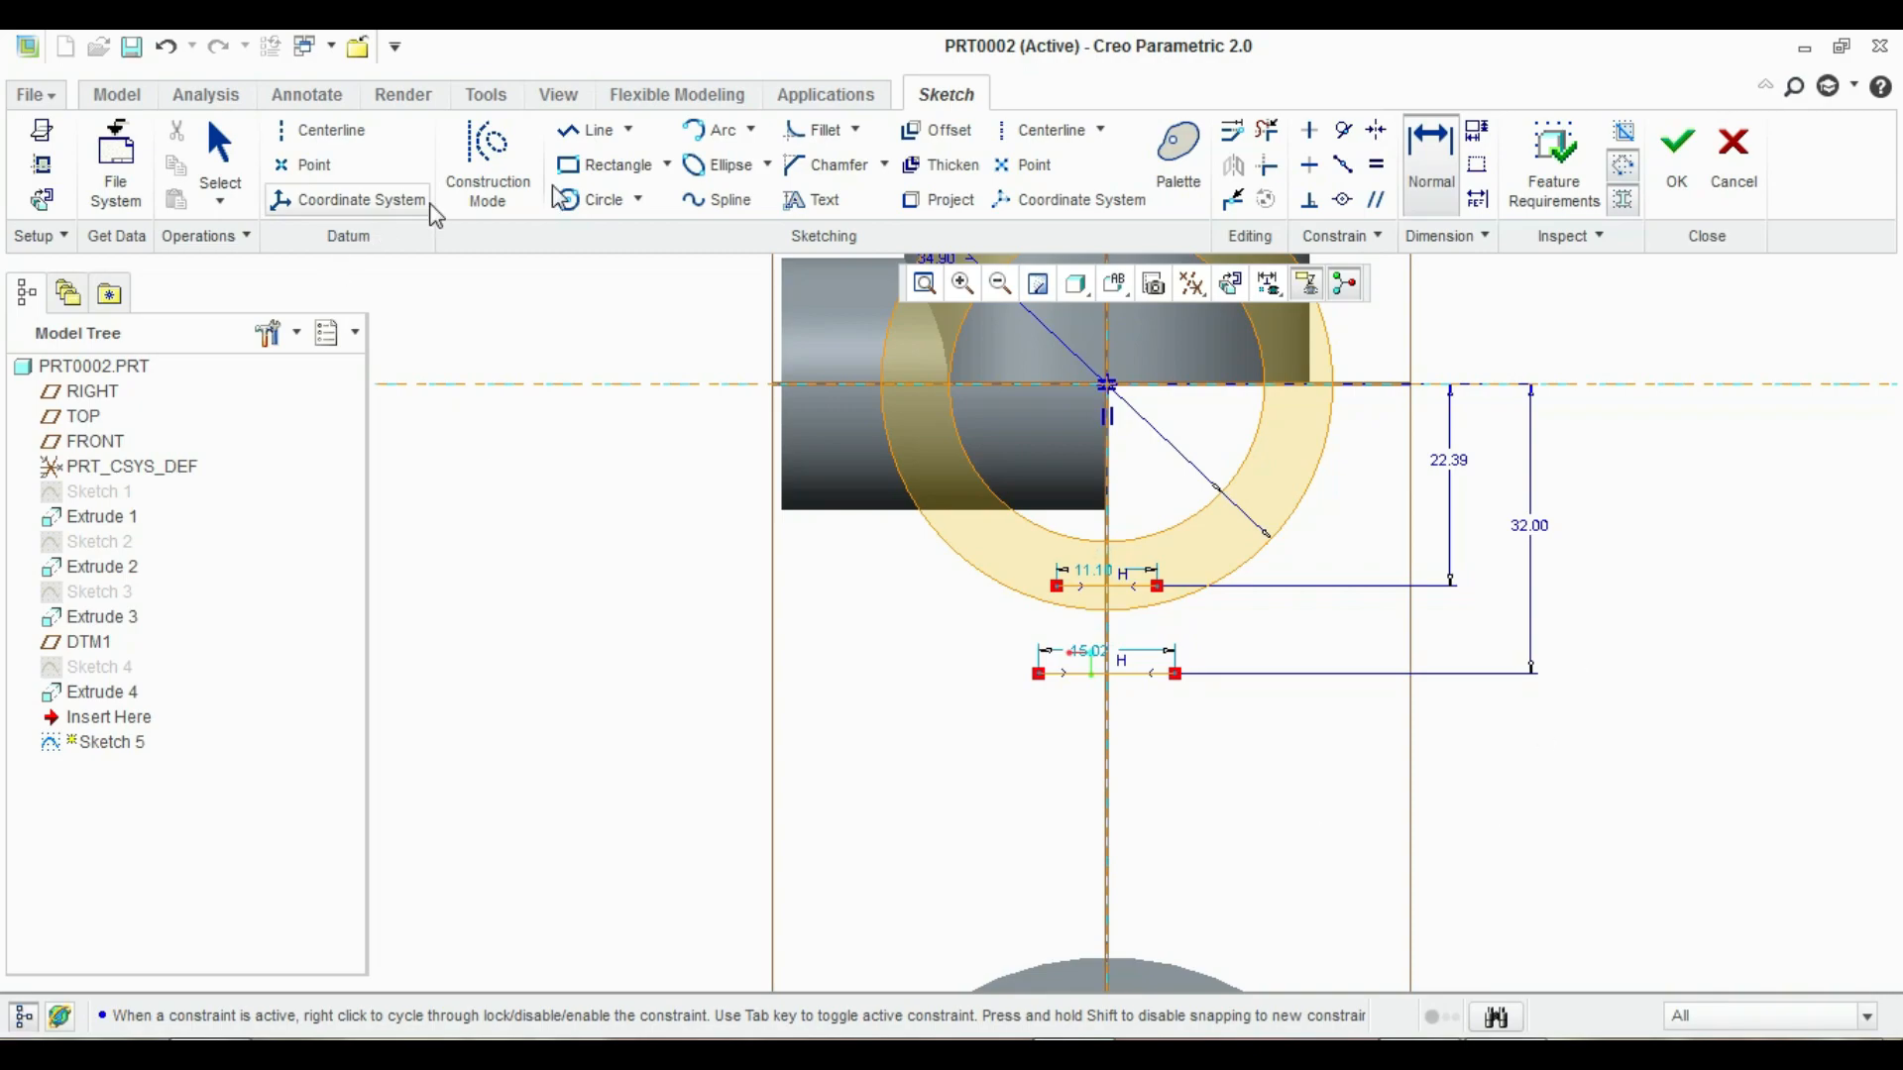
Sketch vertical lines from both ends of the upper horizontal line up to the inner circle, forming a keyway slot
left_click(595, 129)
left_click(1058, 586)
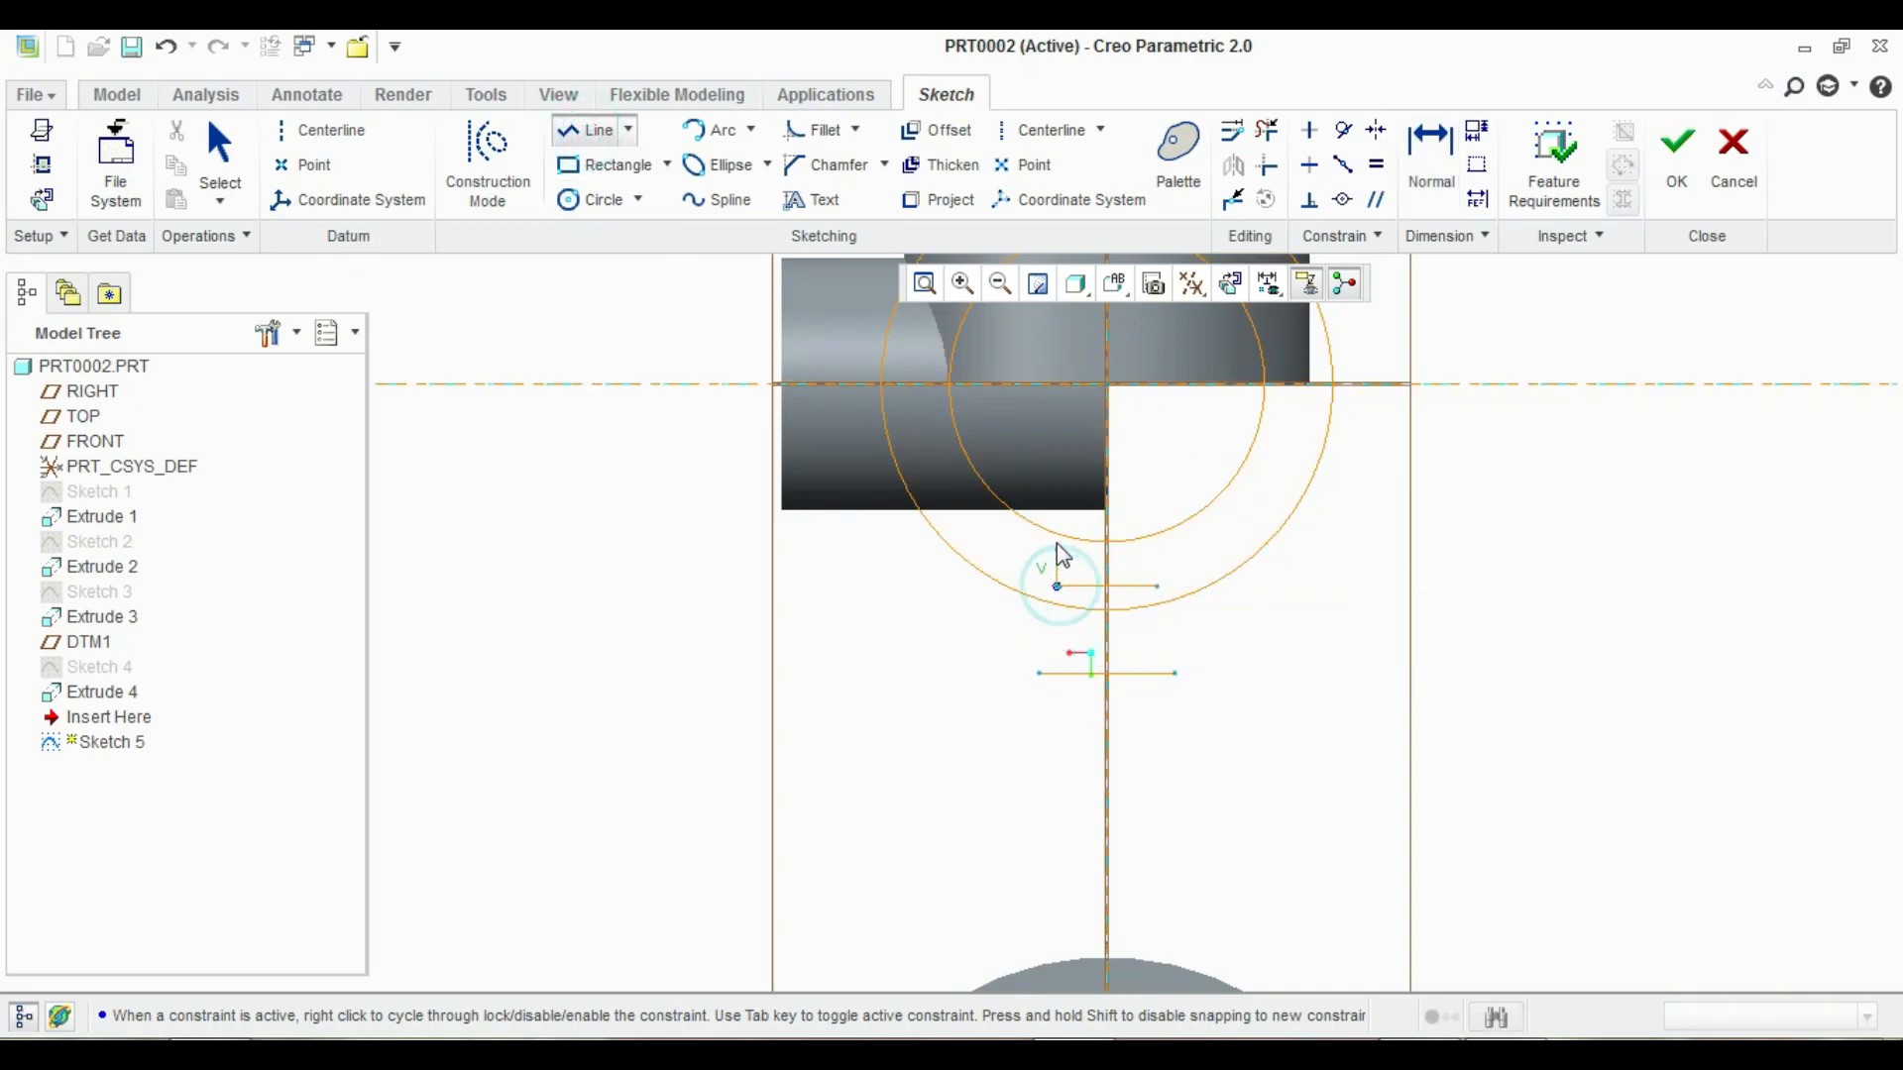
left_click(1058, 535)
middle_click(1093, 530)
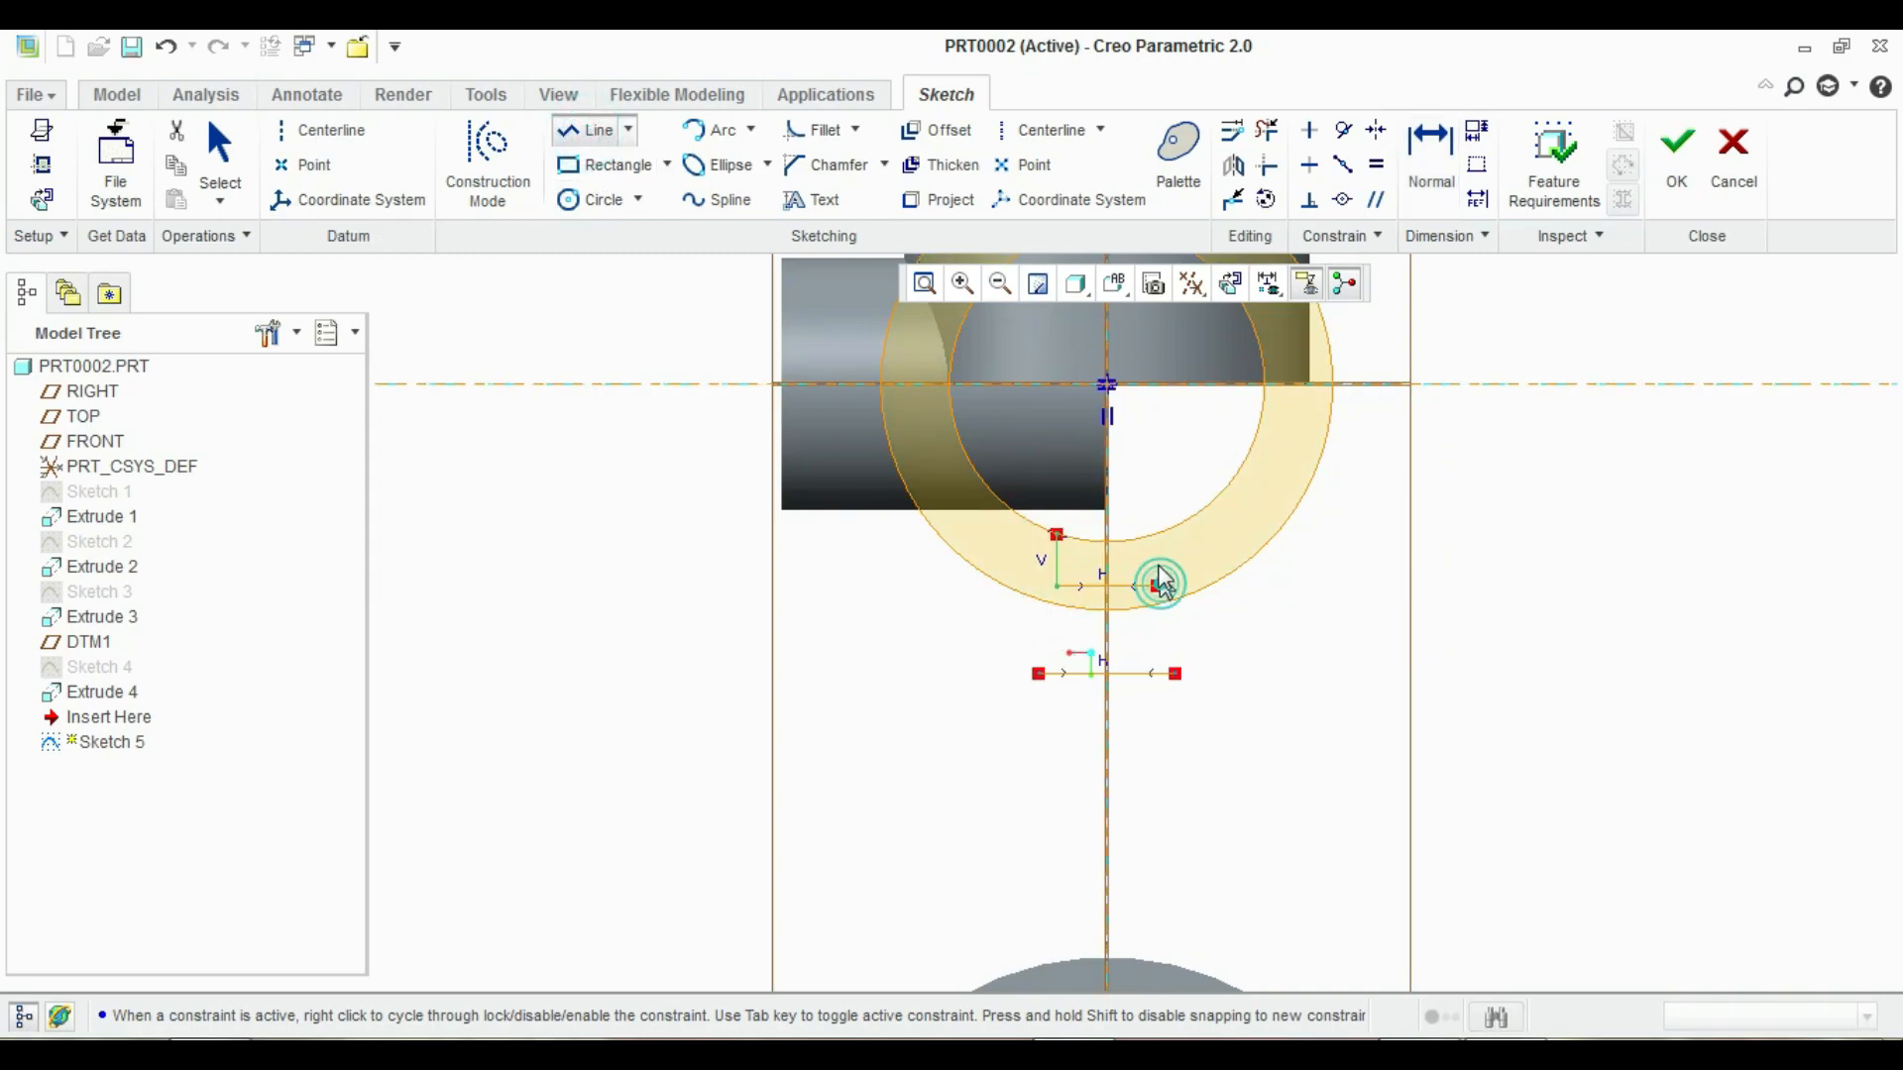
left_click(1158, 586)
left_click(1157, 534)
middle_click(1195, 551)
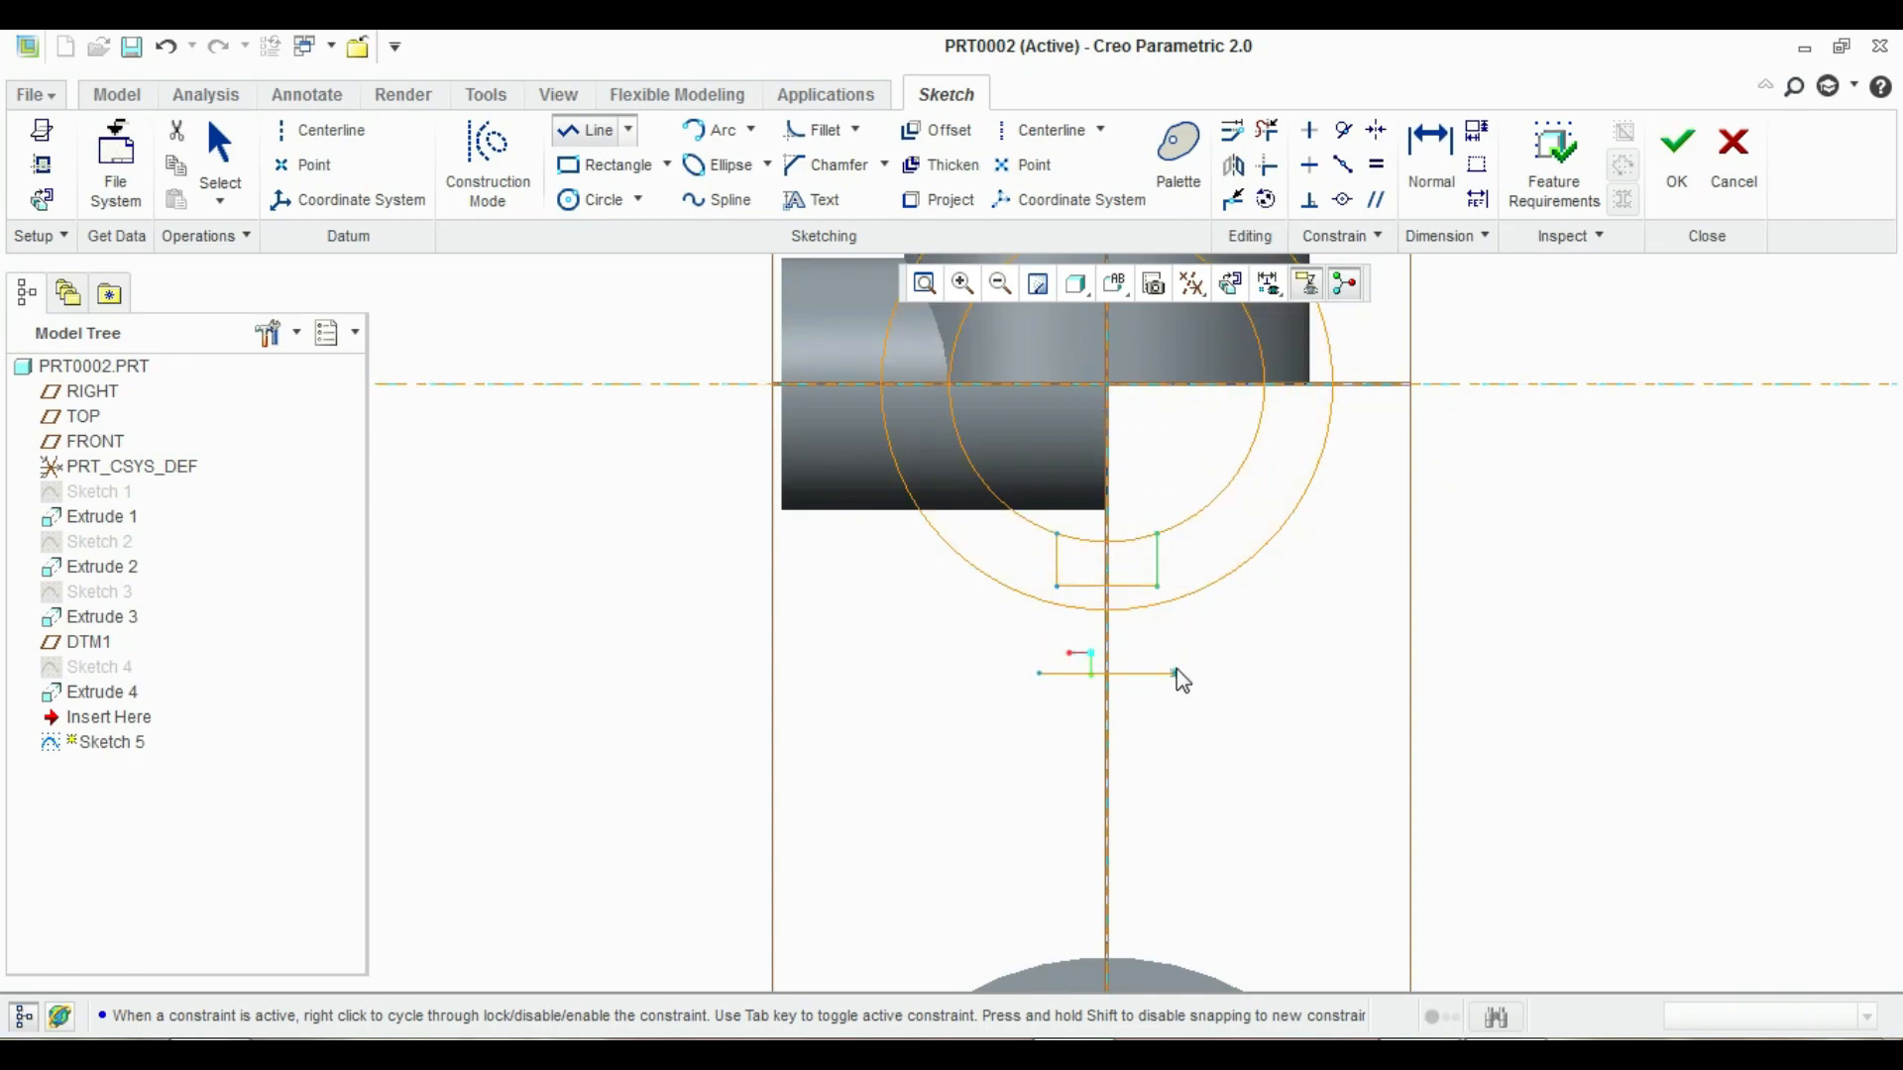
Sketch two slanted lines from the ends of the lower horizontal line, tangent to the outer circle on each side
left_click(1176, 673)
left_click(1288, 517)
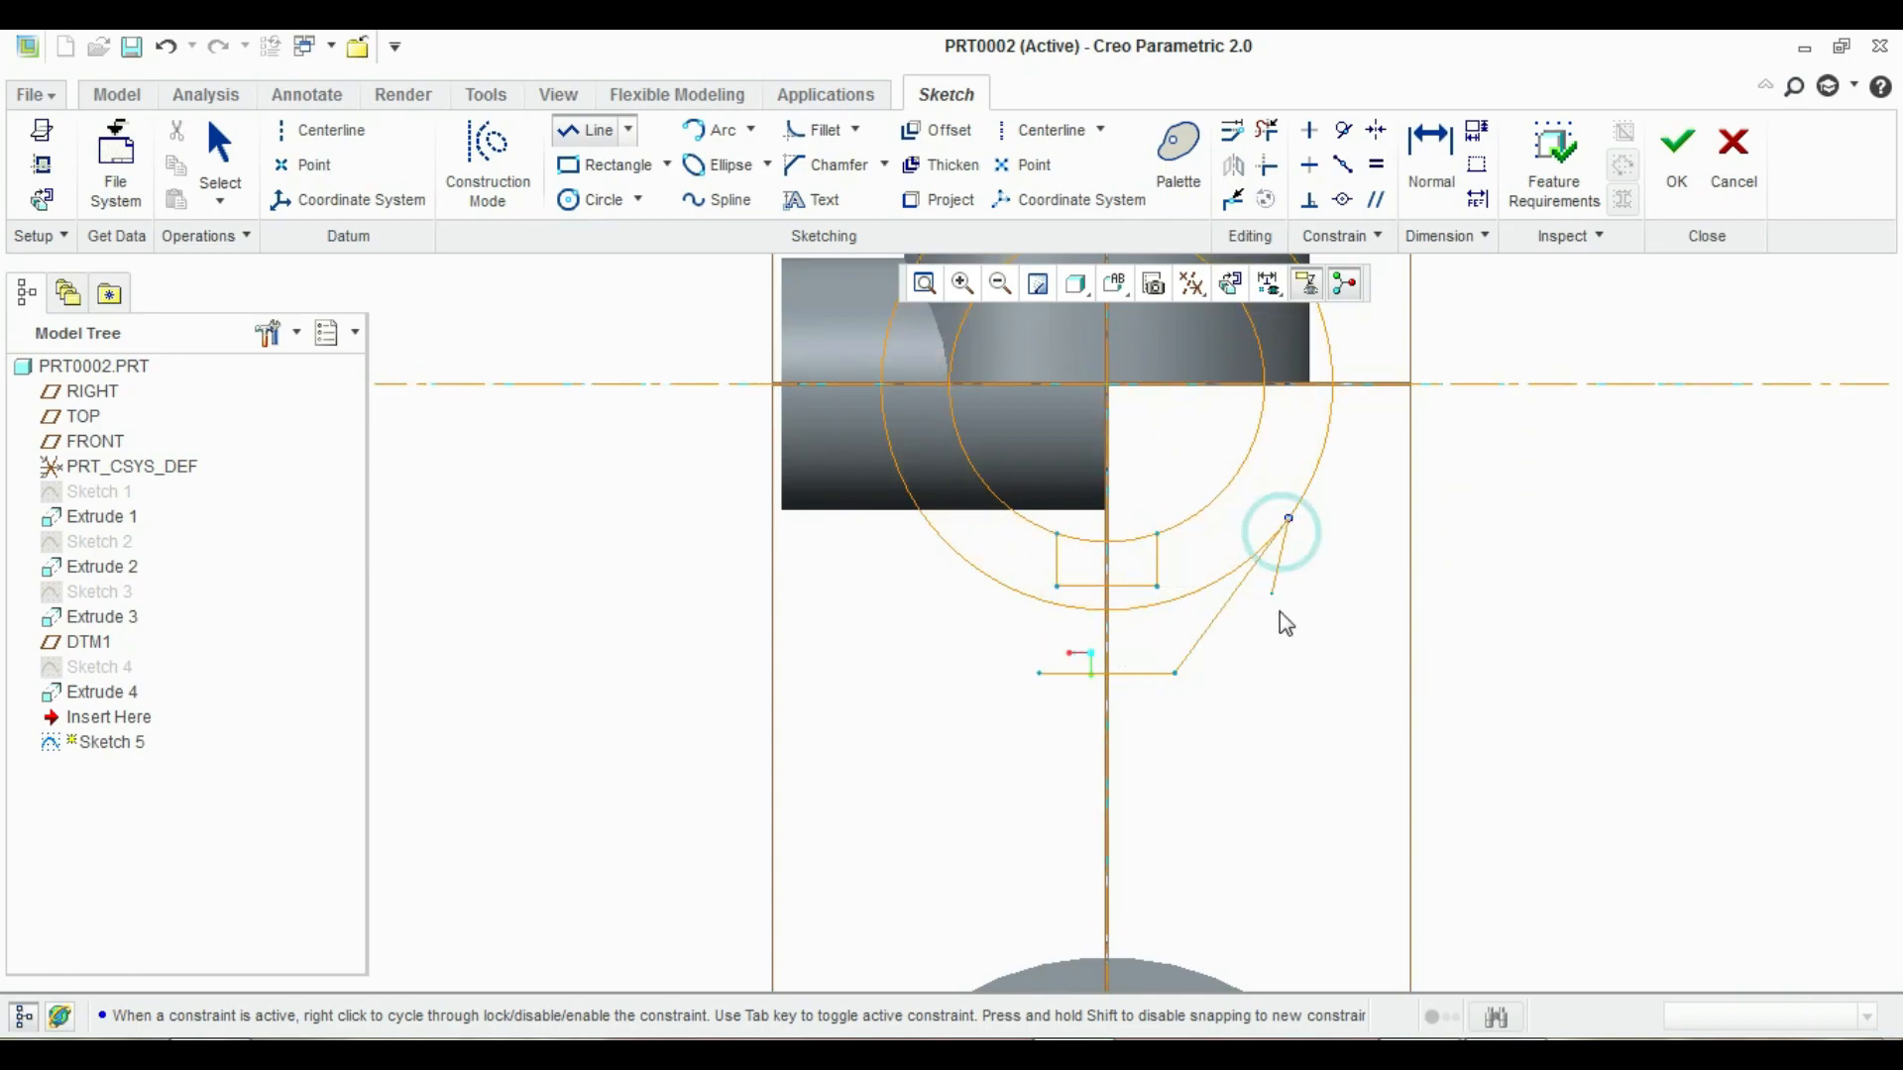
middle_click(1281, 626)
left_click(1039, 673)
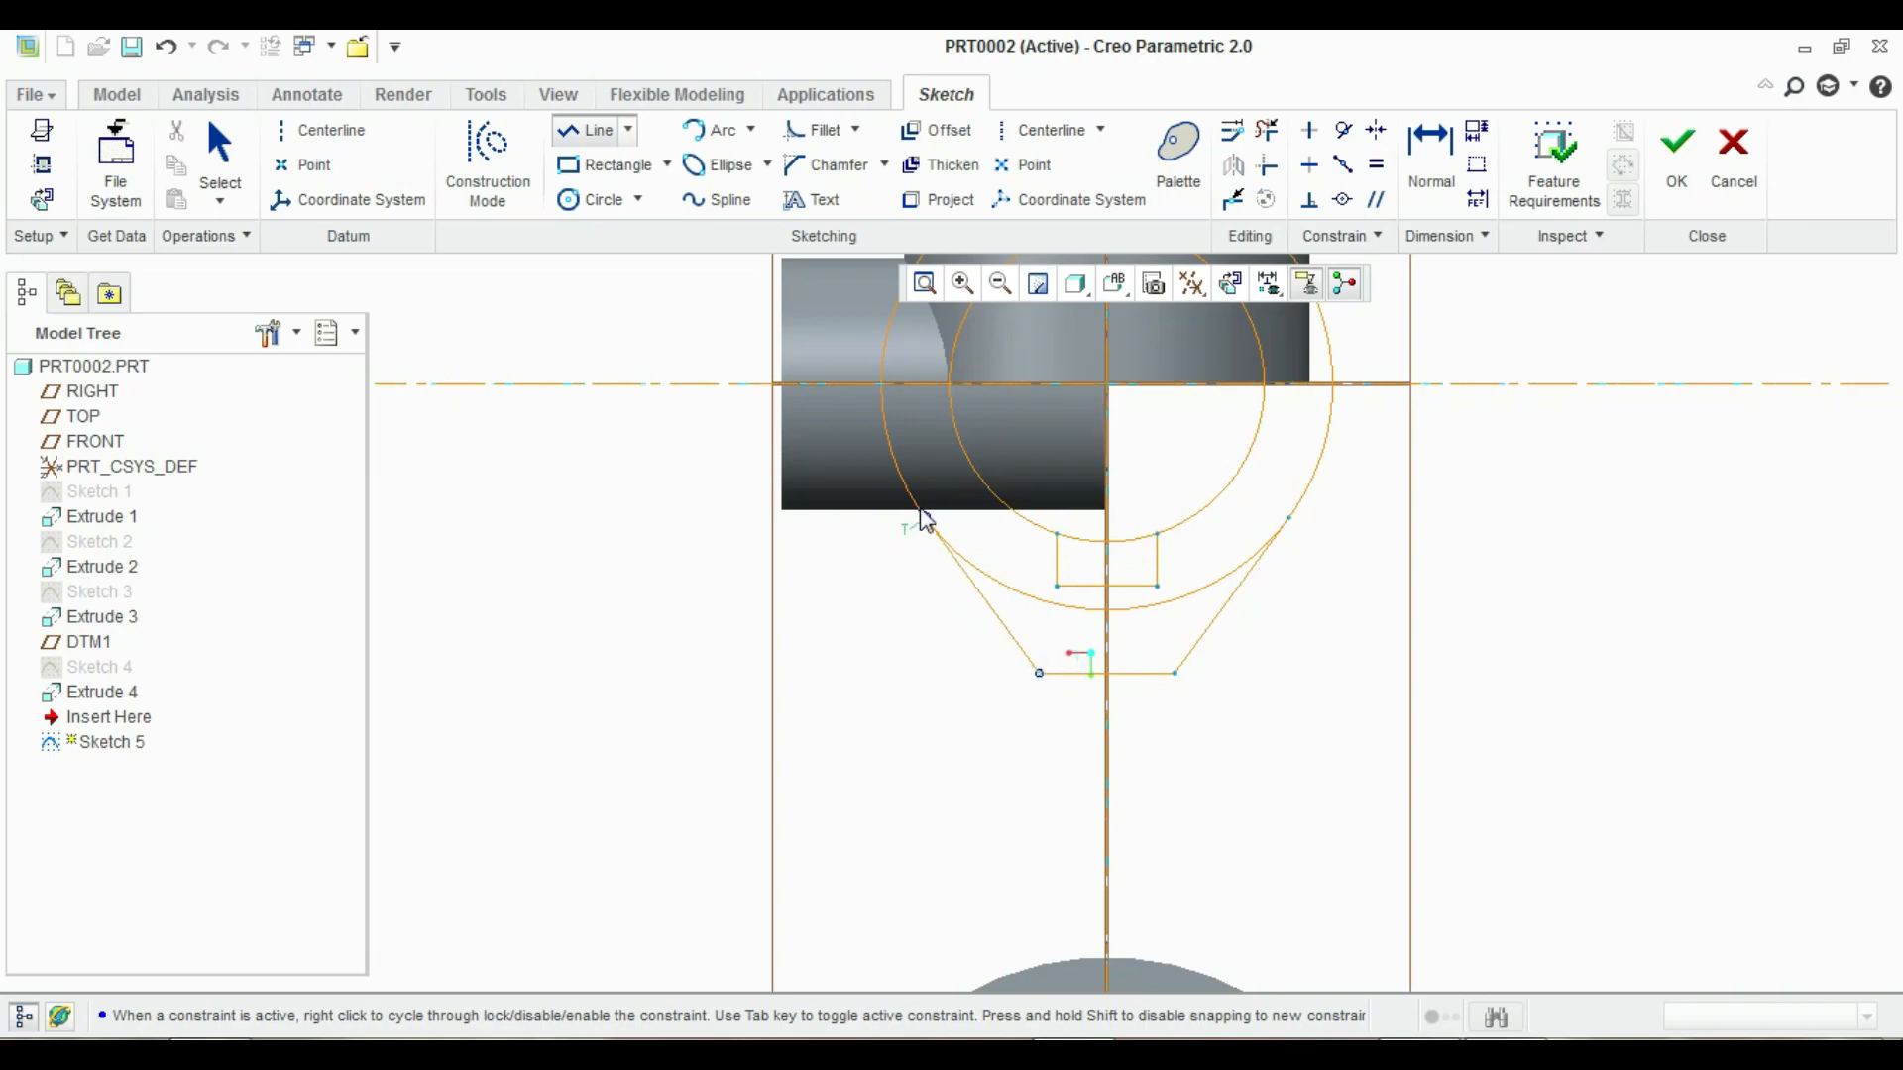
left_click(922, 514)
middle_click(1137, 586)
middle_click(1190, 480)
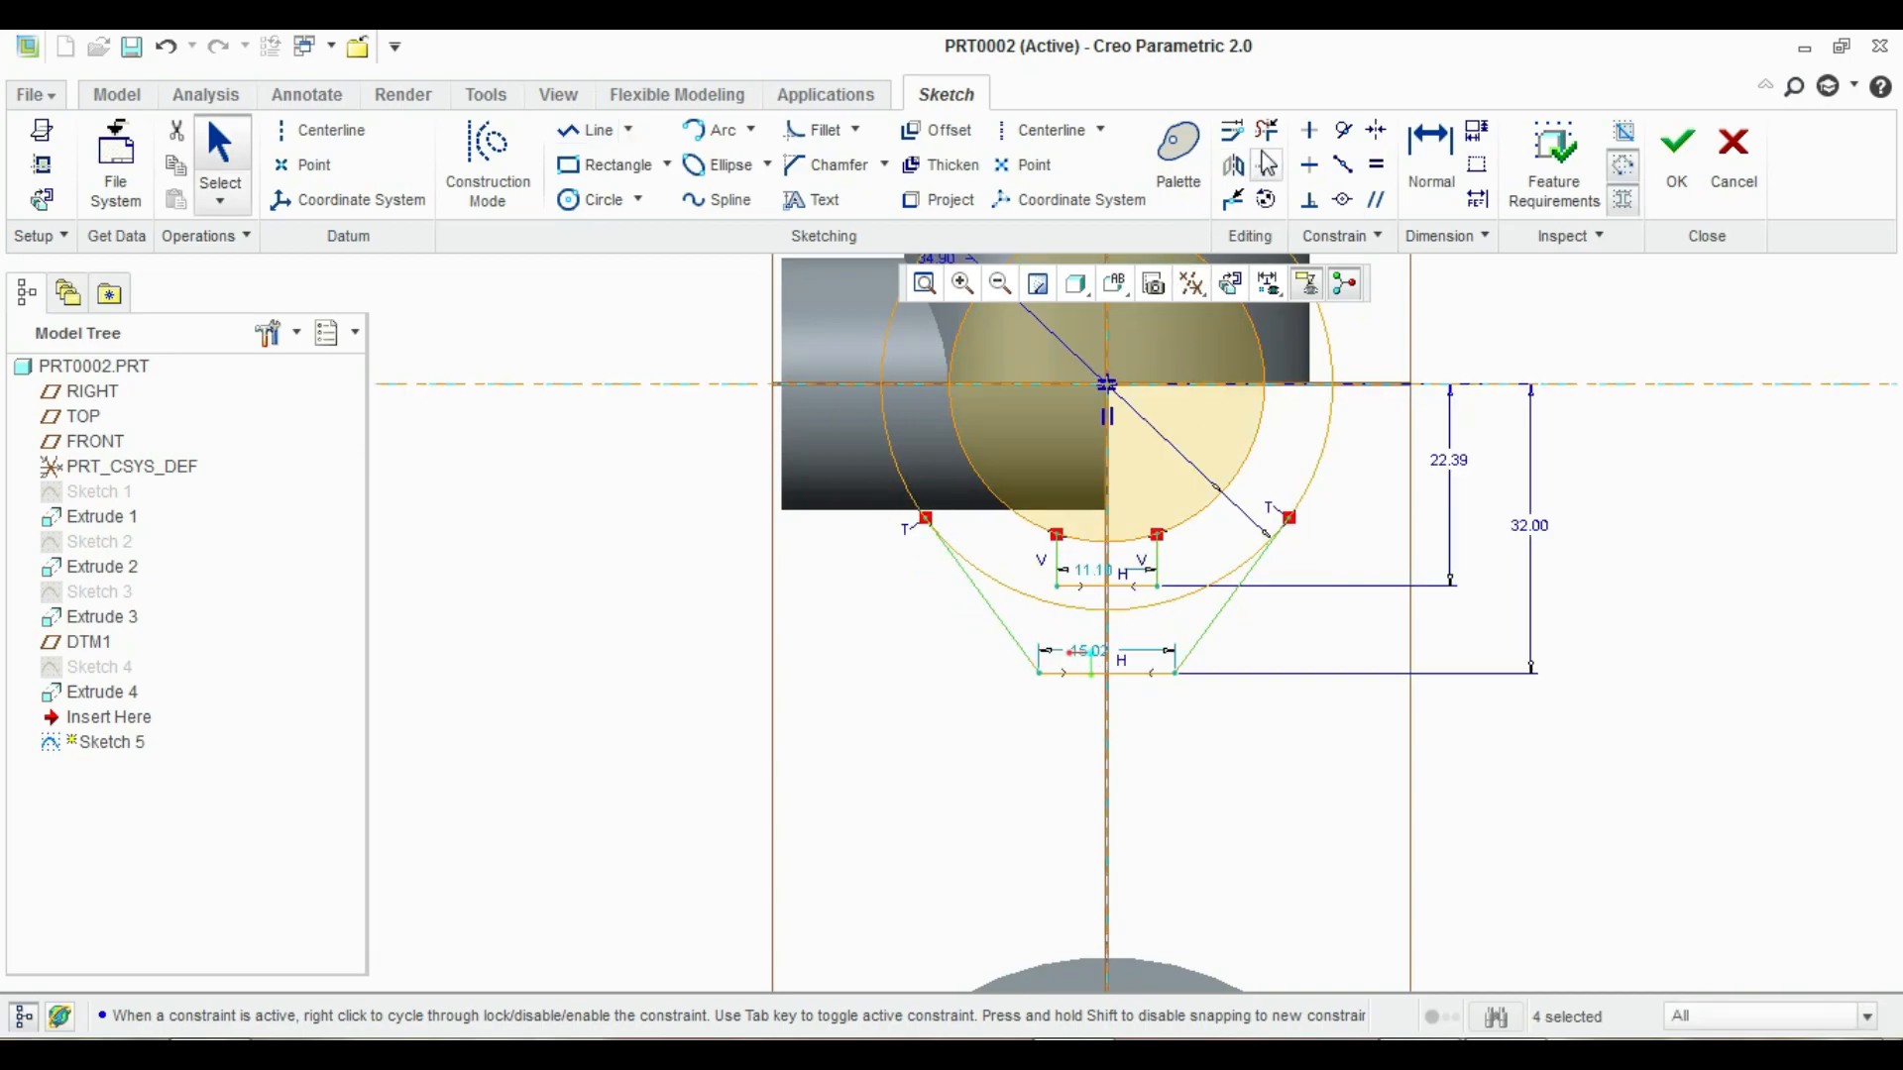
Trim the inner circle's arc across the keyway and the outer circle's arc between the two tangent lines
left_click(1267, 130)
mouse_move(1096, 536)
left_mouse_down()
mouse_move(1117, 571)
mouse_move(1142, 547)
left_mouse_up()
left_click_drag(1058, 619, 1048, 596)
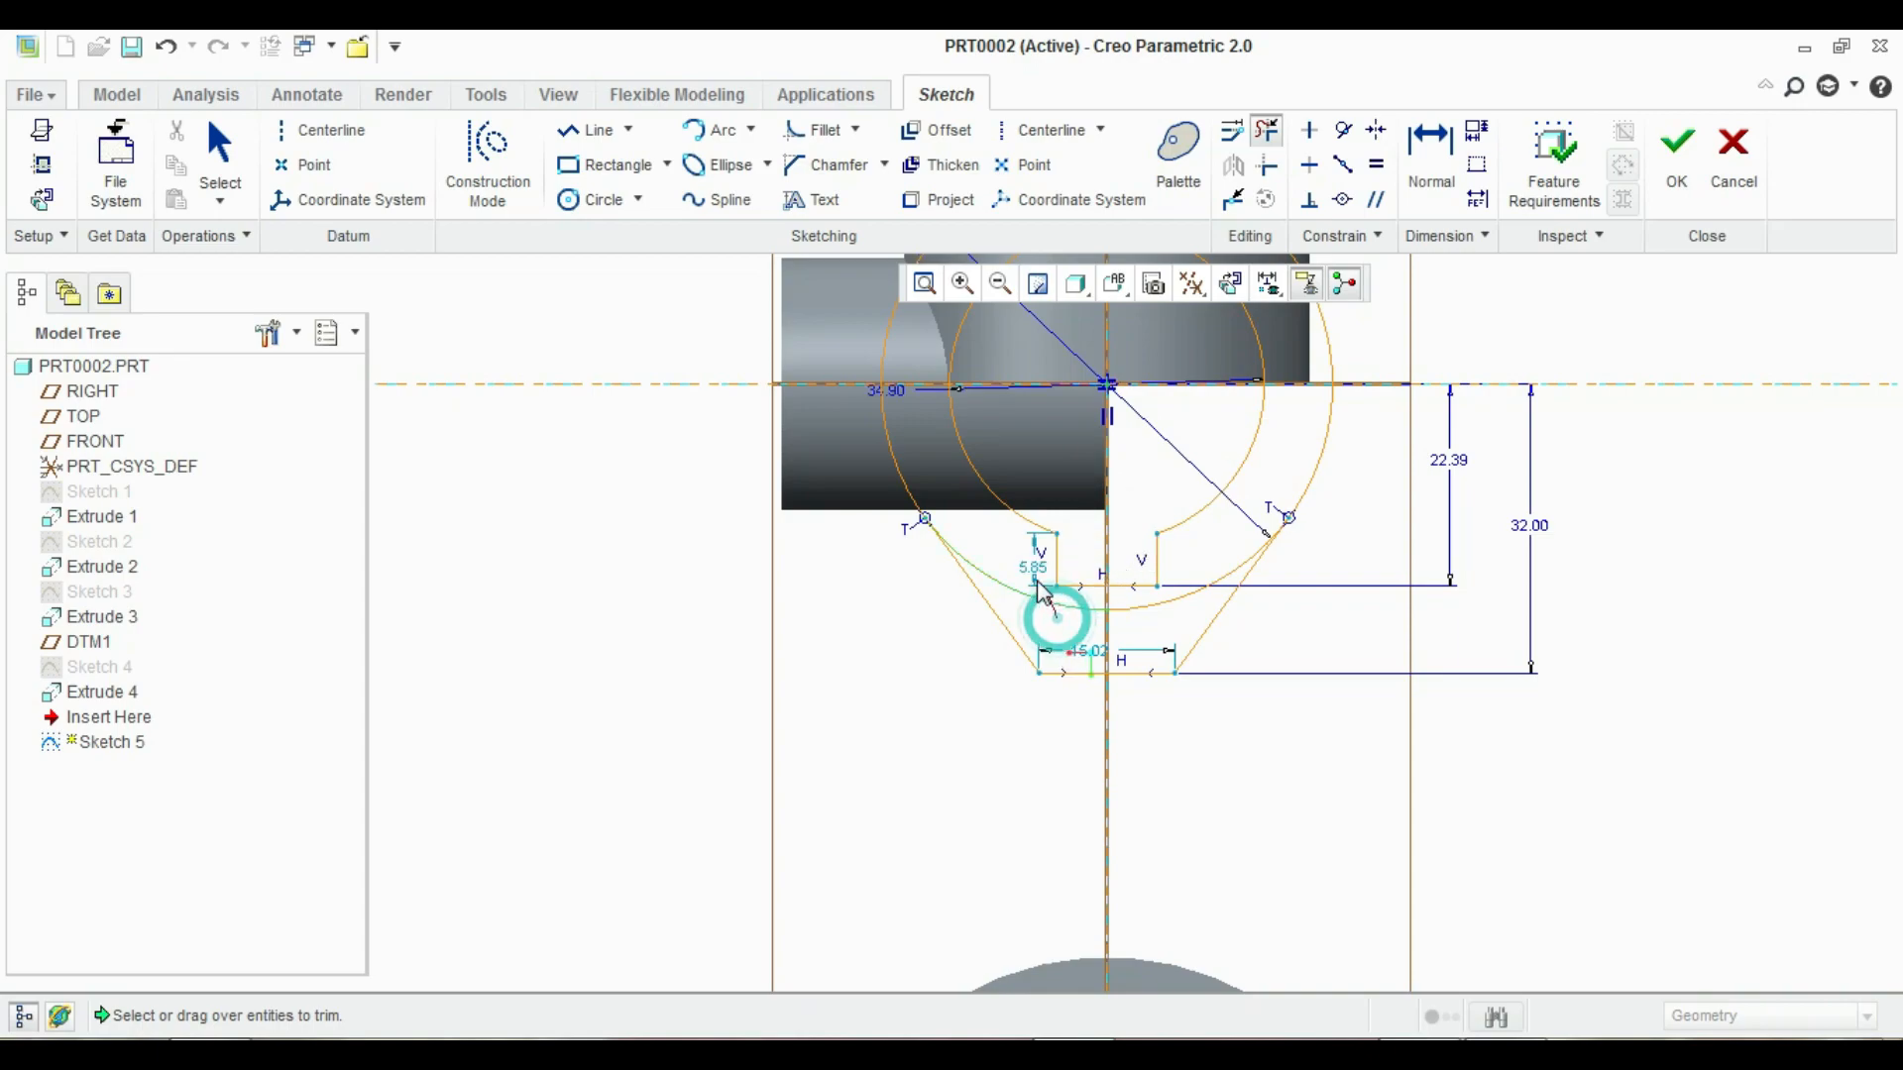
left_click_drag(1155, 621, 1195, 583)
middle_click(1204, 592)
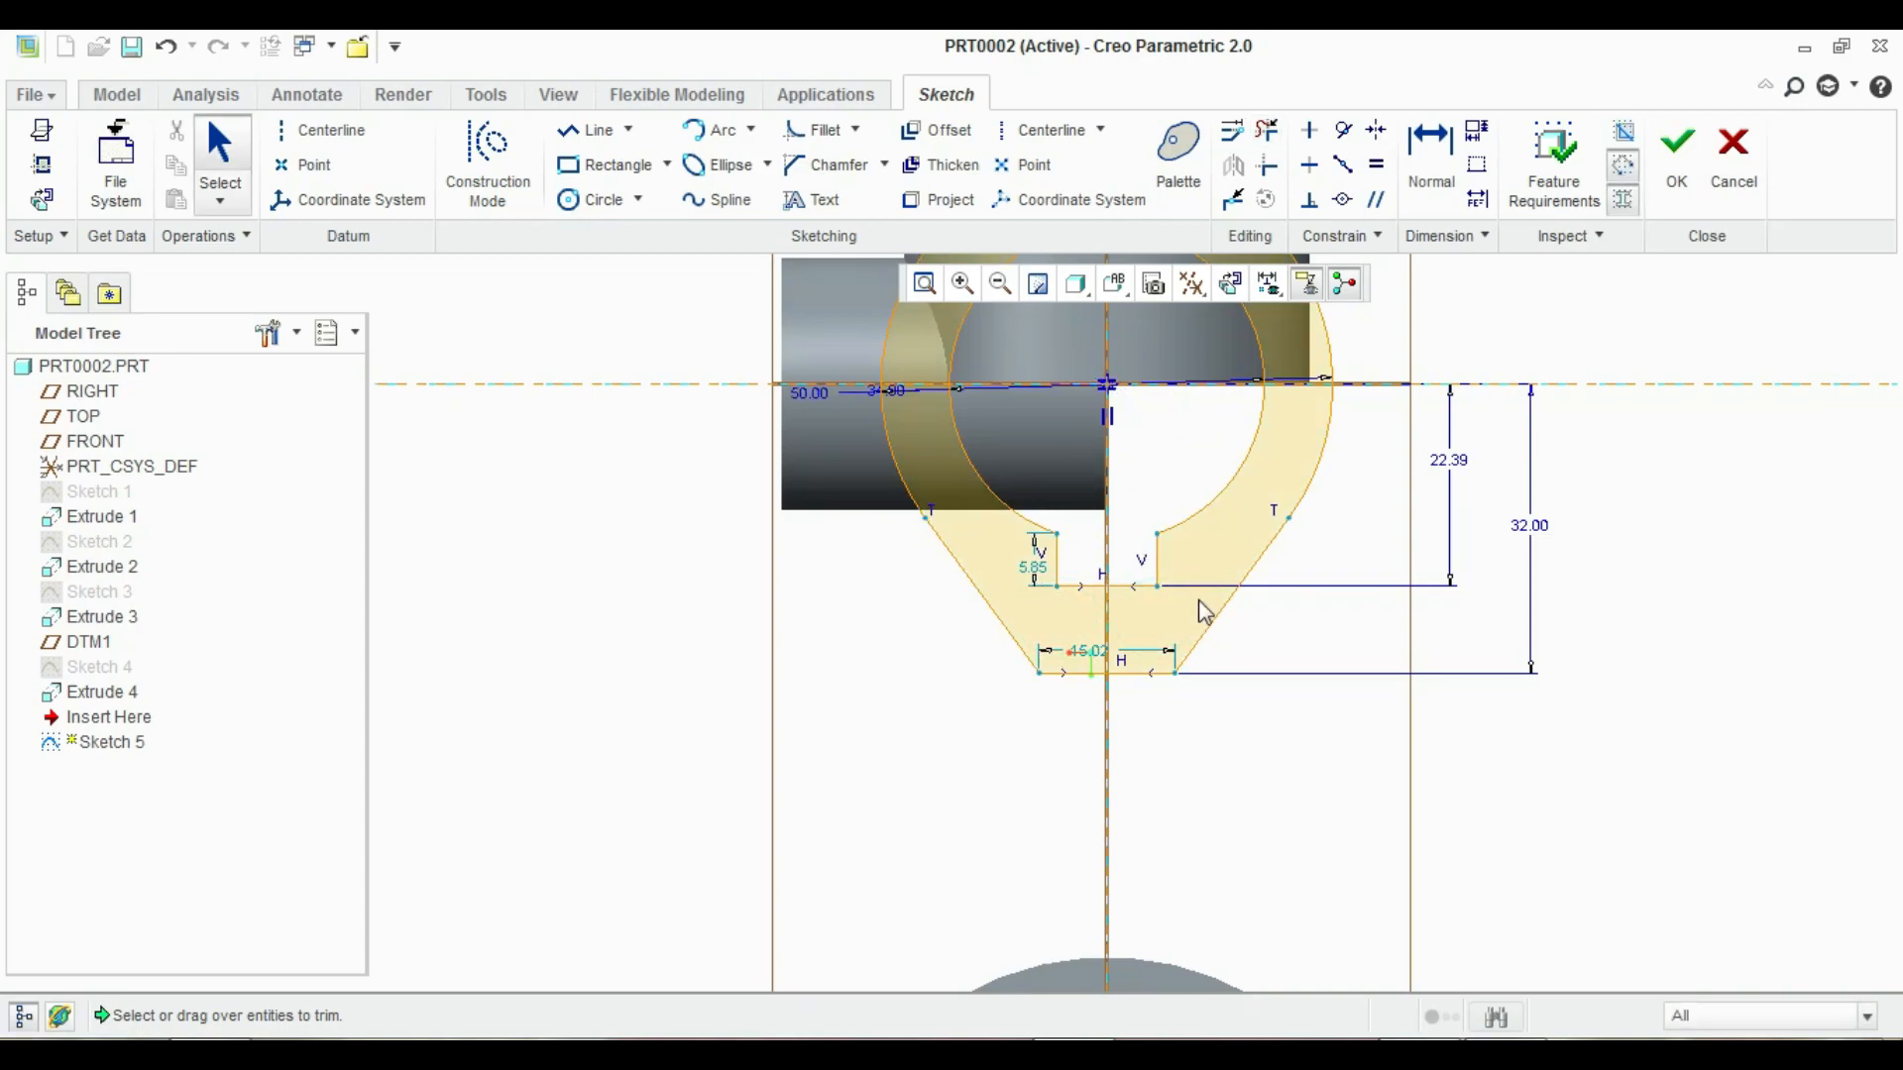
Examine the reference drawing for the shape and dimensions of the rounded arm above the 50 mm circle
scroll(1168, 723, "down", 4)
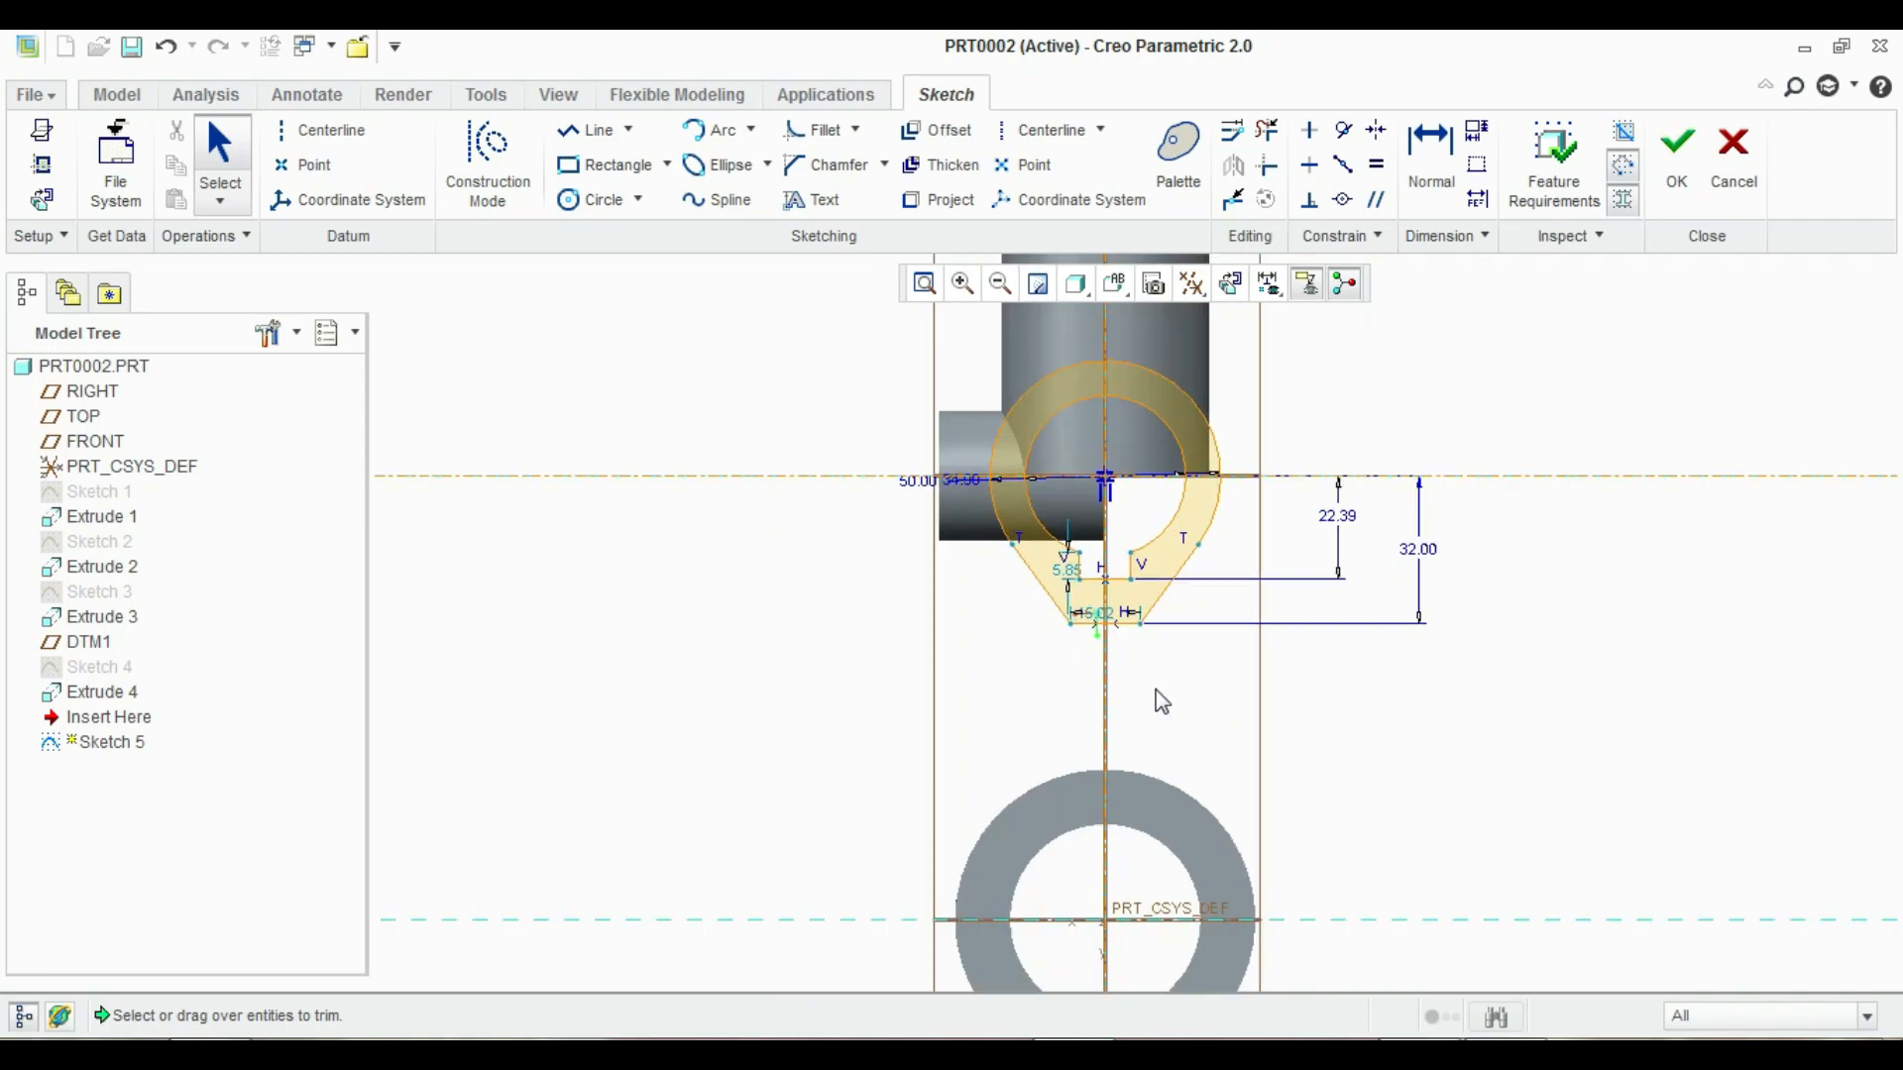
scroll(1173, 588, "up", 2)
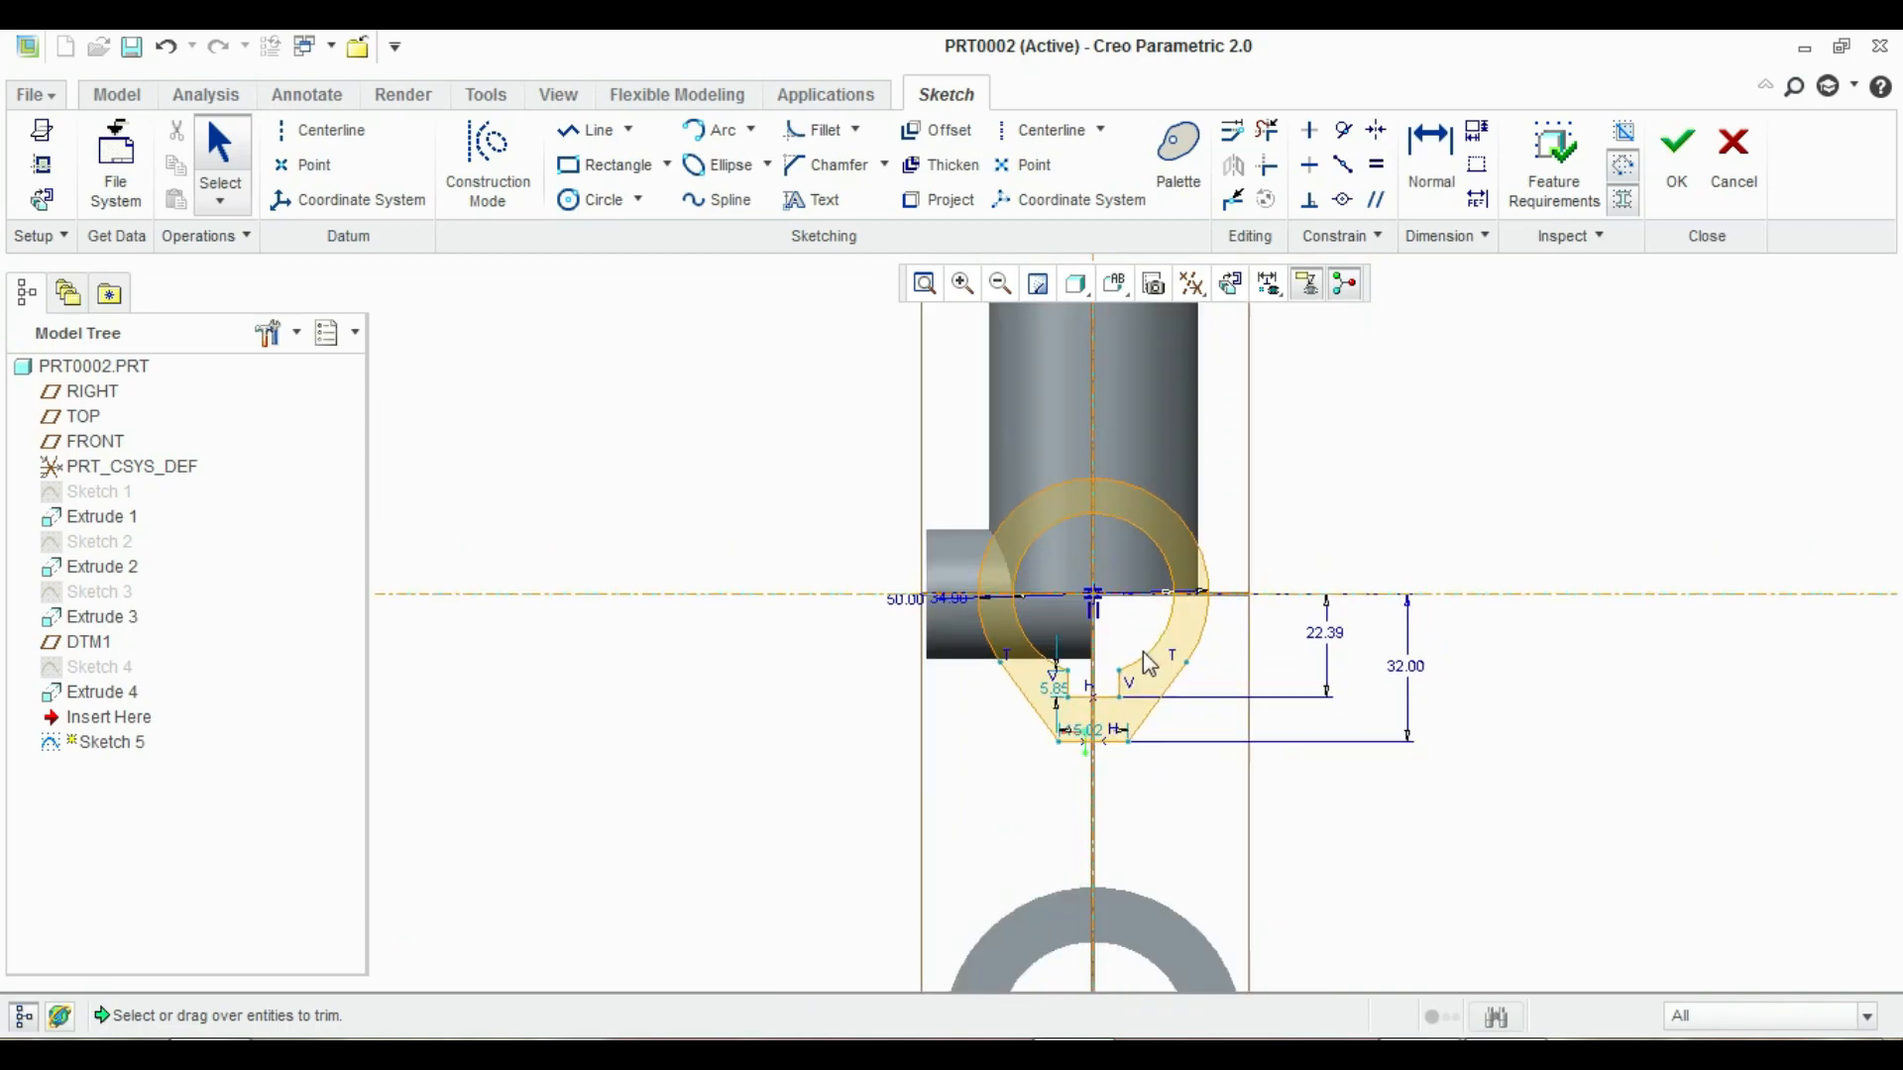
key("alt+Tab")
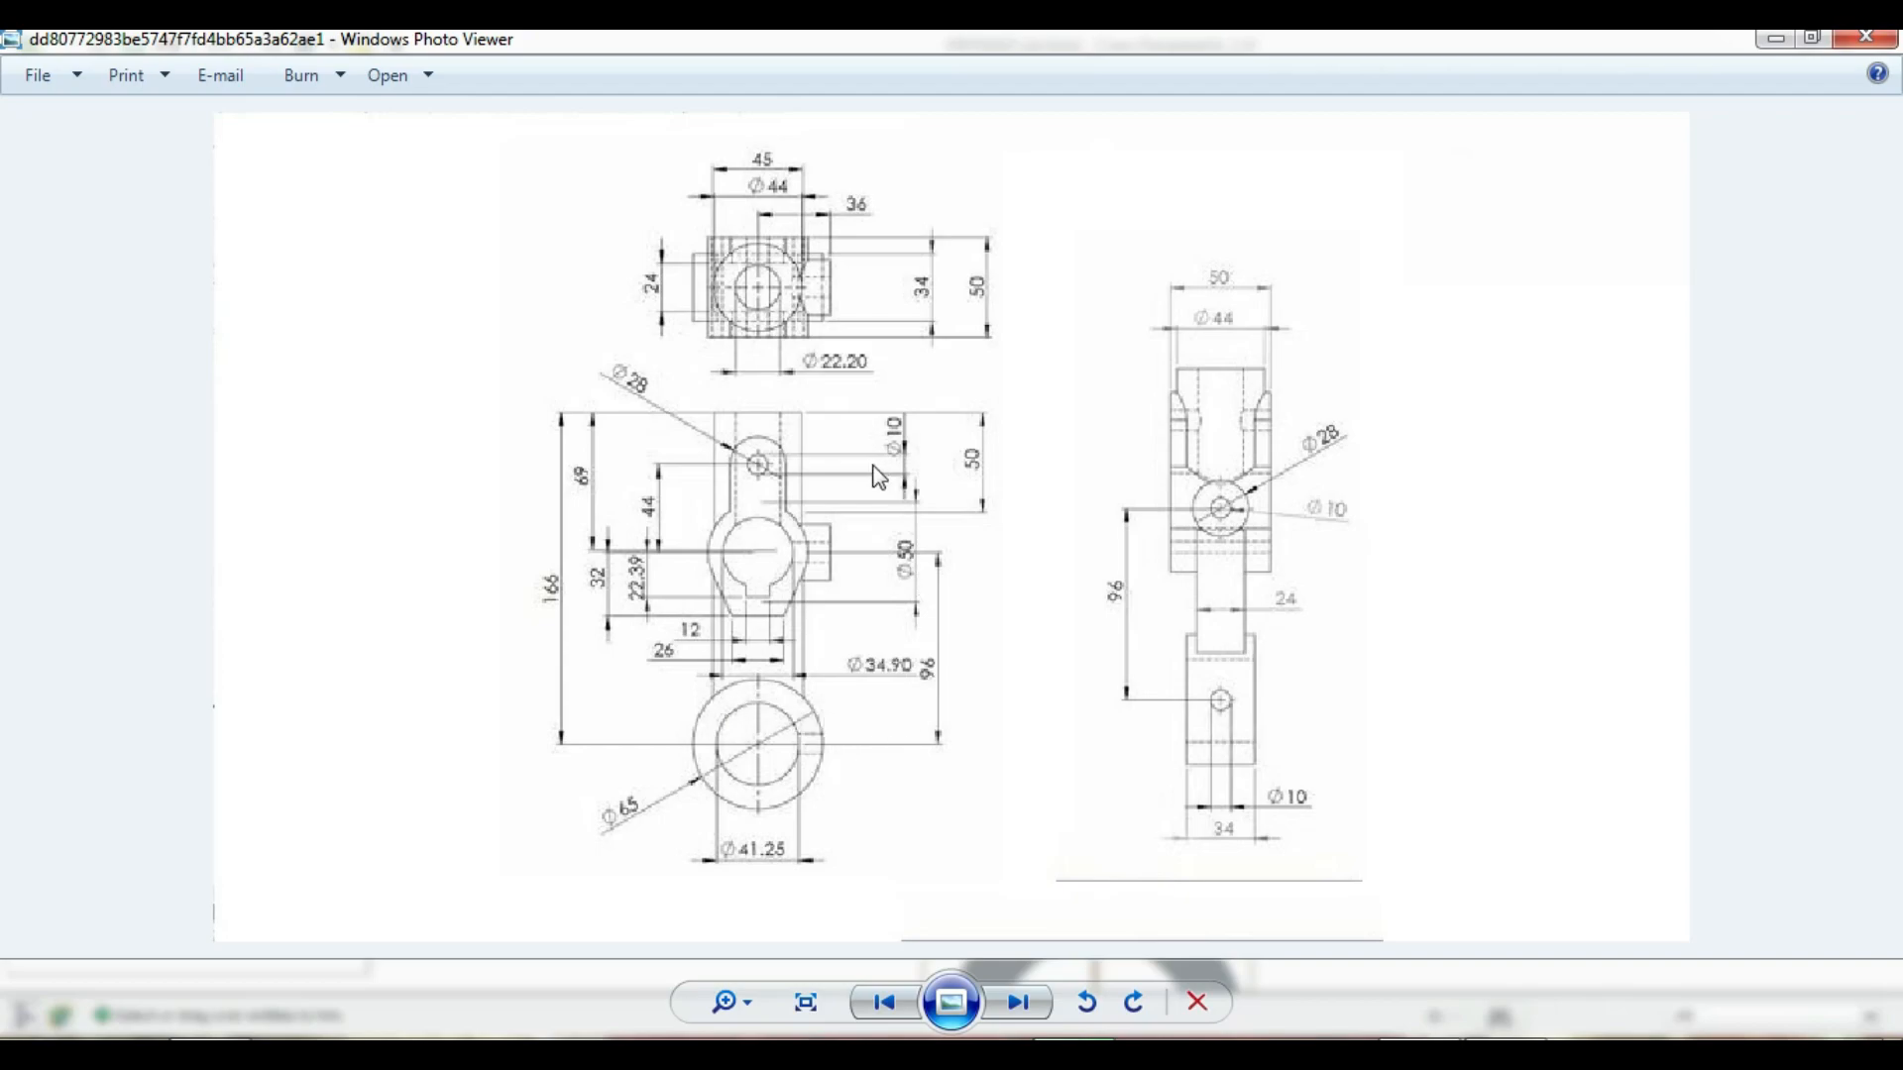
left_click(1776, 38)
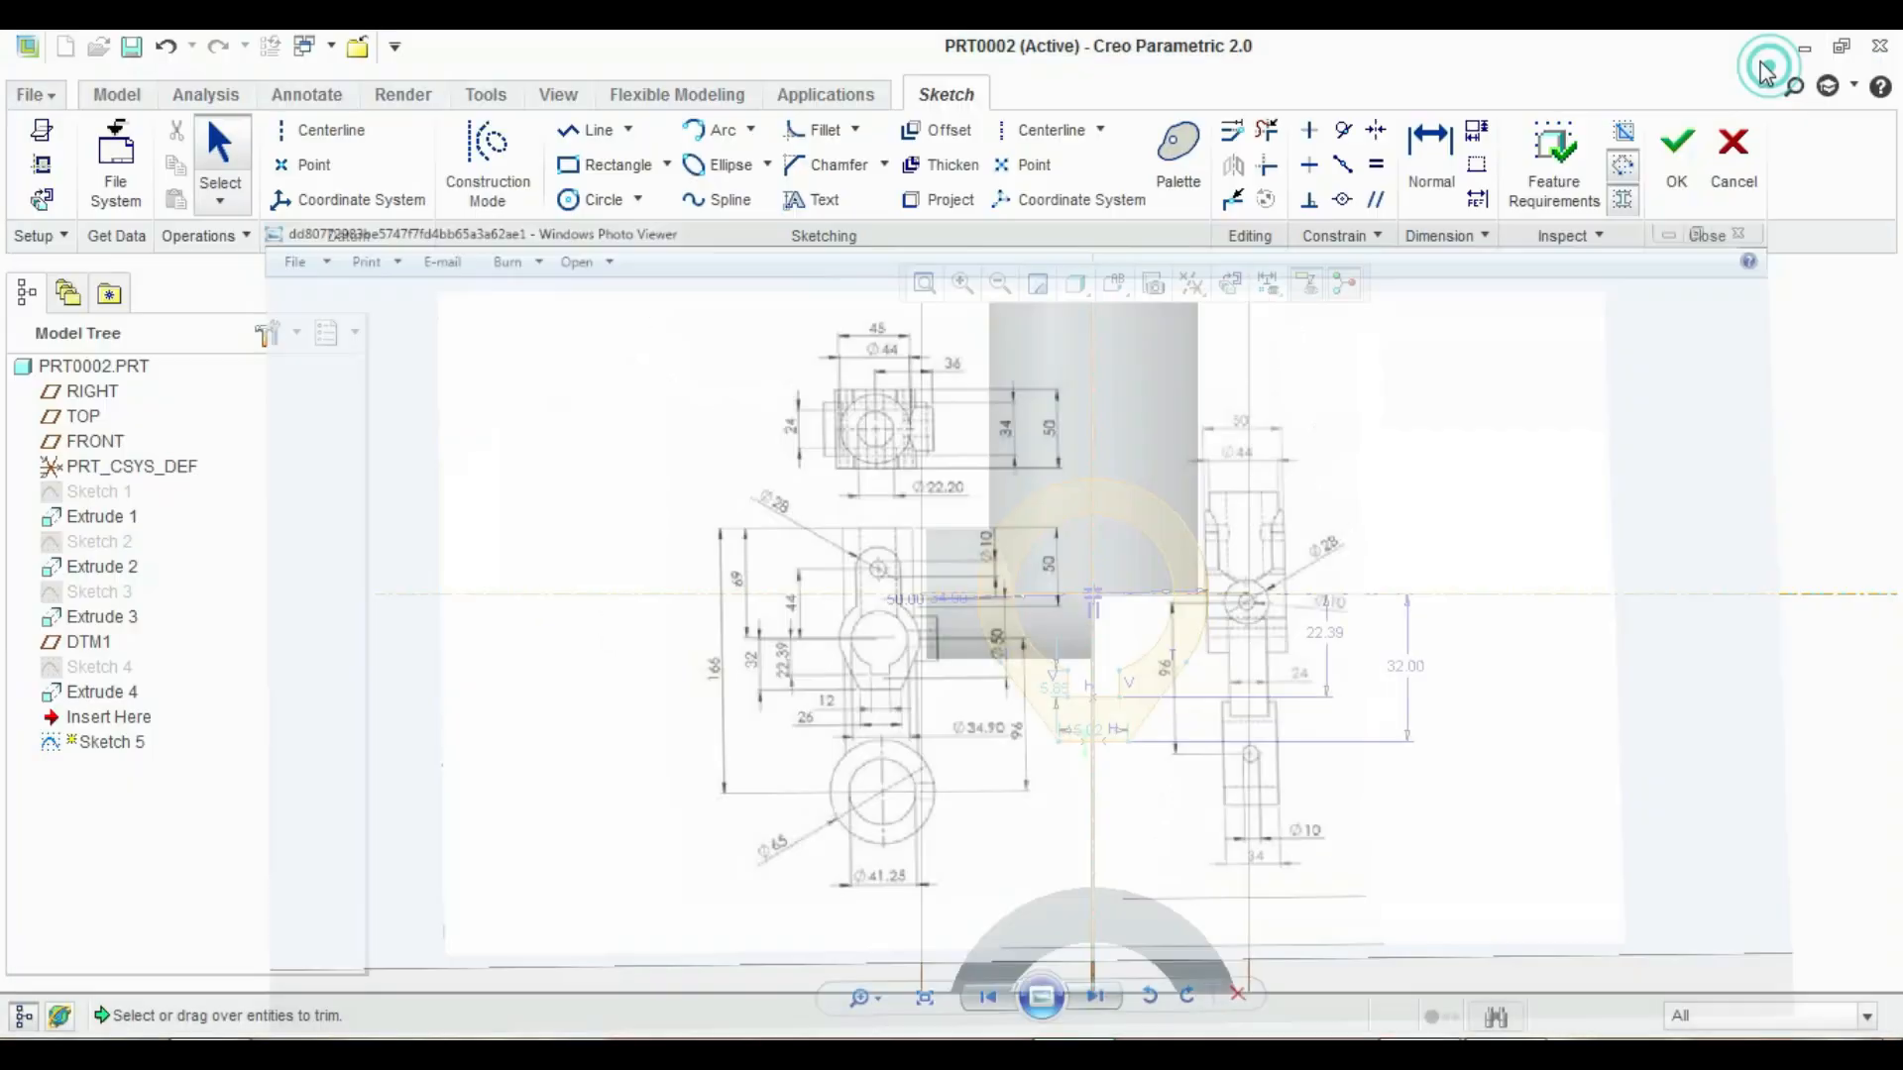
scroll(1137, 411, "down", 2)
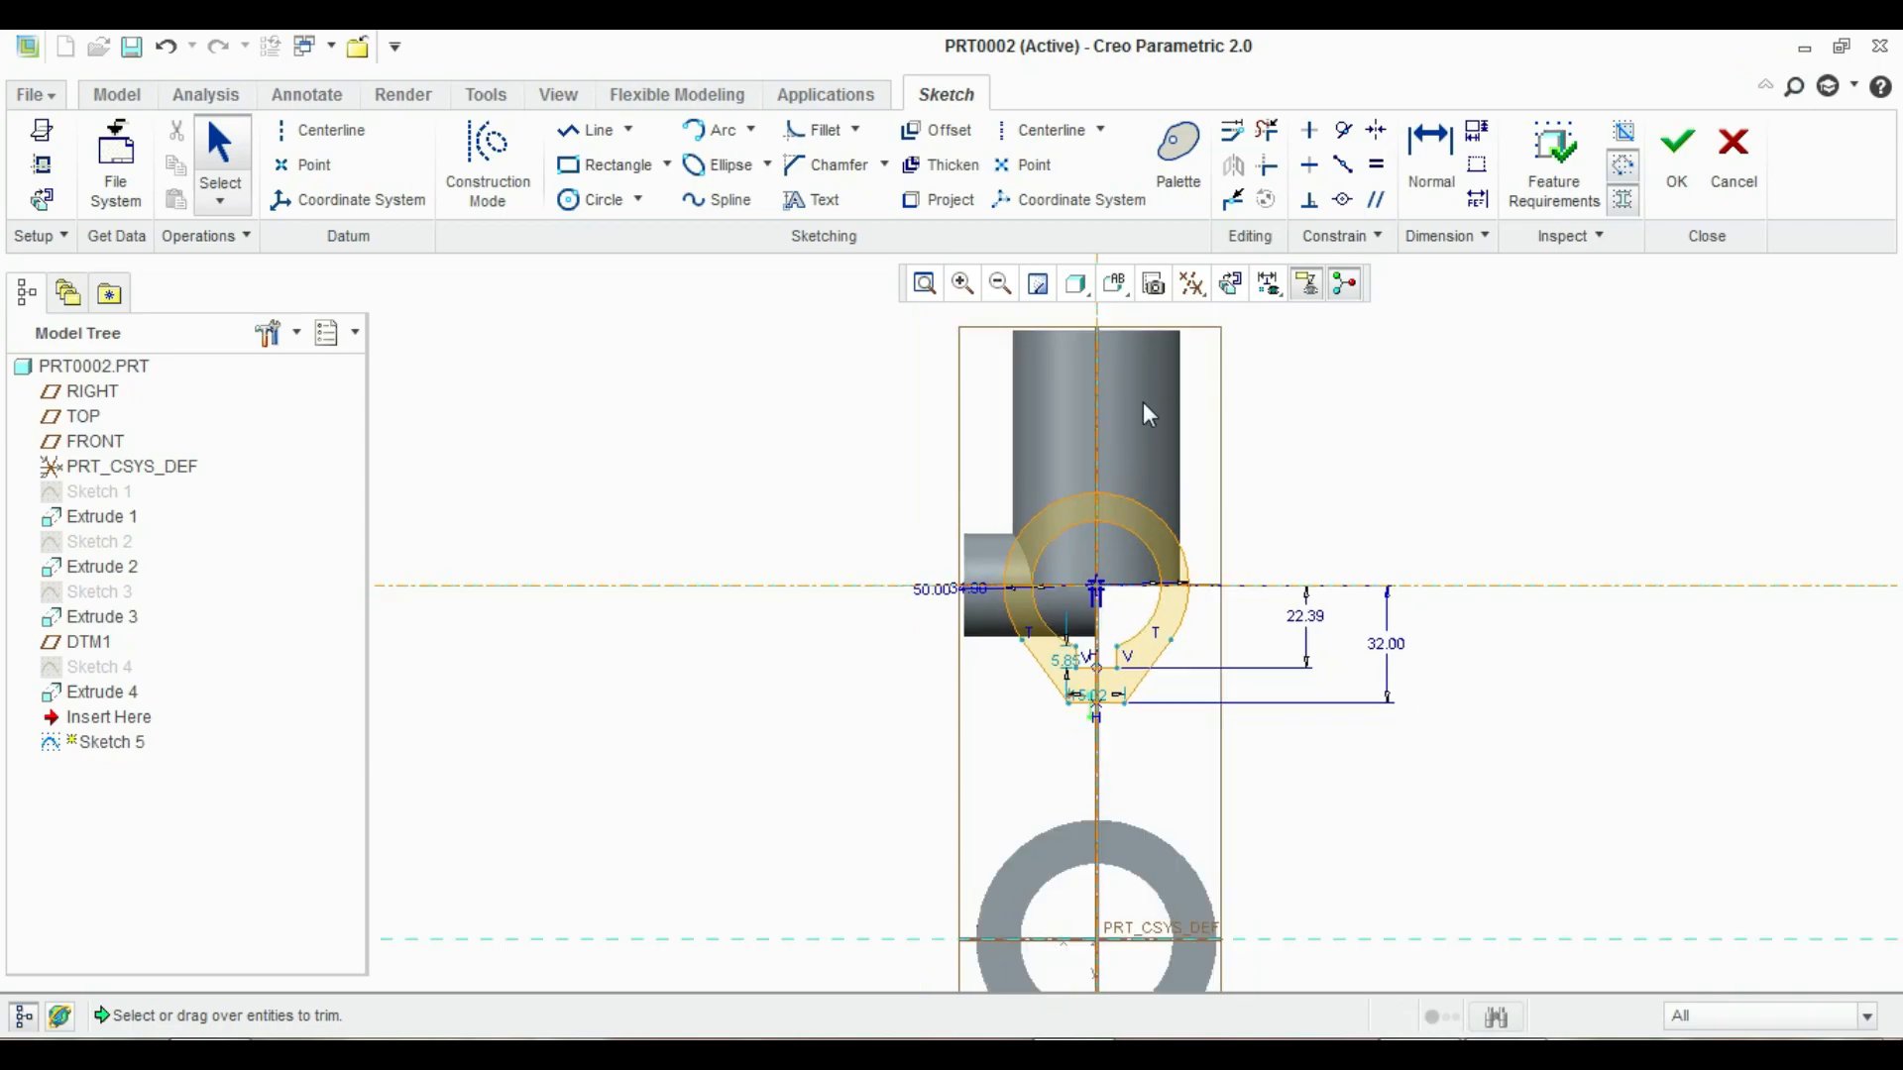
scroll(1117, 526, "up", 2)
scroll(1162, 352, "down", 2)
scroll(1162, 352, "up", 2)
Sketch two equal vertical lines rising from the outer circle, one on each side of the large cylinder's axis
left_click(594, 130)
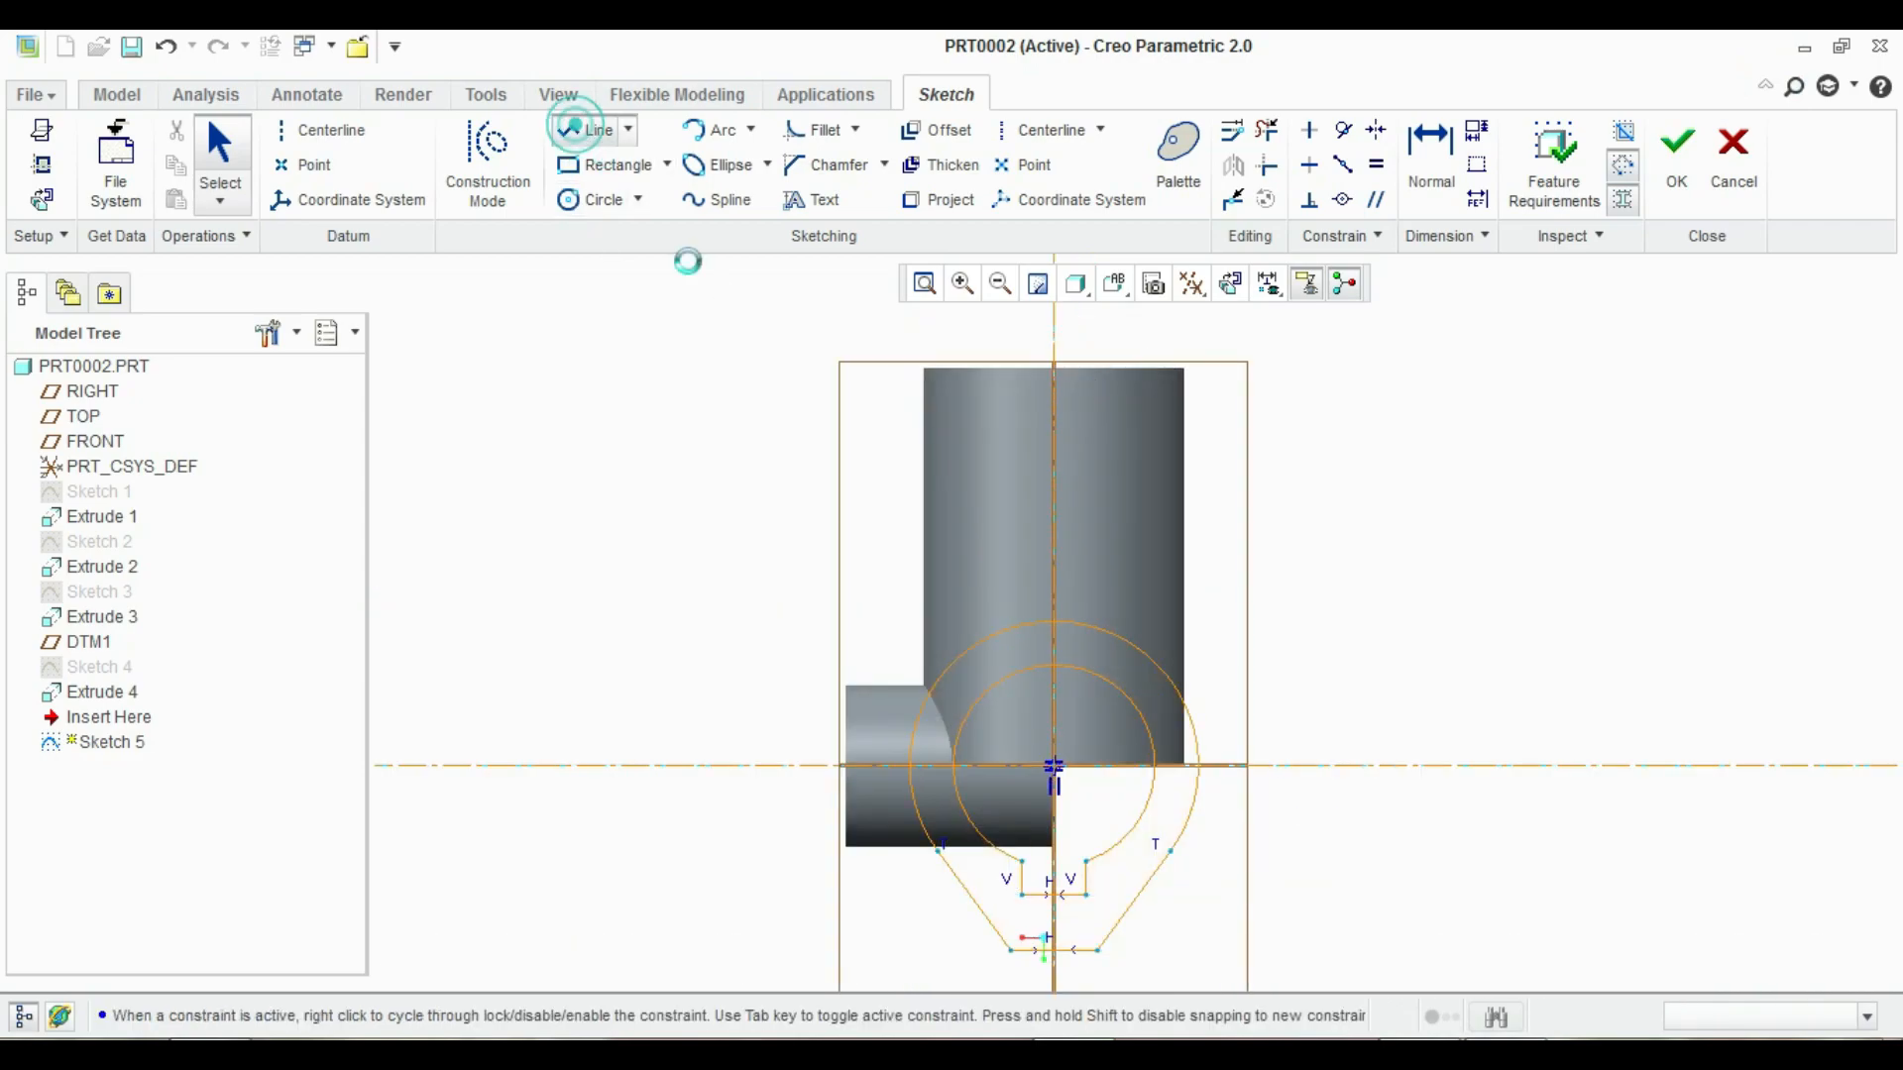
left_click(992, 634)
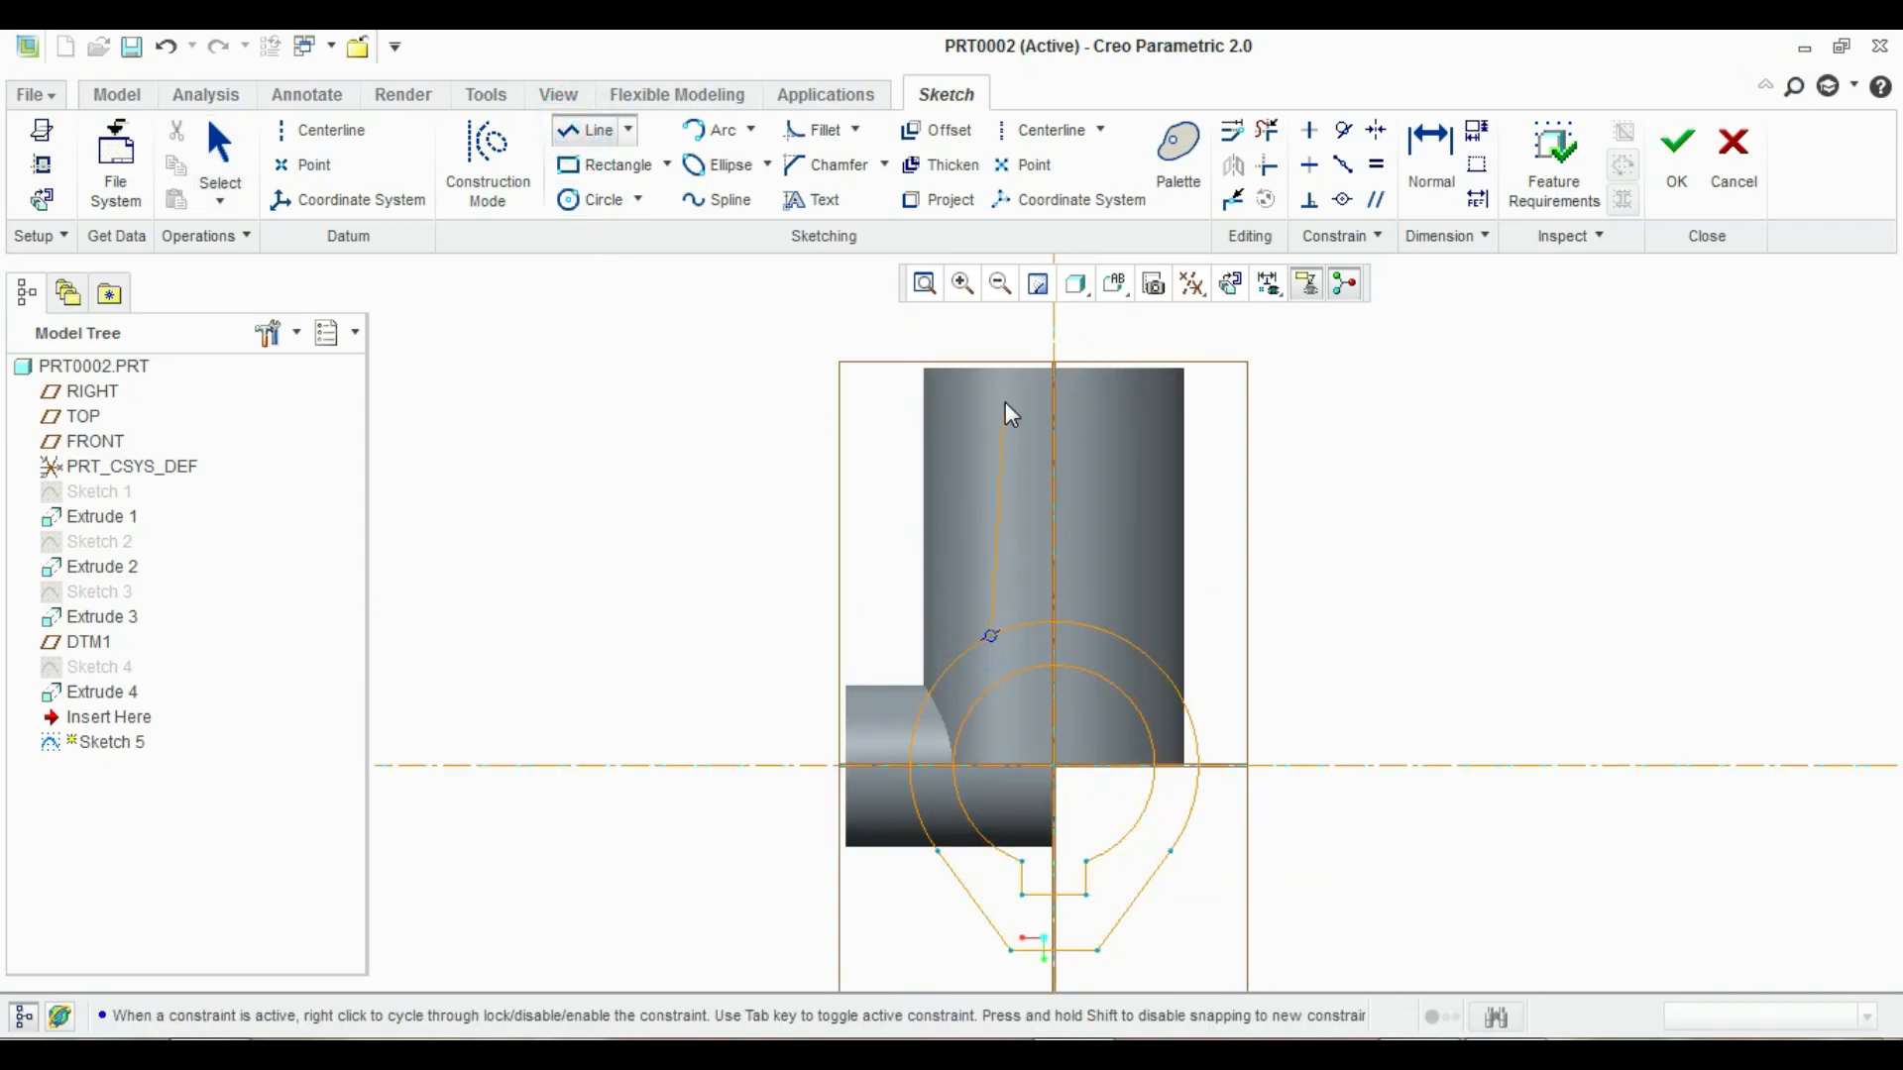
left_click(993, 400)
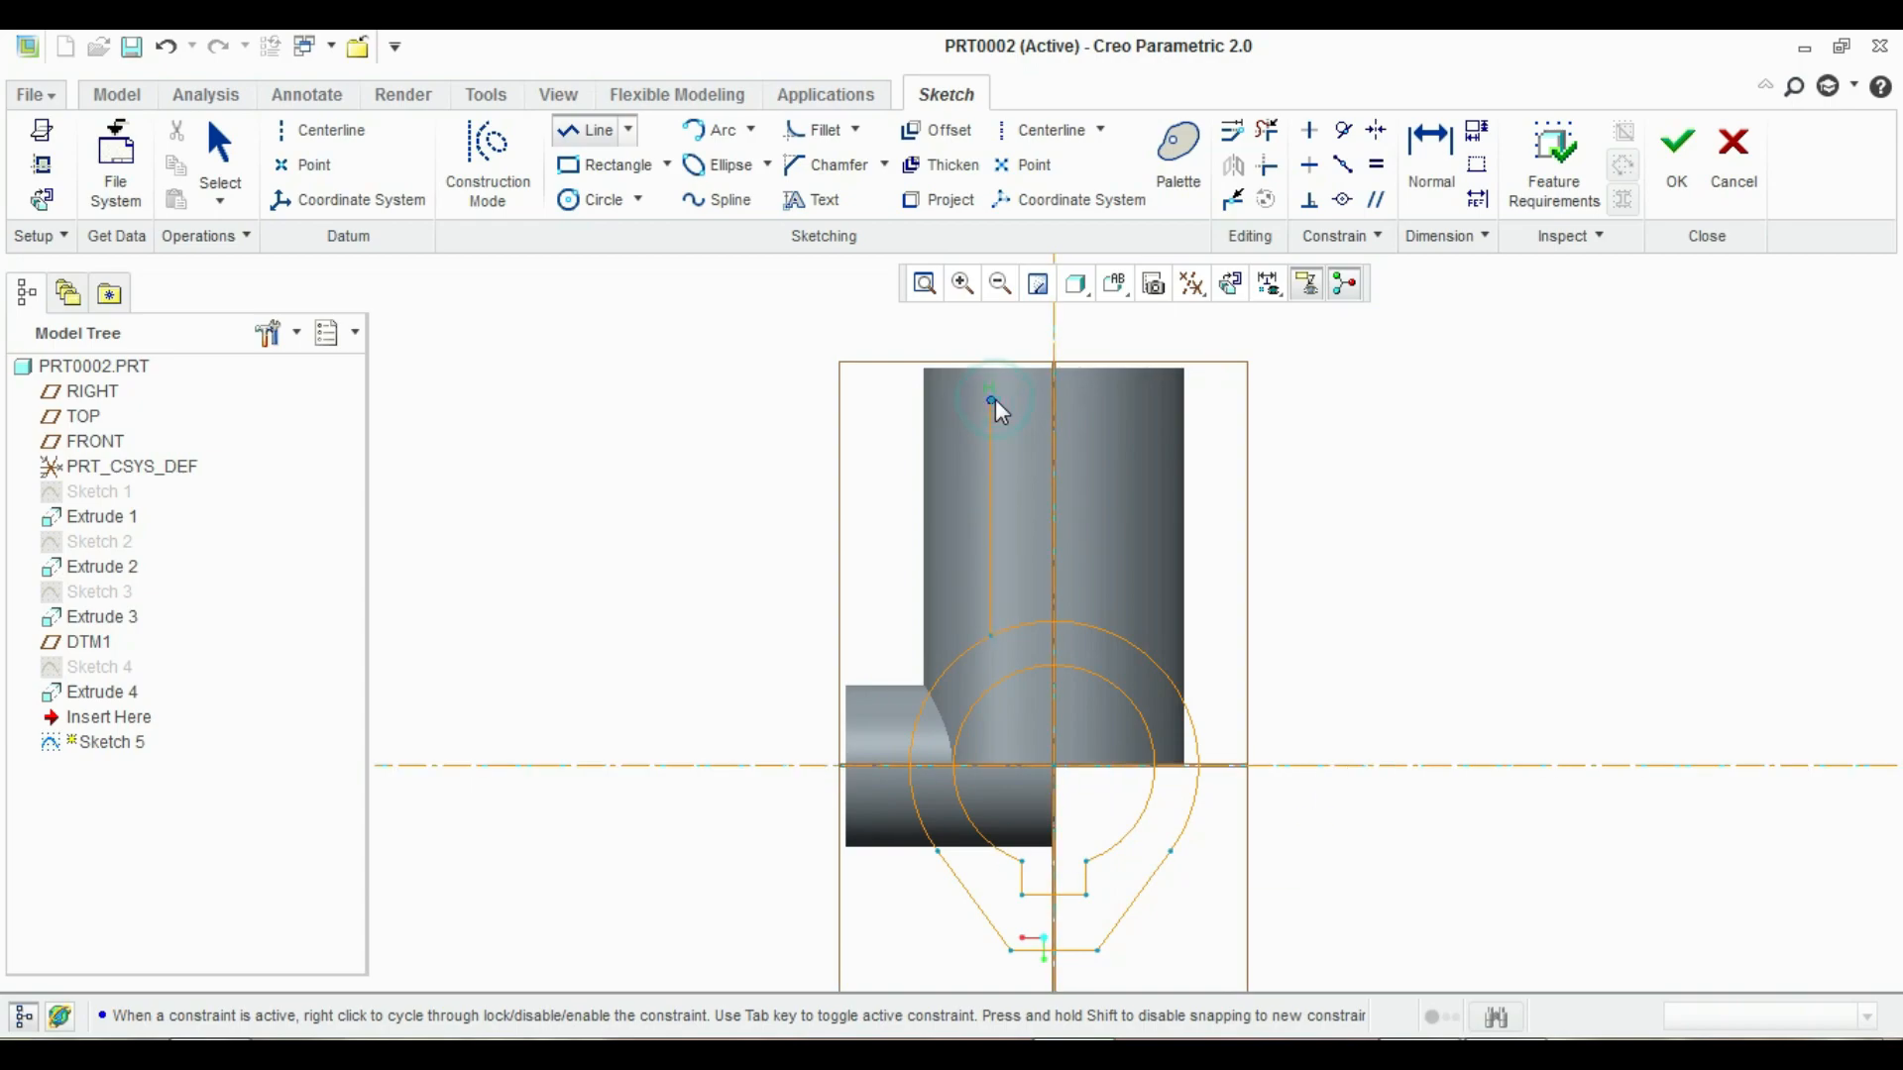
middle_click(1122, 402)
left_click(1118, 634)
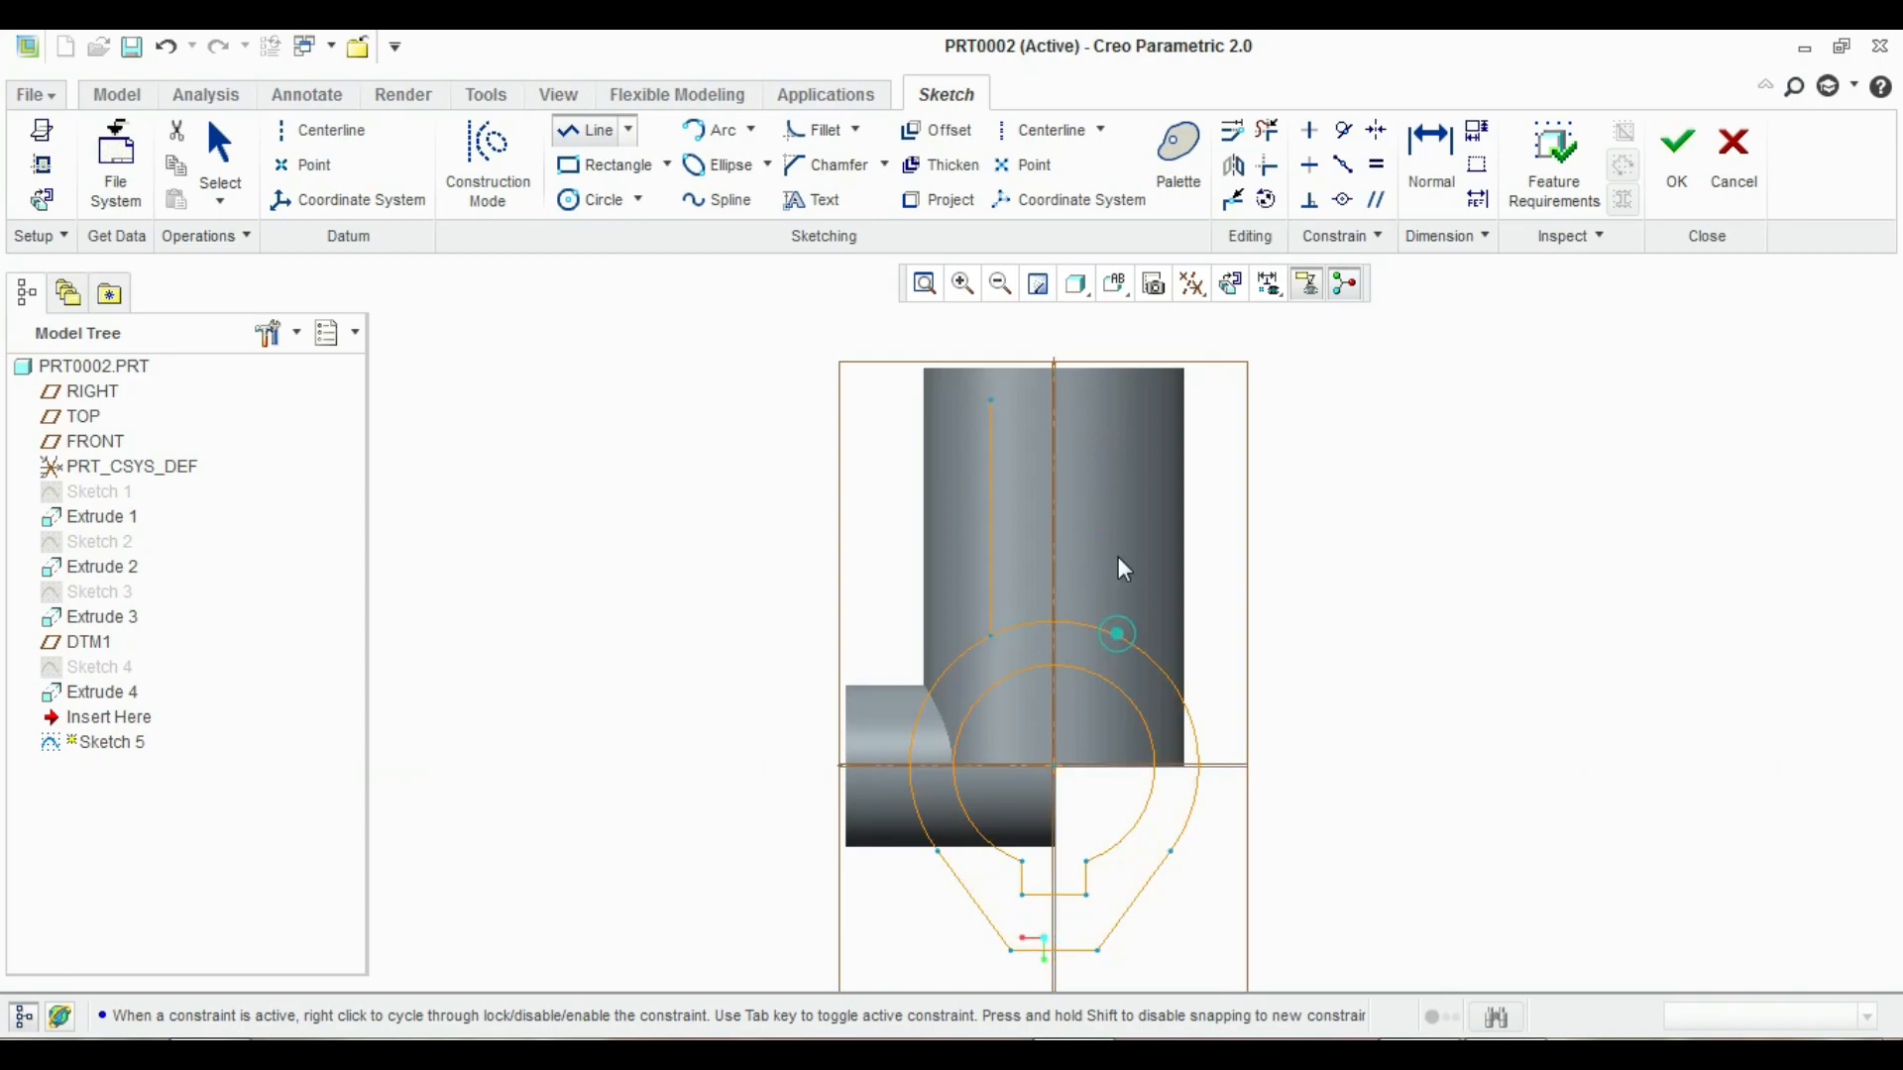
left_click(1119, 400)
middle_click(1120, 401)
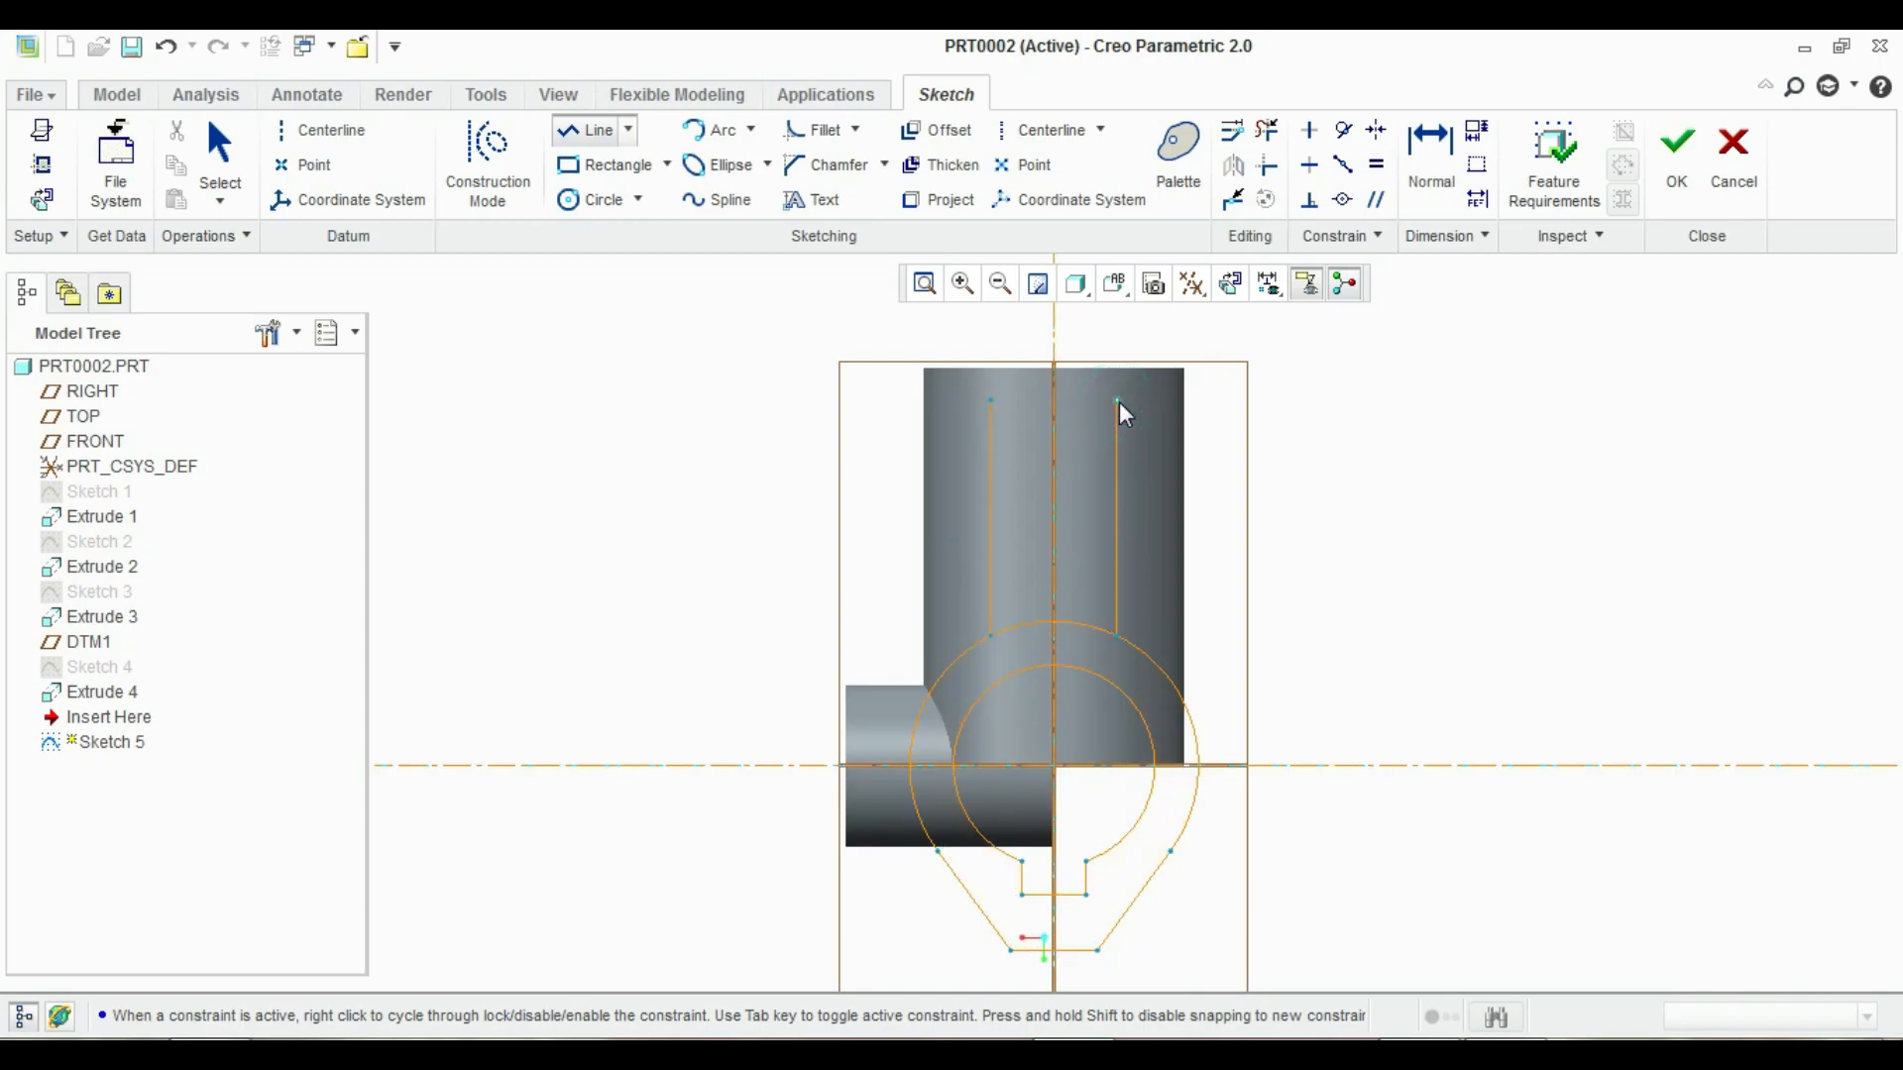
Sketch a circle on the vertical axis between the upper ends of the two vertical lines and set its diameter to 10
middle_click(1233, 415)
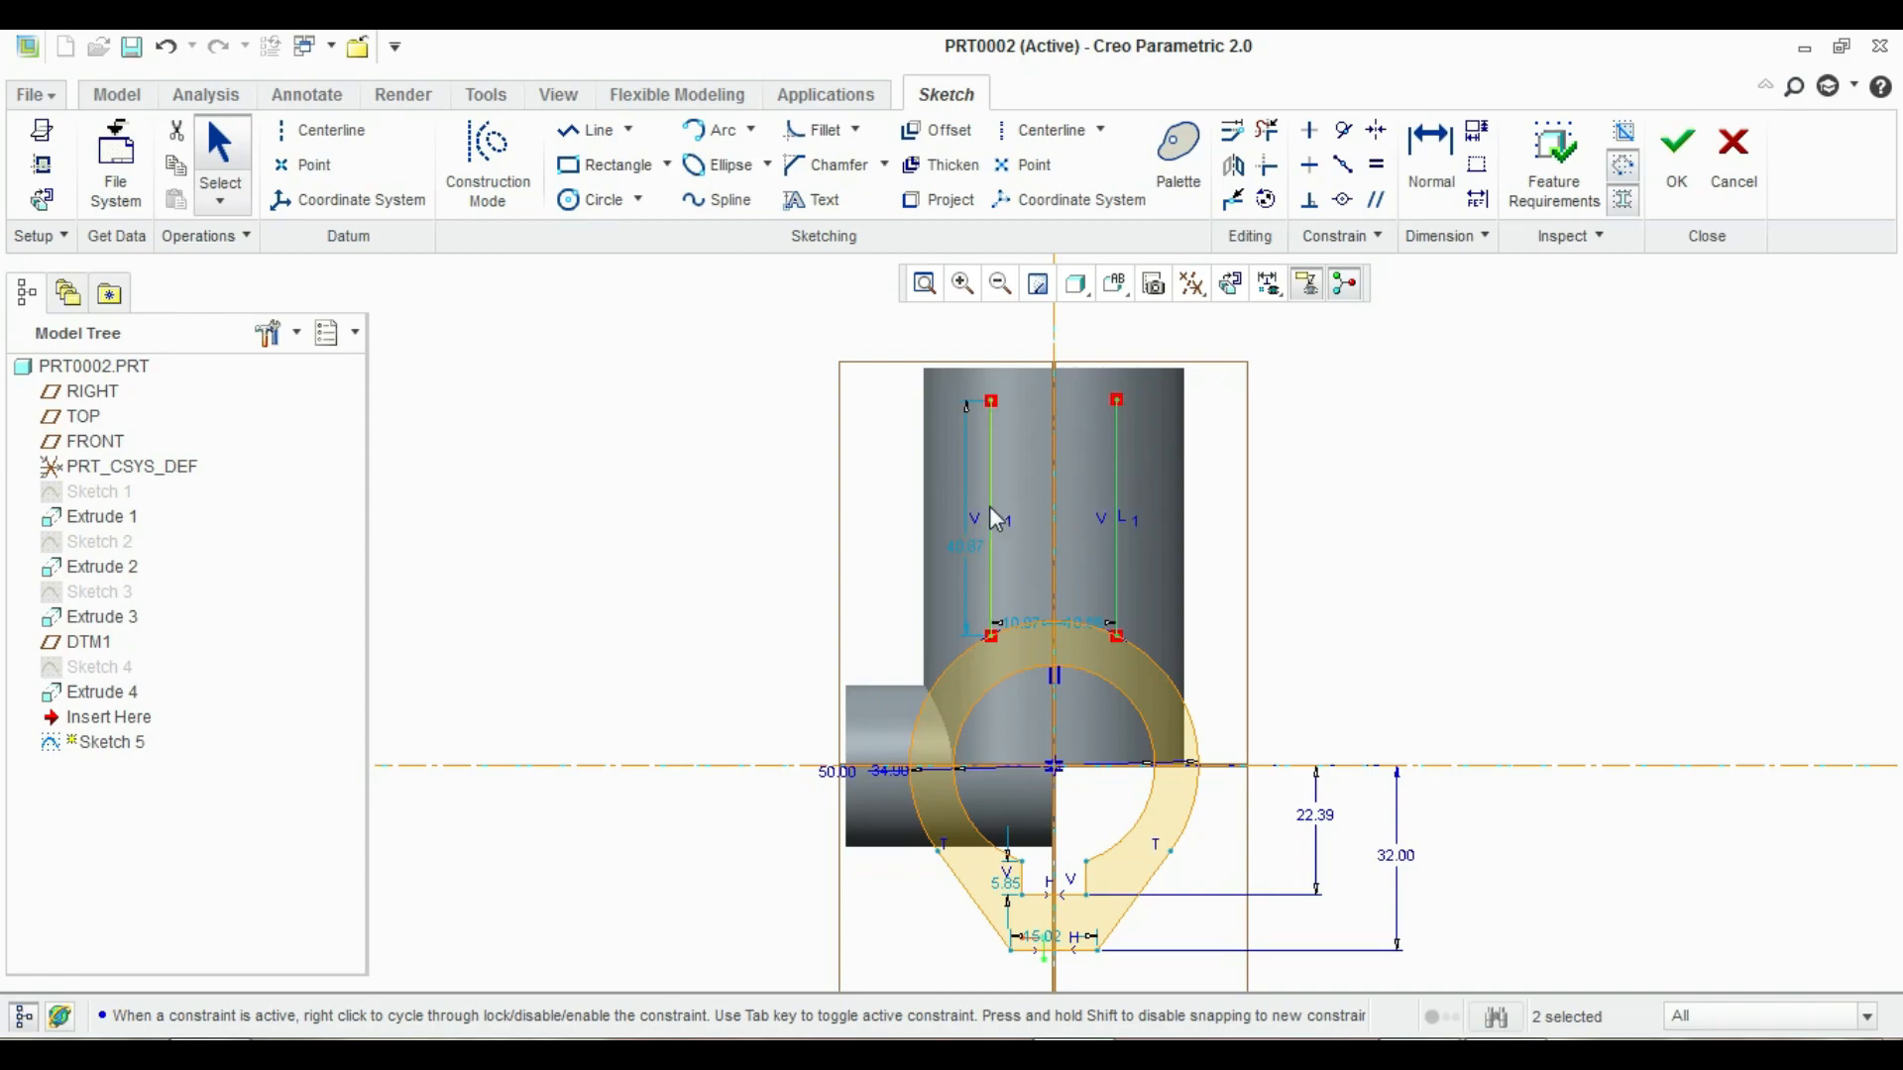
left_click(596, 199)
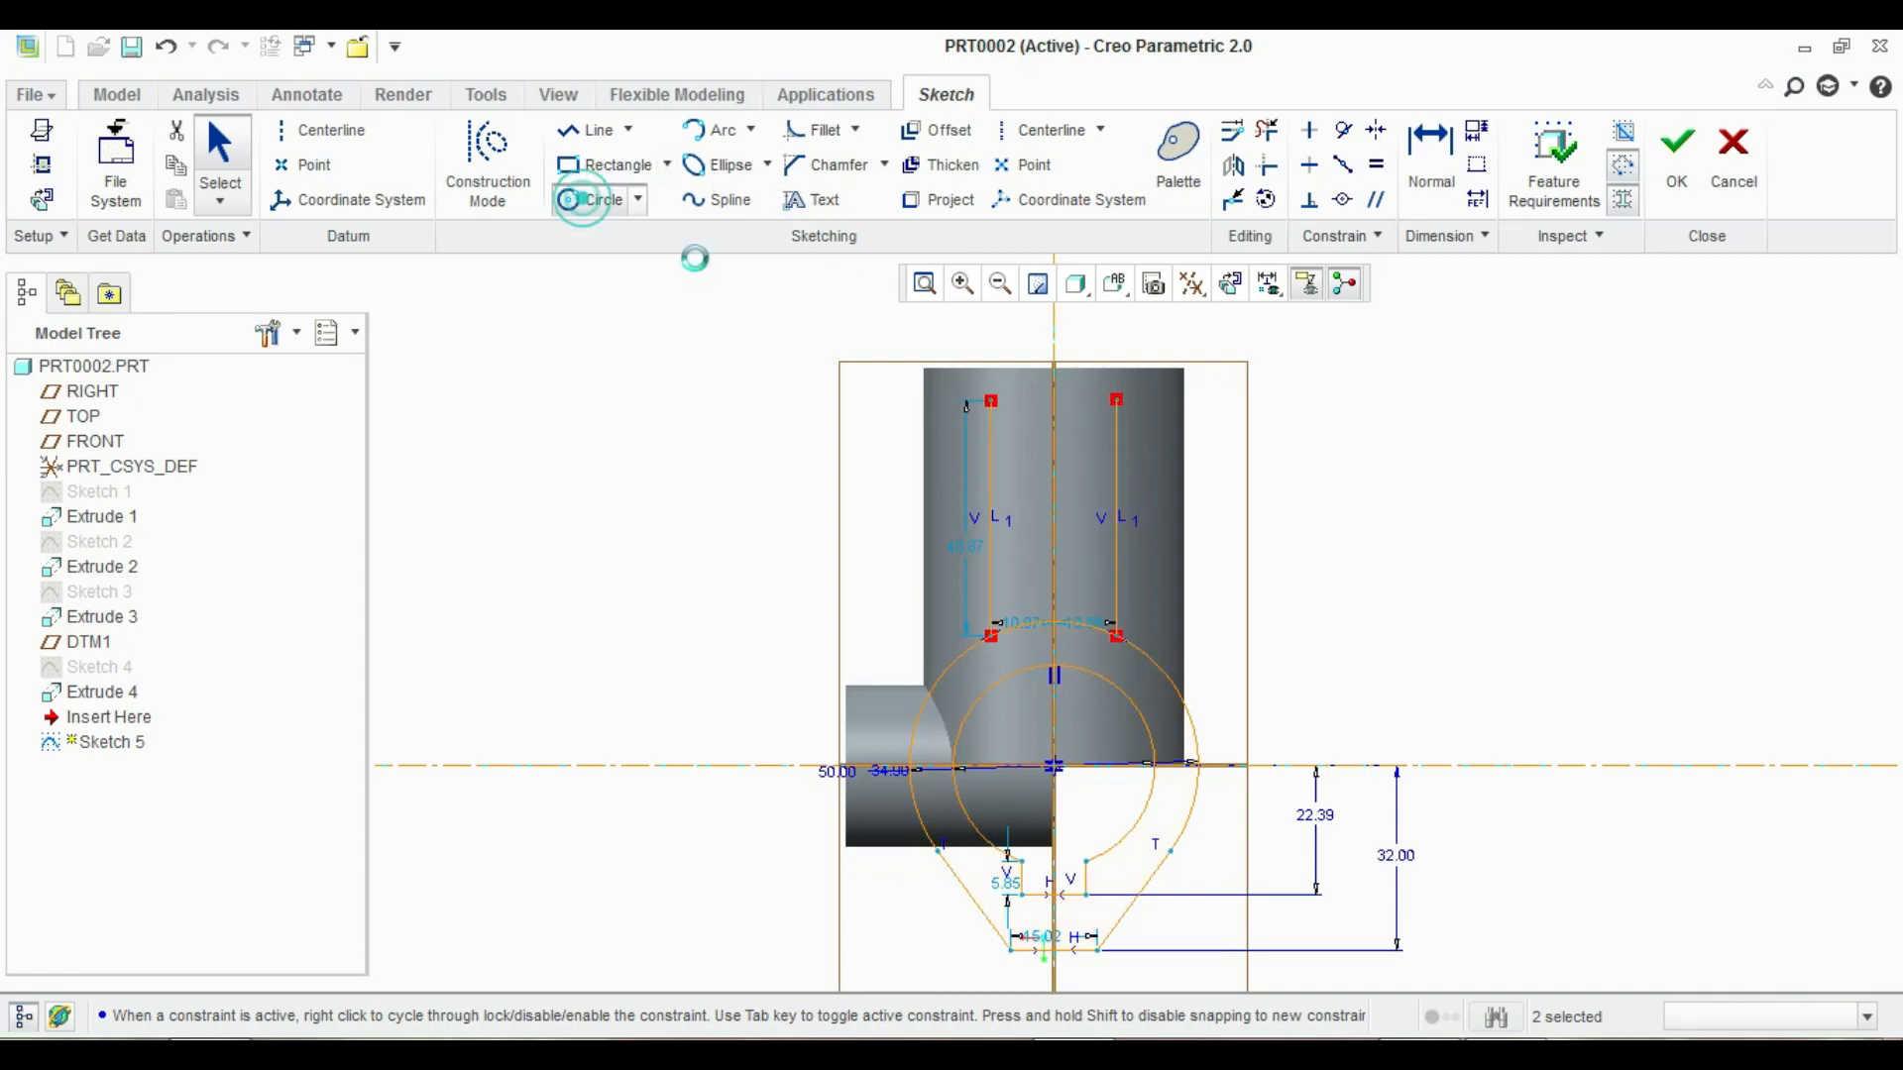
left_click(1072, 426)
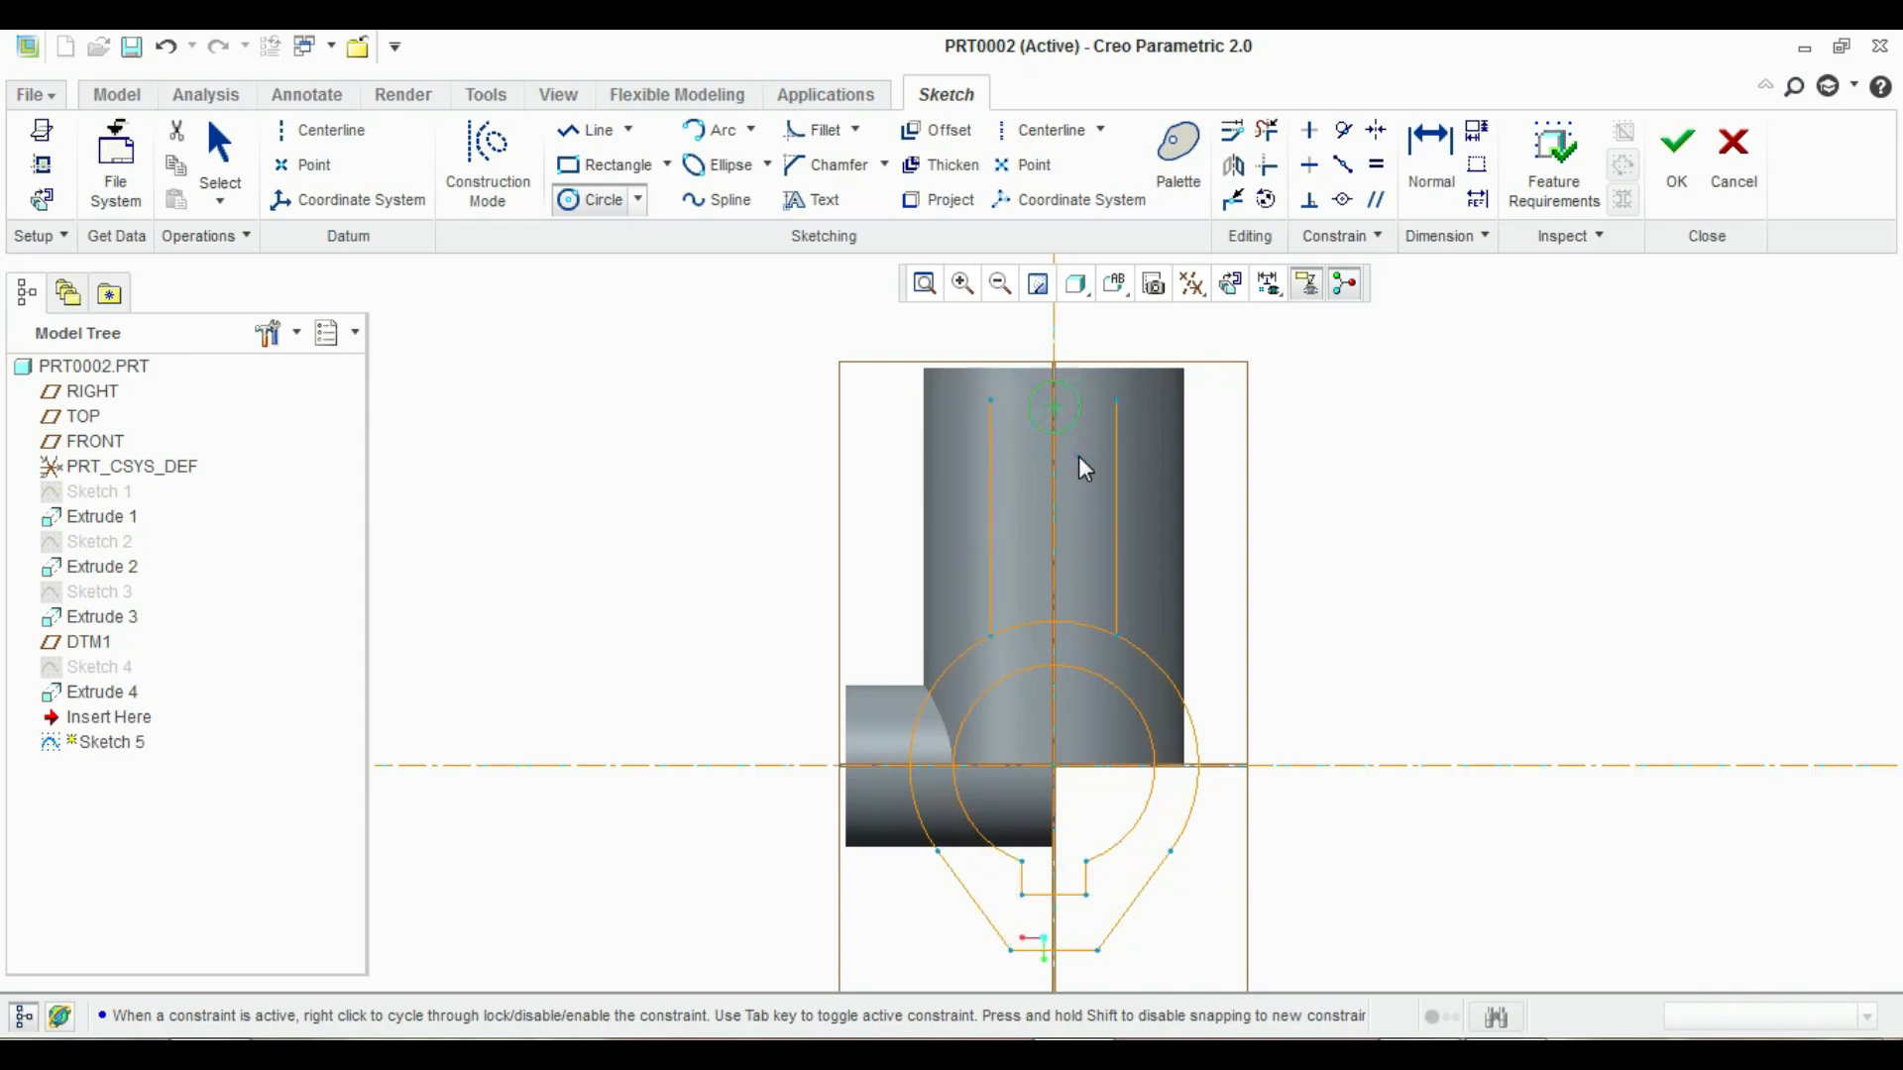
middle_click(1078, 456)
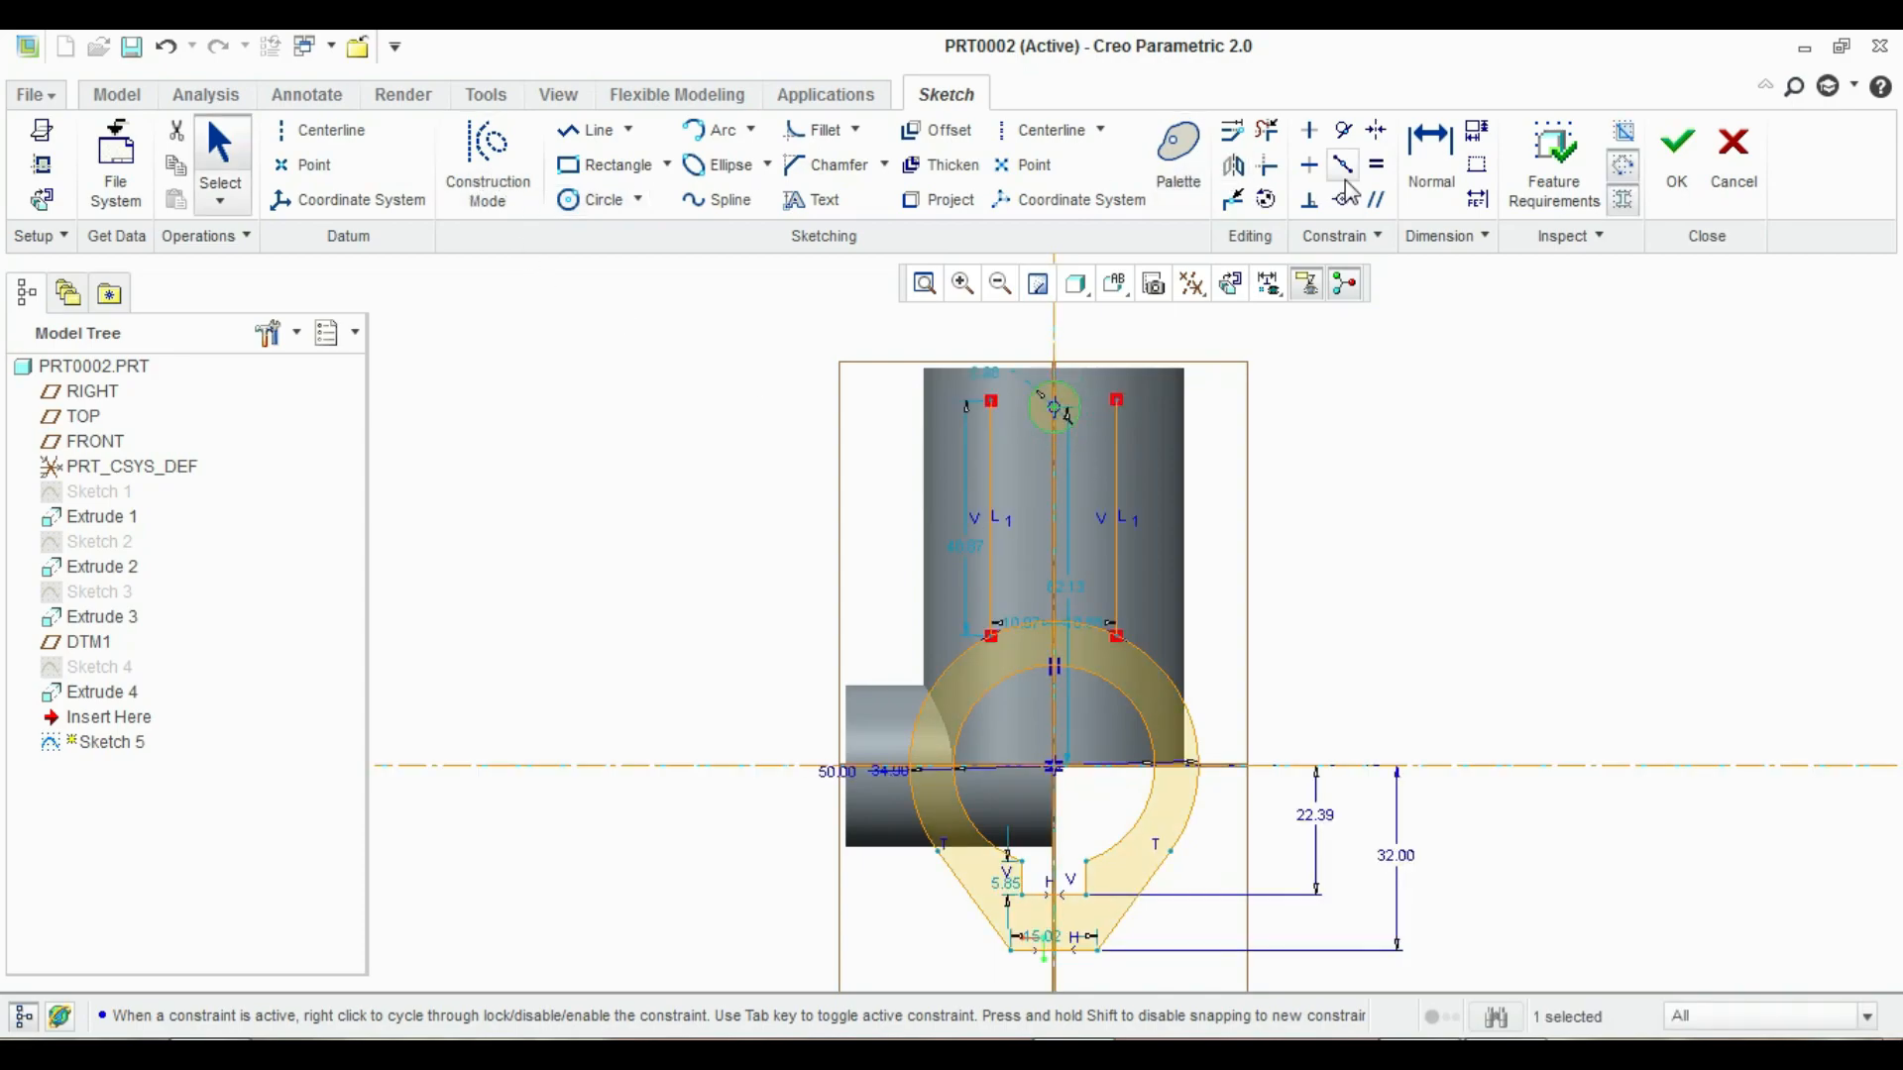
left_click(1429, 167)
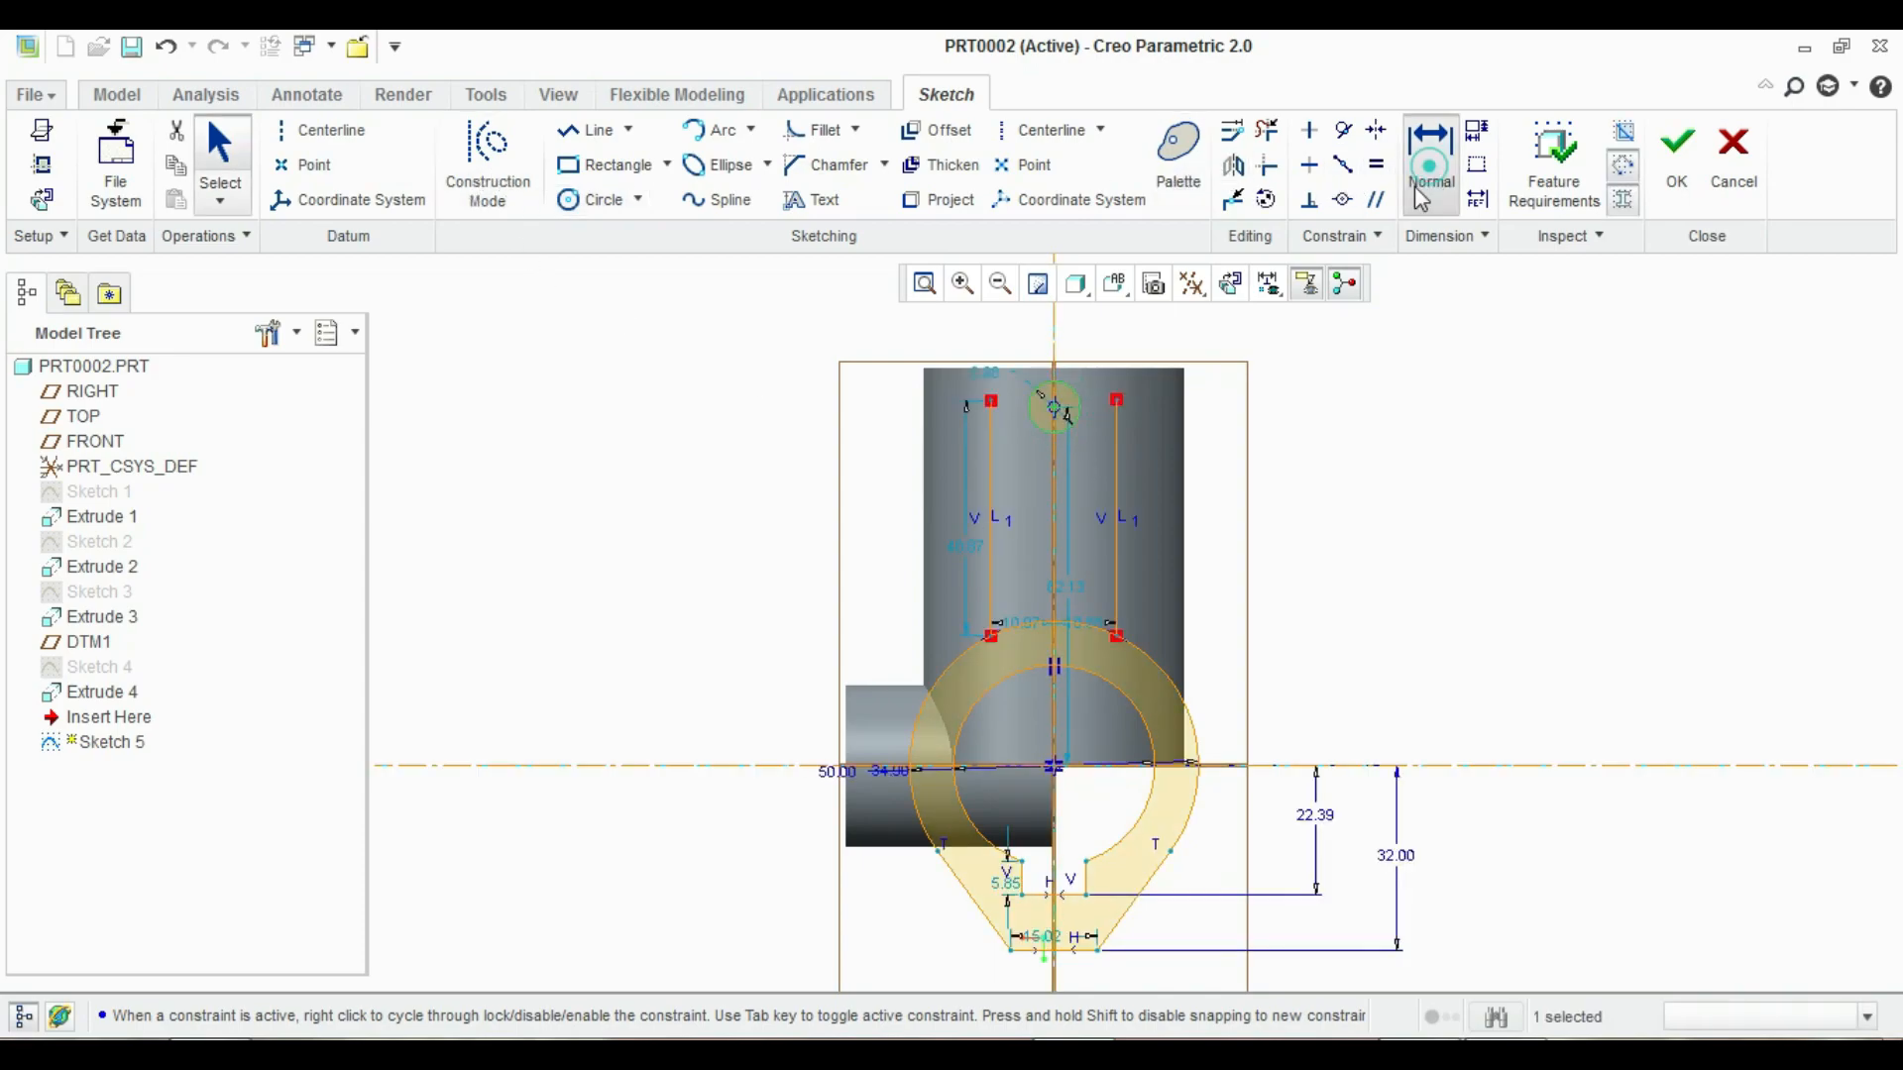
middle_click(1028, 392)
double_click(993, 391)
type("10")
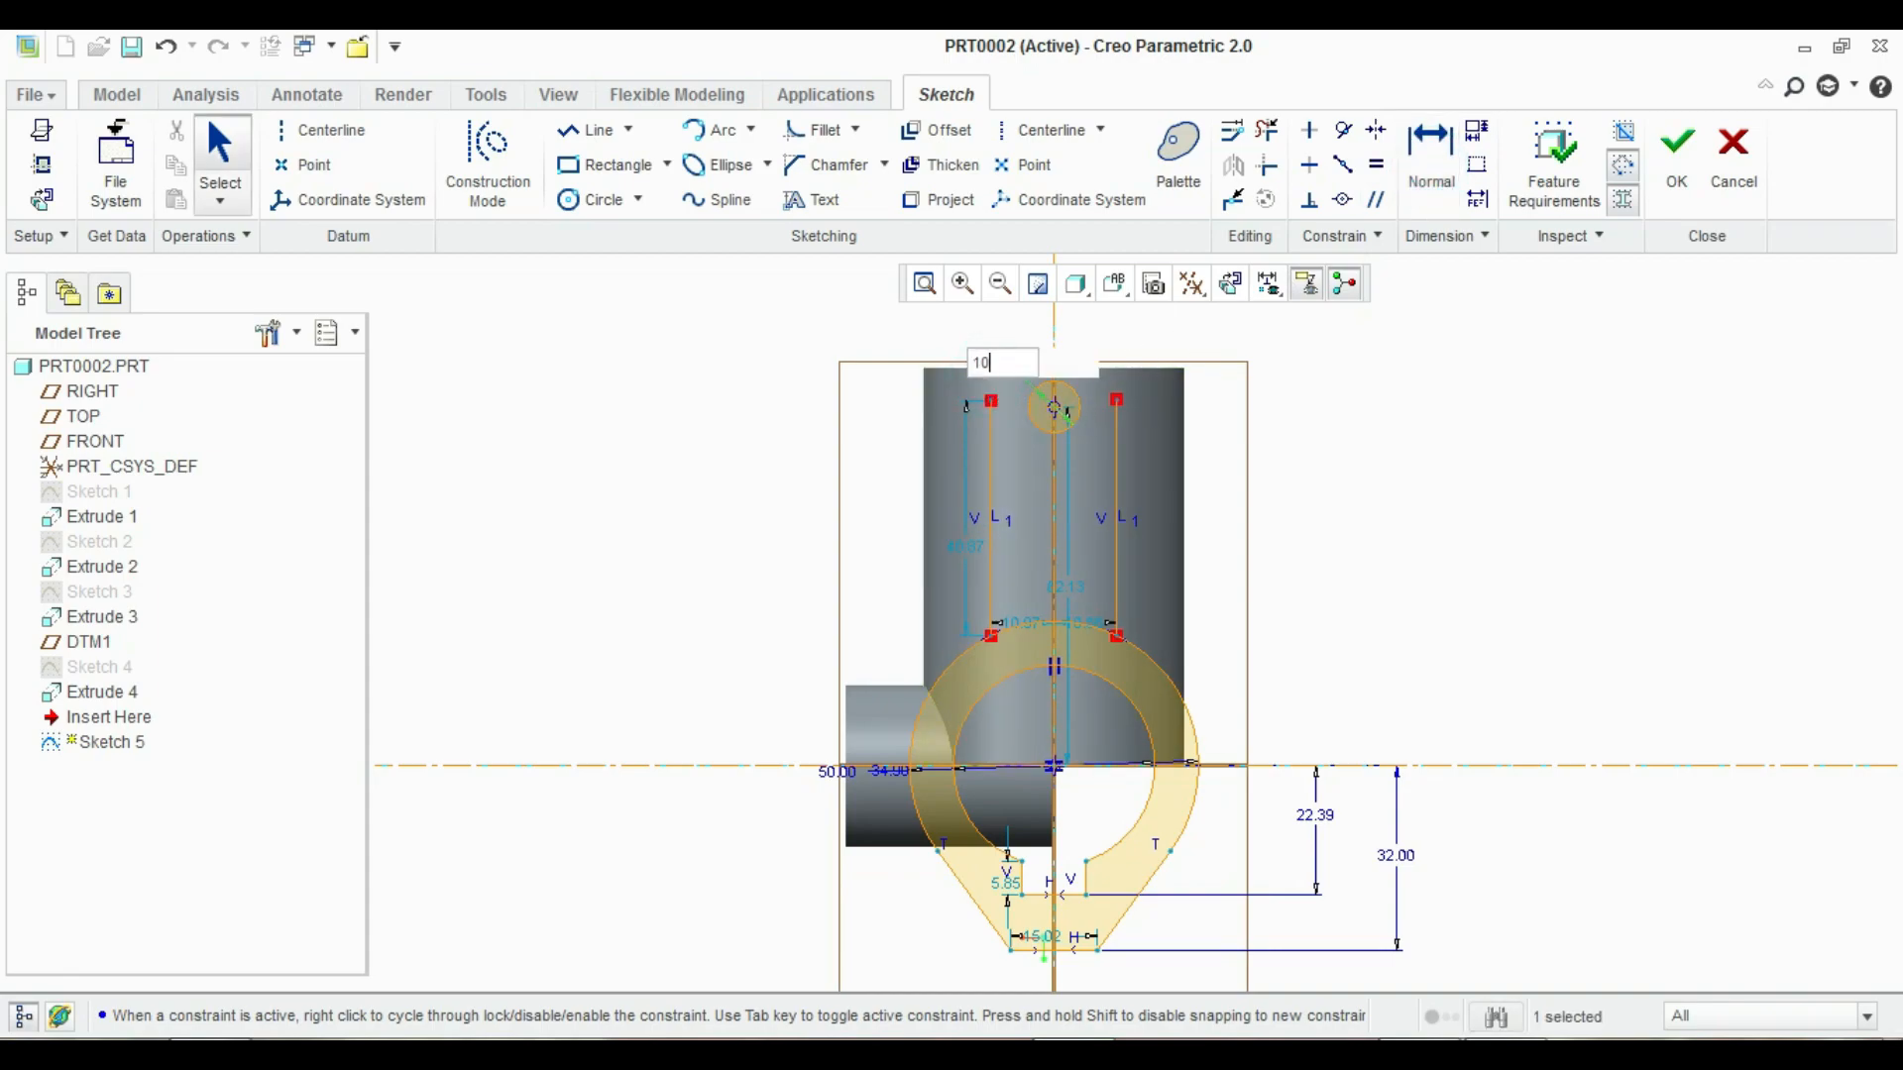
key("Return")
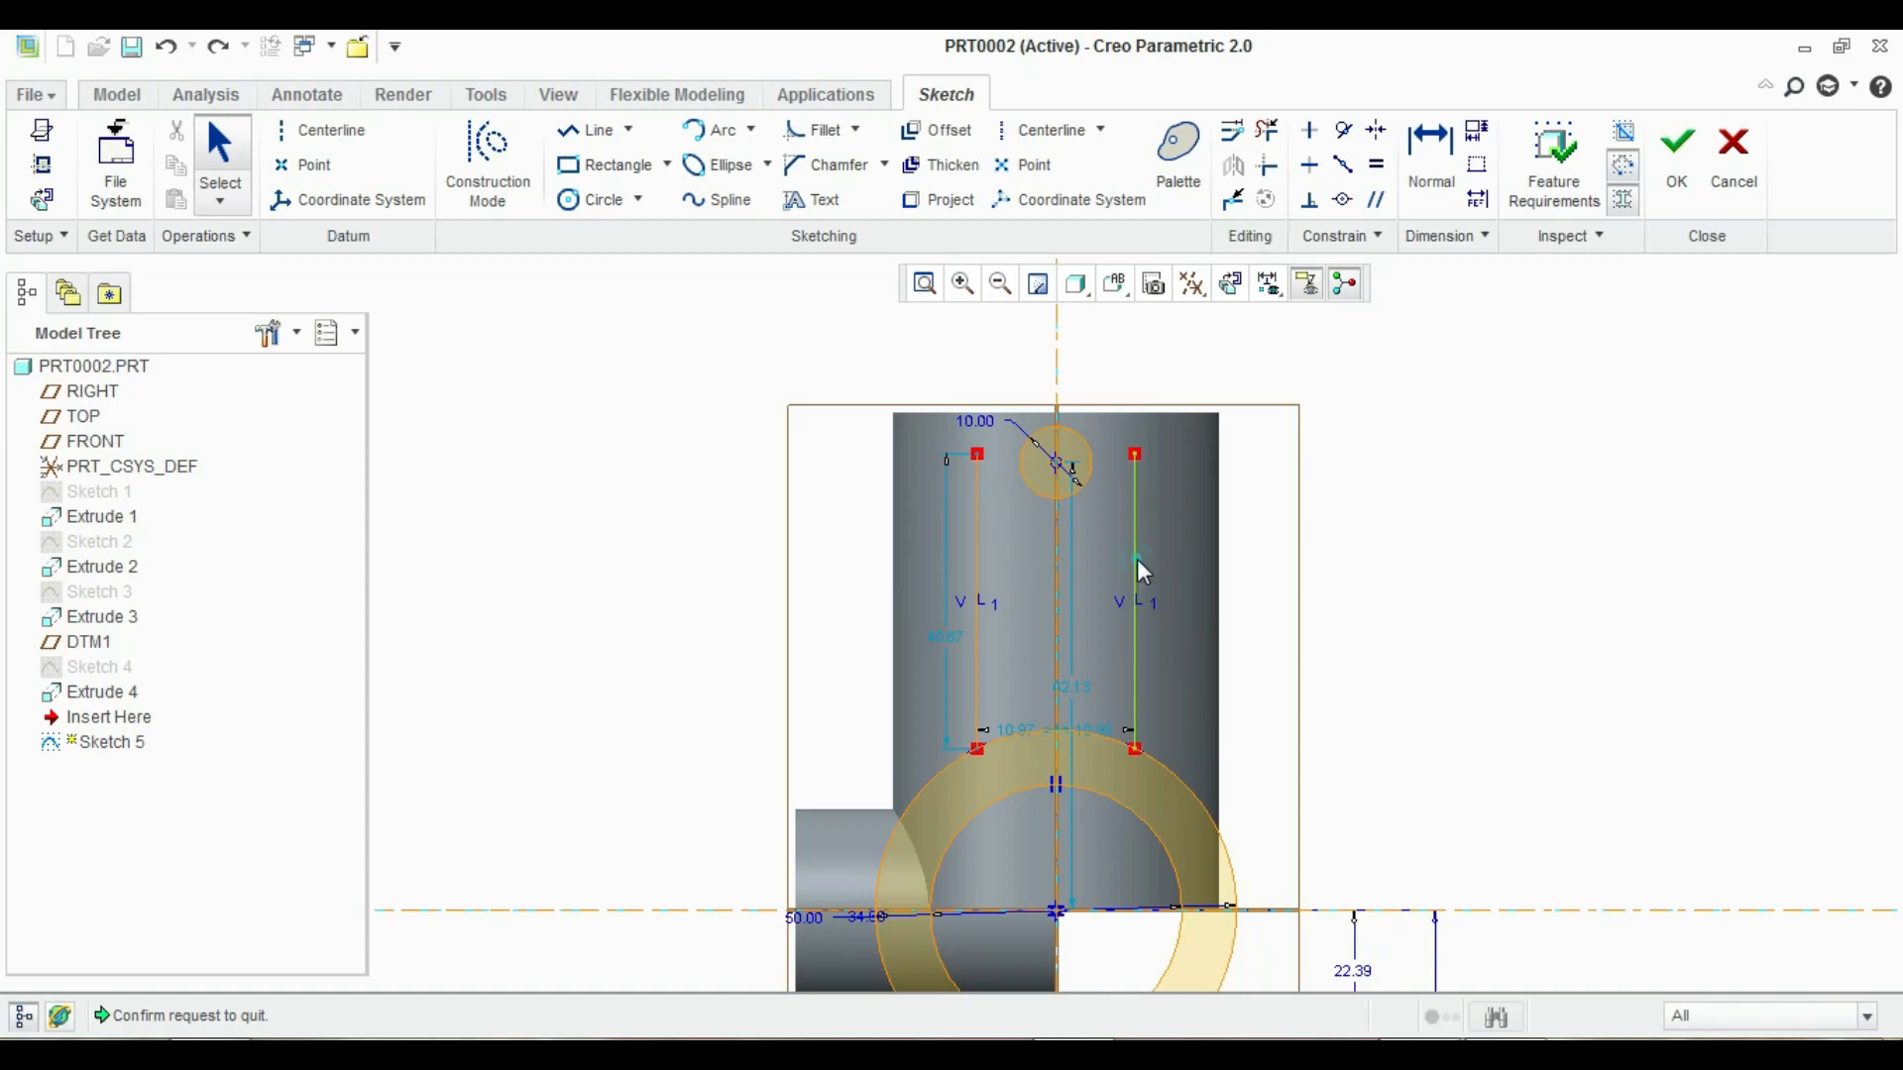
Delete the two vertical lines on either side of the 10 mm circle
left_click(1138, 559)
key("Delete")
left_click(973, 533)
key("Delete")
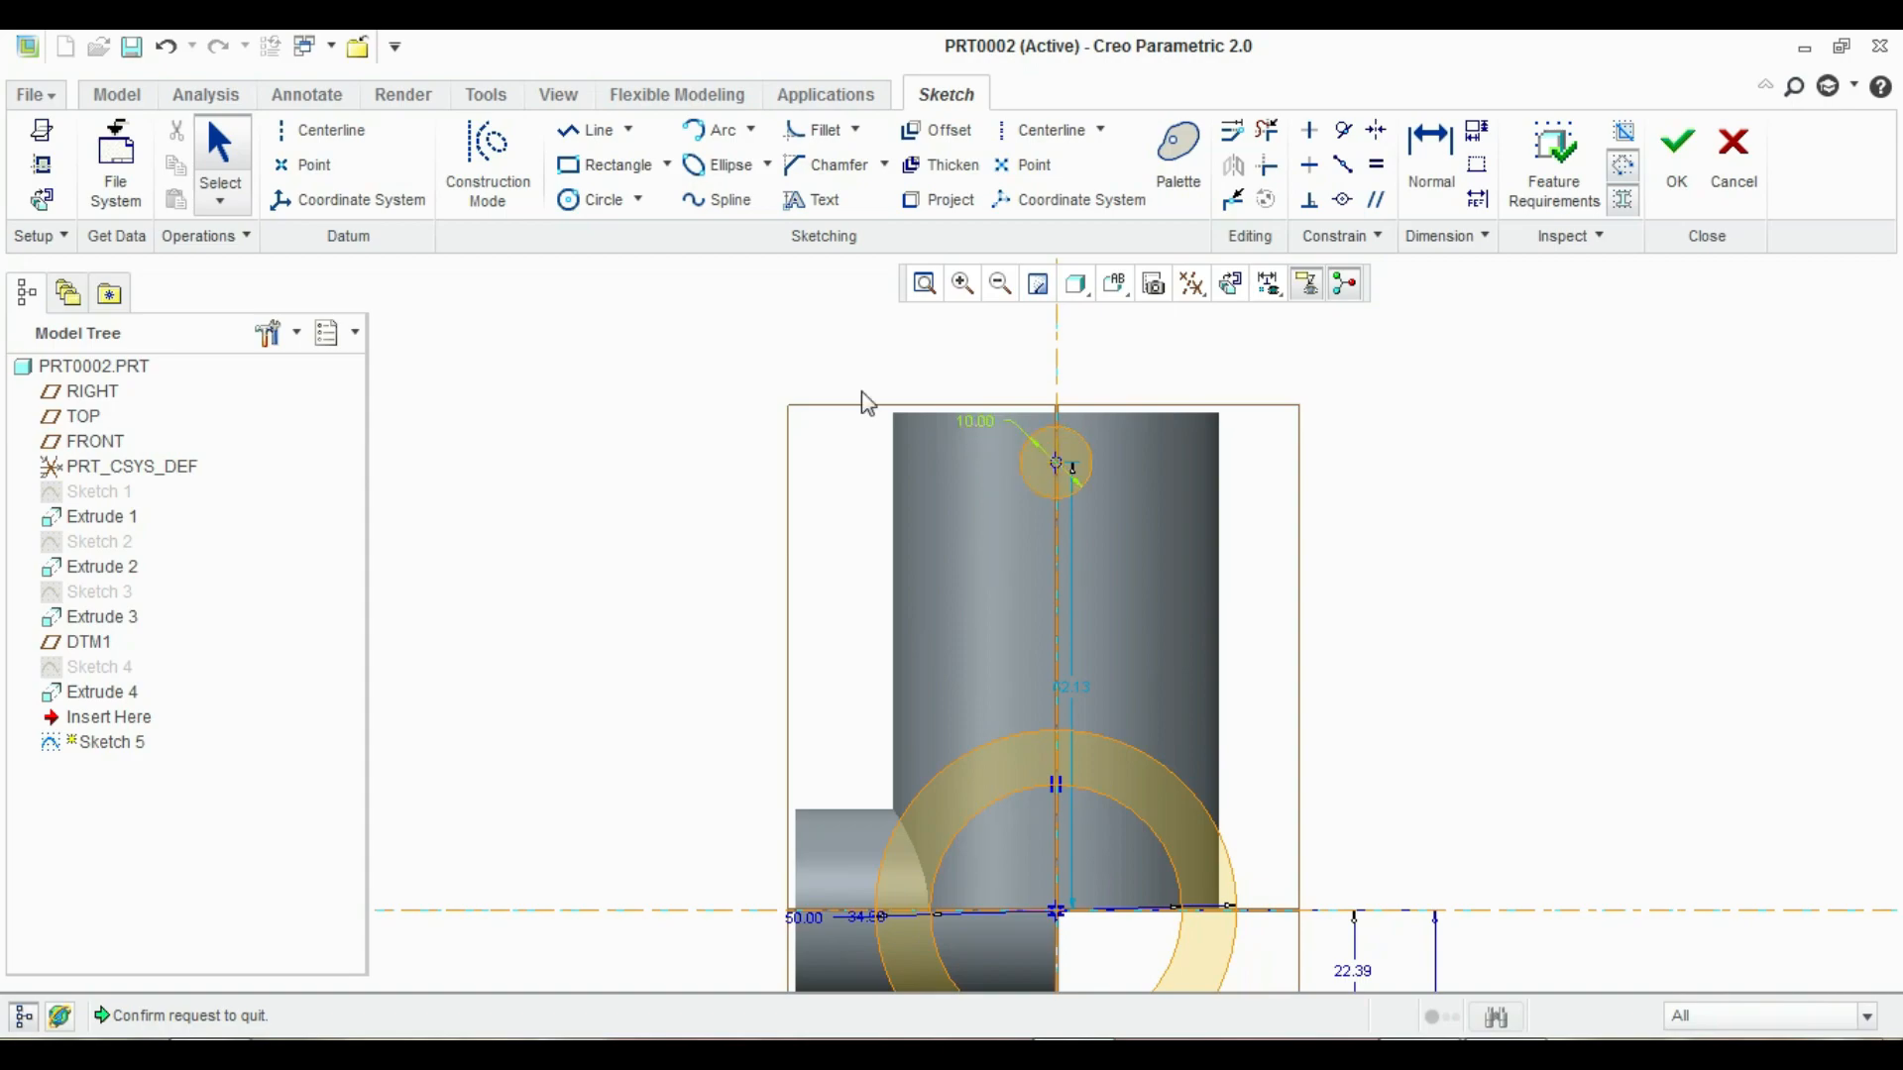
Dimension the small circle's centre from the horizontal axis and set the distance to 44
left_click(1431, 164)
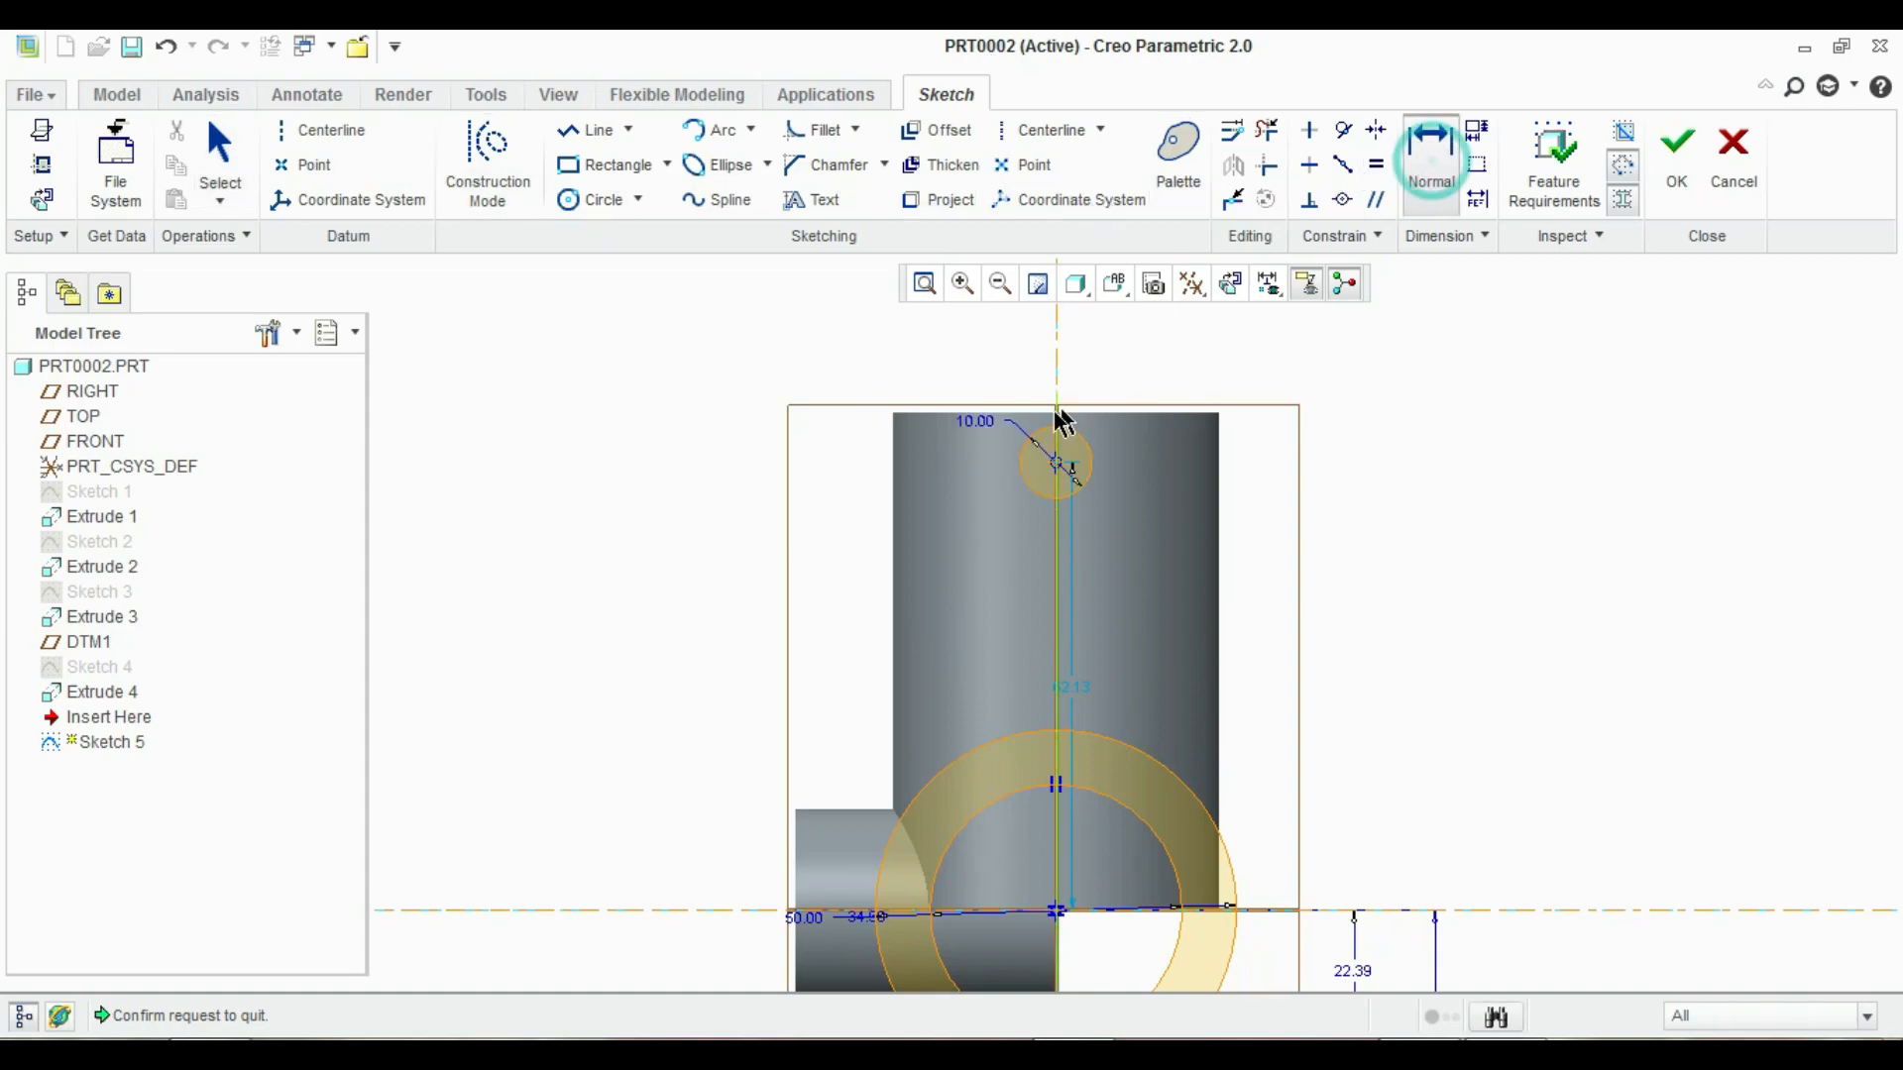
left_click(1056, 464)
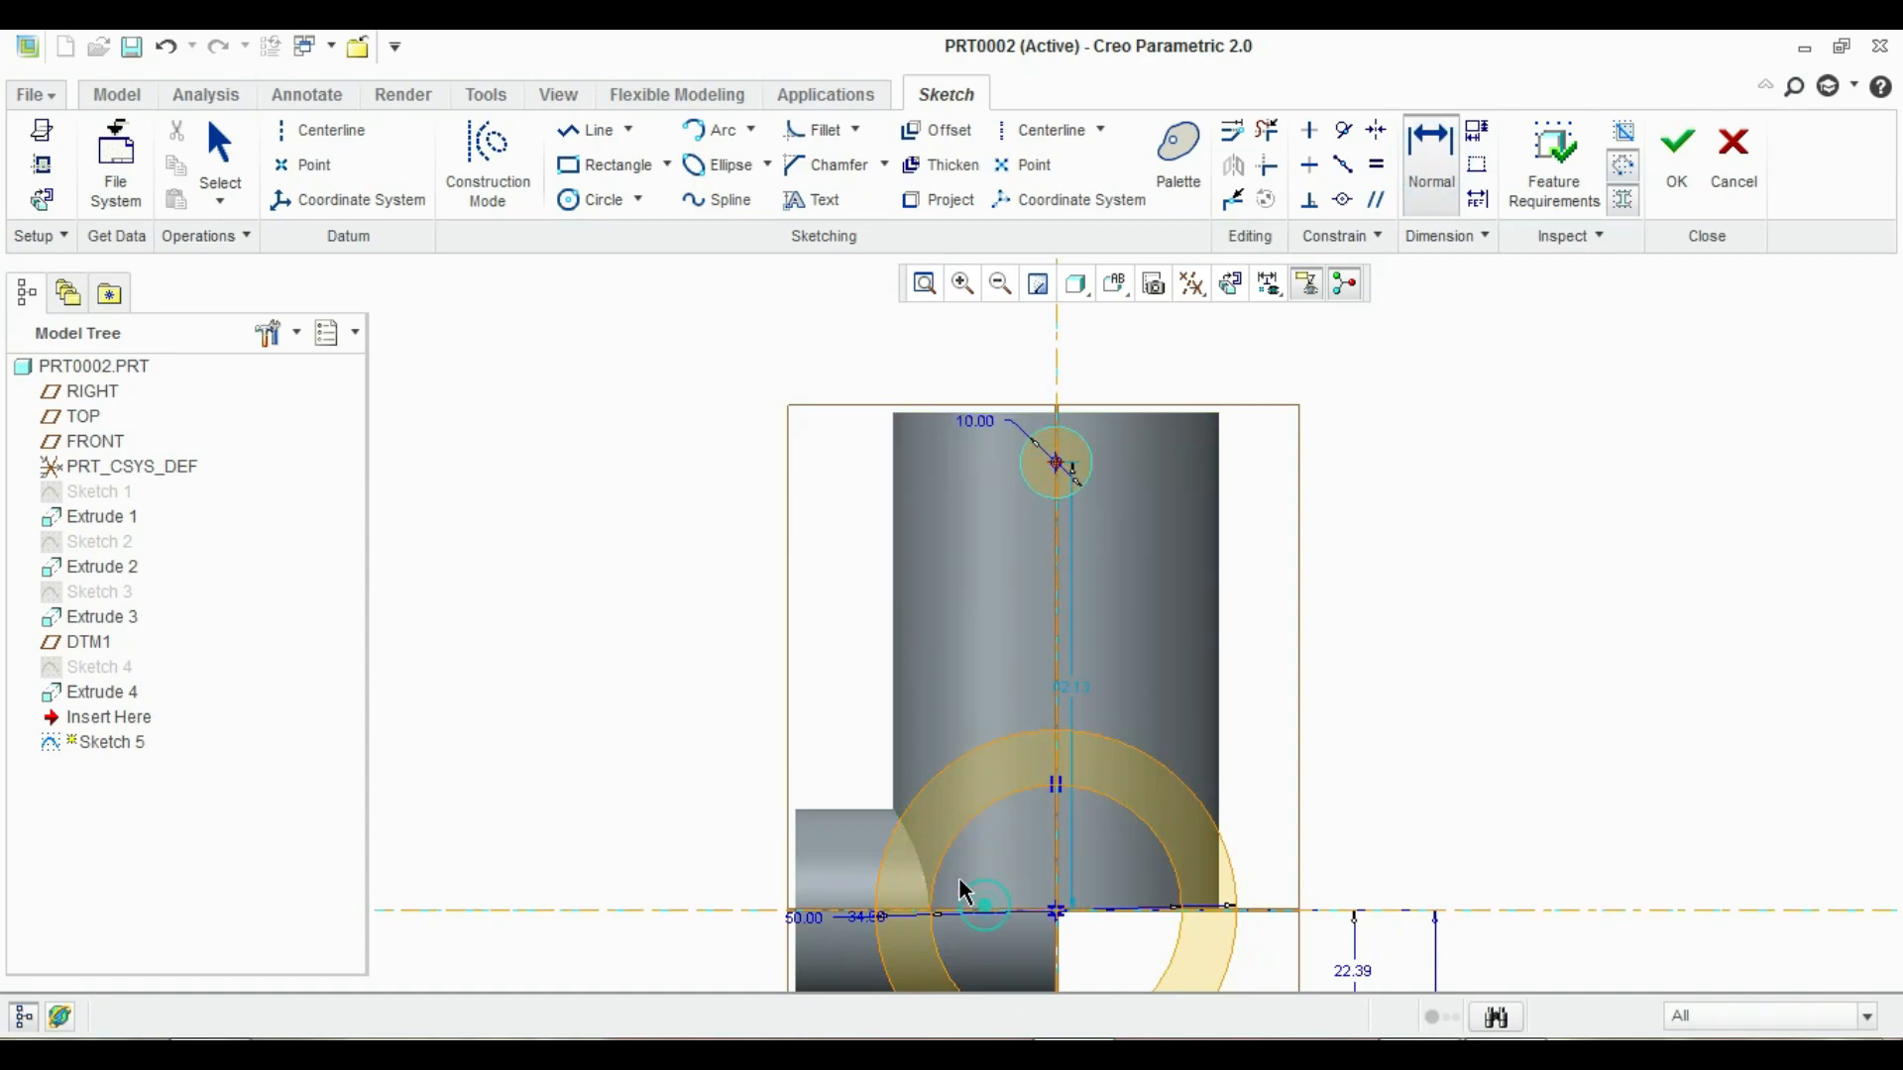
middle_click(709, 670)
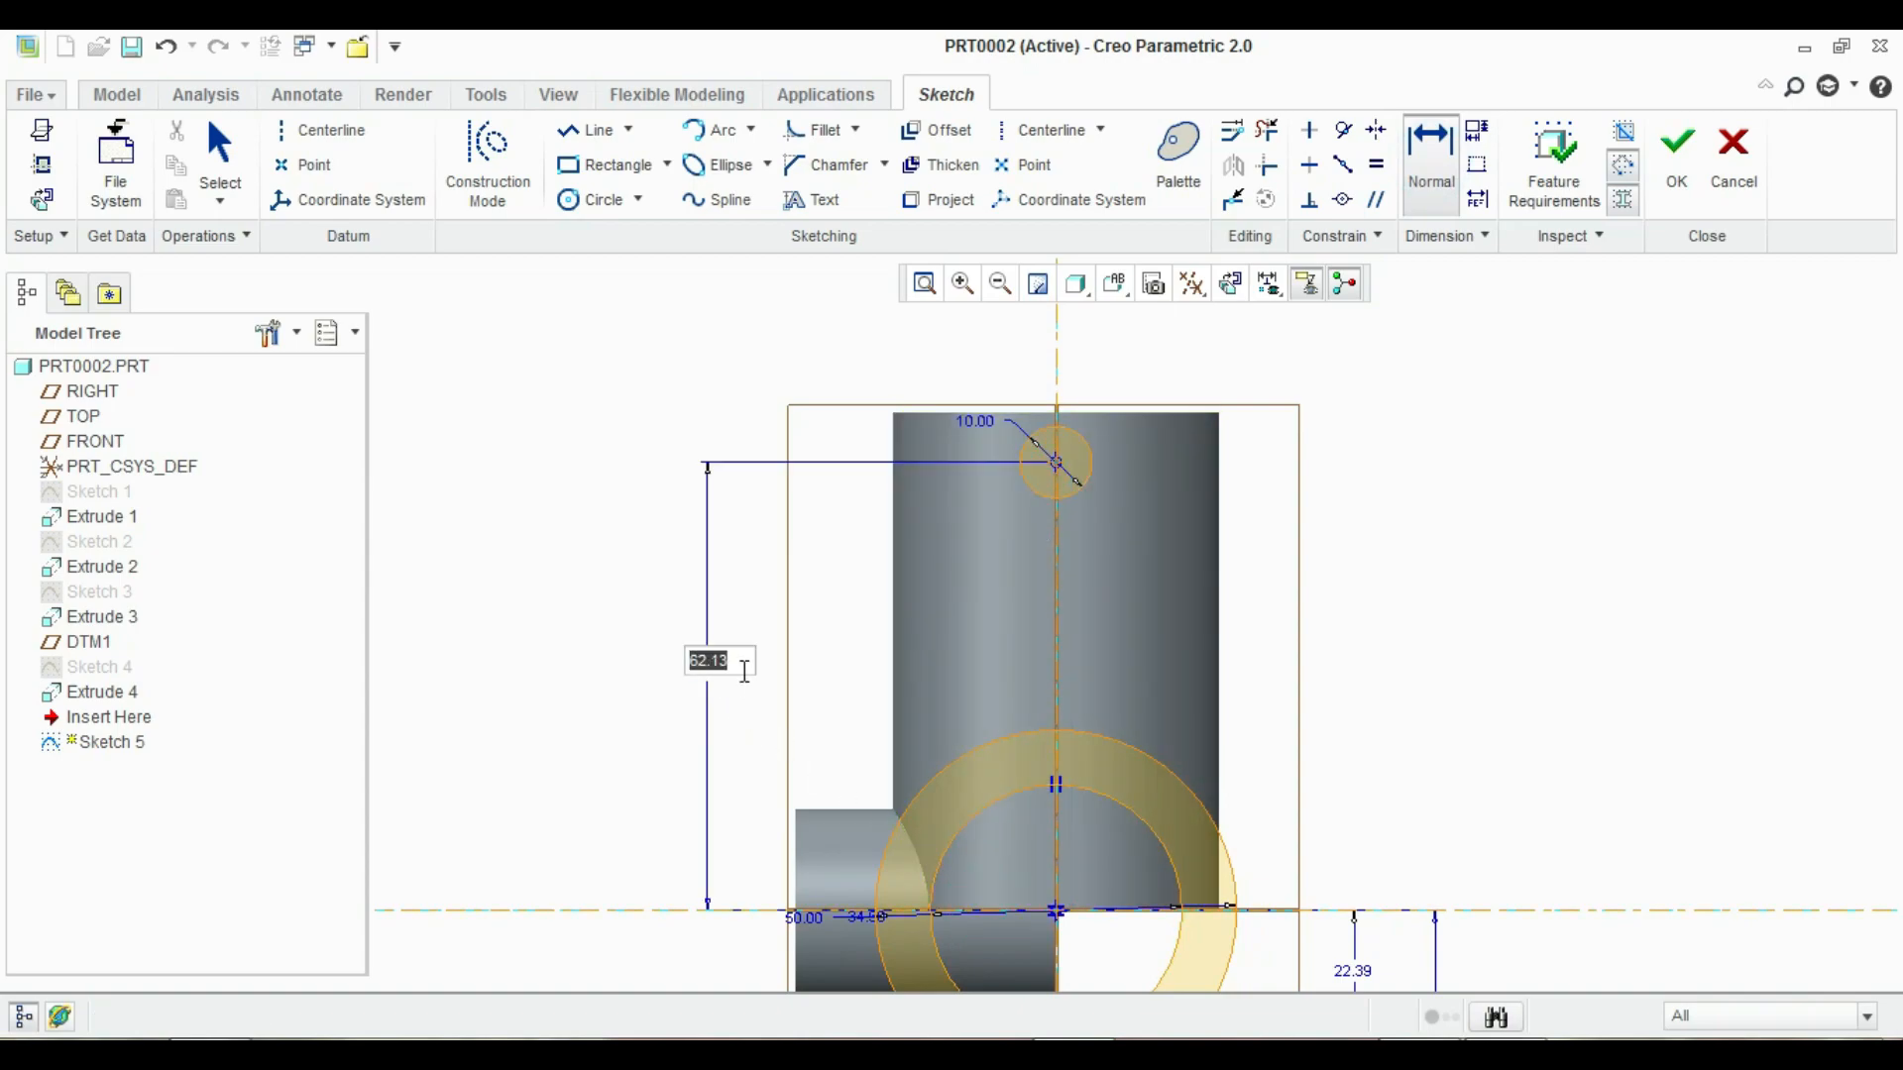
type("44")
key("Return")
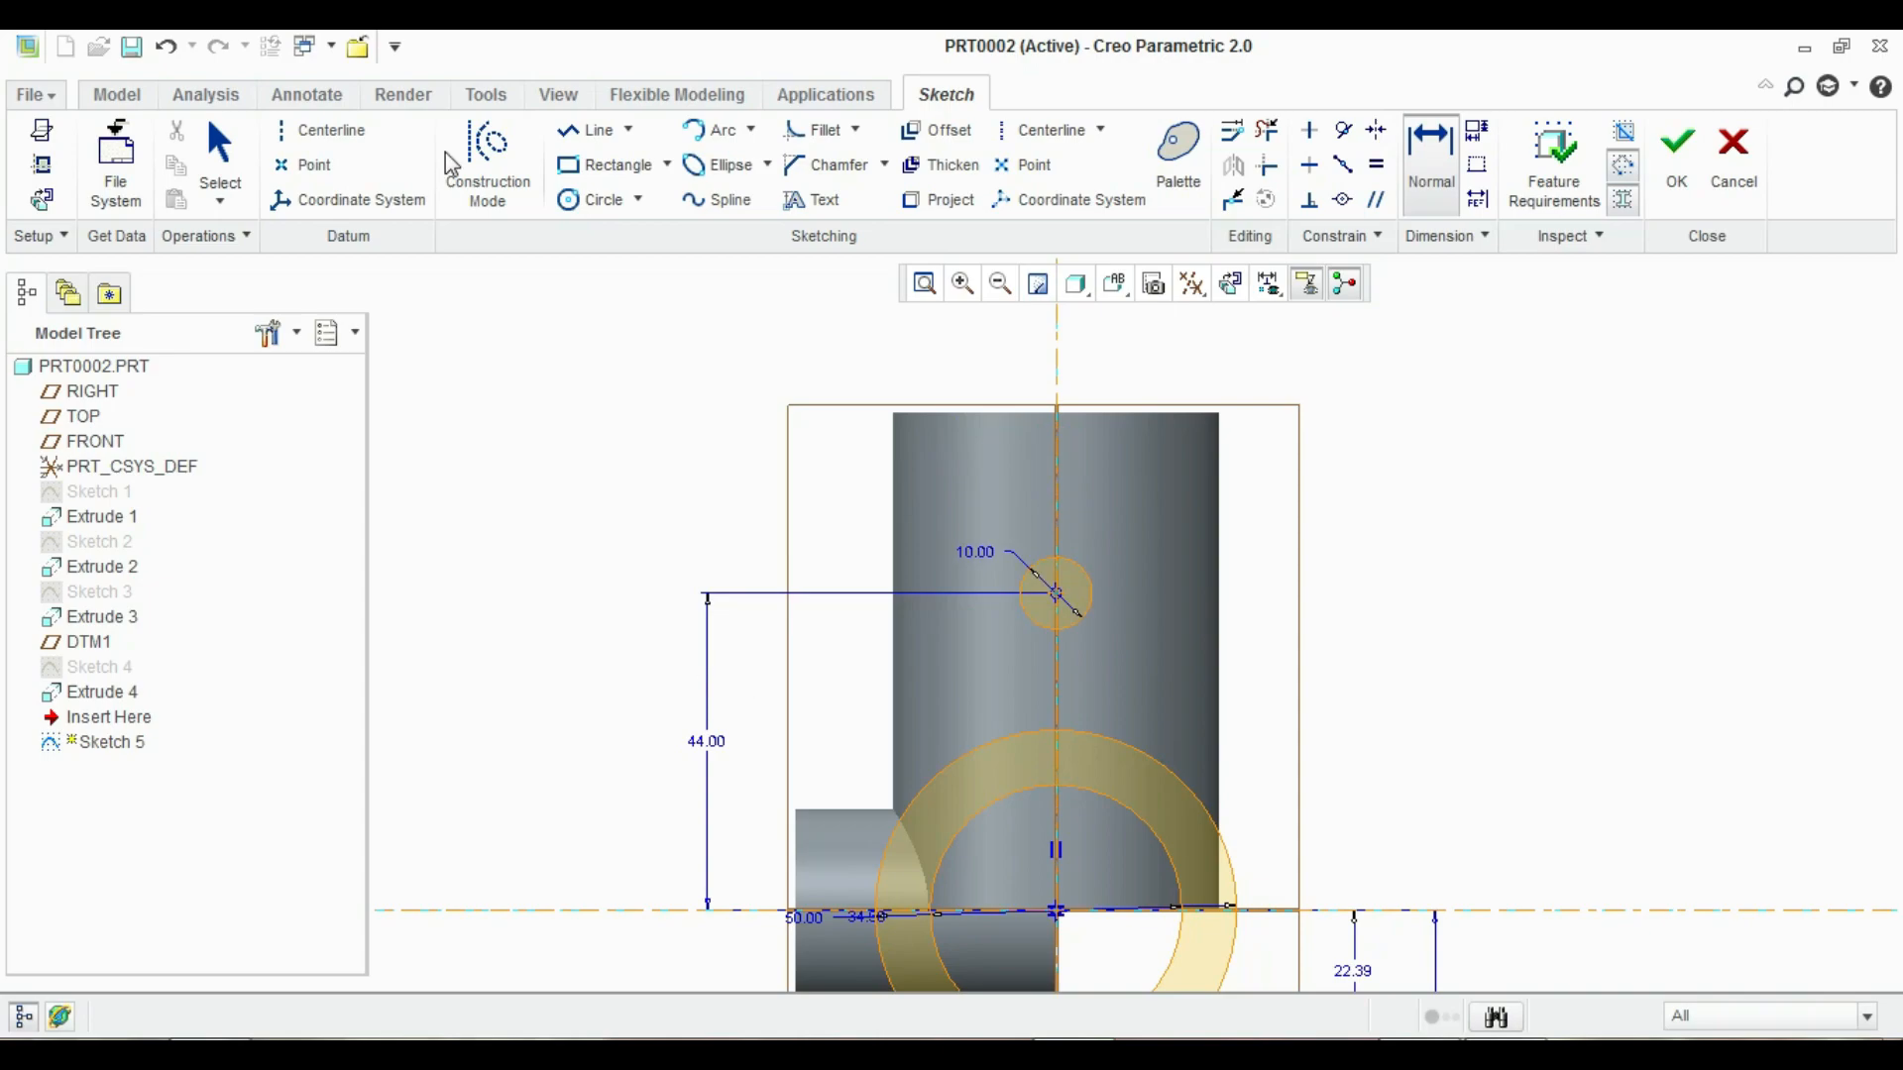
Sketch two equal vertical lines from the outer circle up to the small circle's centre height, one on each side of the axis
left_click(594, 130)
left_click(985, 746)
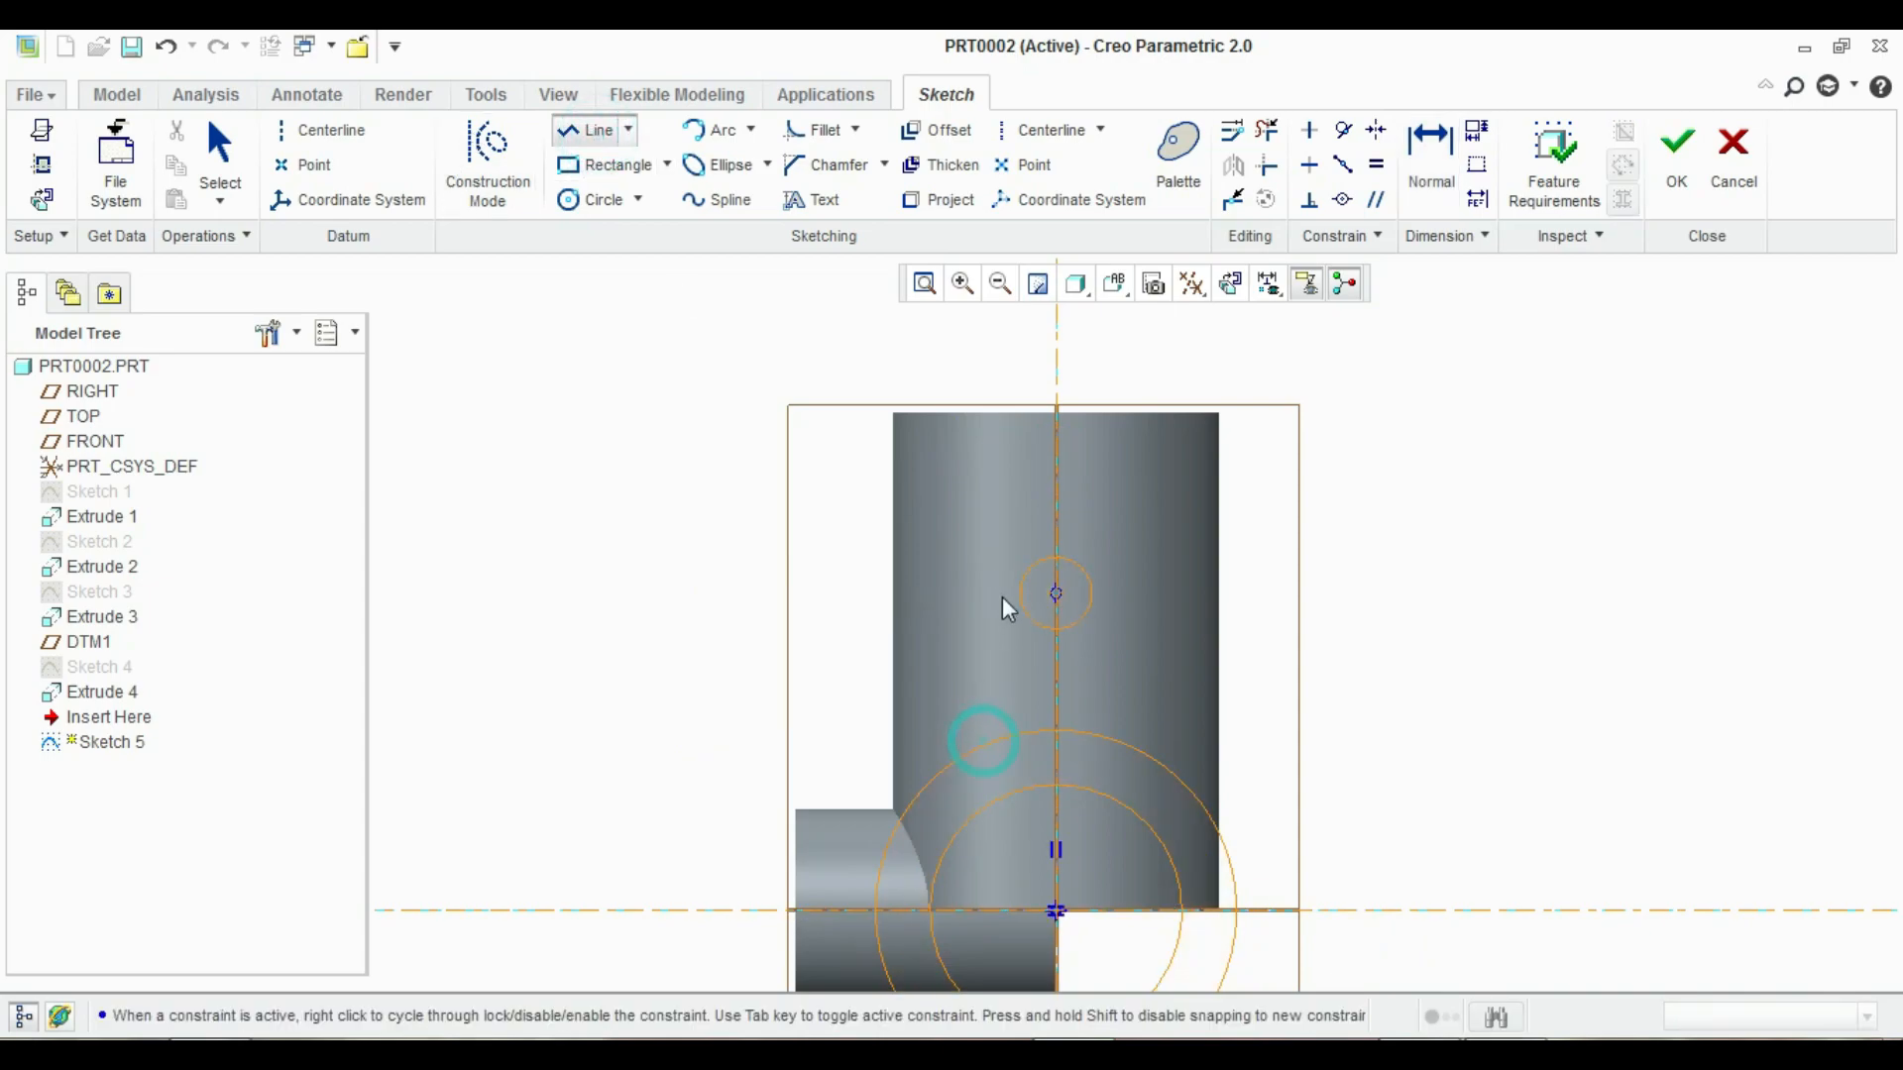
left_click(985, 592)
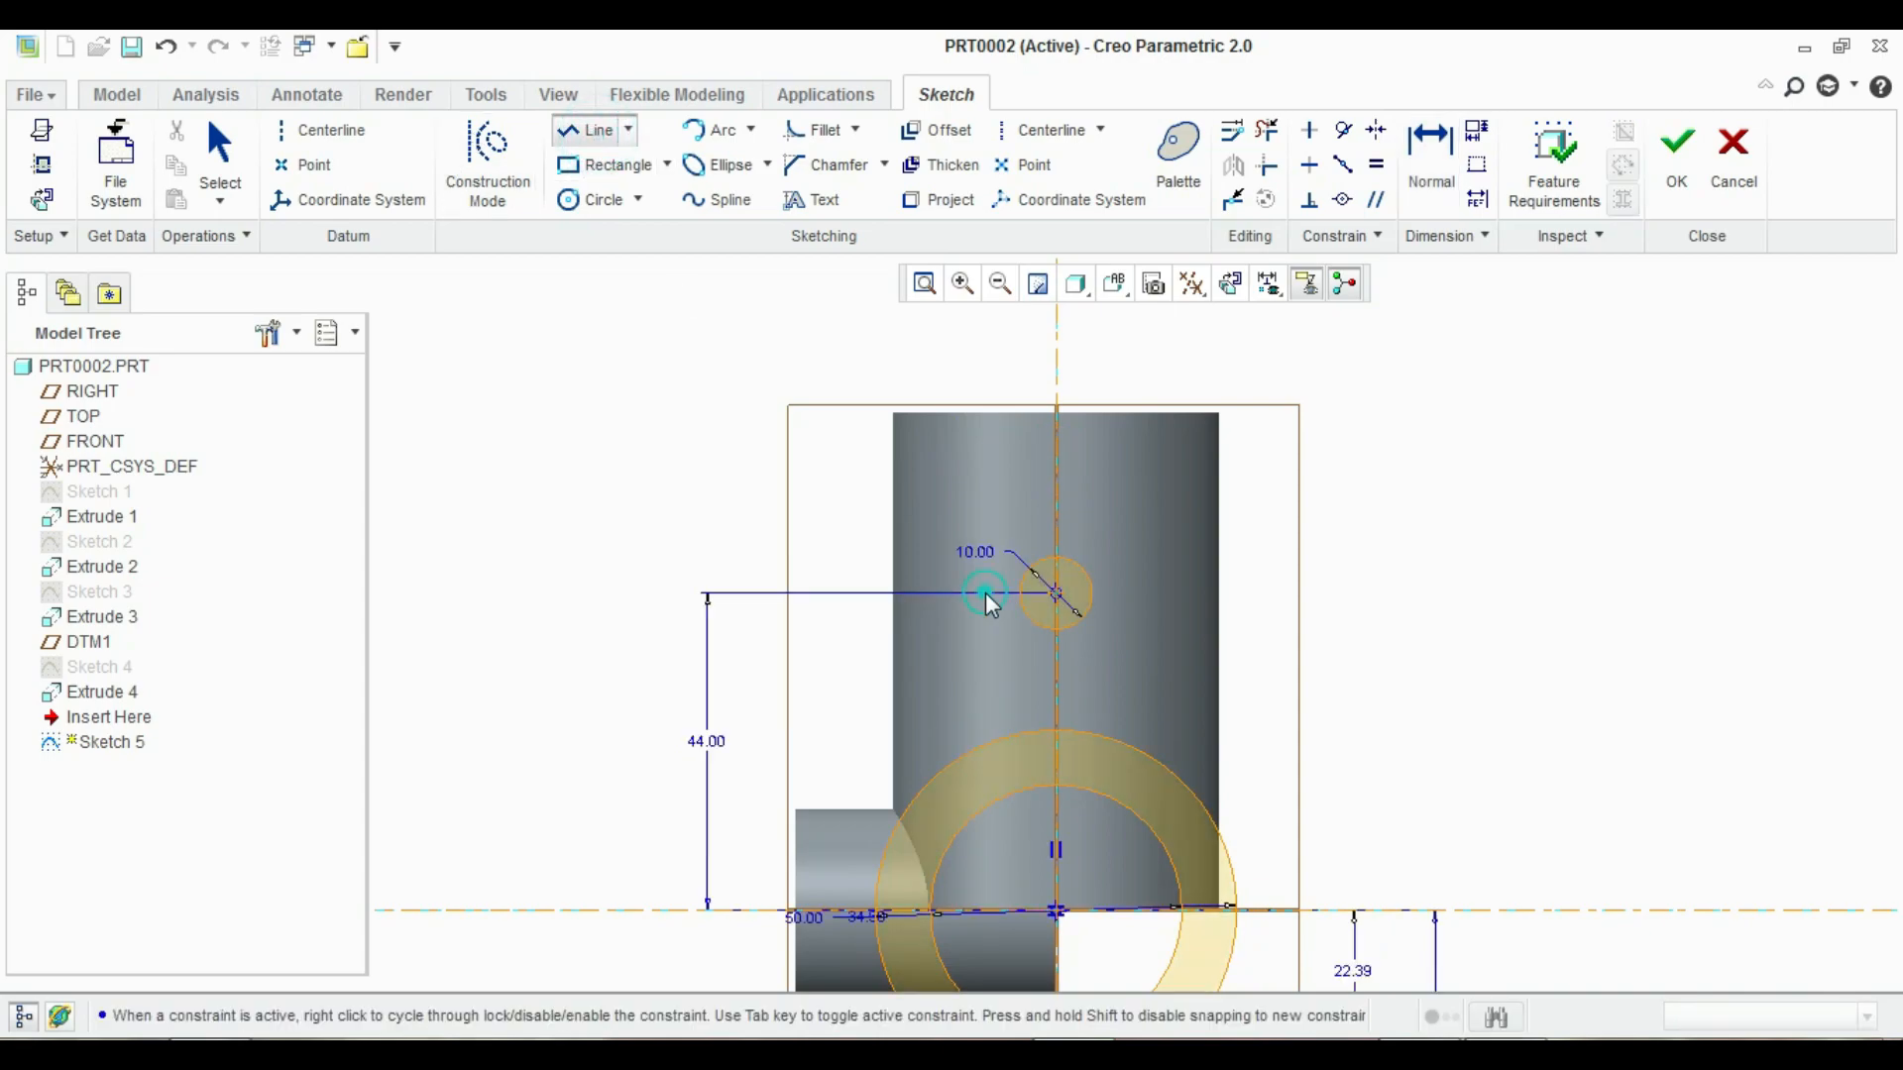
middle_click(985, 592)
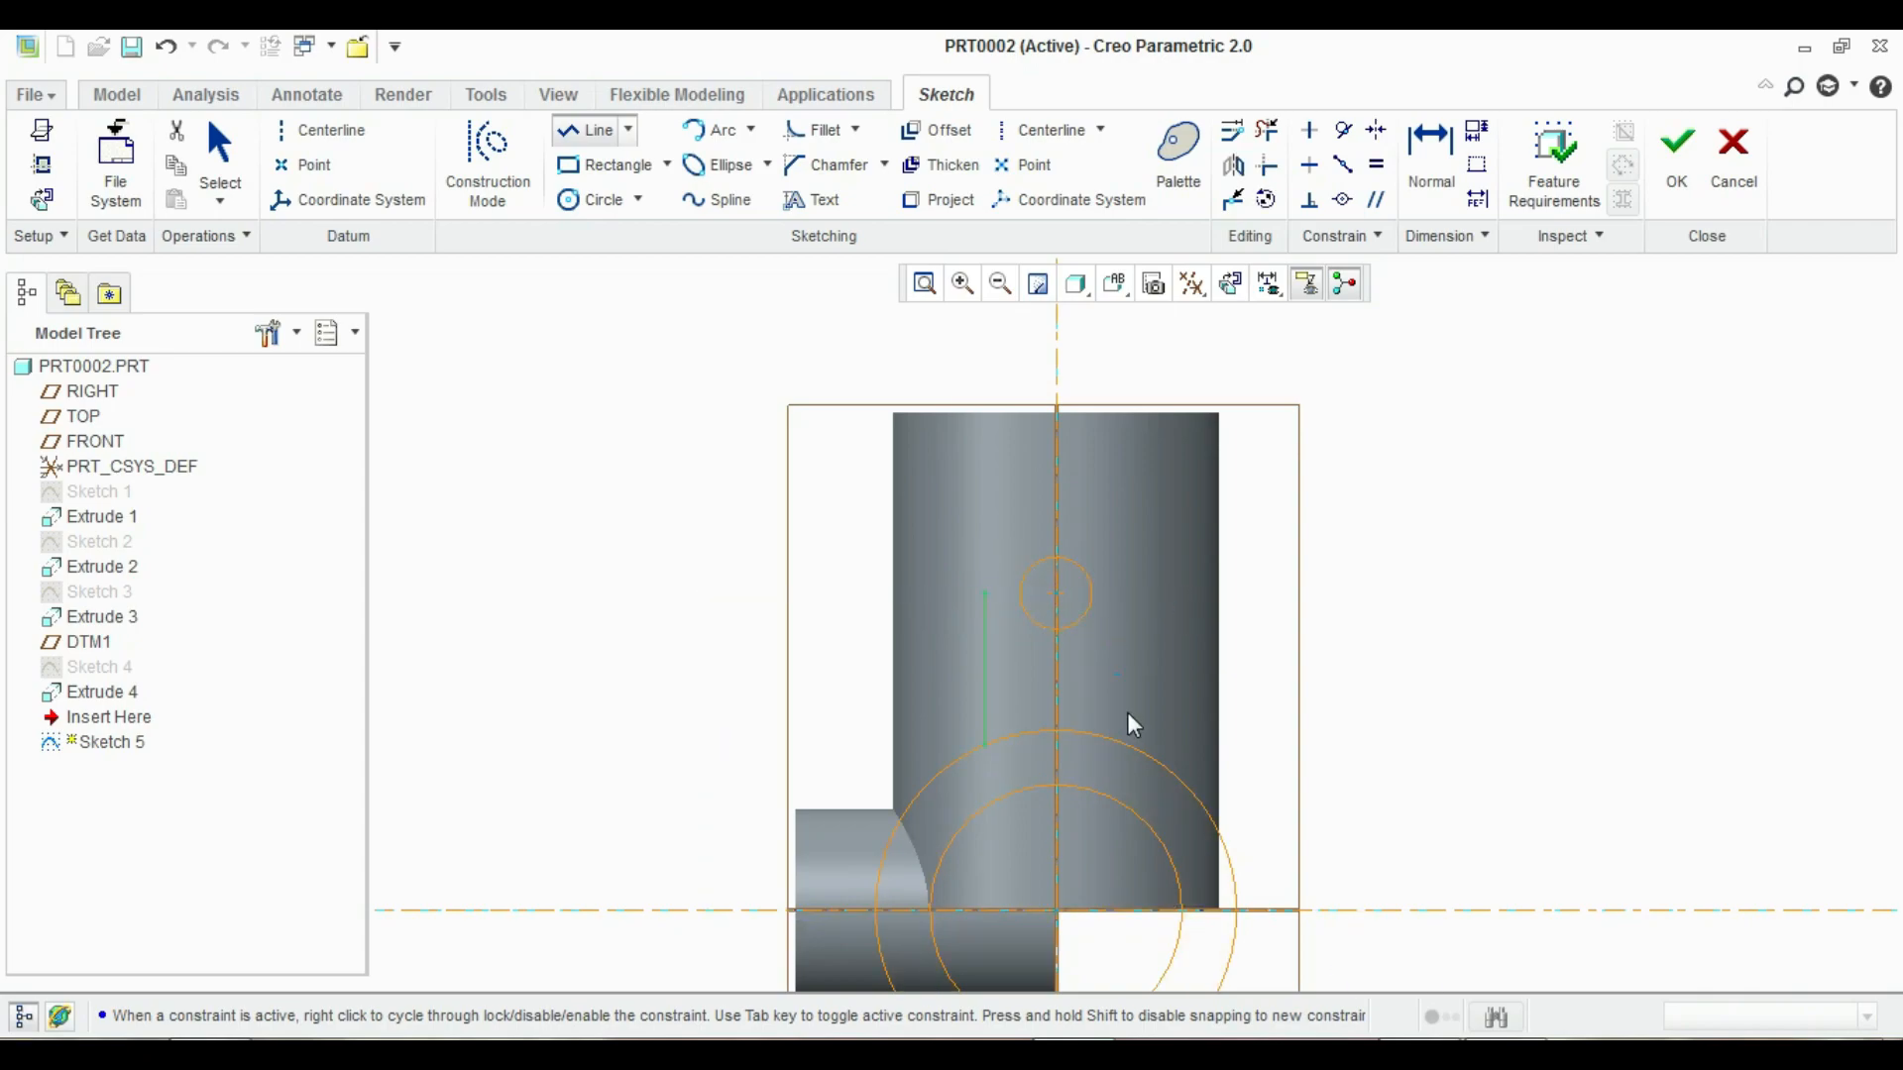
left_click(1114, 738)
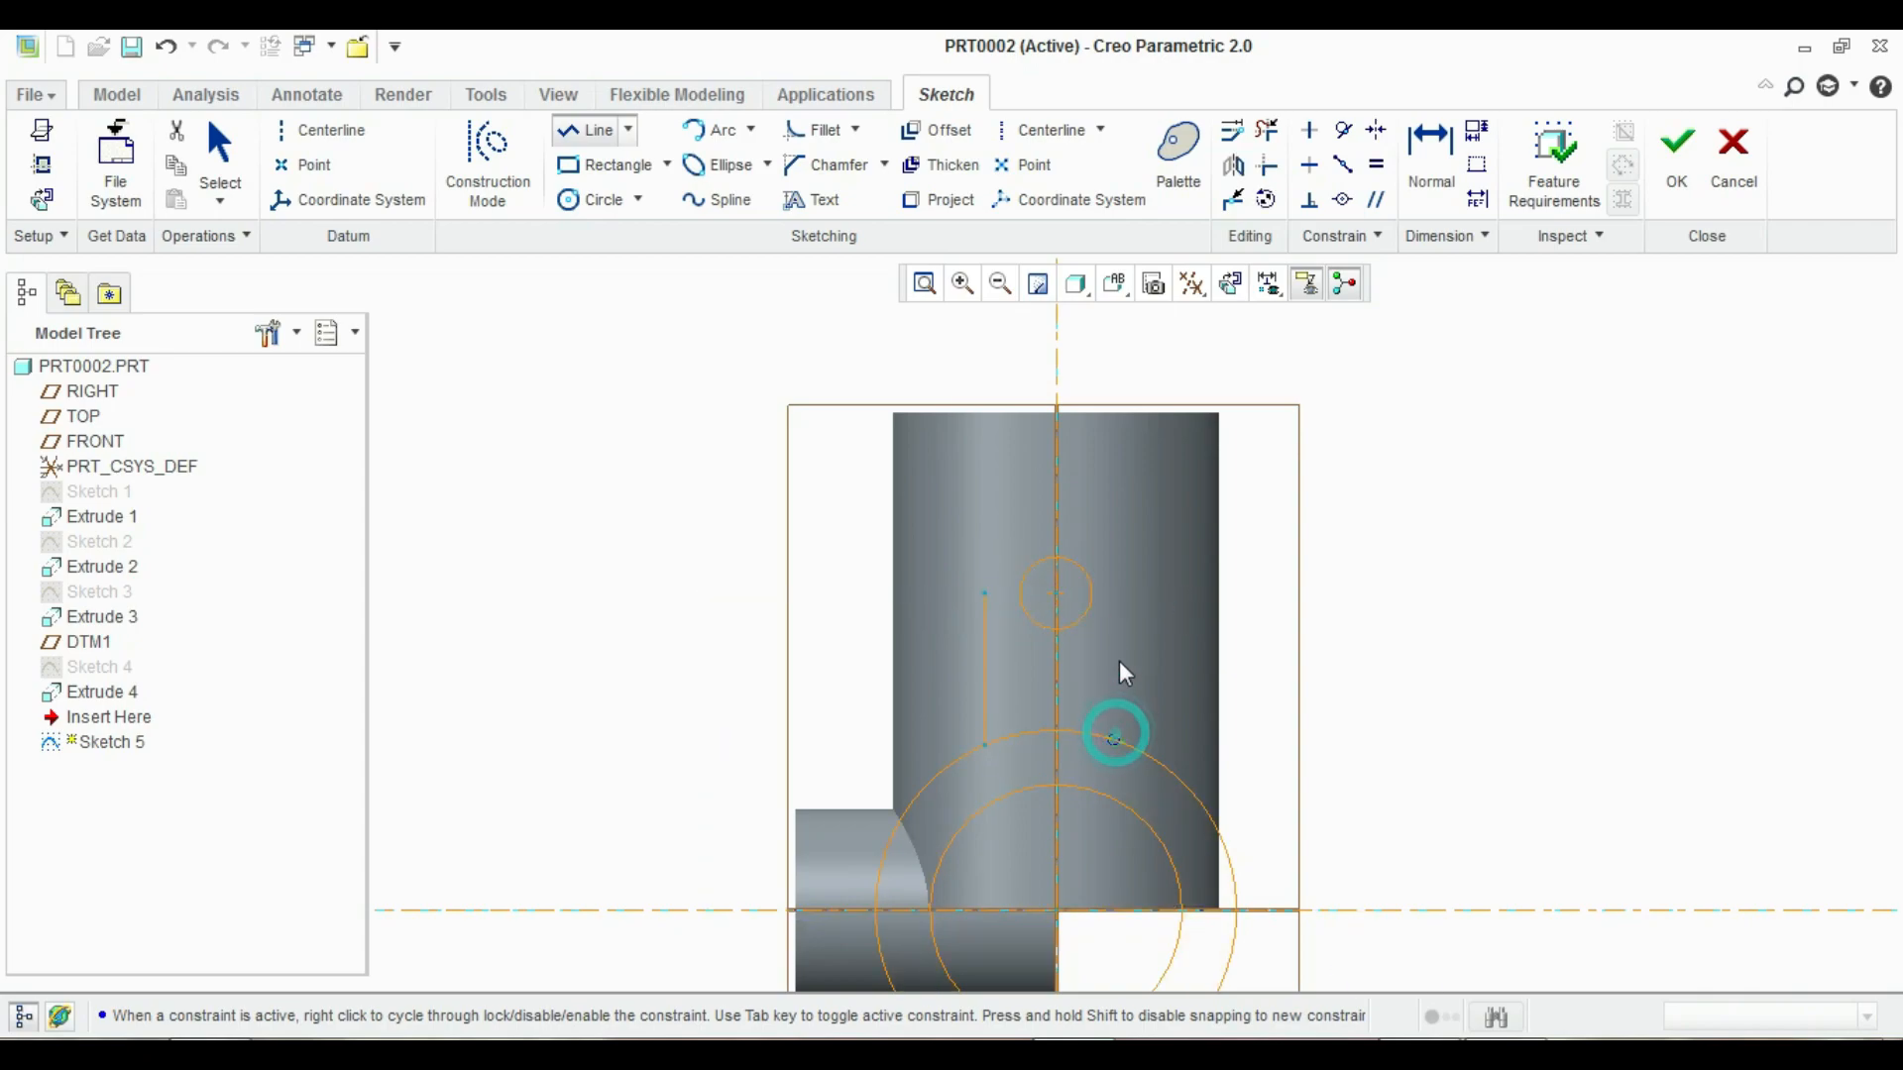
left_click(1118, 593)
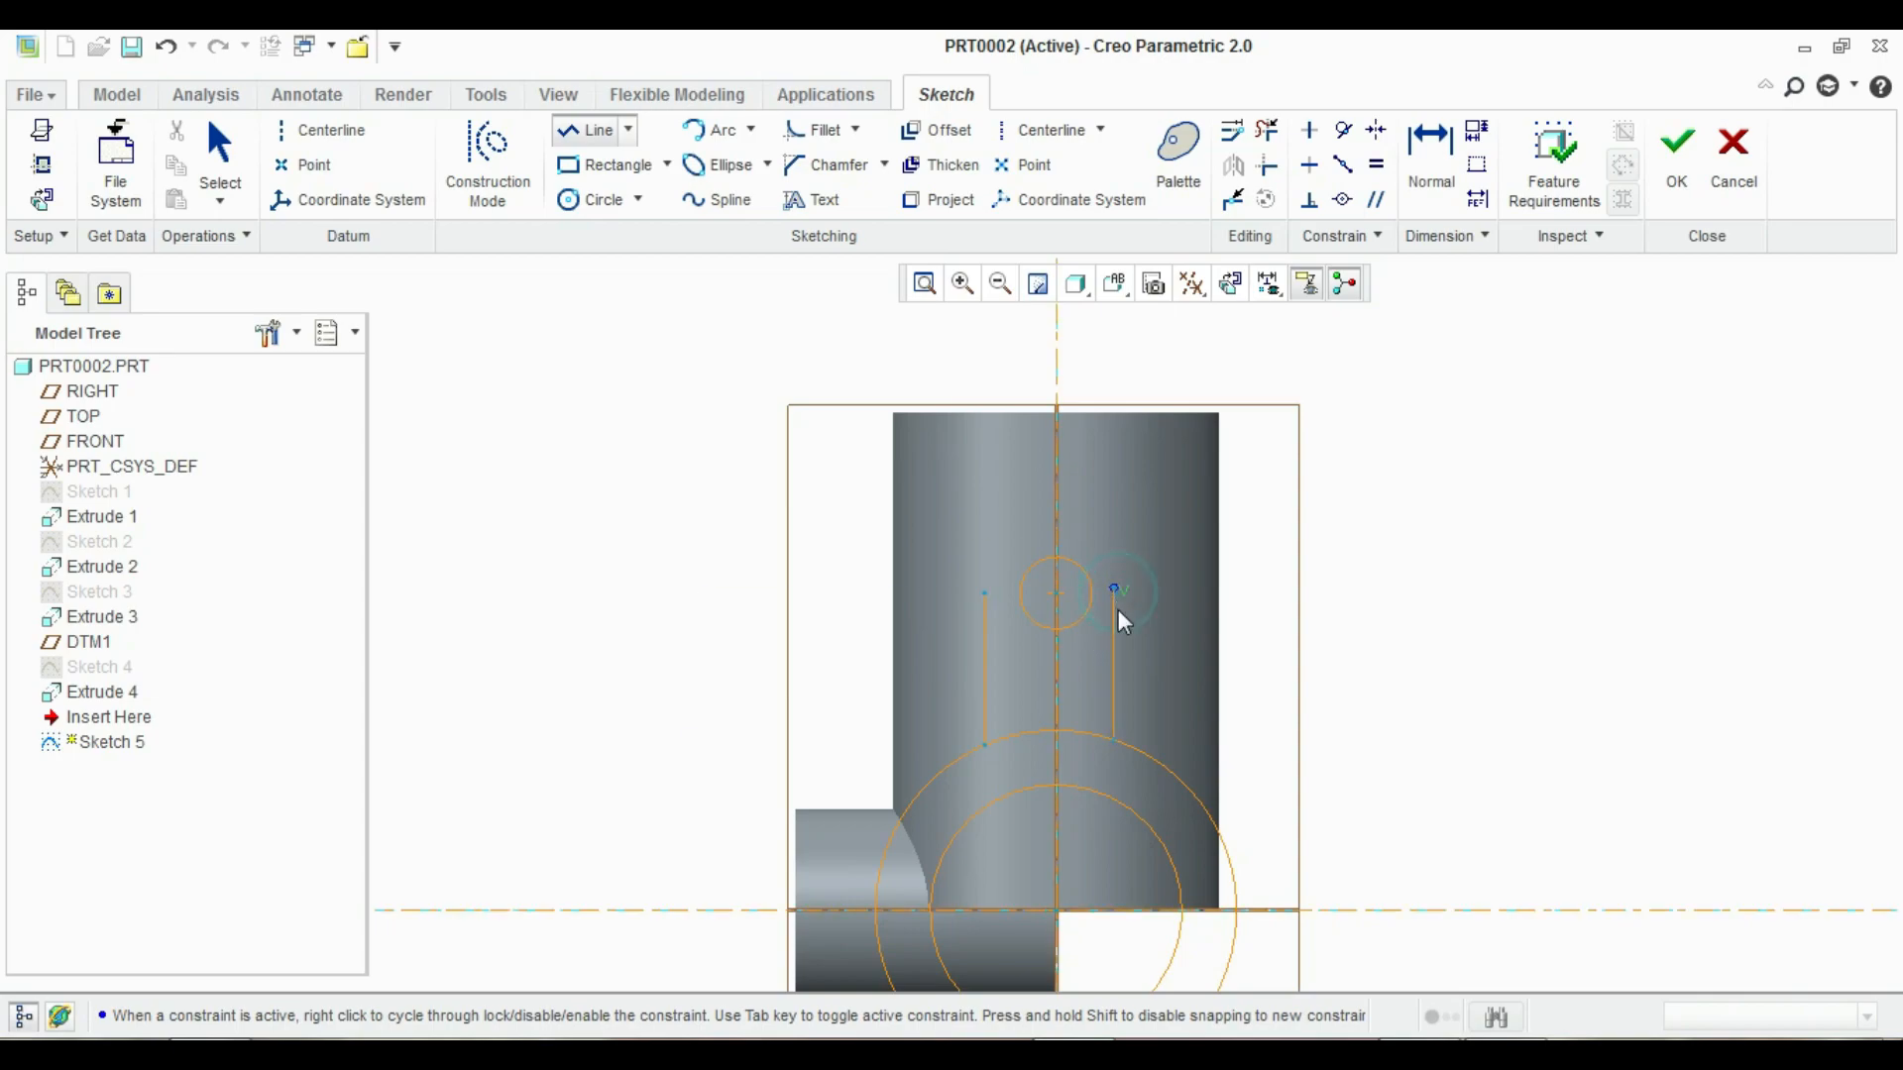
middle_click(1171, 599)
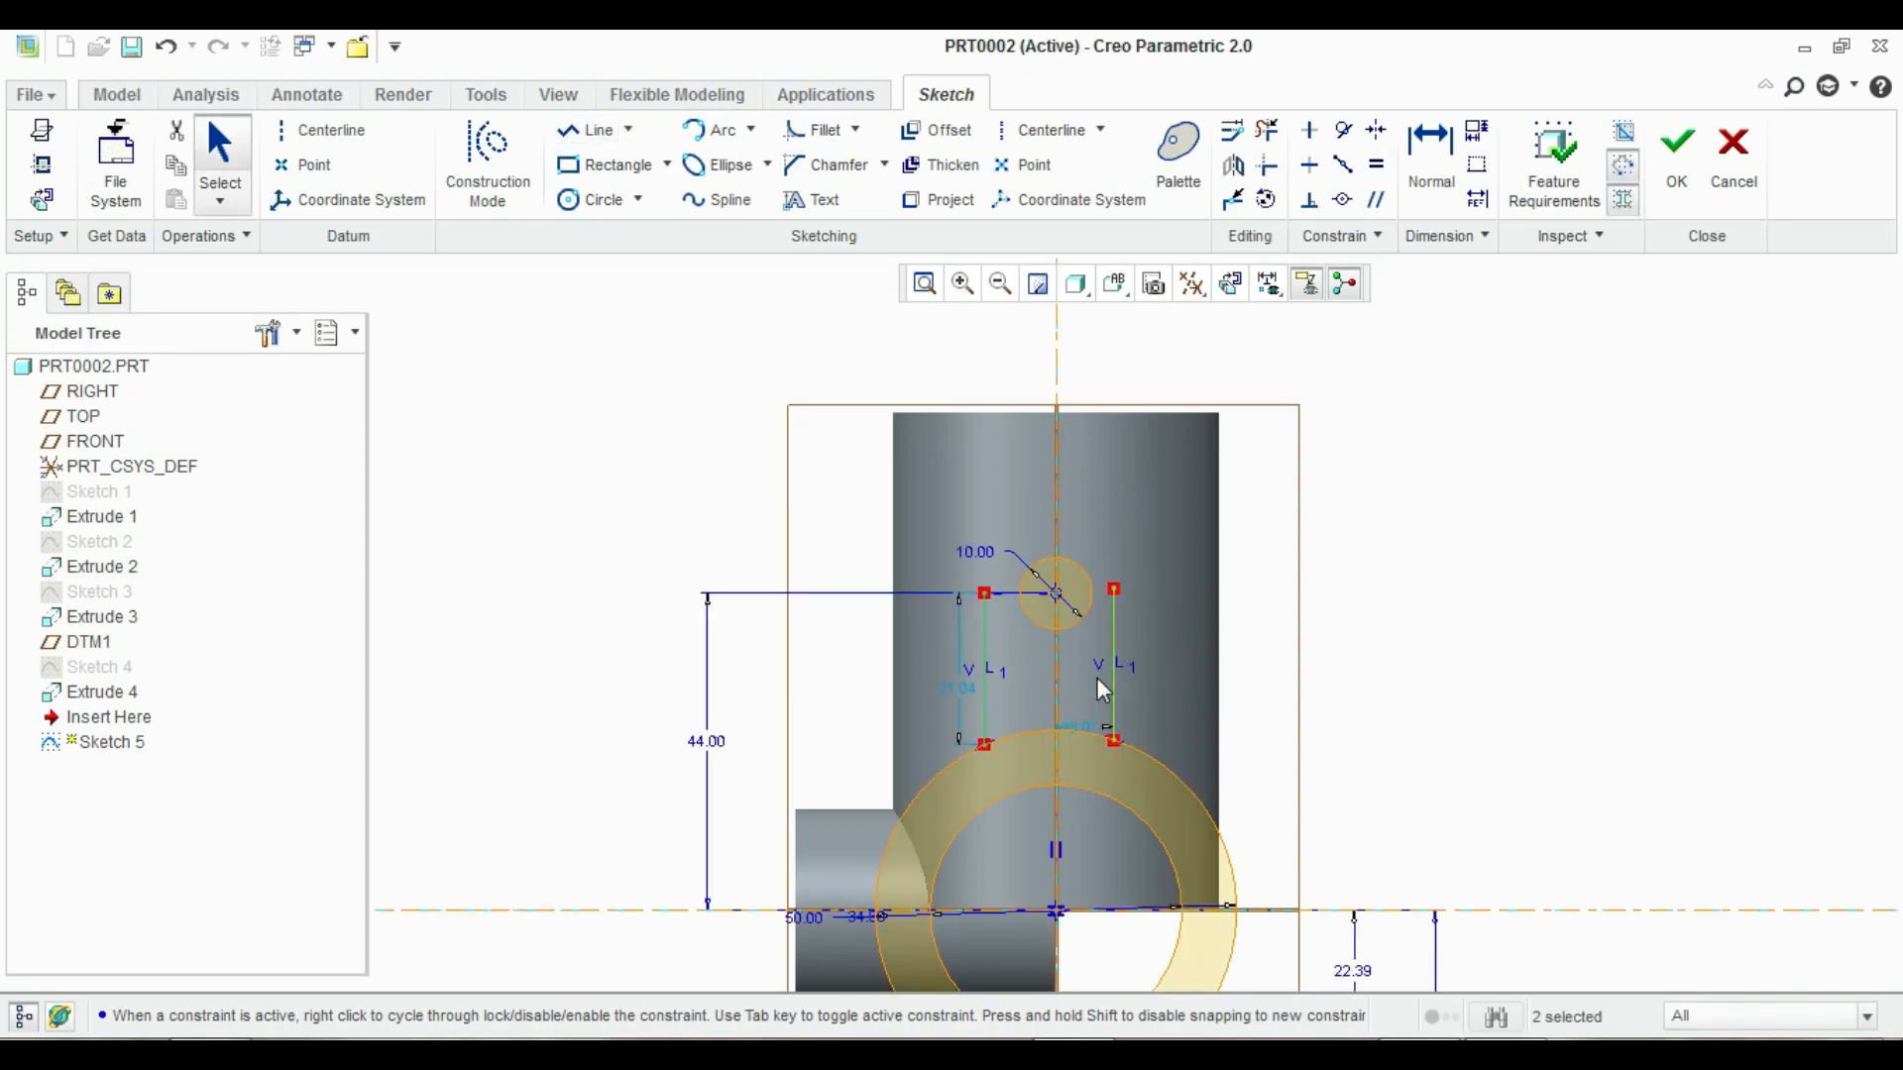
Sketch an arc over the small circle joining the upper ends of the two vertical lines
left_click(712, 131)
left_click(981, 592)
left_click(1111, 588)
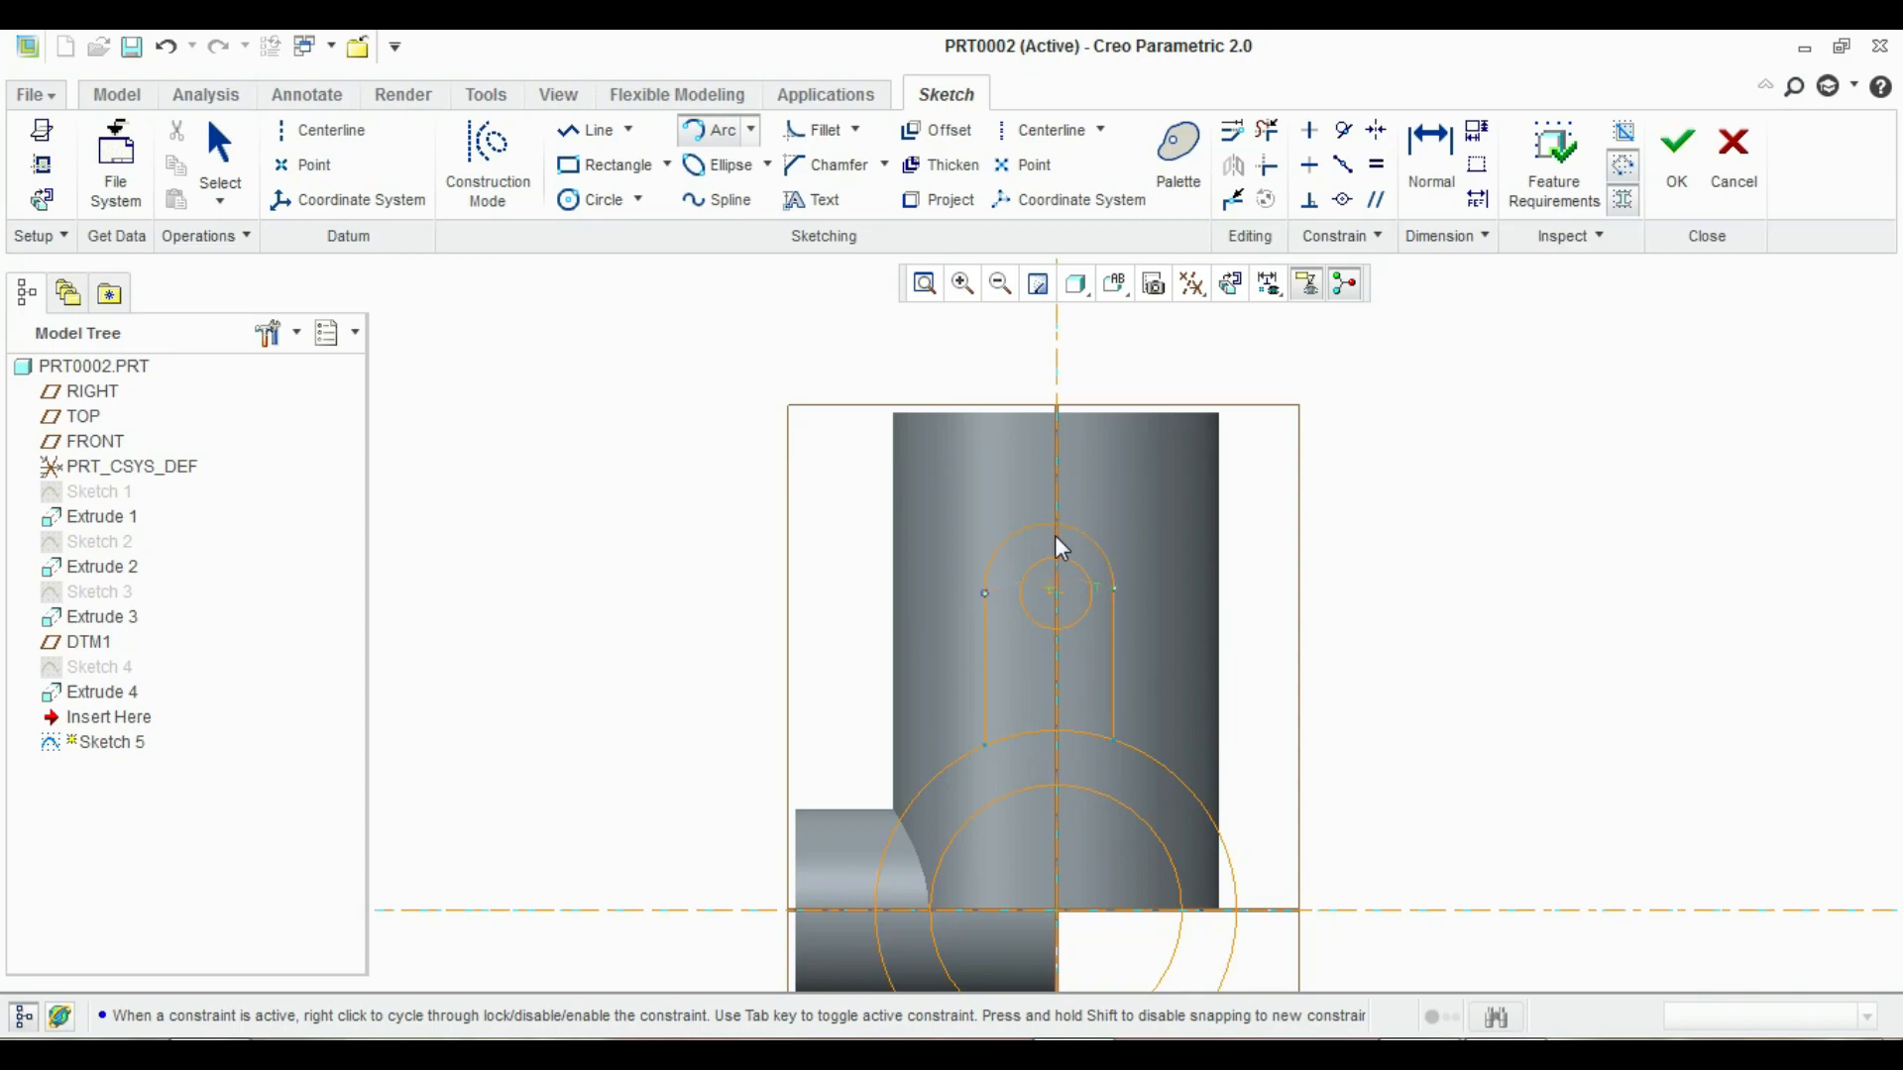
left_click(1060, 535)
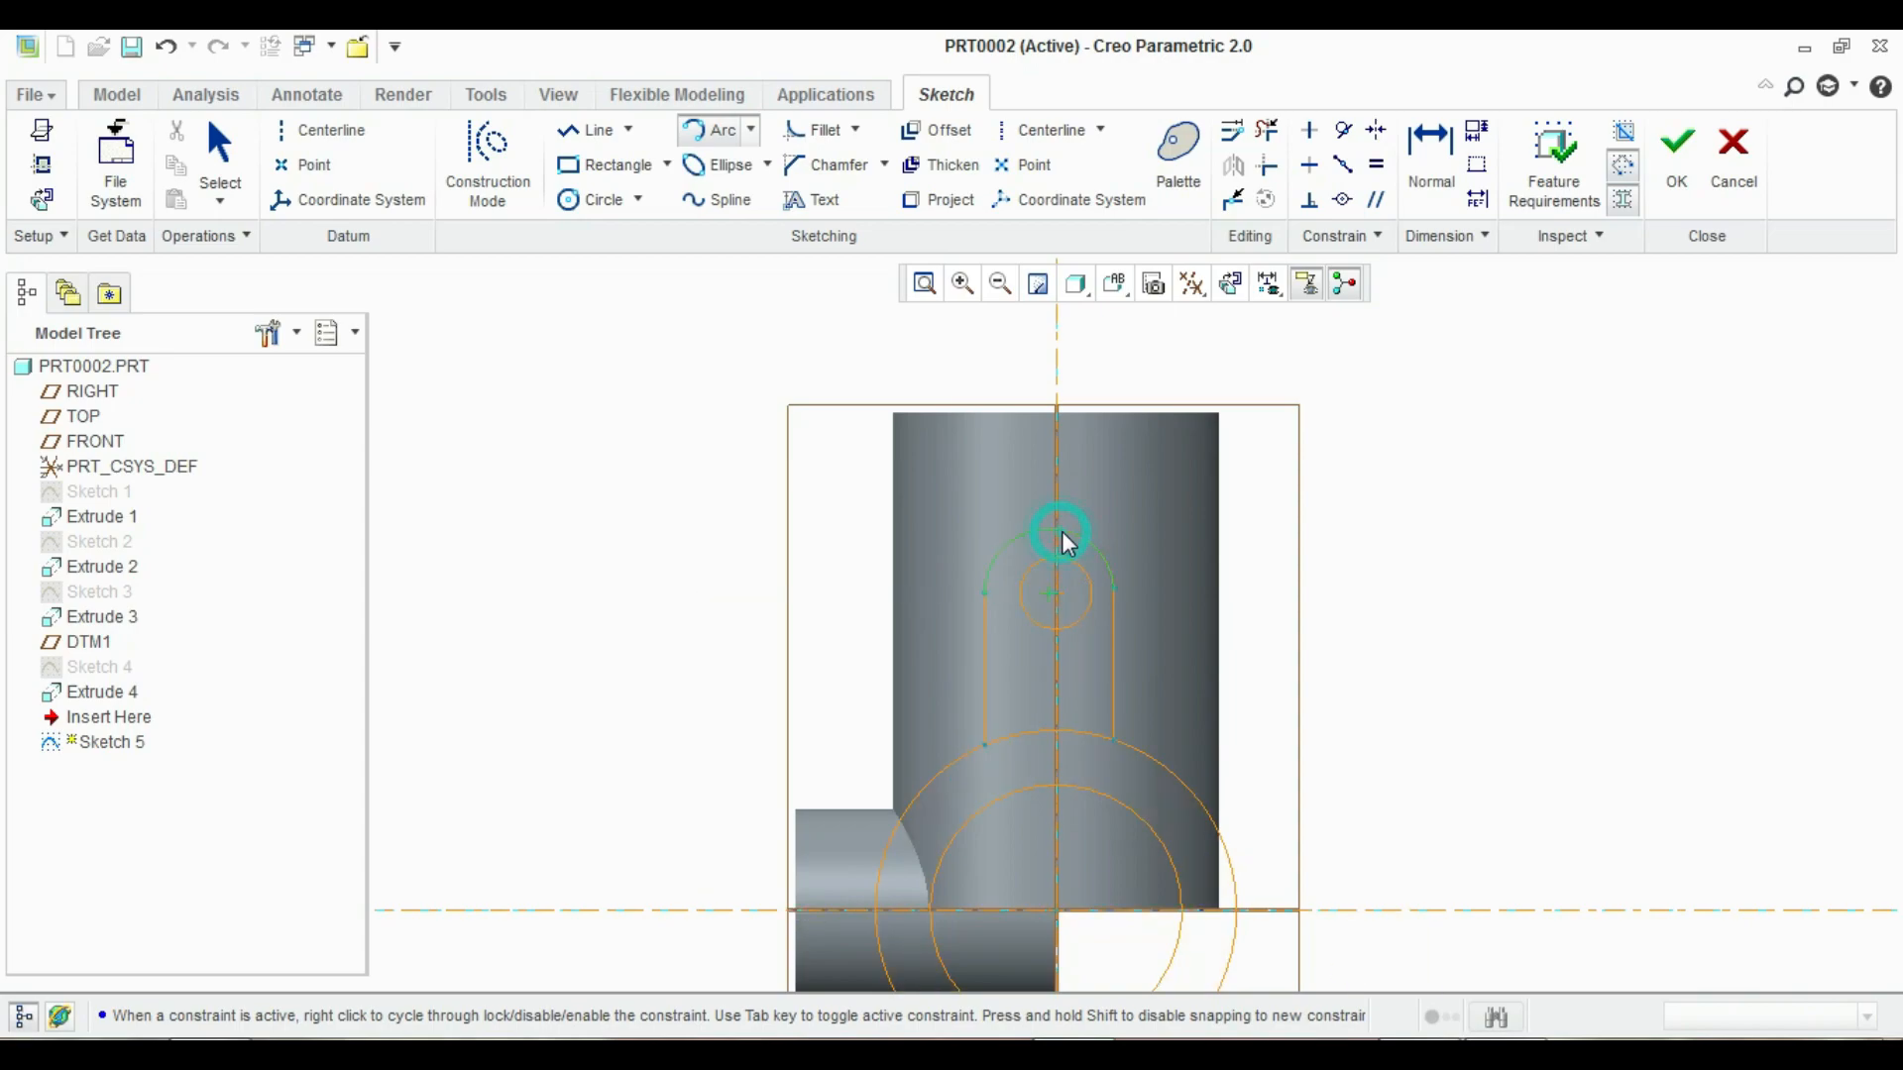
middle_click(1328, 551)
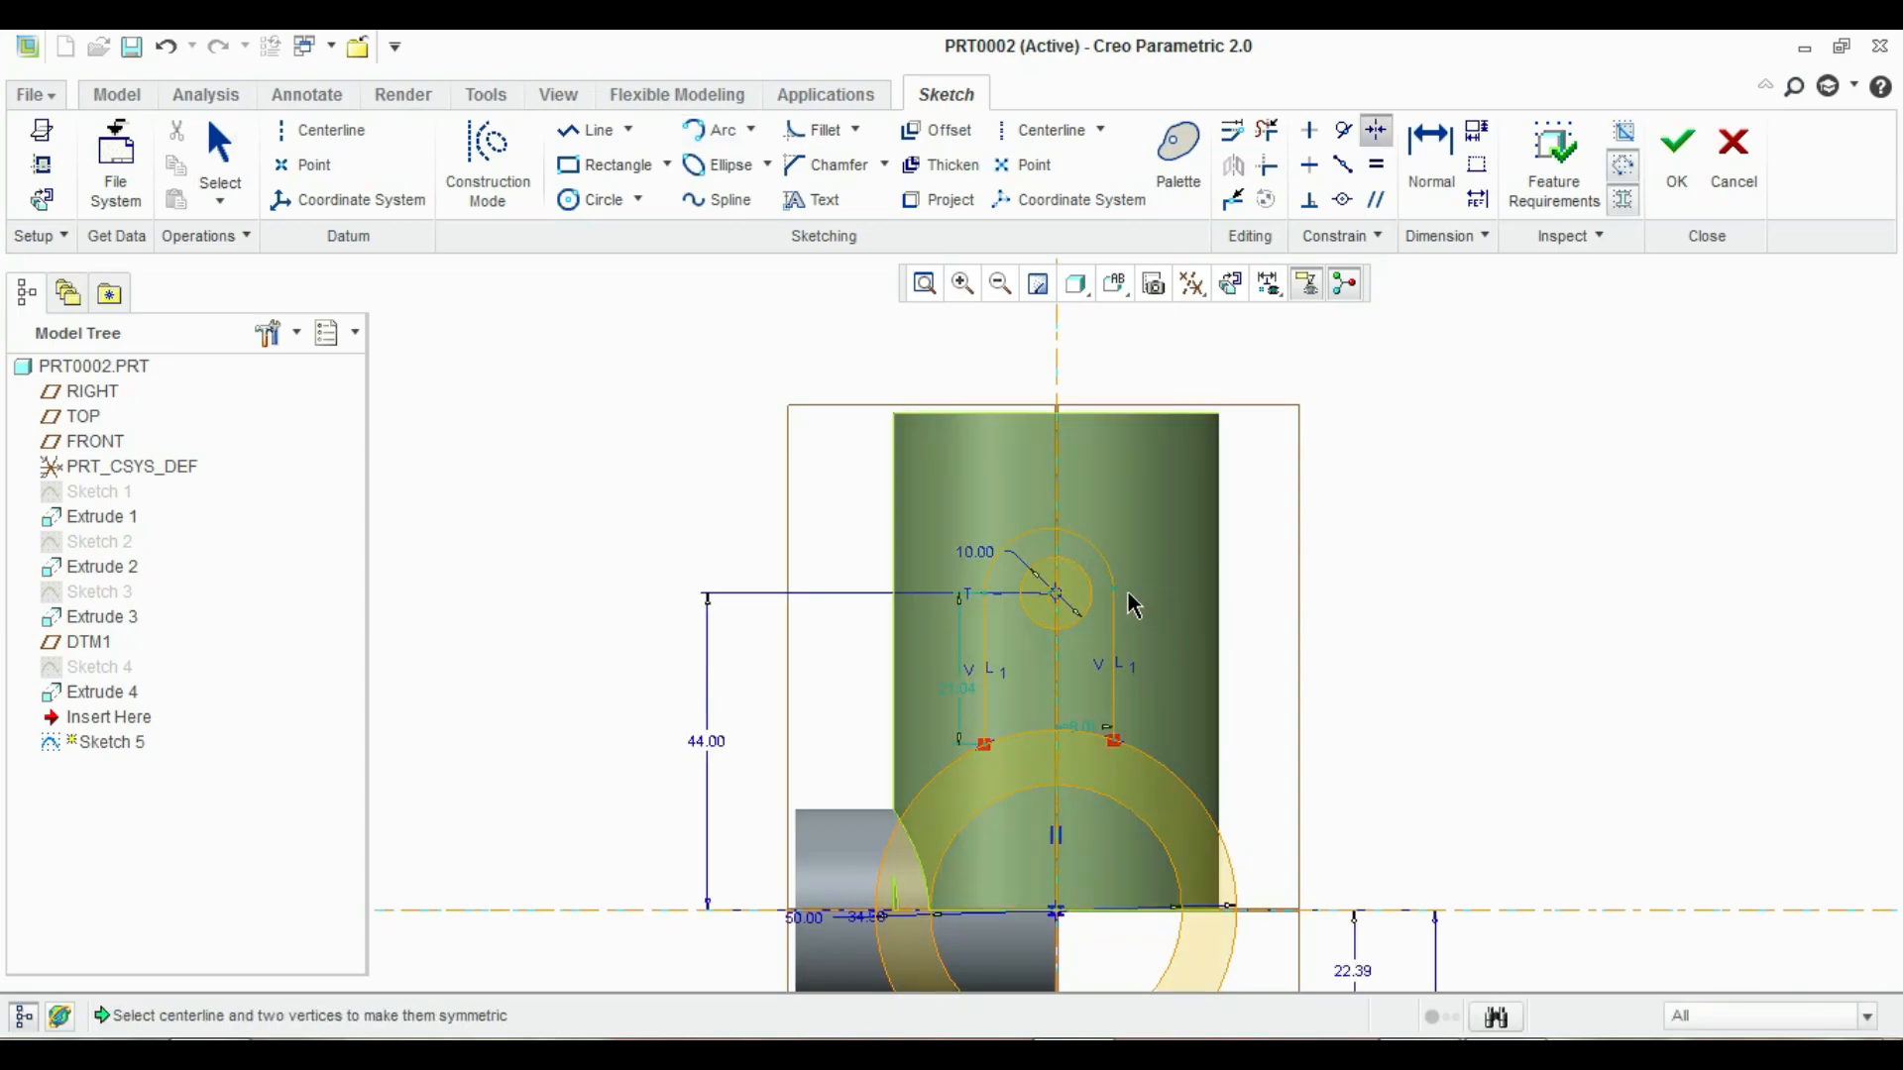
Make the two end points of the arm's upper arc symmetric about the vertical centerline
left_click(1114, 589)
left_click(986, 593)
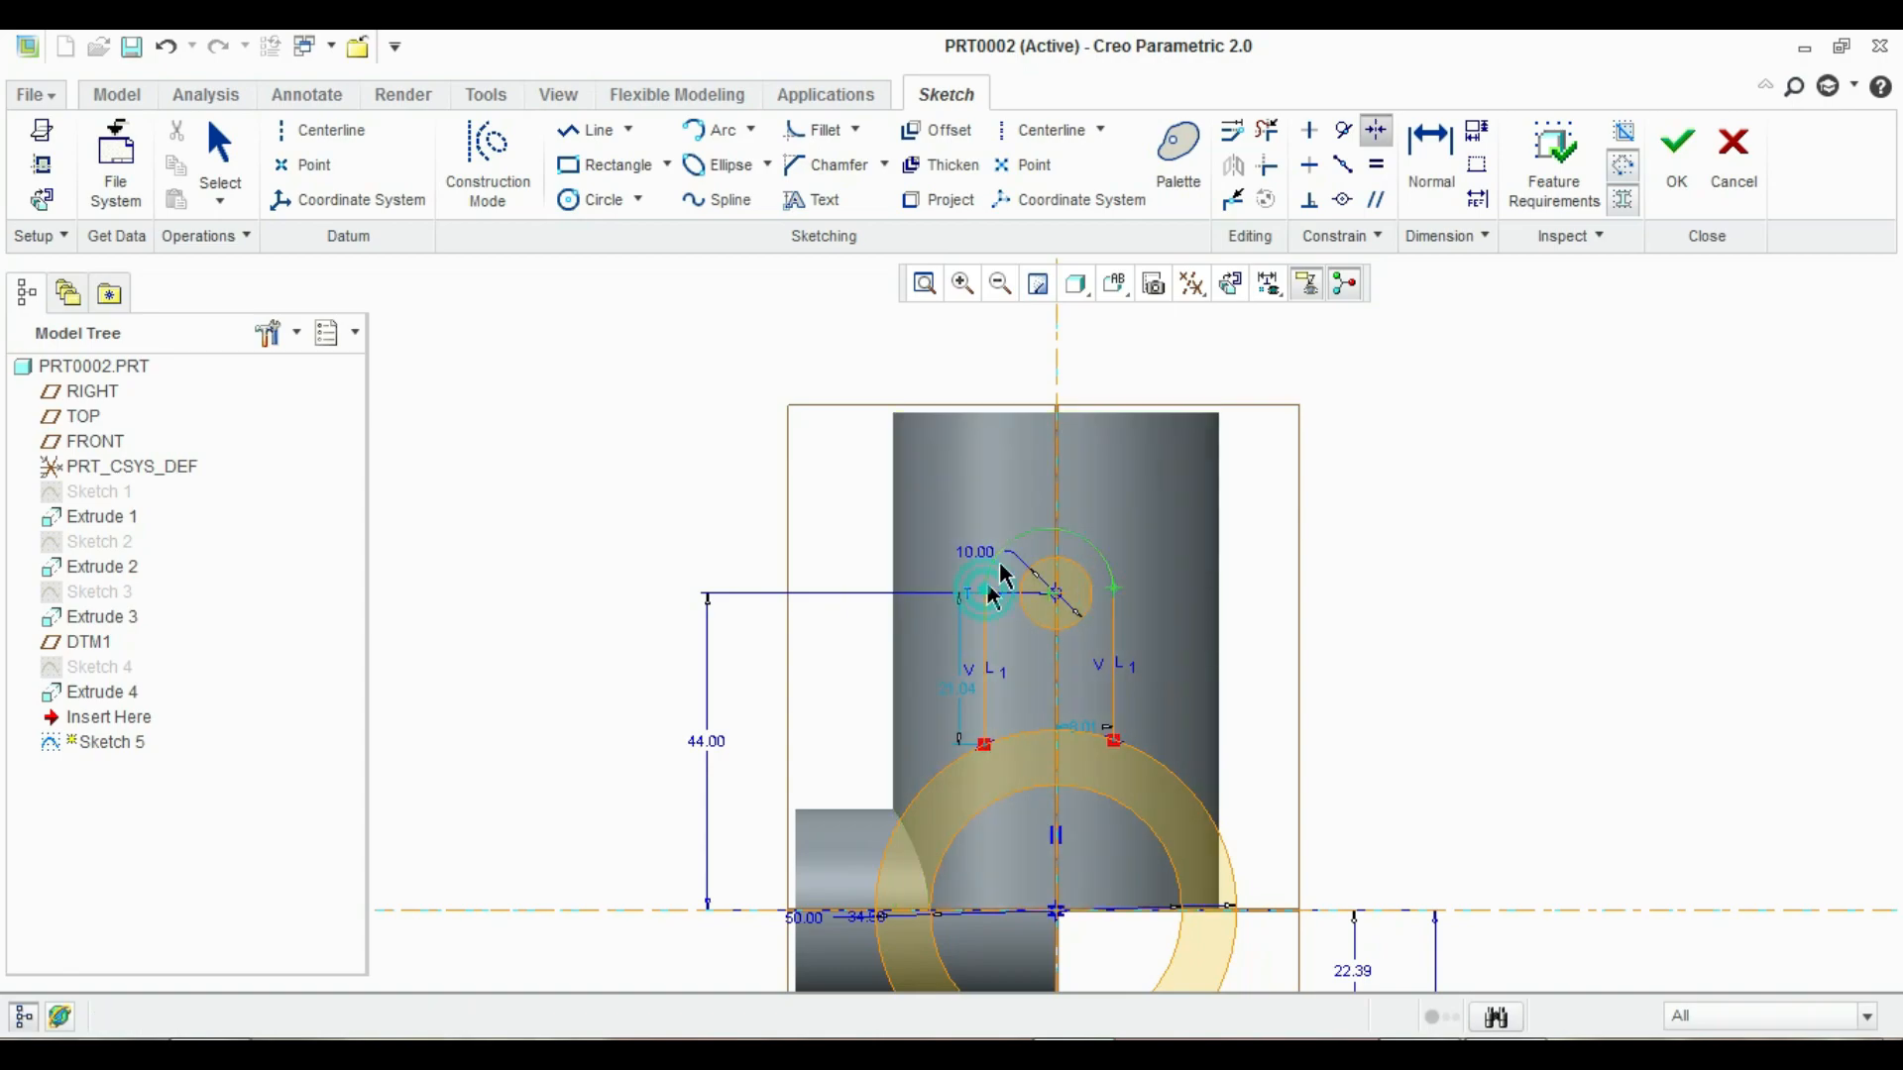
left_click(1058, 487)
left_click(1055, 476)
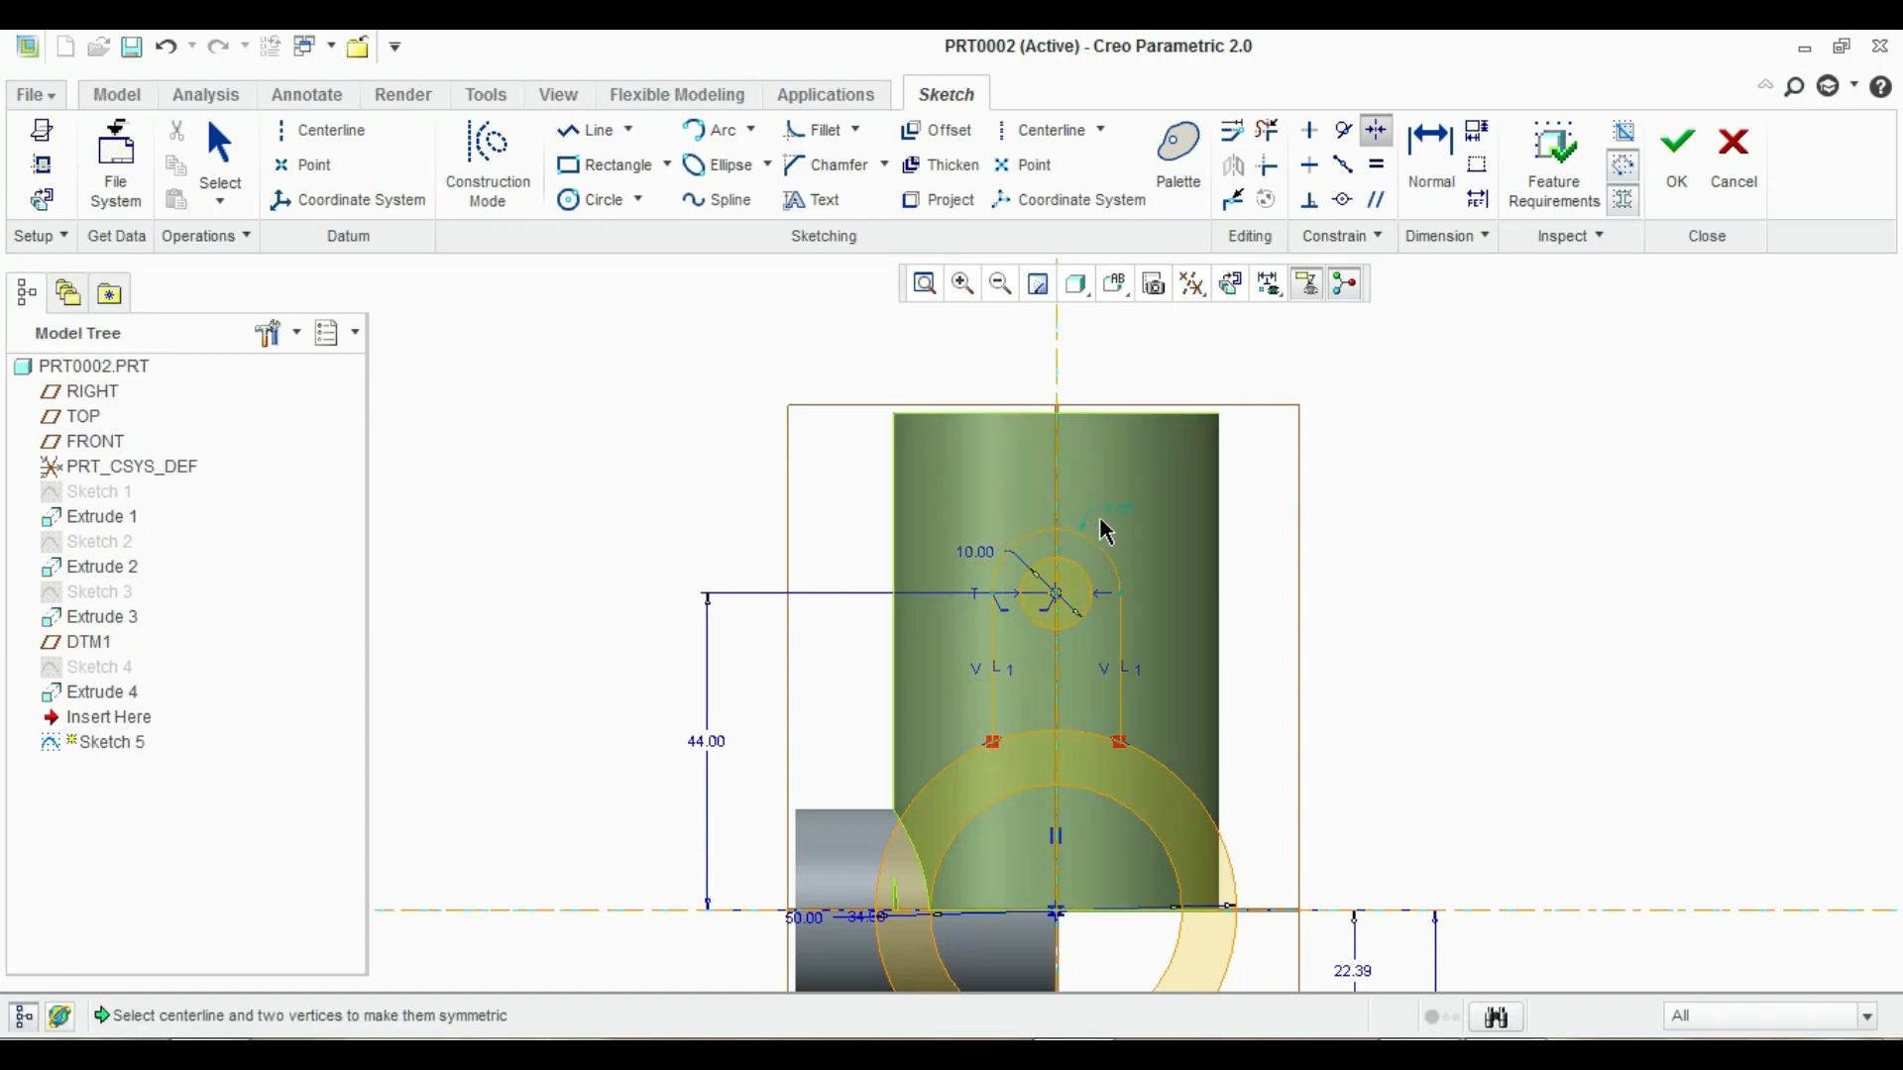
left_click(1433, 517)
scroll(1110, 664, "down", 2)
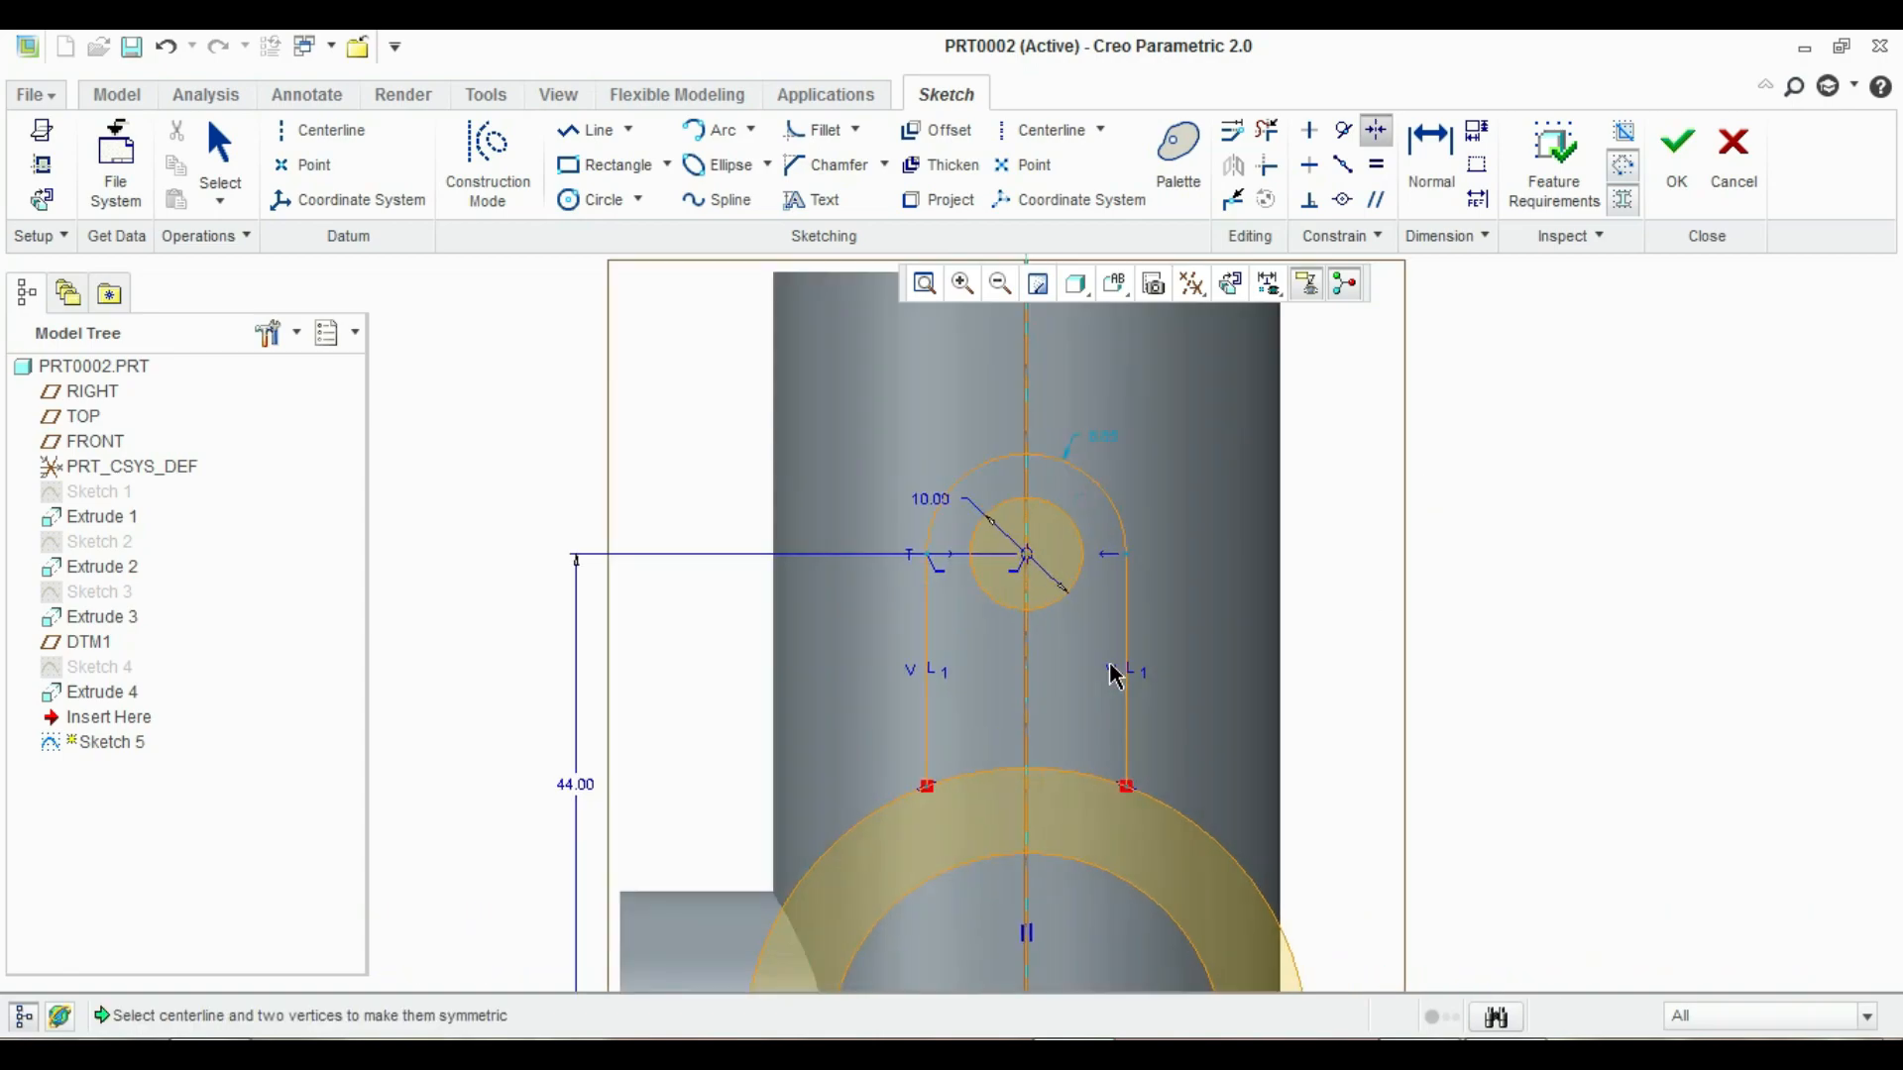
Set the radius of the arc at the top of the arm to 14
left_click(1111, 437)
left_click(1102, 437)
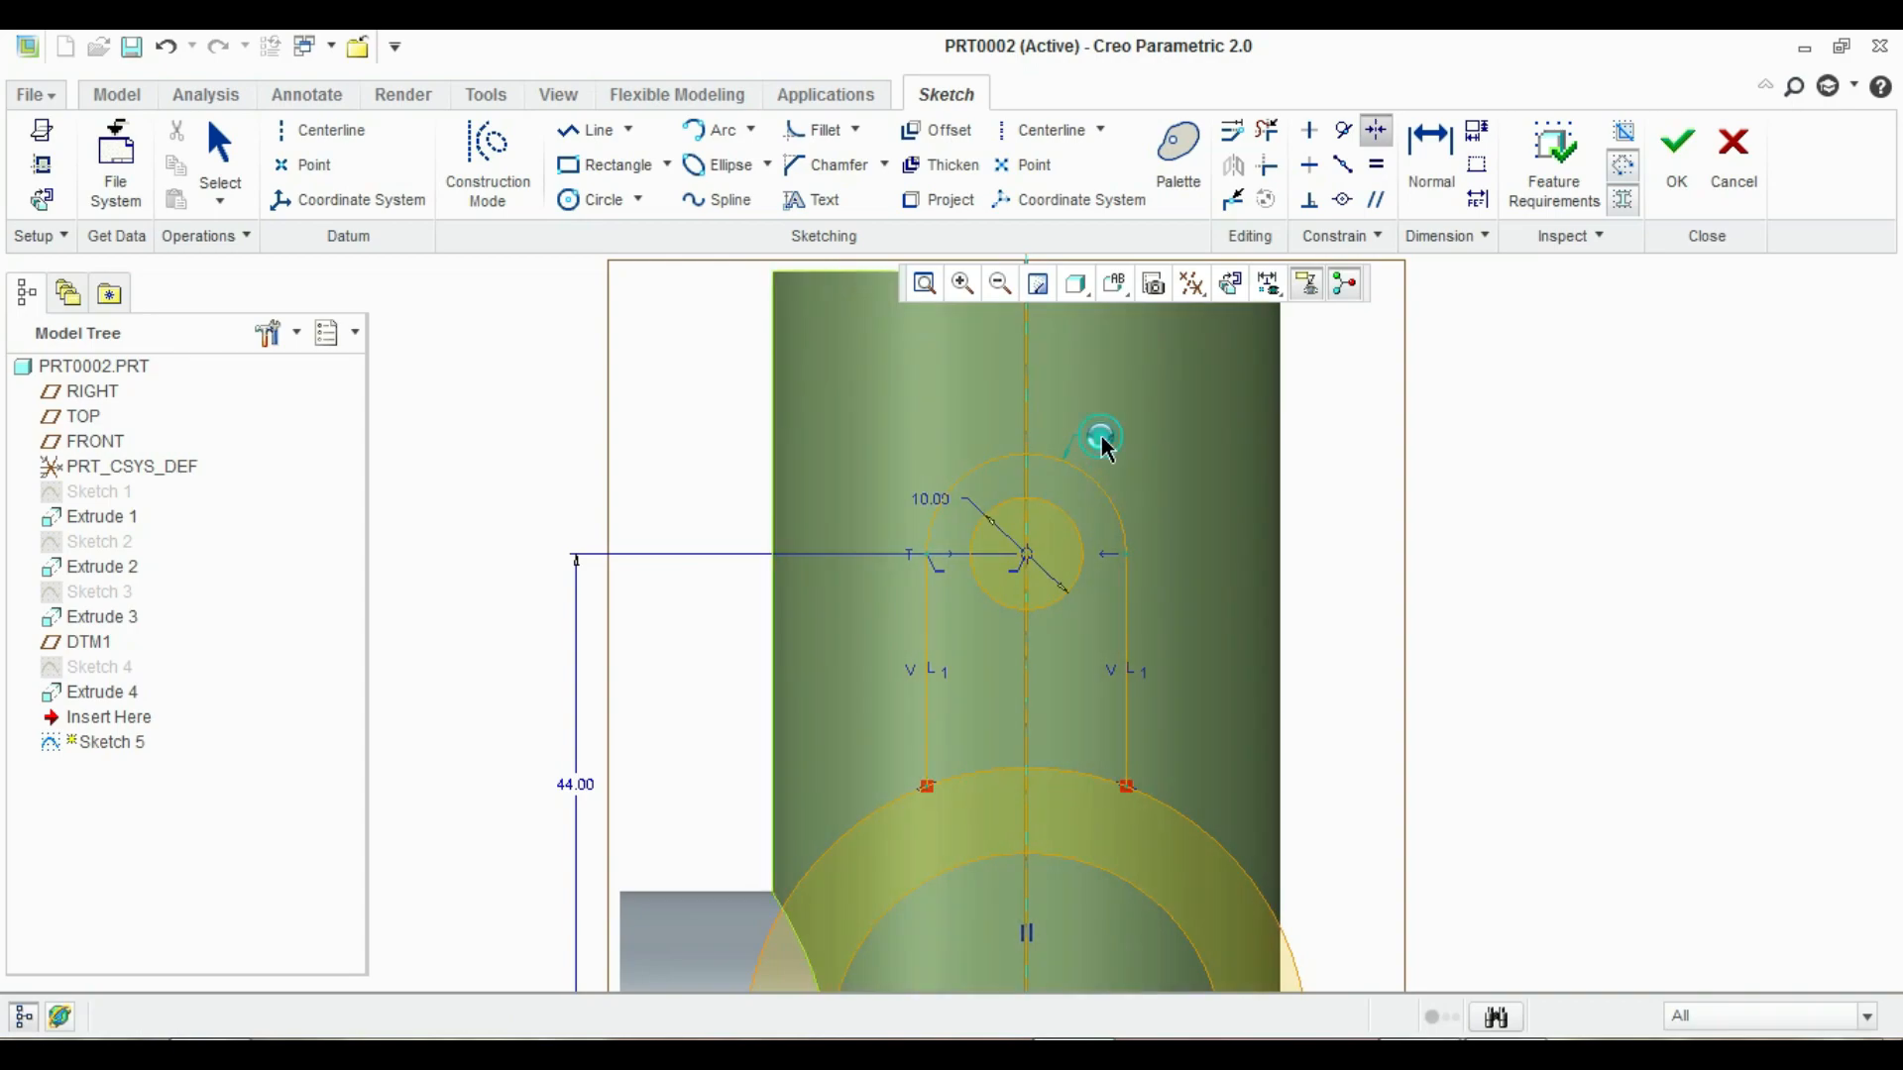
left_click(1445, 479)
scroll(1445, 480, "up", 3)
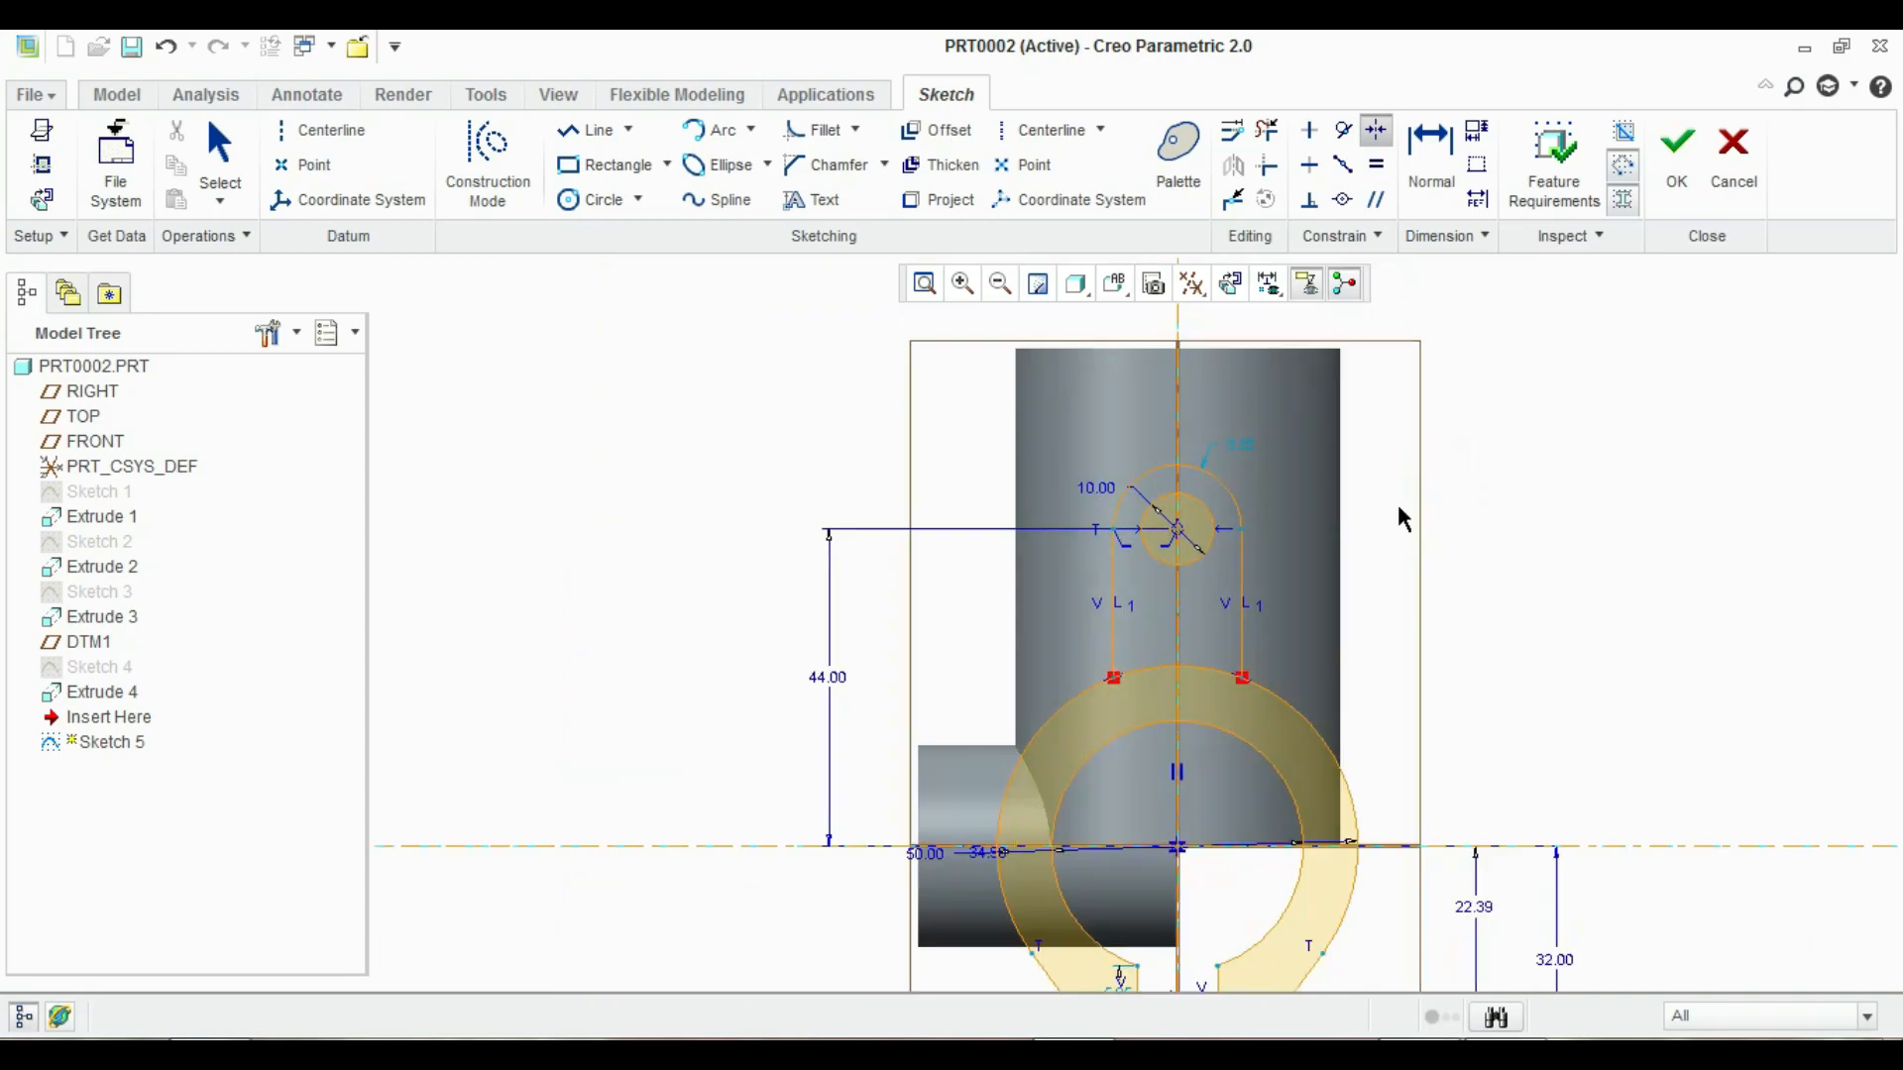
scroll(1443, 500, "down", 2)
left_click(1375, 130)
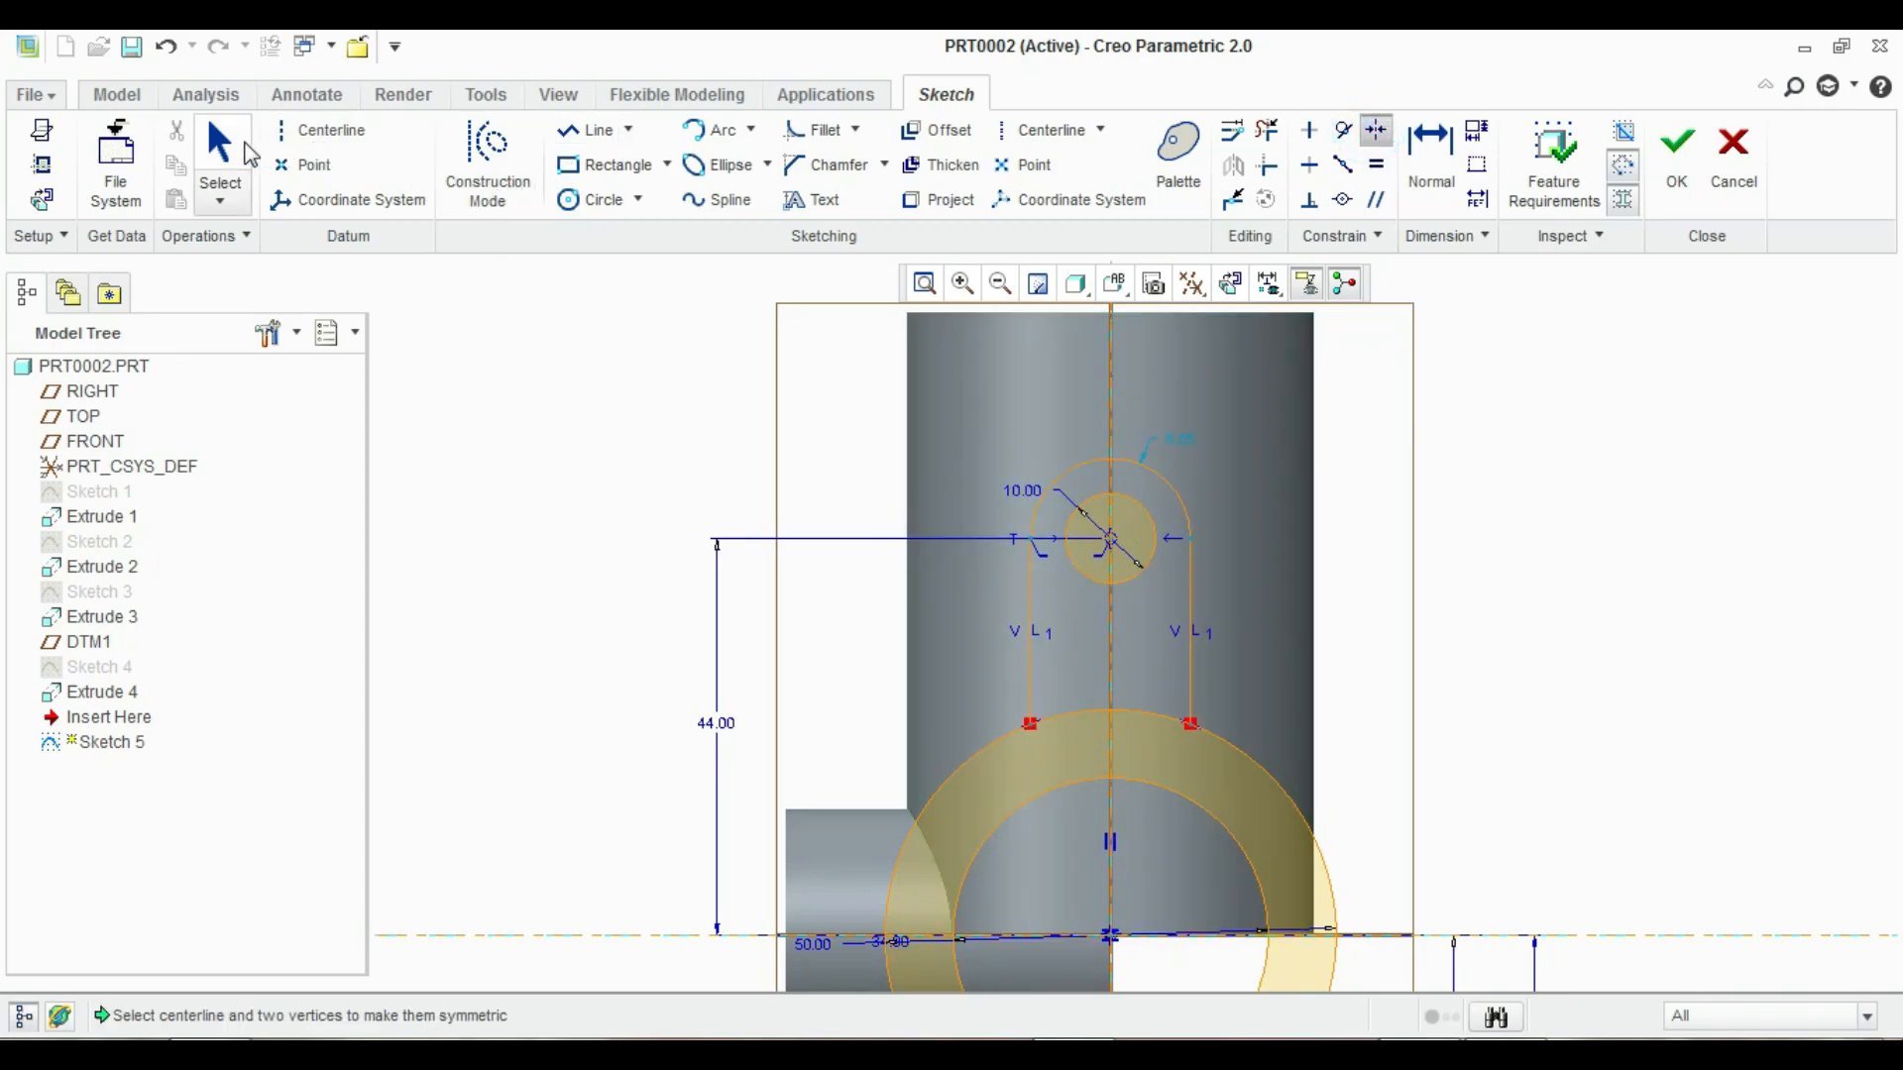
left_click(220, 164)
double_click(1181, 438)
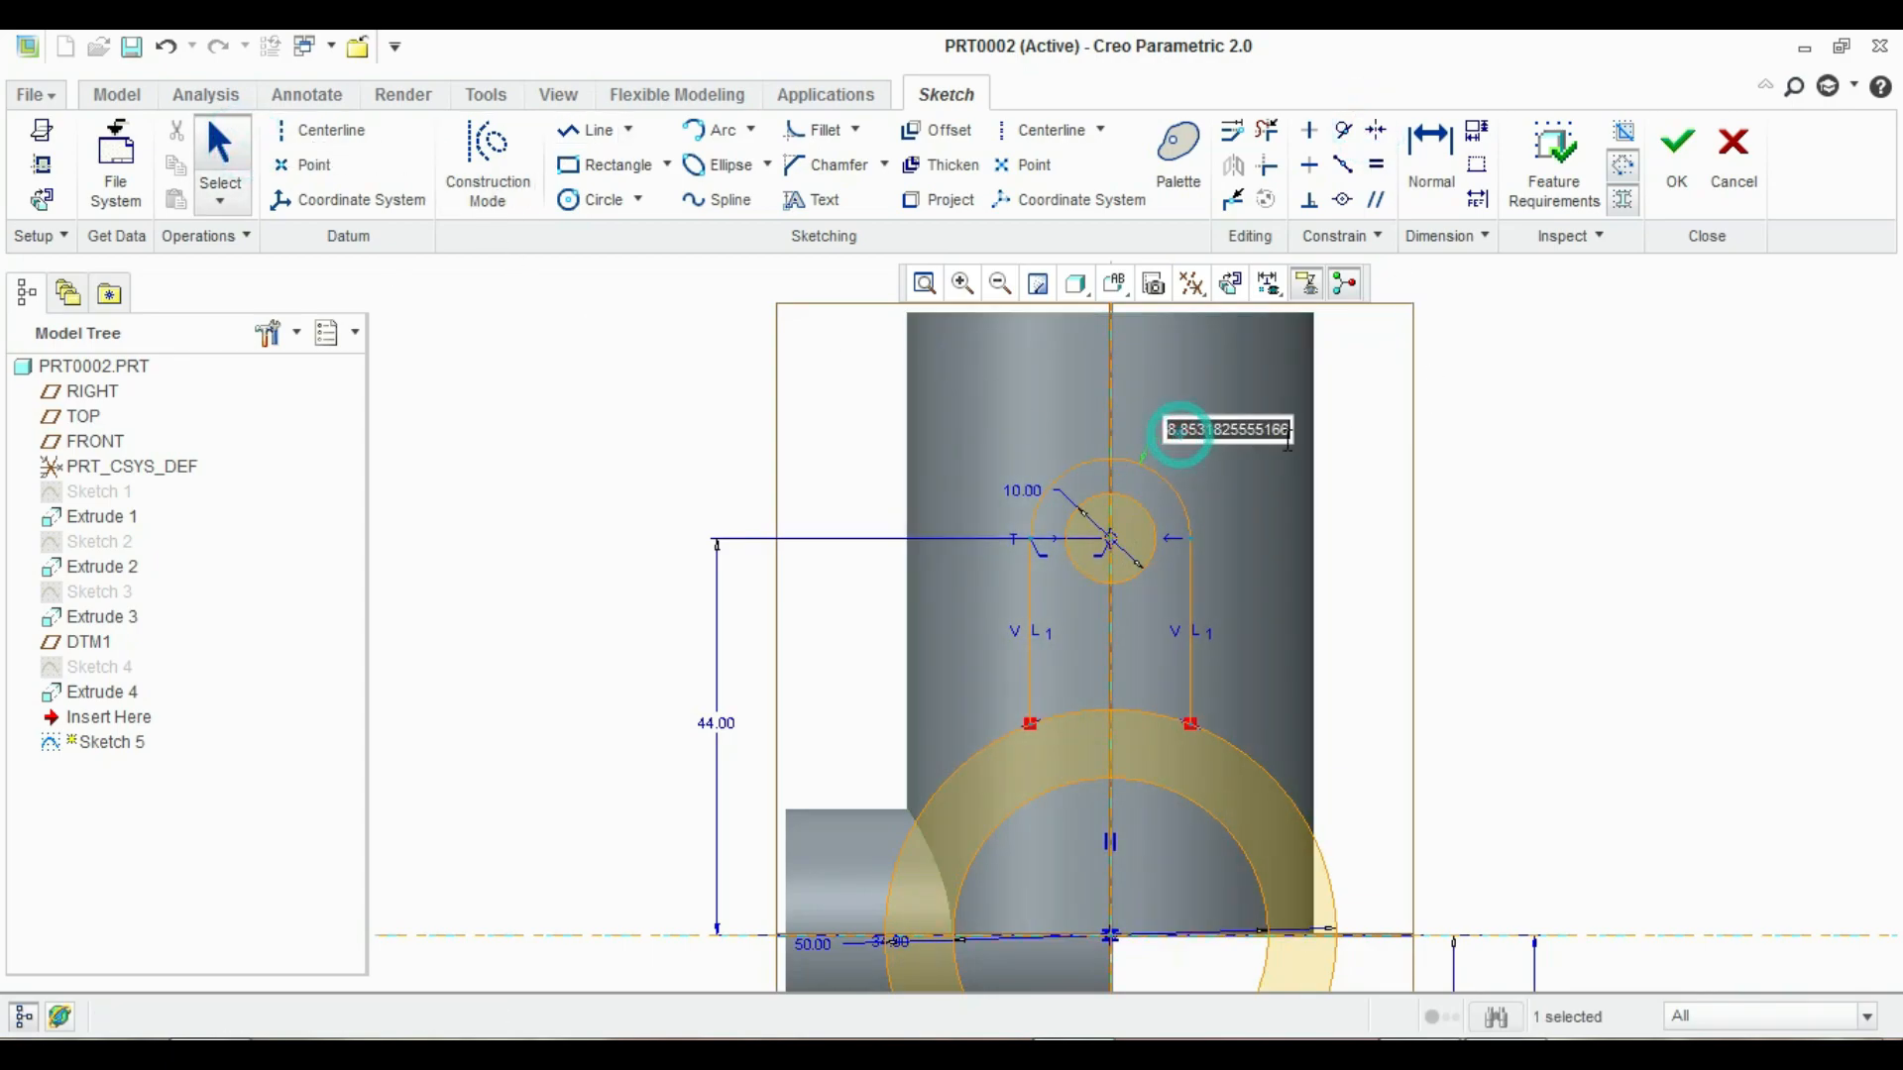
type("14")
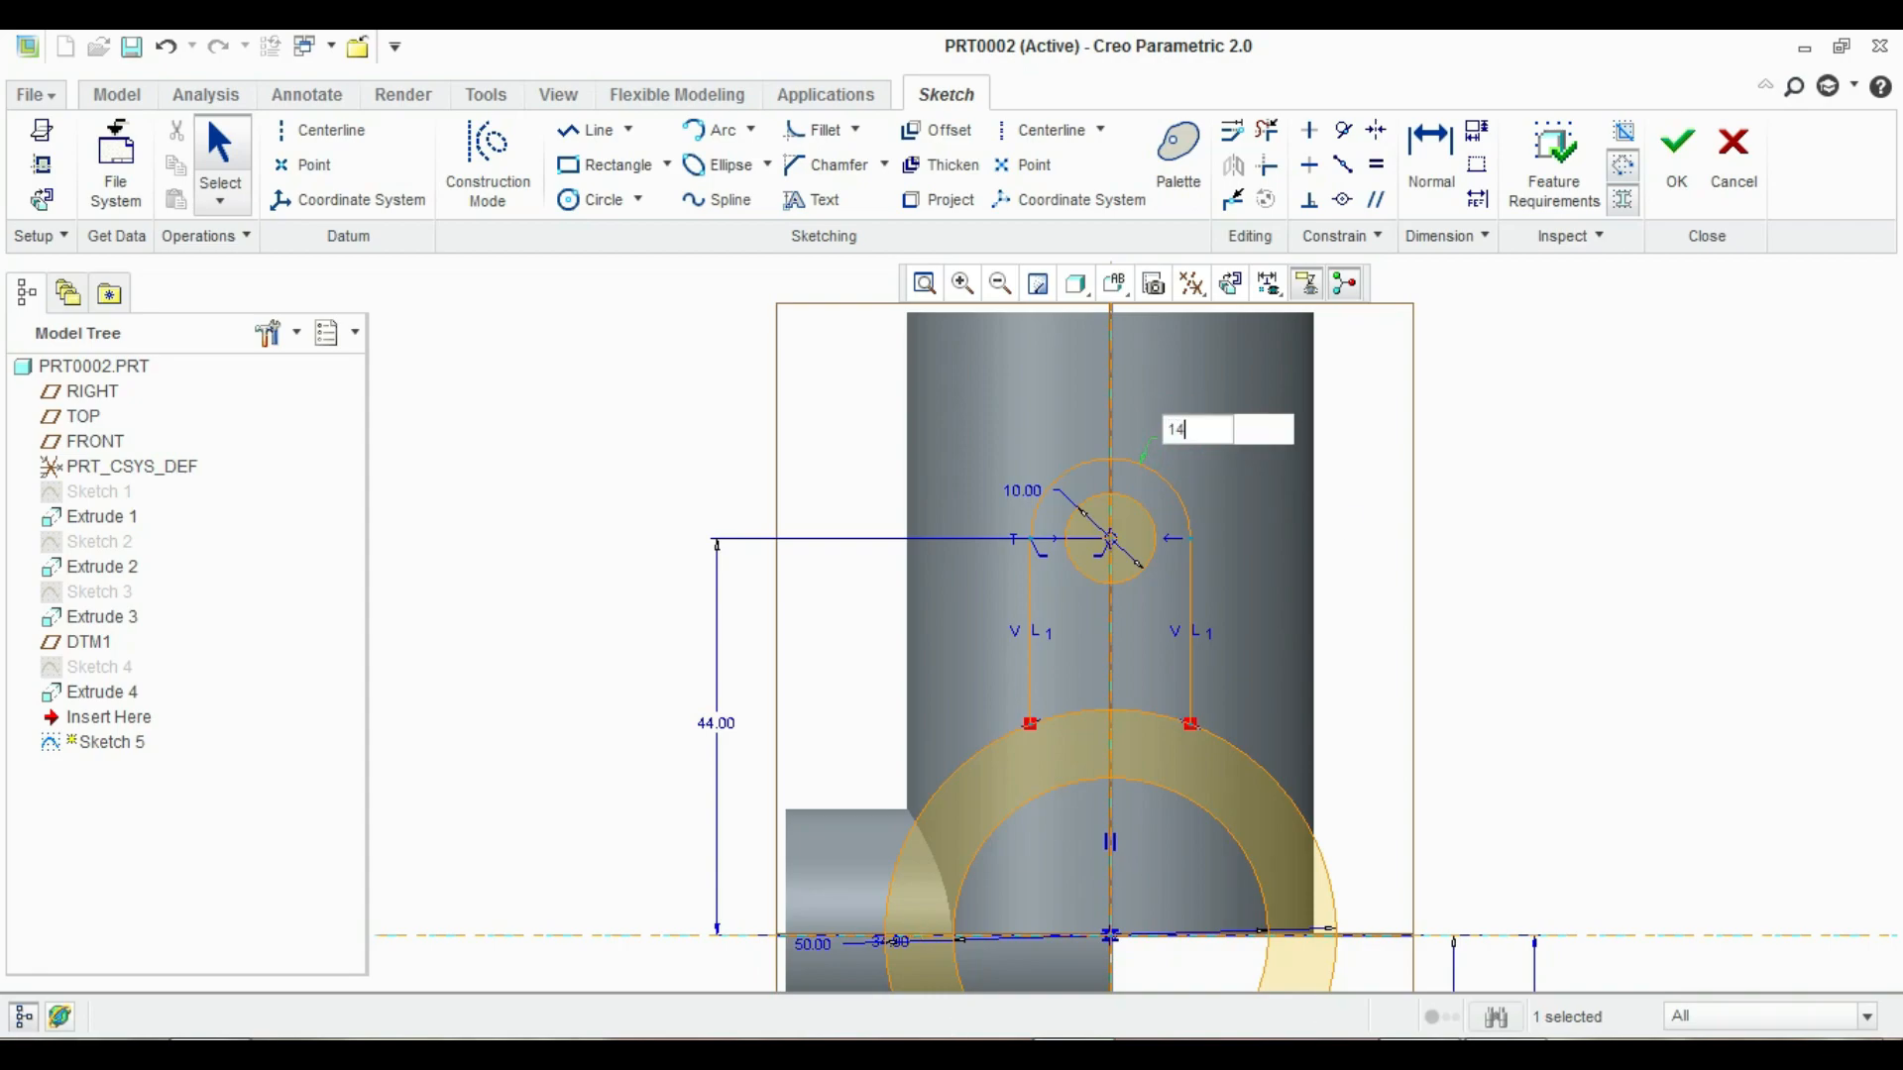
key("Return")
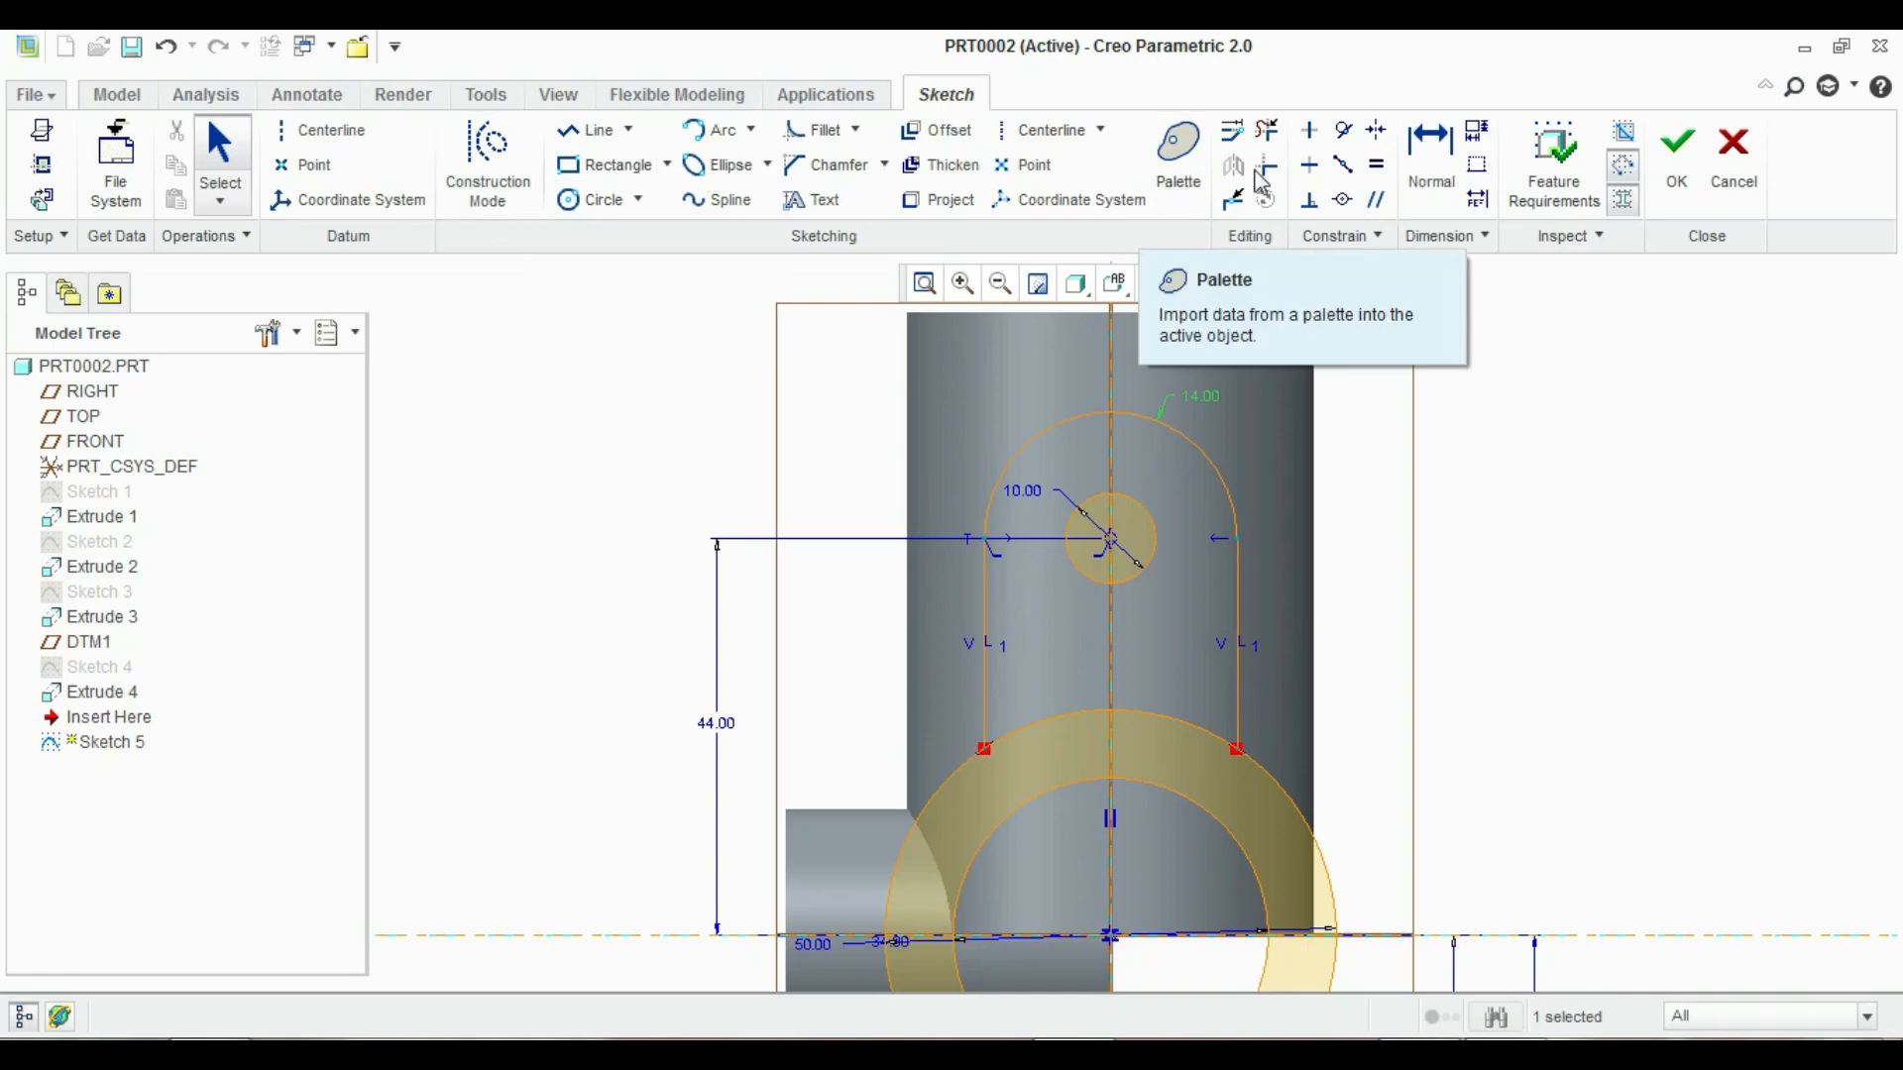
Trim the outer circle's arc between the two vertical lines so the arm and the ring form one profile
left_click(1267, 130)
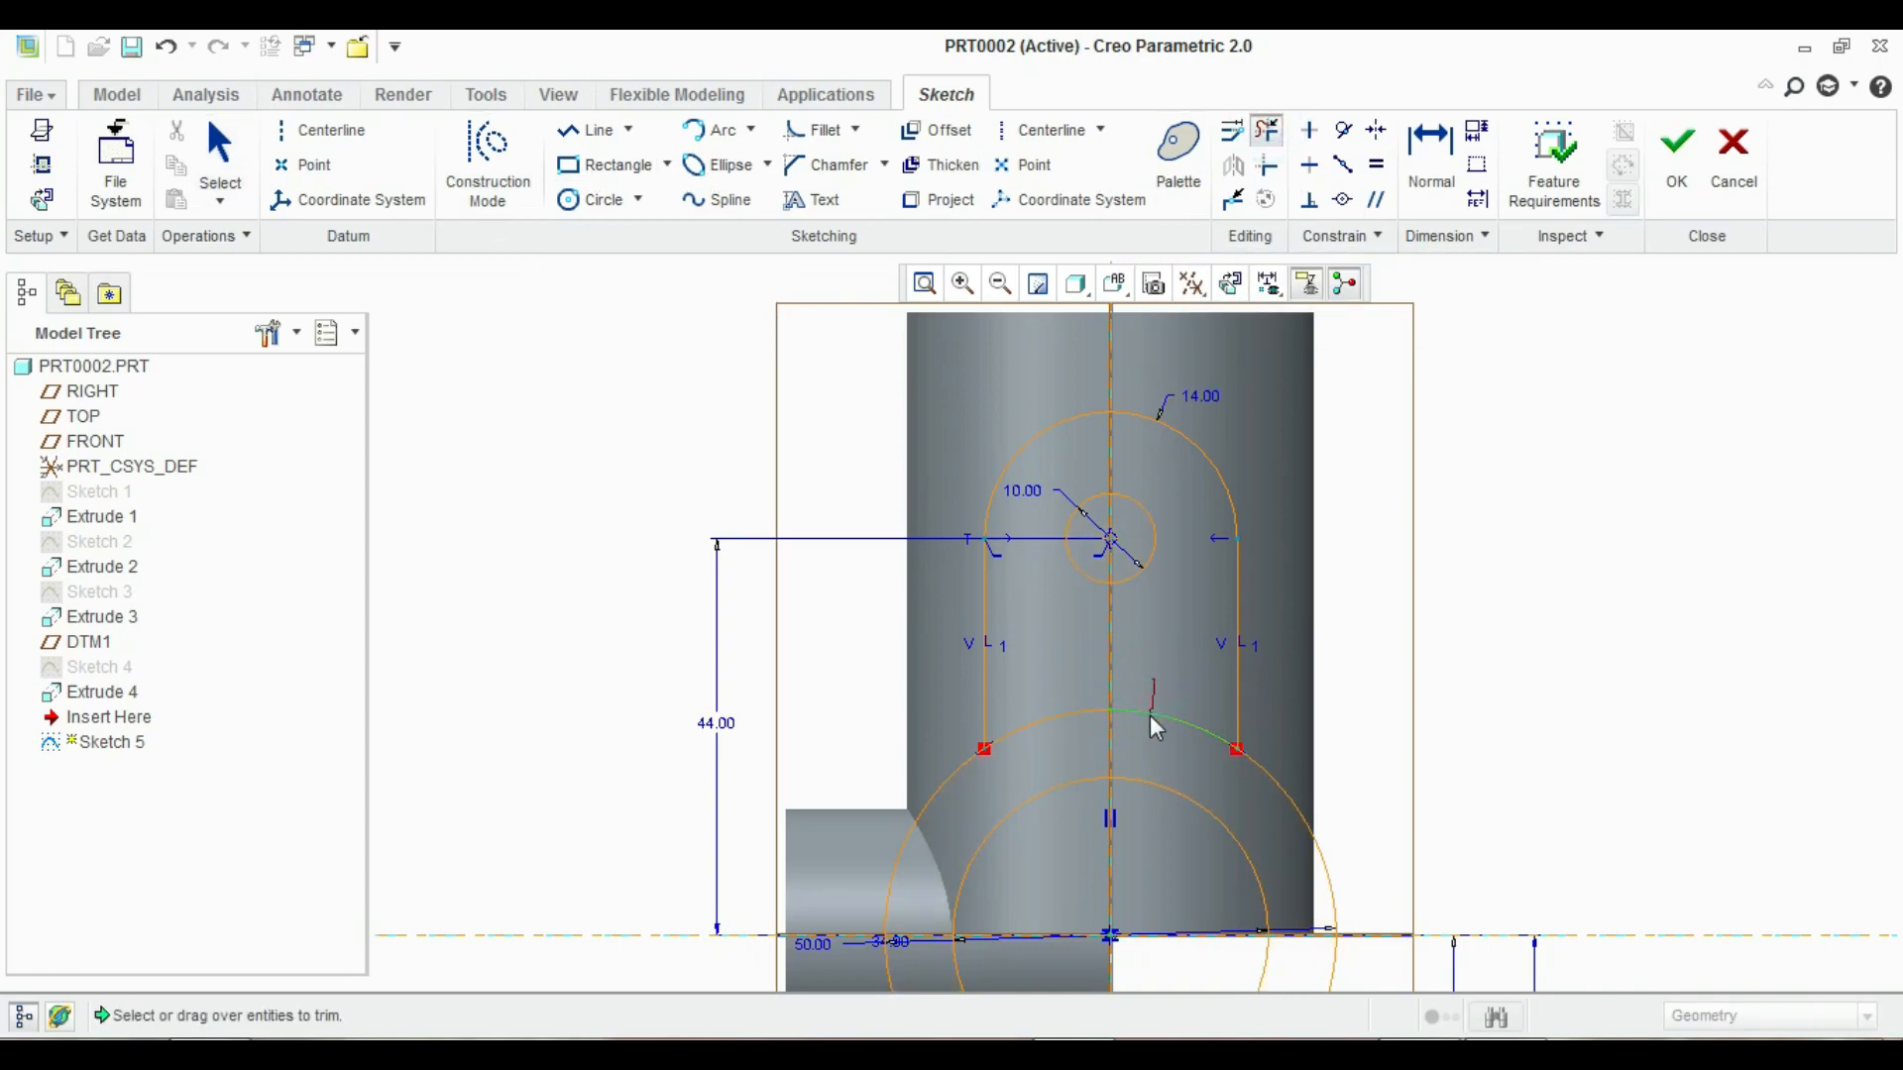
left_click(1150, 716)
middle_click(1050, 652)
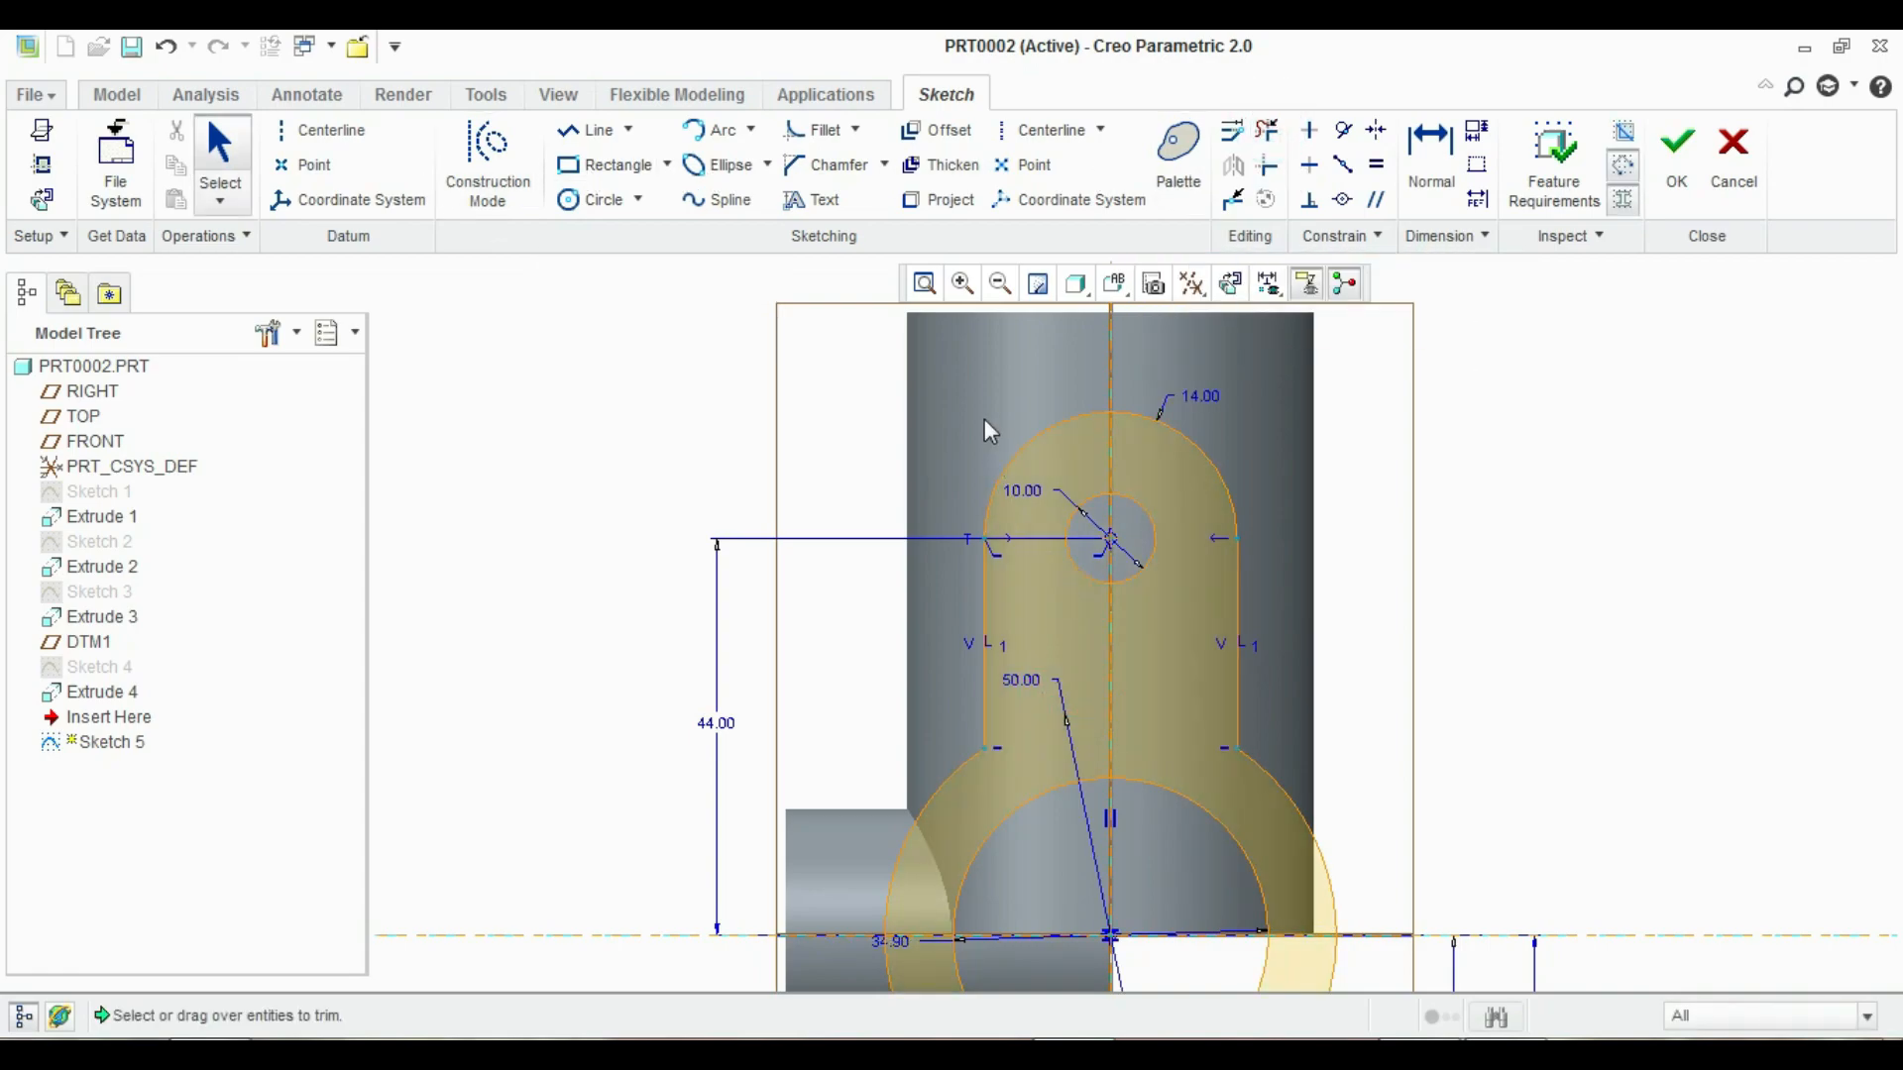
scroll(984, 418, "up", 3)
scroll(1075, 430, "down", 1)
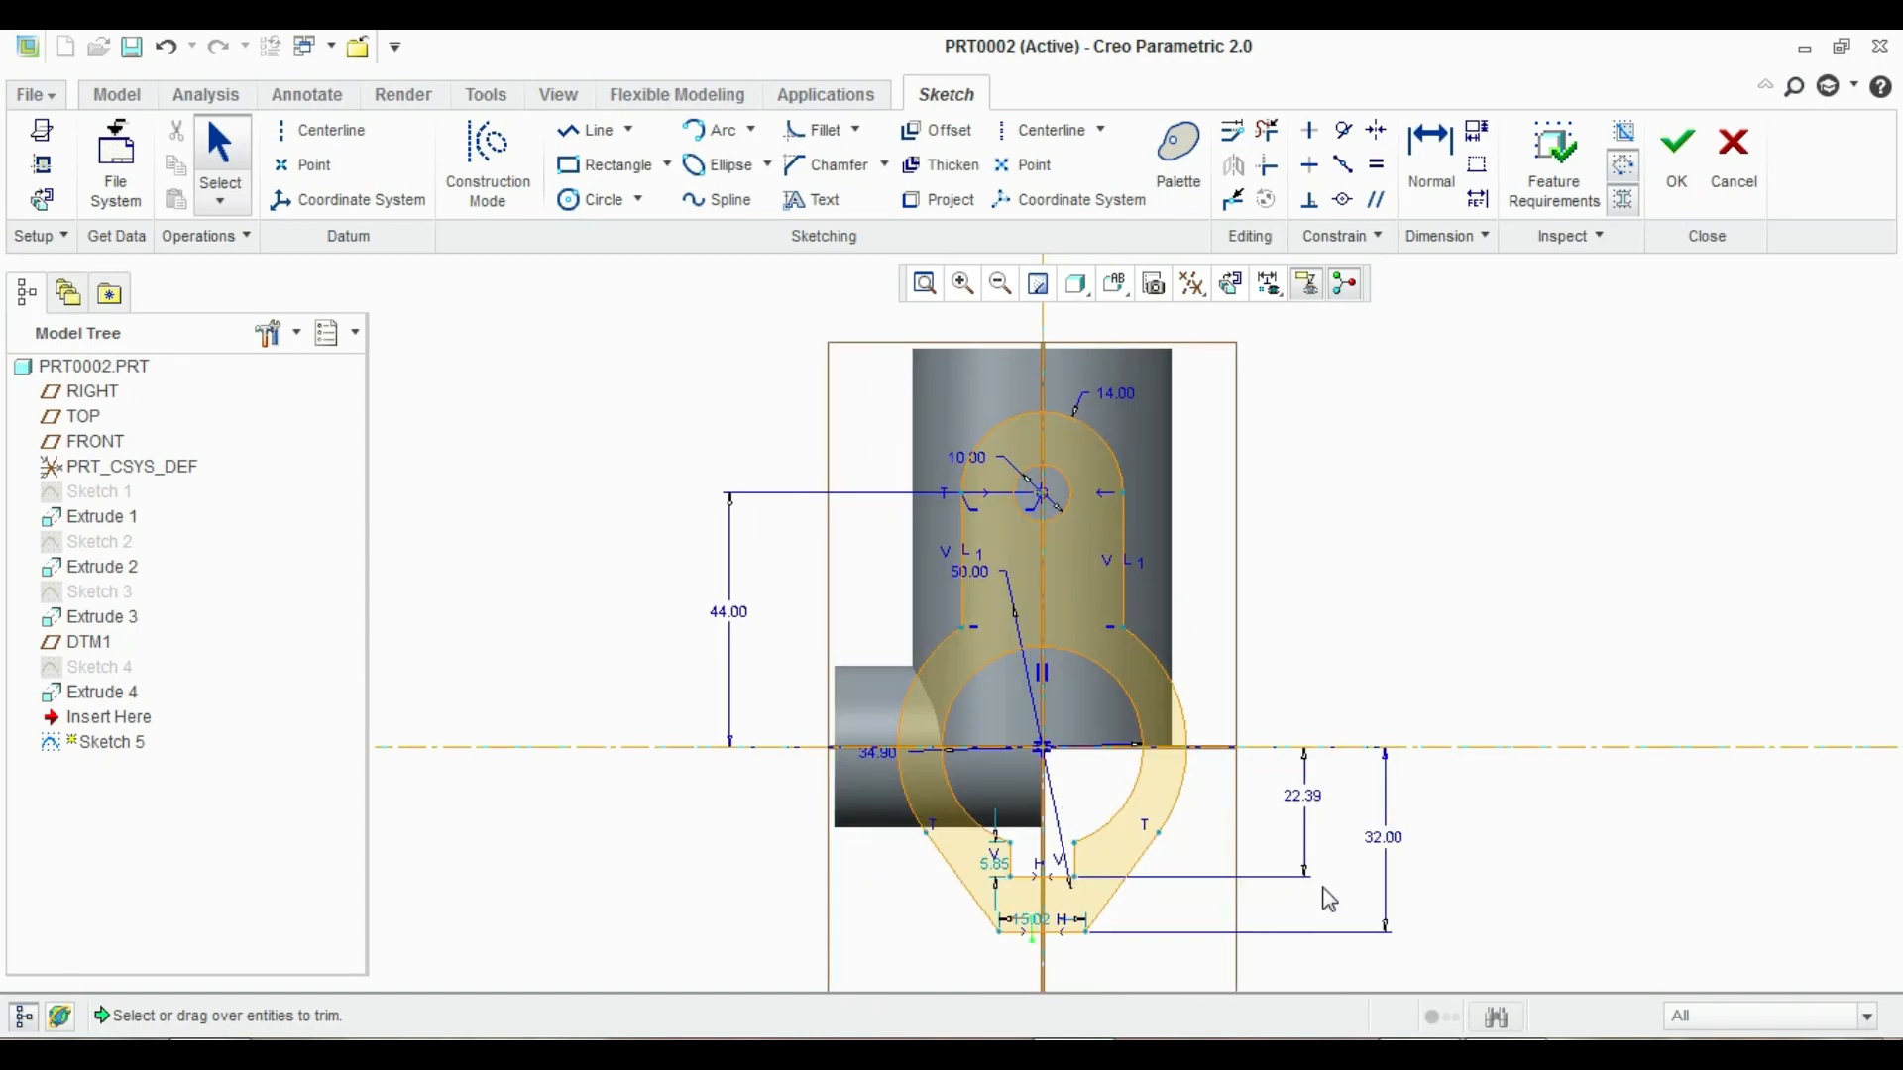
Try the Hidden Line display style, then set the model display to Shading With Edges
left_click(1115, 285)
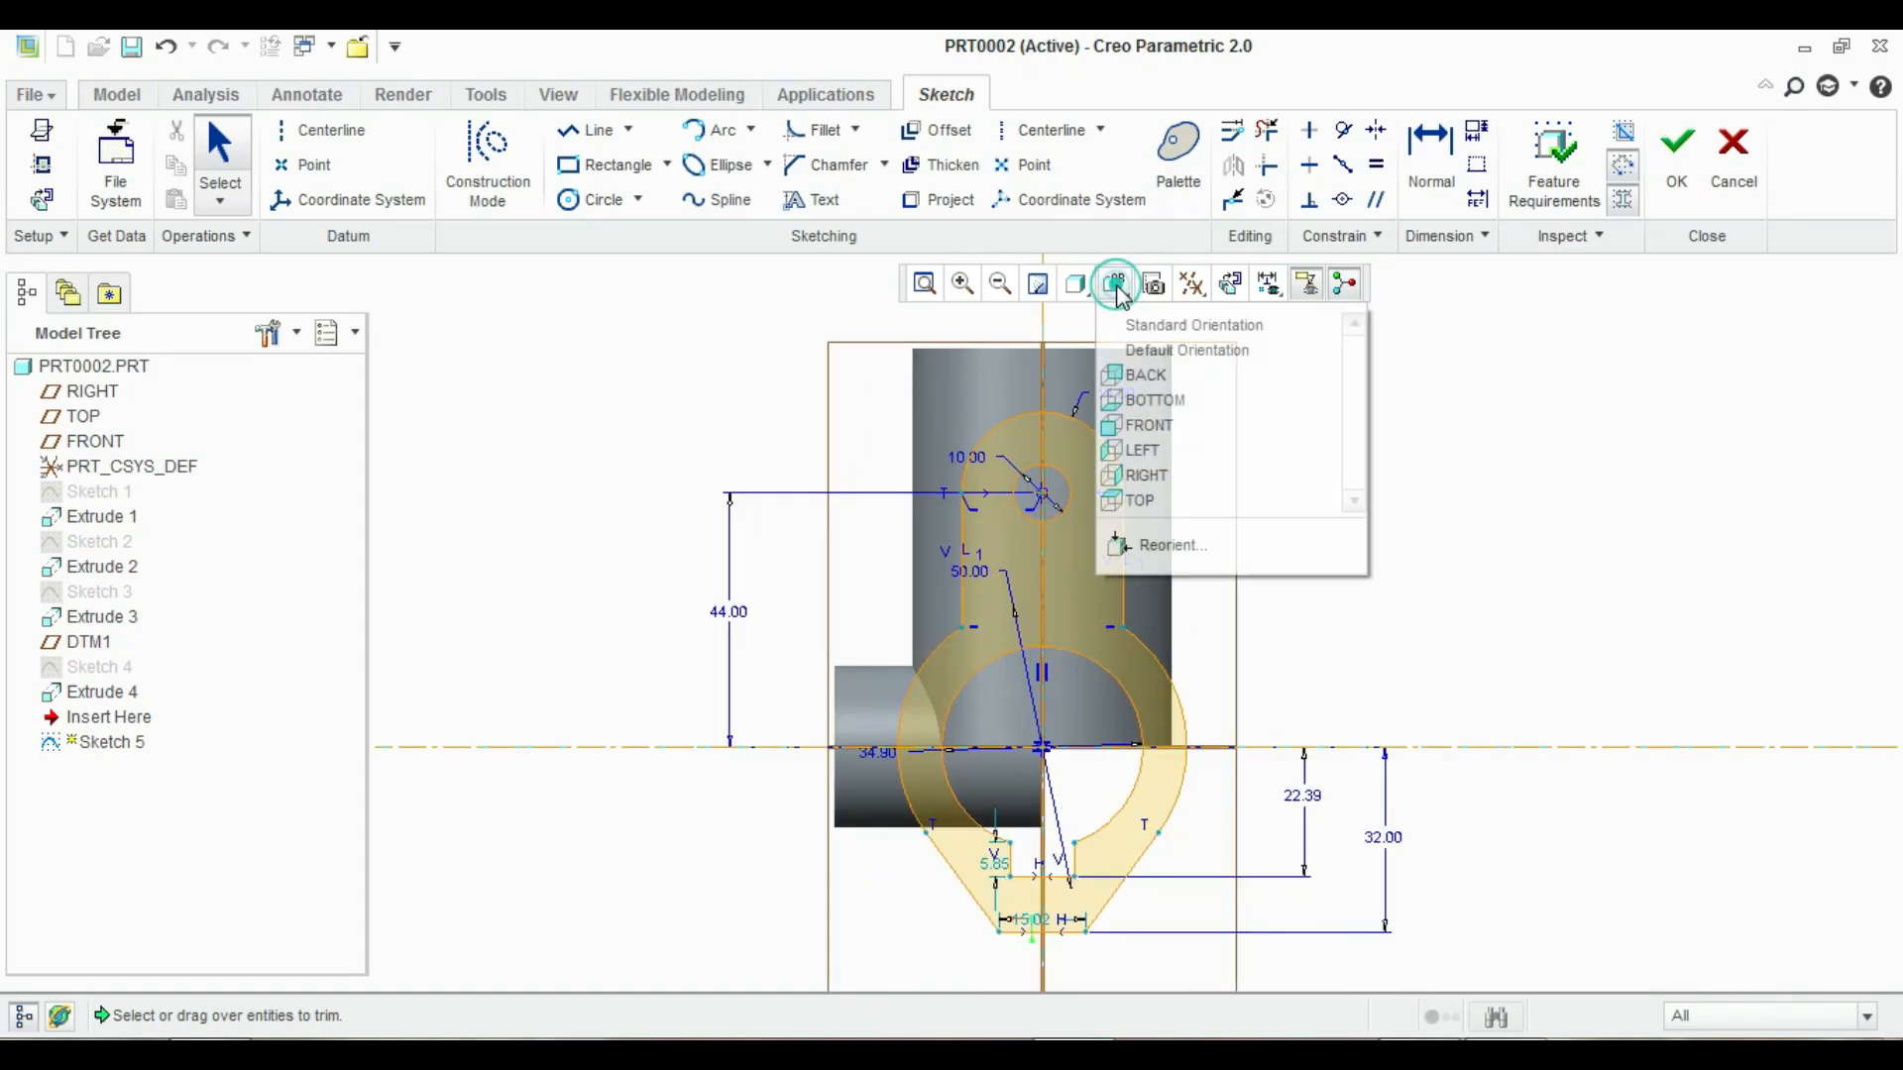
left_click(1117, 288)
left_click(1077, 284)
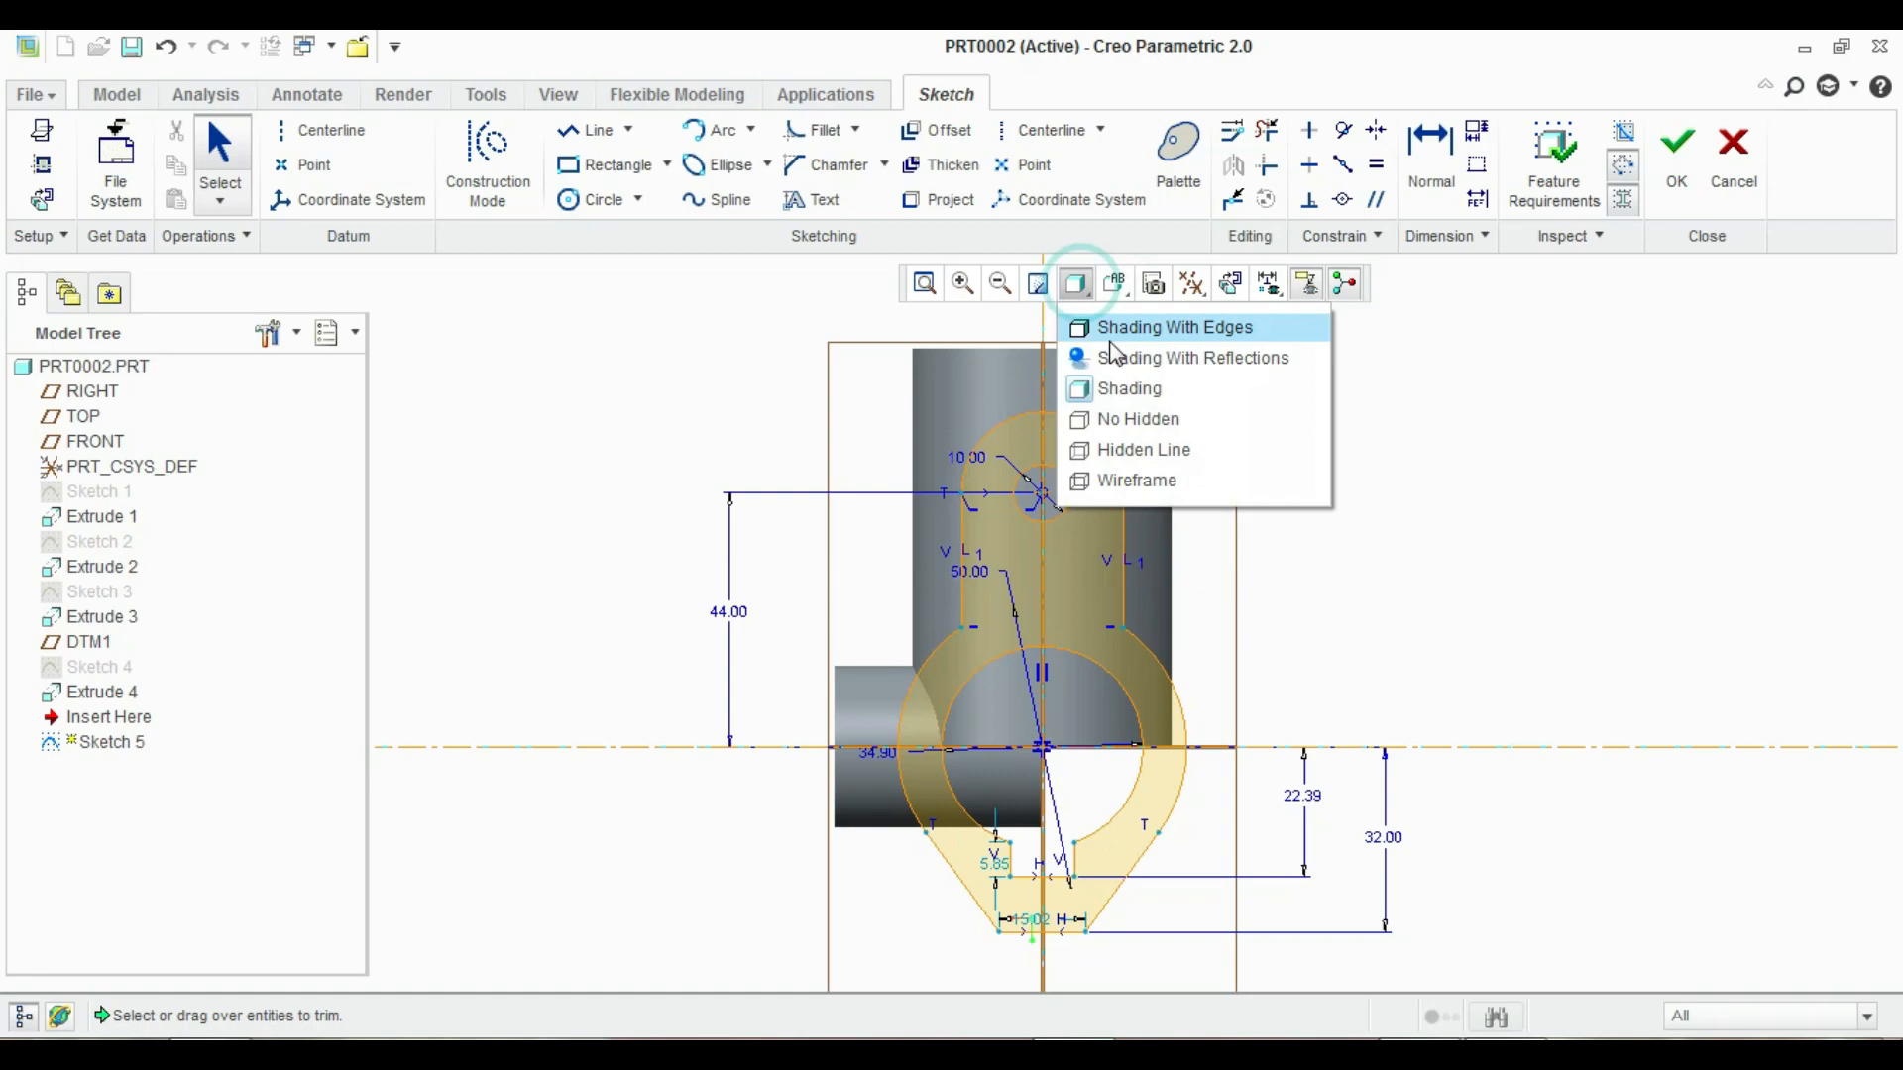
left_click(1137, 453)
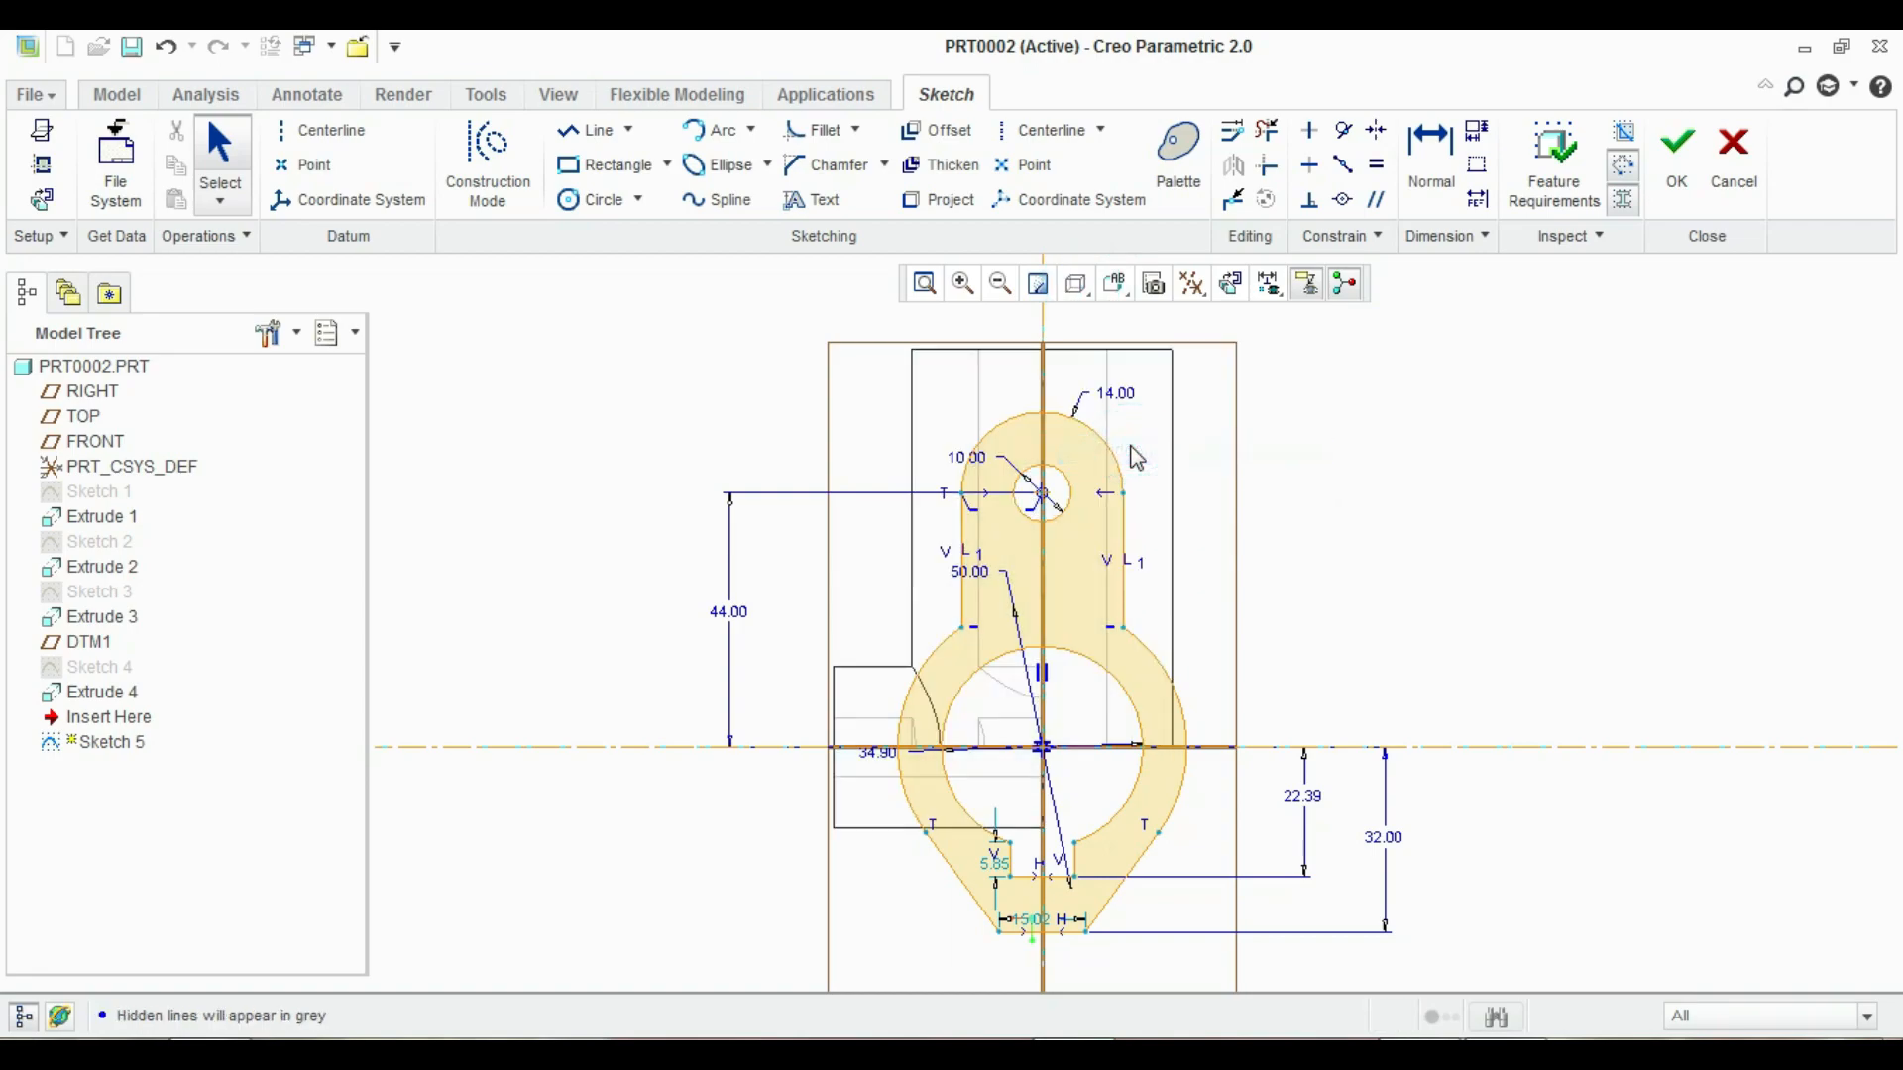
left_click(1078, 286)
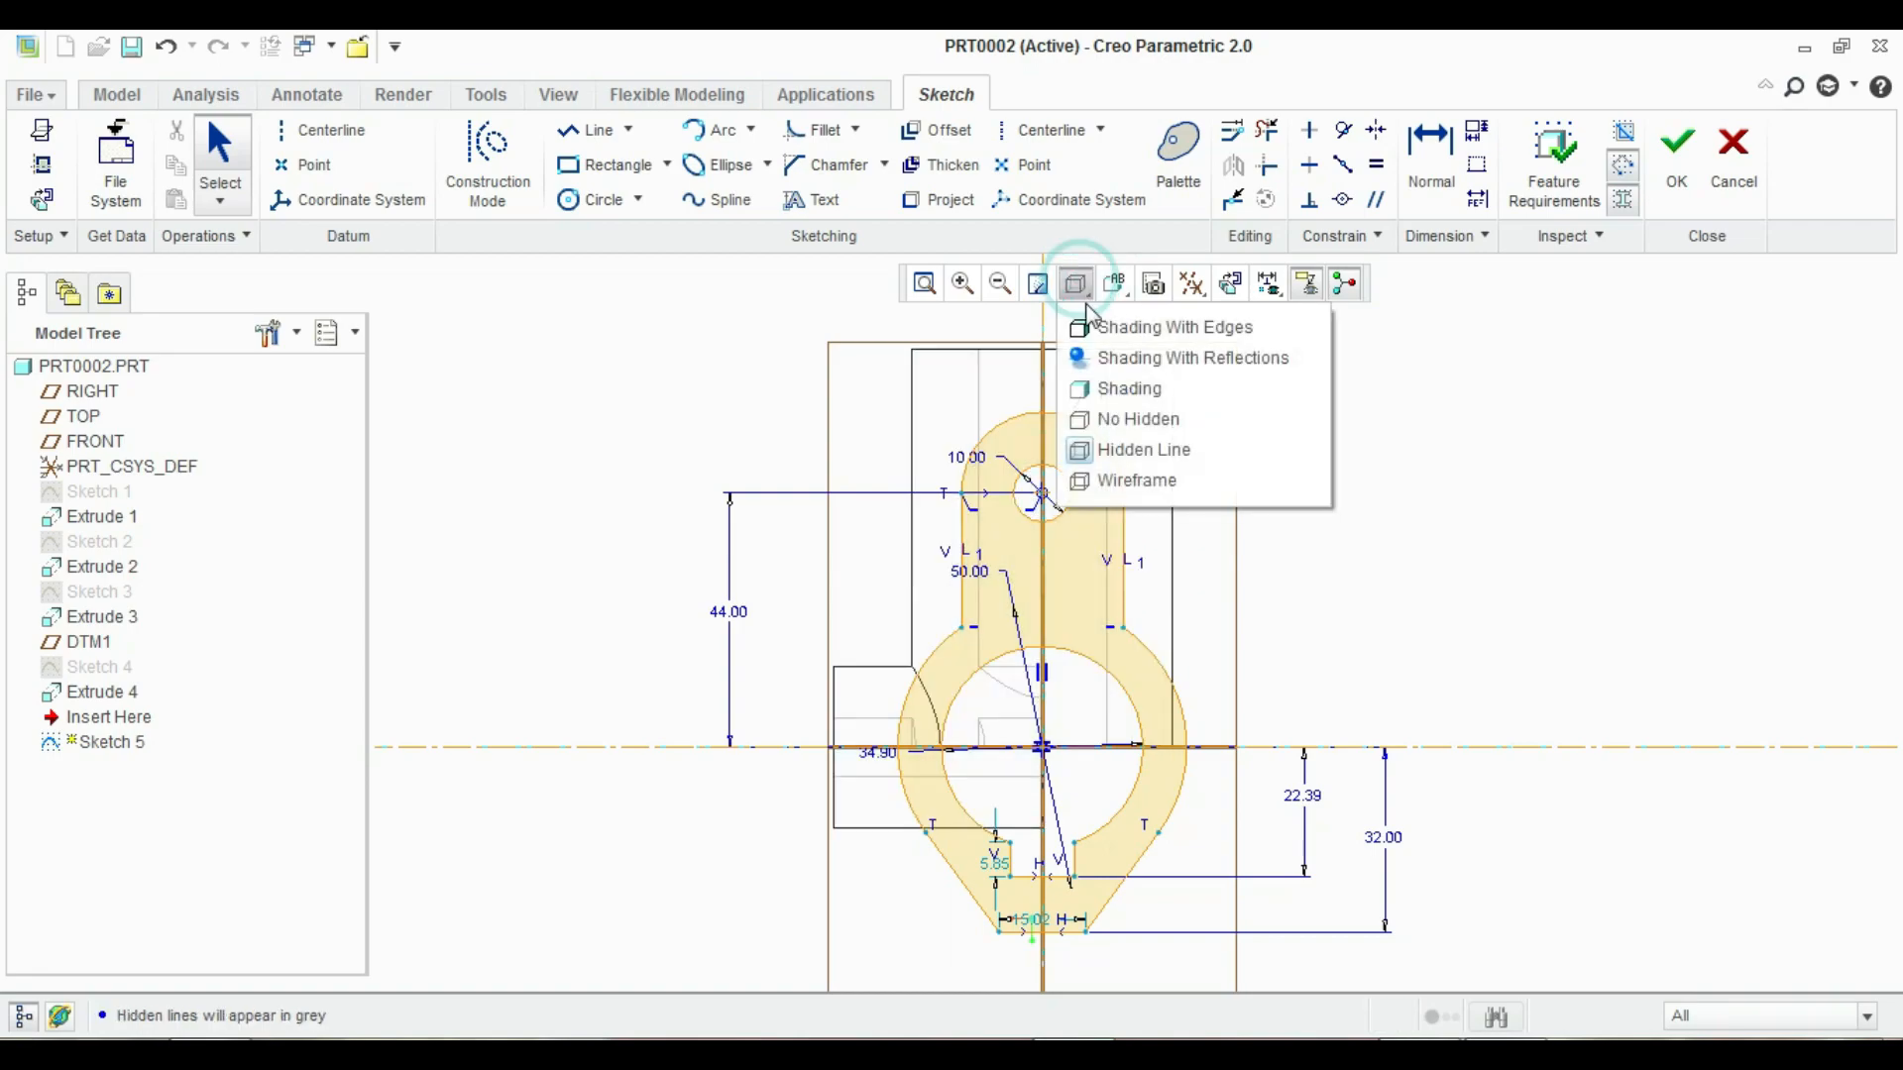
left_click(1115, 325)
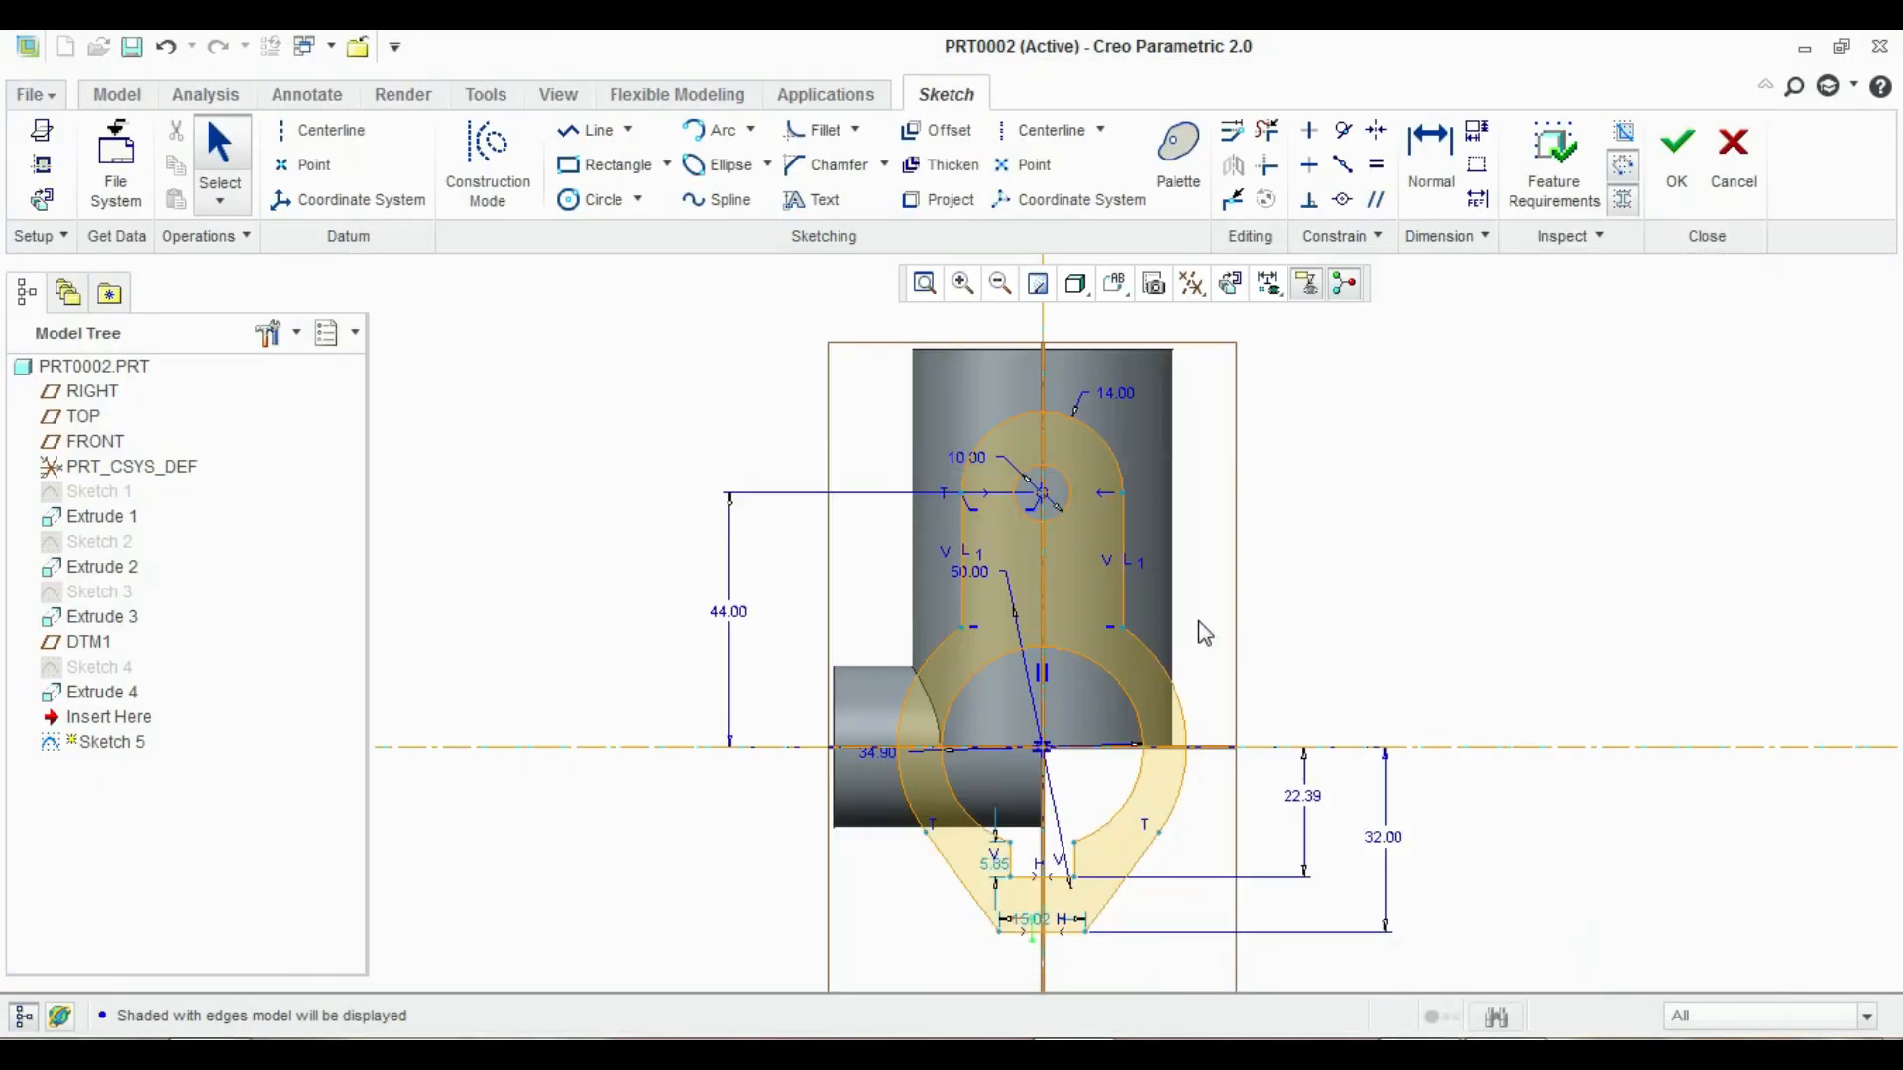
Finish the clamp profile sketch and extrude it to a depth of 50
left_click(1677, 159)
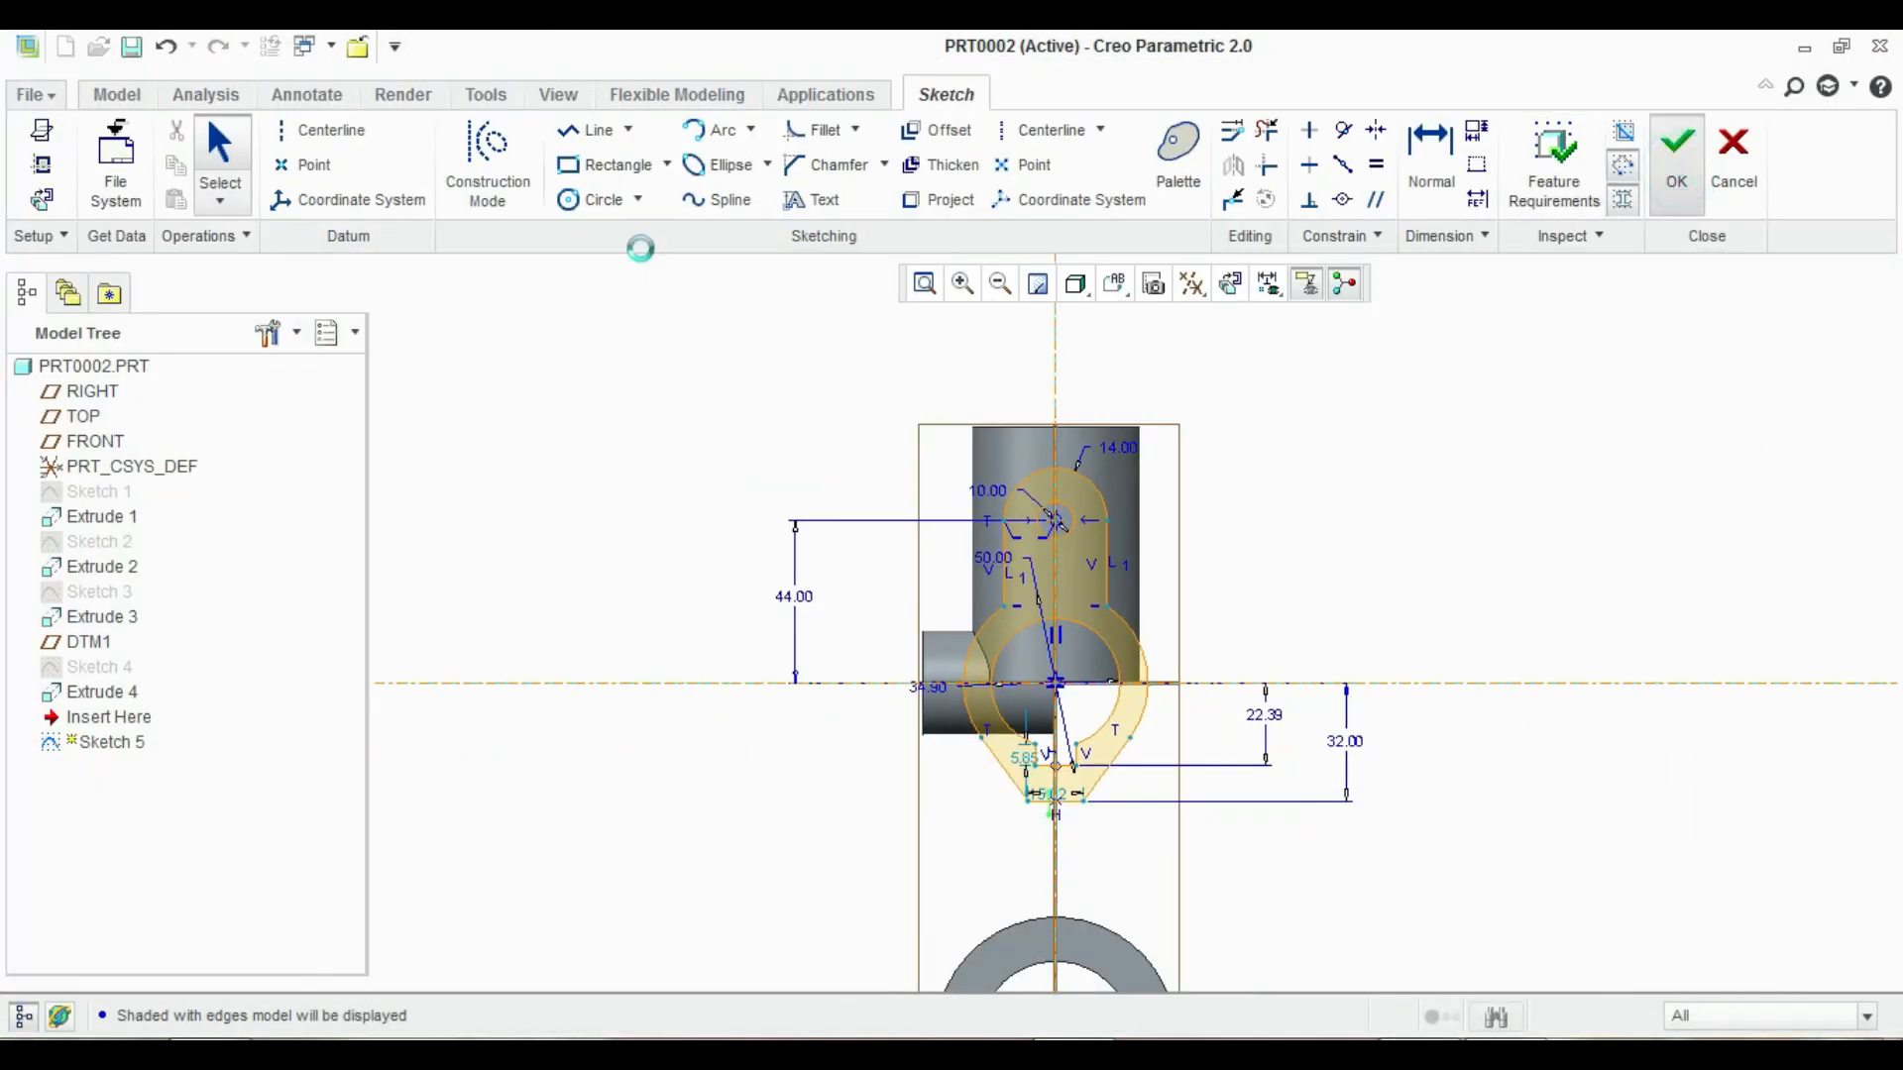
left_click(723, 178)
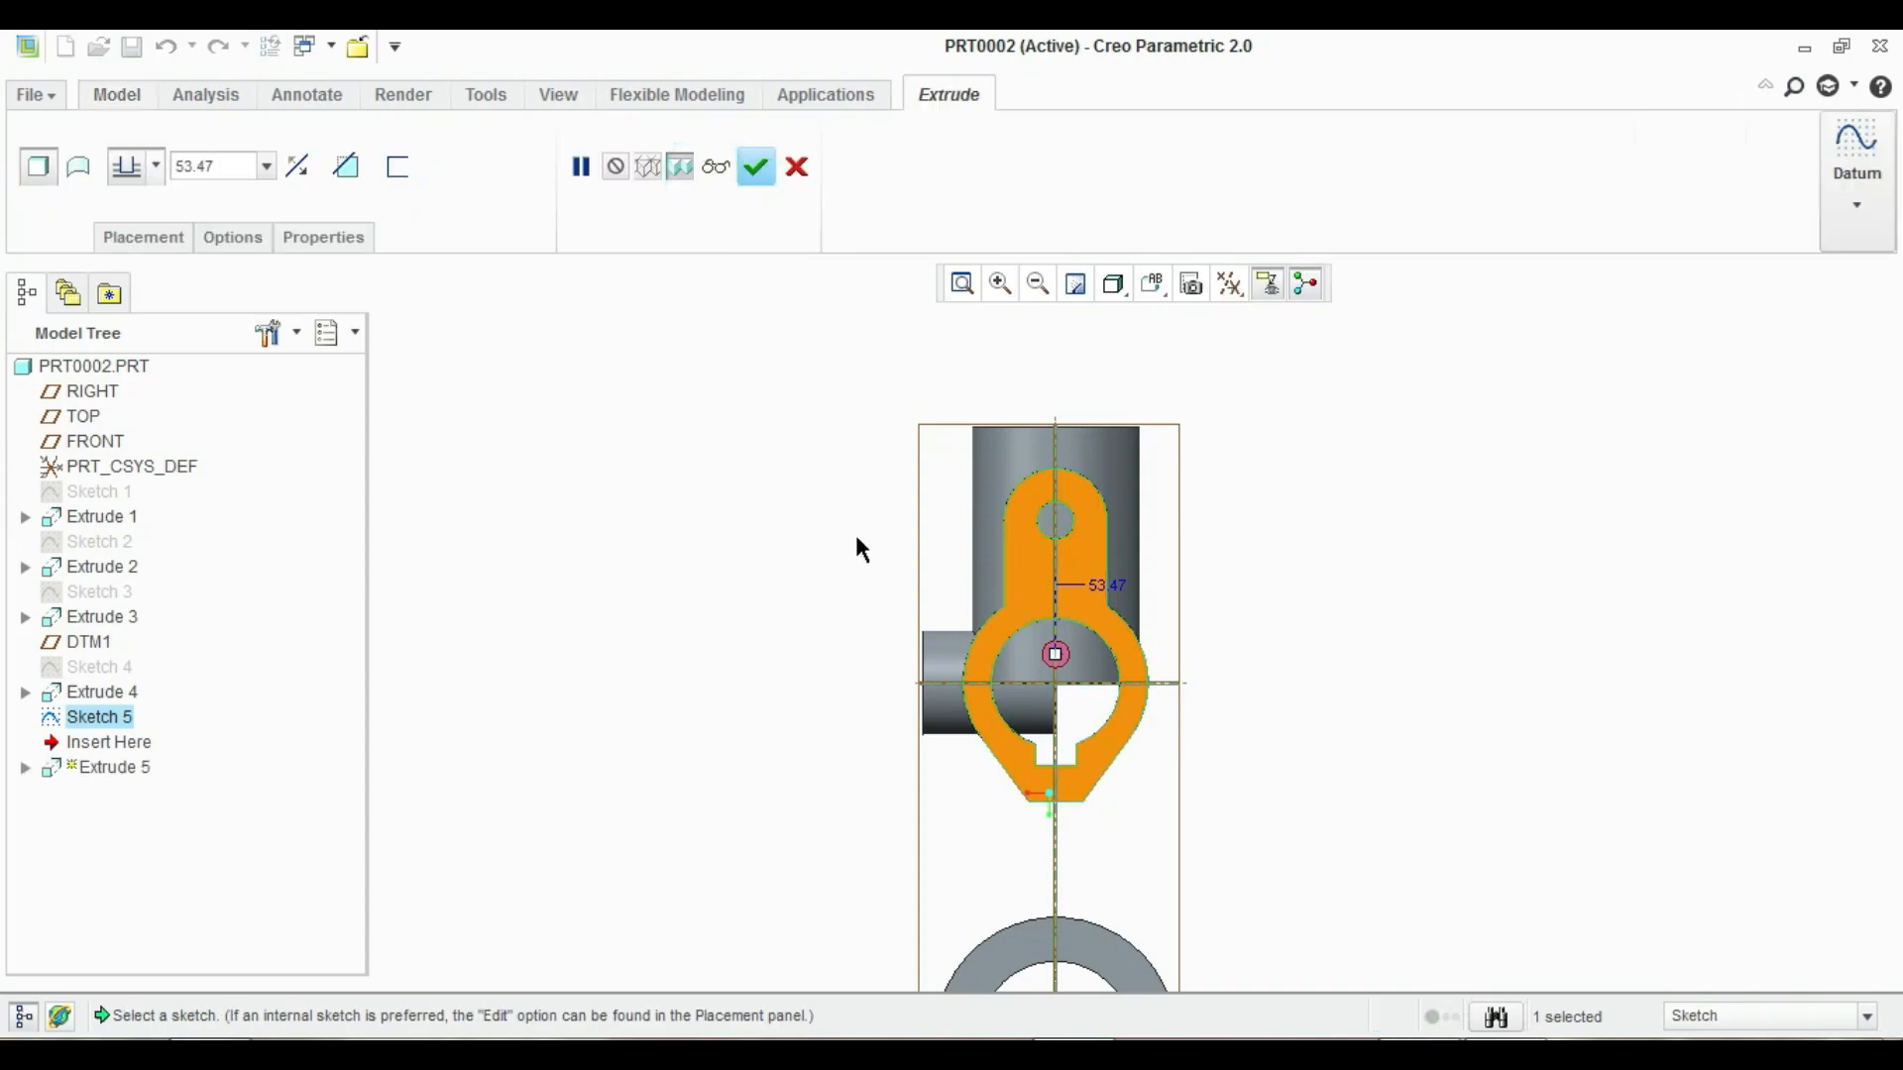
middle_click_drag(855, 532, 977, 575)
double_click(245, 171)
type("5")
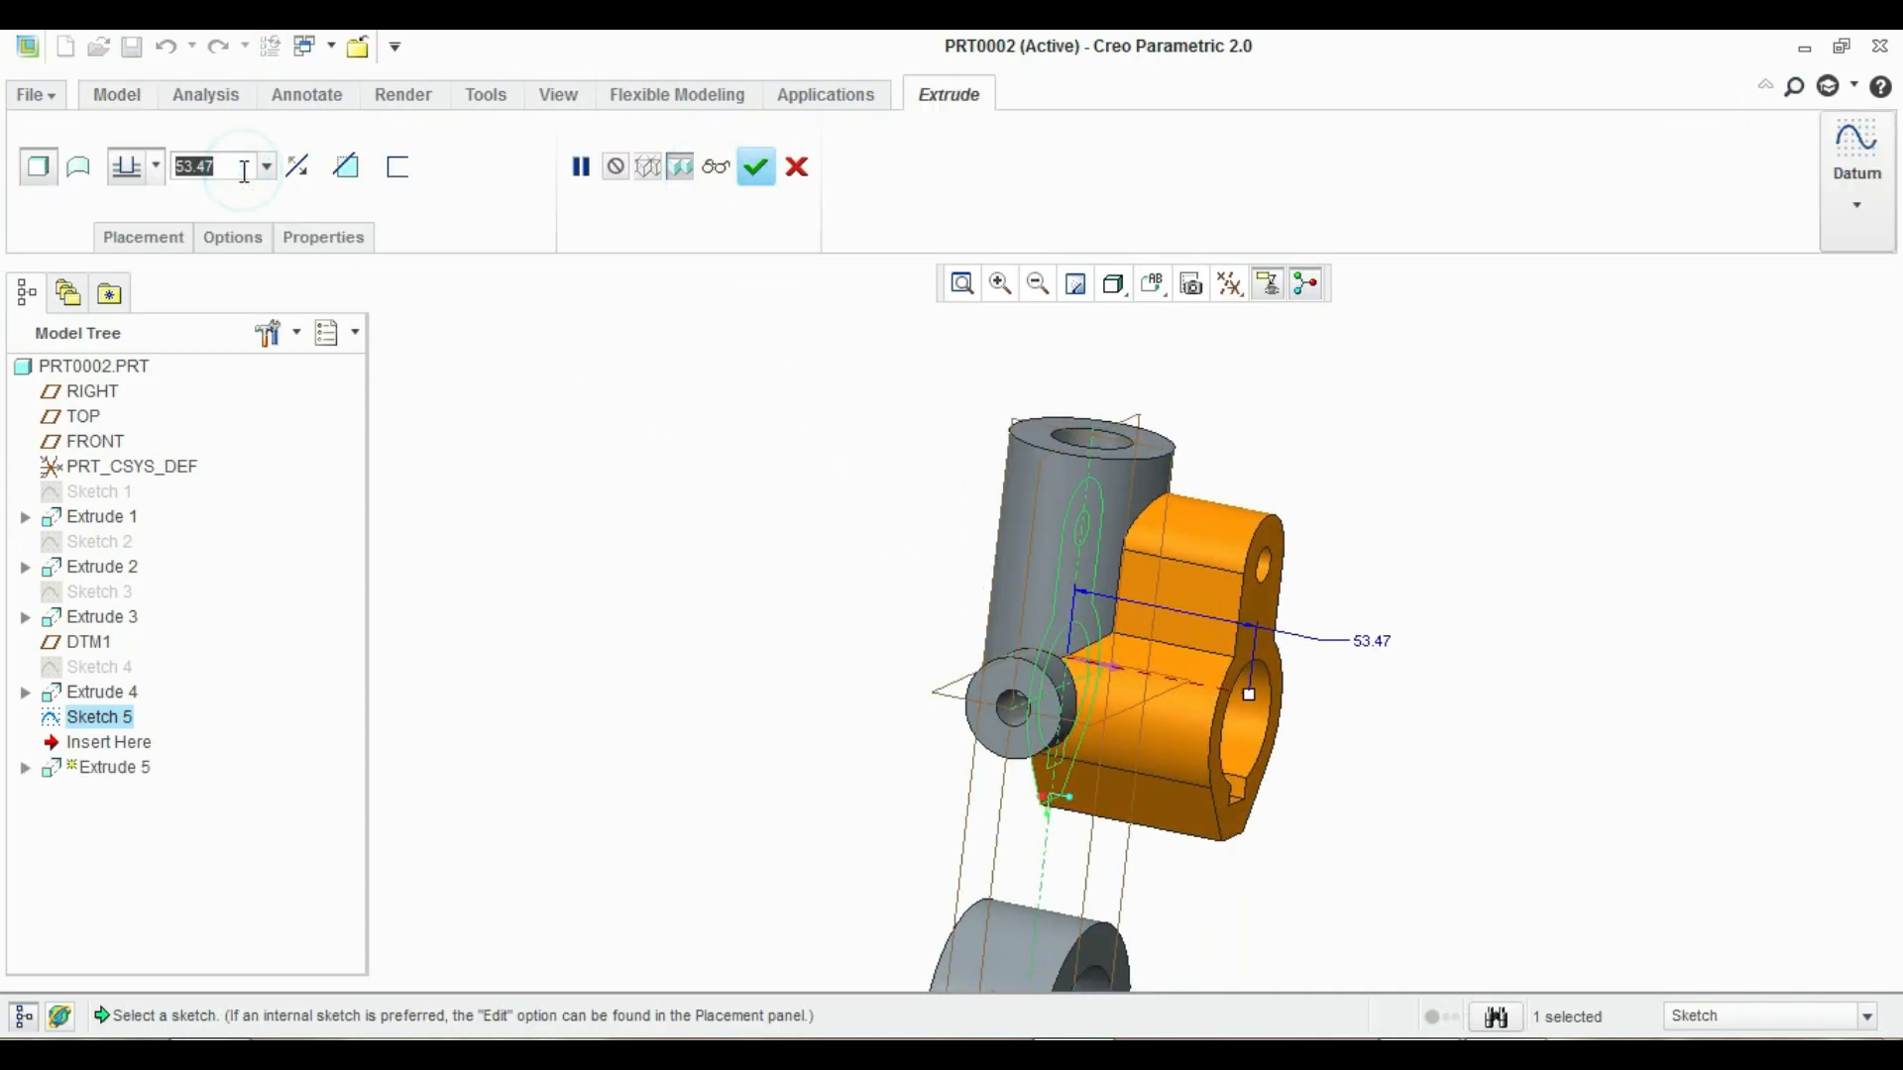
type("0")
key("Return")
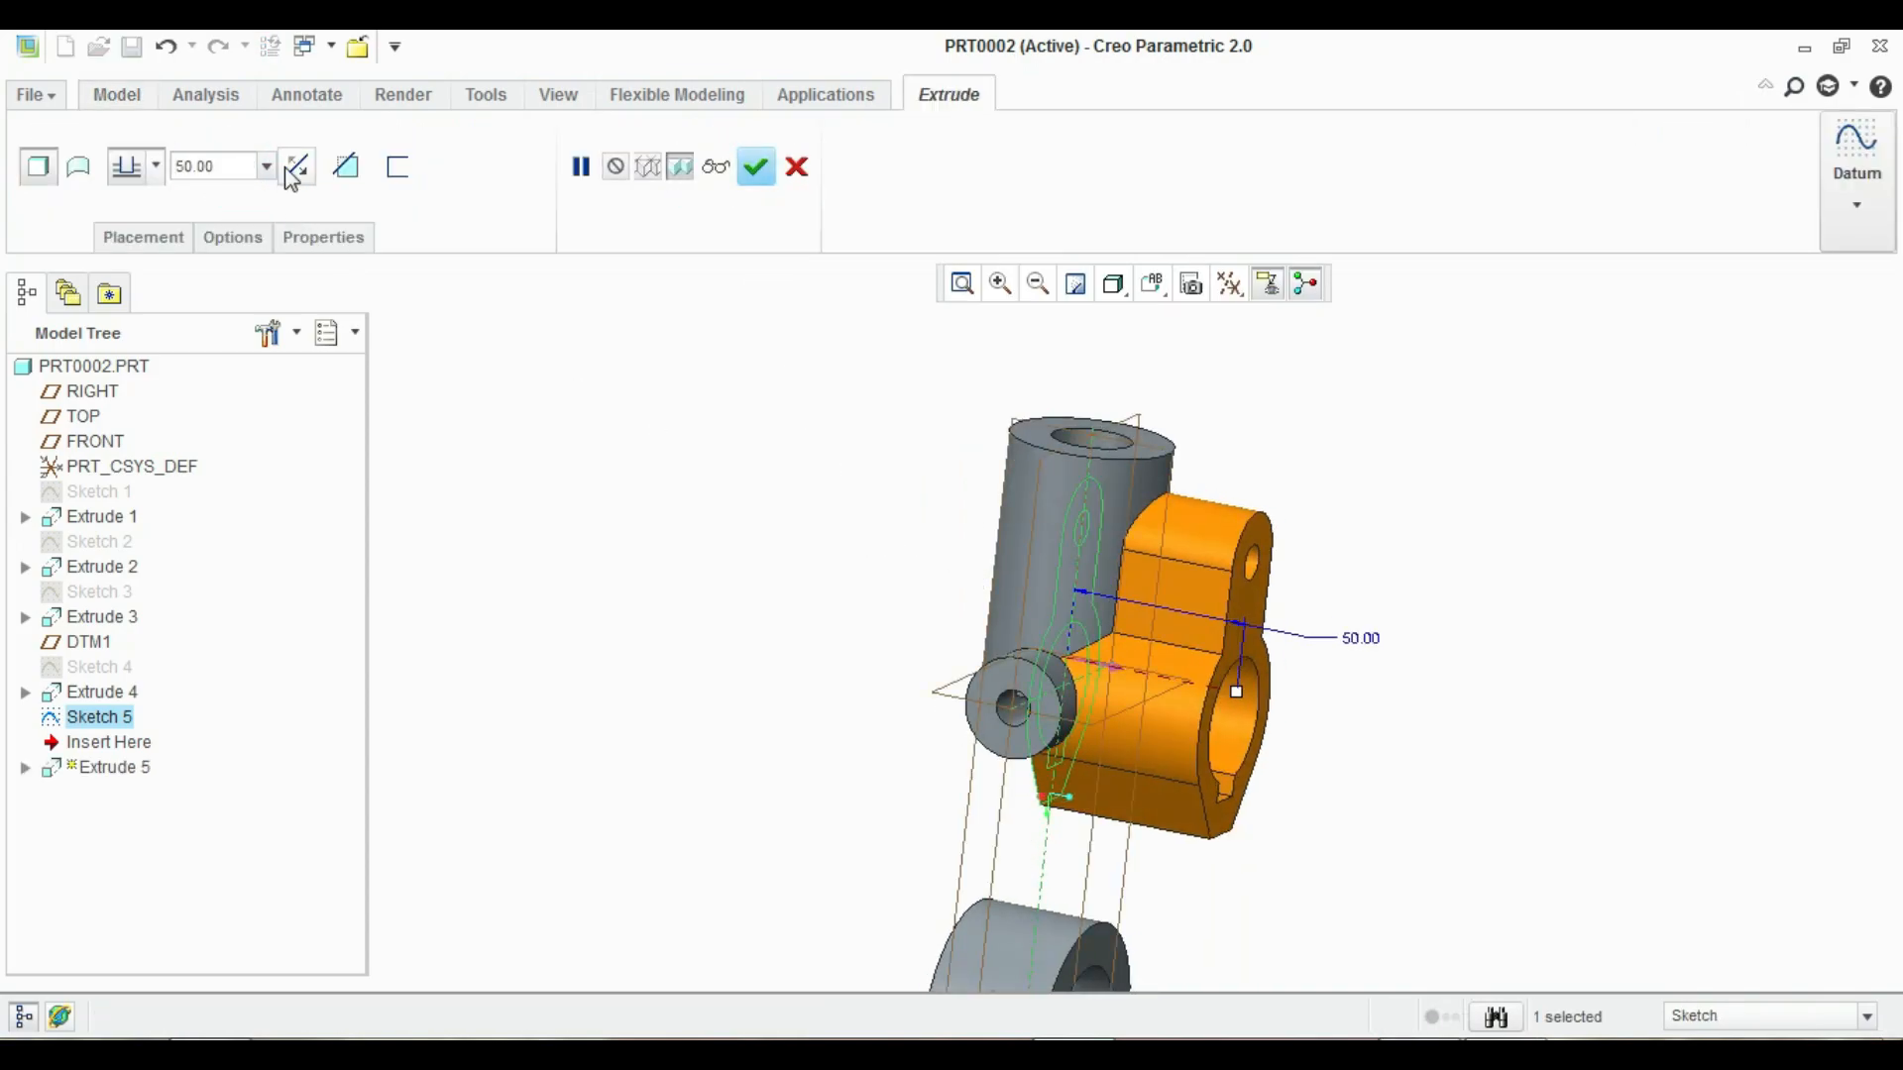
Make the clamp extrusion symmetric about its sketch plane and complete the feature
left_click(157, 167)
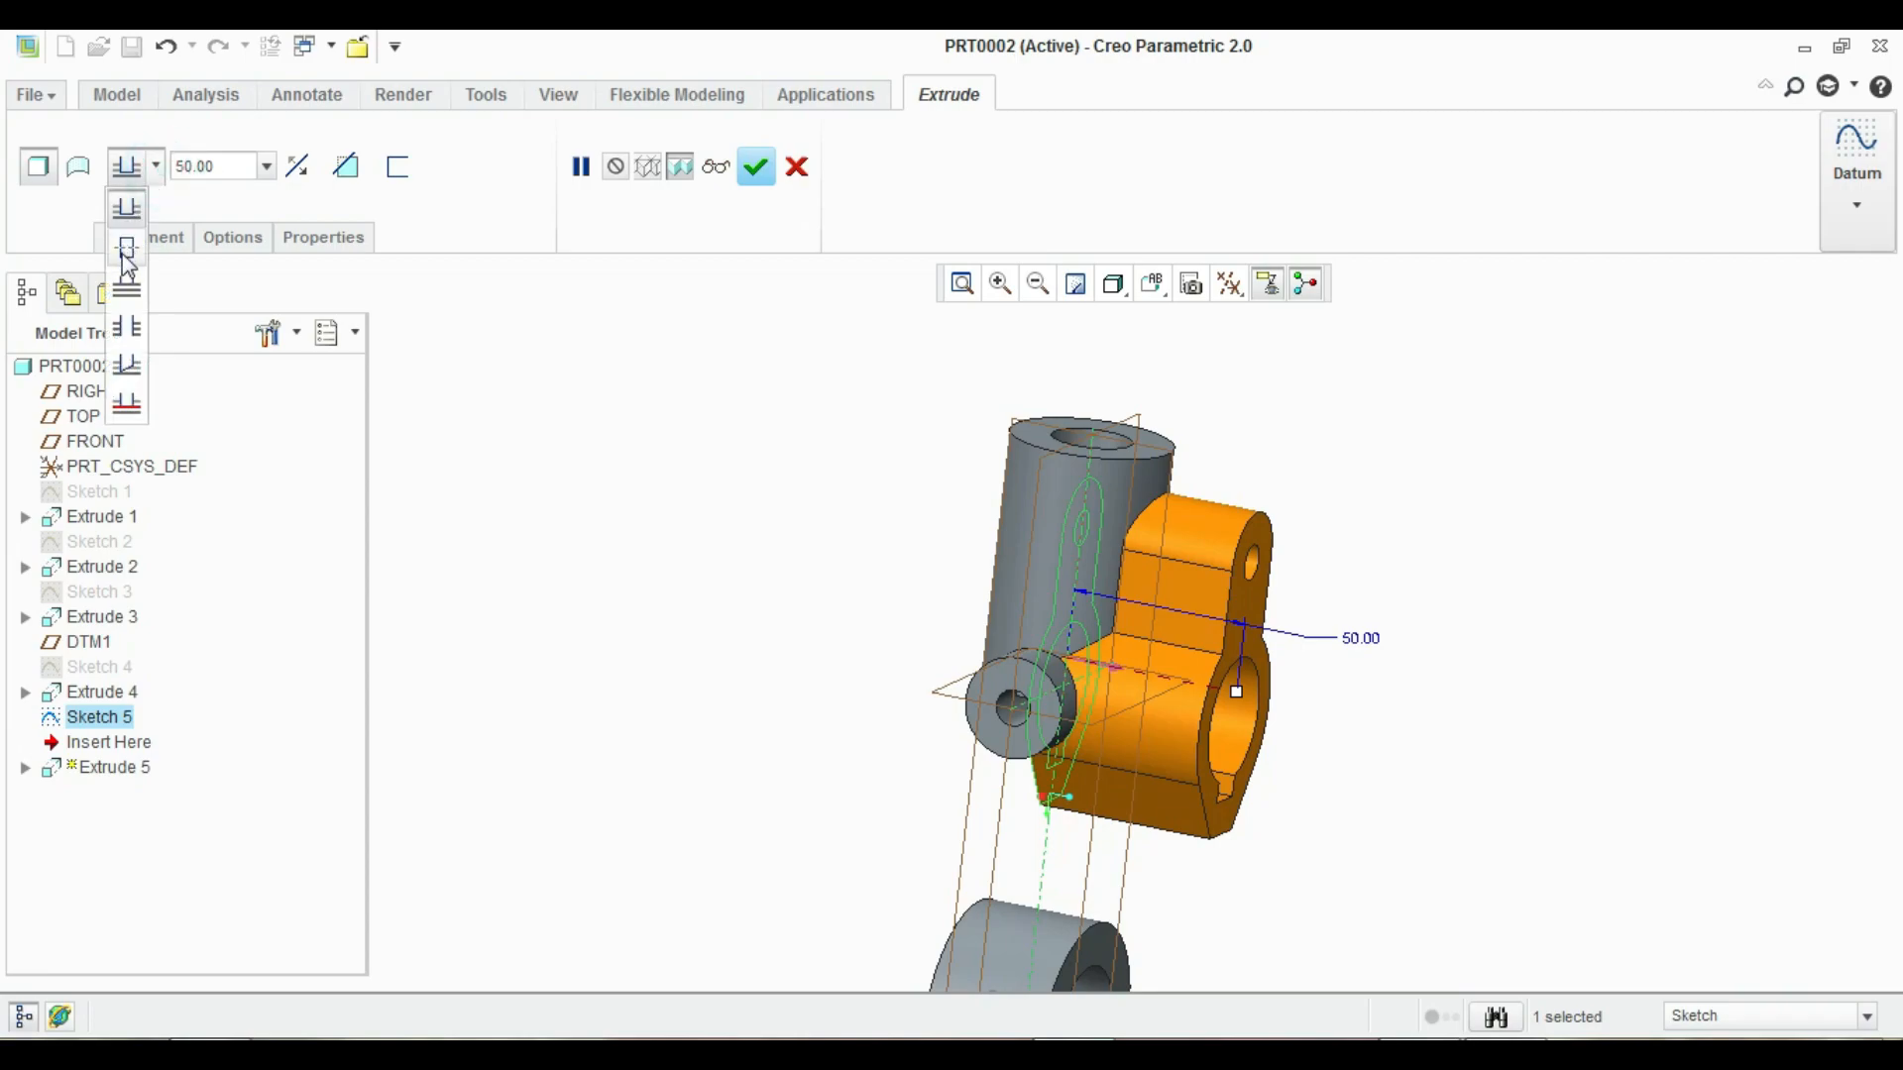
left_click(126, 249)
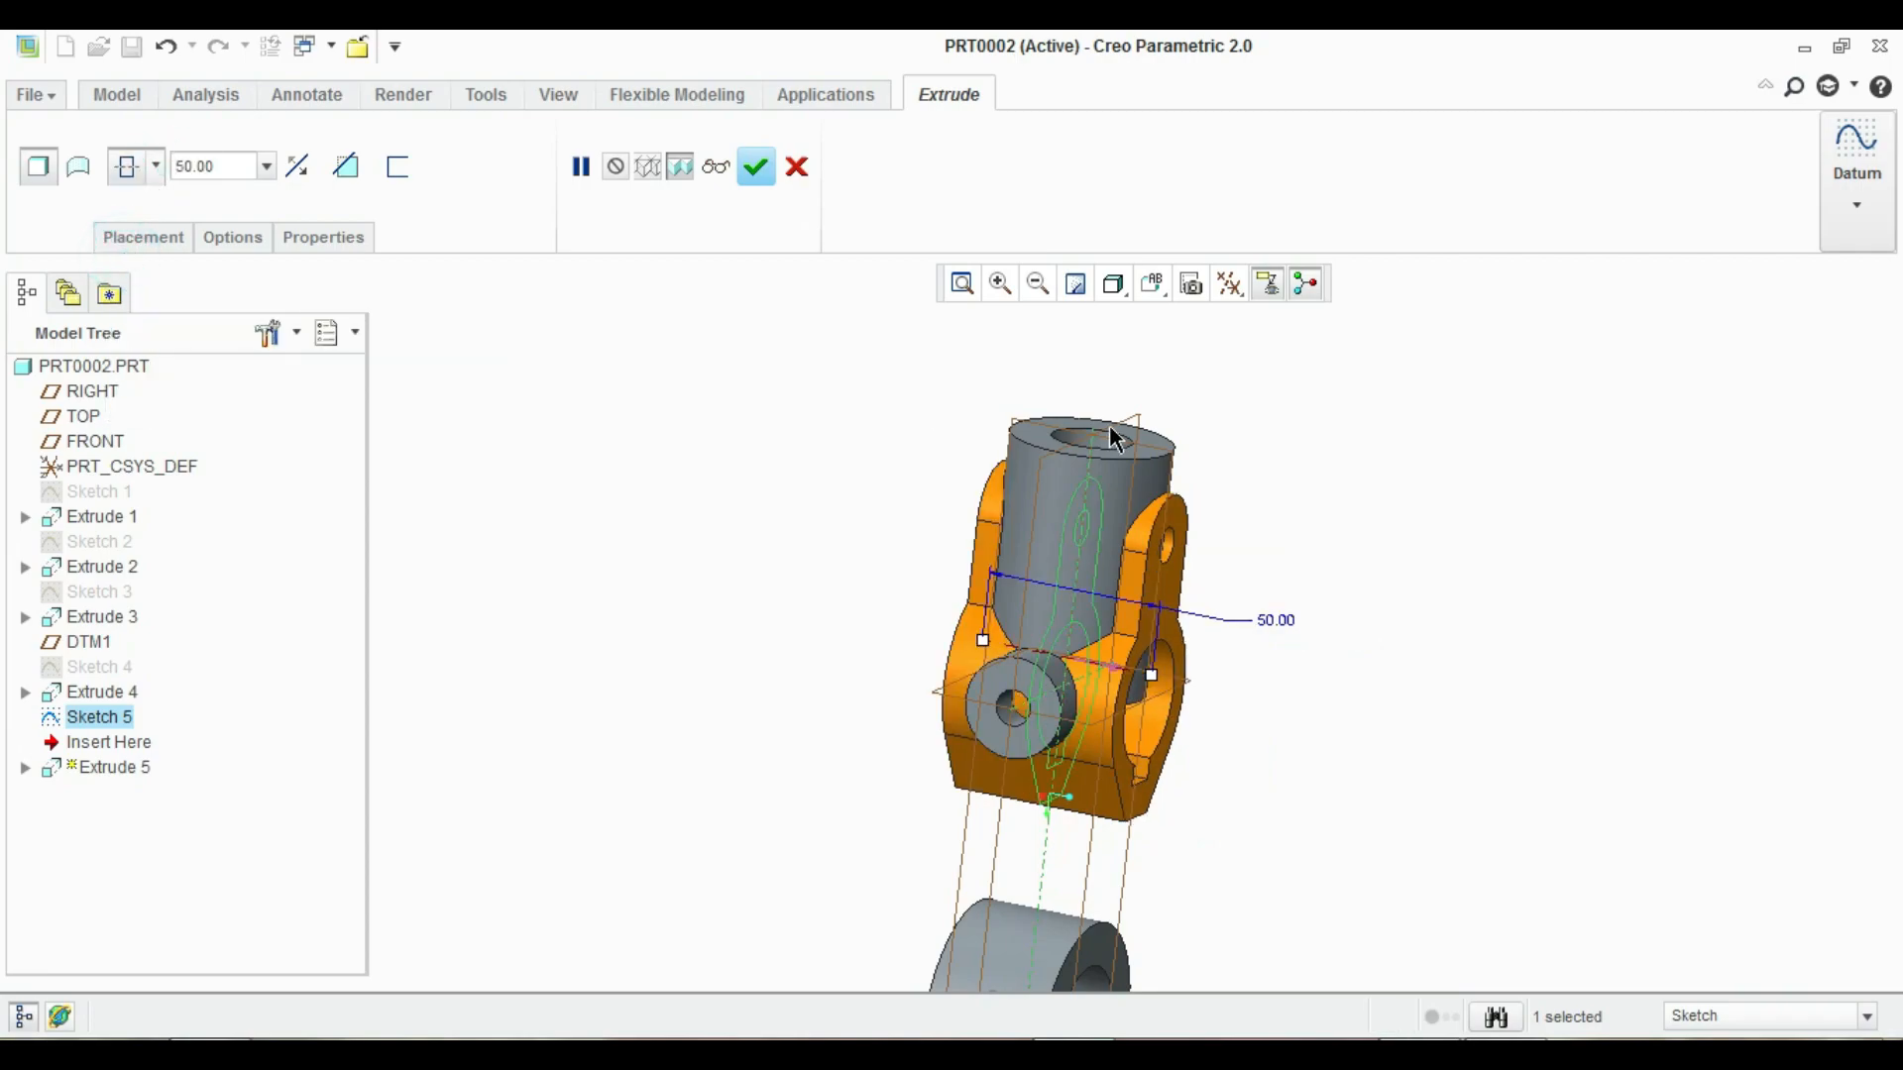
middle_click_drag(1260, 471, 899, 309)
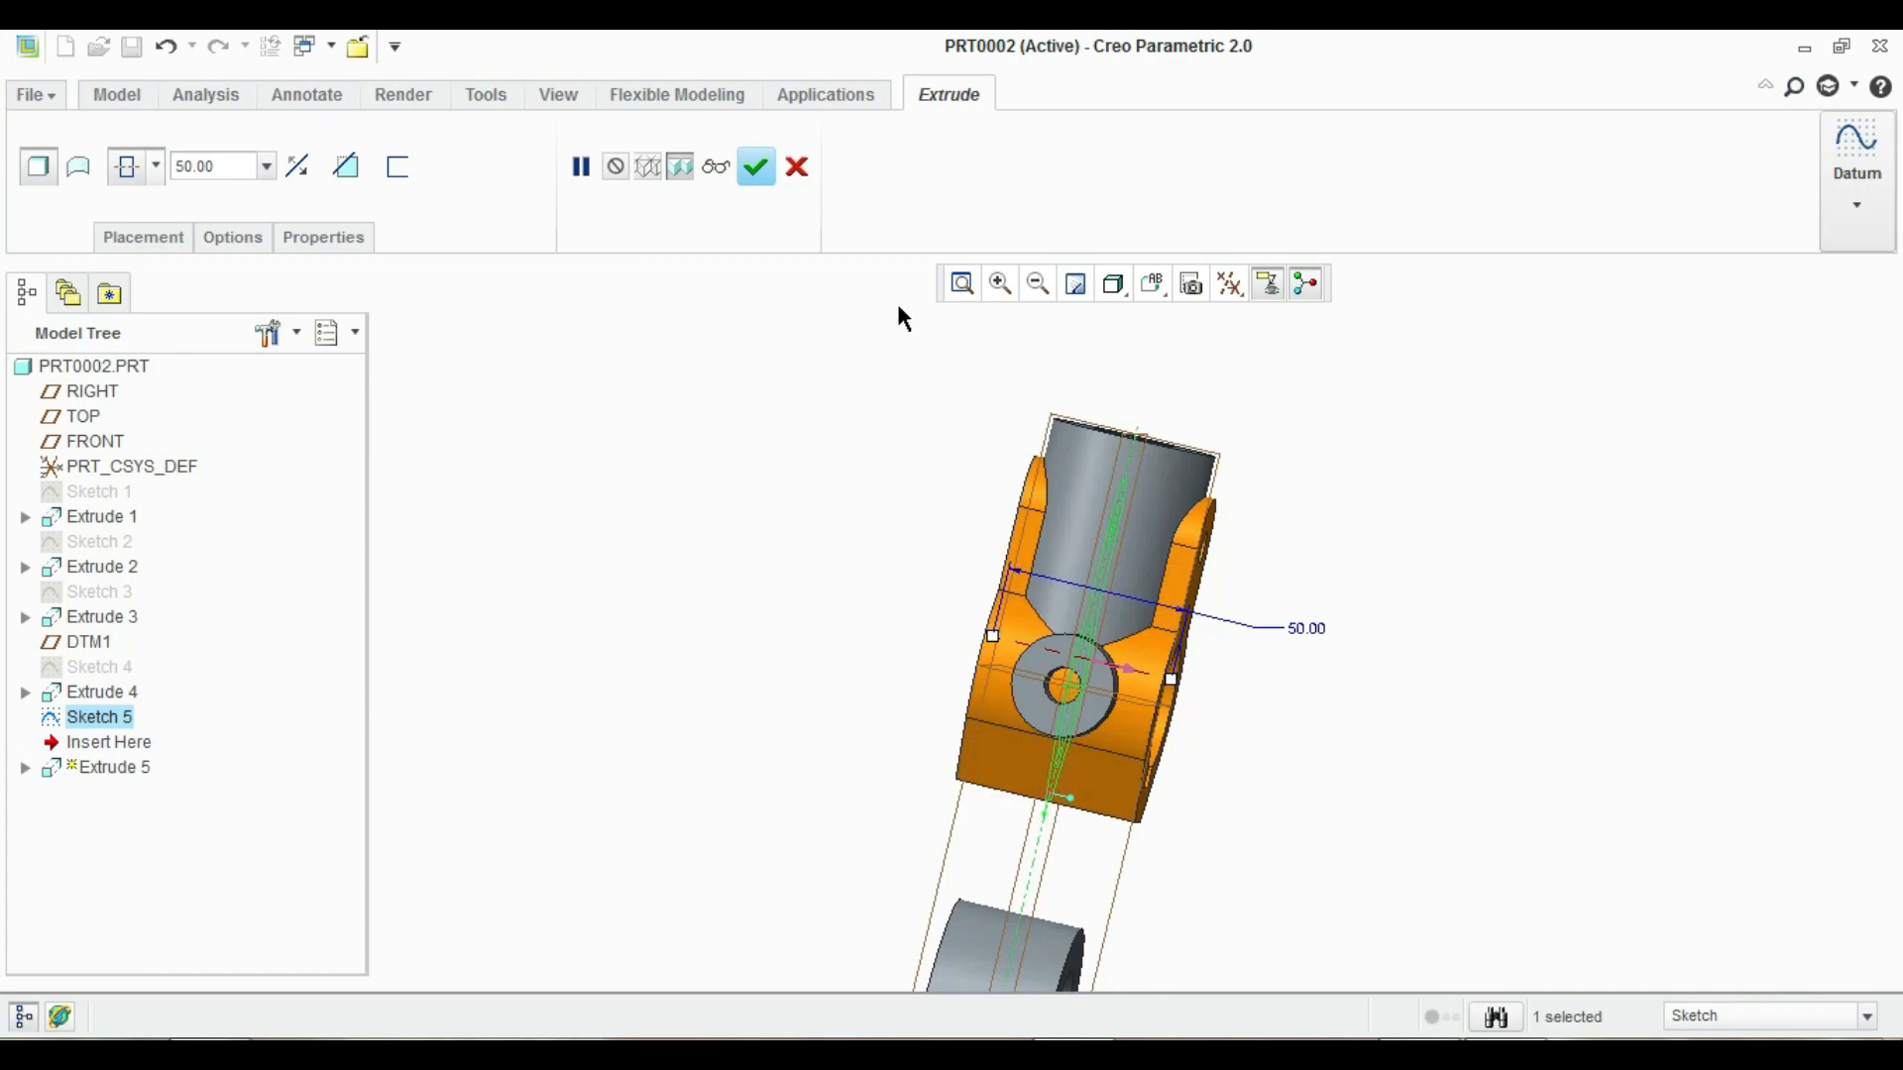
left_click(758, 168)
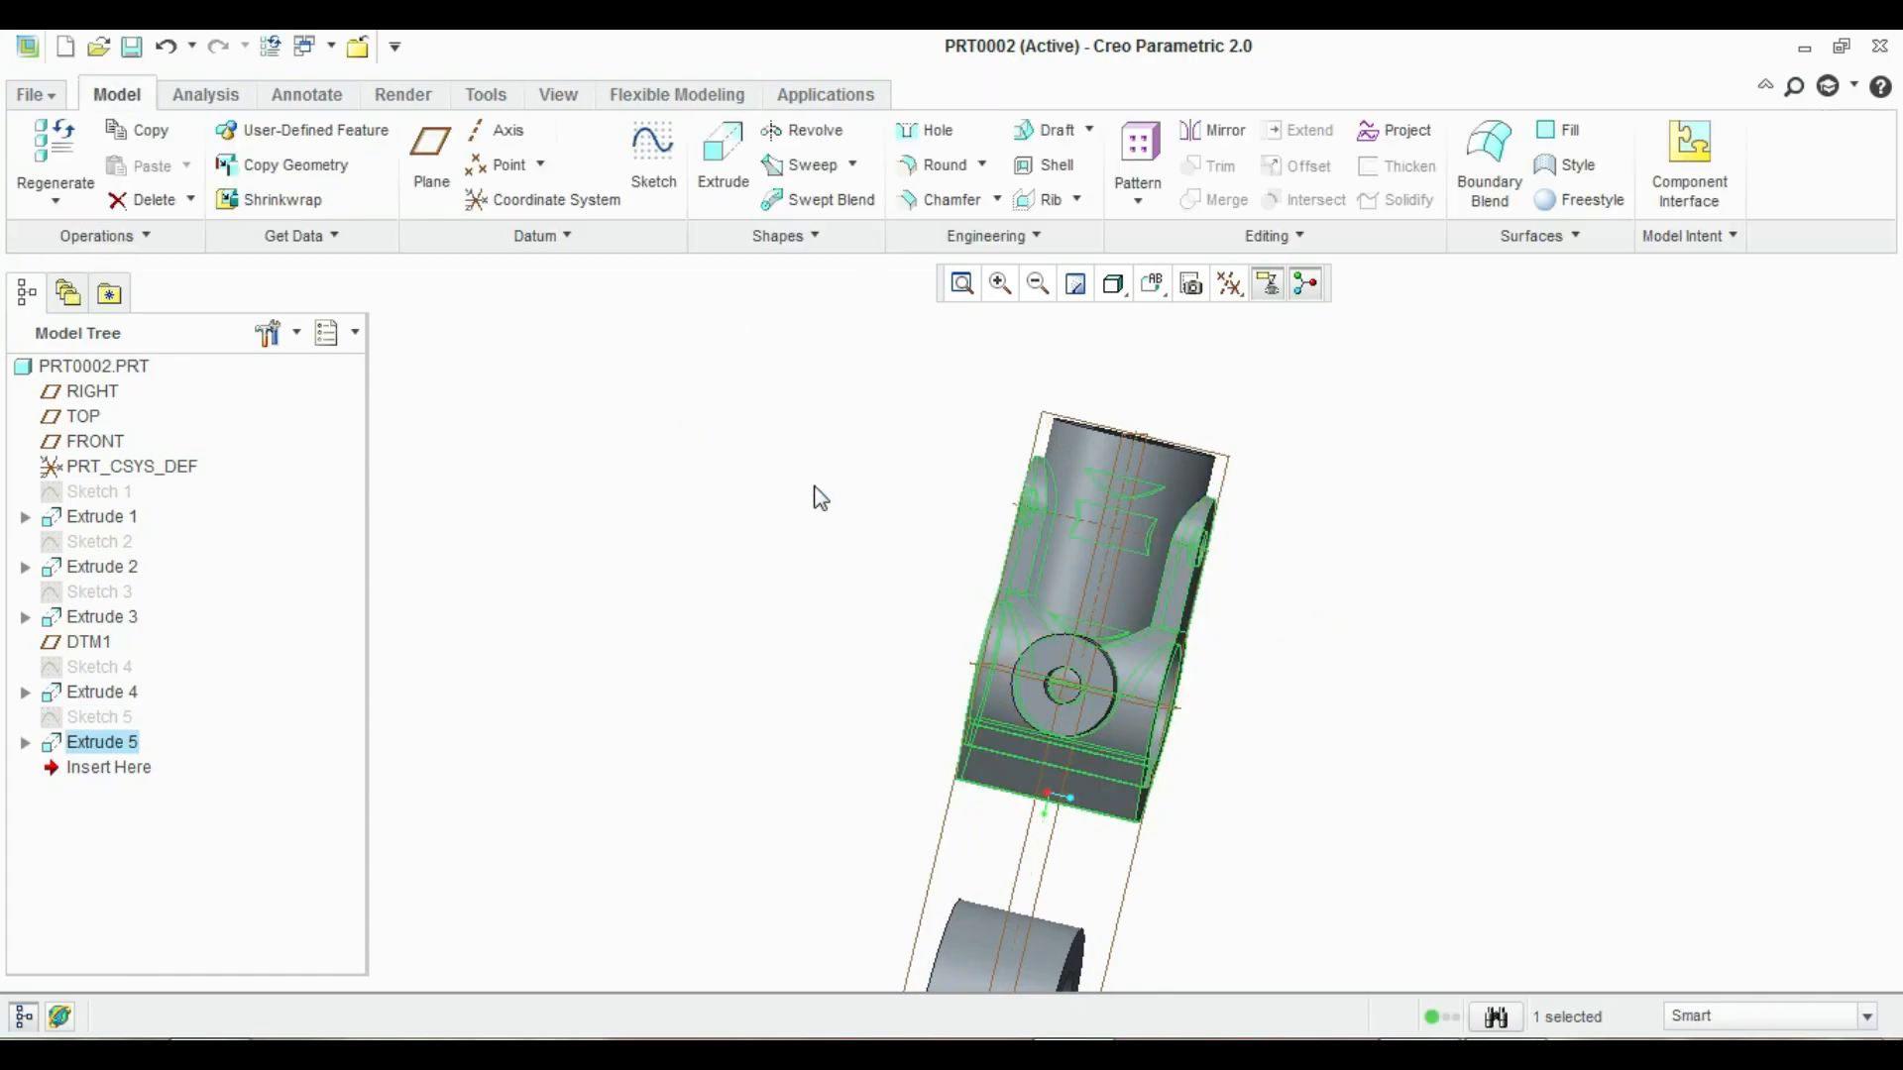
left_click(840, 499)
middle_click_drag(841, 499, 1171, 941)
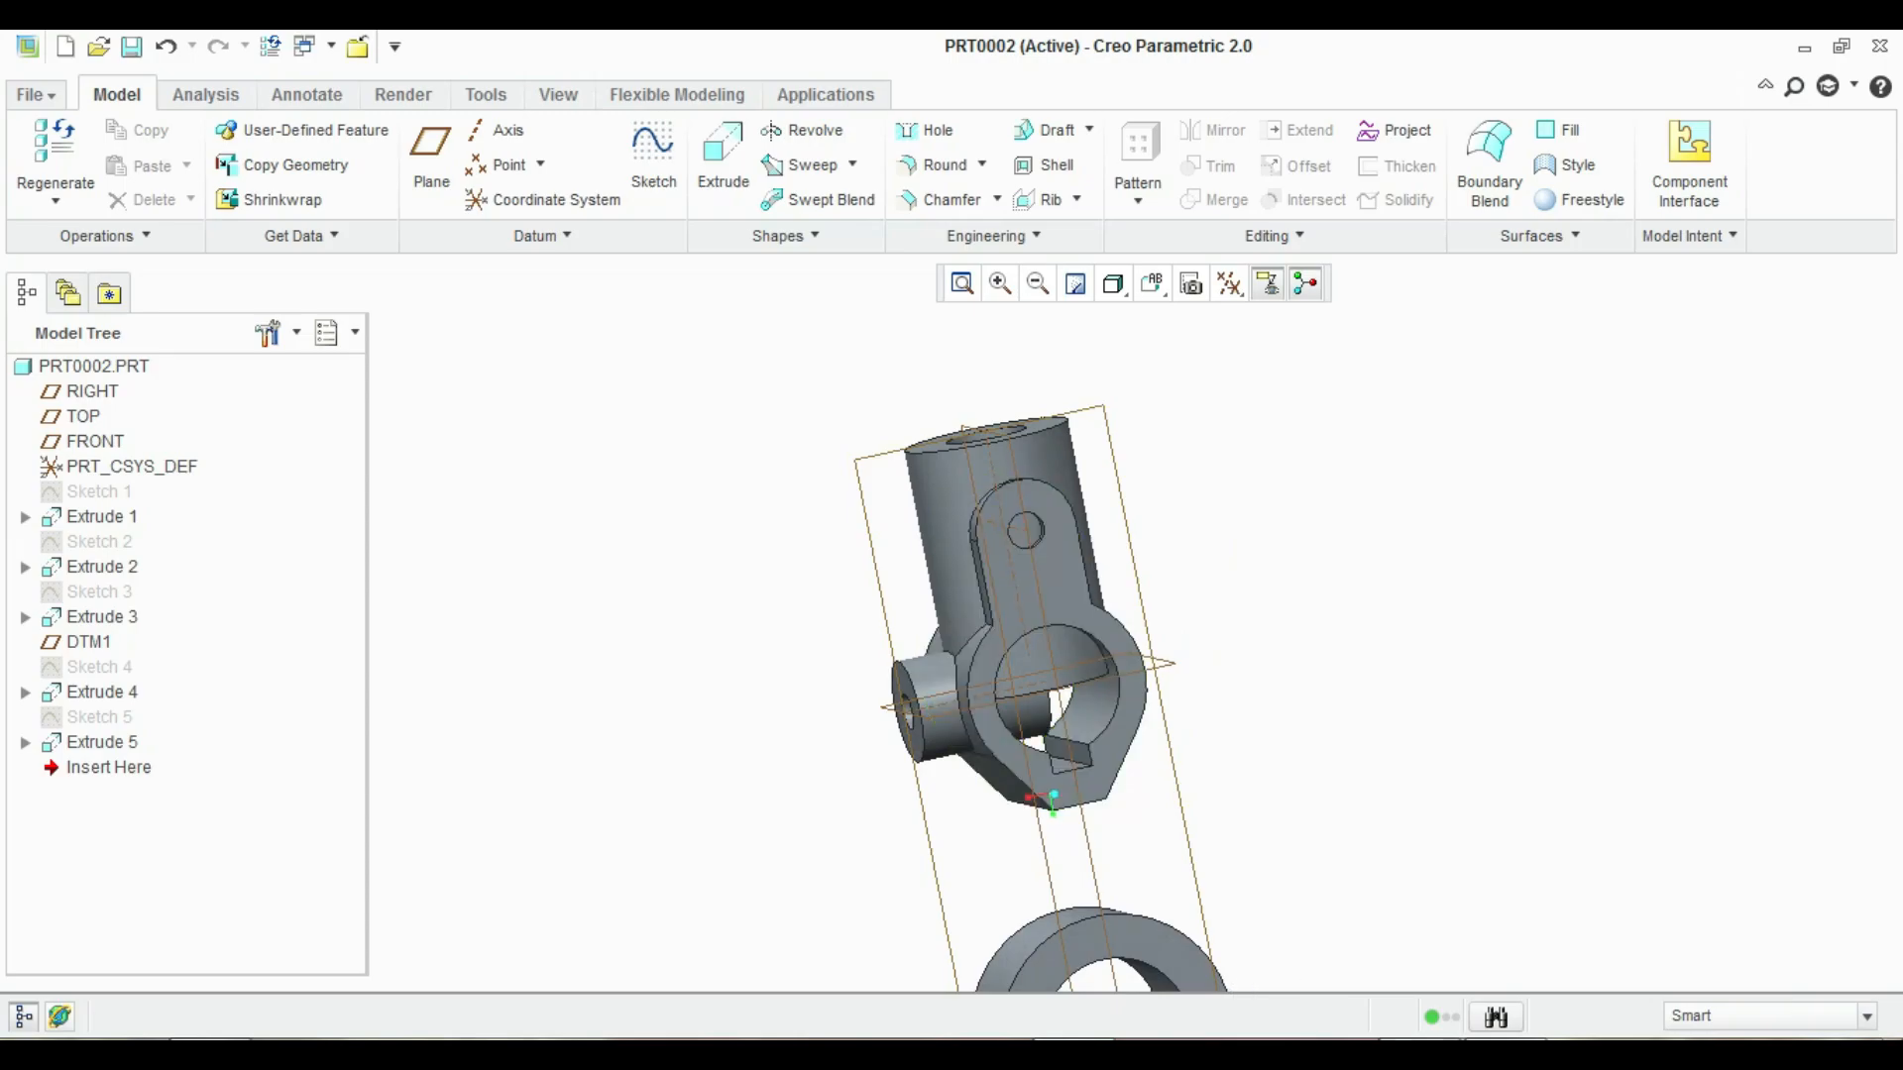
After checking the reference drawing, start a sketch on the RIGHT plane and set the model display to Hidden Line
left_click(1396, 1054)
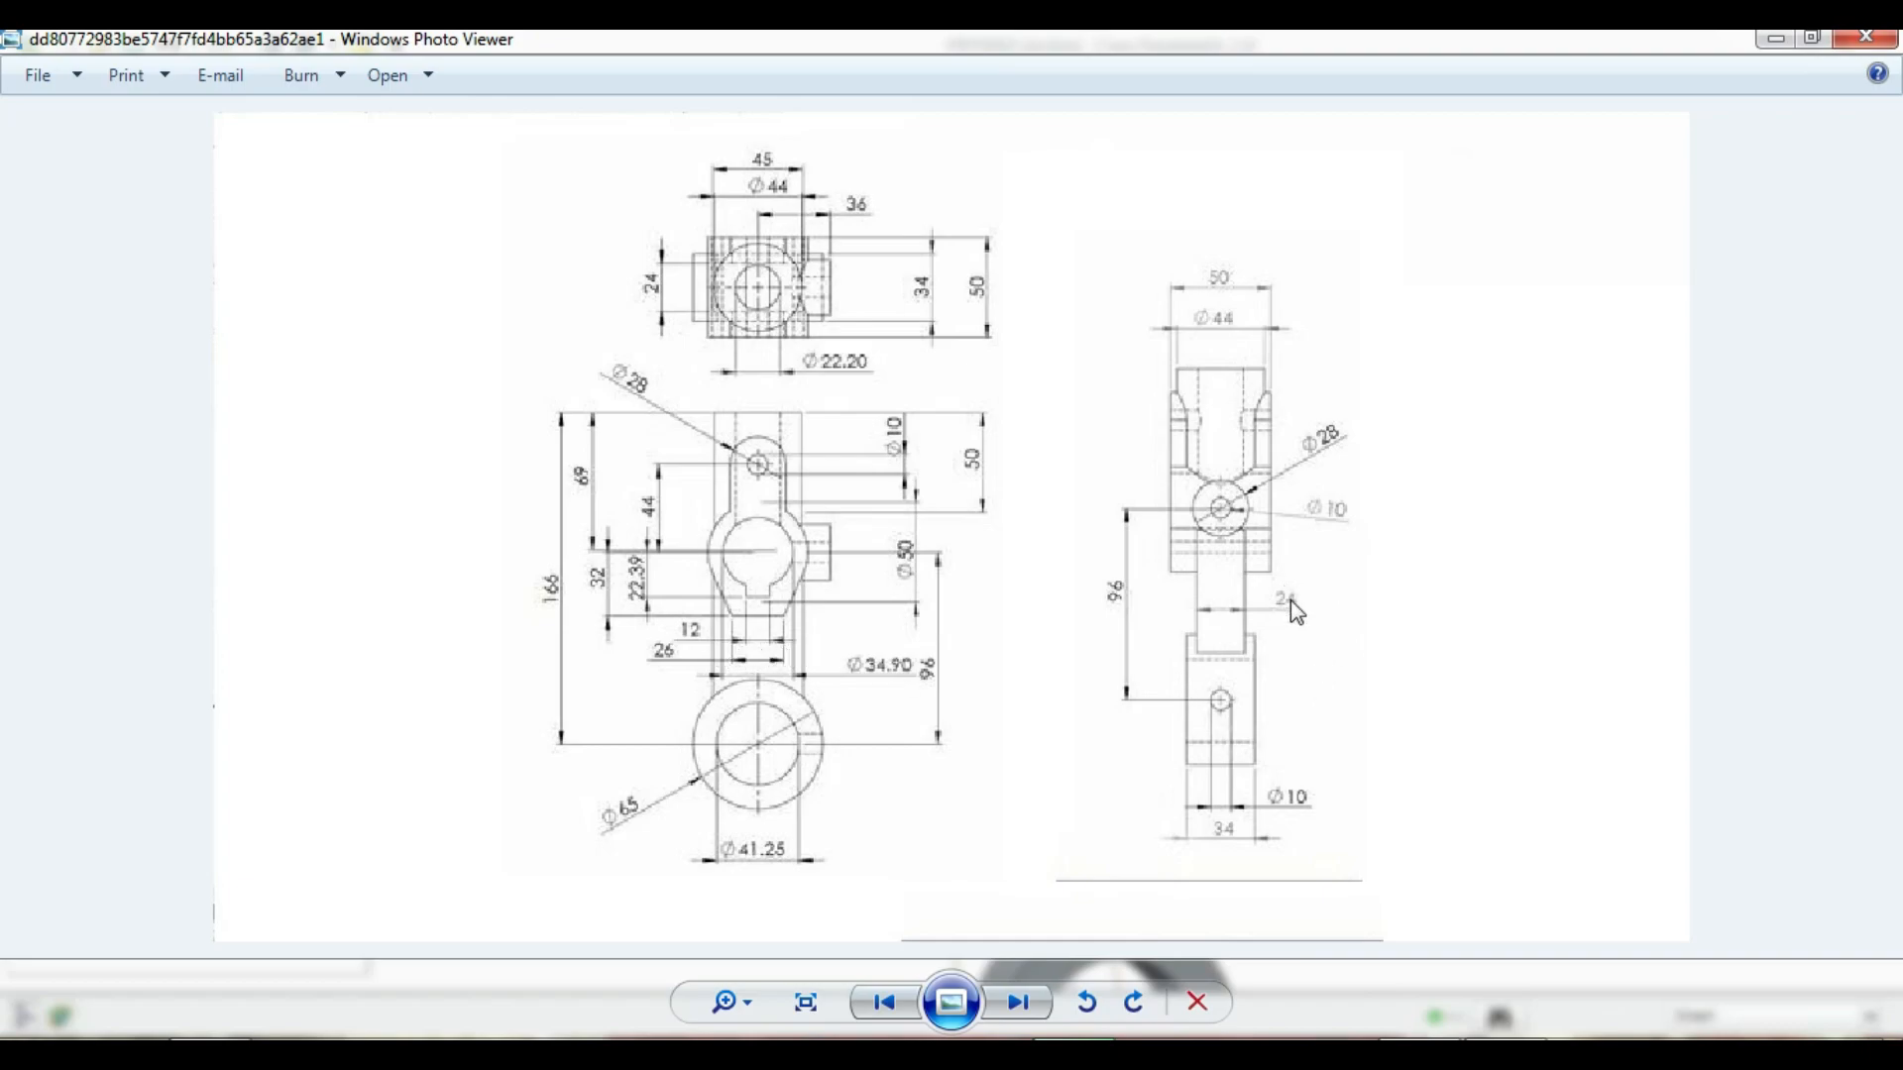
left_click(1395, 1054)
left_click(1229, 288)
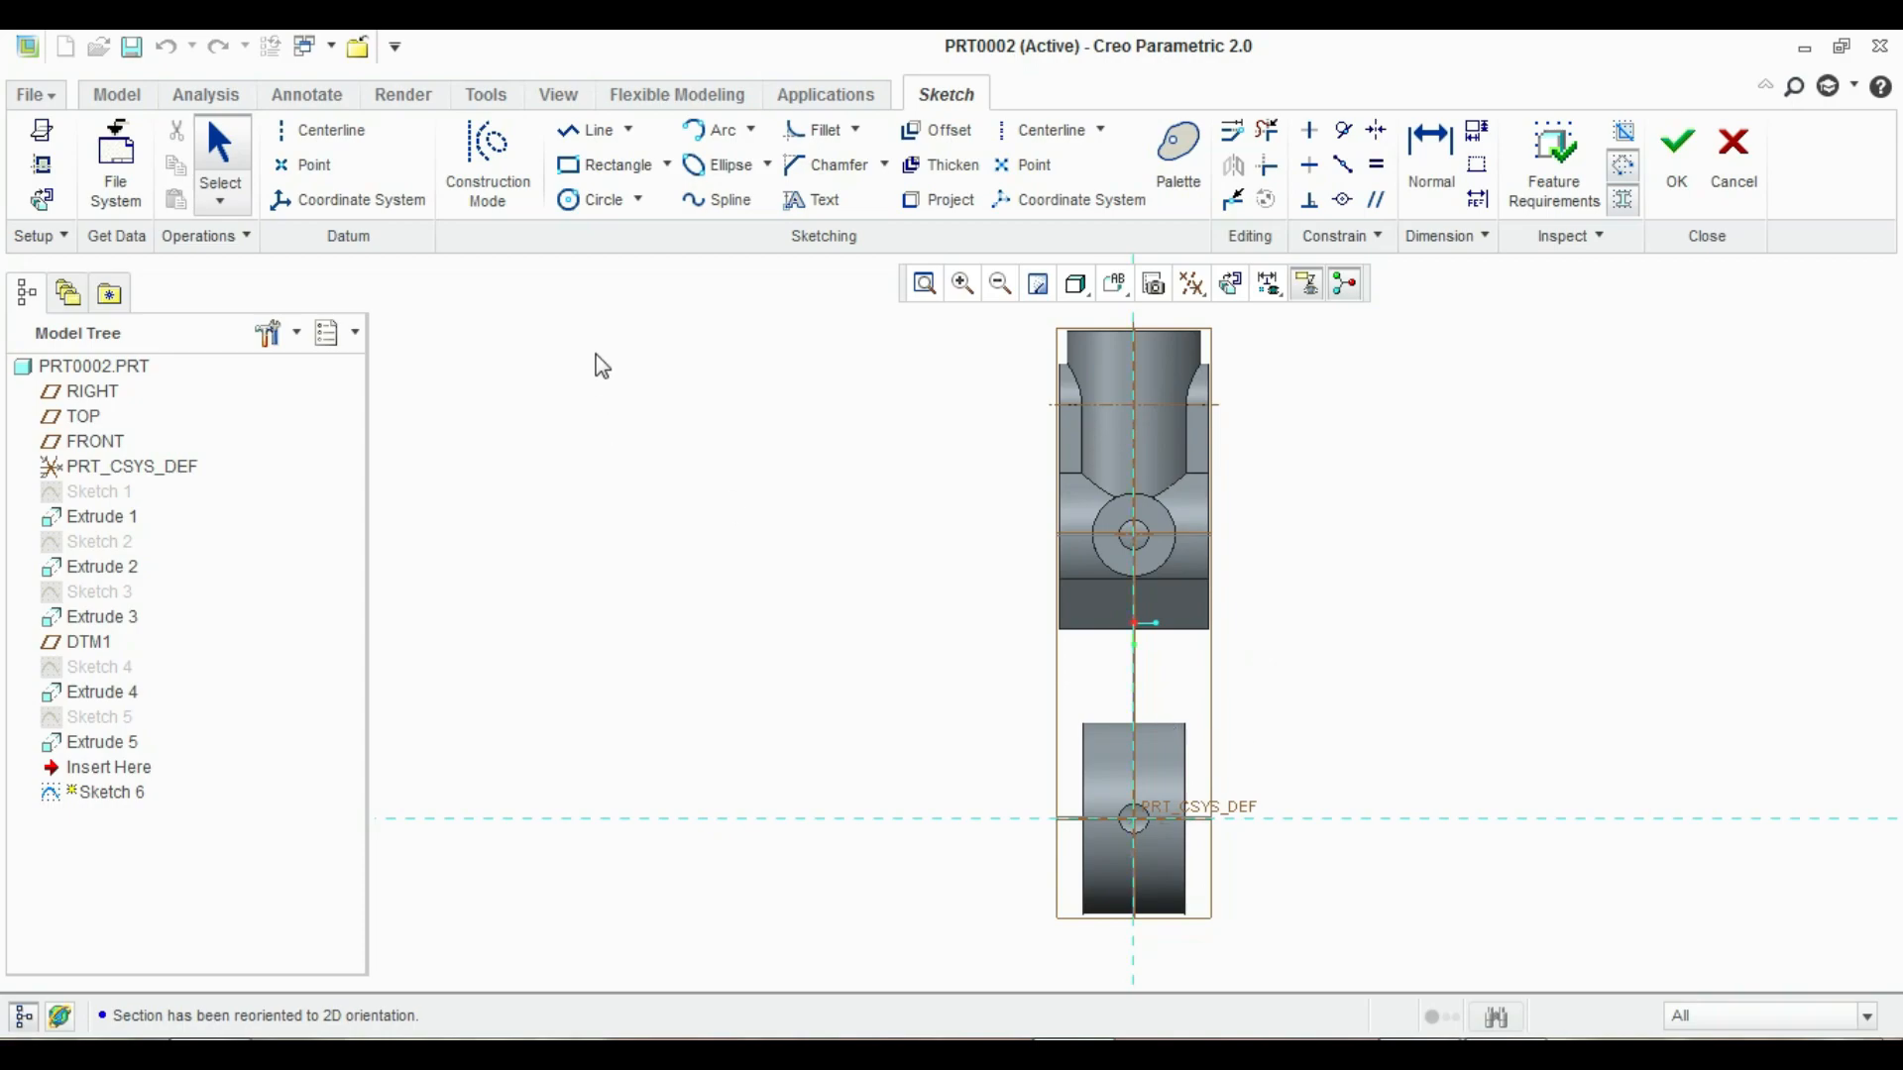
left_click(1077, 284)
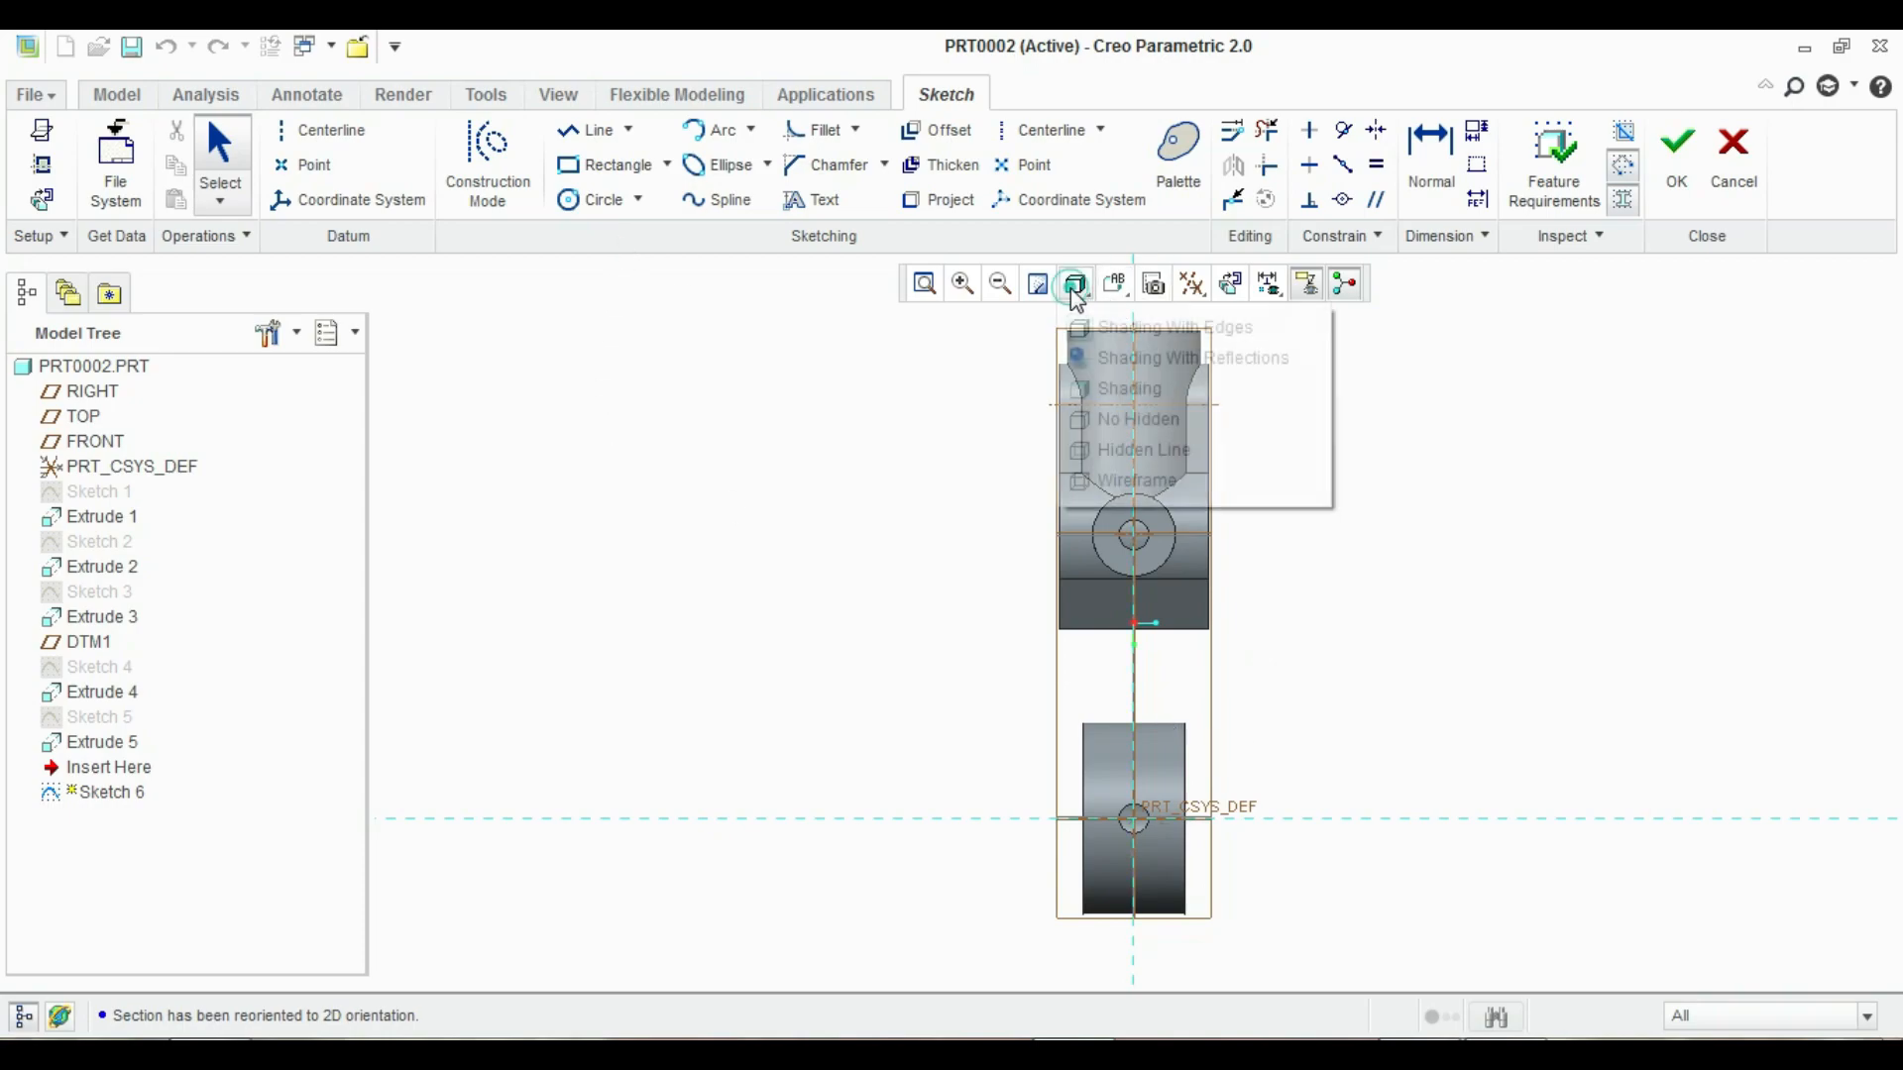
left_click(1108, 451)
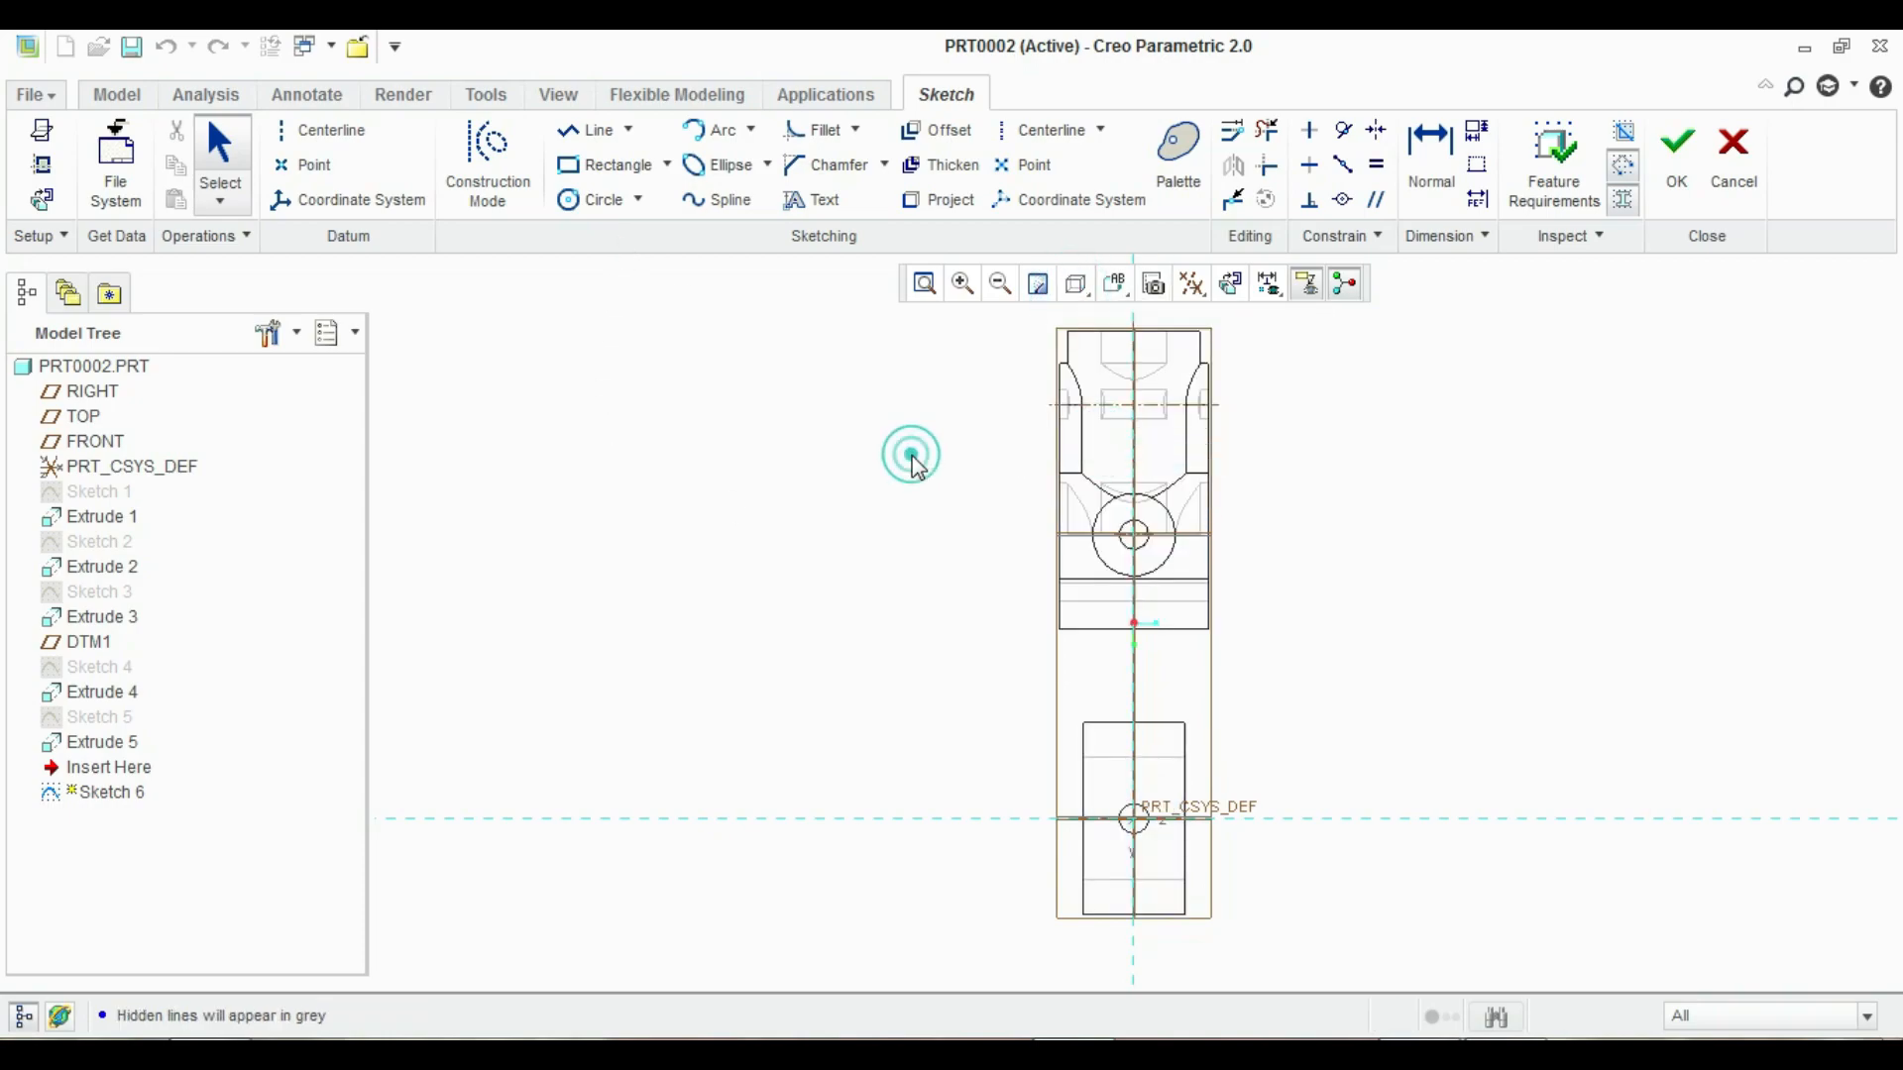
Add the clamp's keyway floor and the upper edge of the lower ring as sketch references
left_click(590, 169)
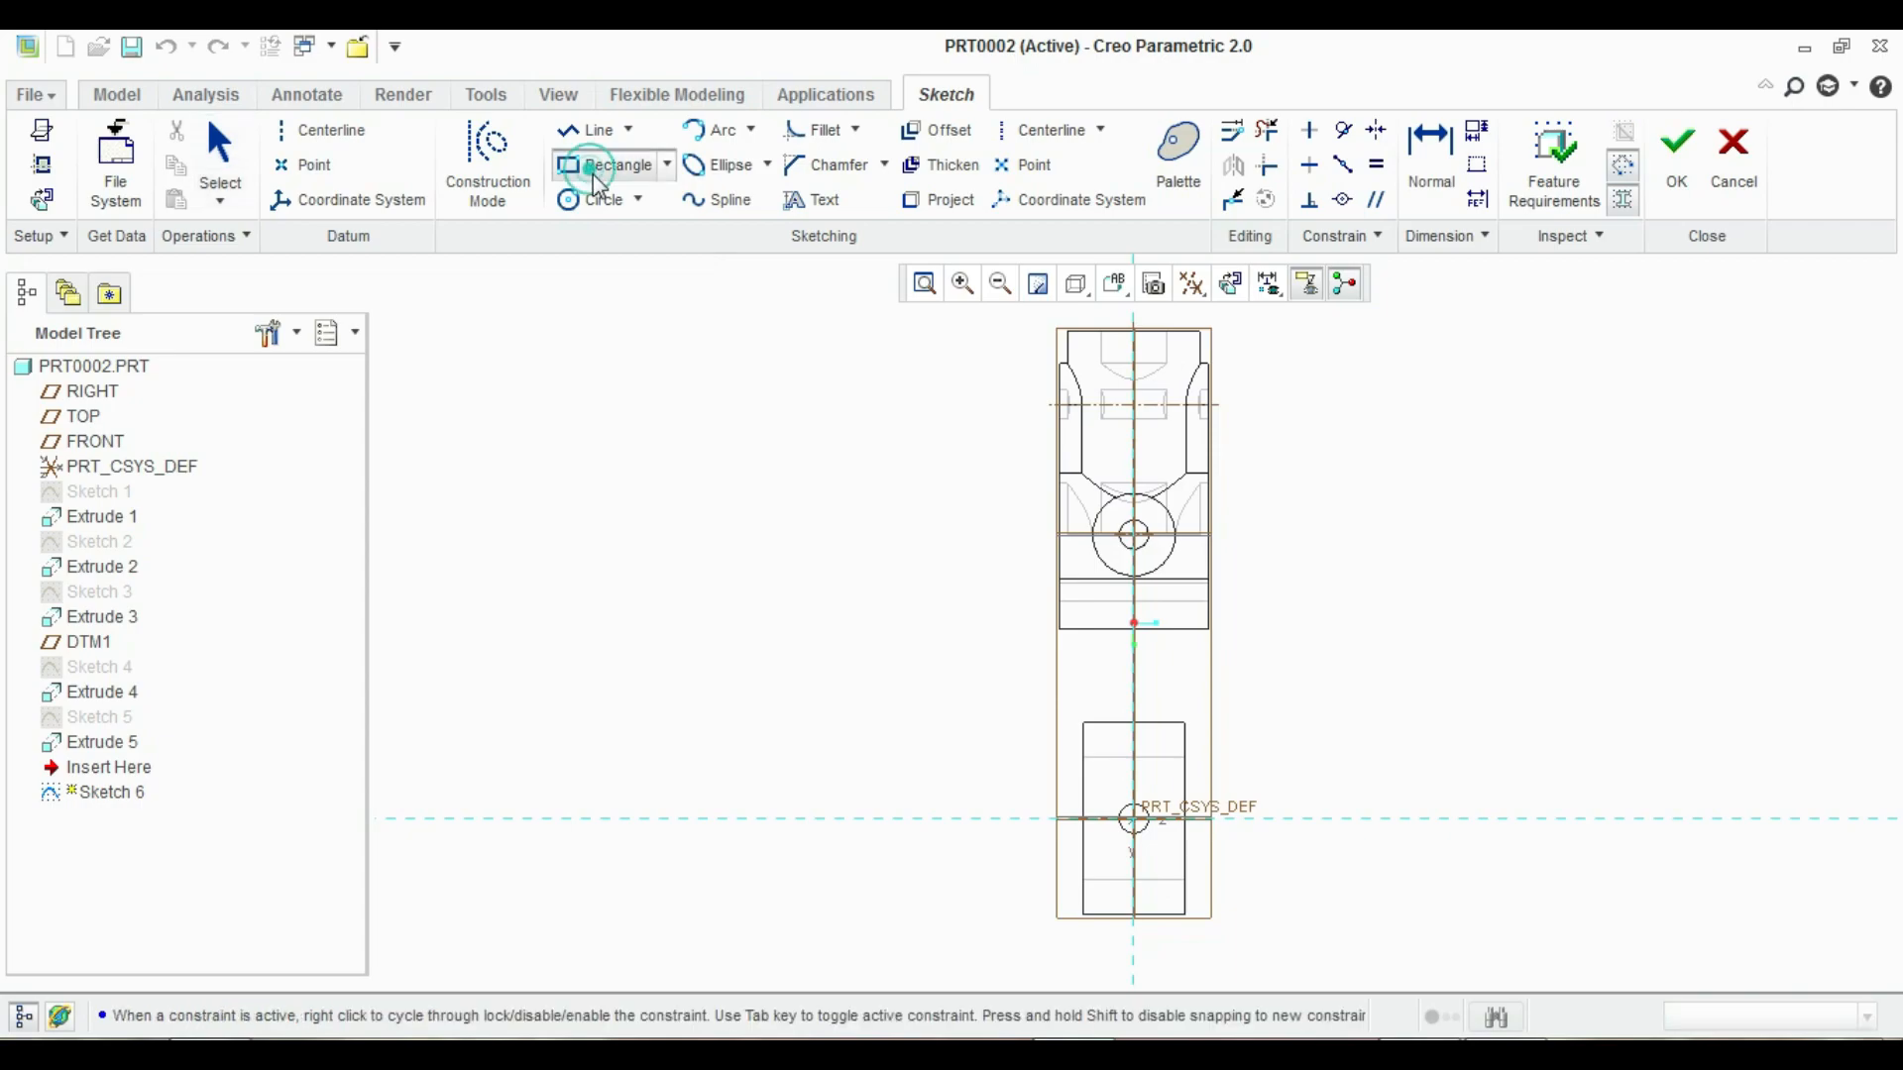
left_click(41, 164)
left_click(1112, 615)
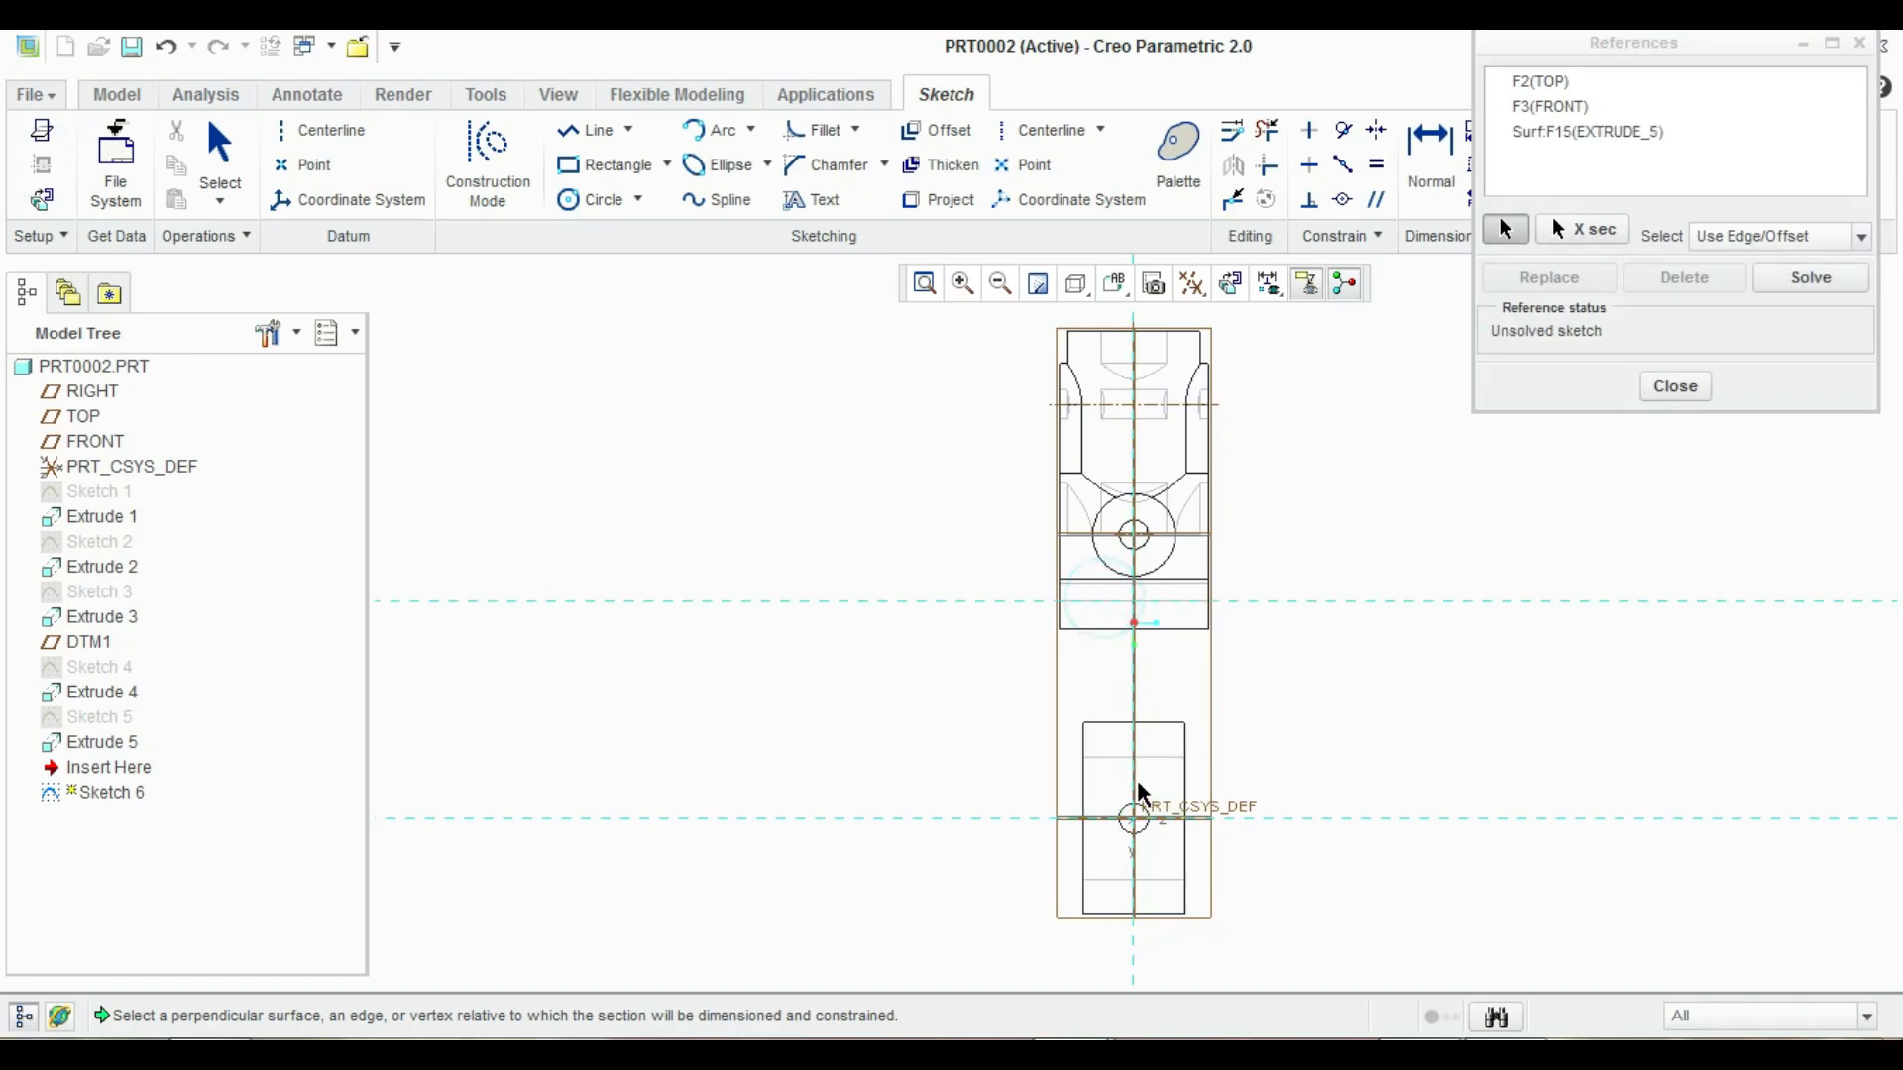
left_click(1117, 726)
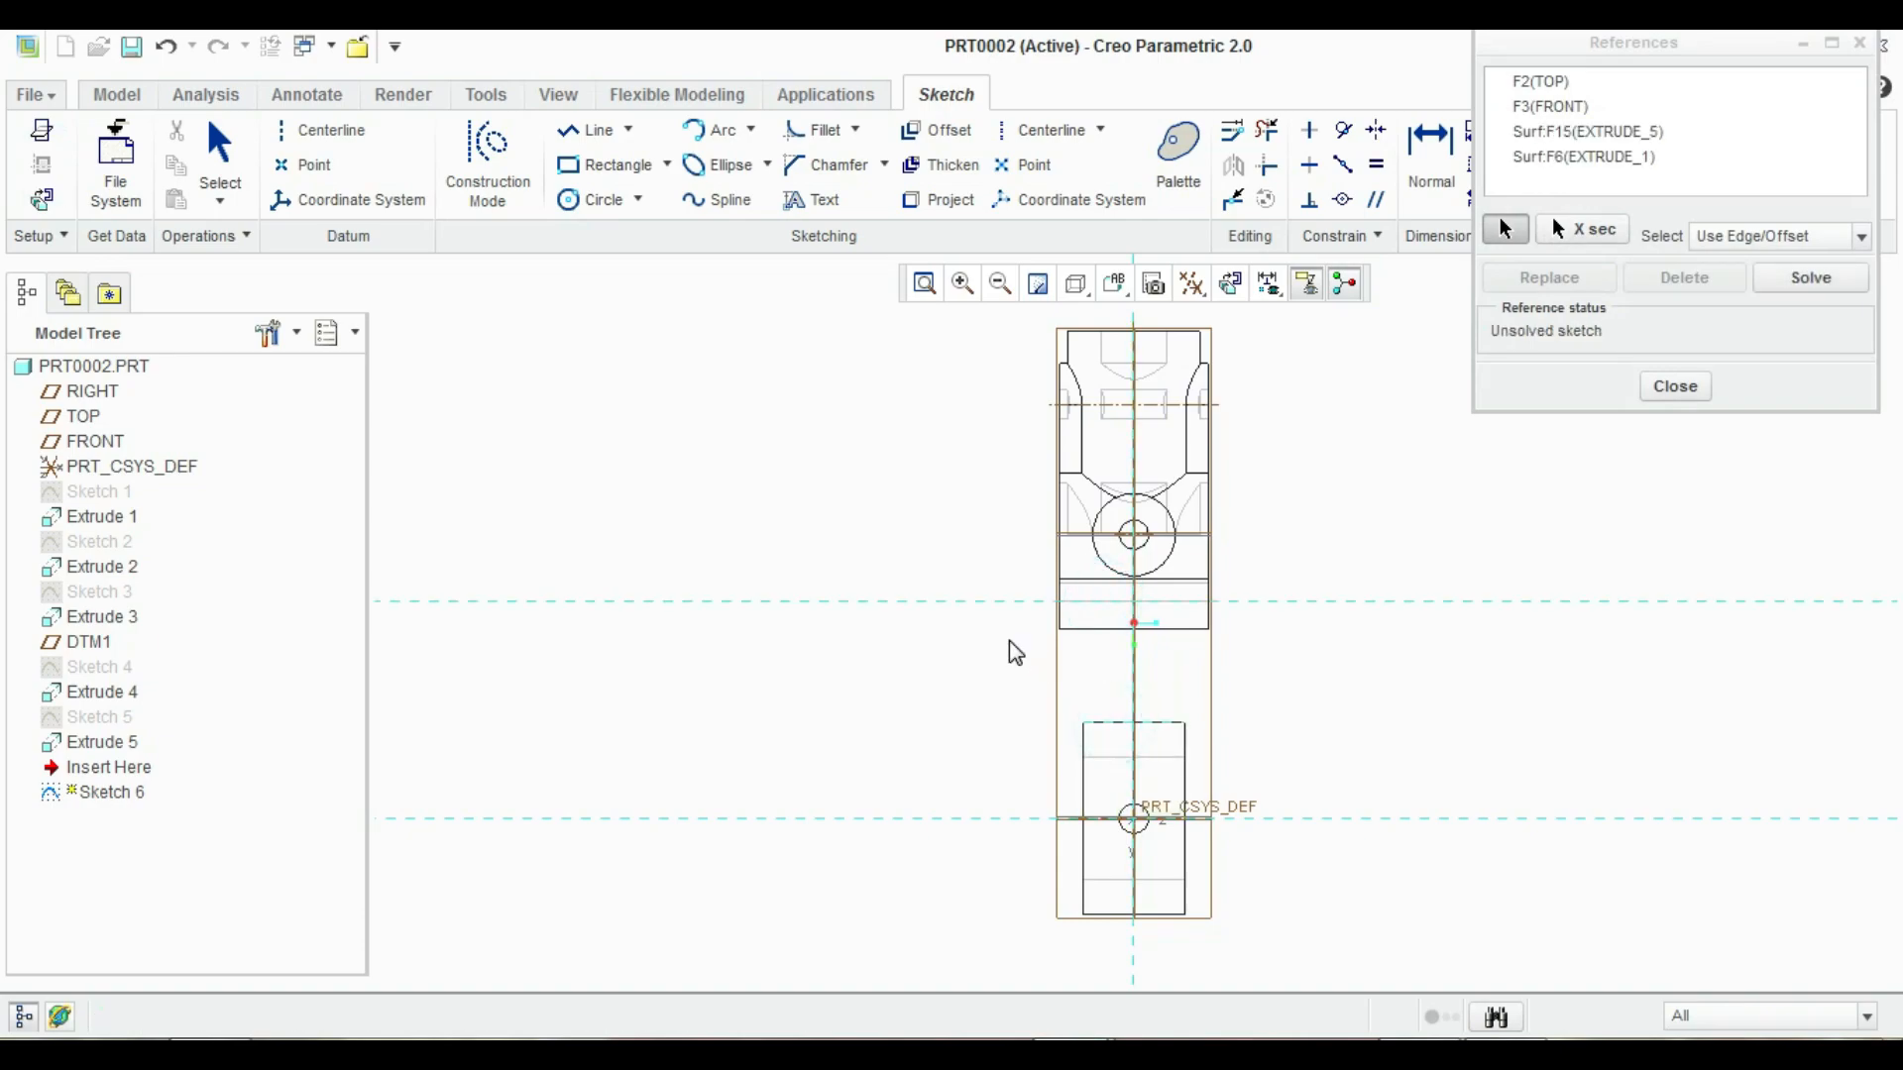
middle_click(1021, 646)
Sketch a rectangle about 24 wide and 49 high from the keyway floor reference down into the lower ring
left_click(604, 164)
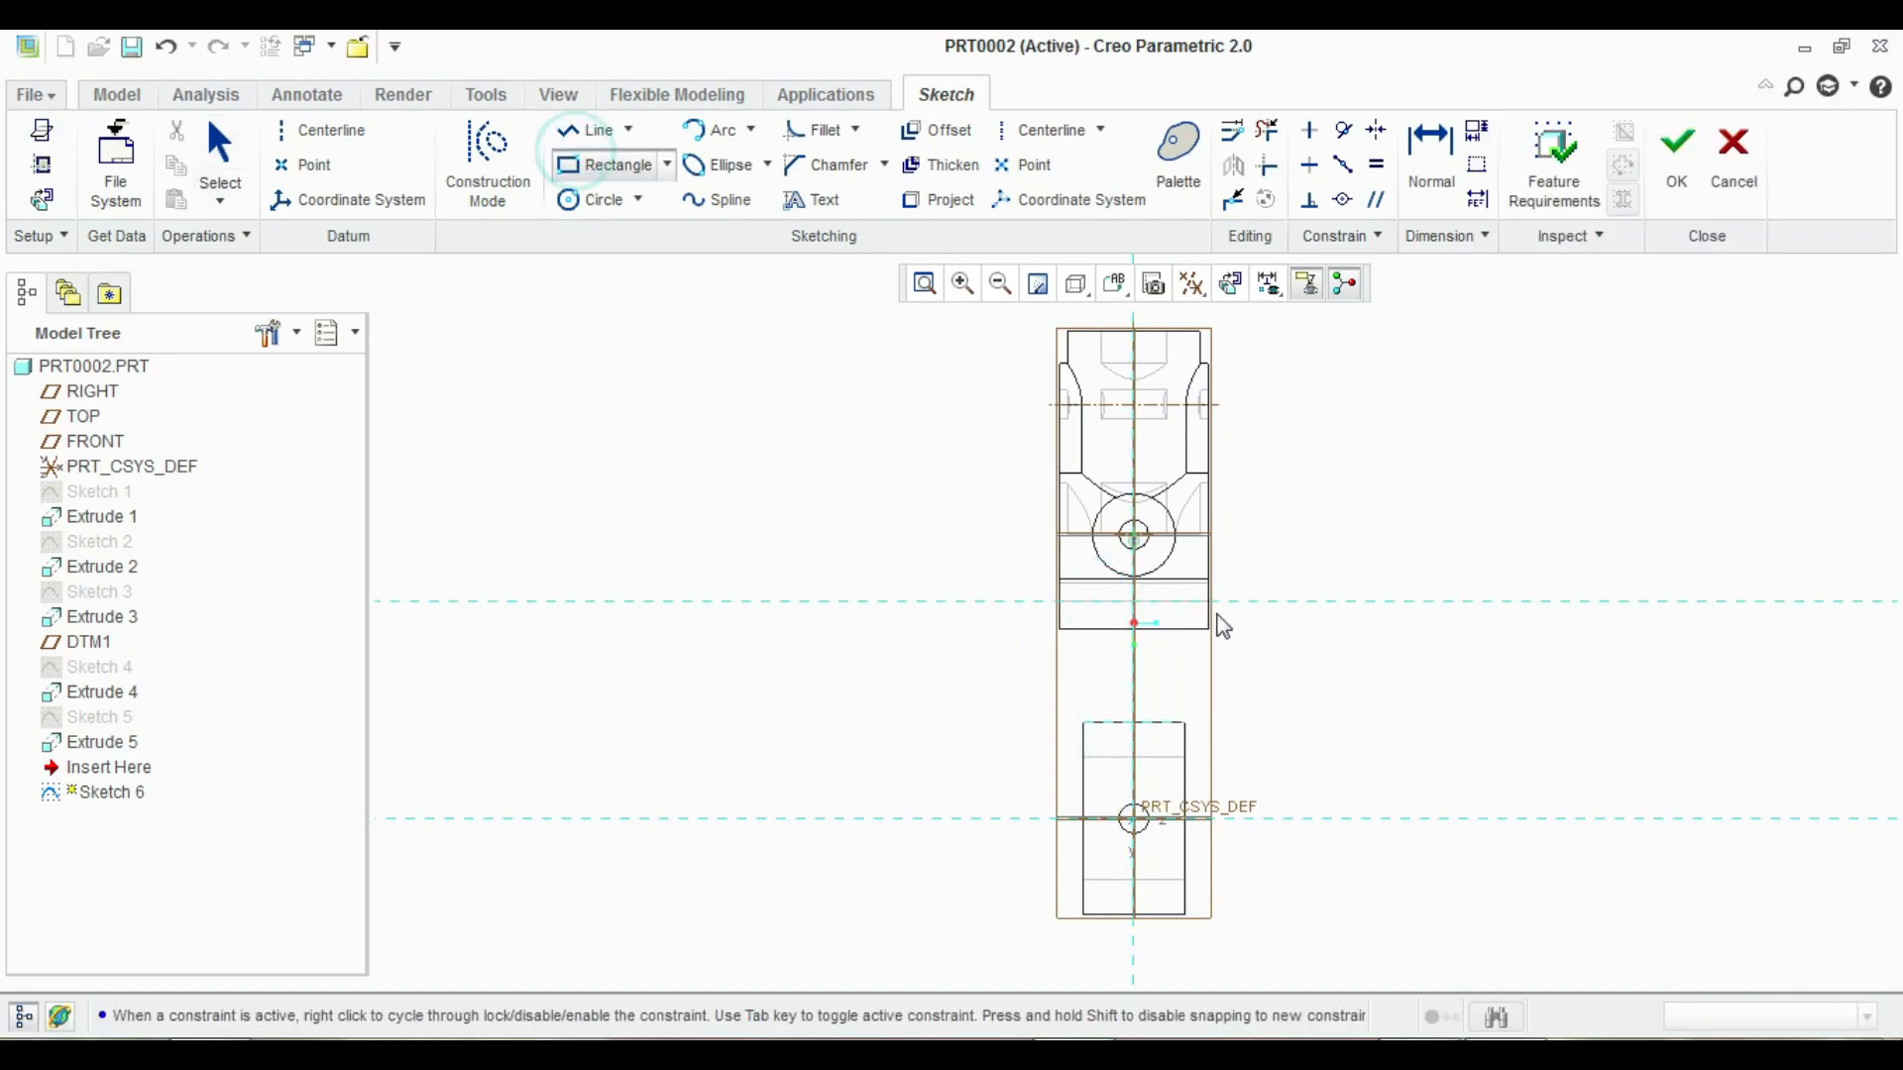
left_click(1100, 605)
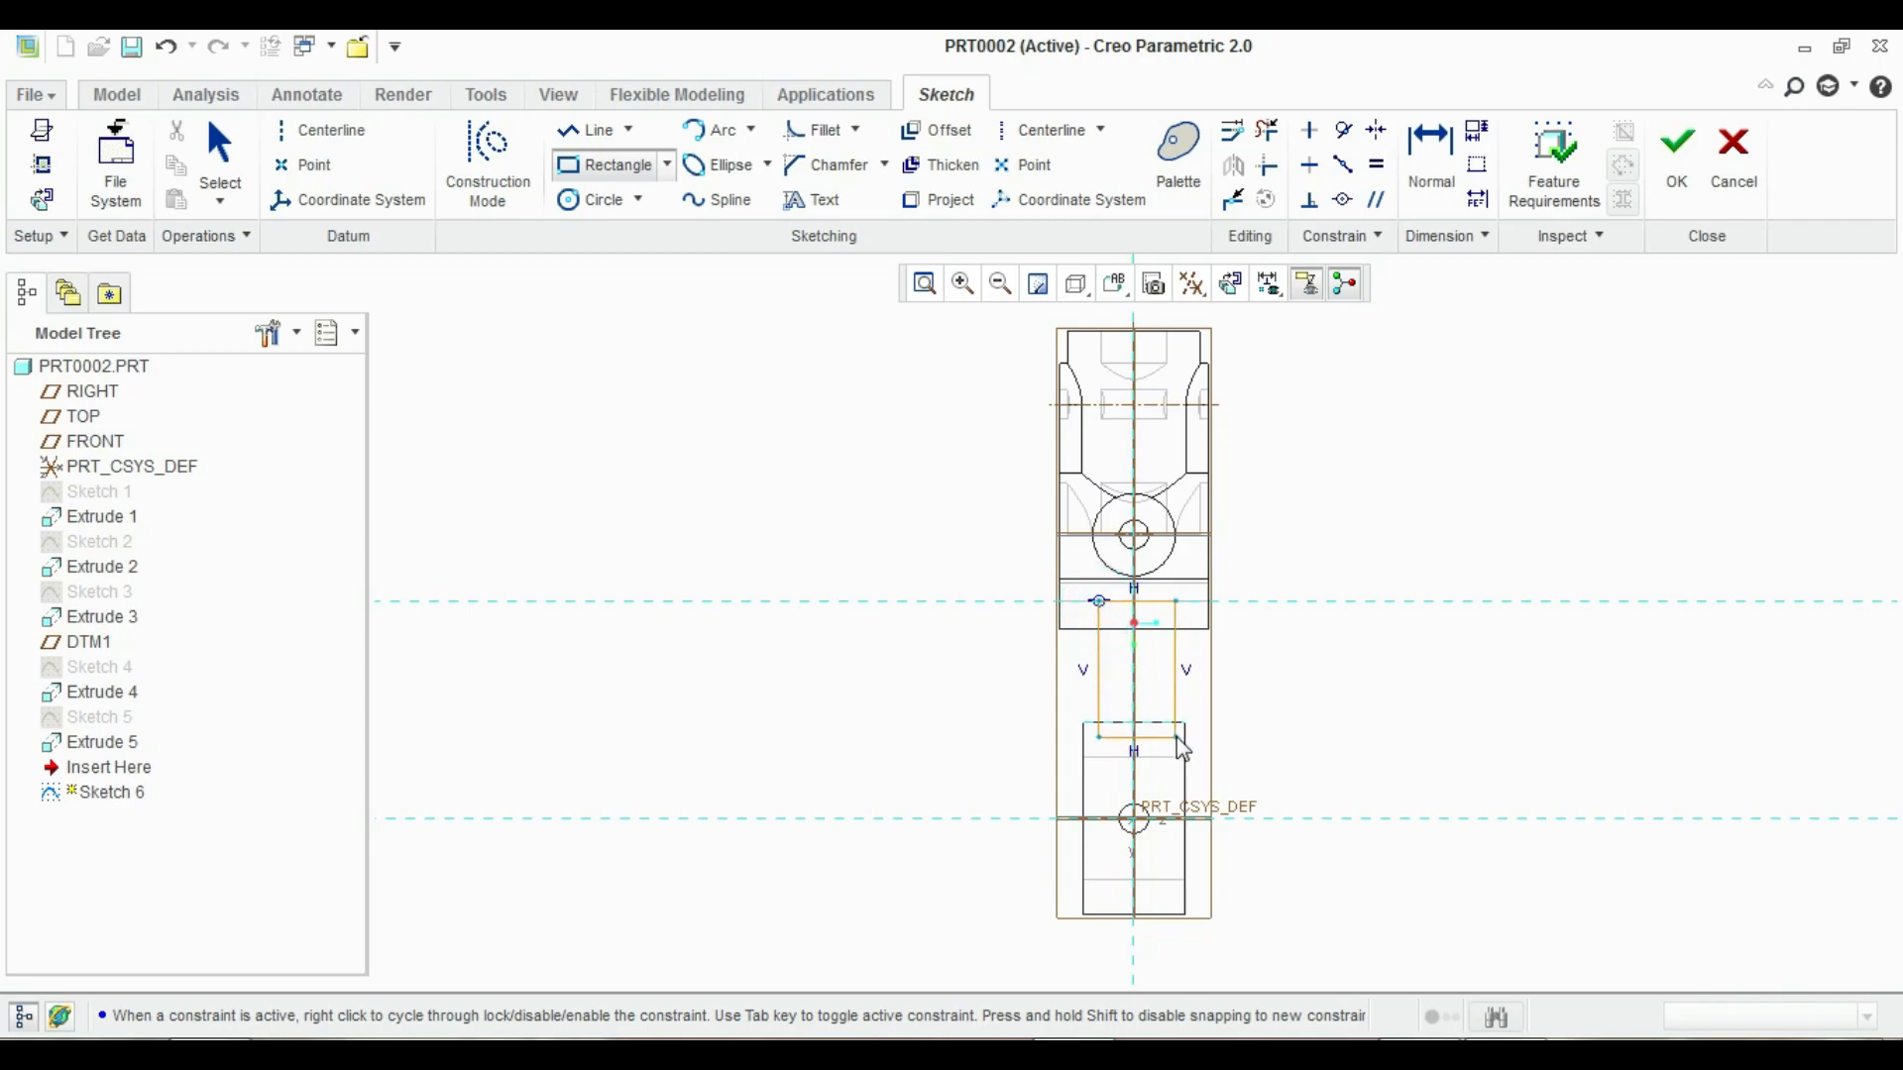
left_click(1173, 745)
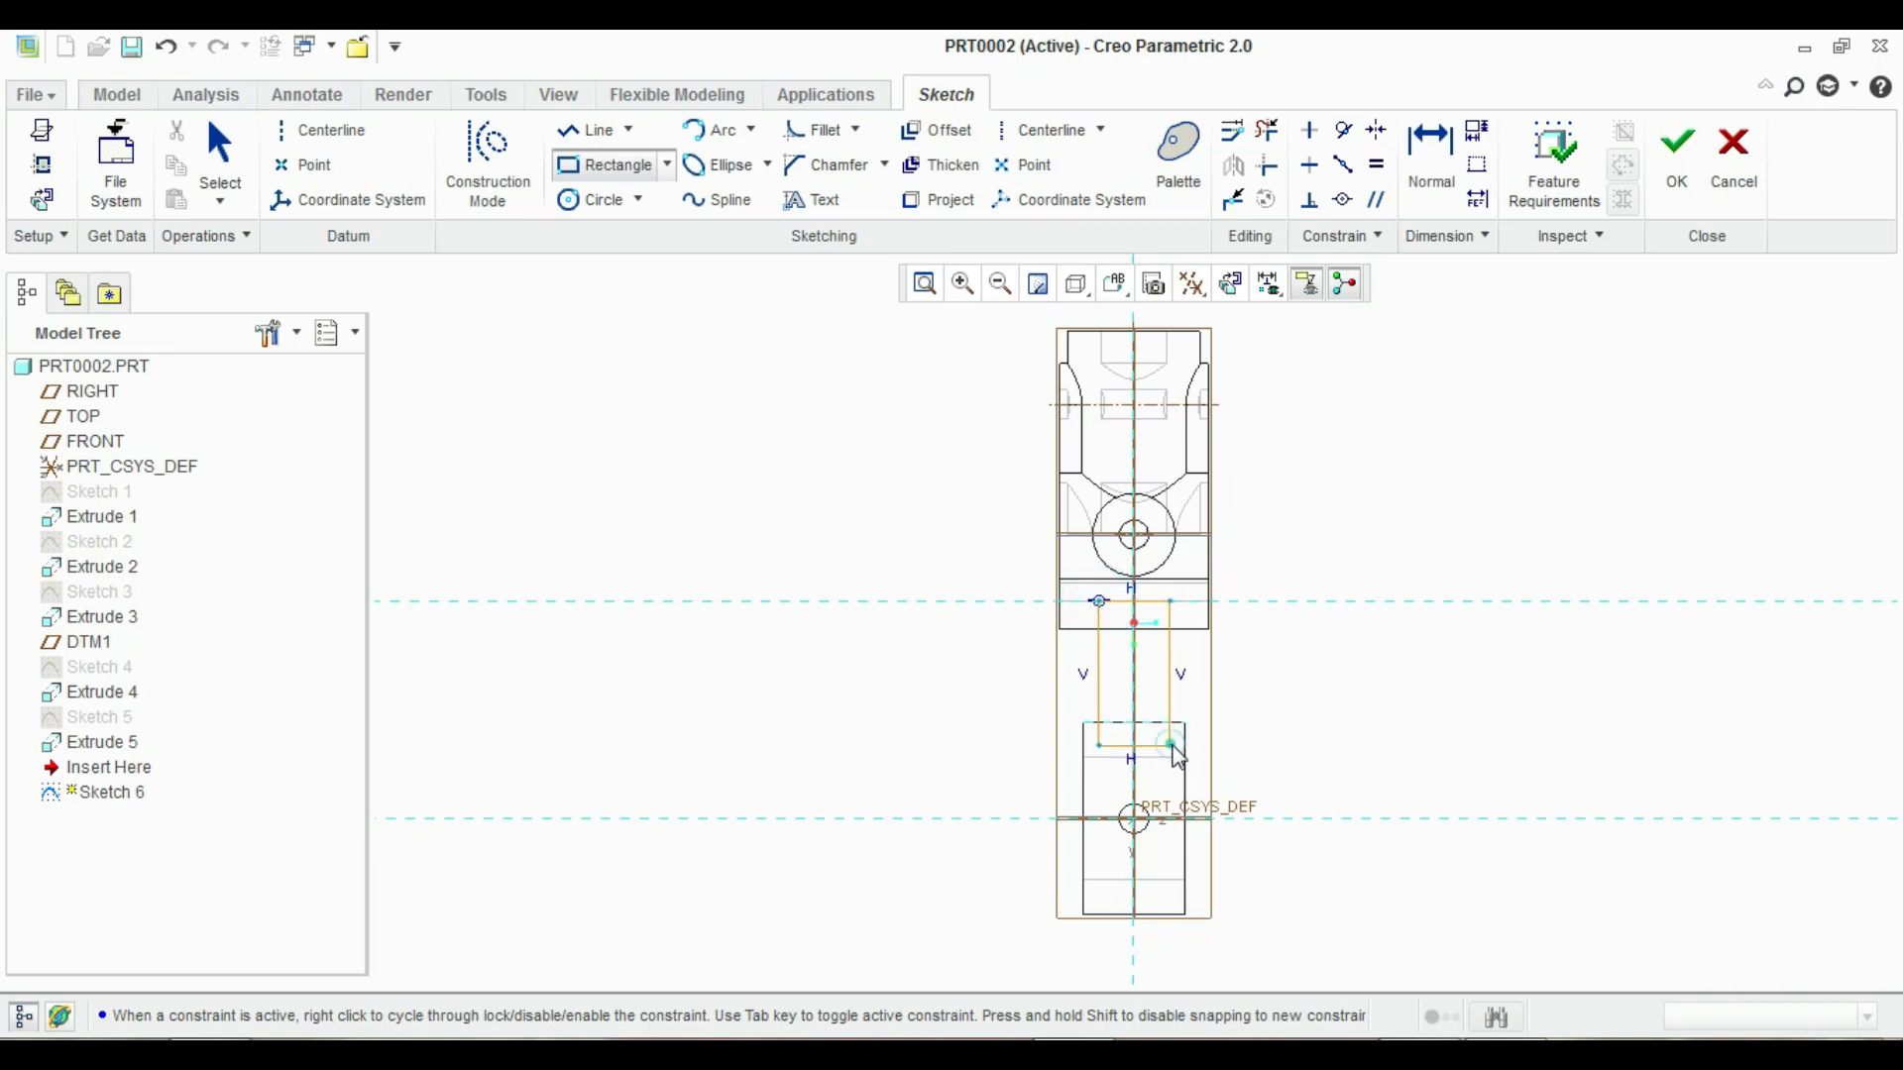
middle_click(1281, 680)
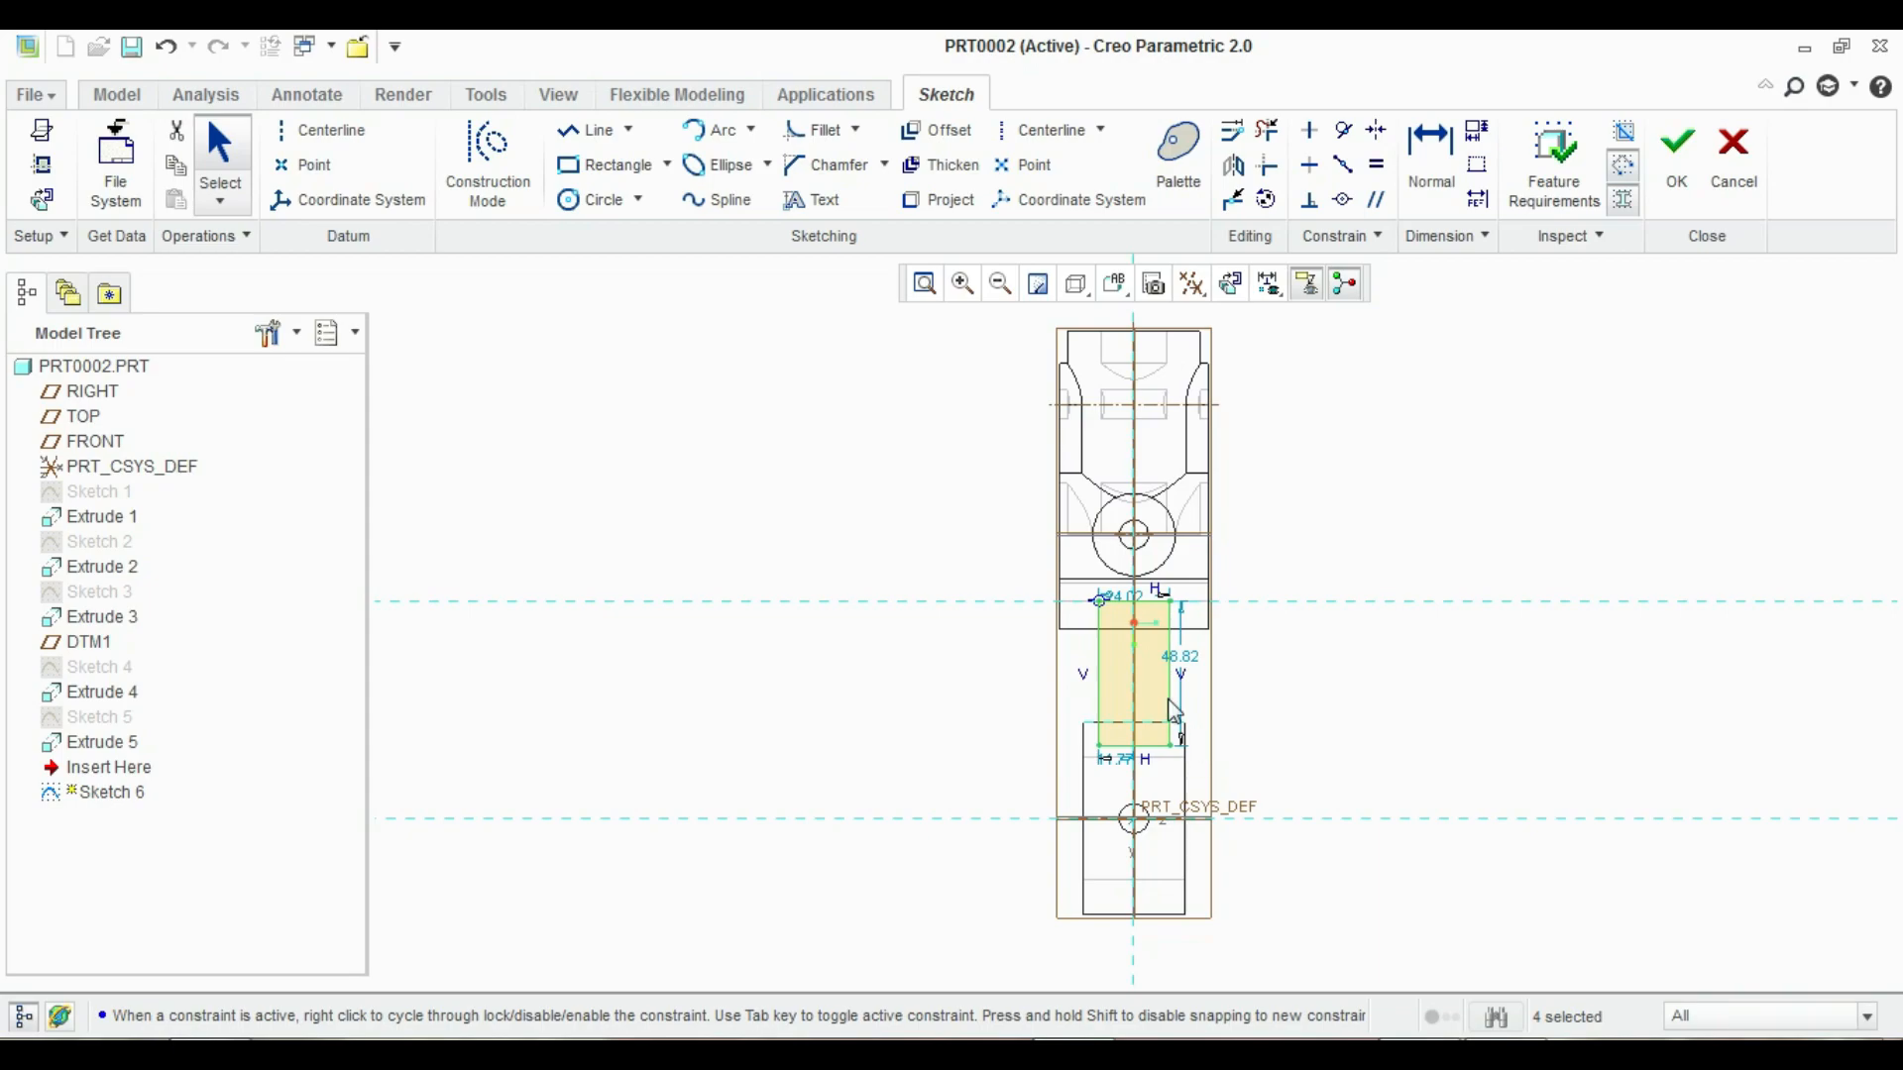
Add a vertical datum centerline through the rectangle along the part's middle axis
left_click(297, 130)
left_click(1137, 681)
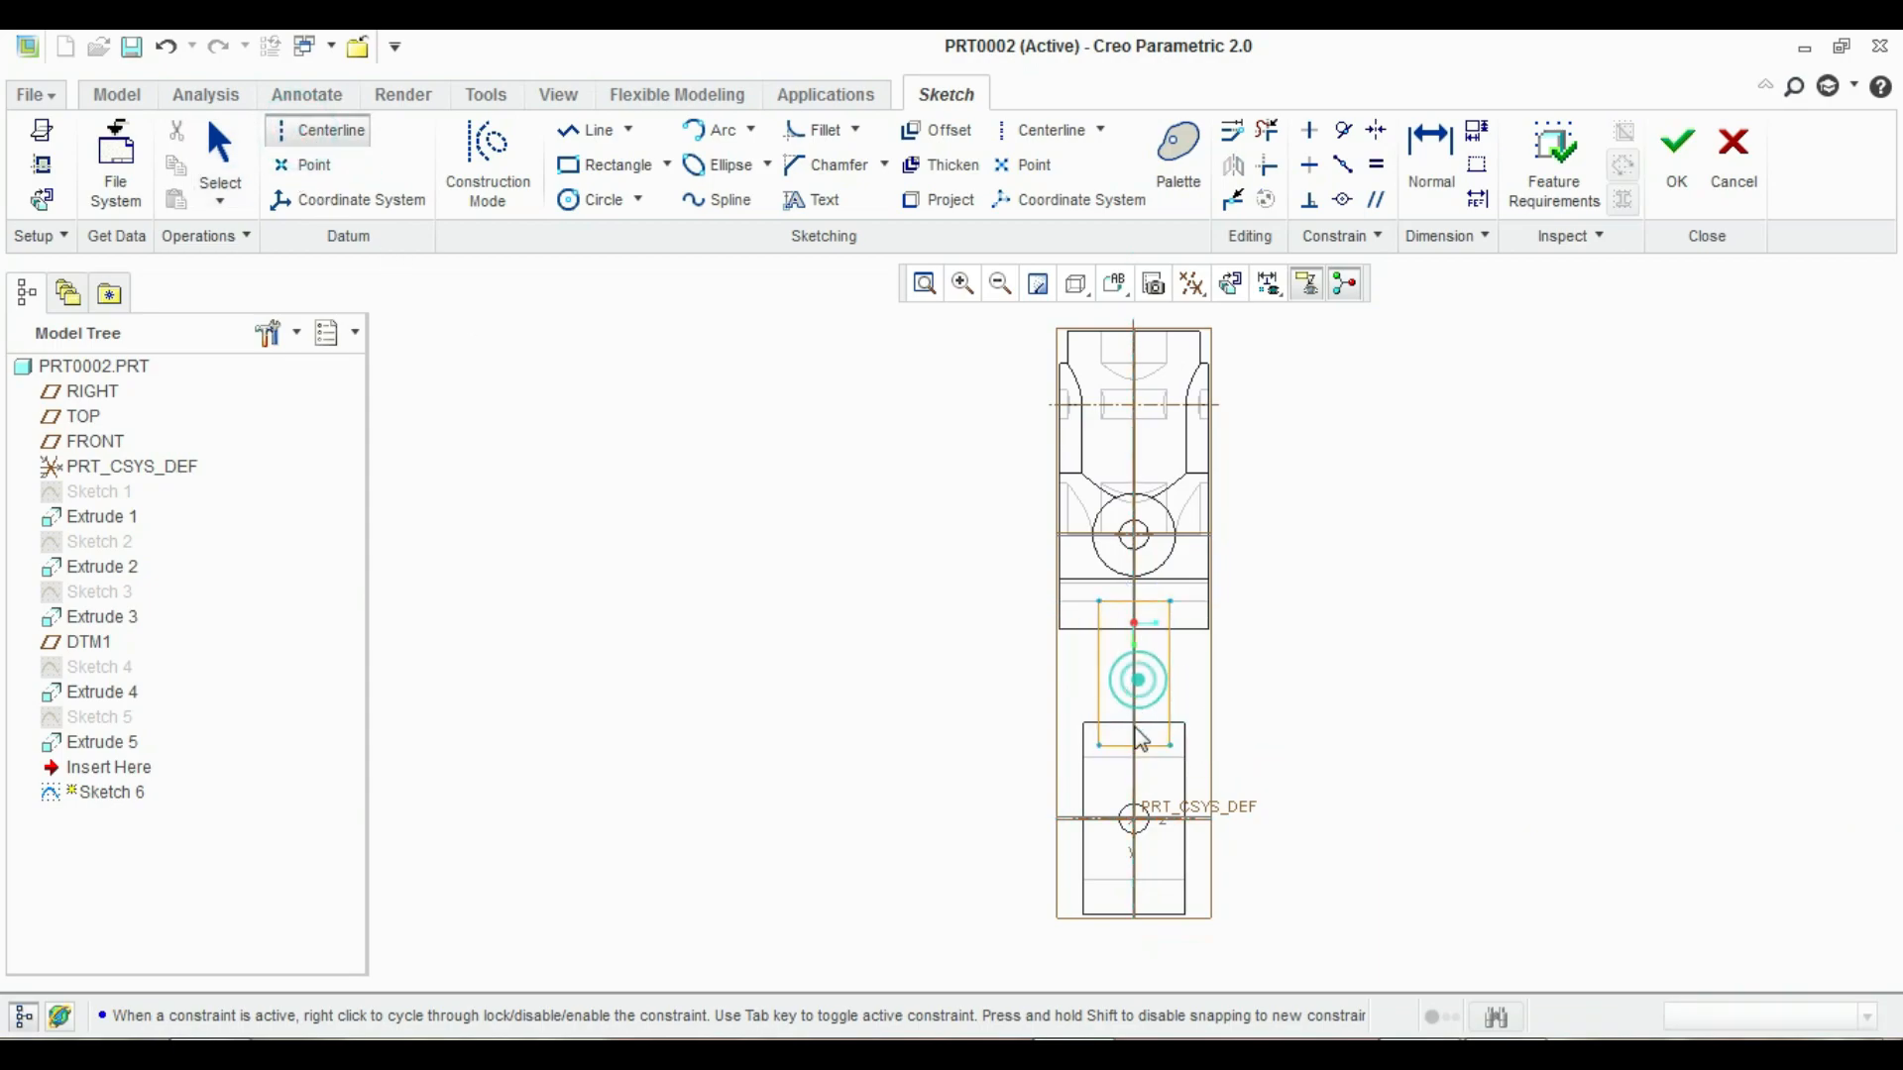
left_click(1137, 779)
middle_click(1249, 649)
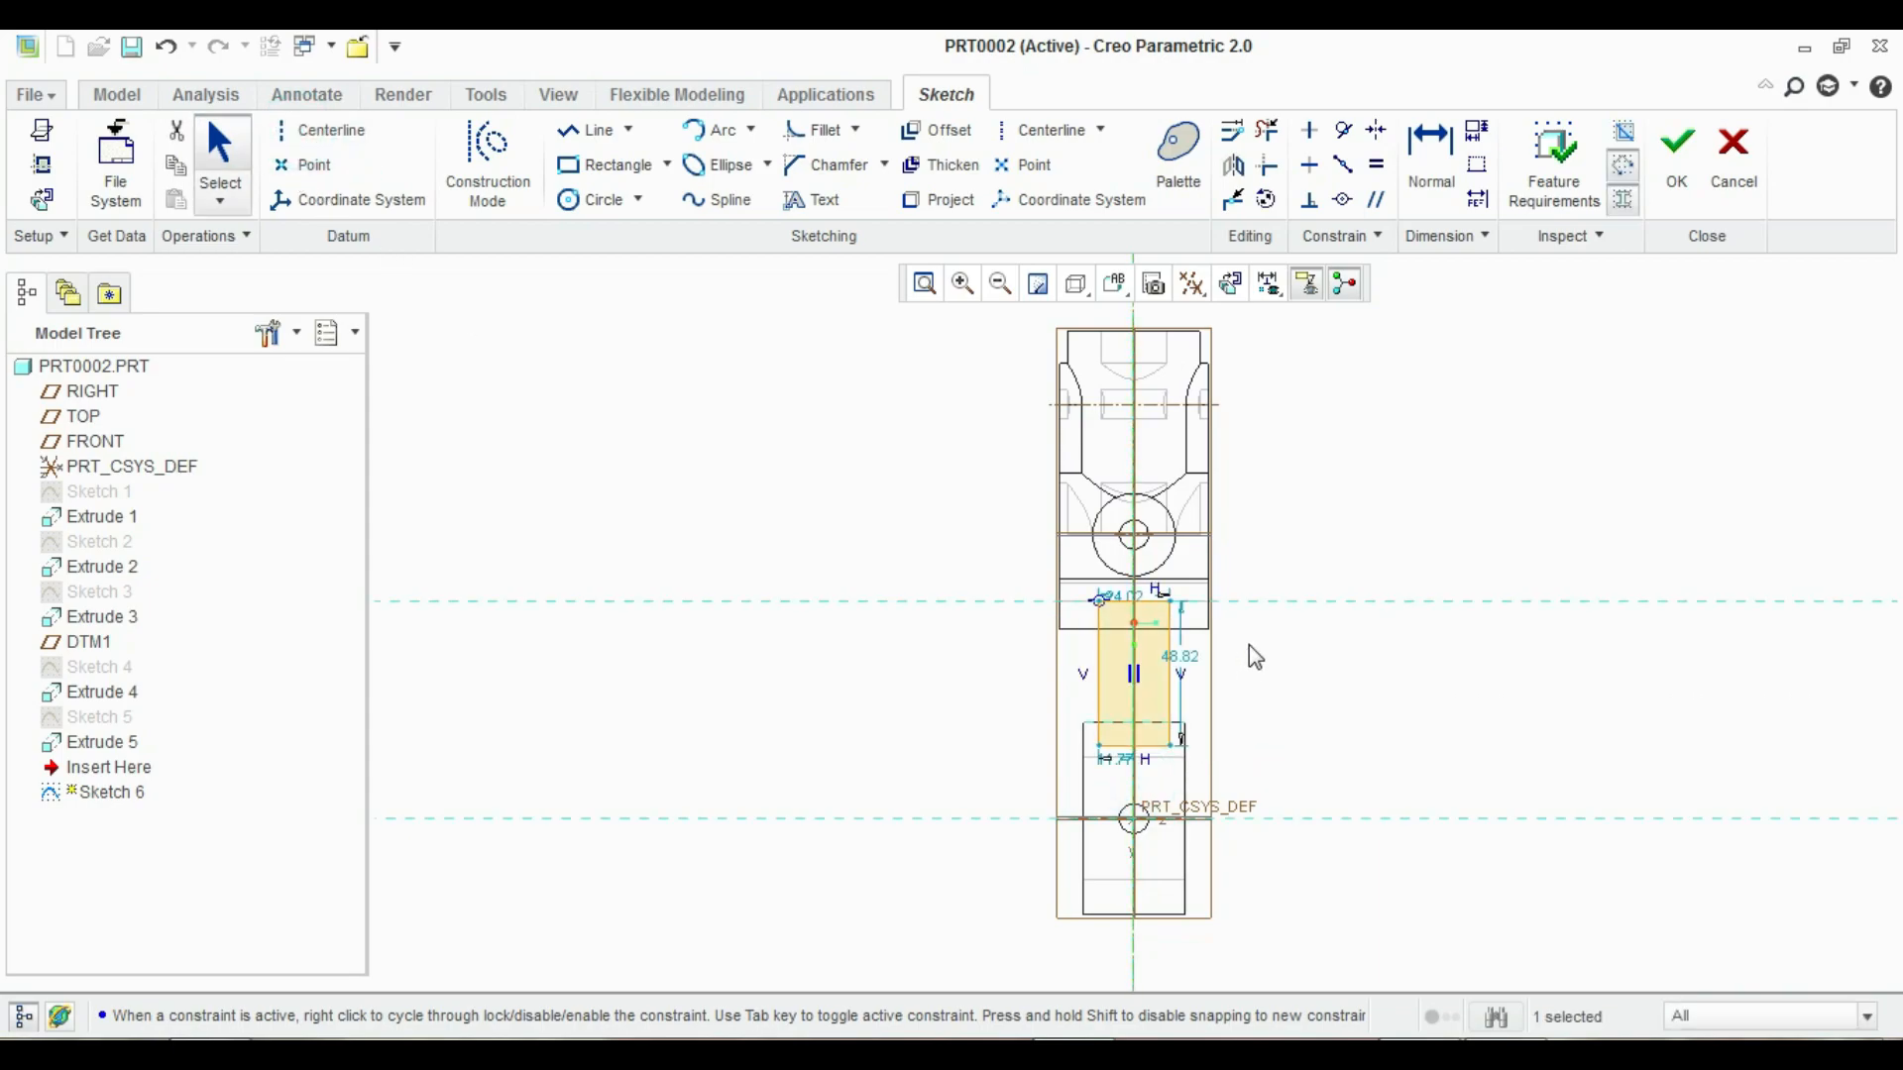
Make the rectangle's two upper corners symmetric about the vertical centerline
left_click(1170, 604)
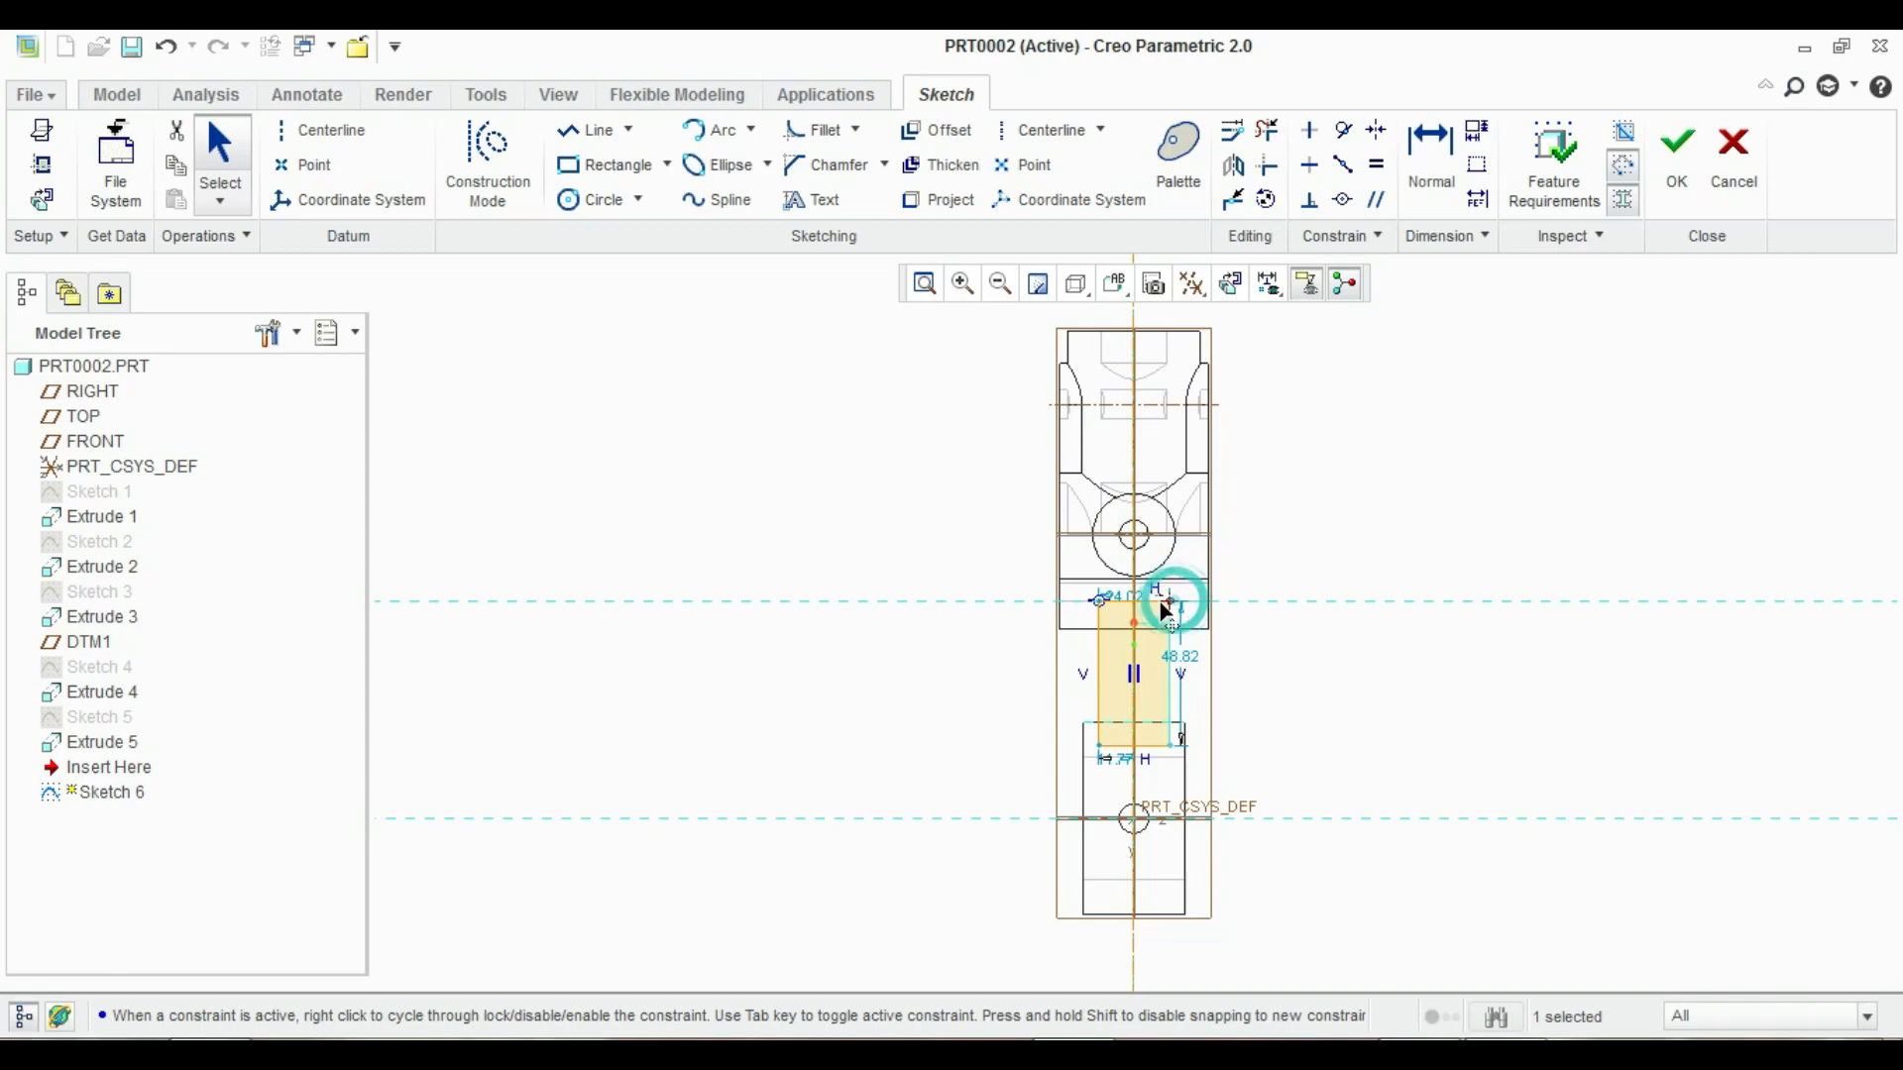
left_click(1098, 600, "ctrl")
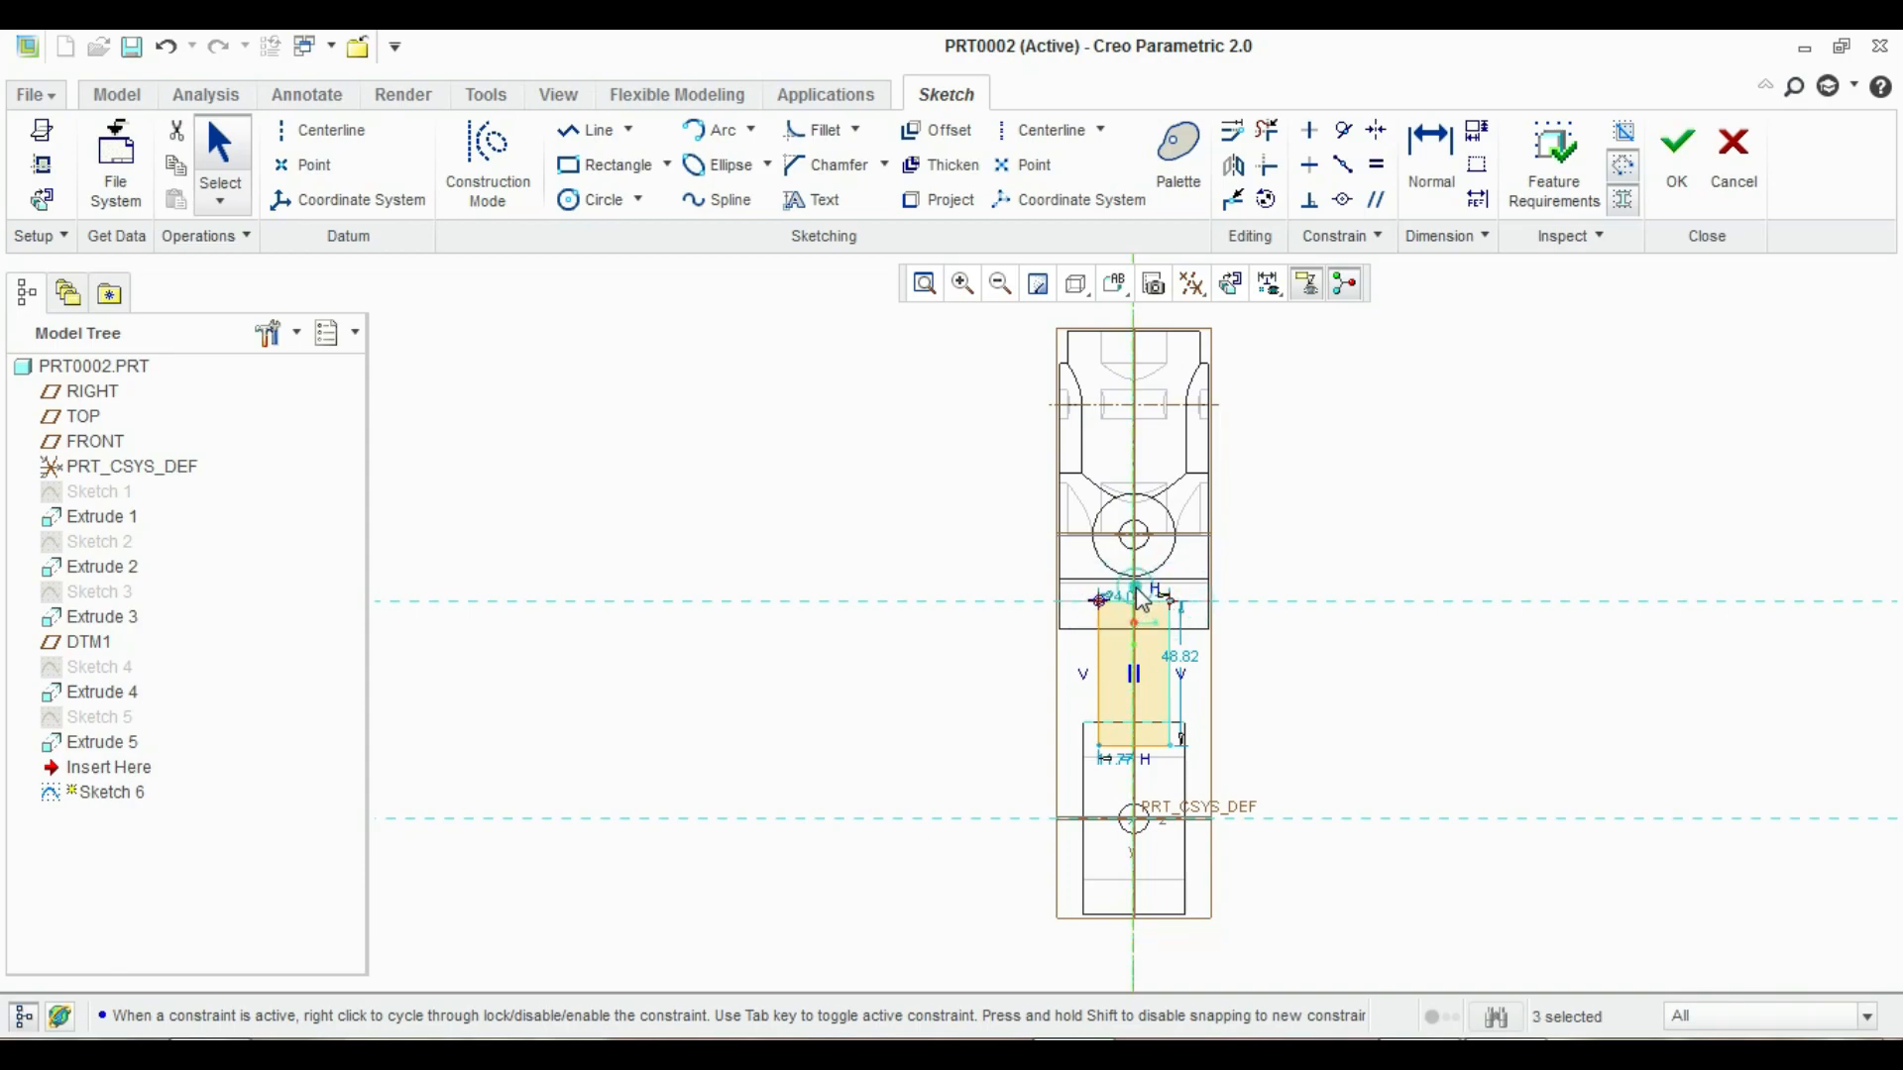
left_click(1376, 129)
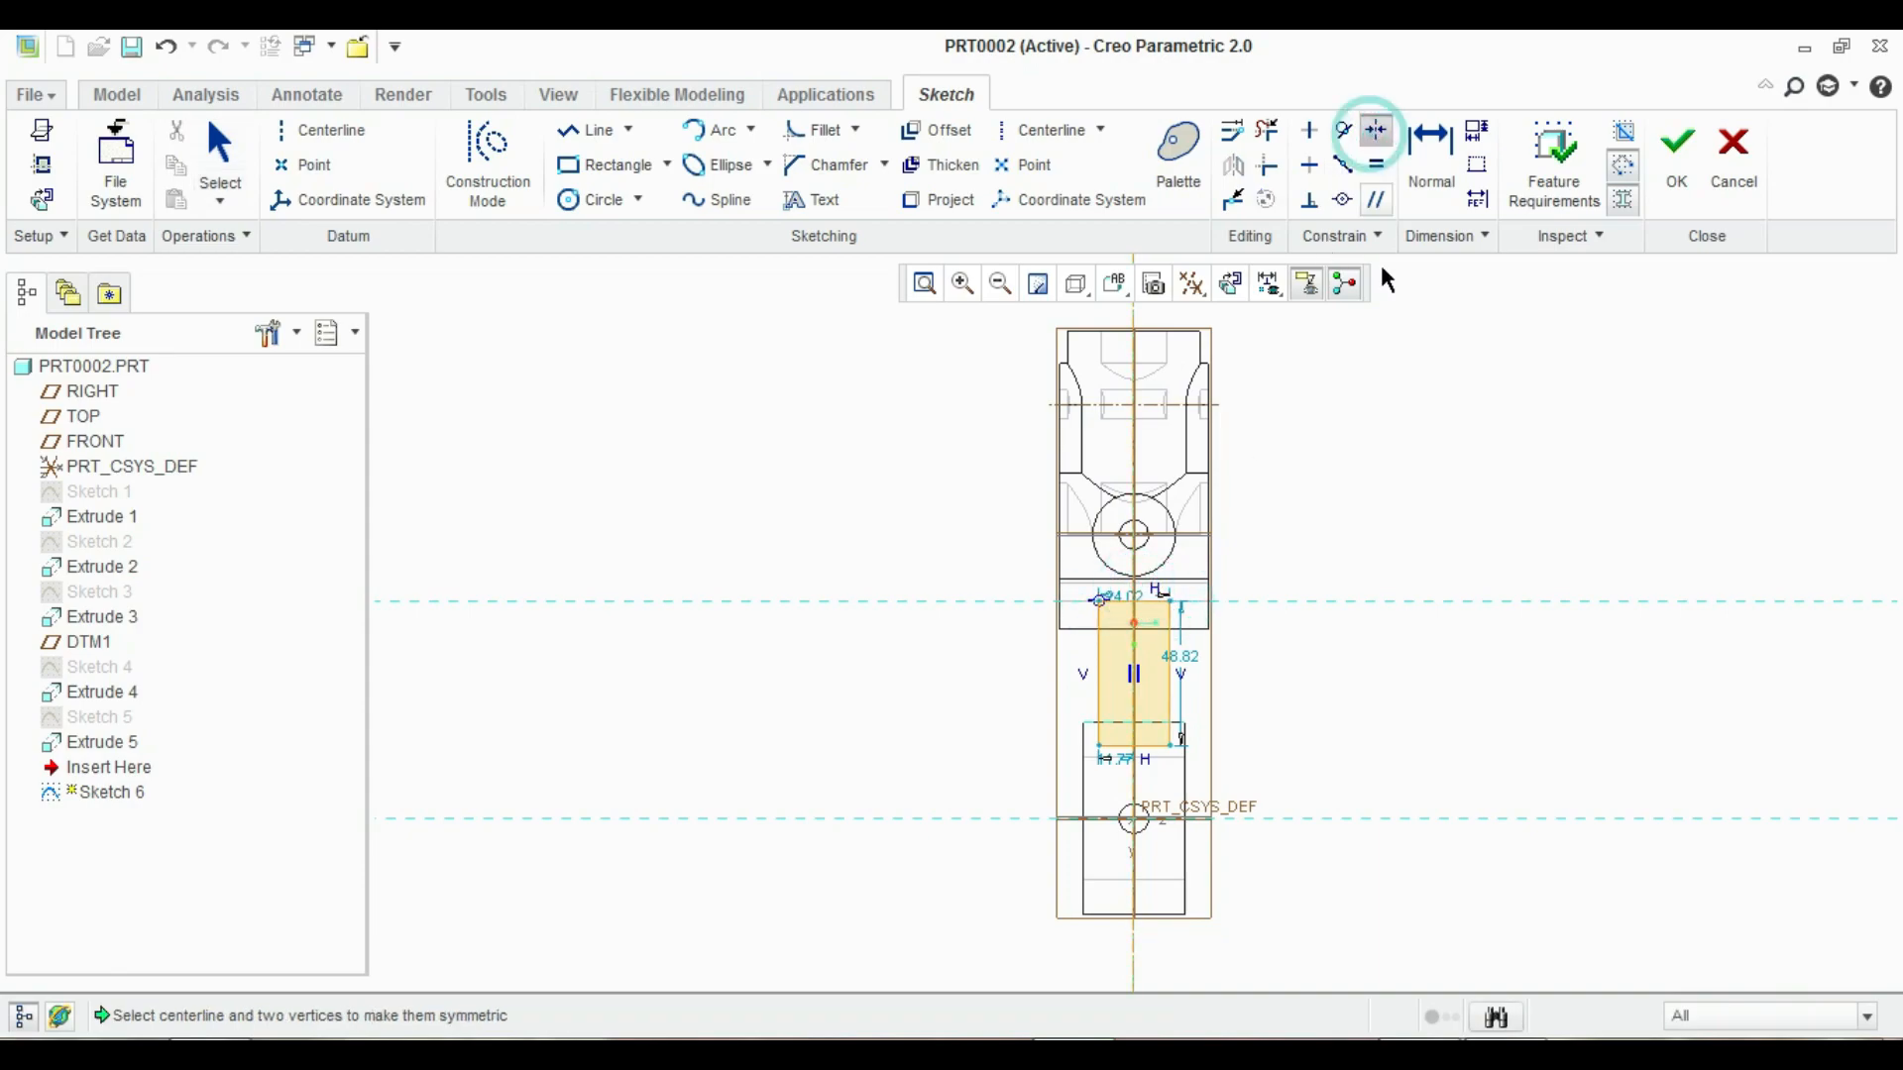
left_click(1169, 603)
left_click(1099, 600)
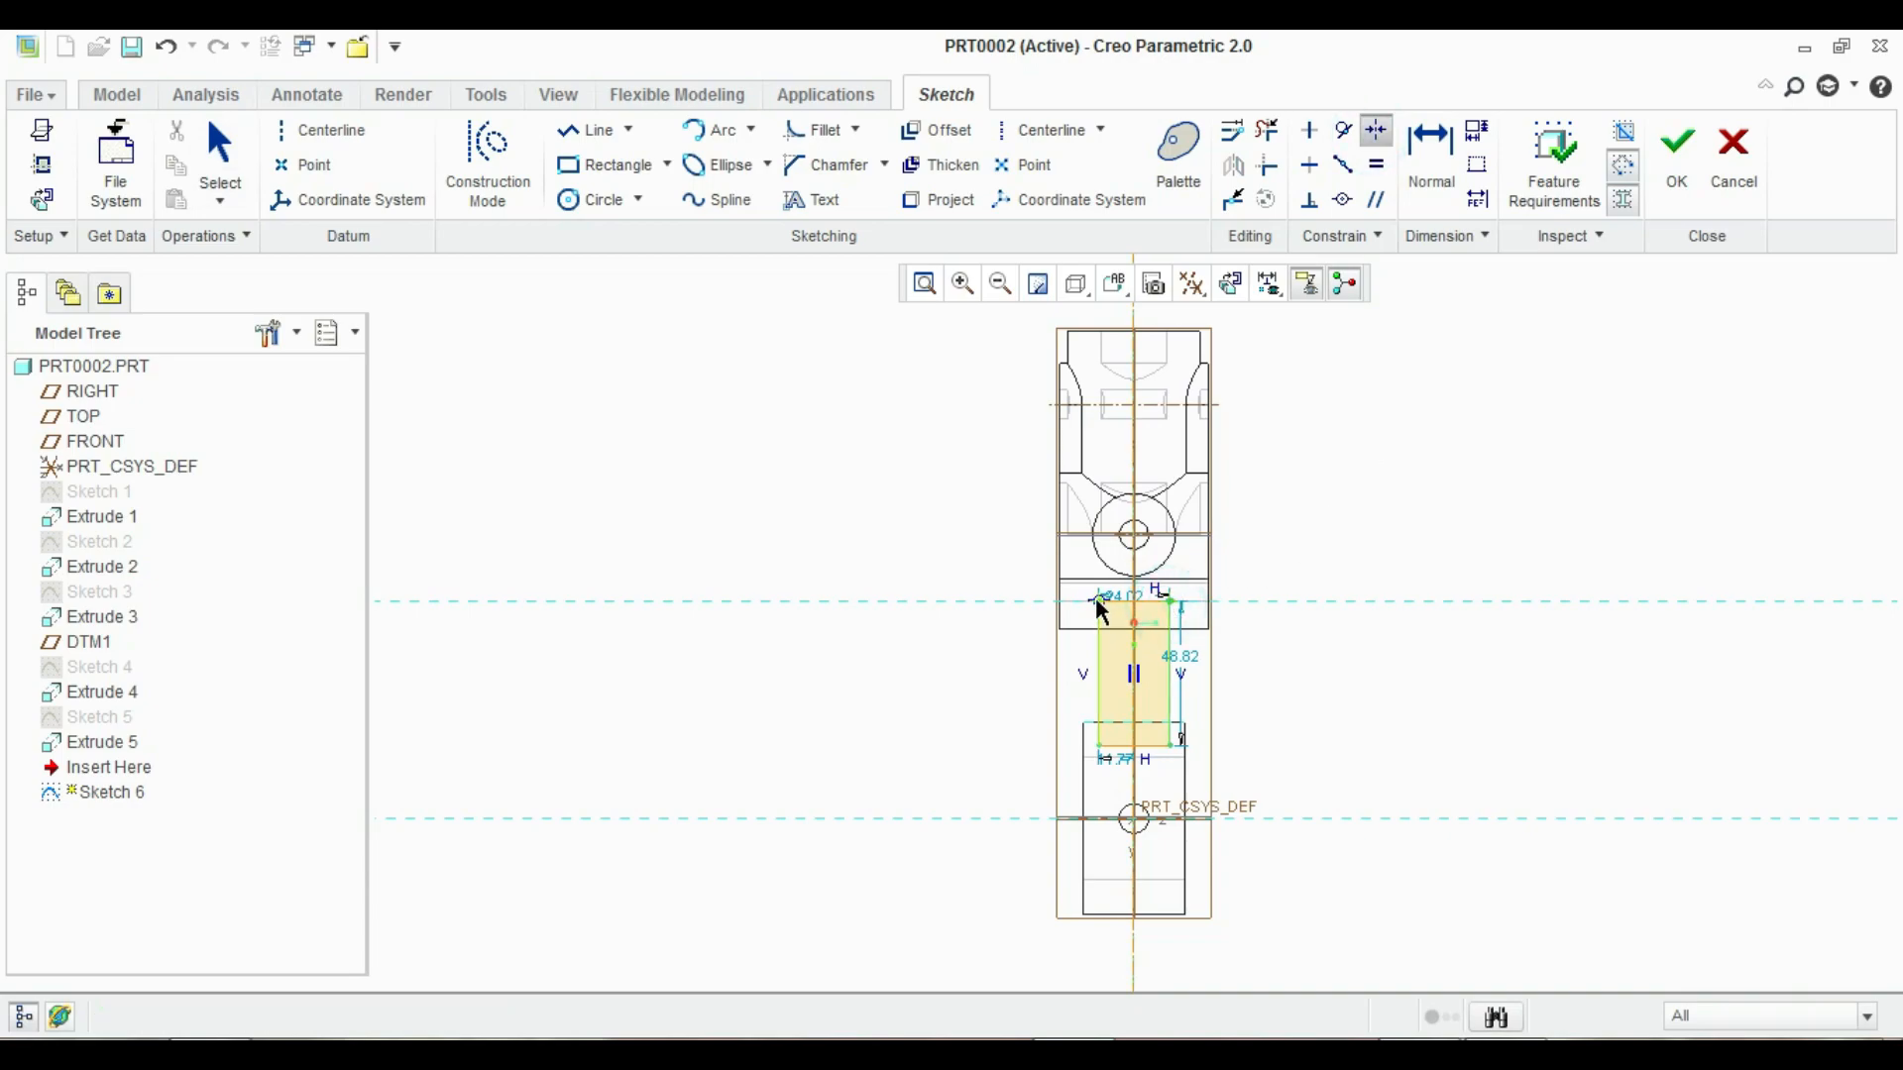
left_click(1137, 583)
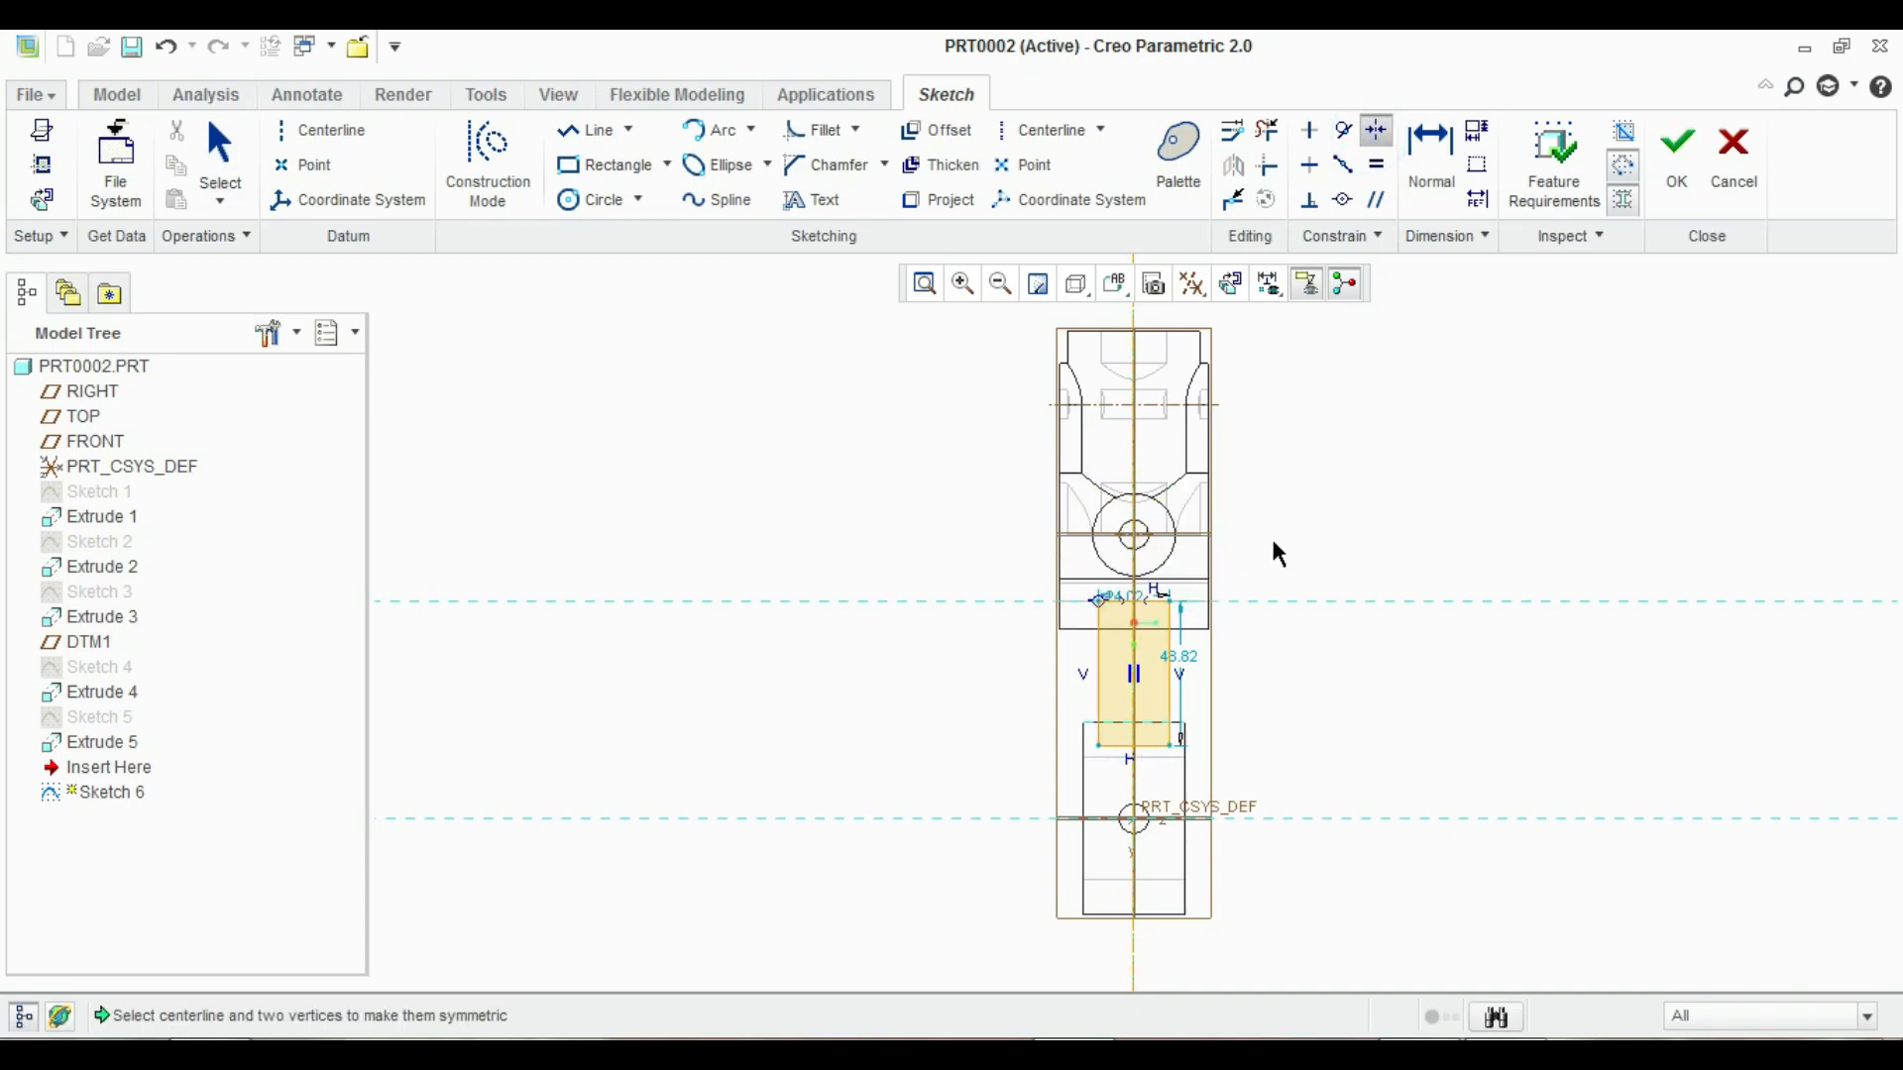
middle_click(1367, 531)
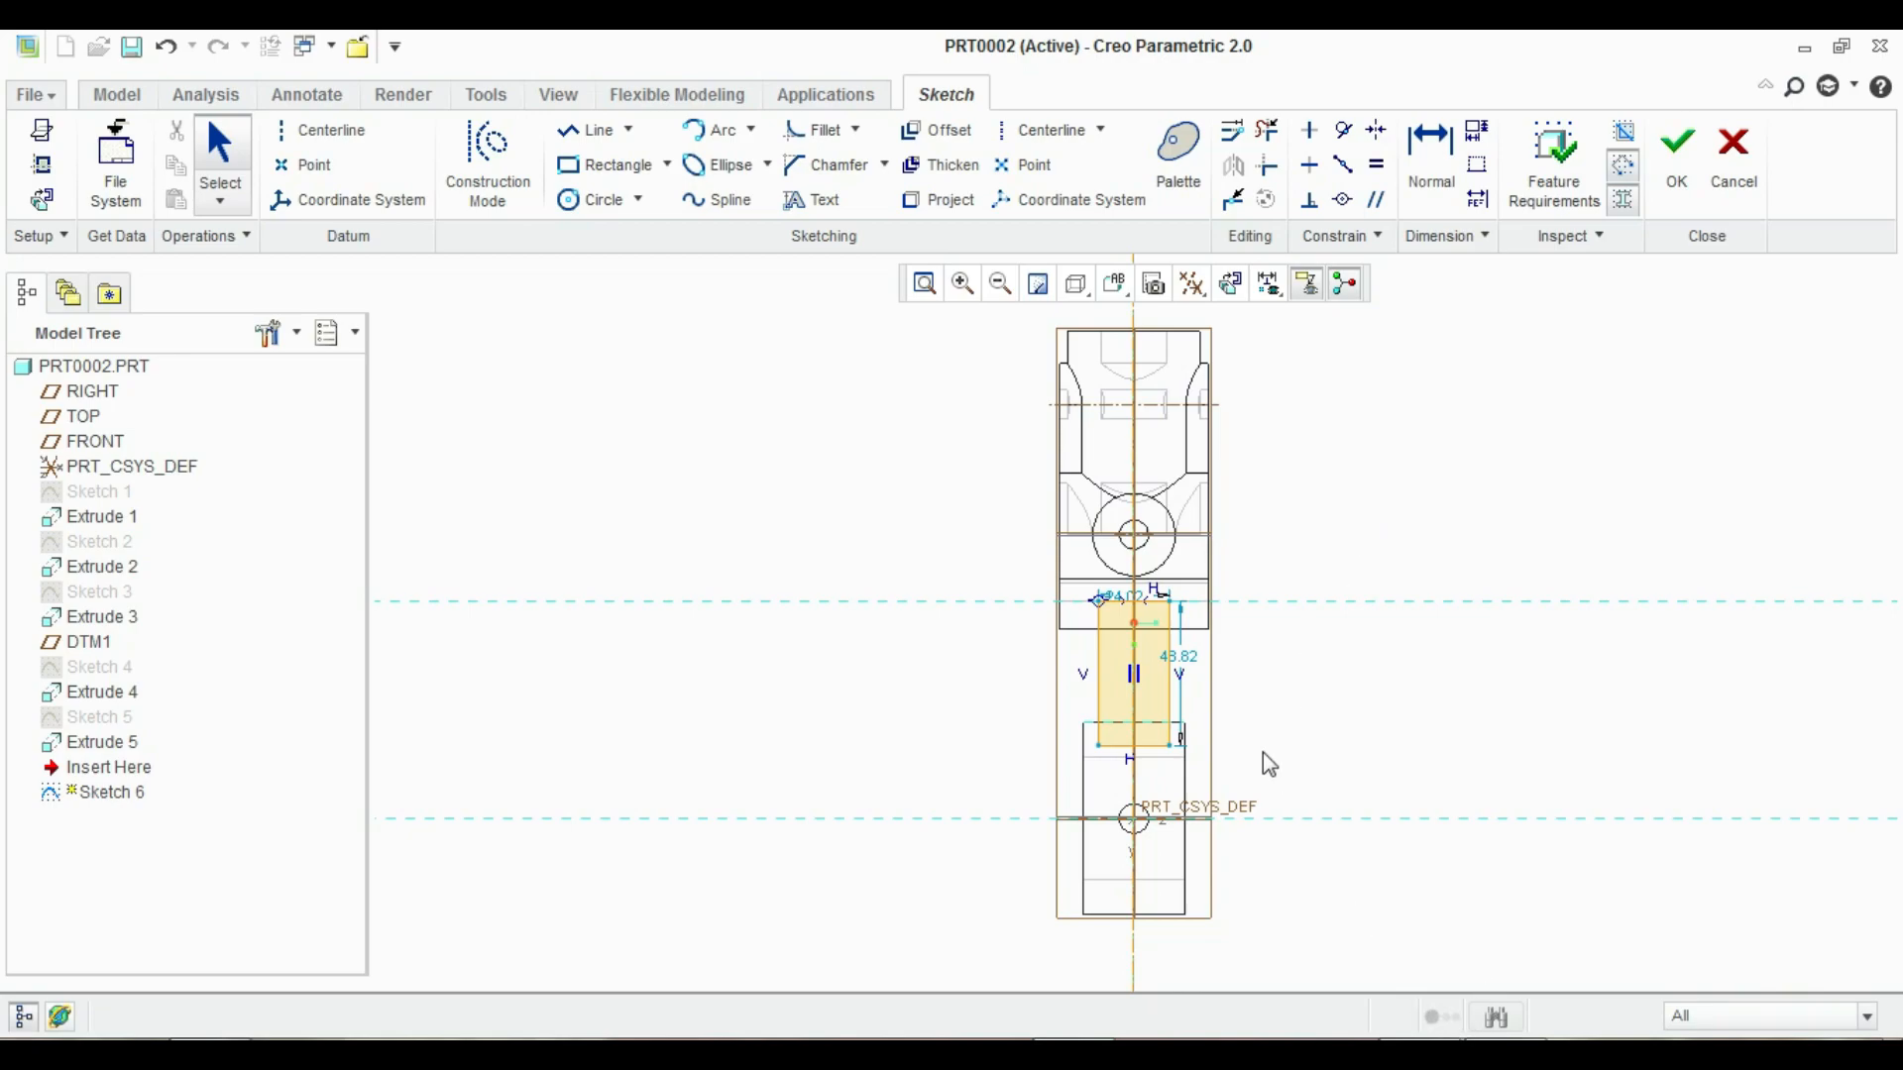
Move the web rectangle's height dimension clear of the part and set the height to 50
left_click_drag(1192, 659, 1333, 664)
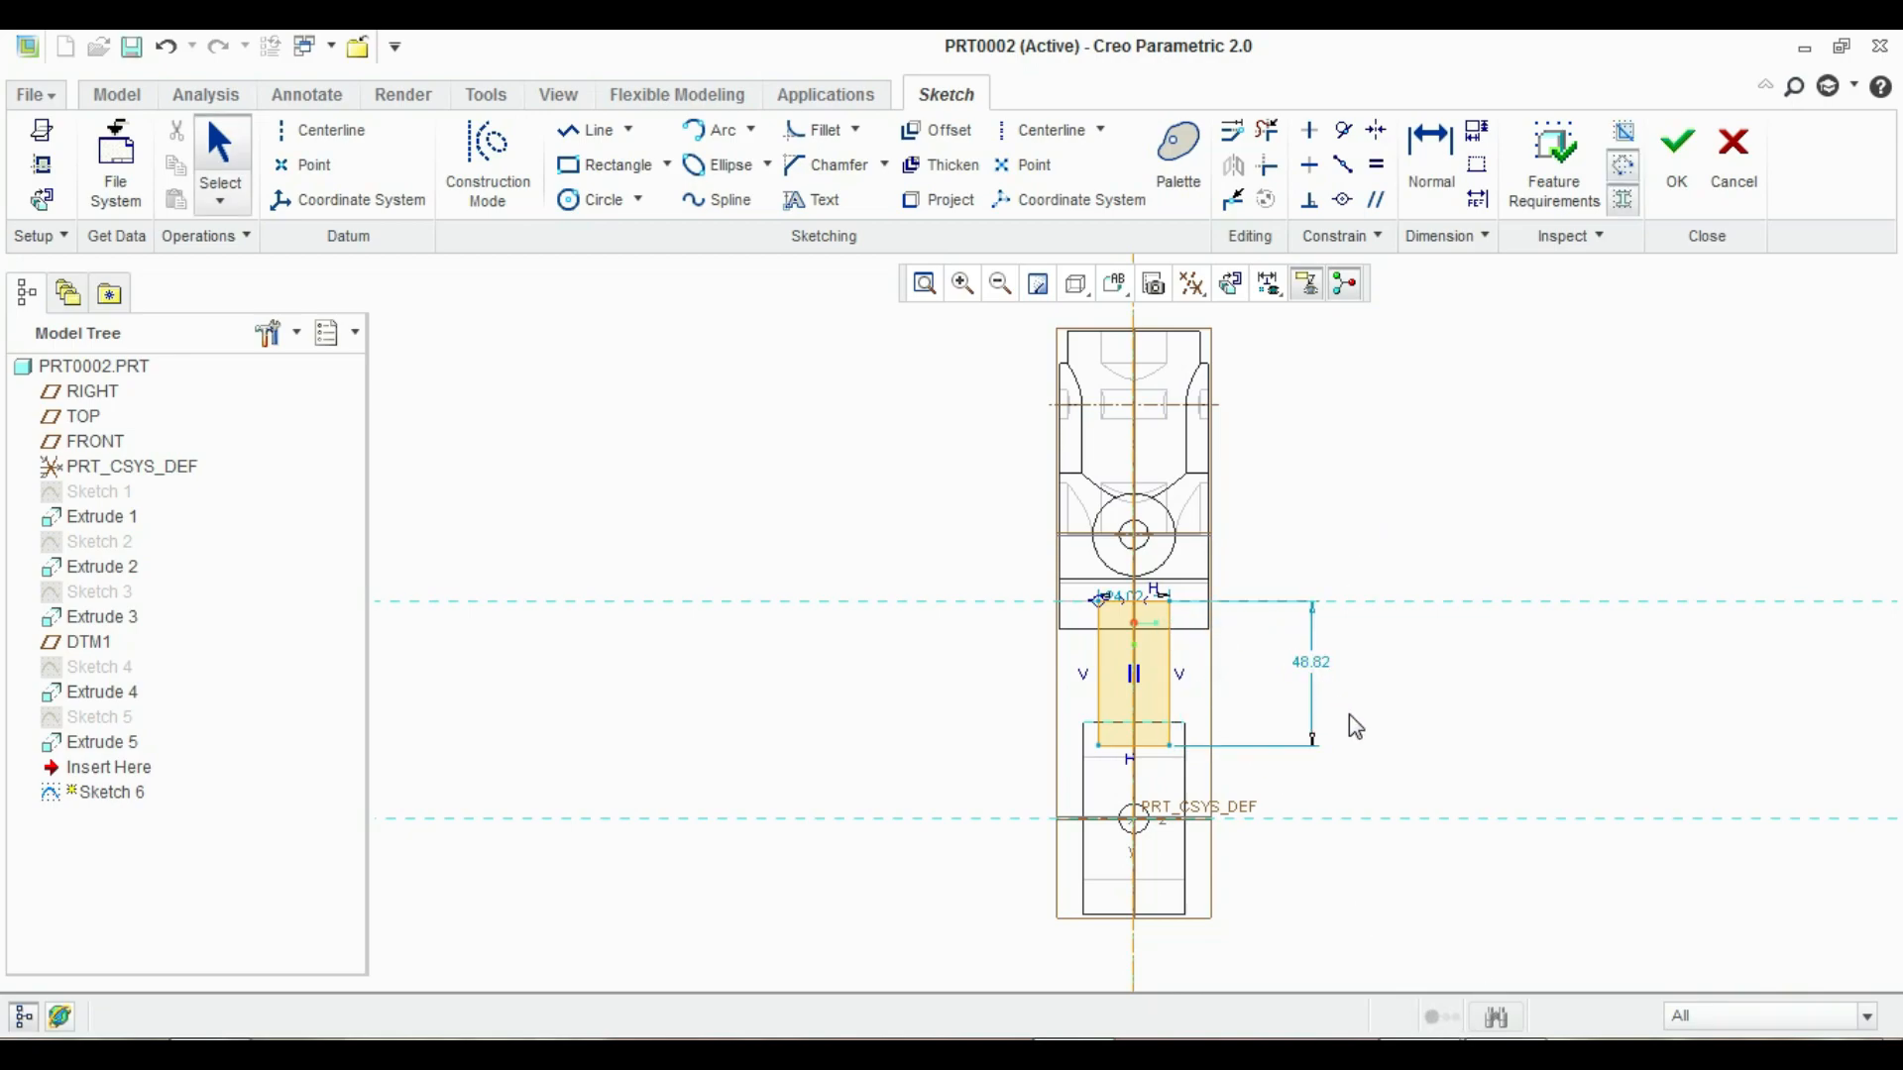
left_click(1325, 674)
double_click(1323, 671)
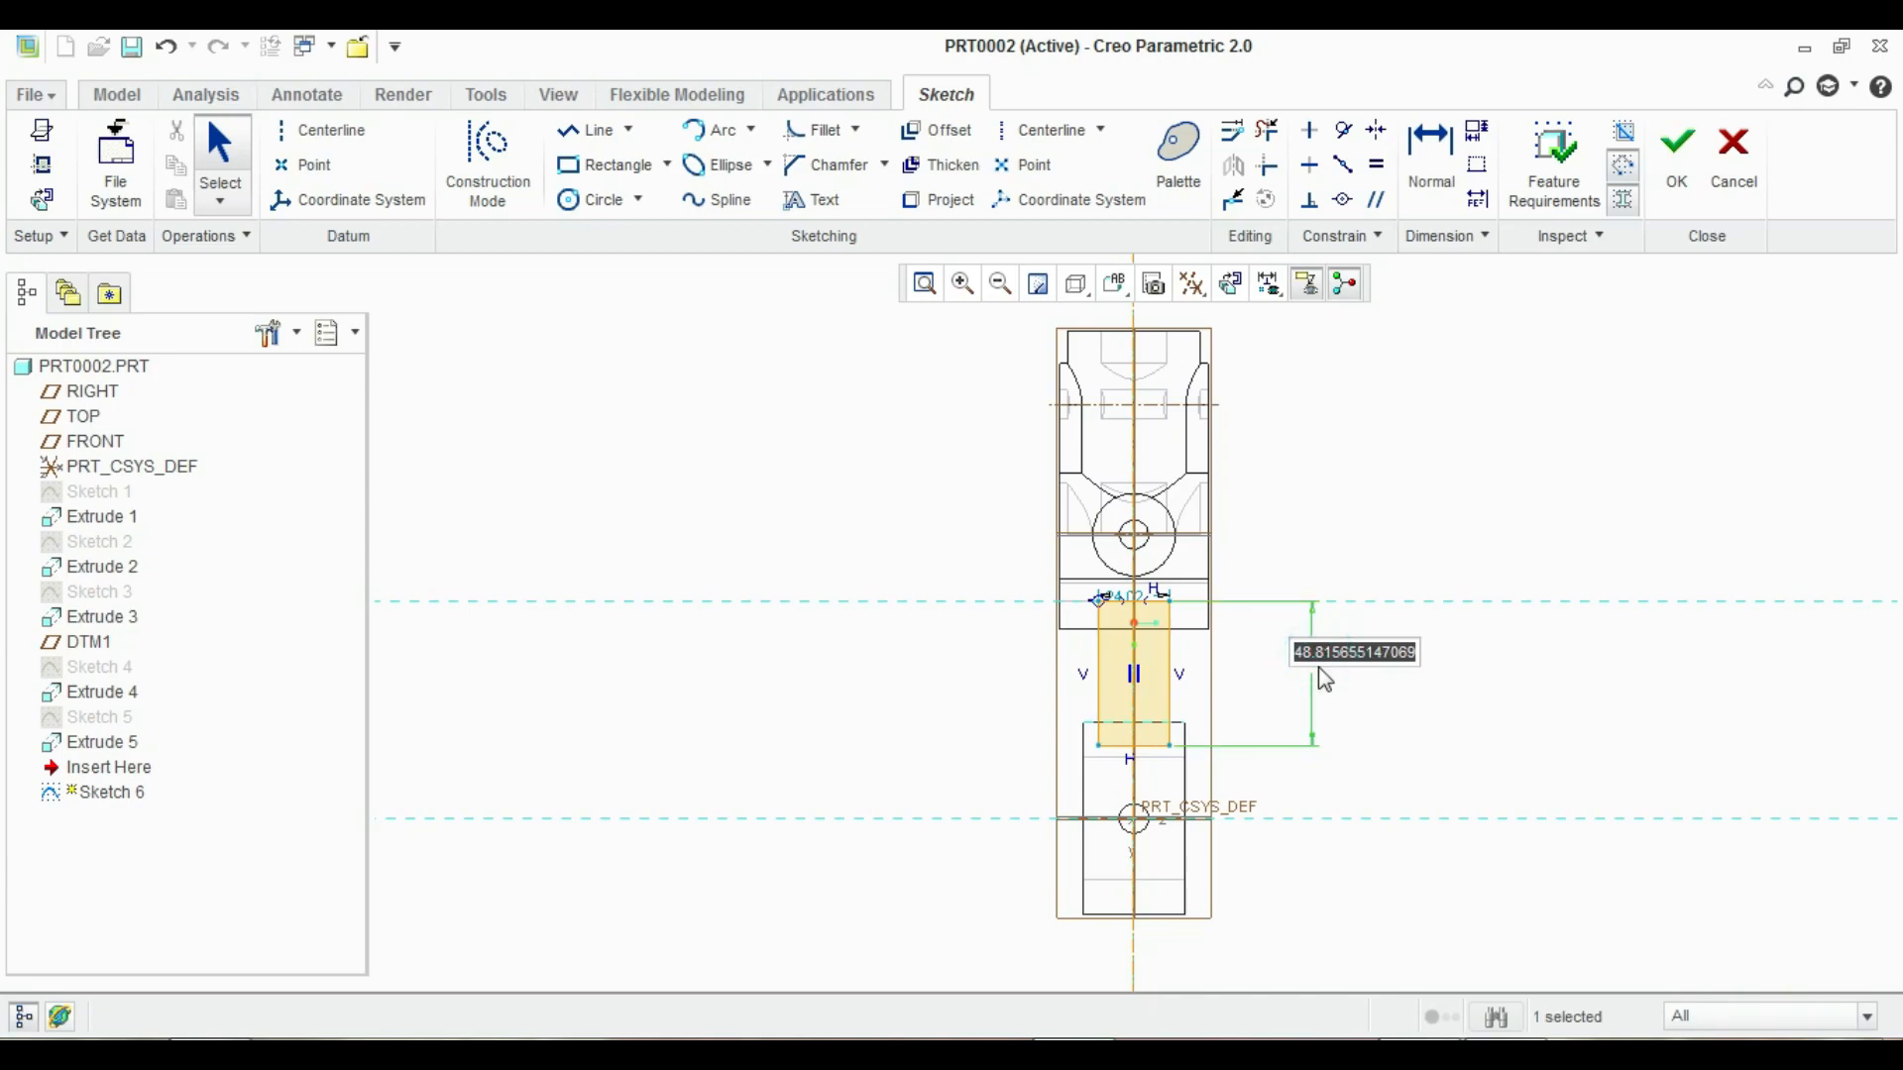
type("50")
key("Return")
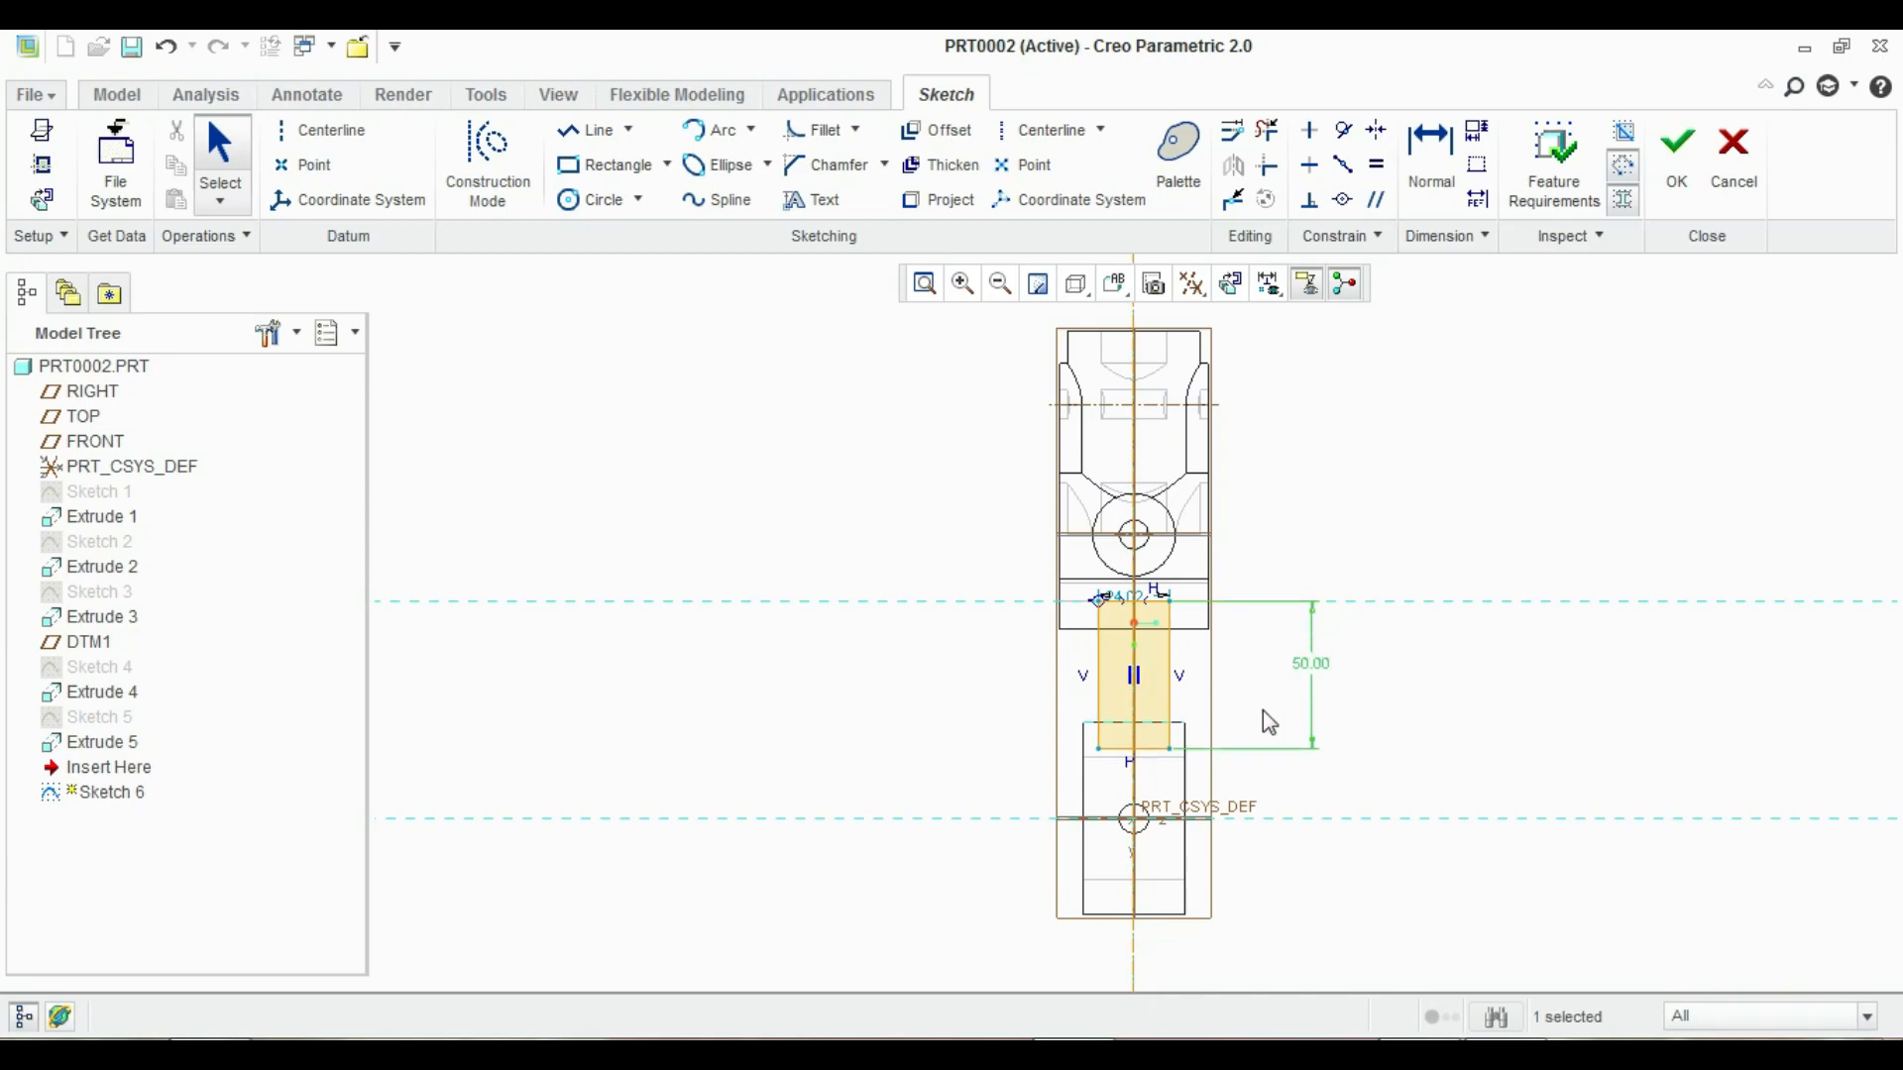
left_click(1377, 522)
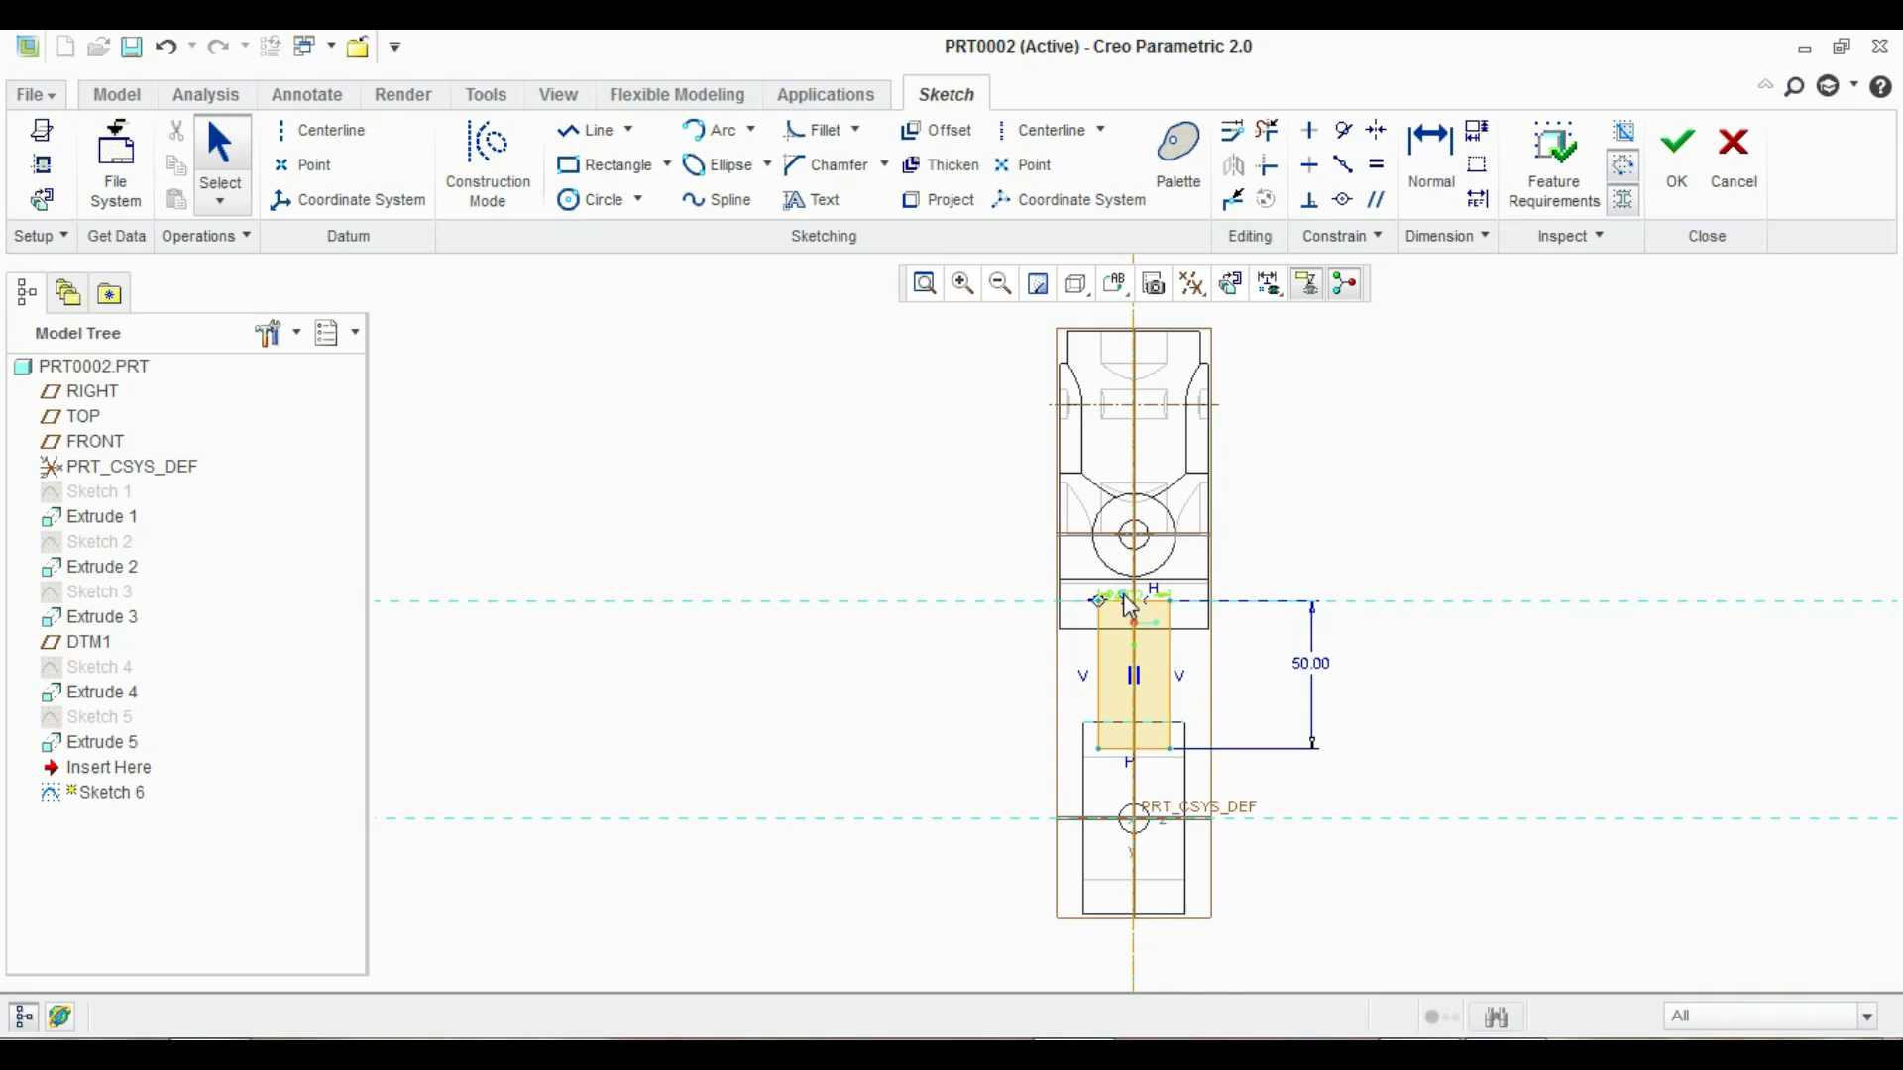
Set the web rectangle's width to 24 and finish the sketch
left_click(1132, 598)
double_click(1155, 593)
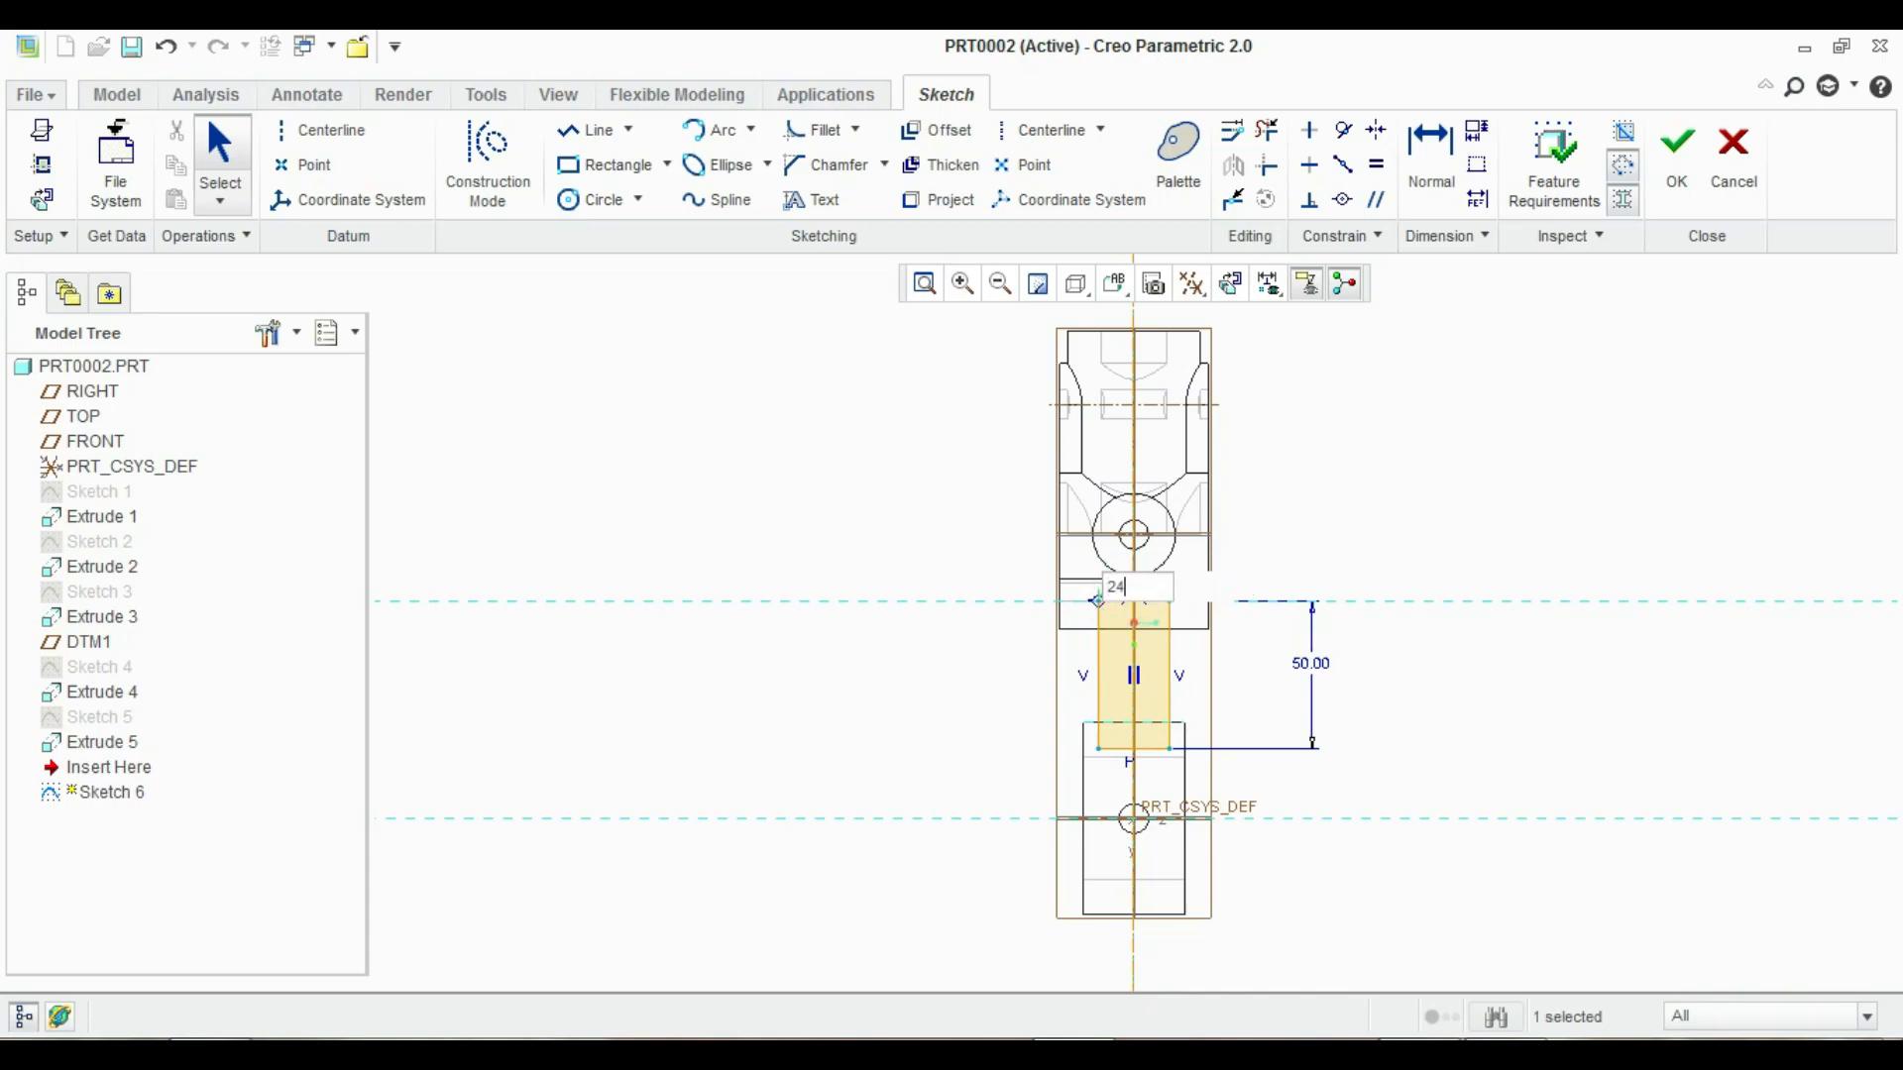
type("24")
key("Return")
left_click(1474, 480)
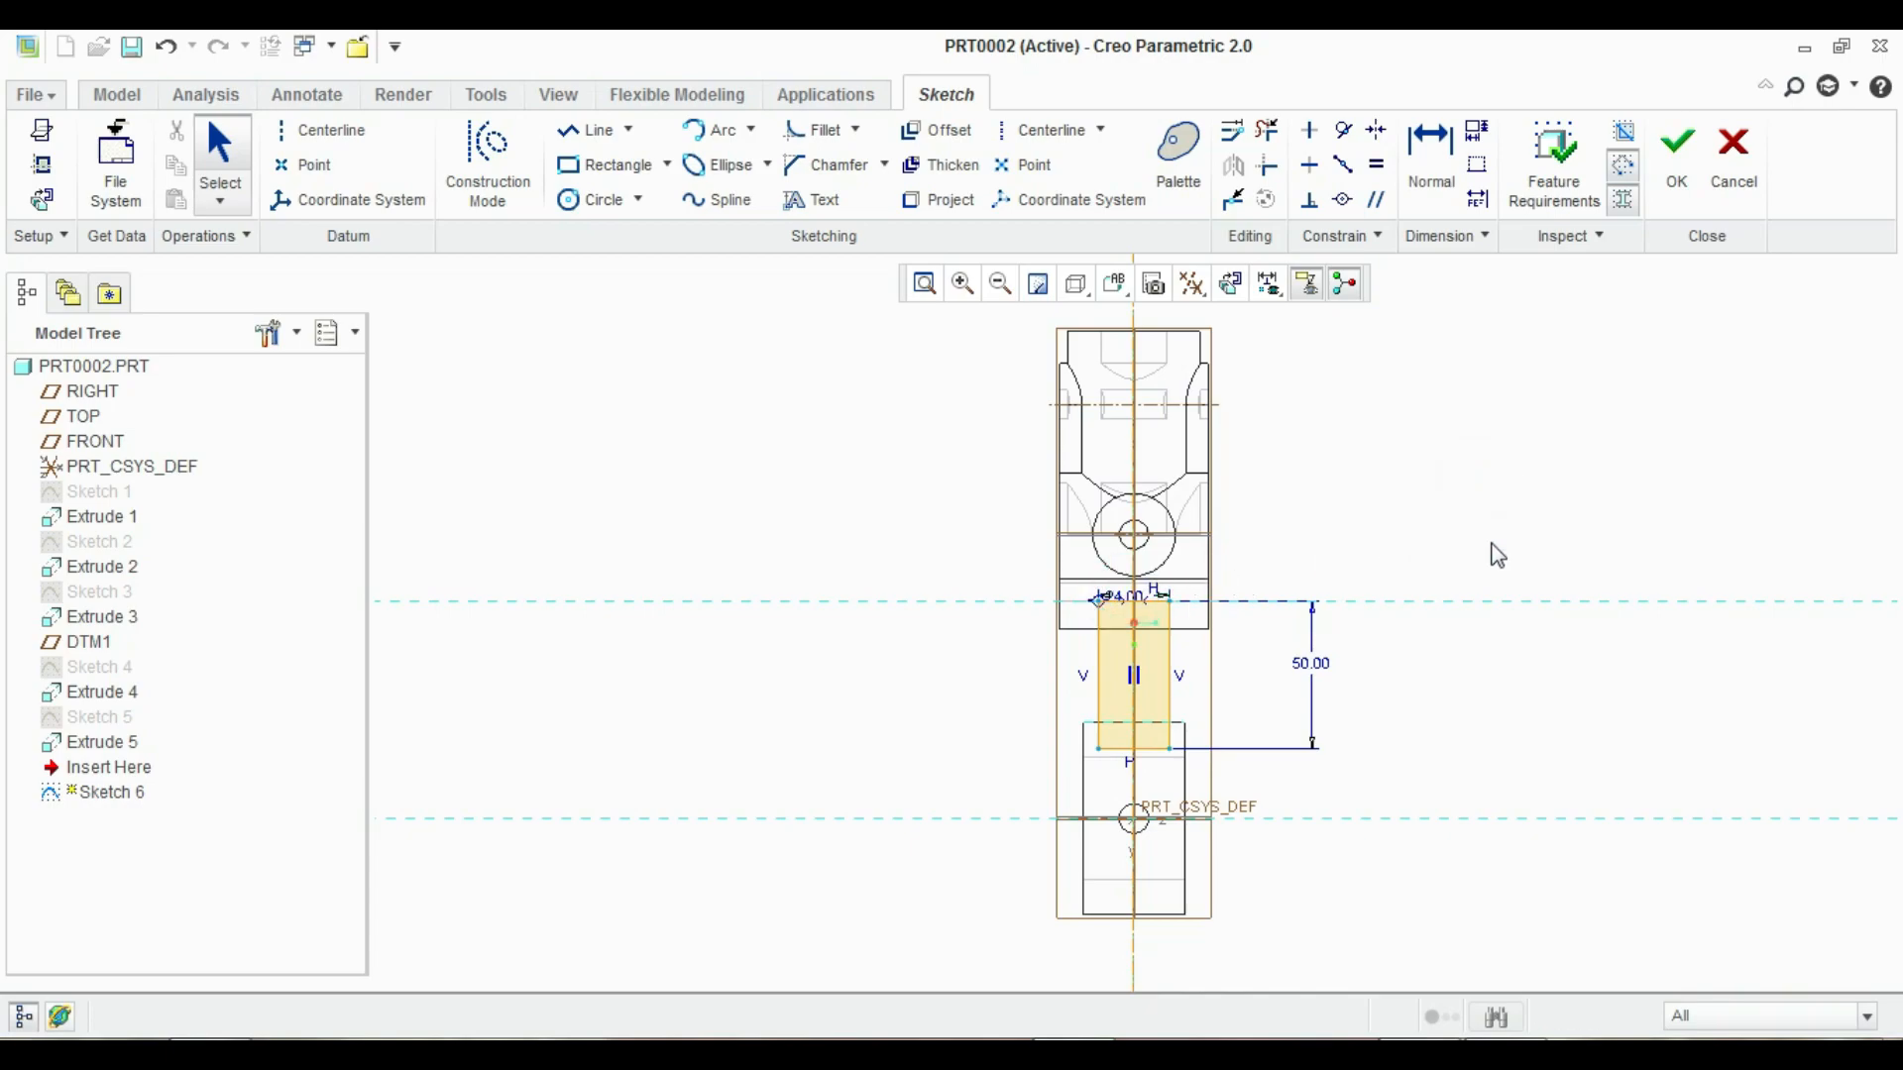
left_click(1668, 186)
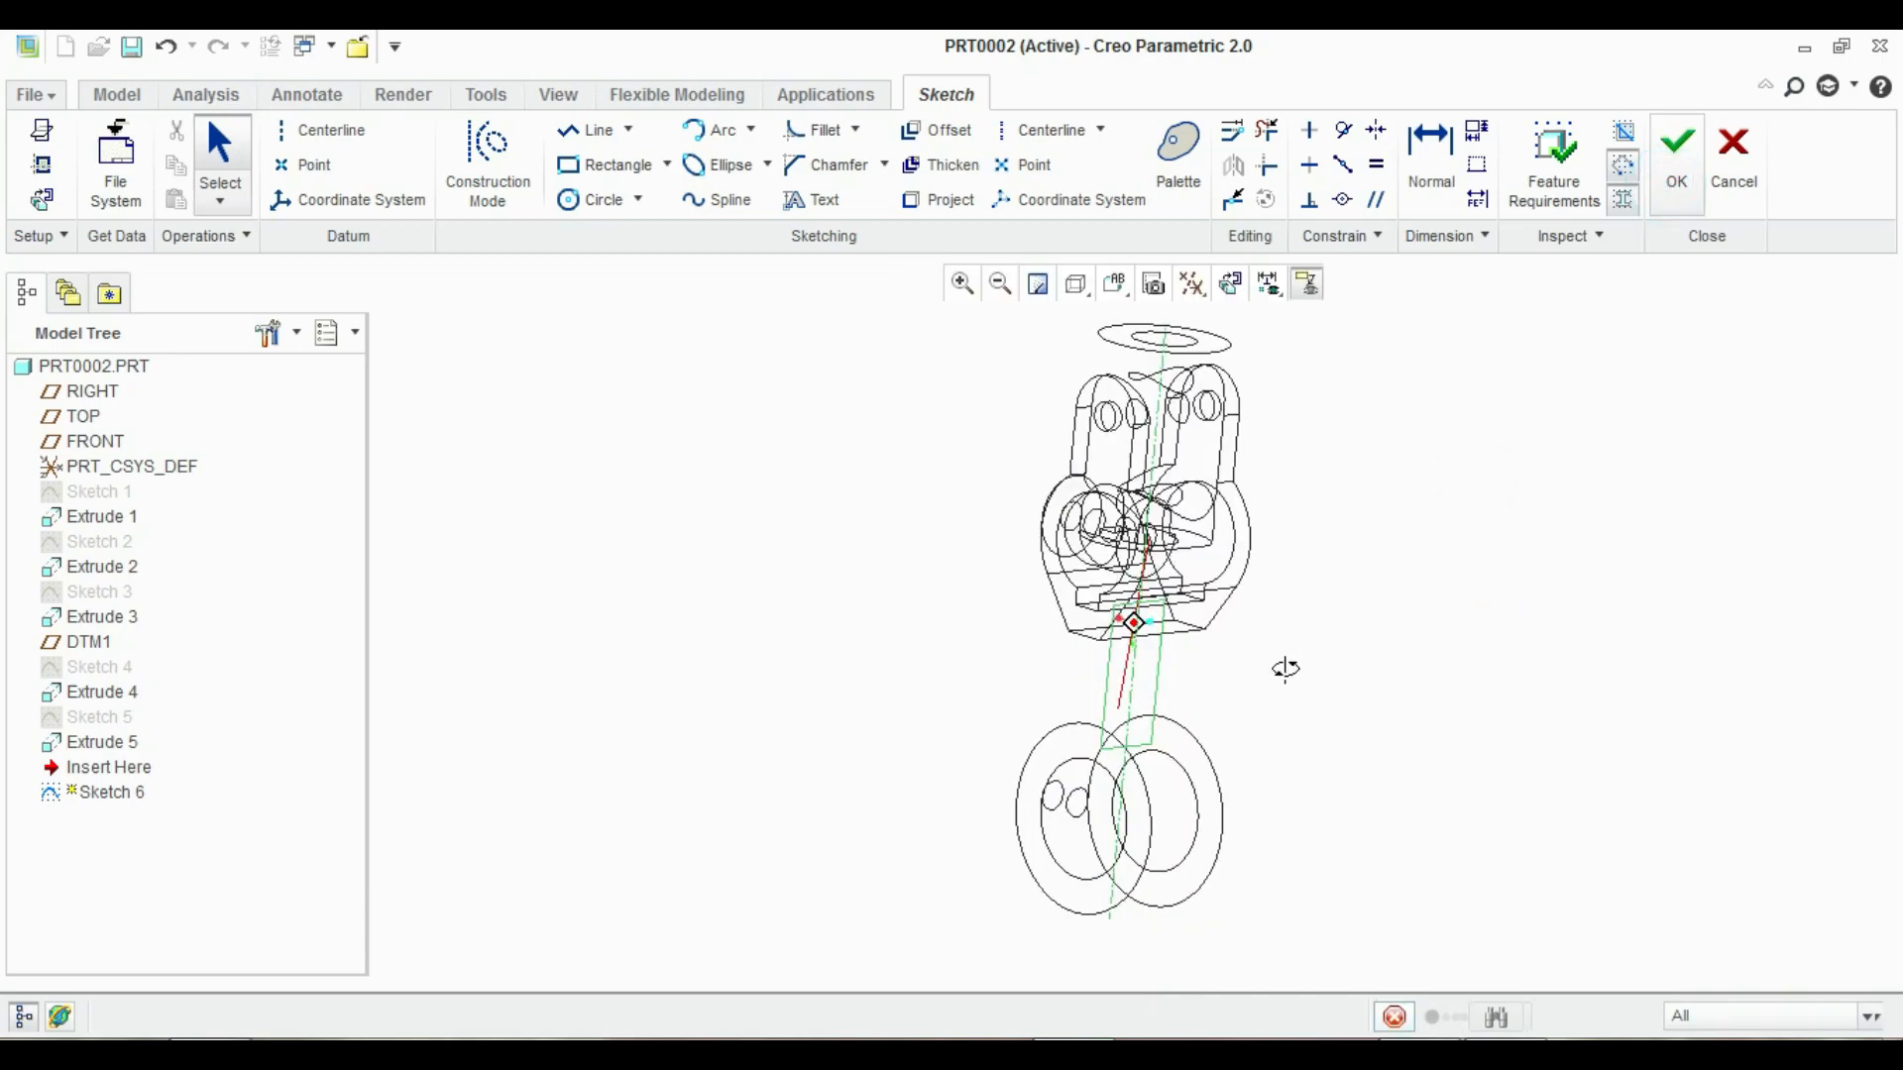
Start an Extrude of the web rectangle and show the model in Shading display style
left_click(704, 179)
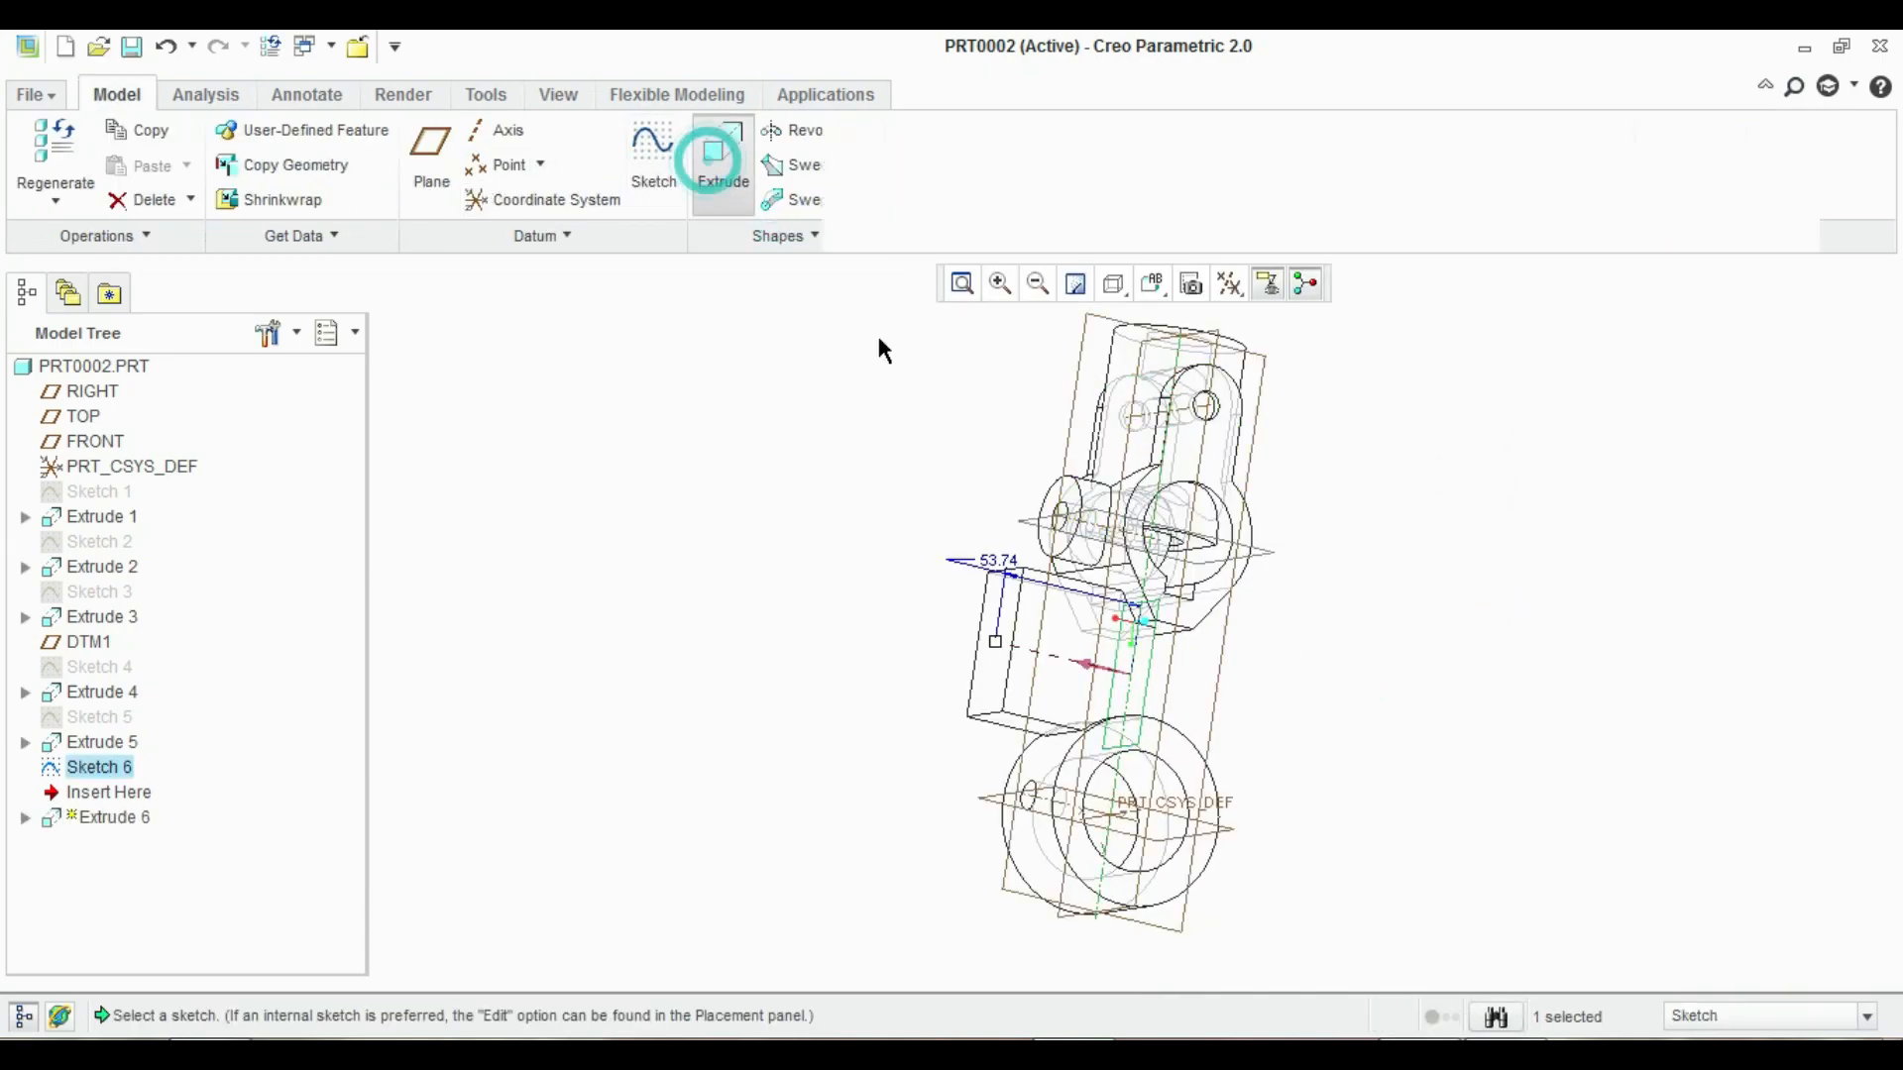
left_click(1114, 284)
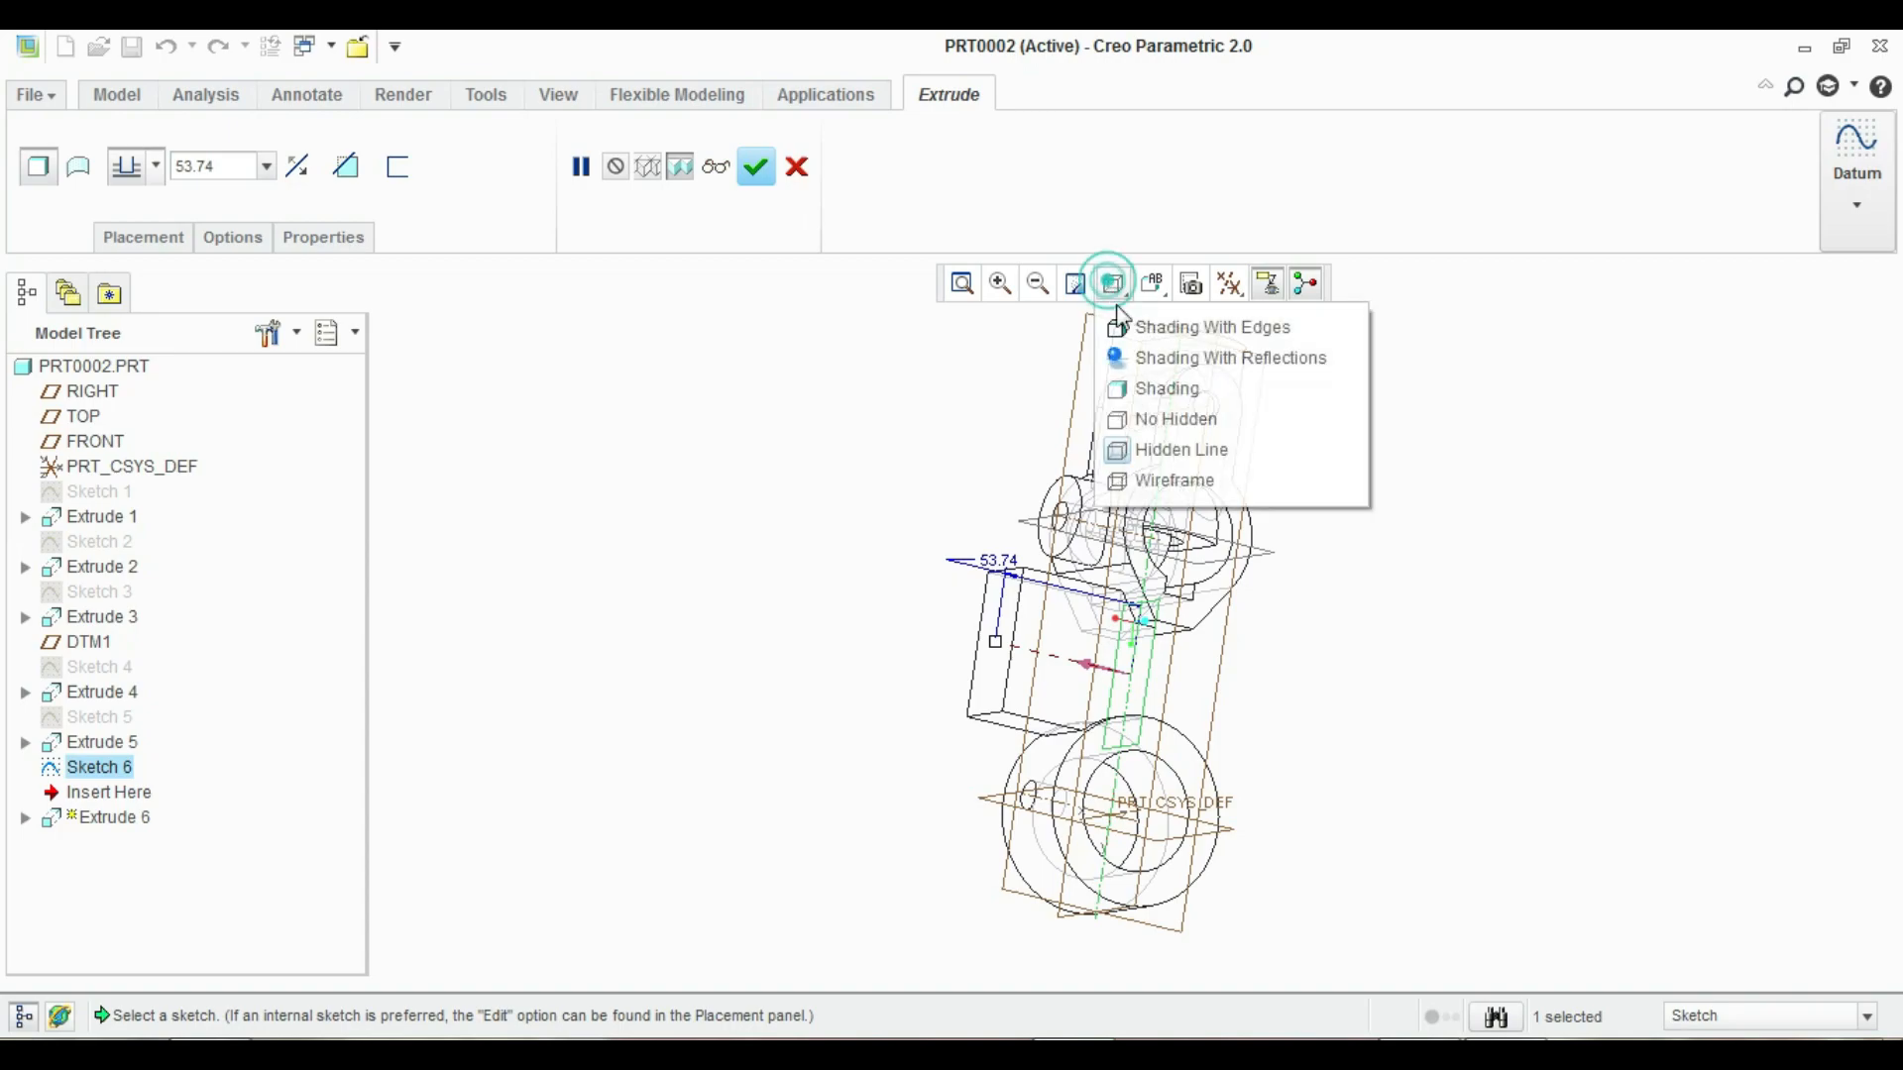
left_click(1168, 386)
mouse_move(969, 416)
middle_mouse_down()
mouse_move(890, 570)
mouse_move(837, 595)
middle_mouse_up()
Extrude the web to a total depth of 44, symmetric about its sketch plane
left_click(232, 171)
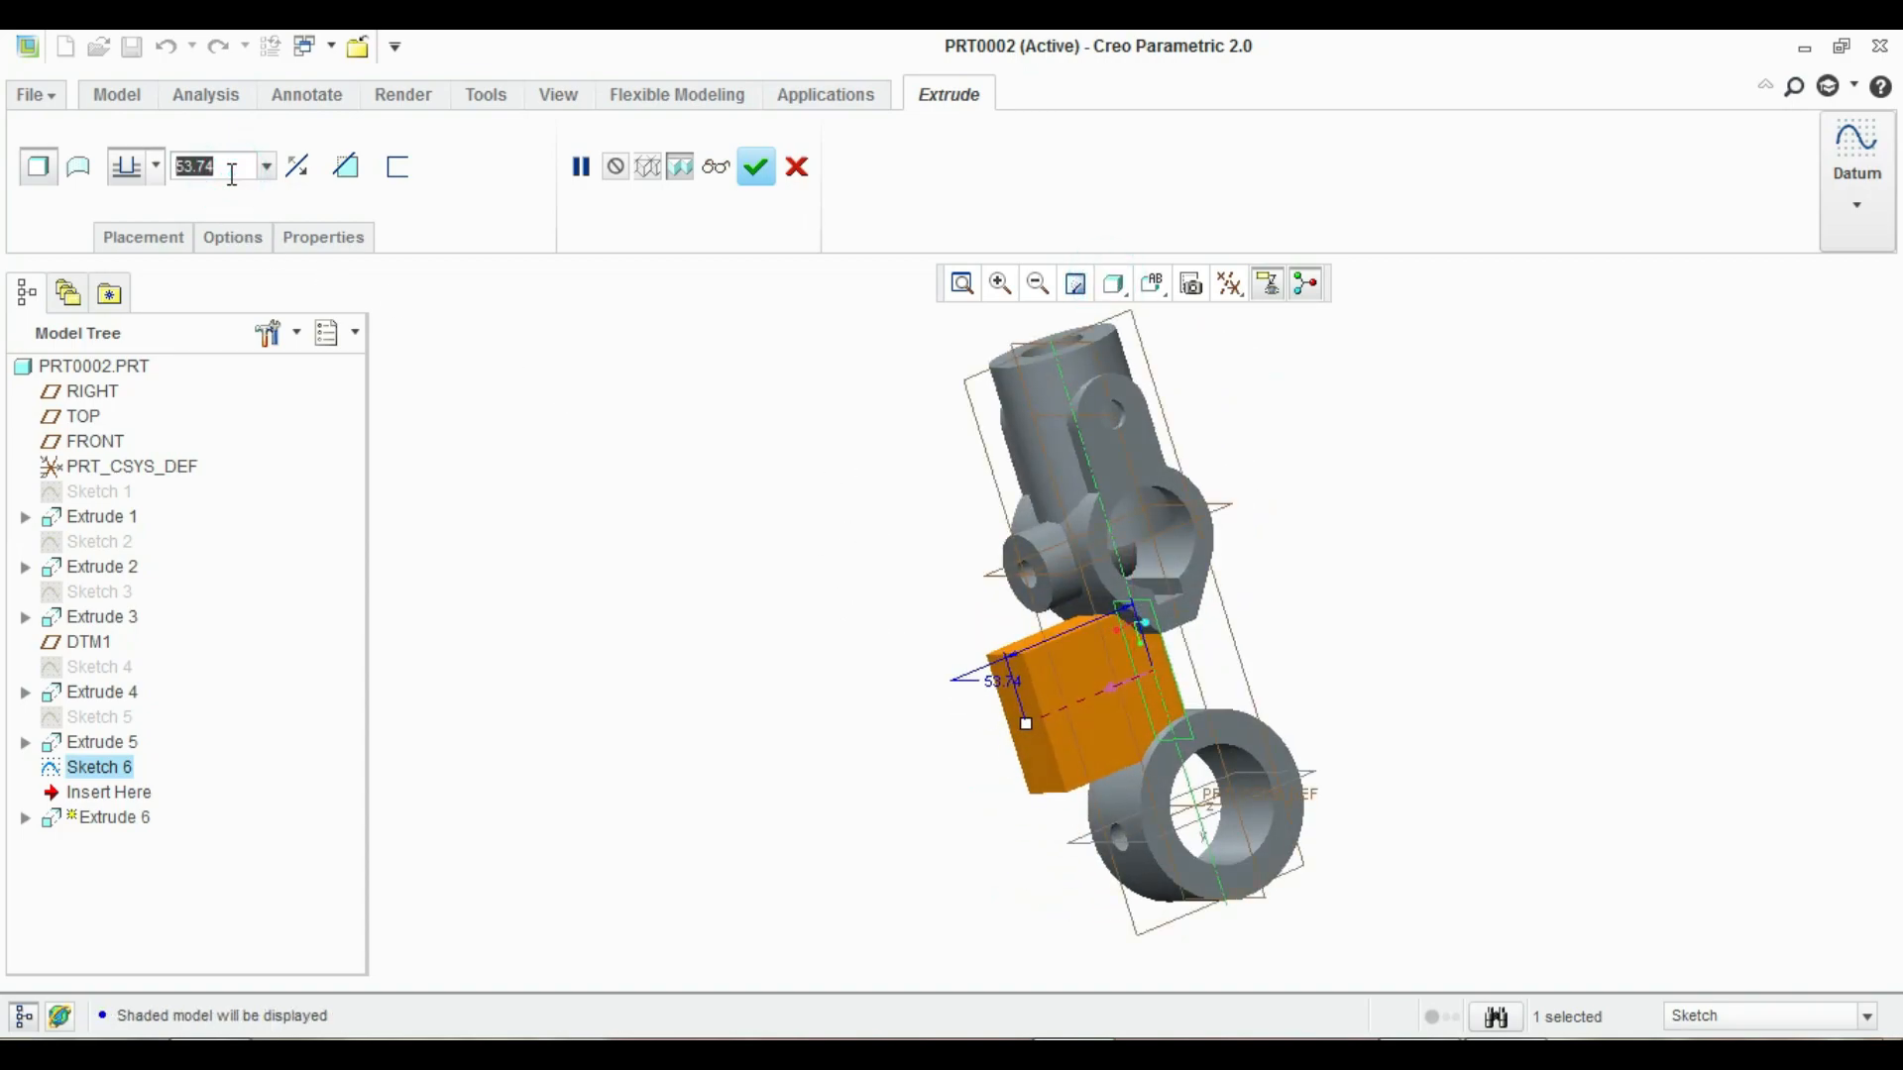
type("4")
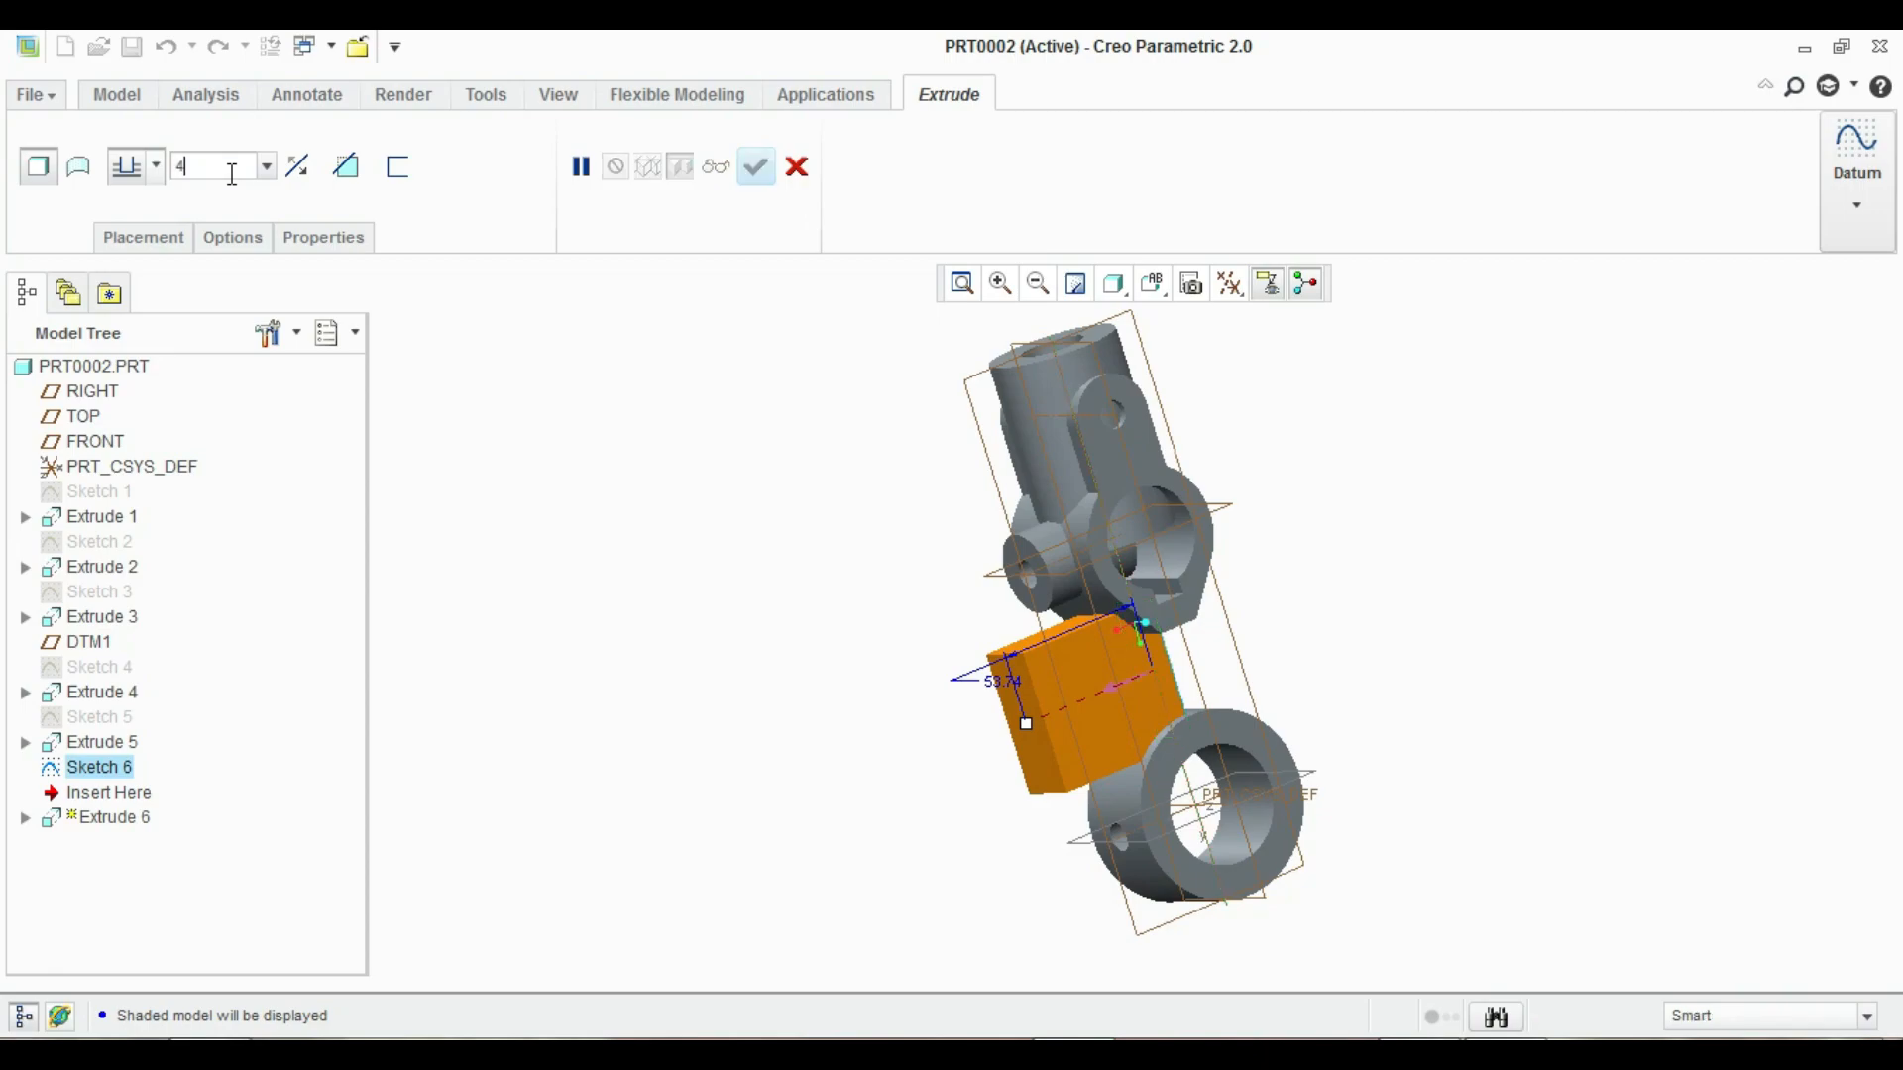
key("Return")
type("4")
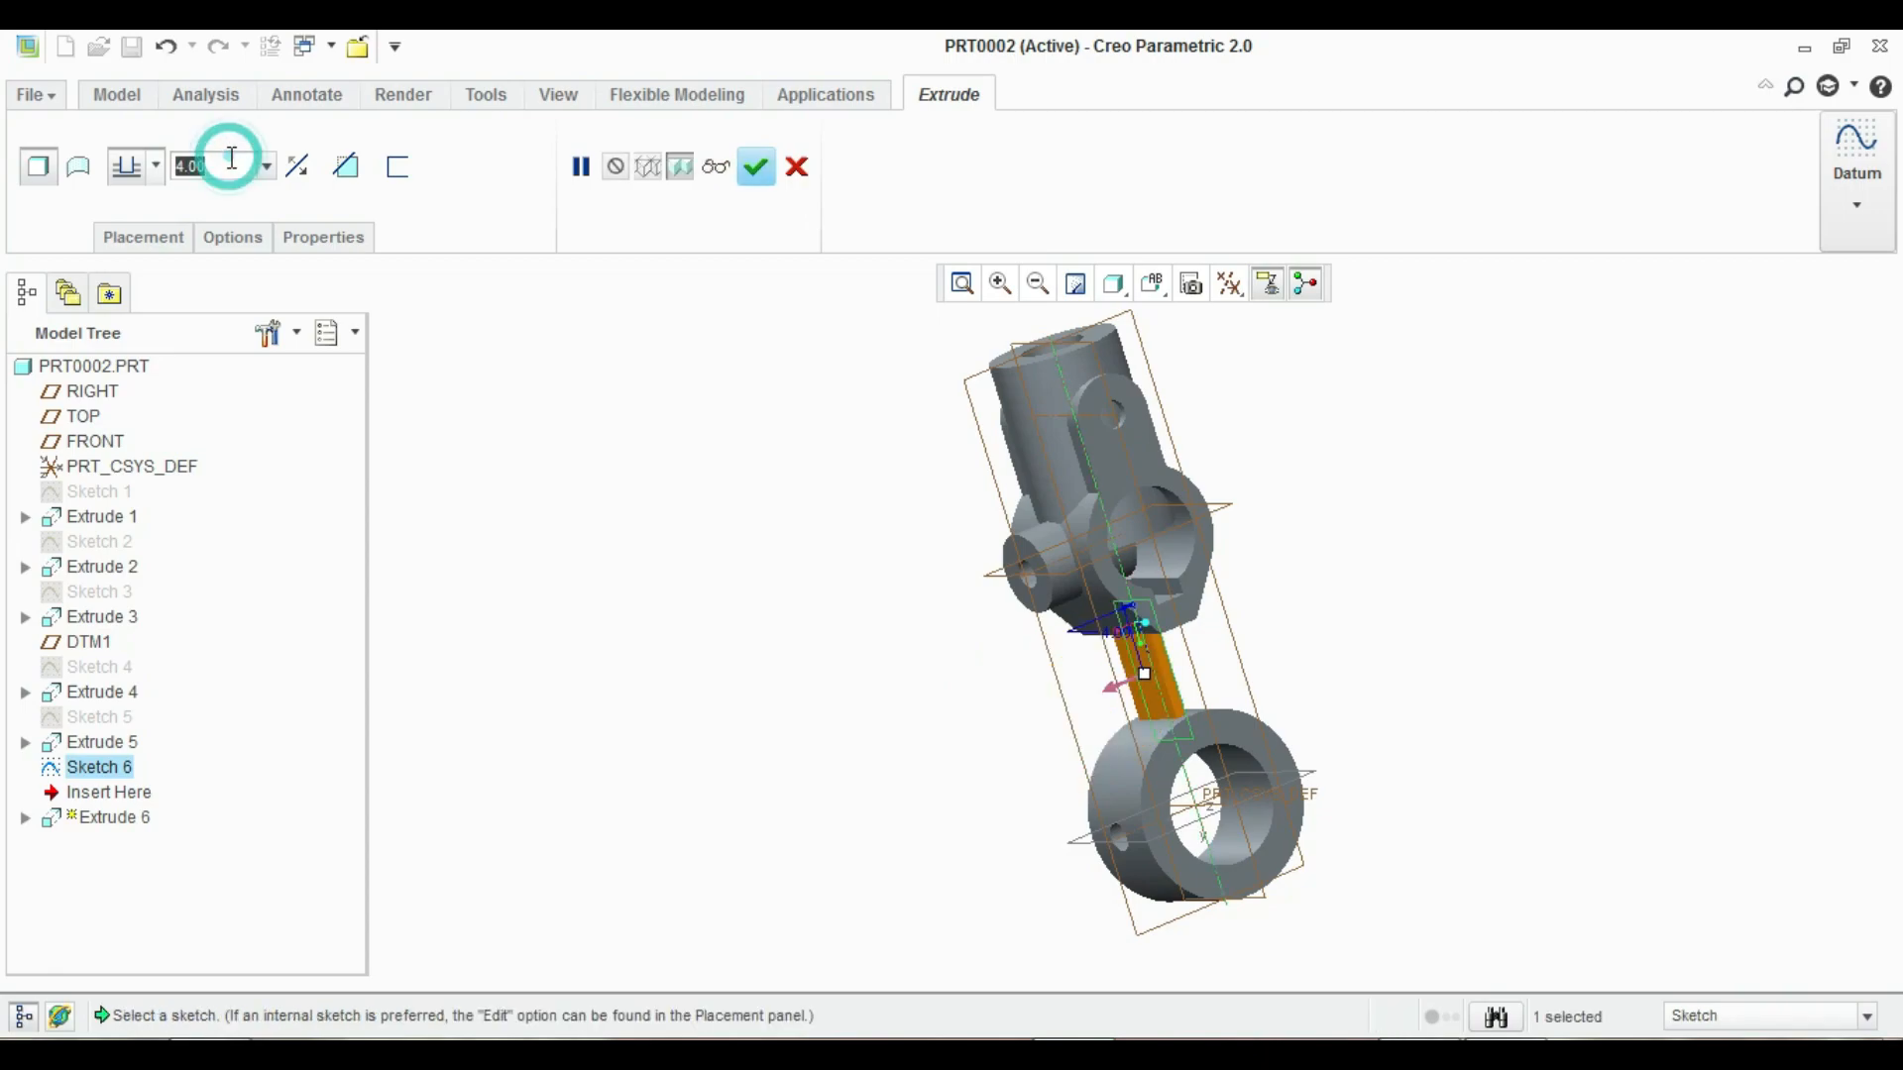
key("Return")
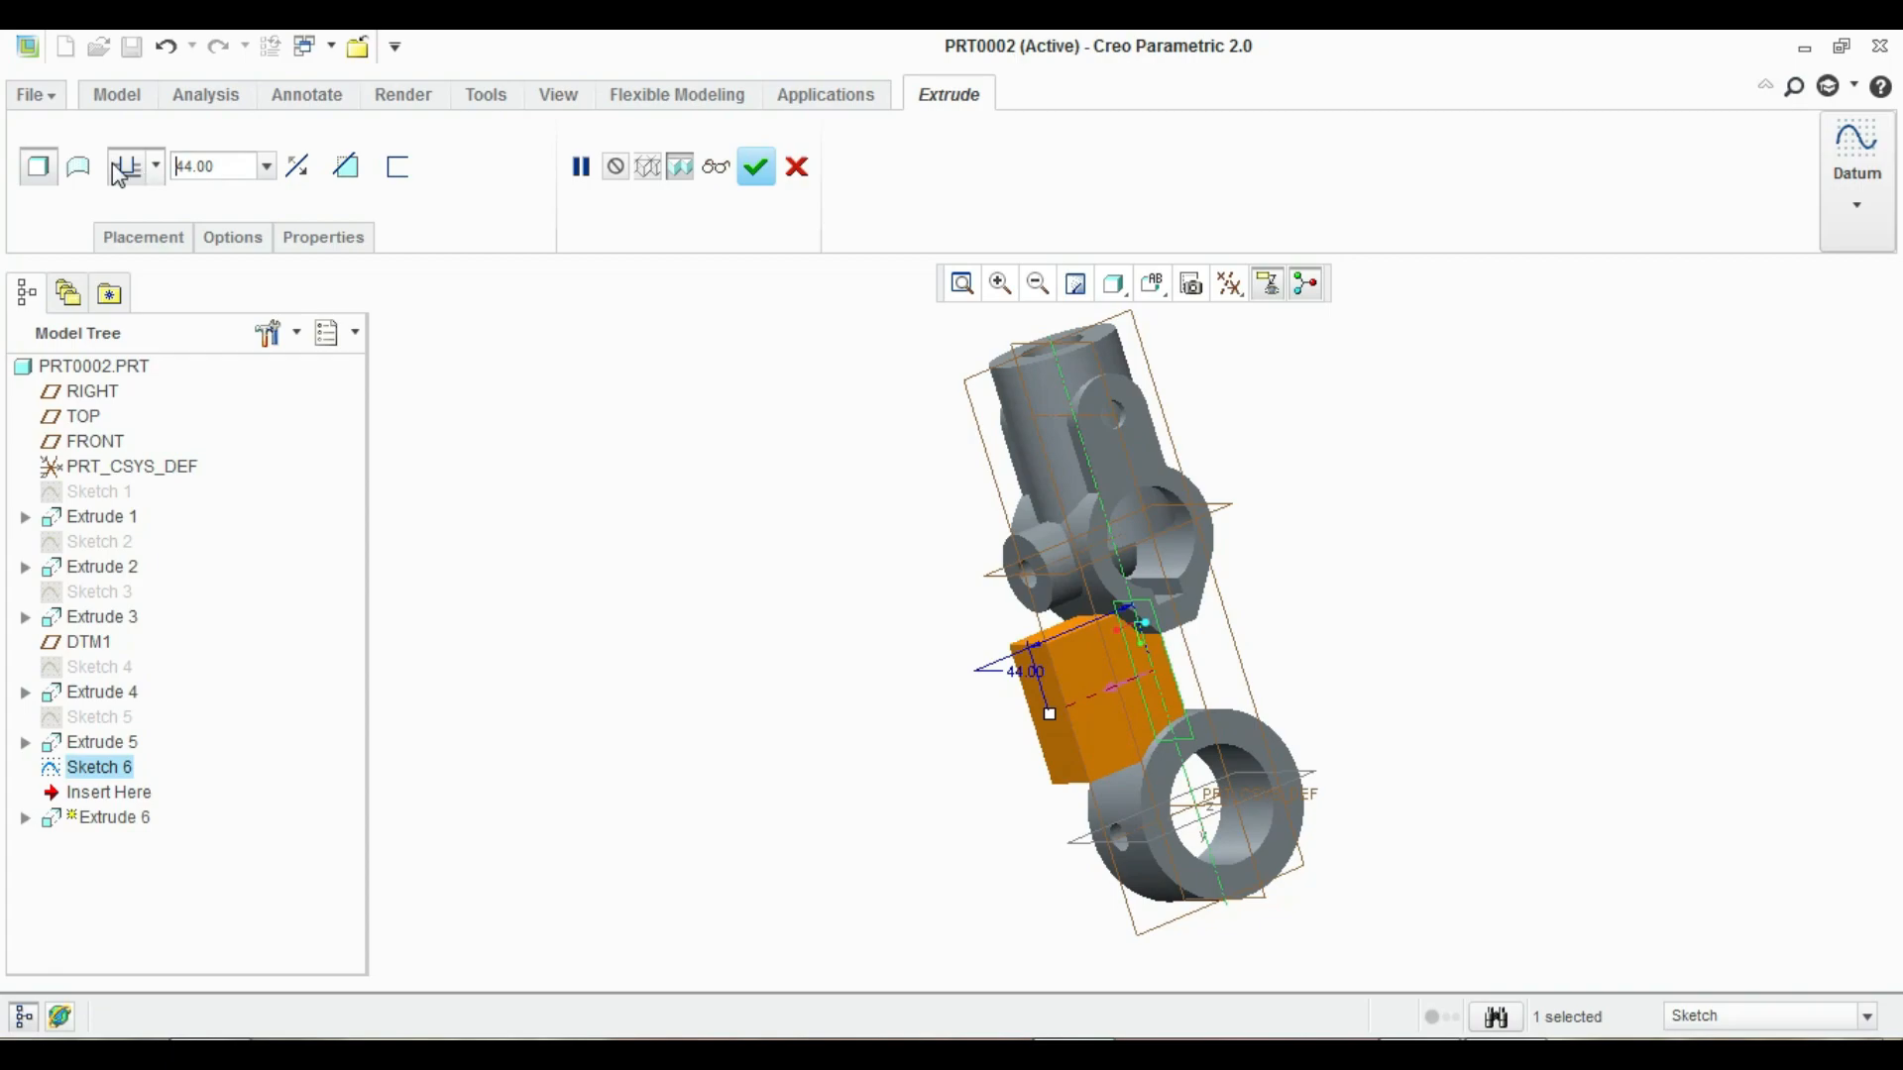
left_click(154, 170)
left_click(128, 238)
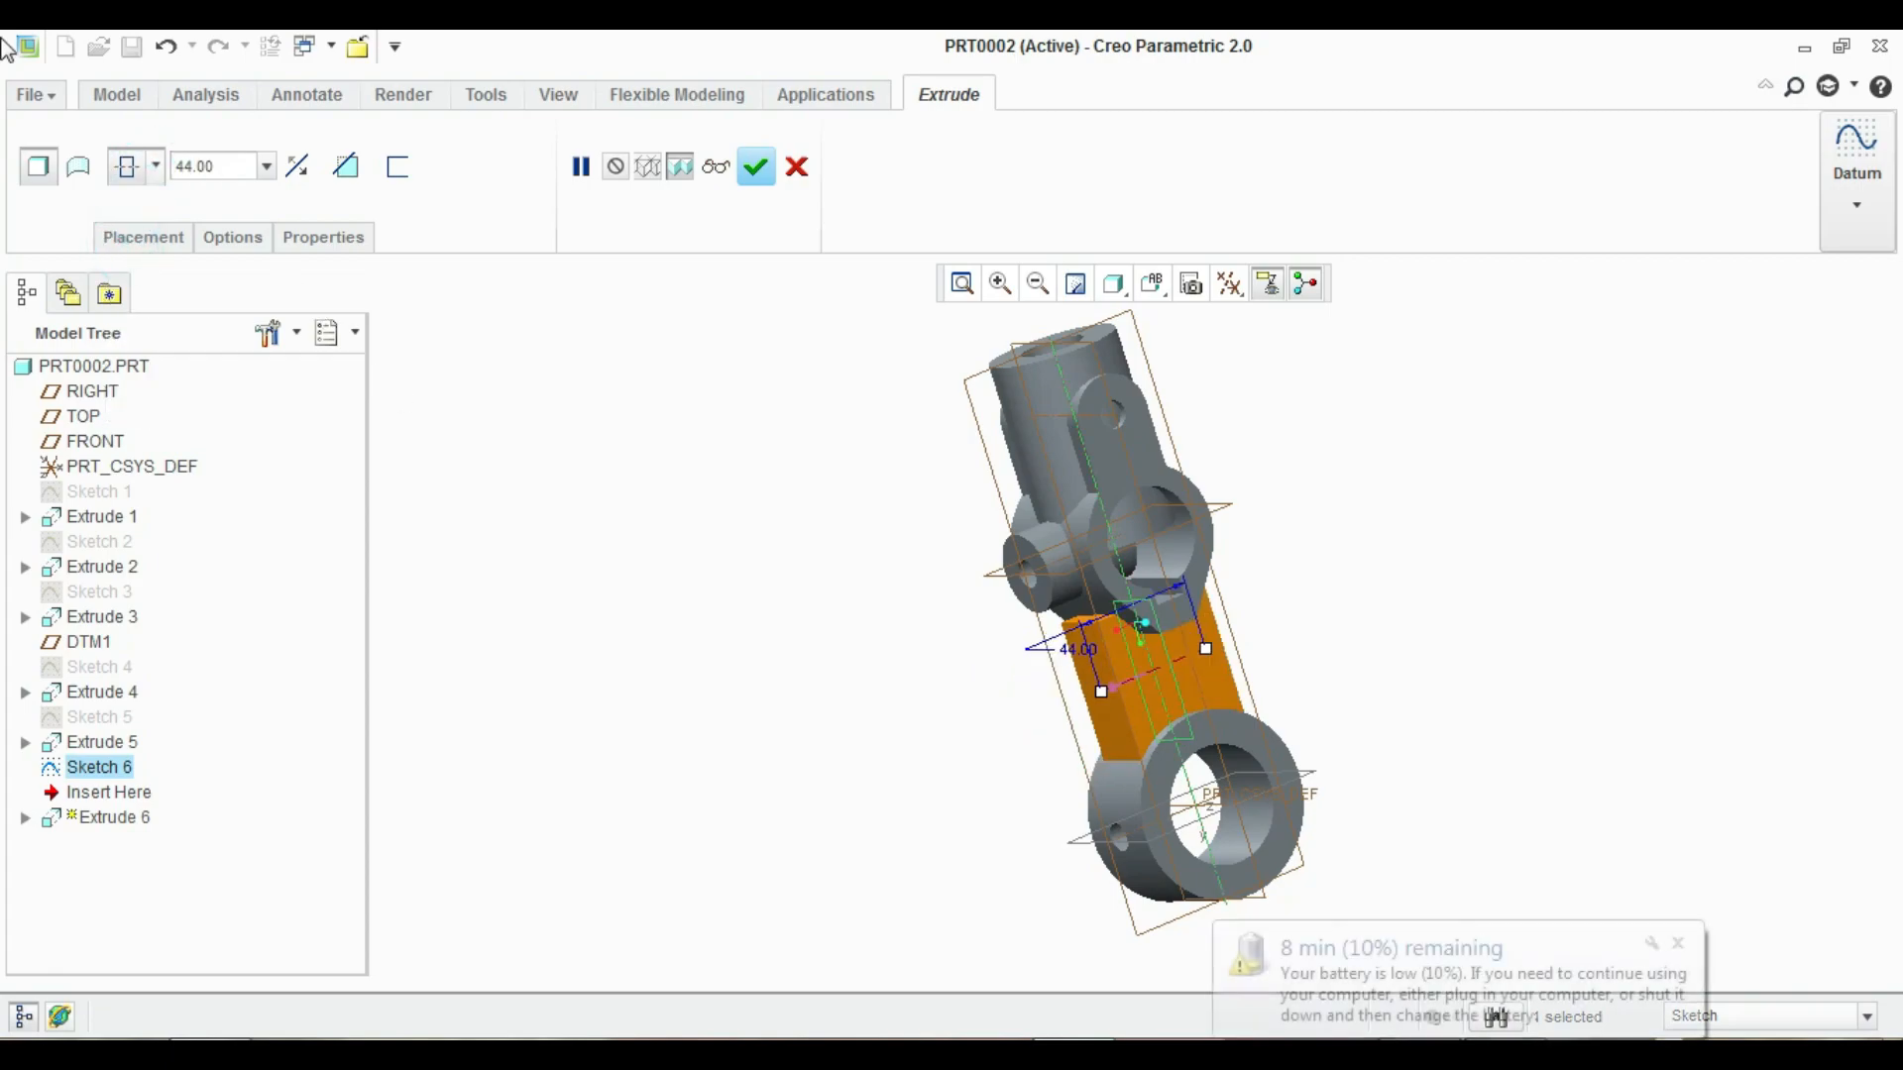
mouse_move(1050, 758)
middle_mouse_down()
mouse_move(1355, 664)
mouse_move(1431, 670)
mouse_move(1249, 684)
middle_mouse_up()
middle_click(1348, 651)
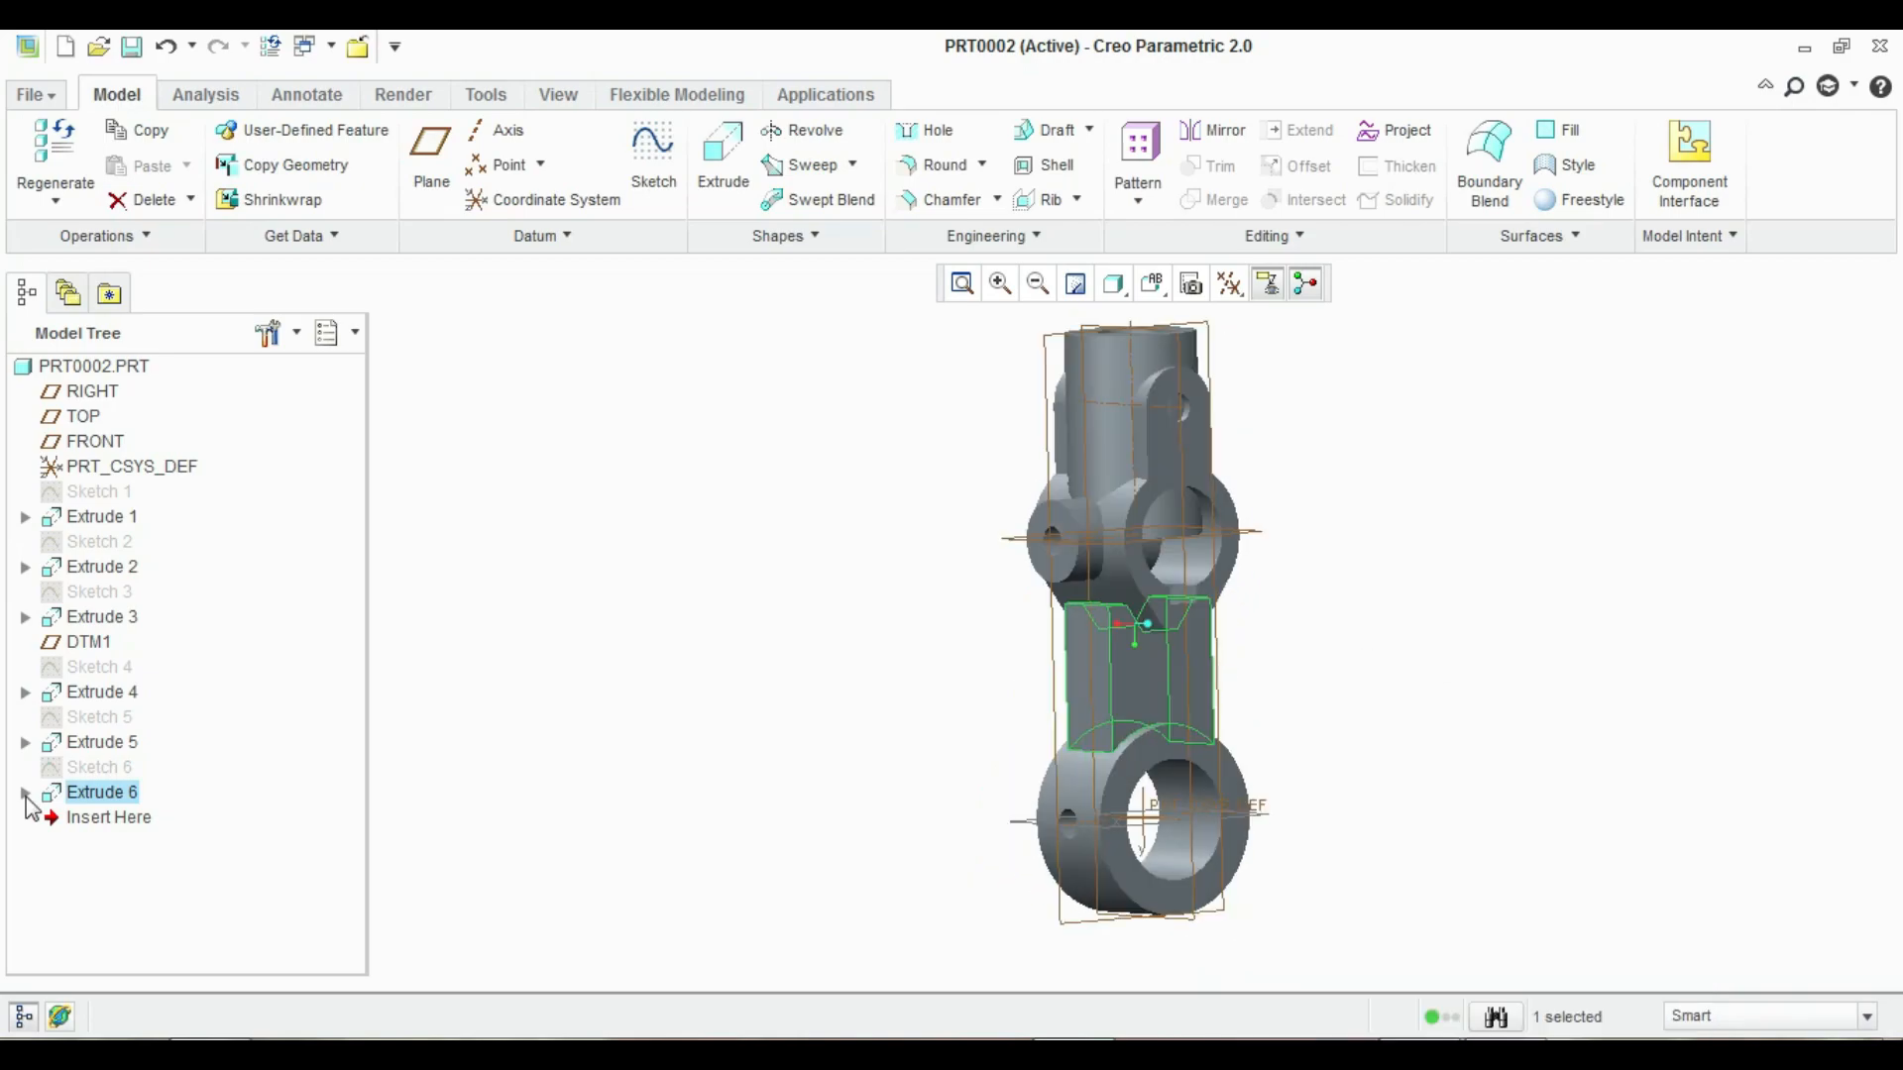
Reopen the web extrusion's sketch for editing, view it square on, and delete the rectangle's upper edge
left_click(26, 792)
right_click(111, 819)
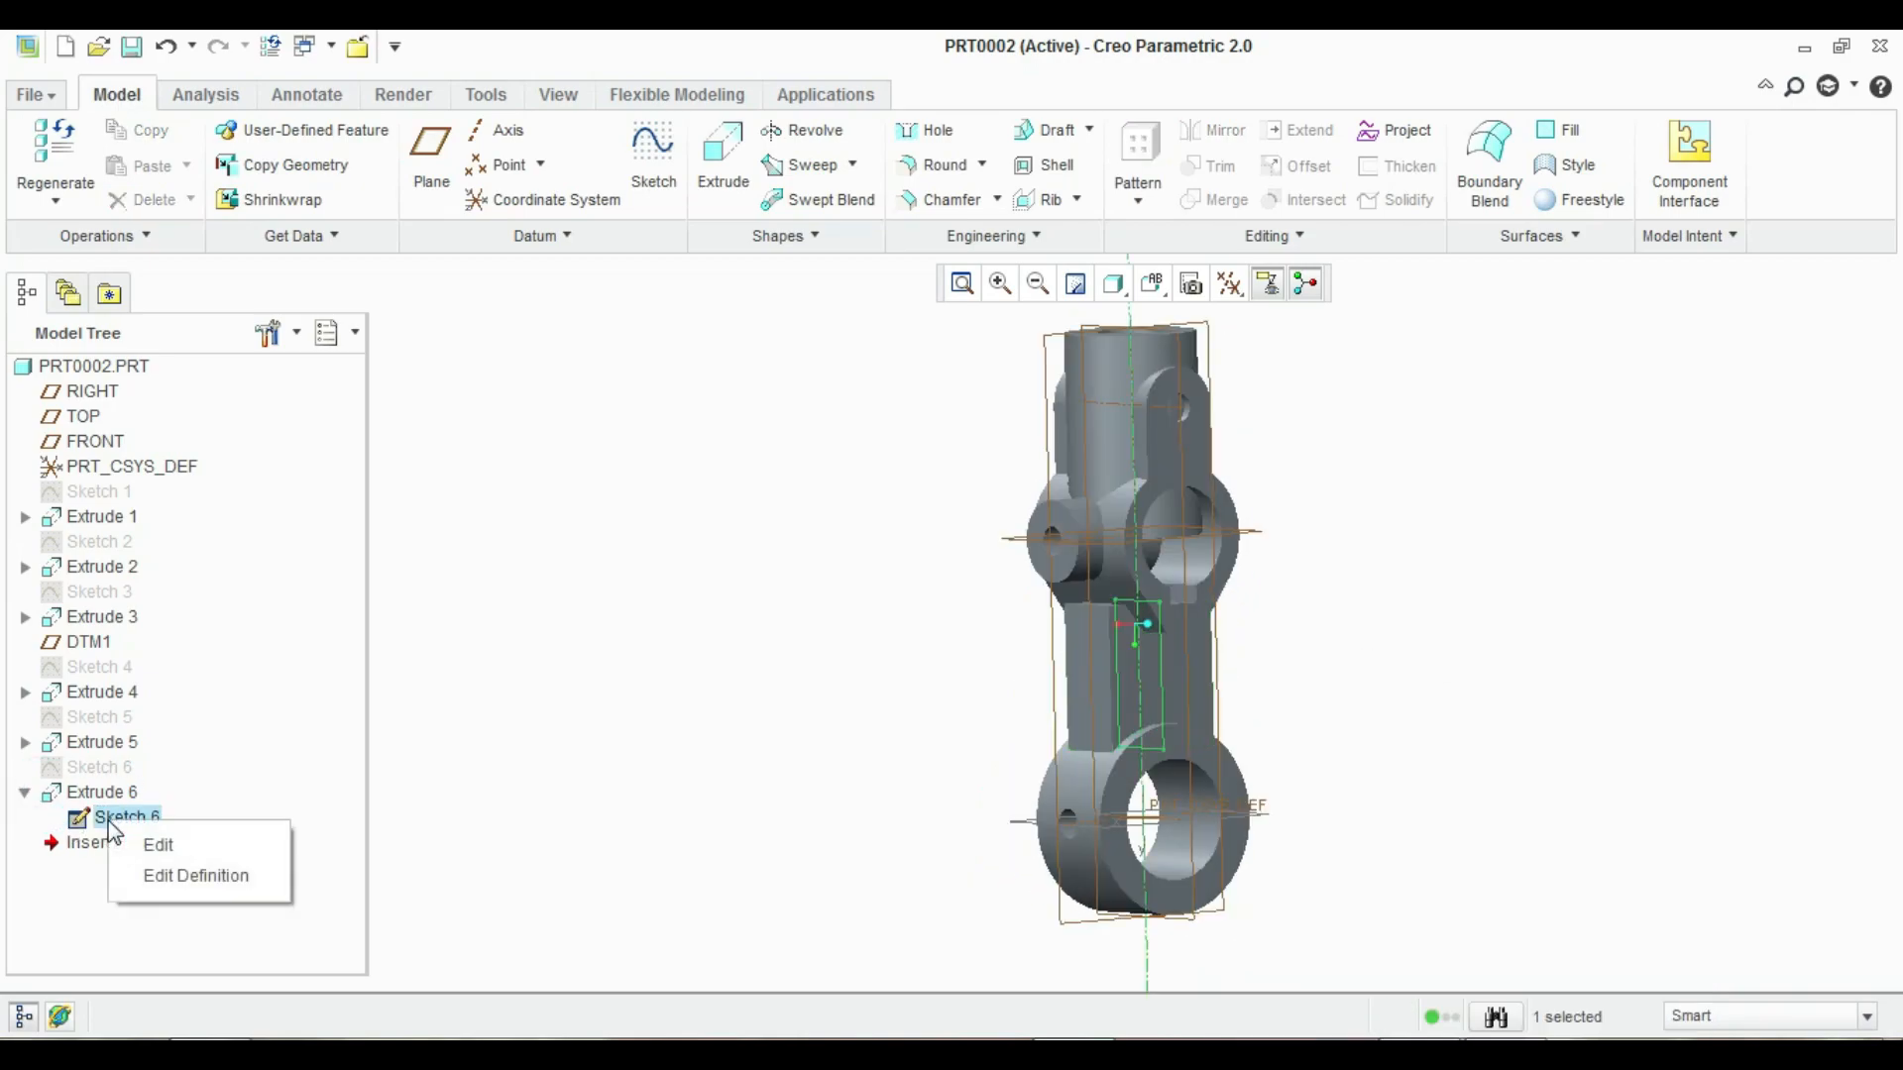
left_click(203, 874)
left_click(1228, 297)
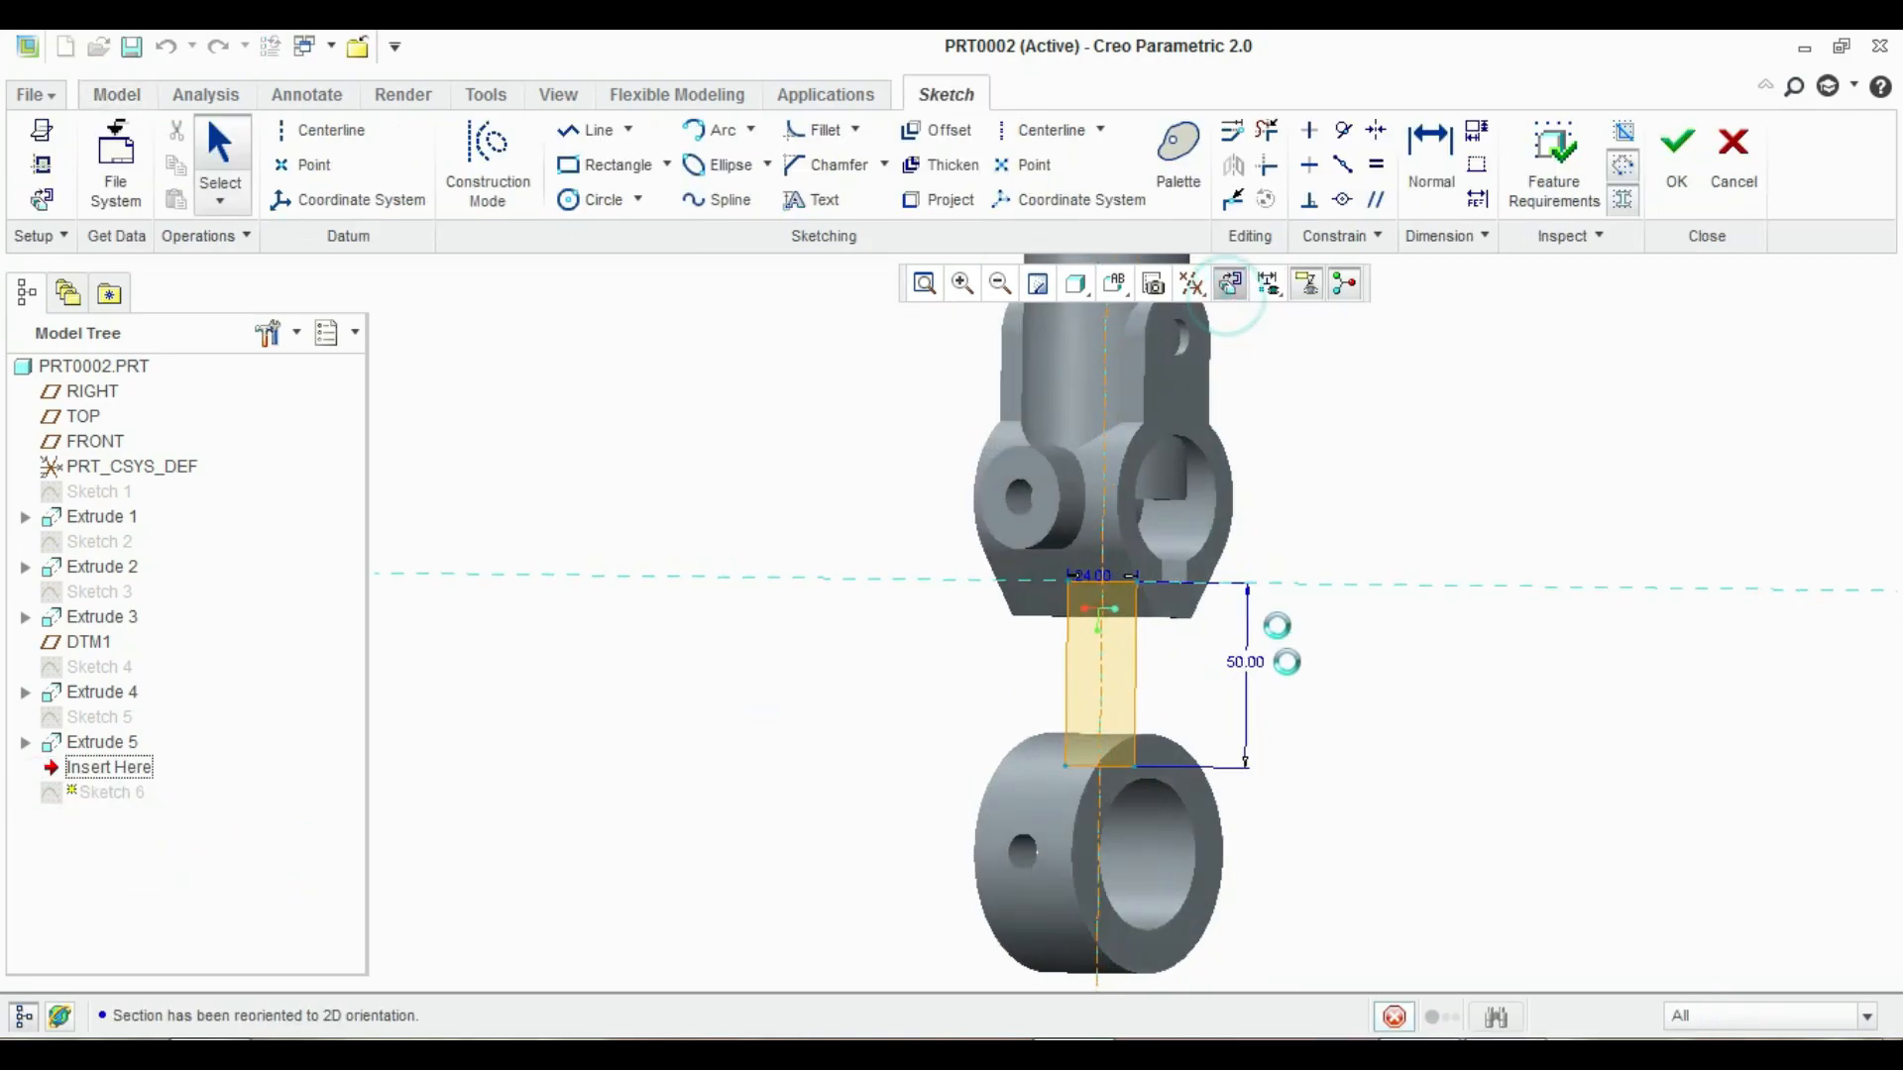
left_click(1107, 588)
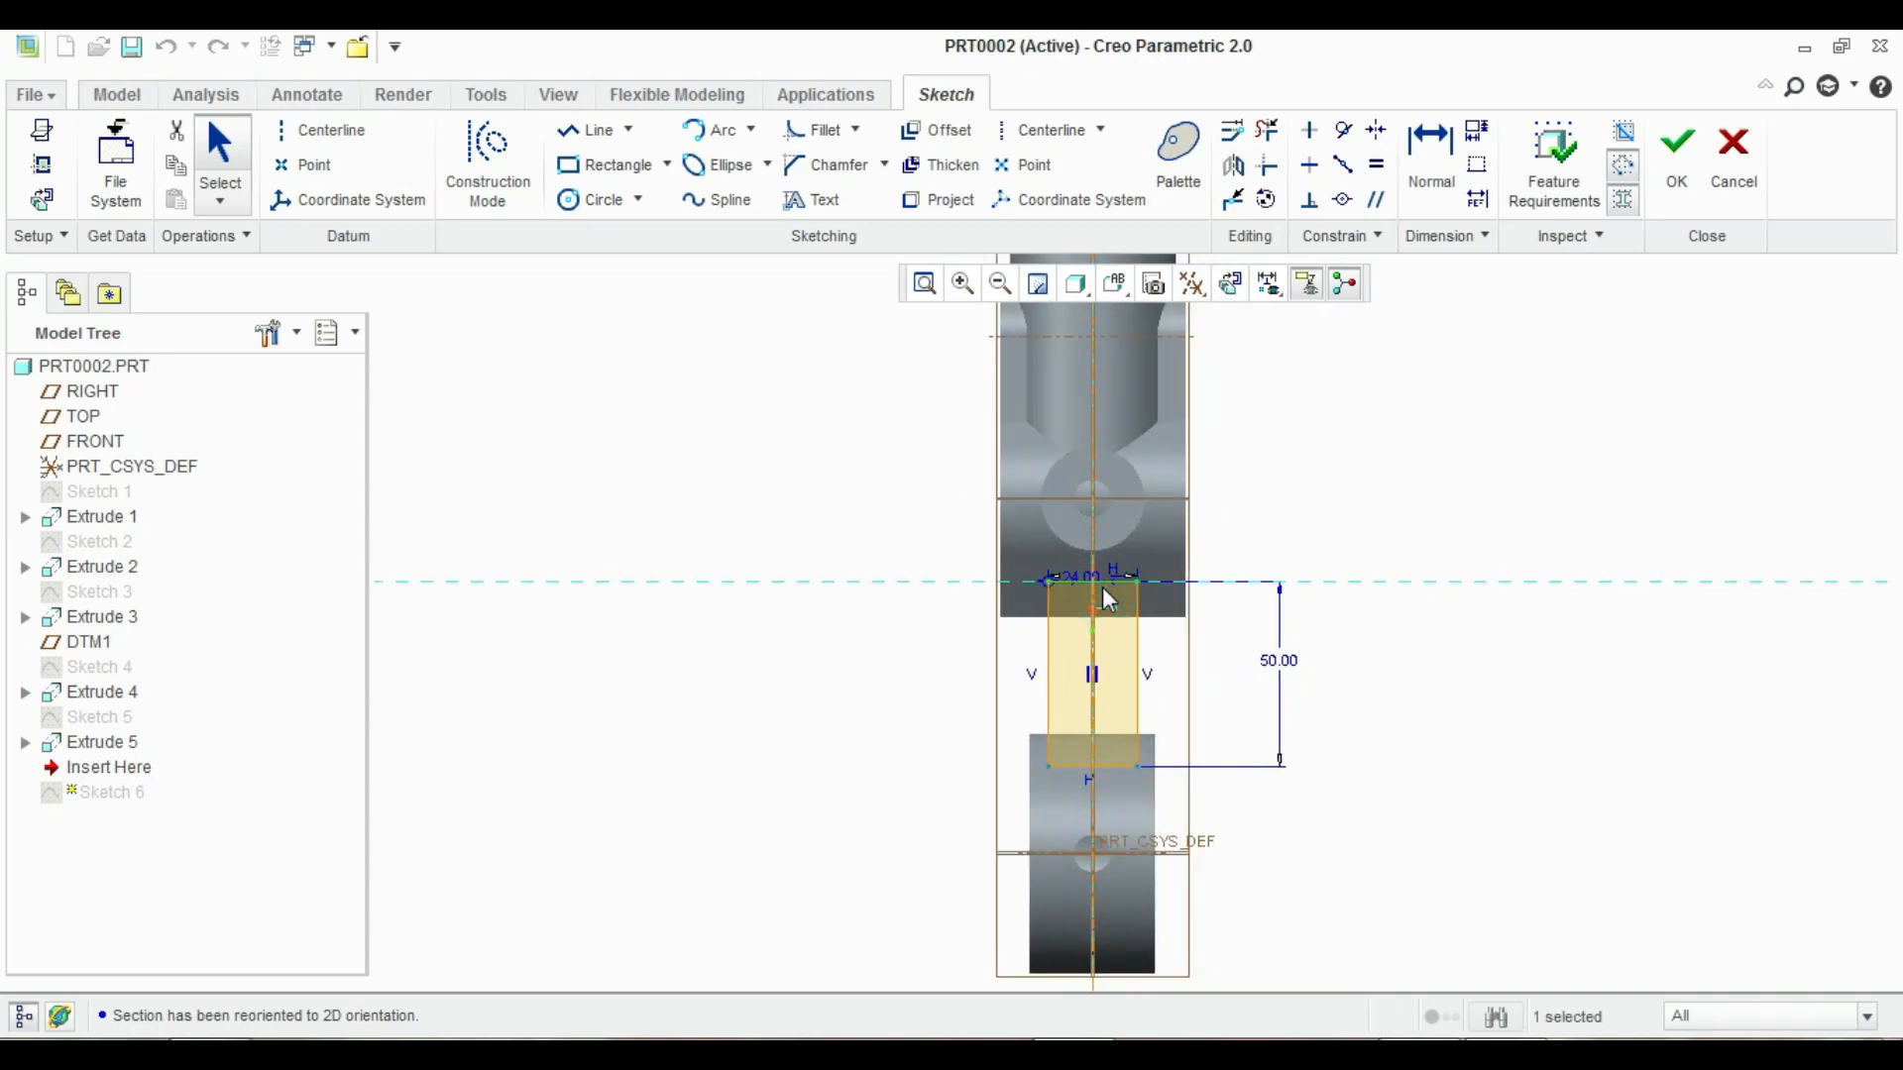
key("Delete")
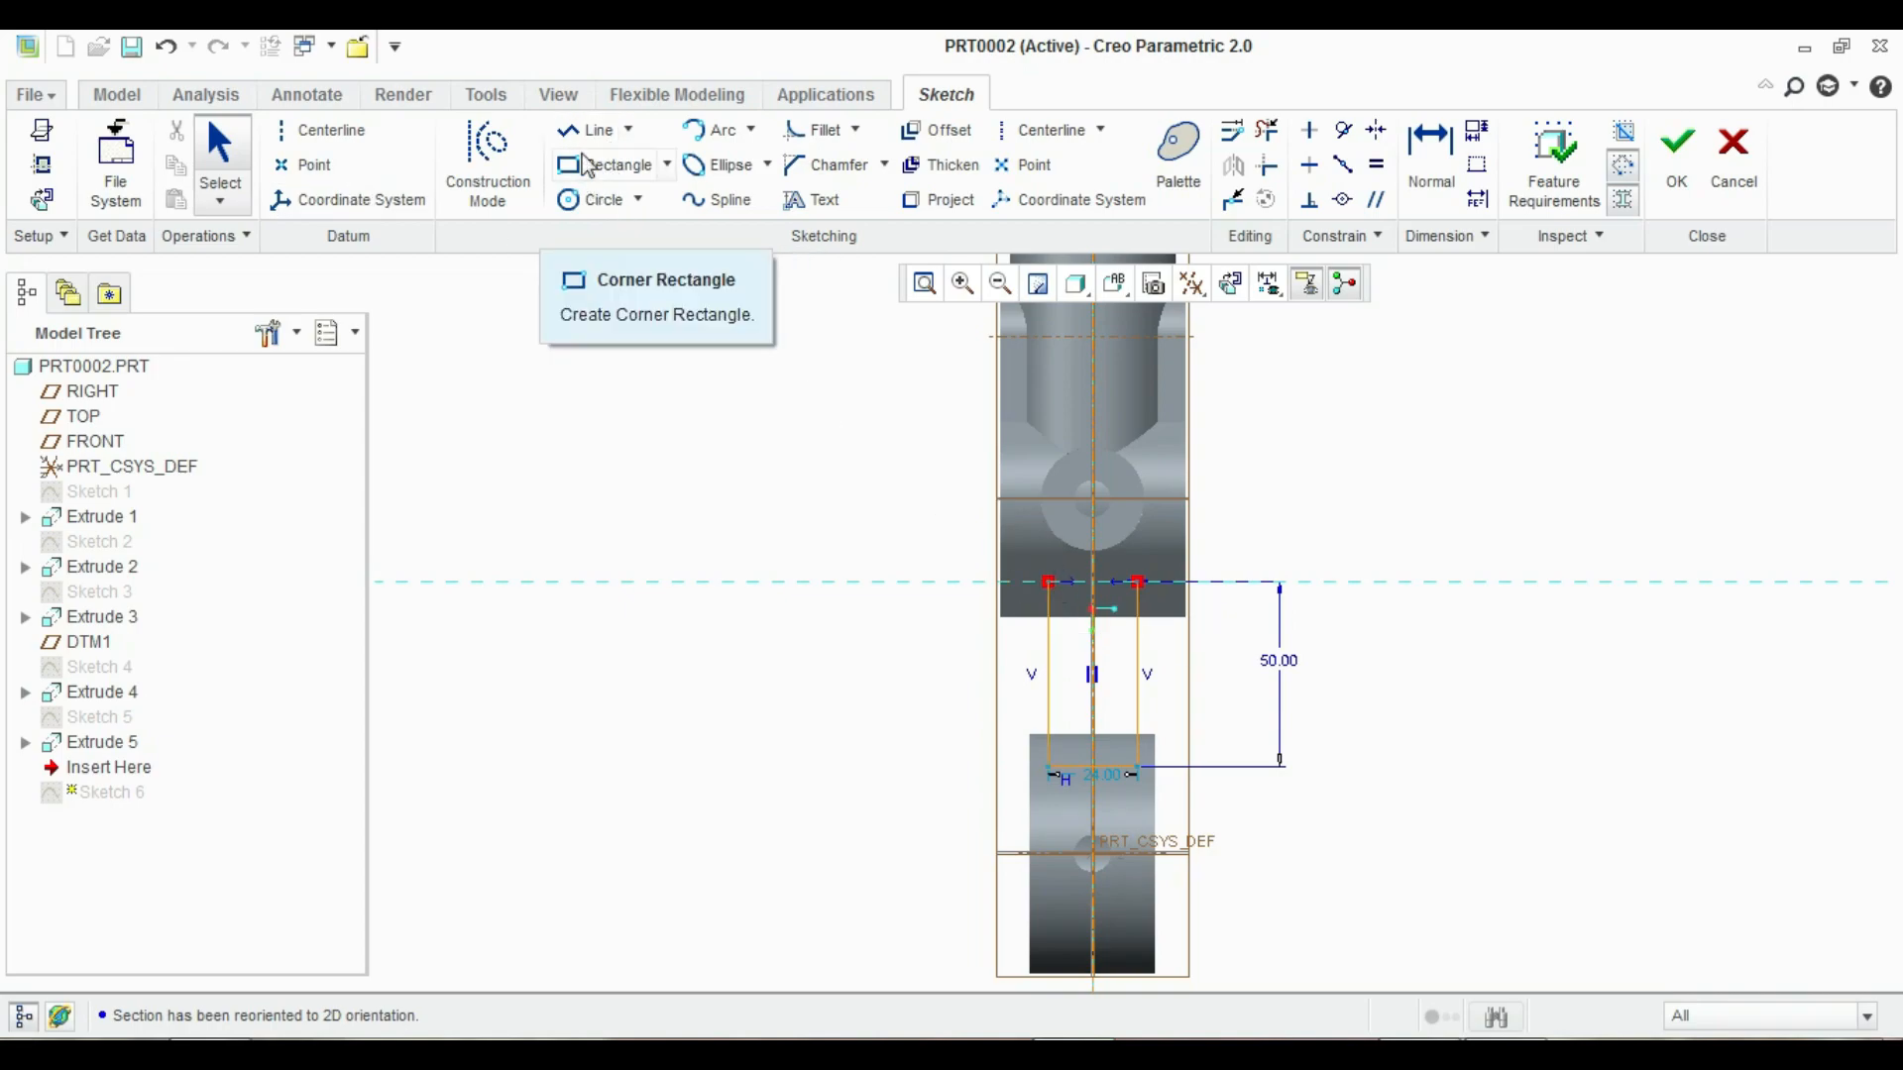
Sketch a horizontal line about 36 long across the clamp body, about 14 above the keyway floor reference
left_click(592, 130)
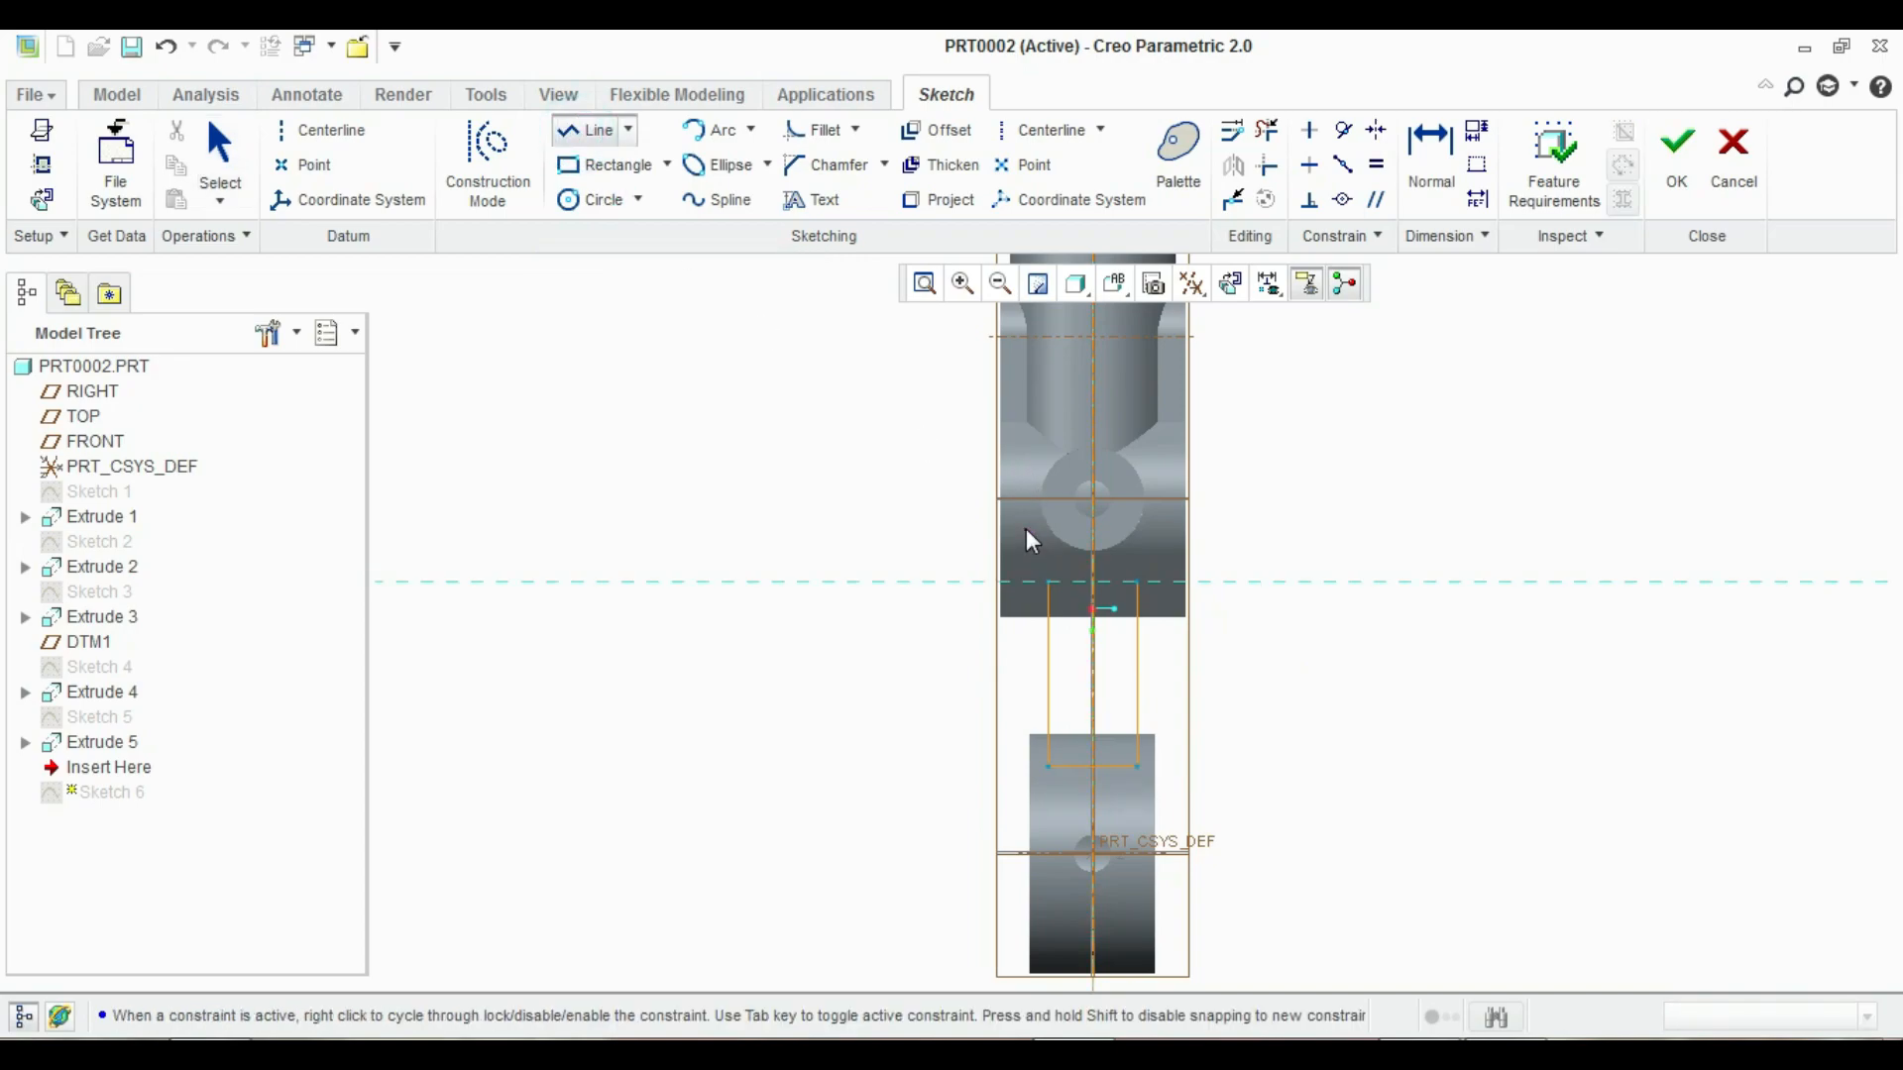
left_click(1065, 541)
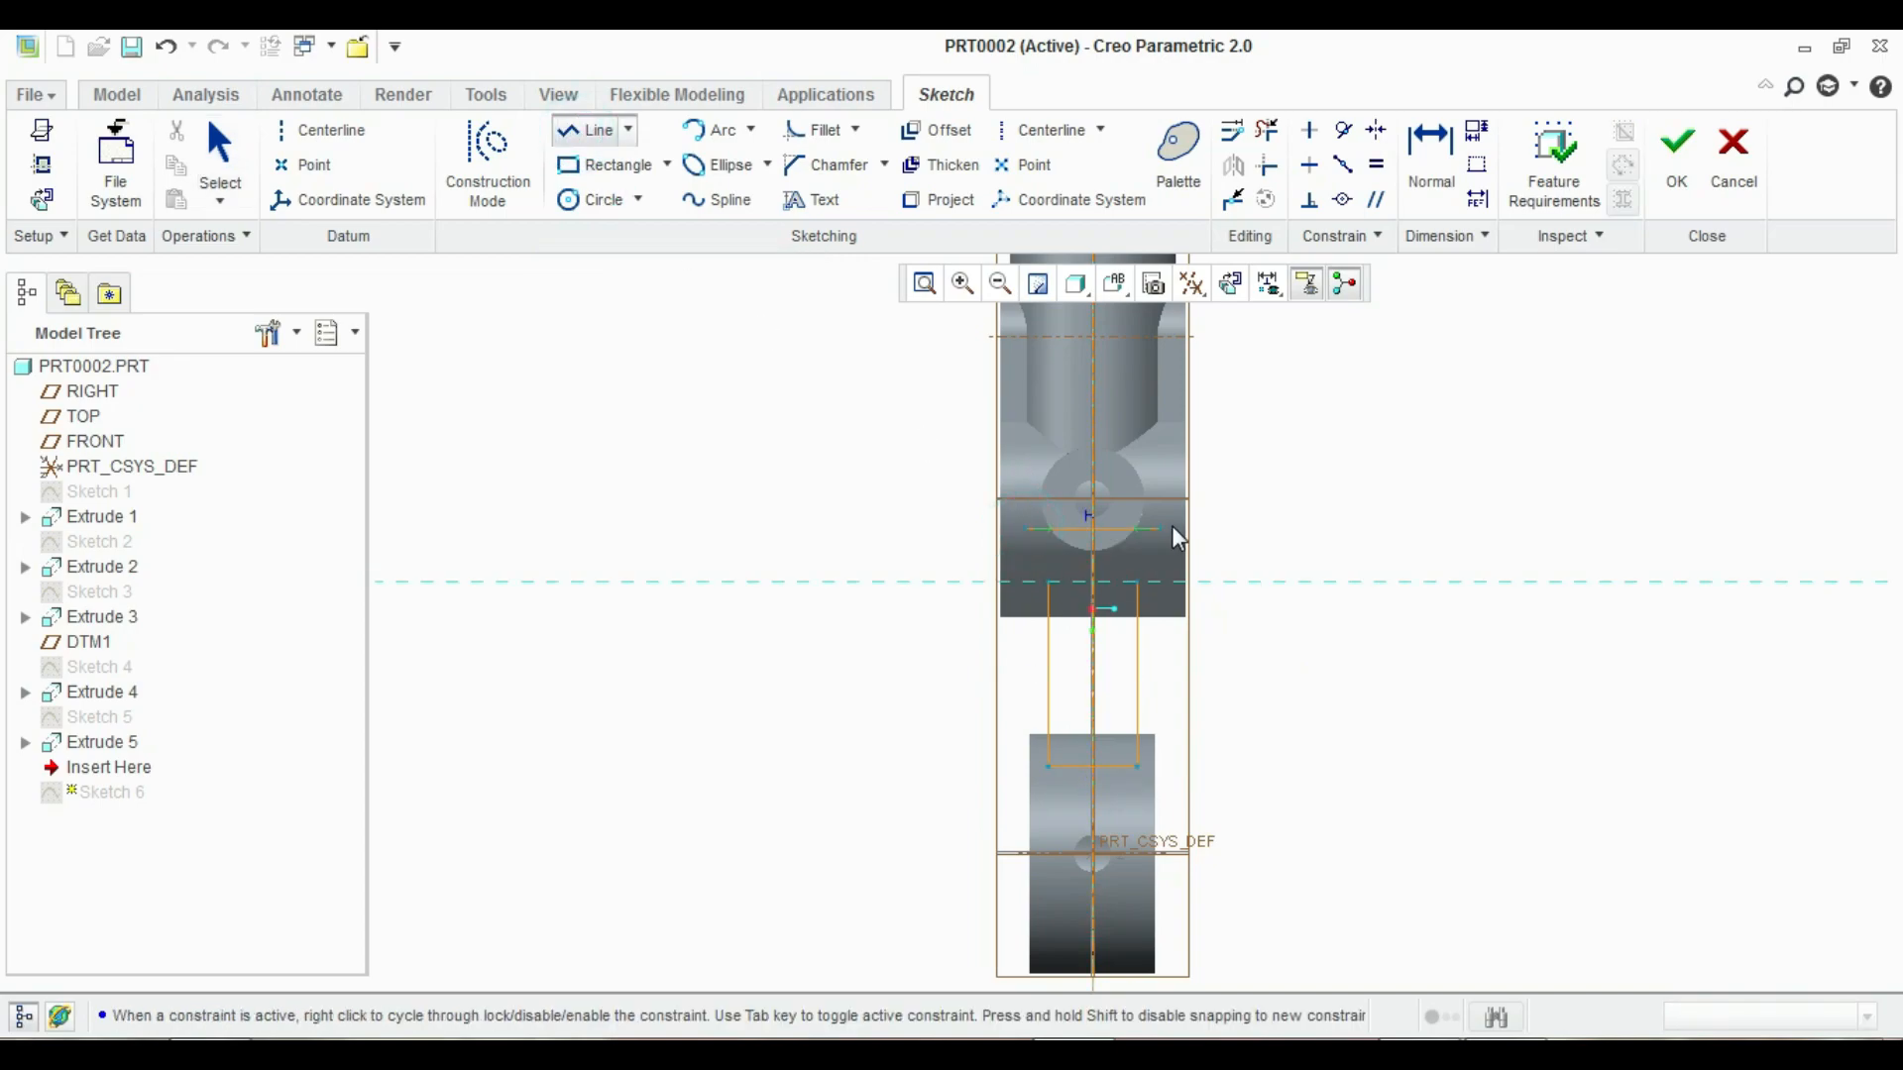
middle_click(1313, 522)
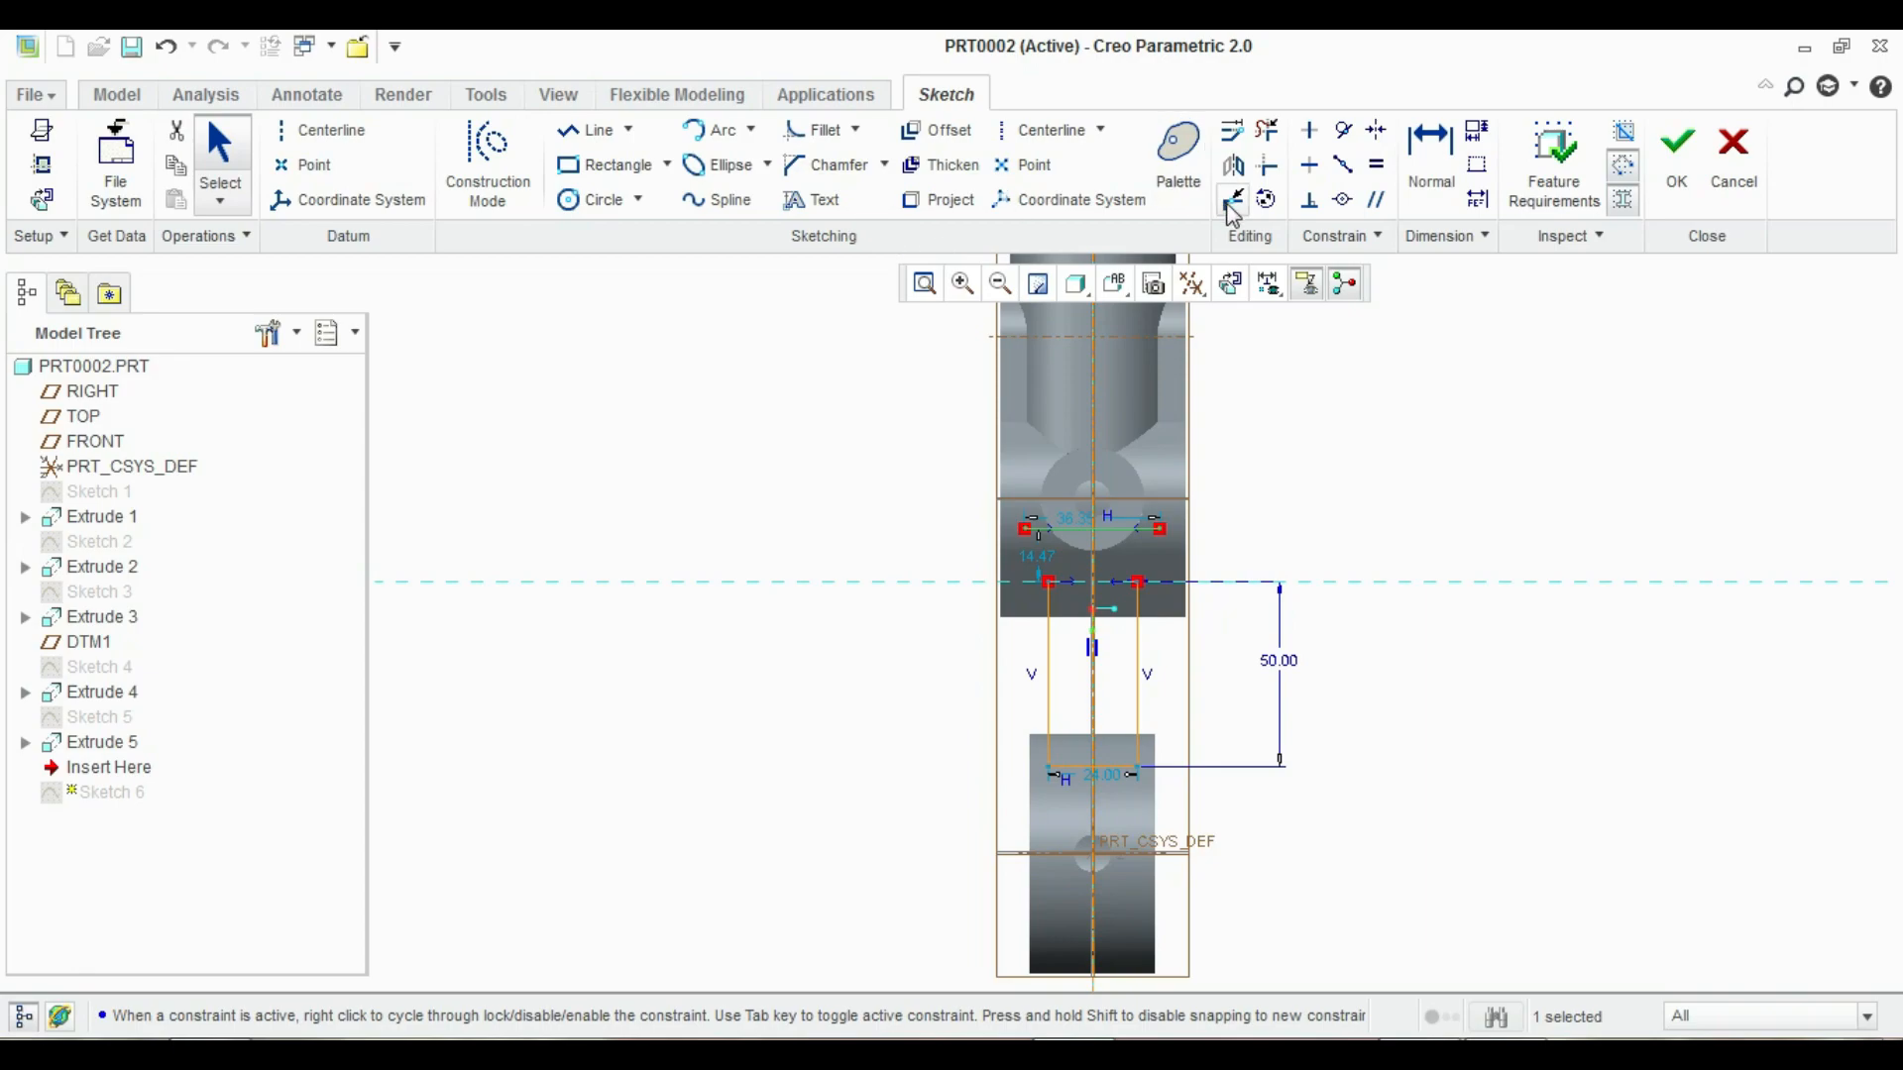
Corner-trim both vertical sides of the web profile to the new upper line so the rectangle closes
left_click(1269, 168)
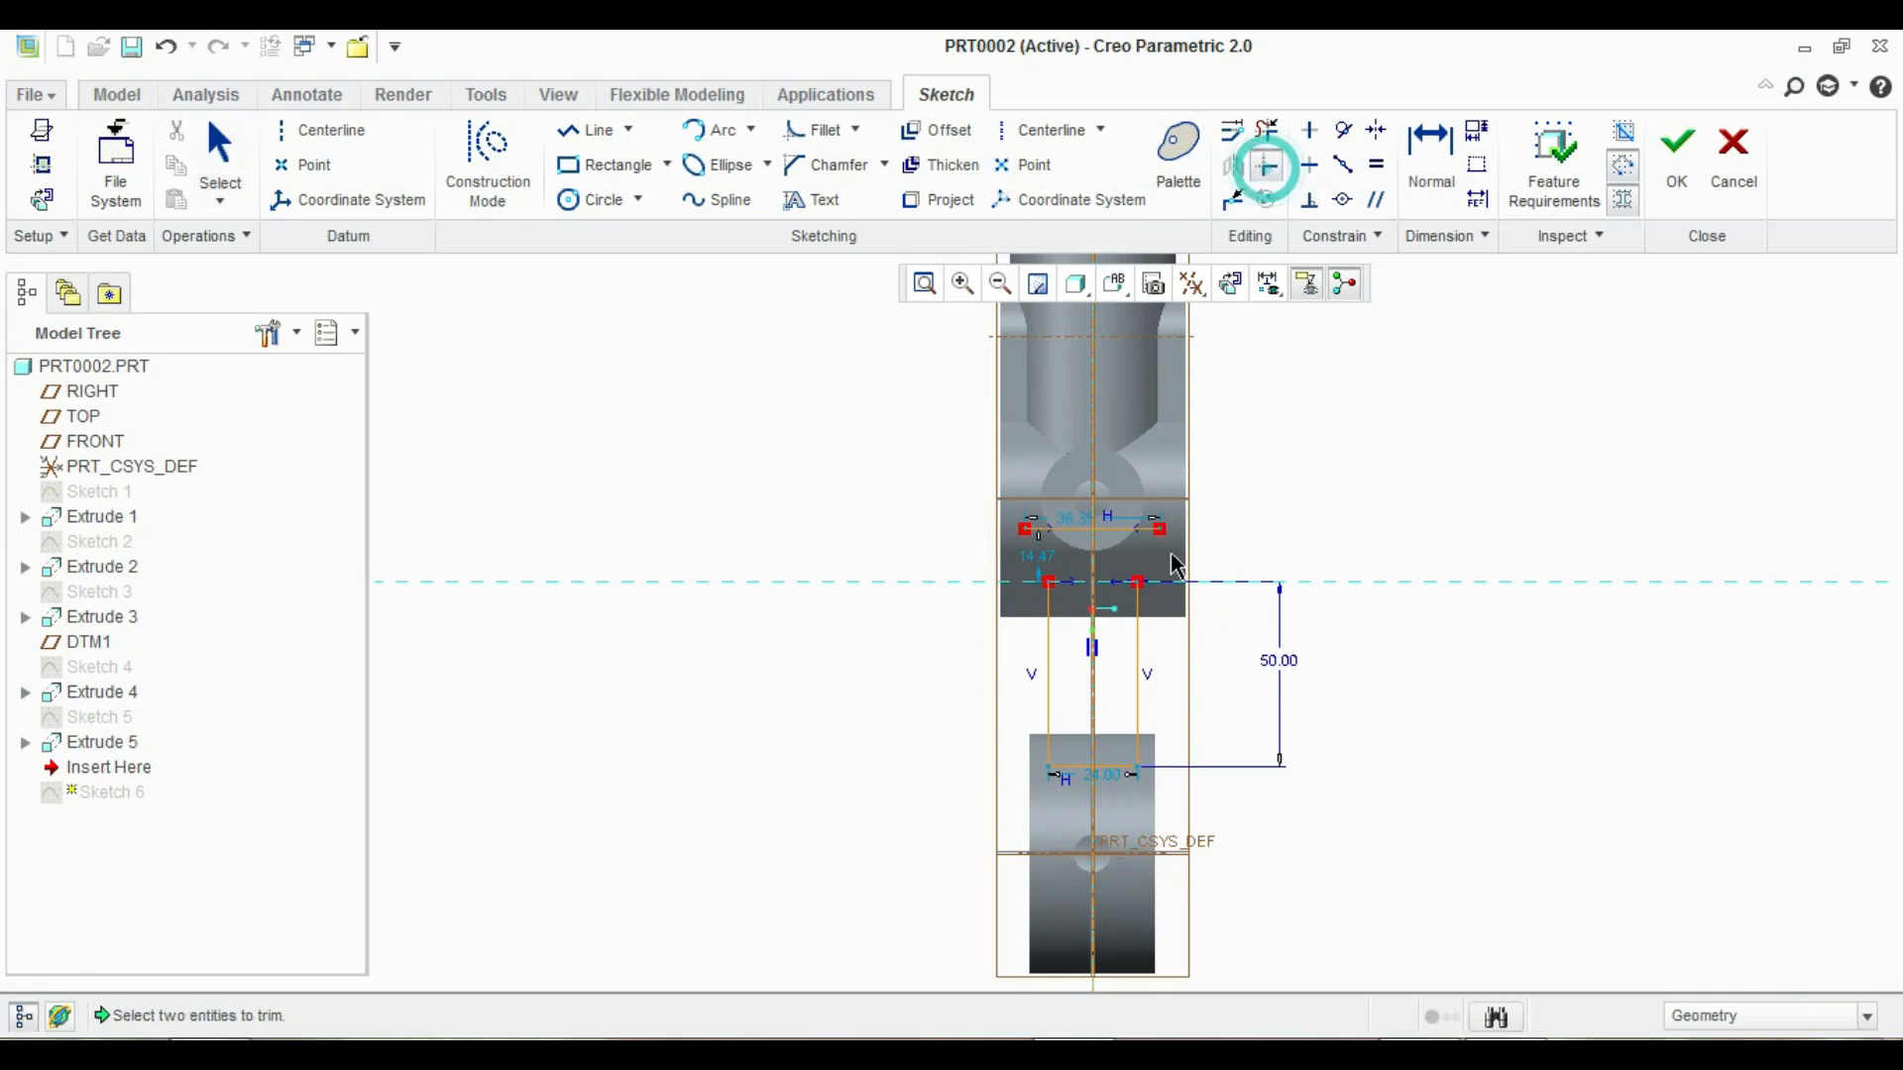
left_click(1050, 615)
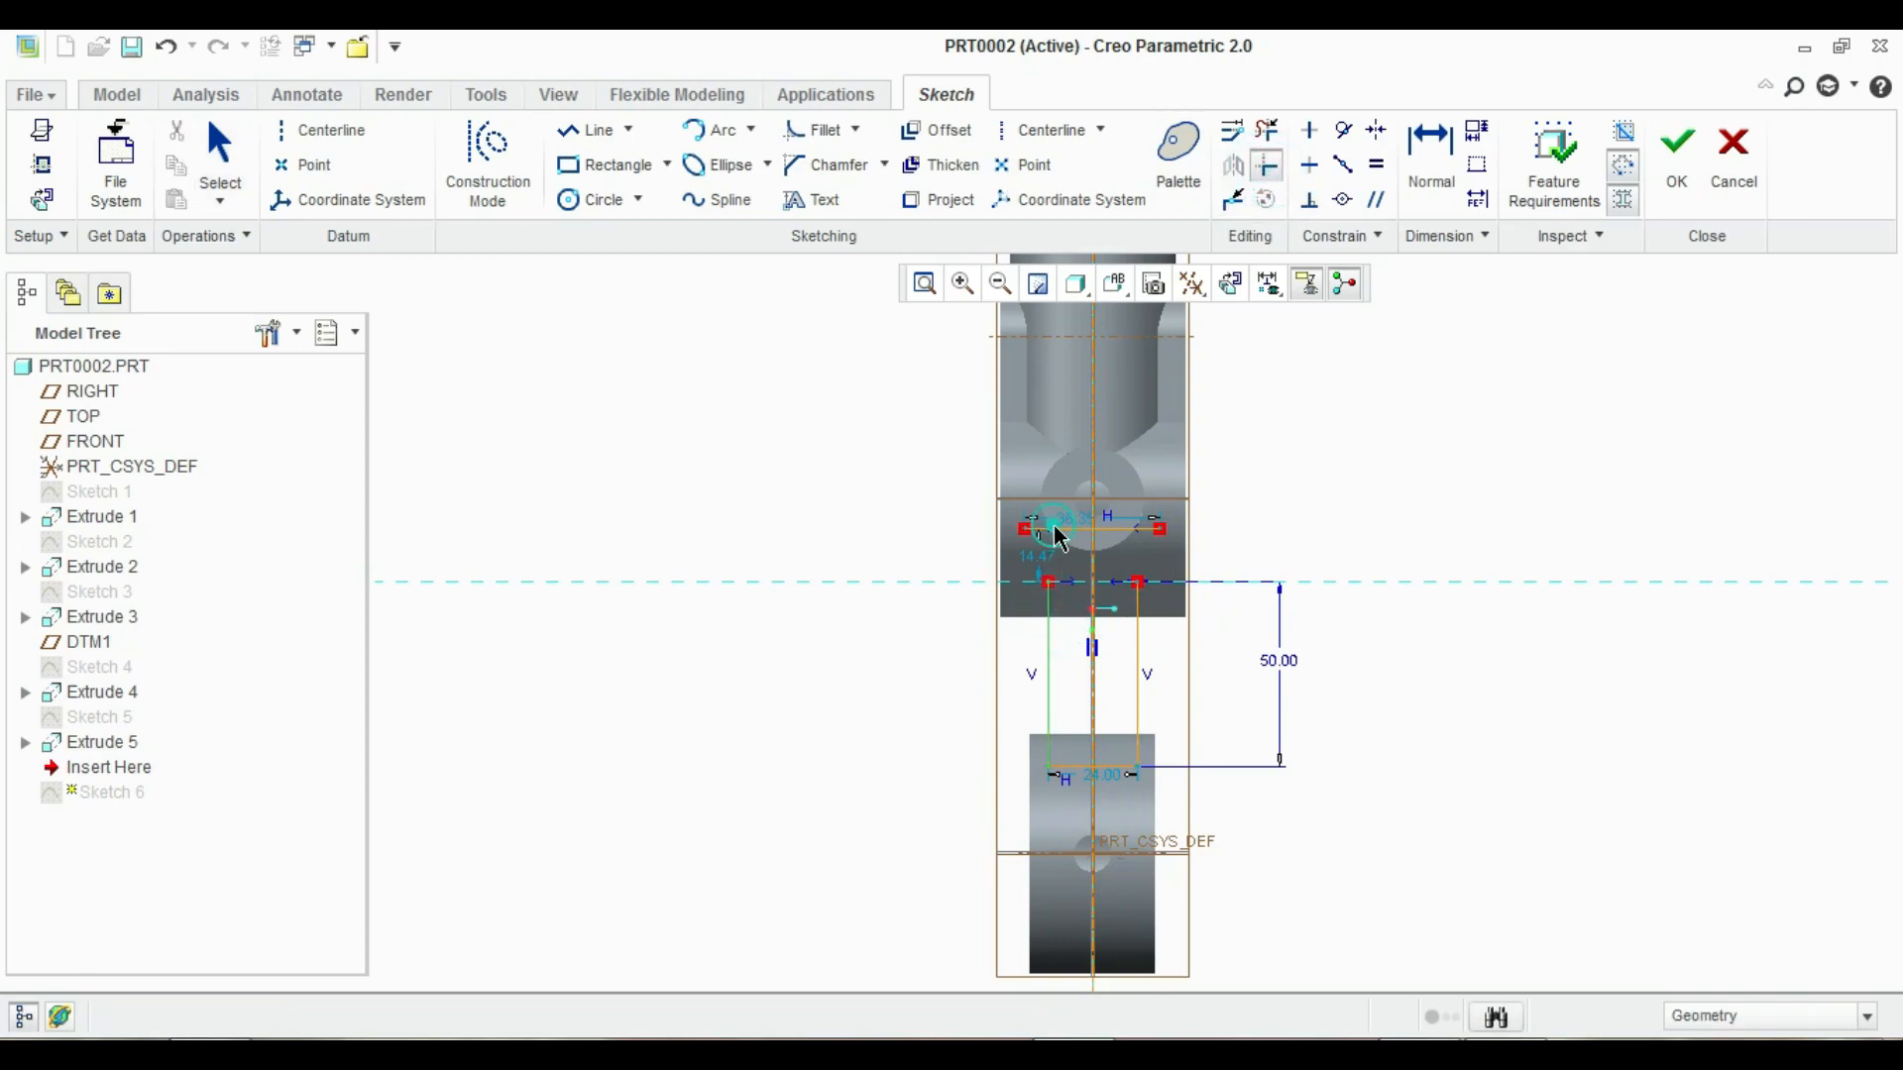
left_click(1059, 535)
left_click(1140, 619)
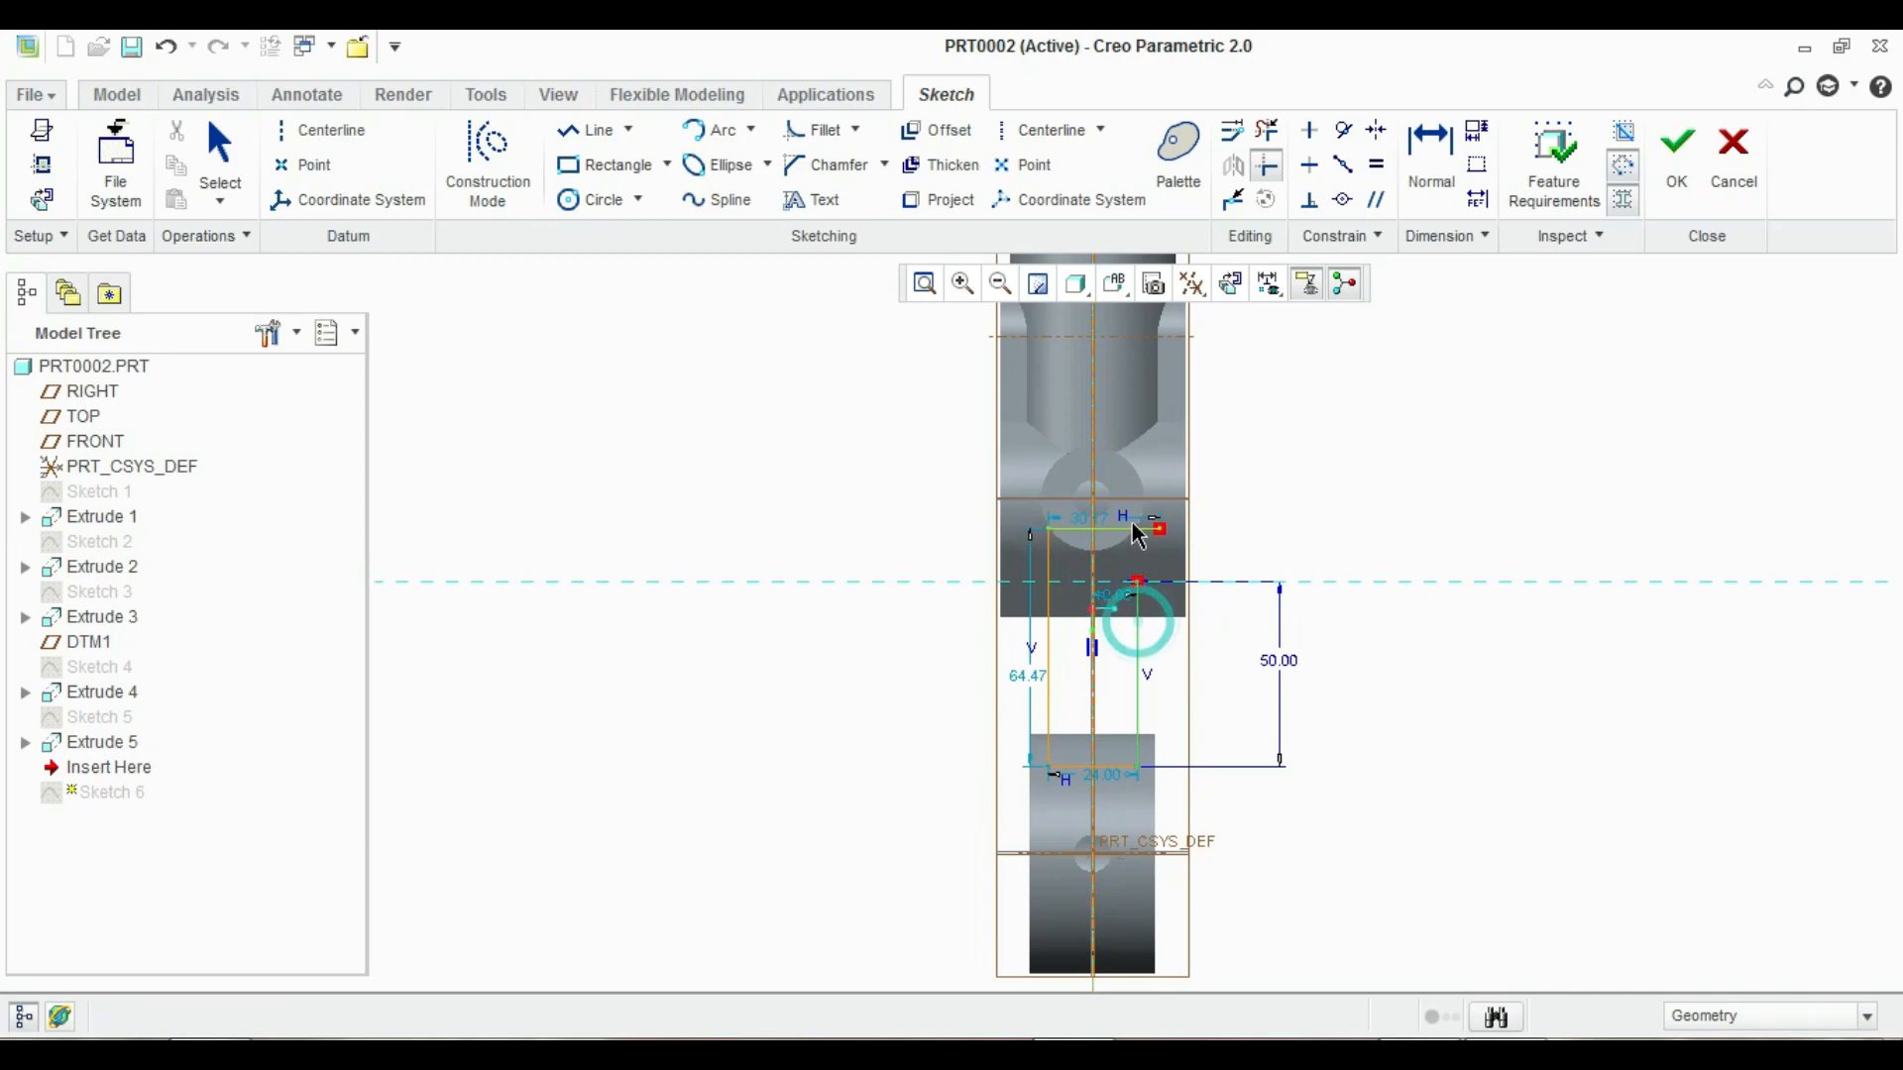
left_click(1135, 538)
middle_click(1328, 523)
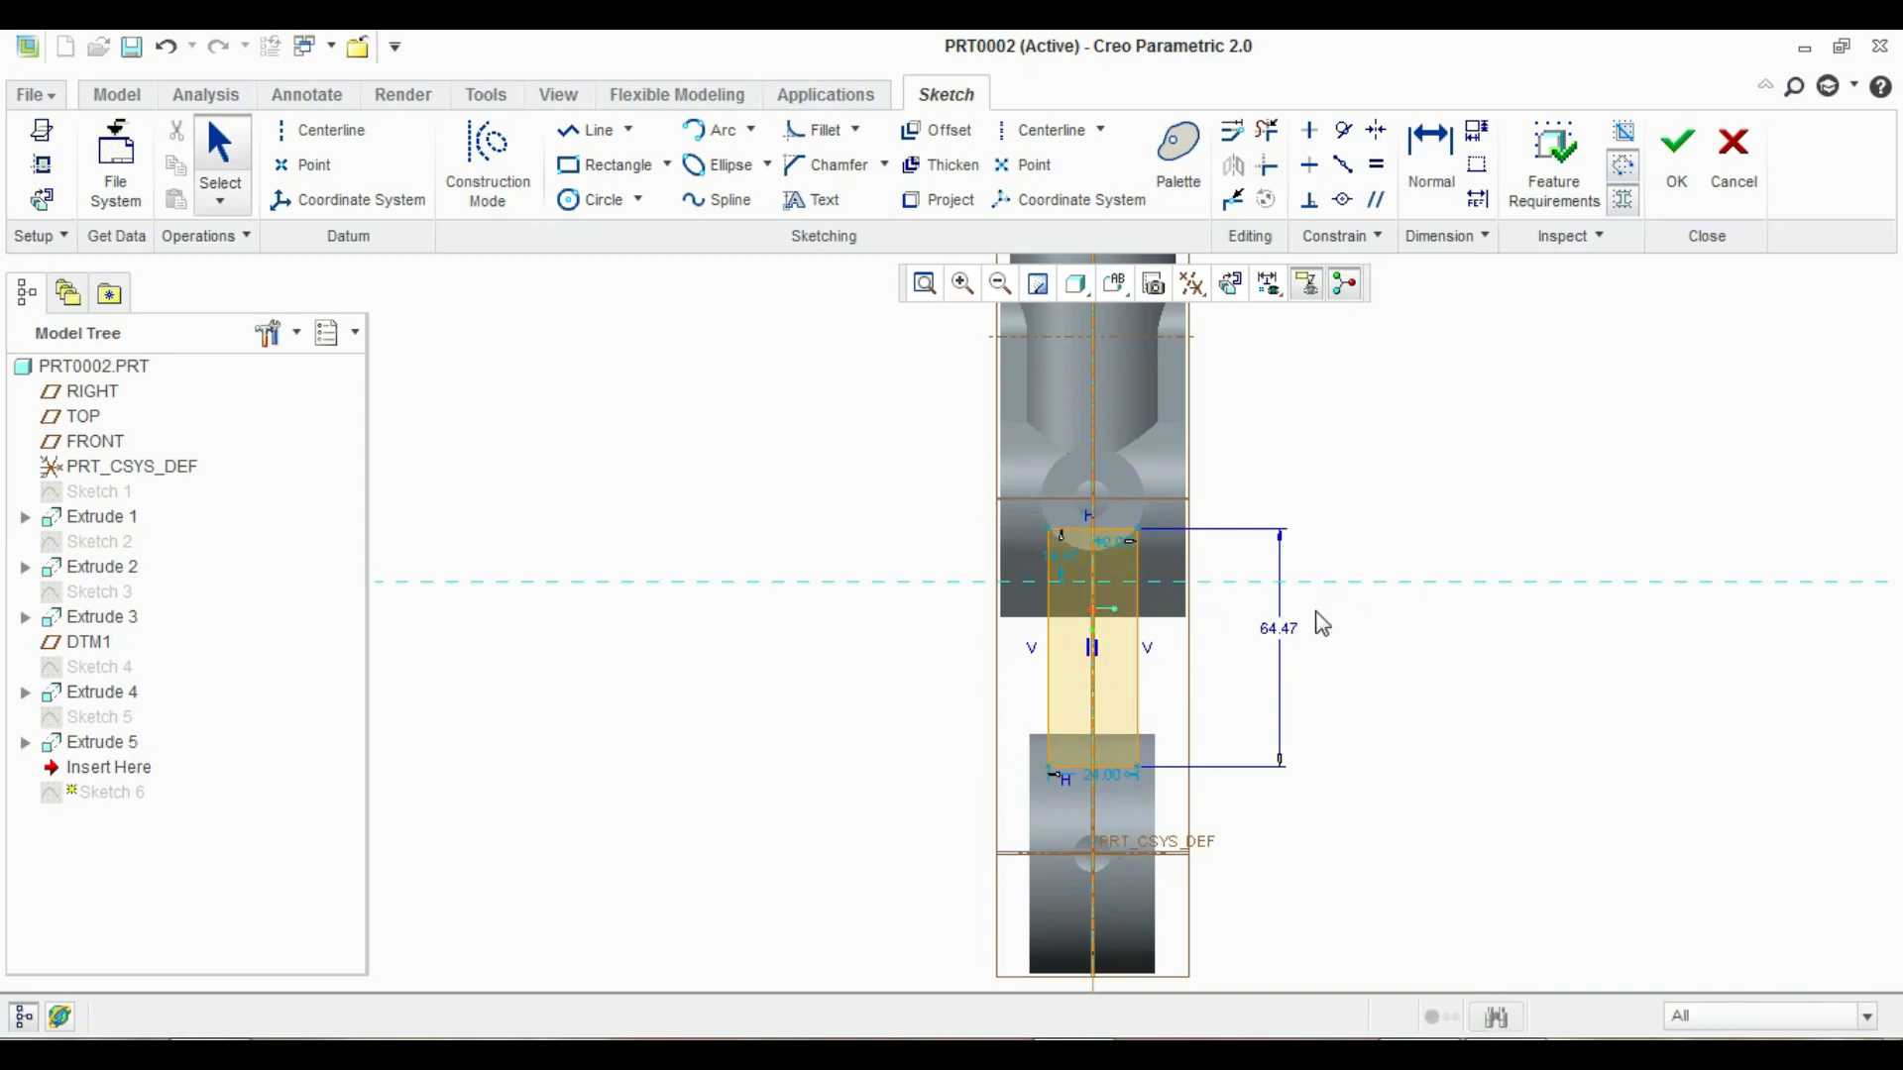
Set the web rectangle's height to 65 and finish editing the sketch
double_click(1282, 629)
type("65")
key("Return")
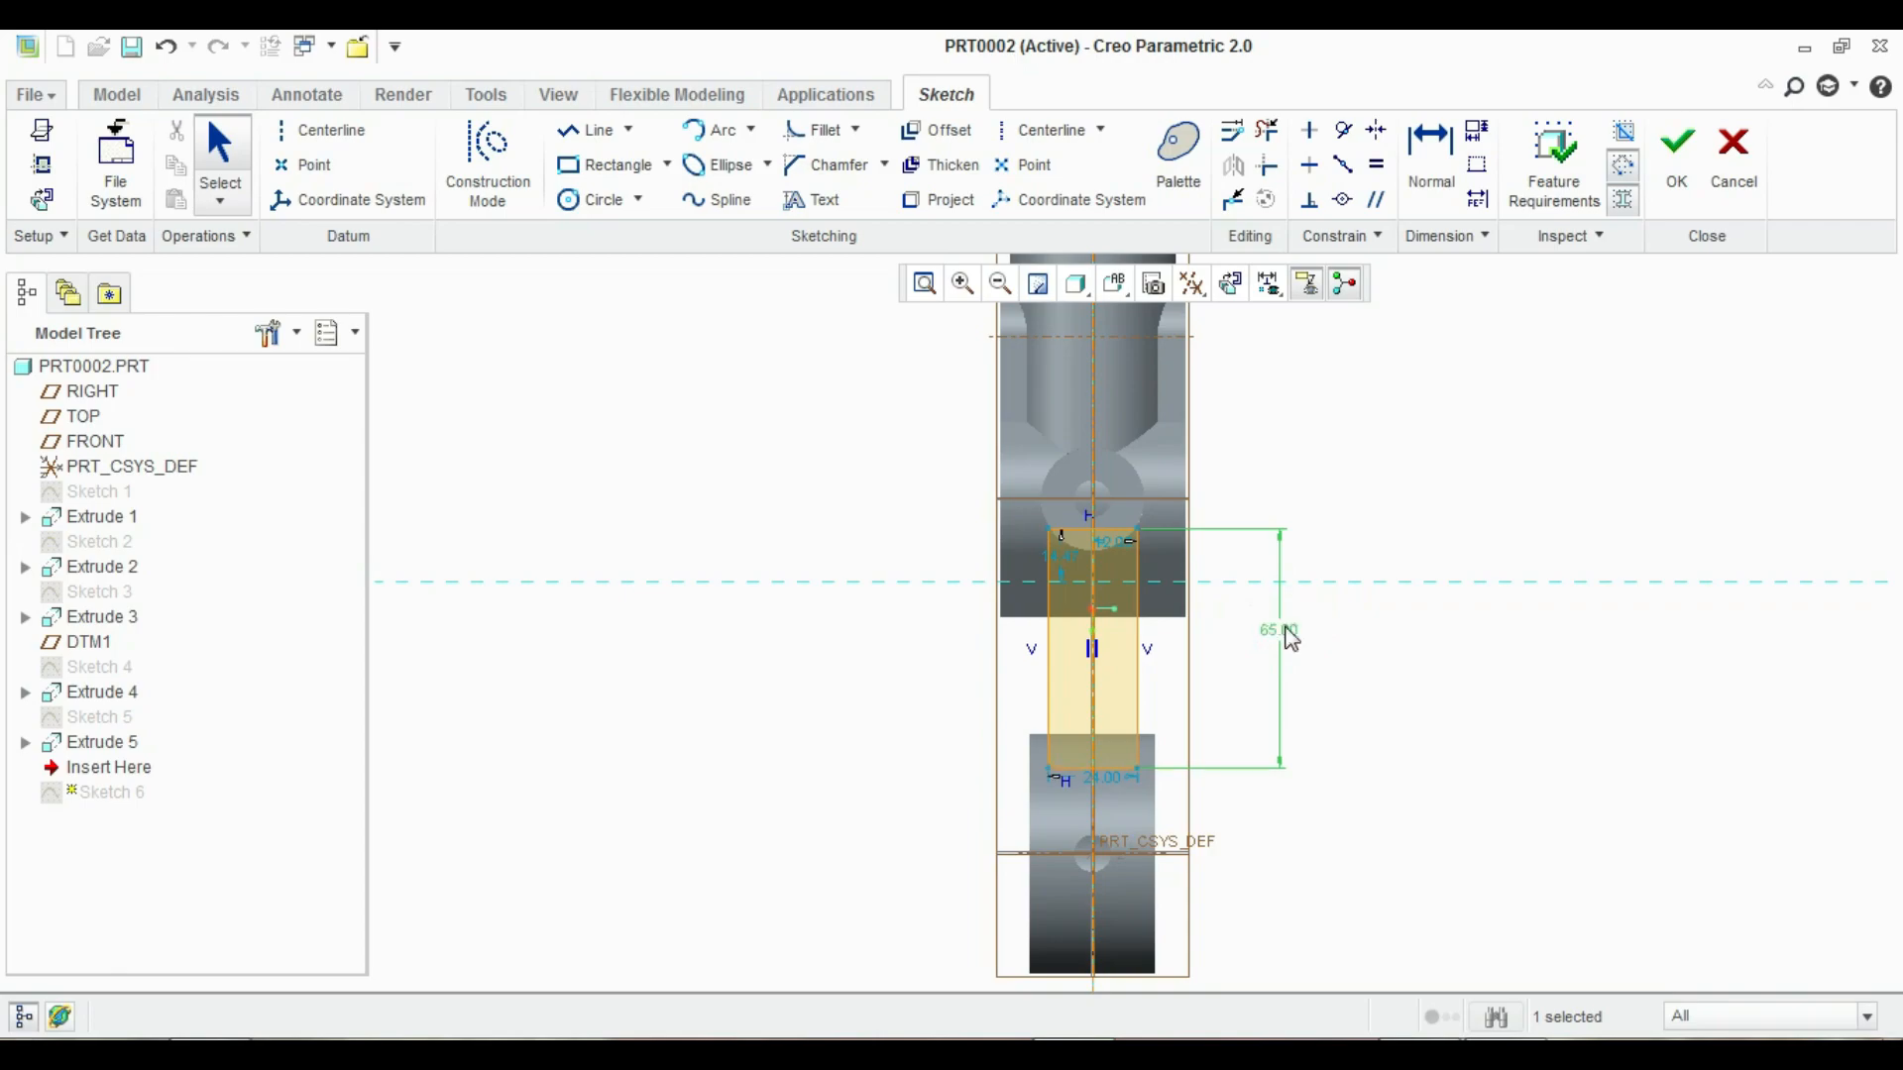
left_click(1409, 502)
left_click(1676, 150)
Examine up close how the upper end of the web meets the clamp body and its bore
mouse_move(1407, 436)
middle_mouse_down()
mouse_move(1359, 462)
mouse_move(1380, 532)
mouse_move(1423, 493)
mouse_move(1377, 476)
mouse_move(1266, 503)
middle_mouse_up()
scroll(1061, 511, "down", 2)
middle_click_drag(1060, 511, 1108, 525)
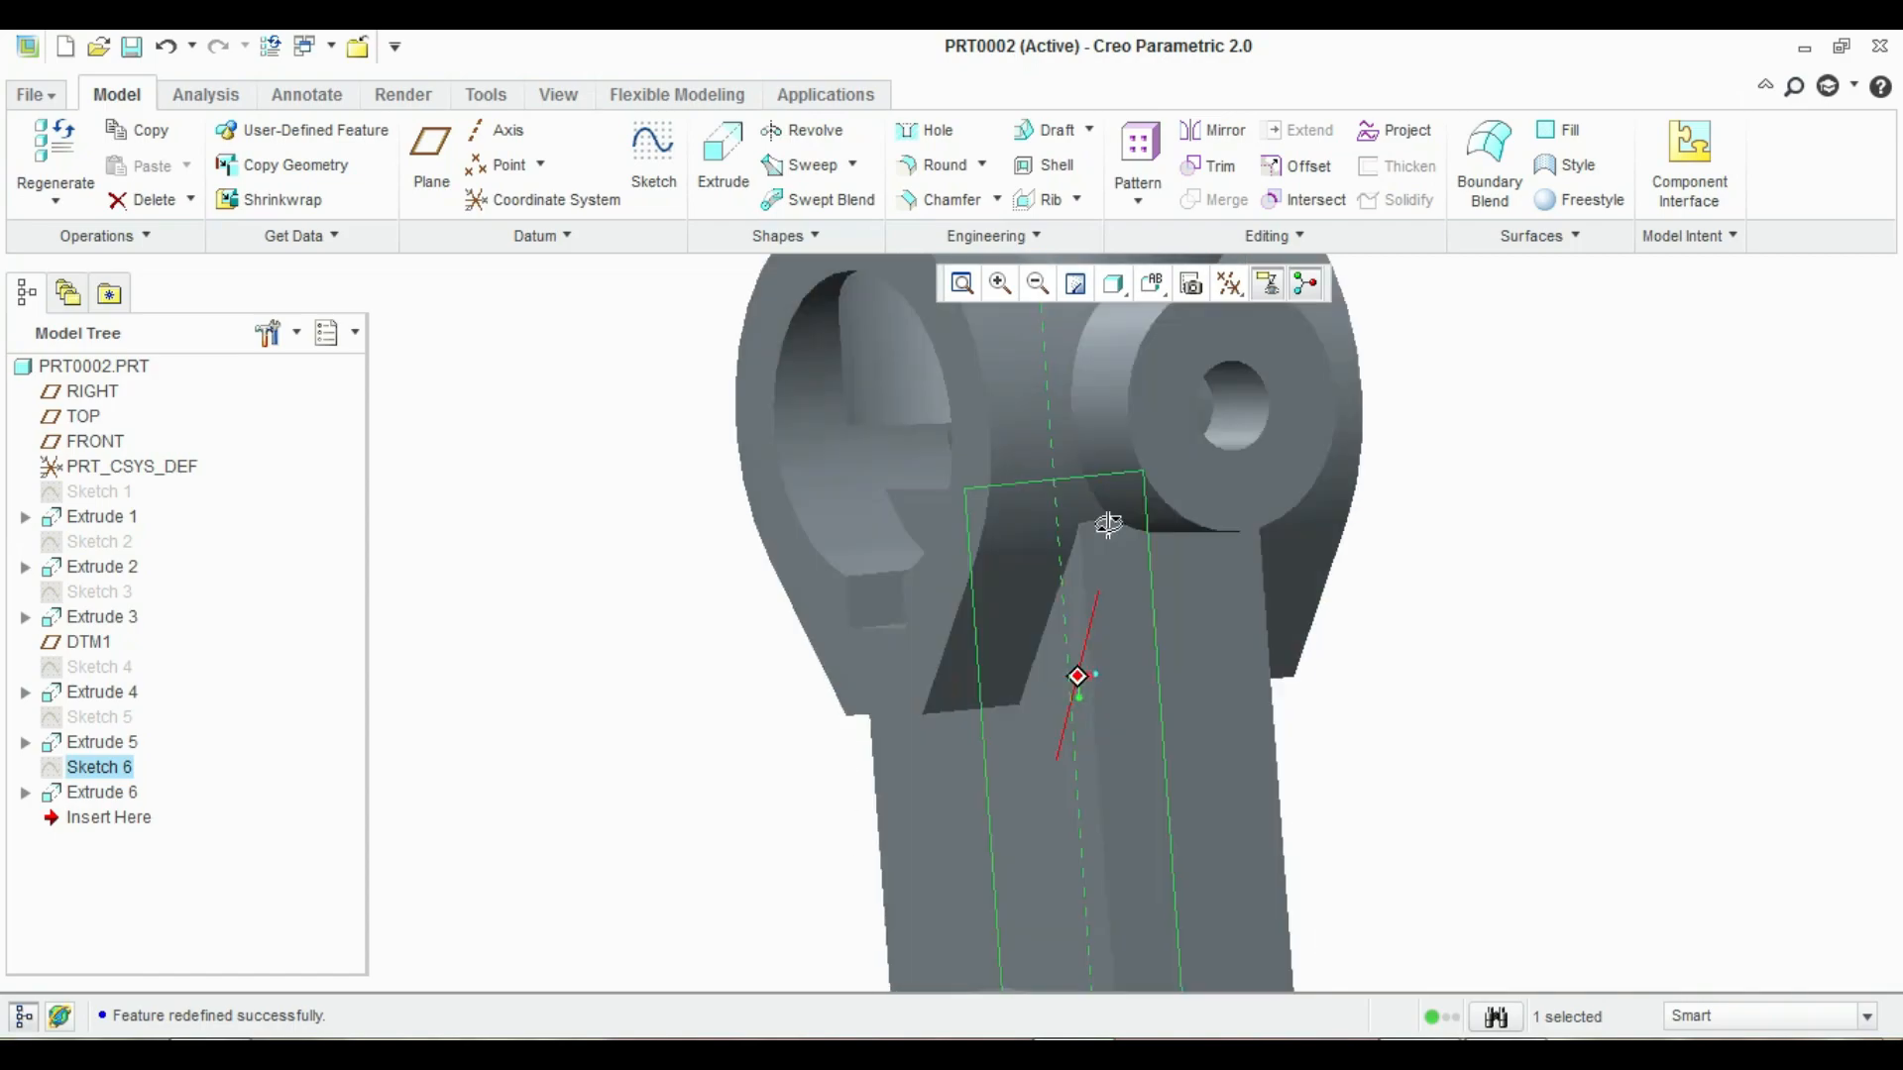
scroll(1060, 507, "down", 4)
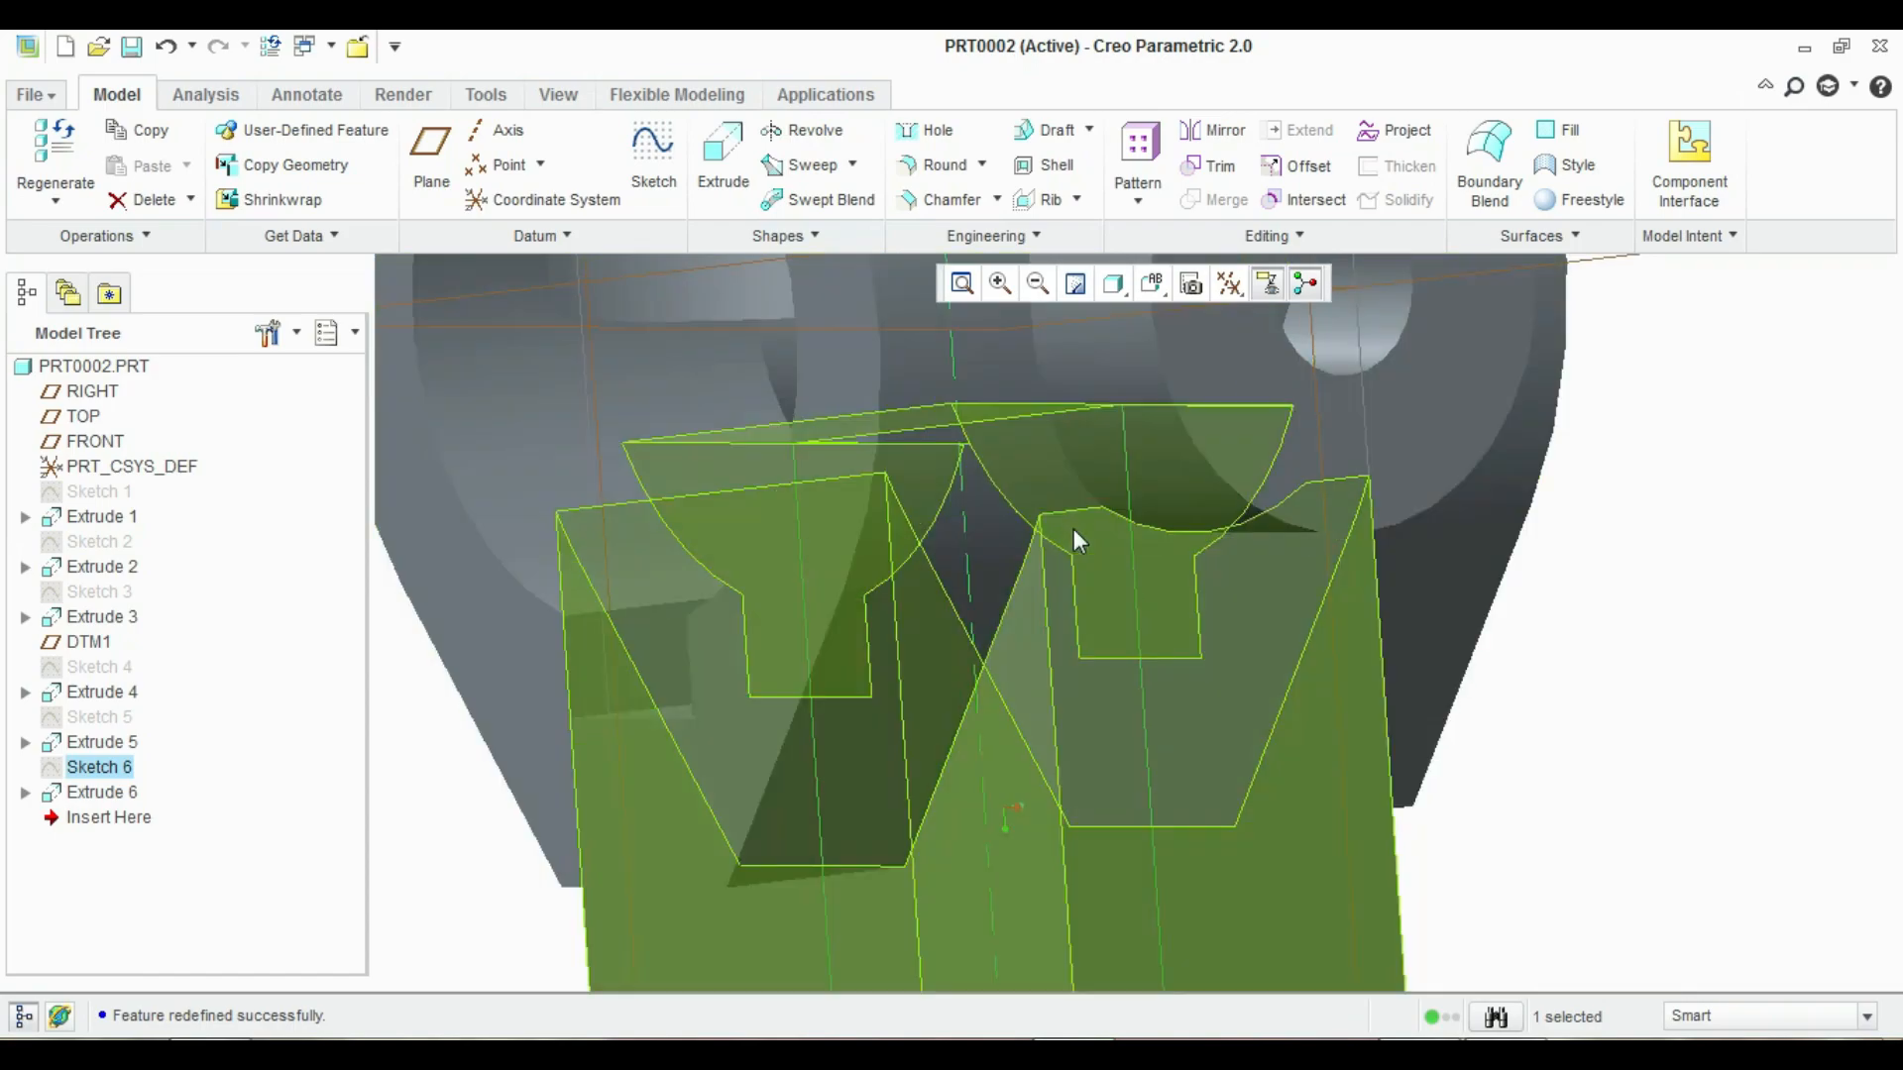
left_click(1078, 540)
mouse_move(1088, 552)
middle_mouse_down()
mouse_move(1111, 488)
mouse_move(1115, 560)
mouse_move(1221, 560)
mouse_move(1041, 542)
mouse_move(1052, 569)
middle_mouse_up()
scroll(1116, 561, "up", 5)
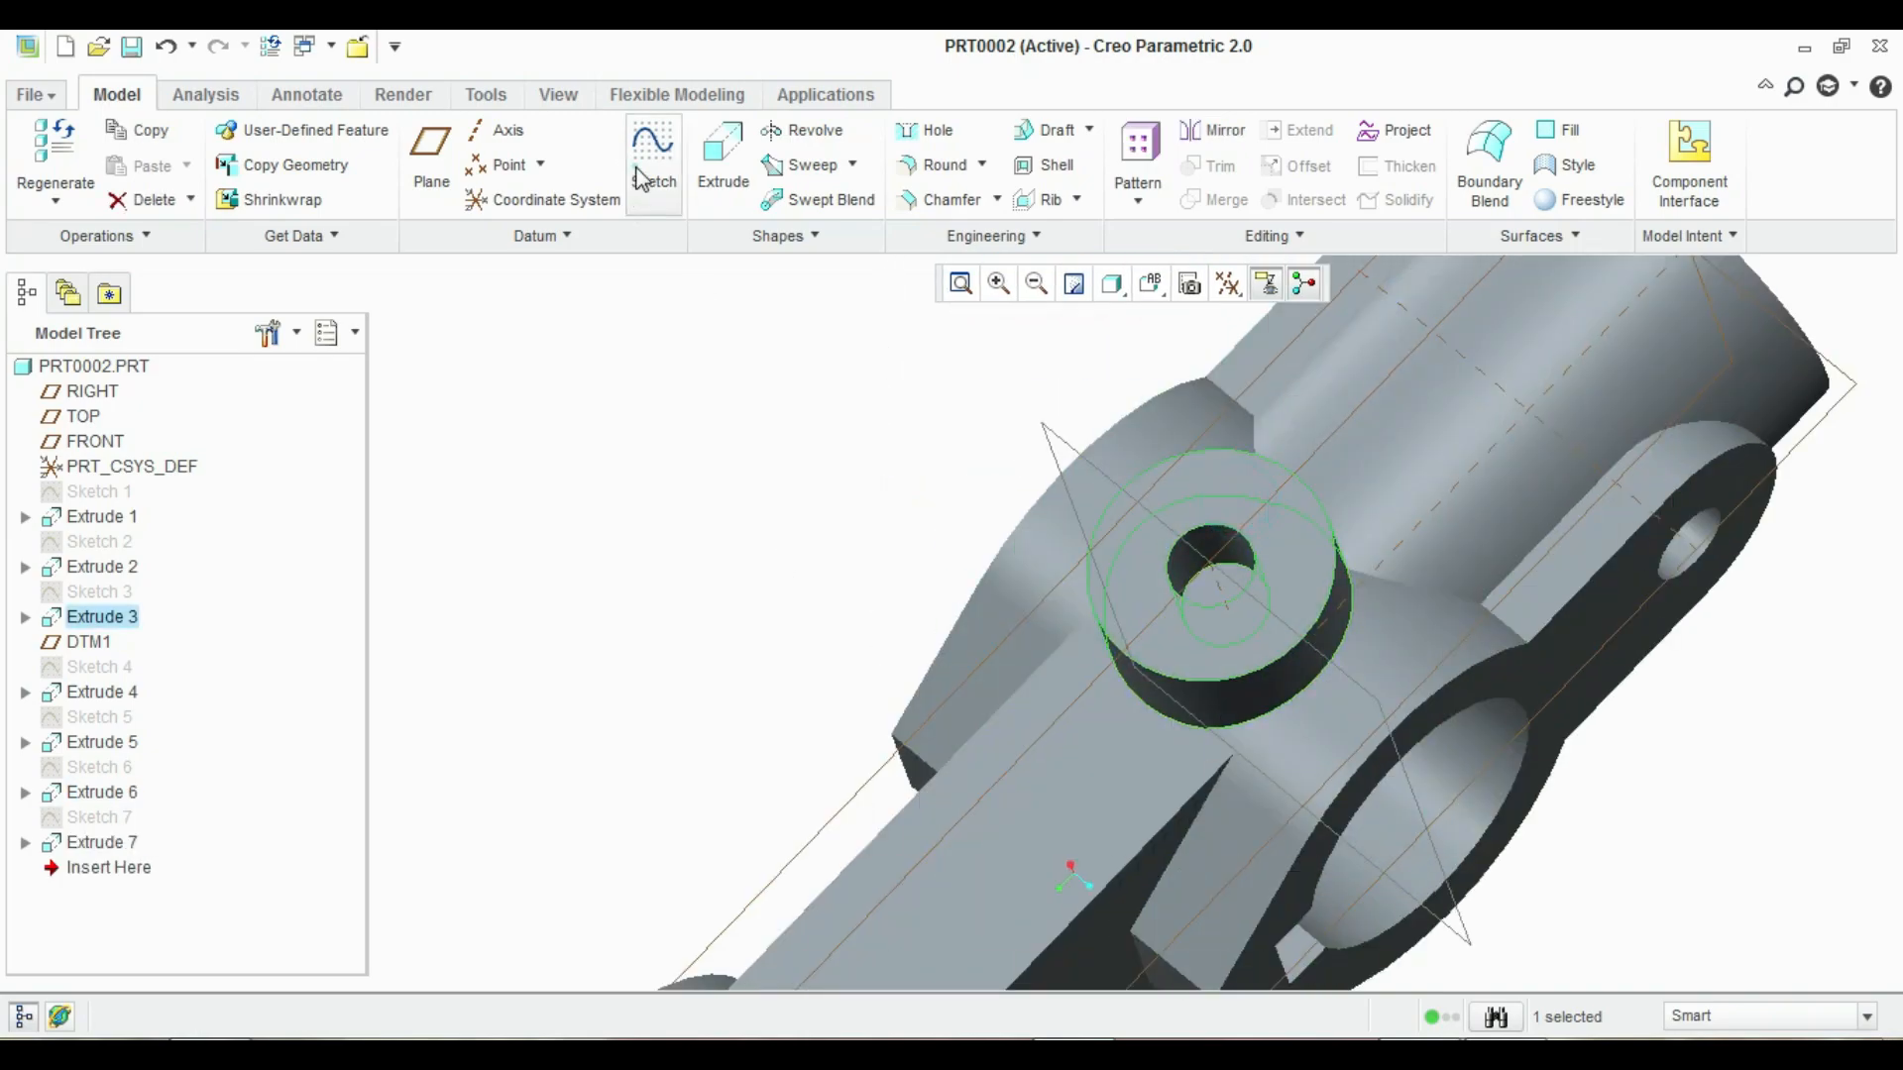
Create a new sketch containing the projected circular edge of the side boss's hole, then finish it
left_click(642, 179)
left_click(942, 199)
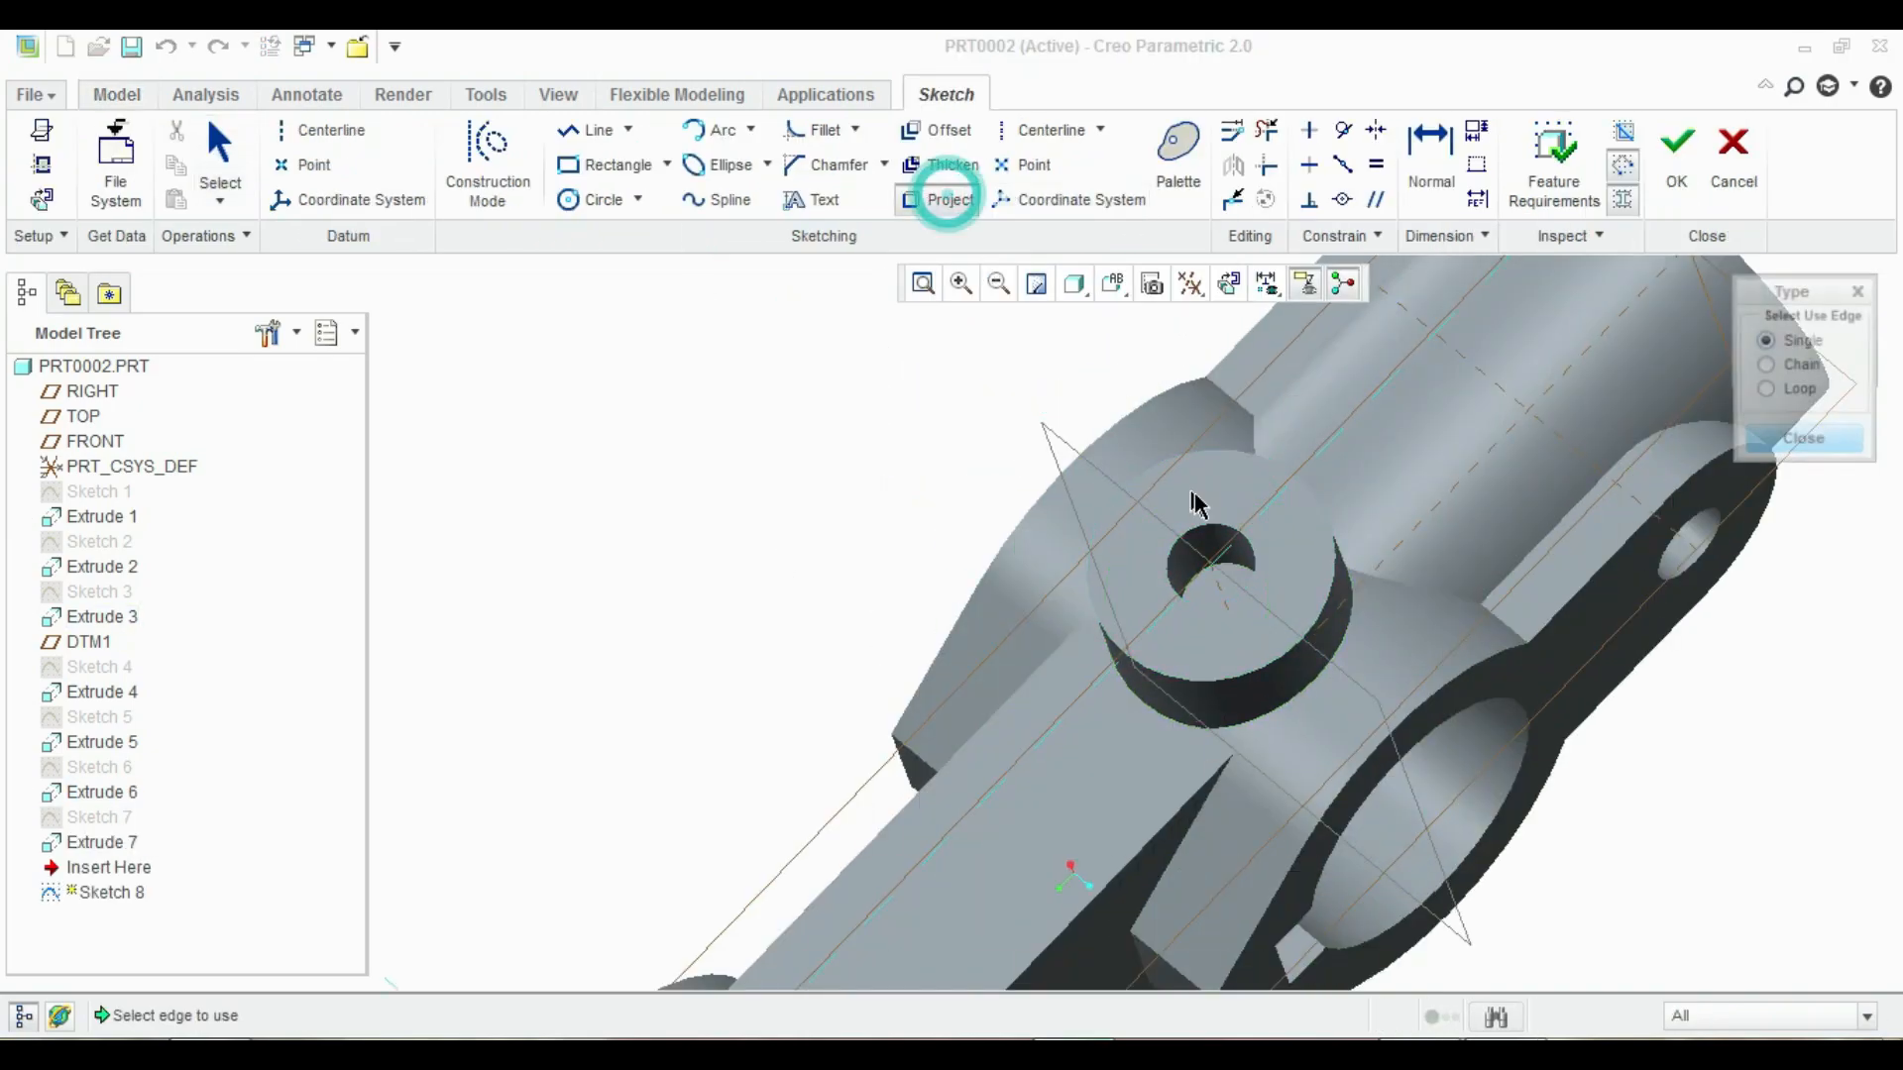
left_click(1213, 540)
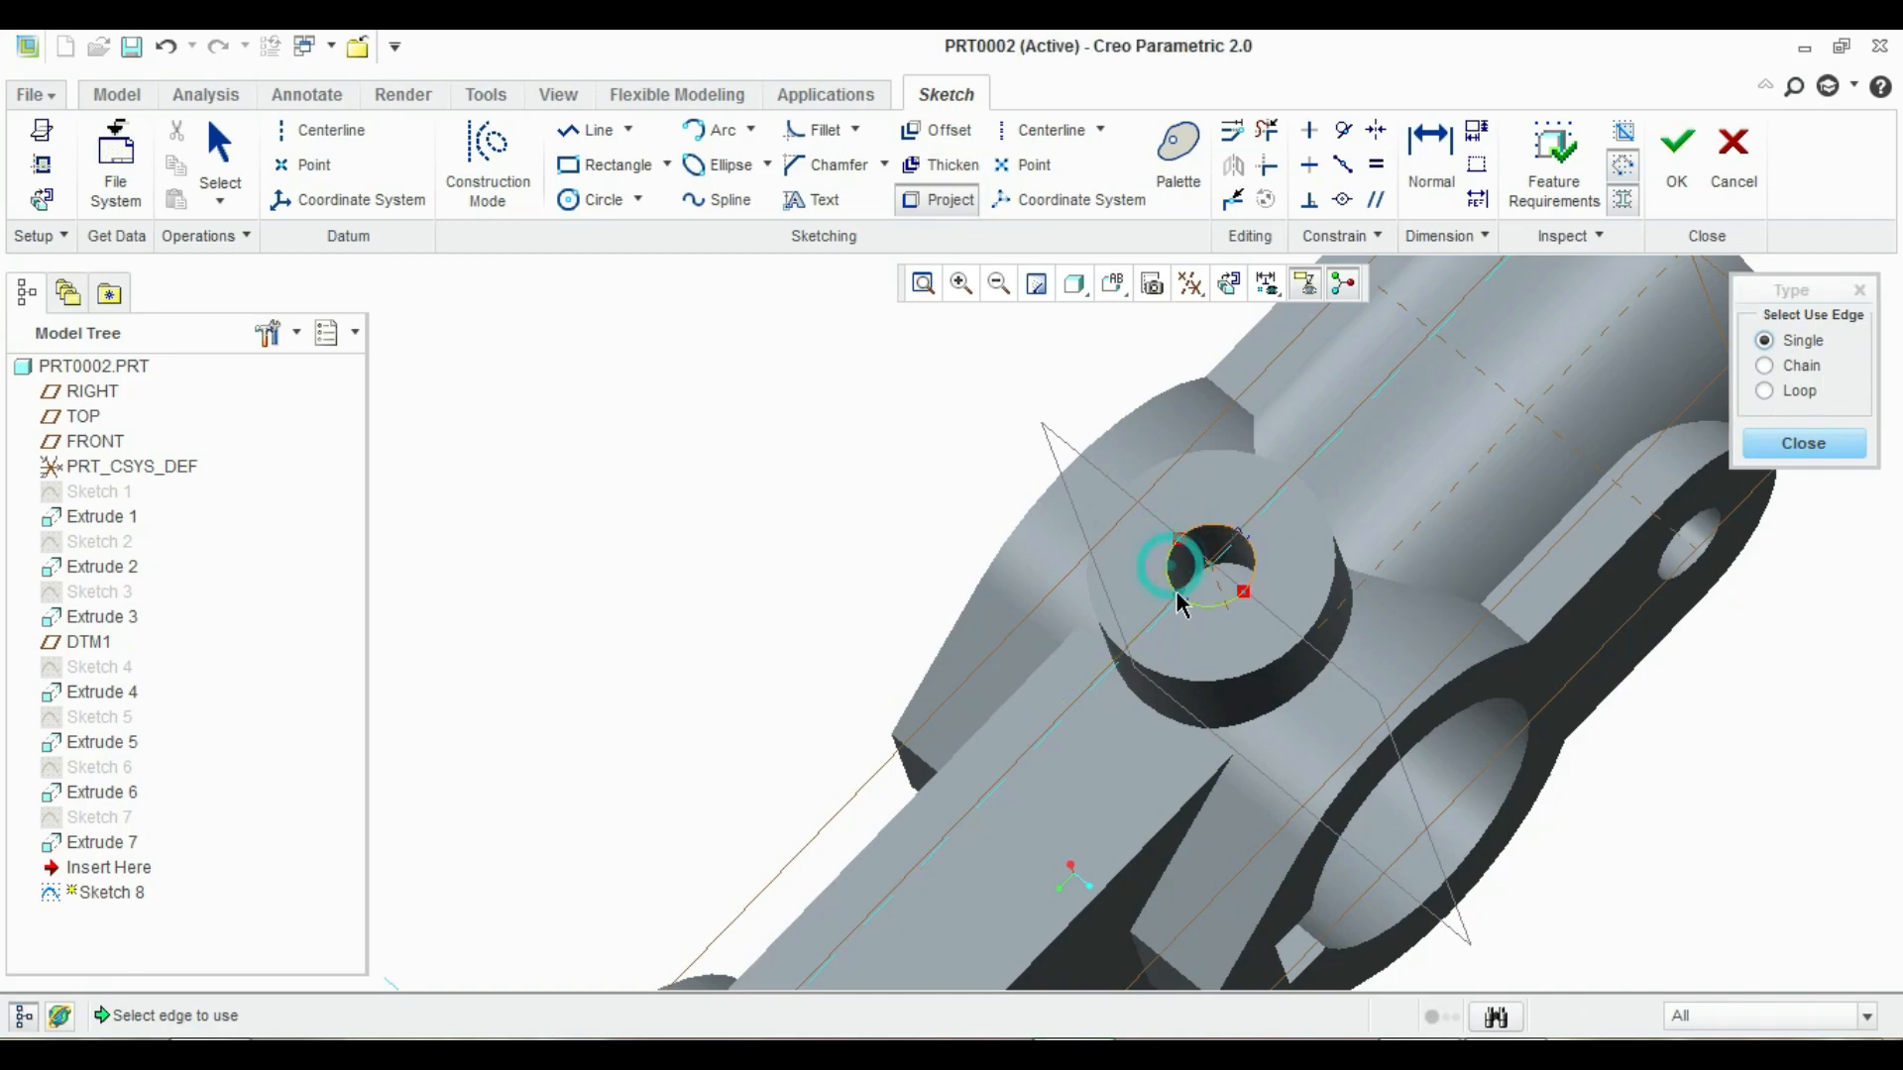
left_click(1799, 448)
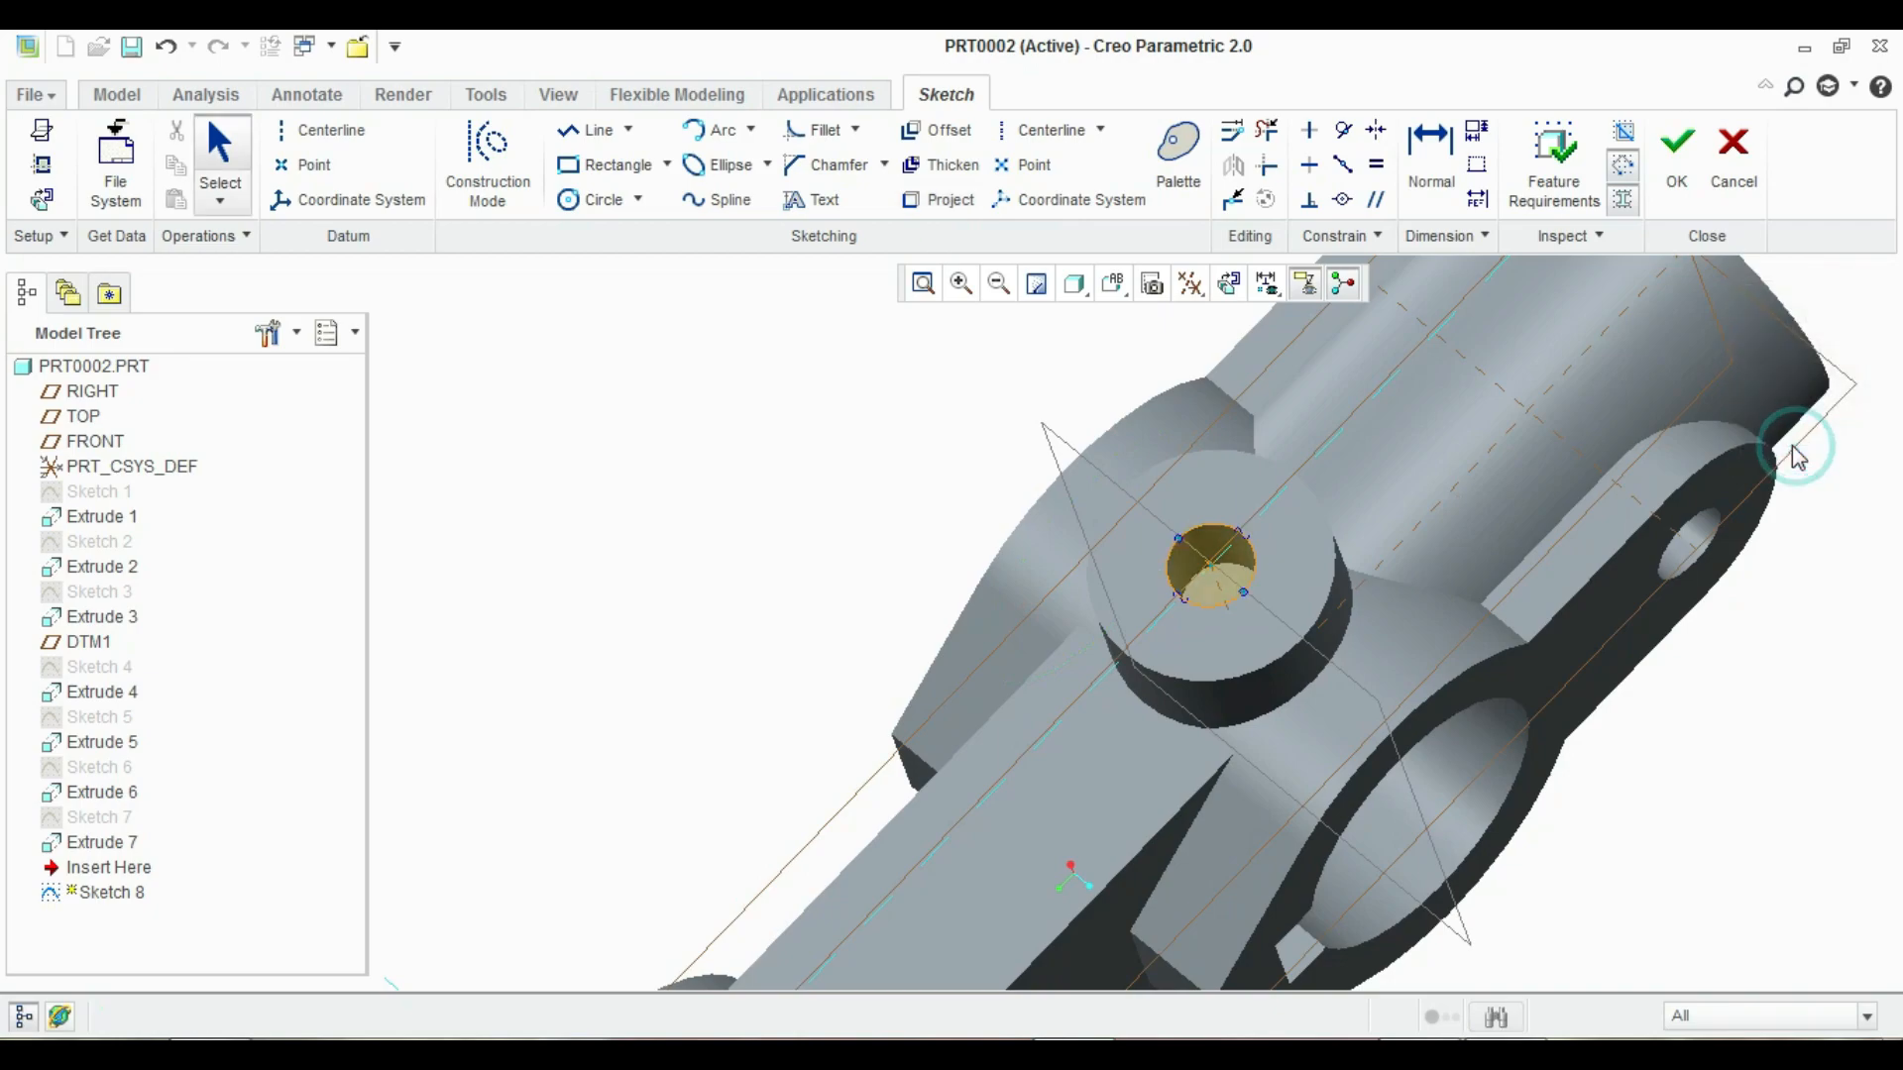
left_click(1676, 158)
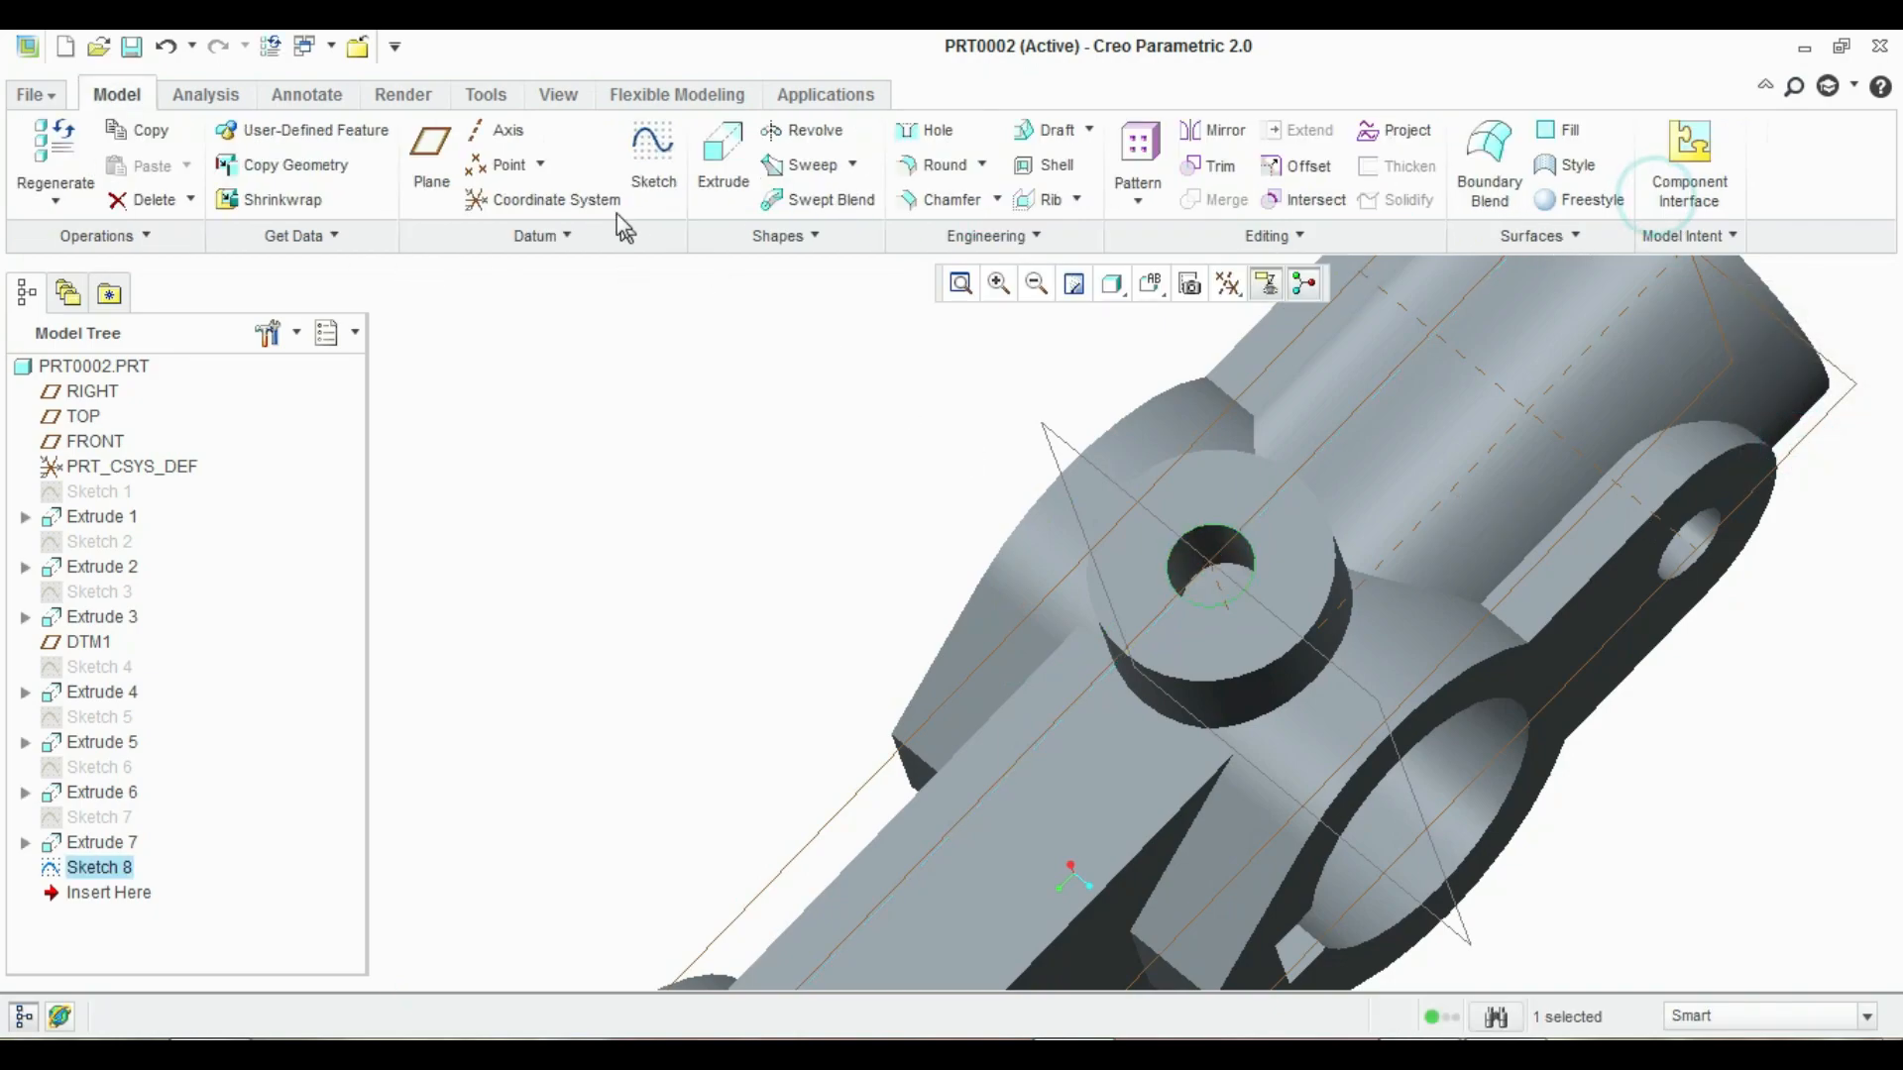
Extrude the side boss's hole circle as a cut about 42 deep, reversed inward so it opens into the clamp body's bore
left_click(722, 158)
left_click(342, 165)
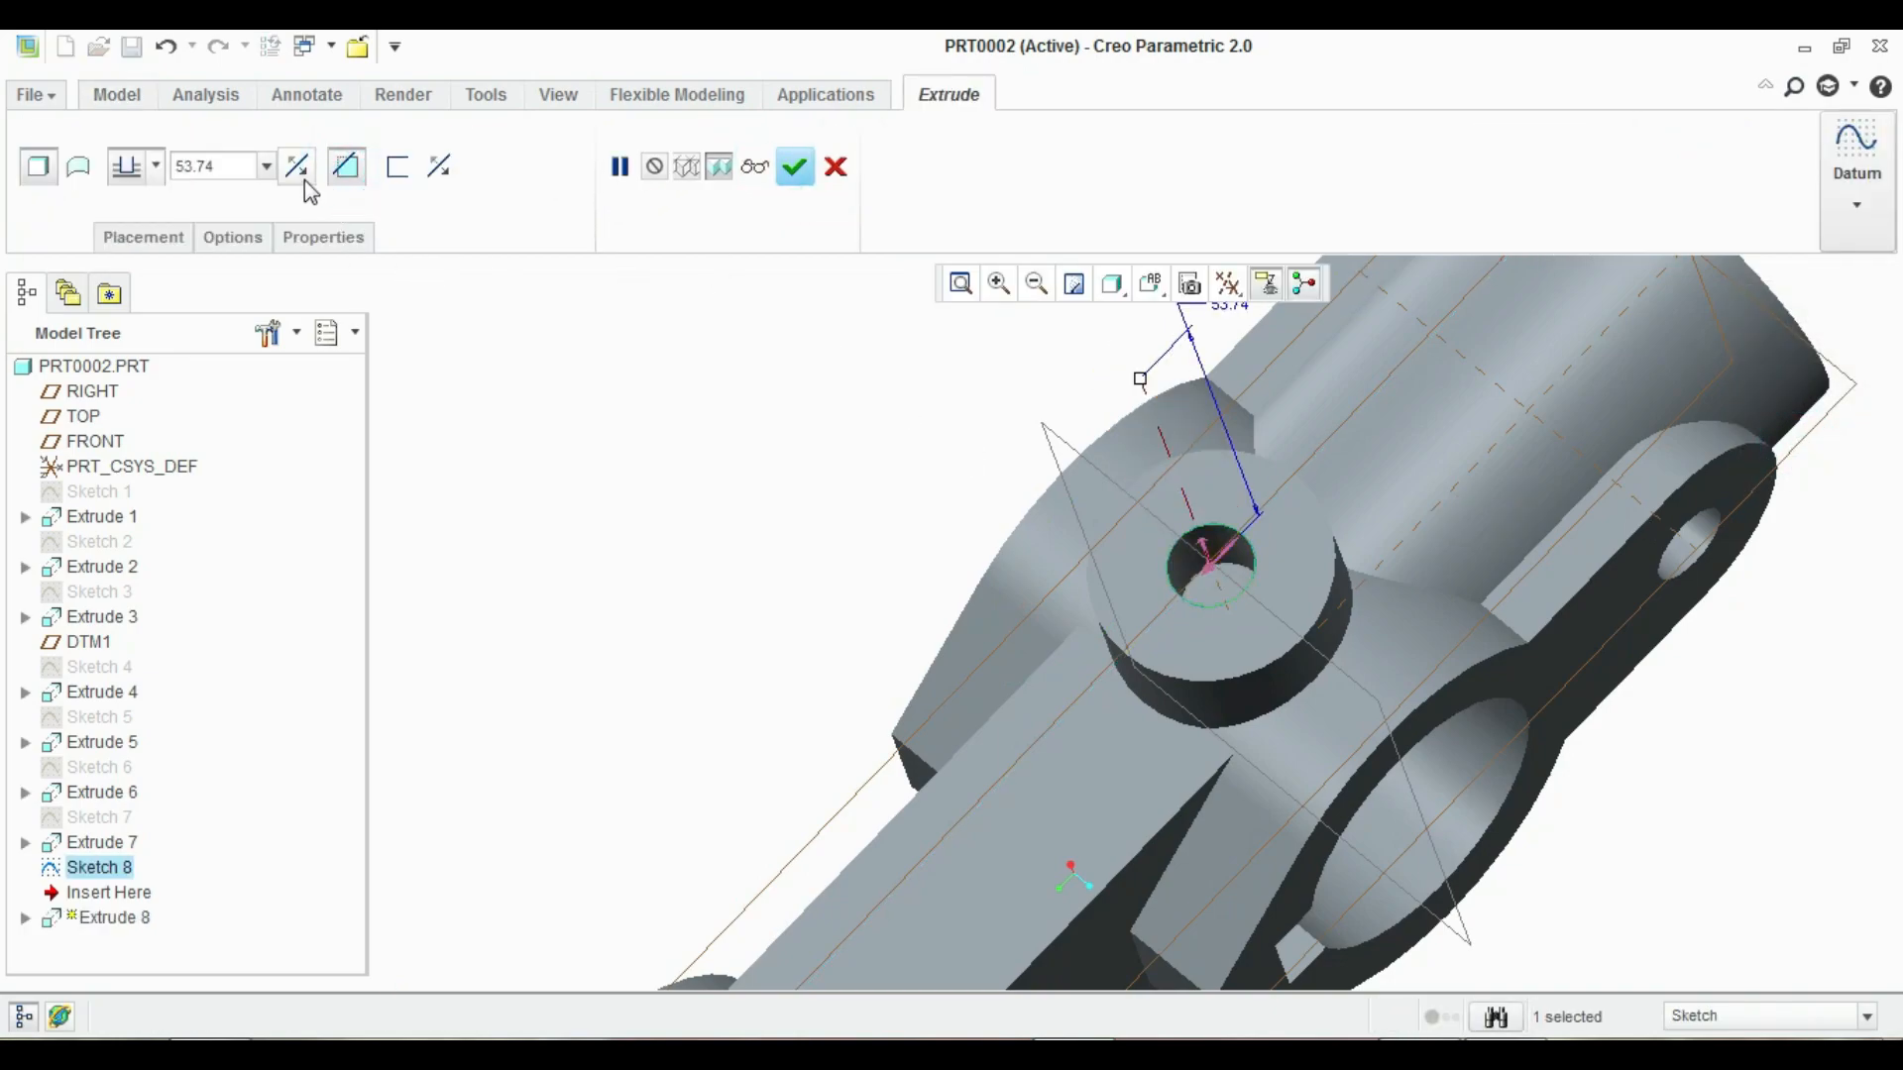
left_click(296, 166)
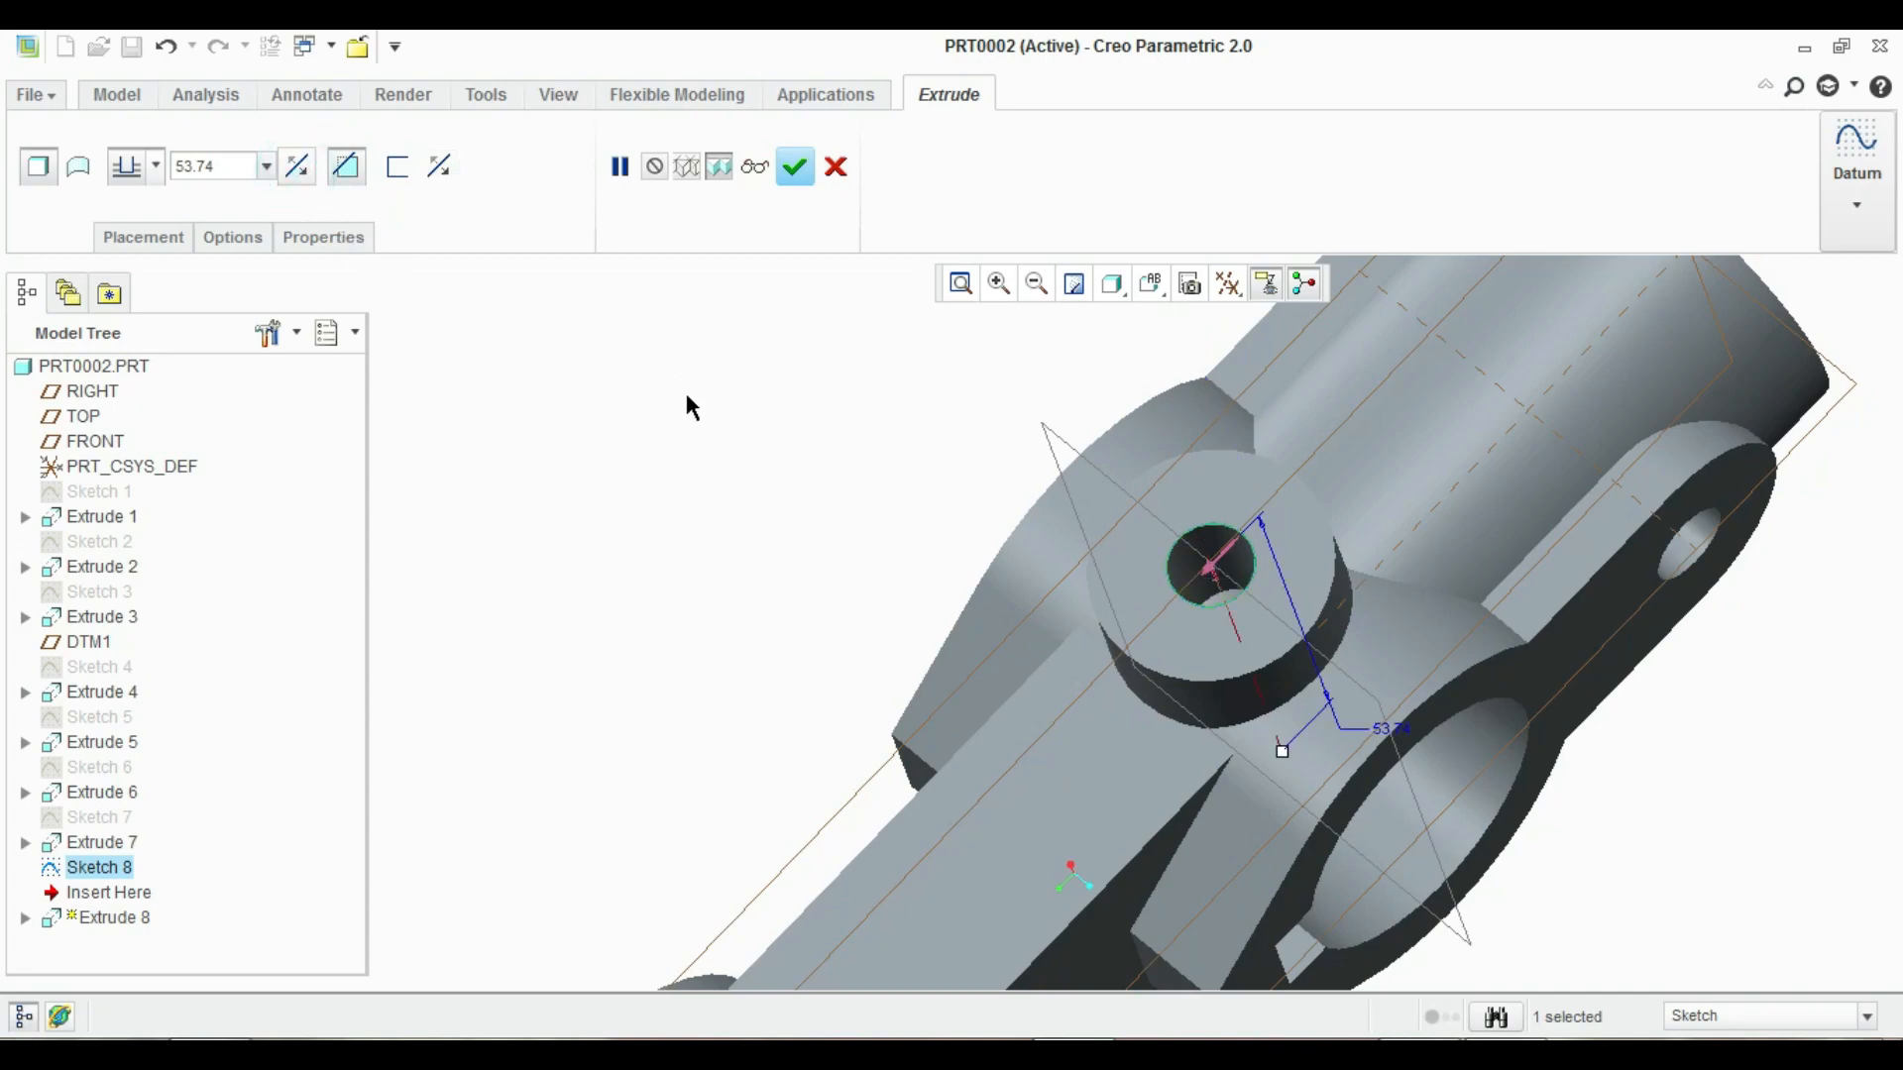
middle_click_drag(1117, 566, 1083, 540)
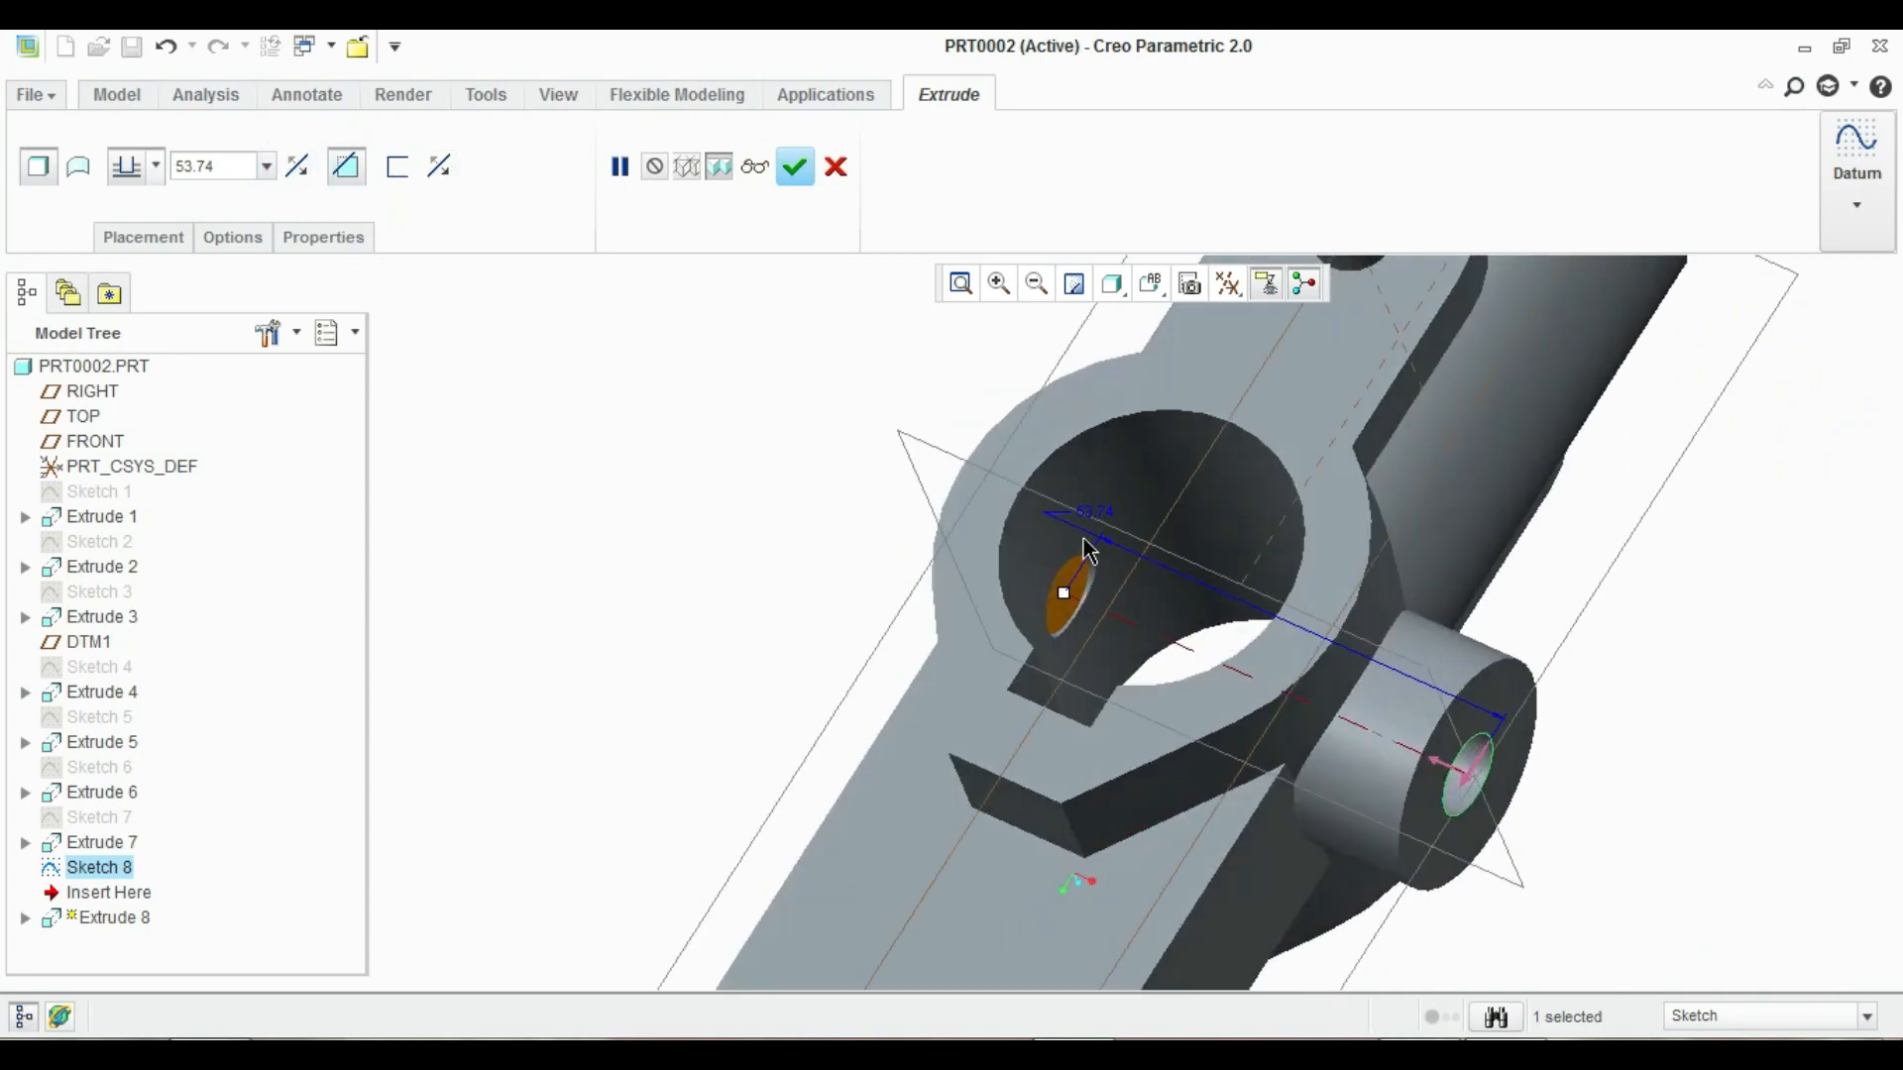
left_click_drag(1065, 594, 1155, 634)
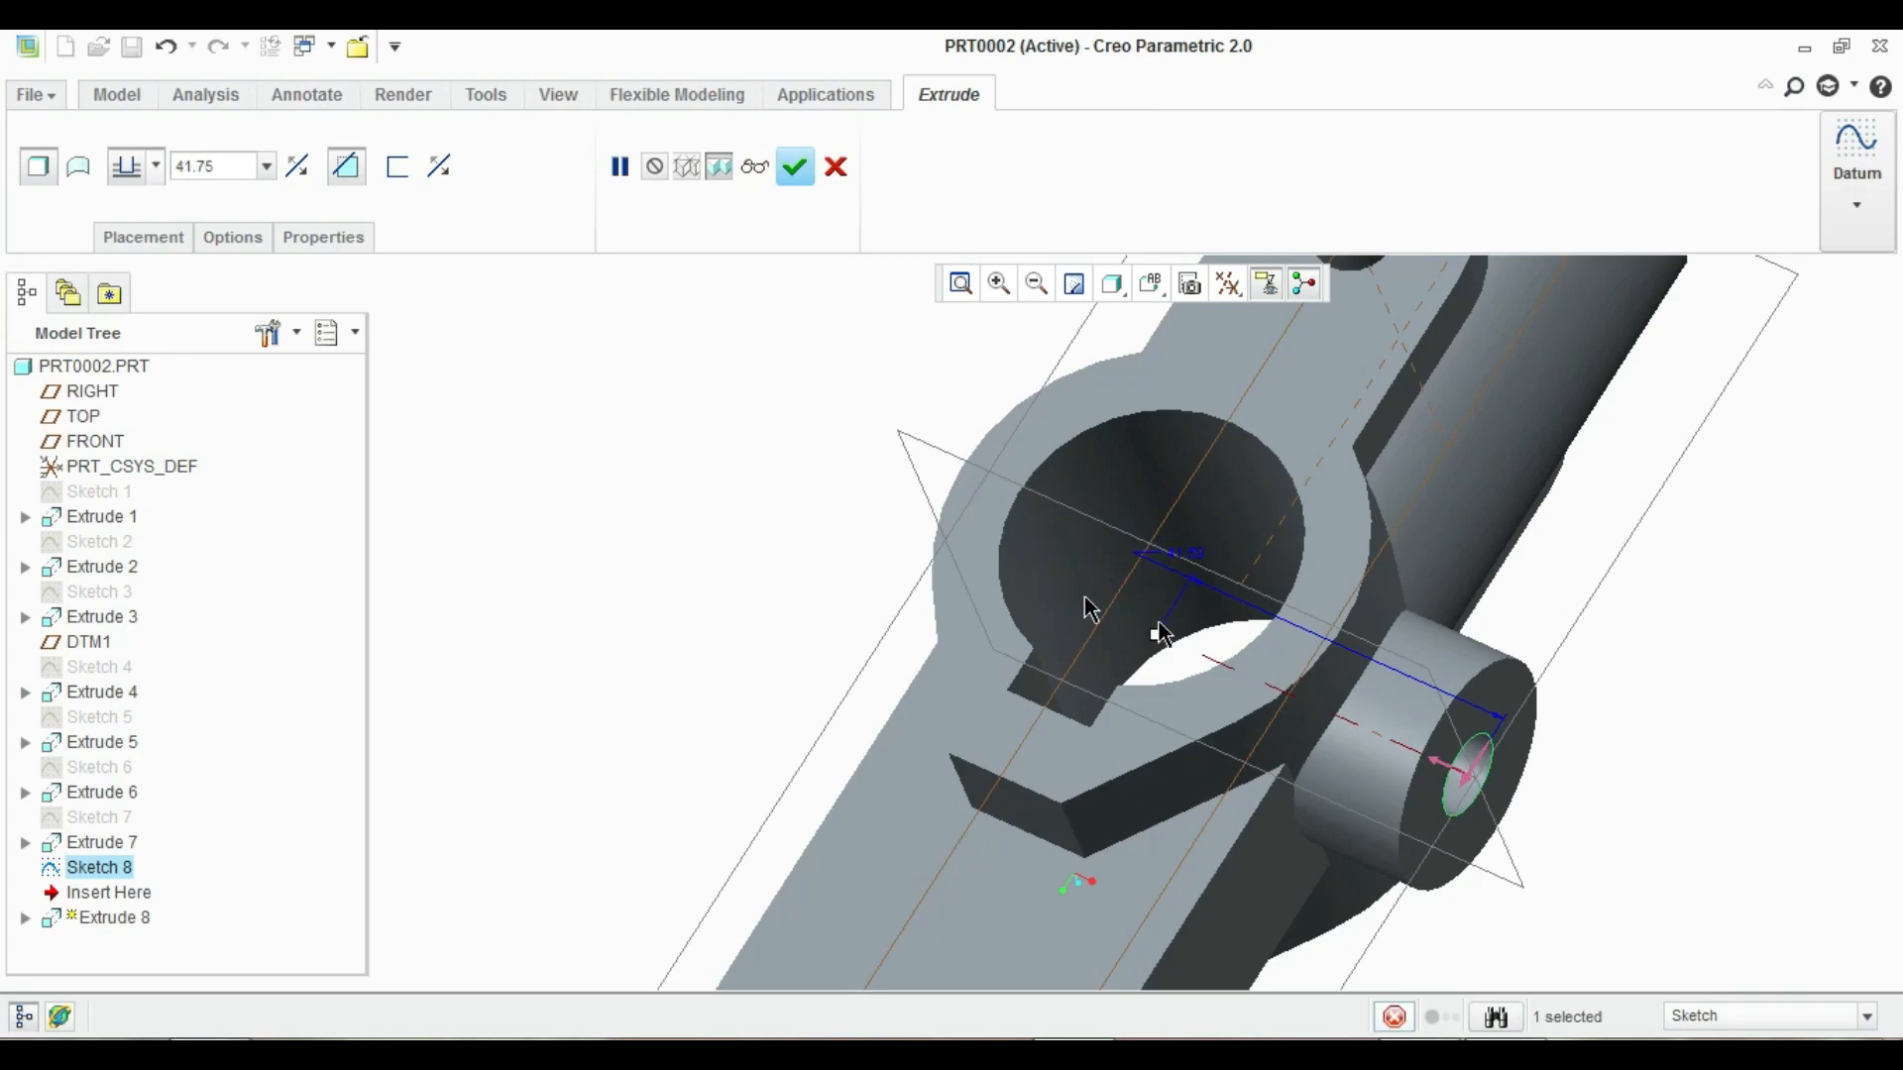
left_click(806, 166)
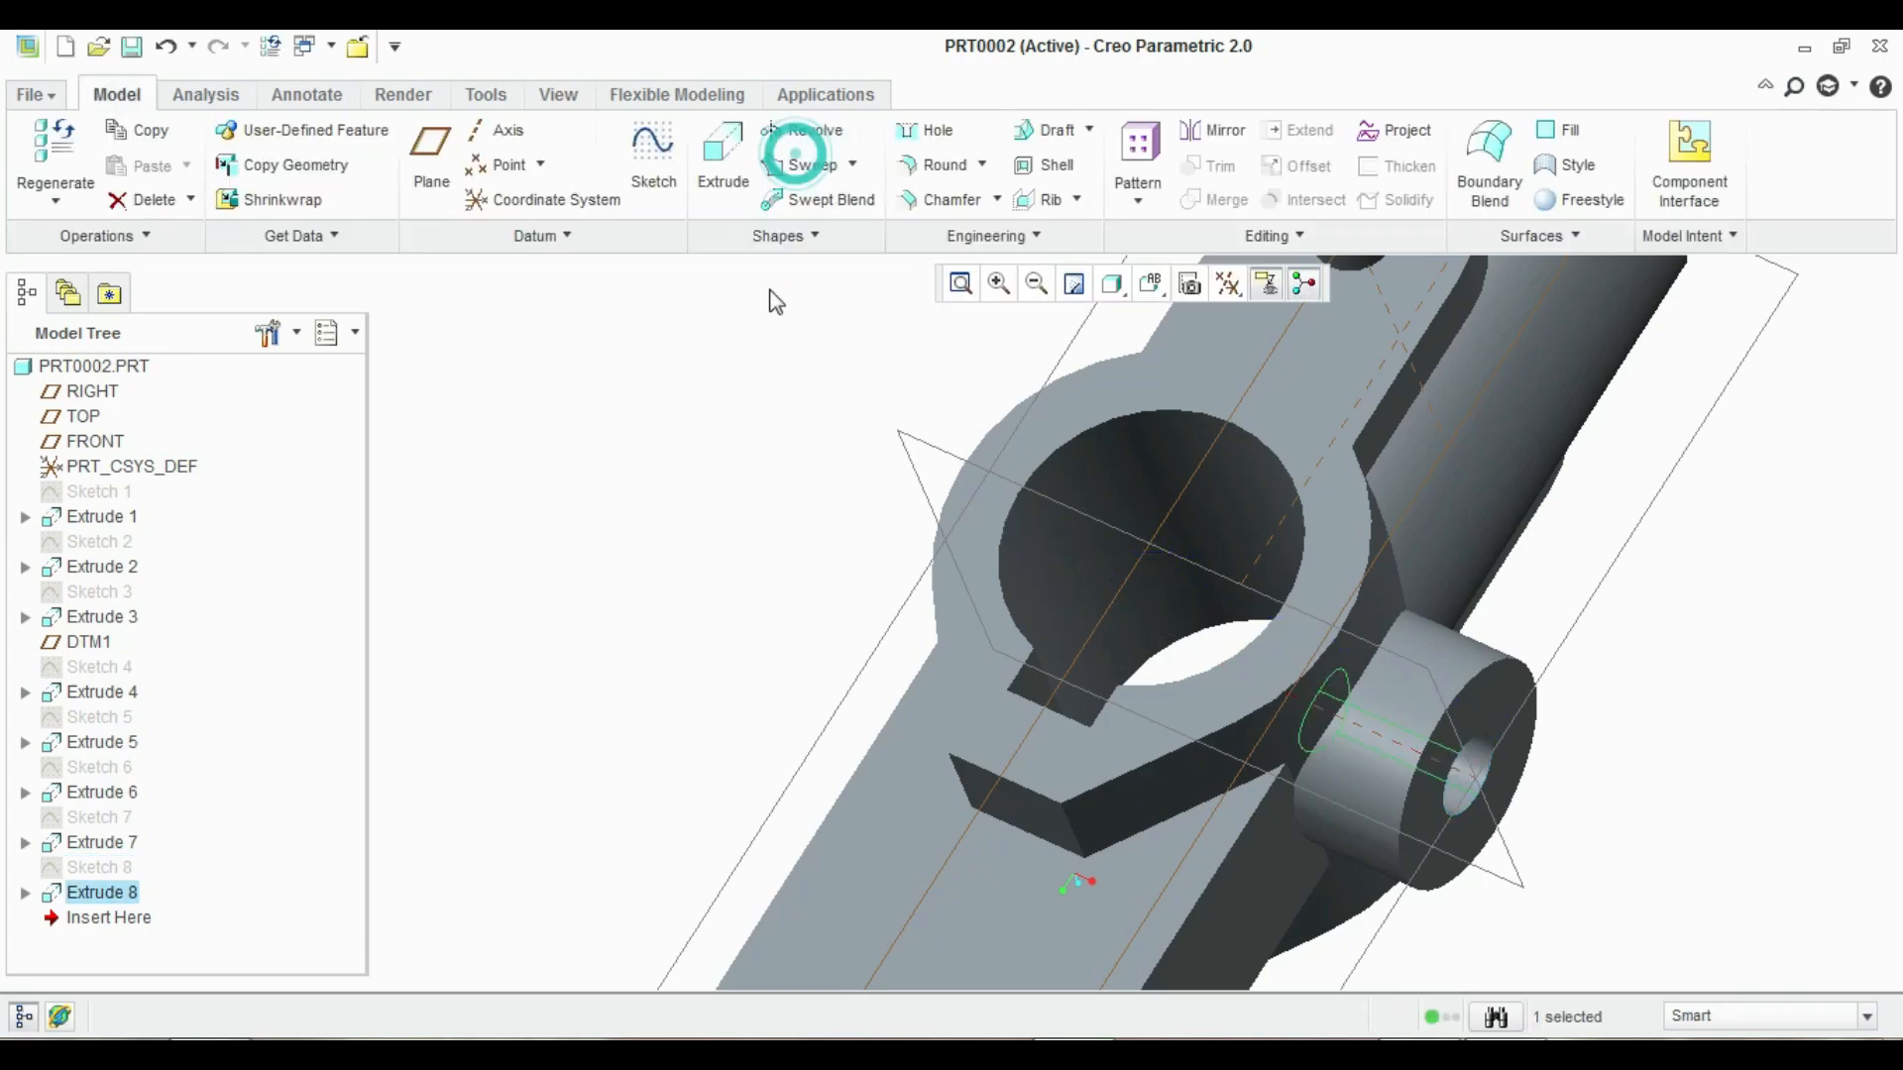
Create a sketch on the annular end face of the long cylinder, project both halves of its hole edge, and finish the sketch
middle_click_drag(1037, 559, 1437, 635)
left_click(1120, 628)
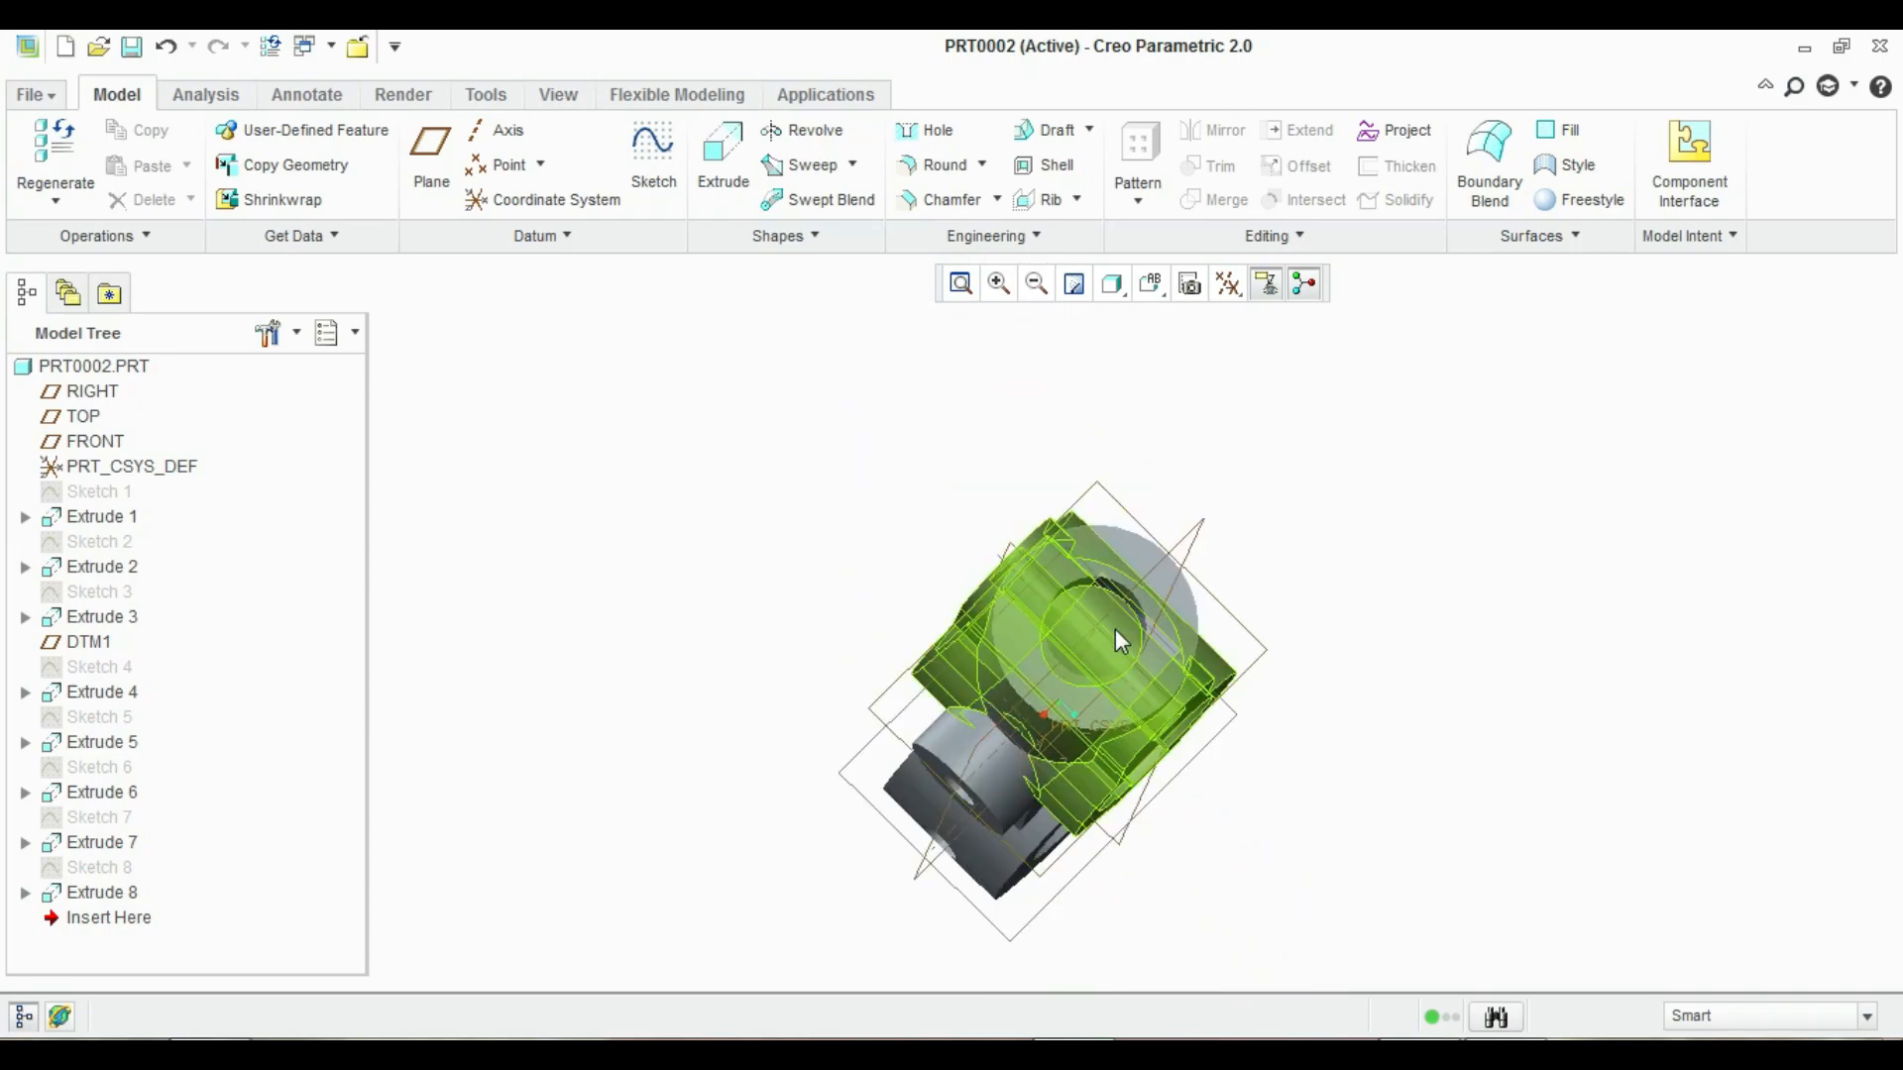
scroll(1115, 628, "up", 3)
scroll(1161, 503, "down", 2)
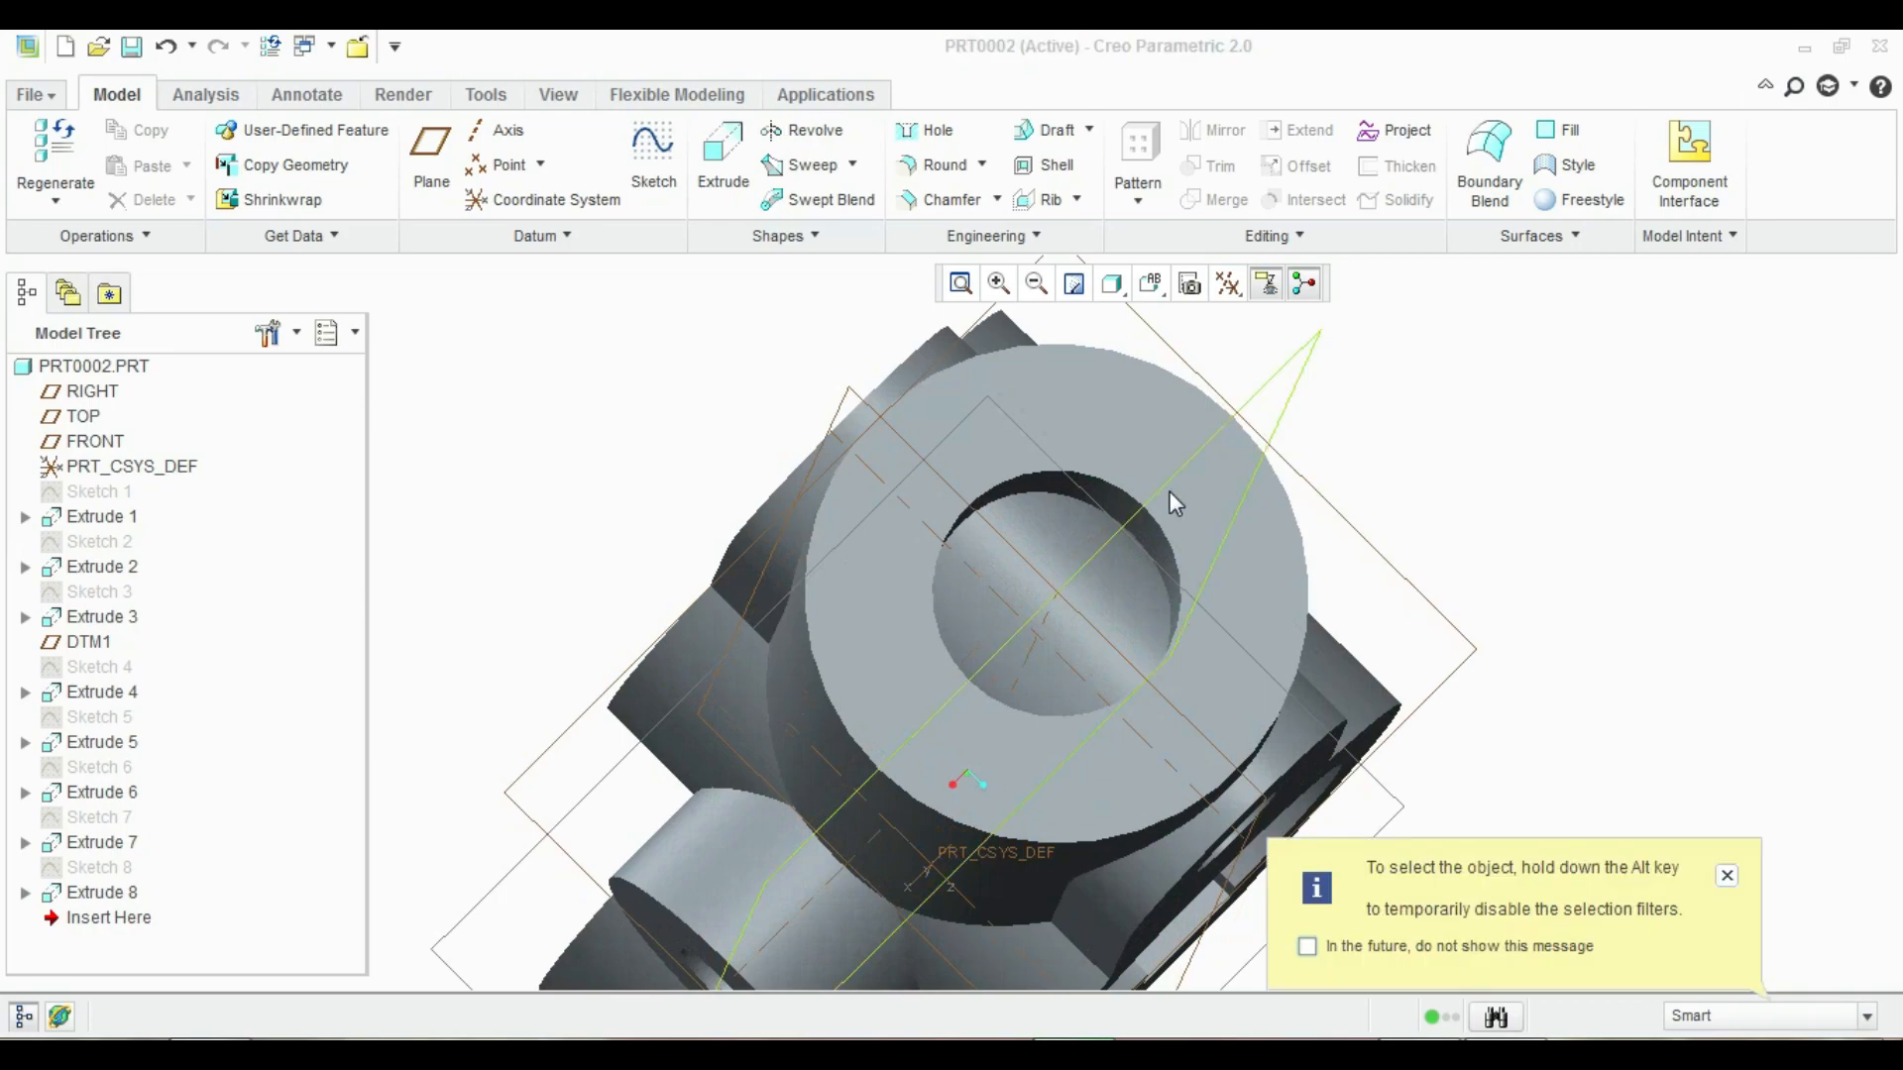
left_click(1163, 427)
left_click(1149, 412)
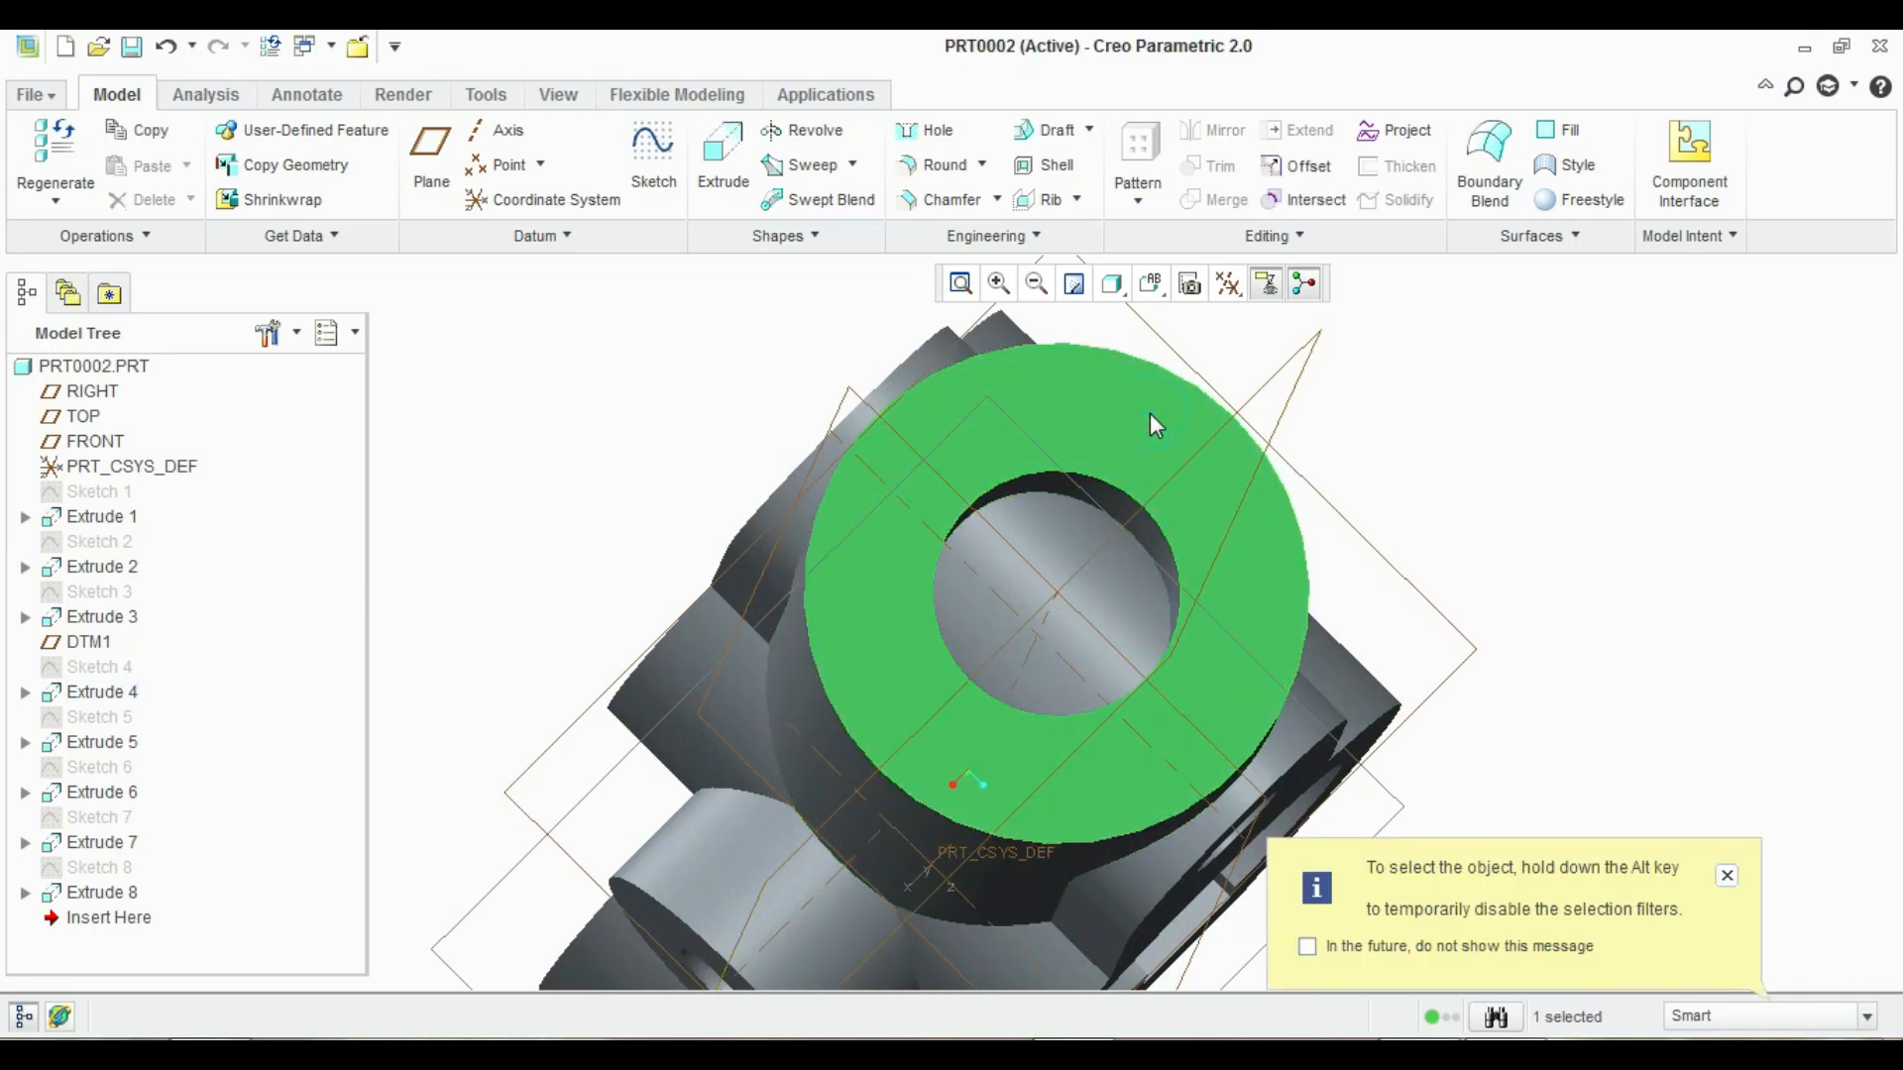
left_click(668, 157)
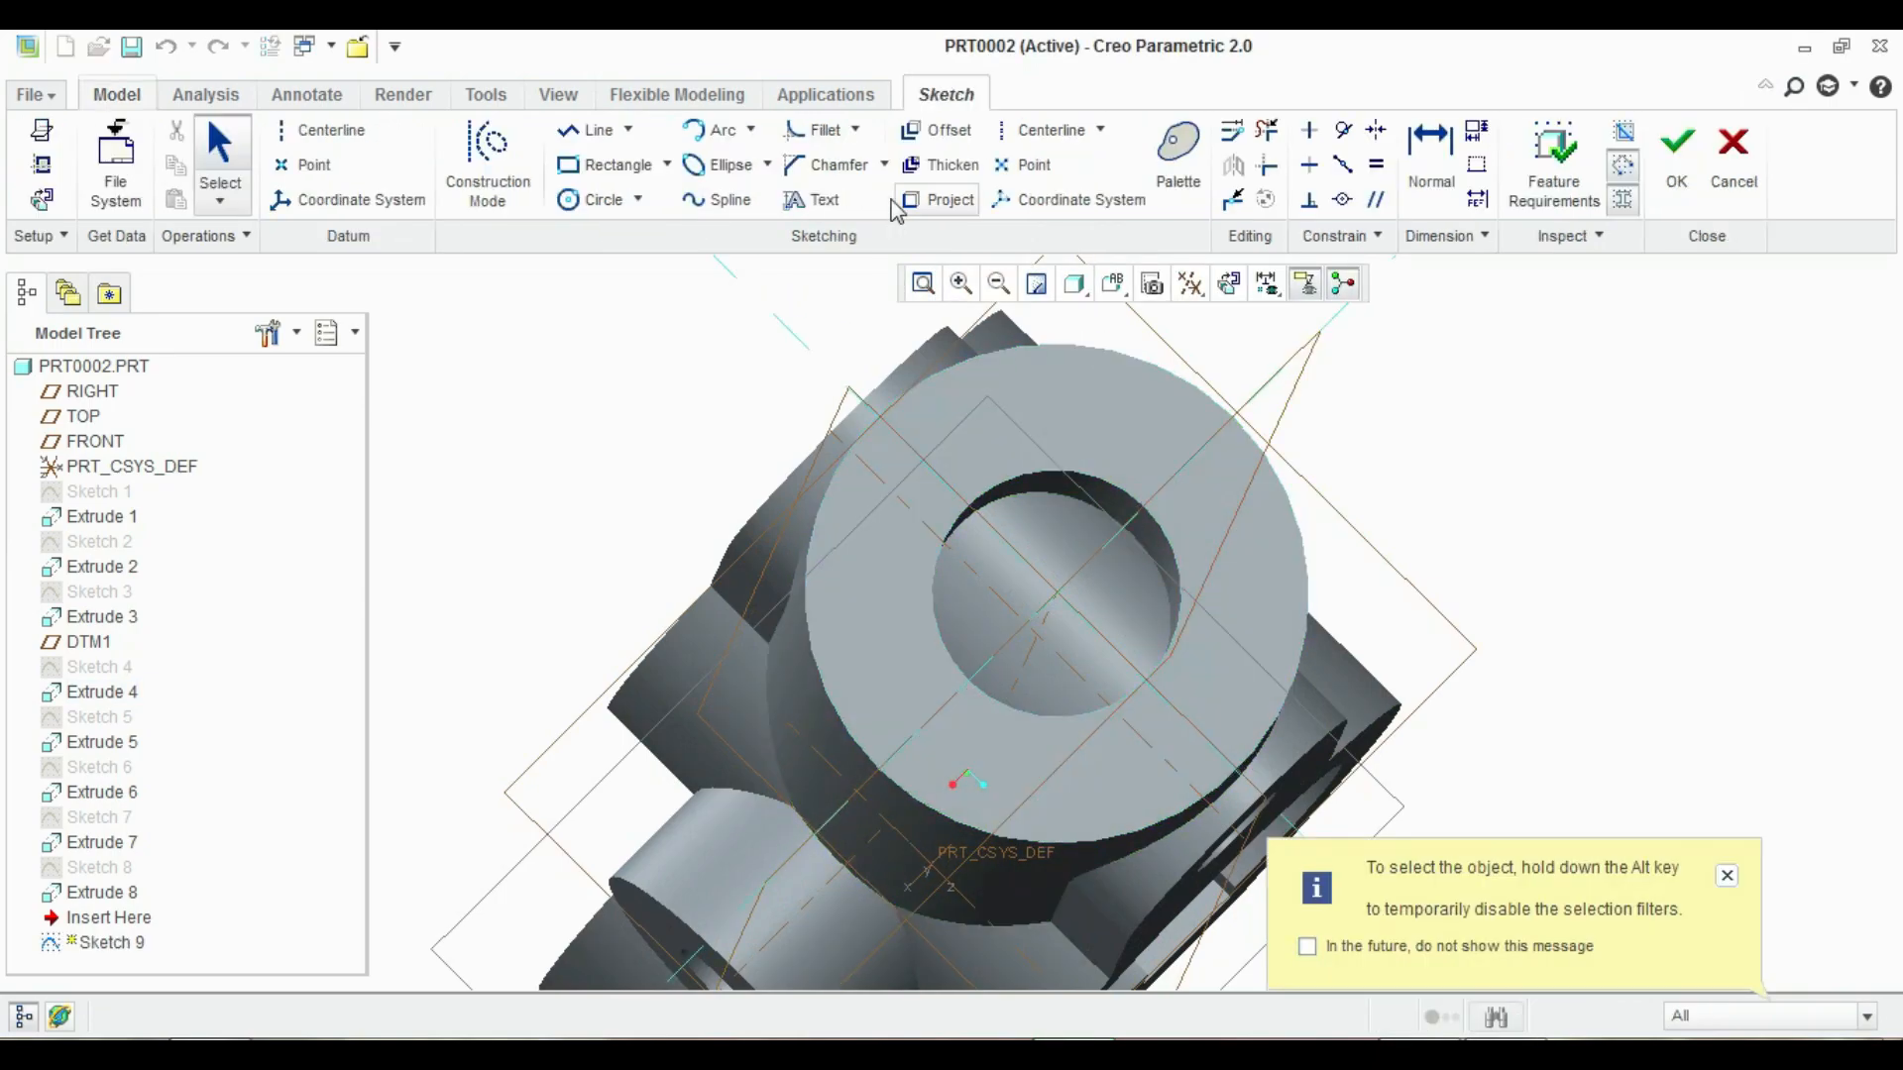
left_click(935, 199)
left_click(1034, 471)
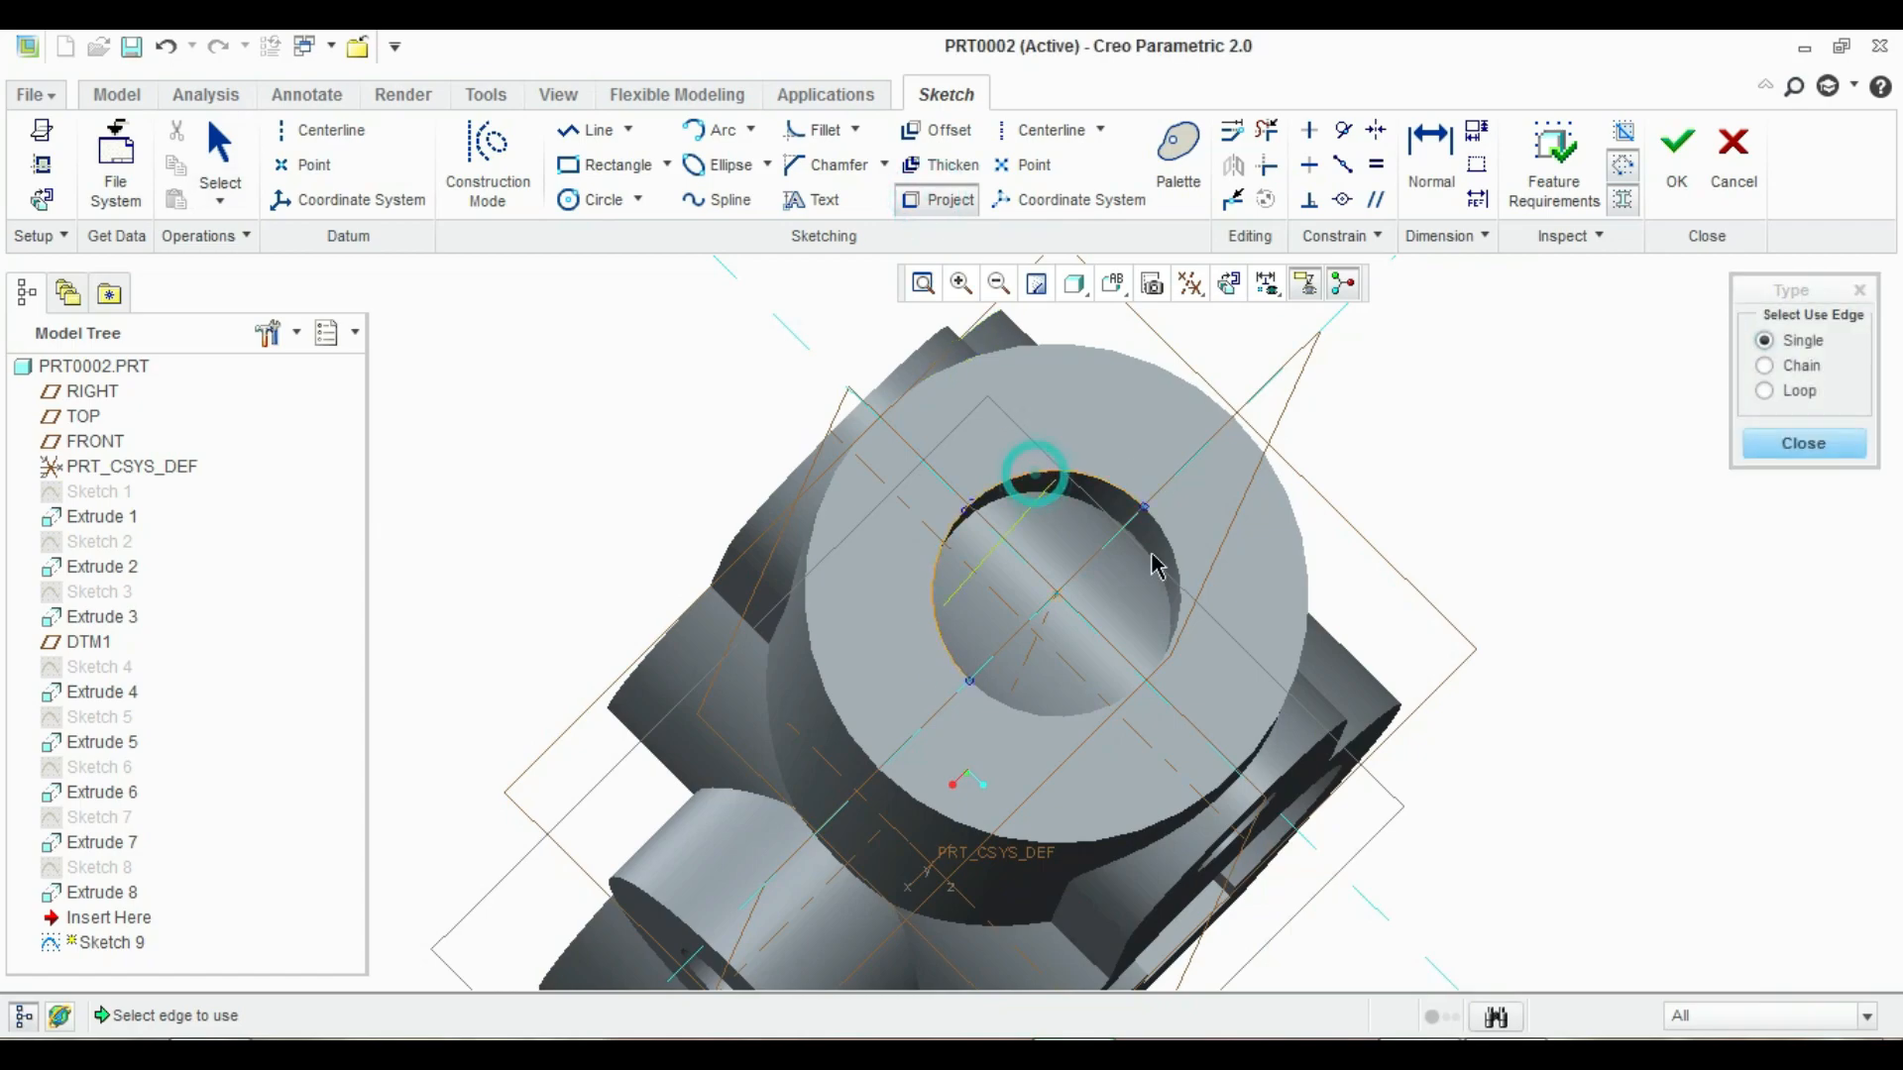
left_click(1182, 591)
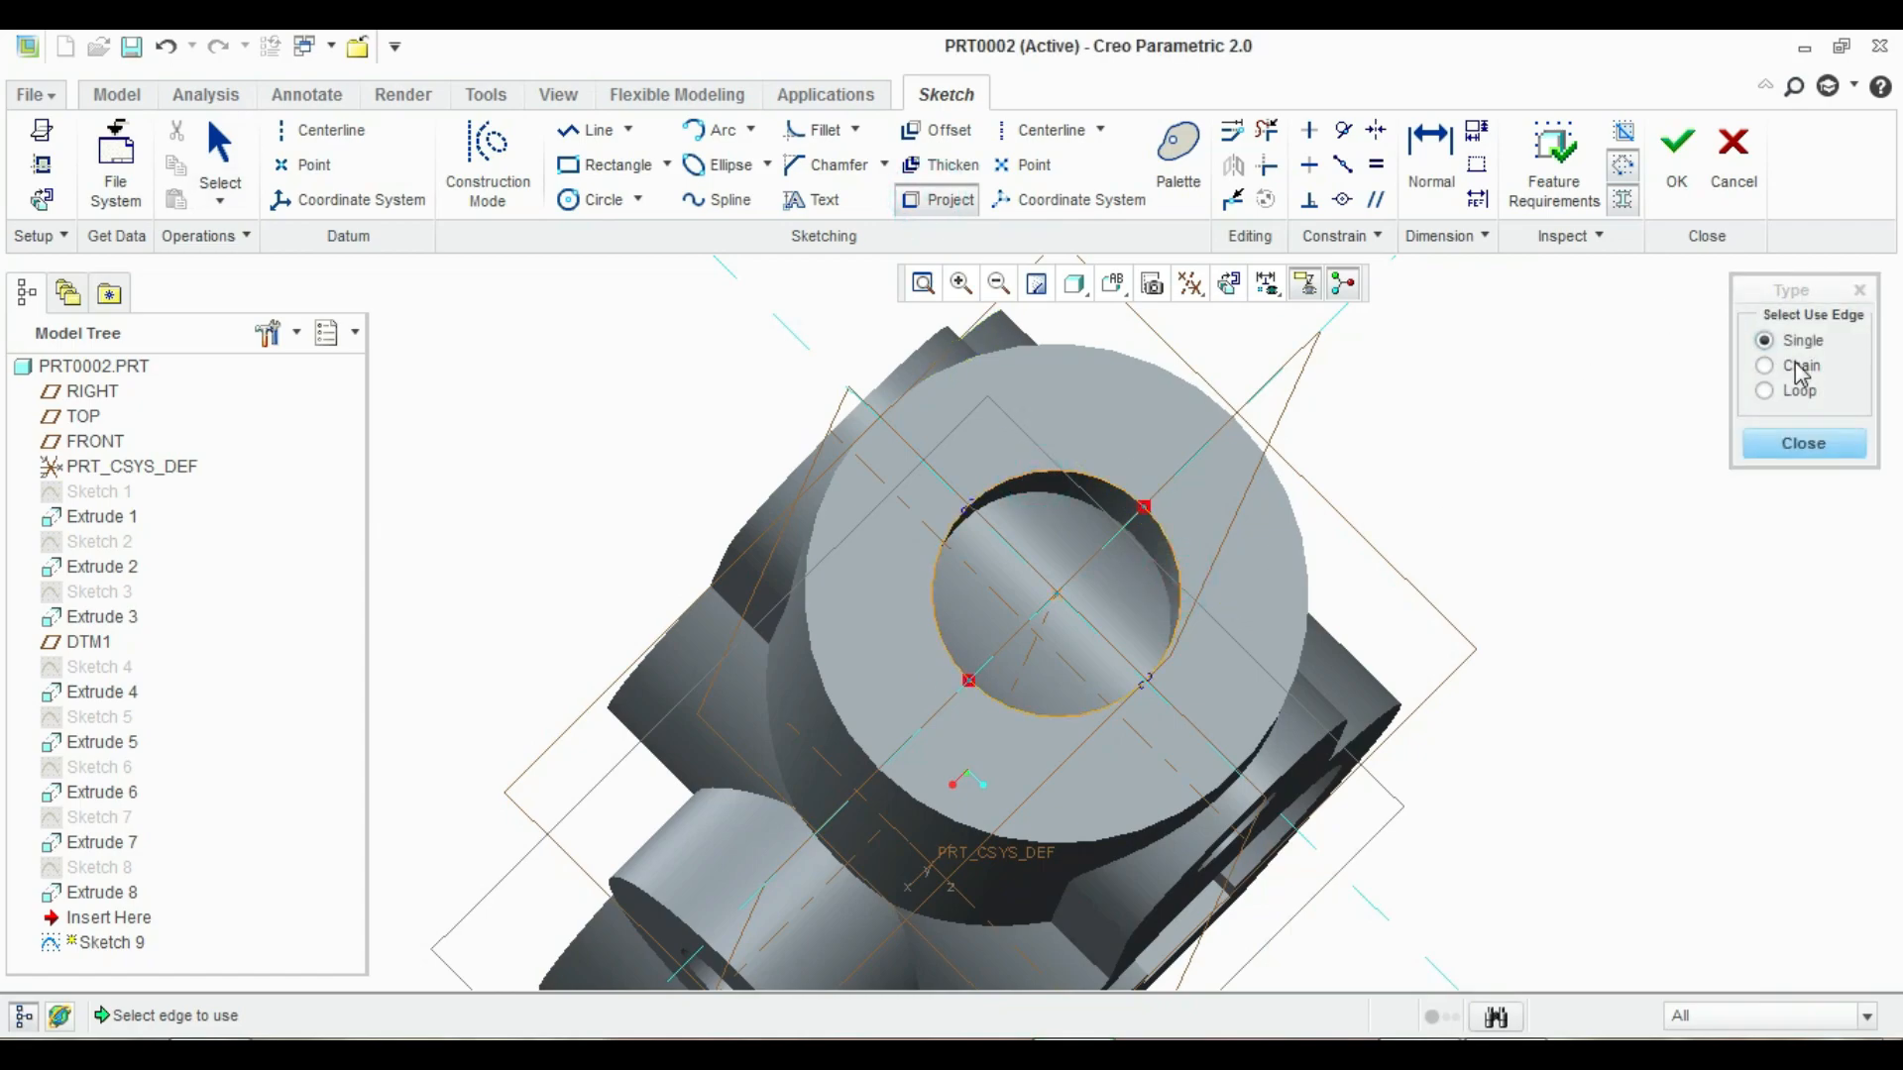
left_click(1676, 150)
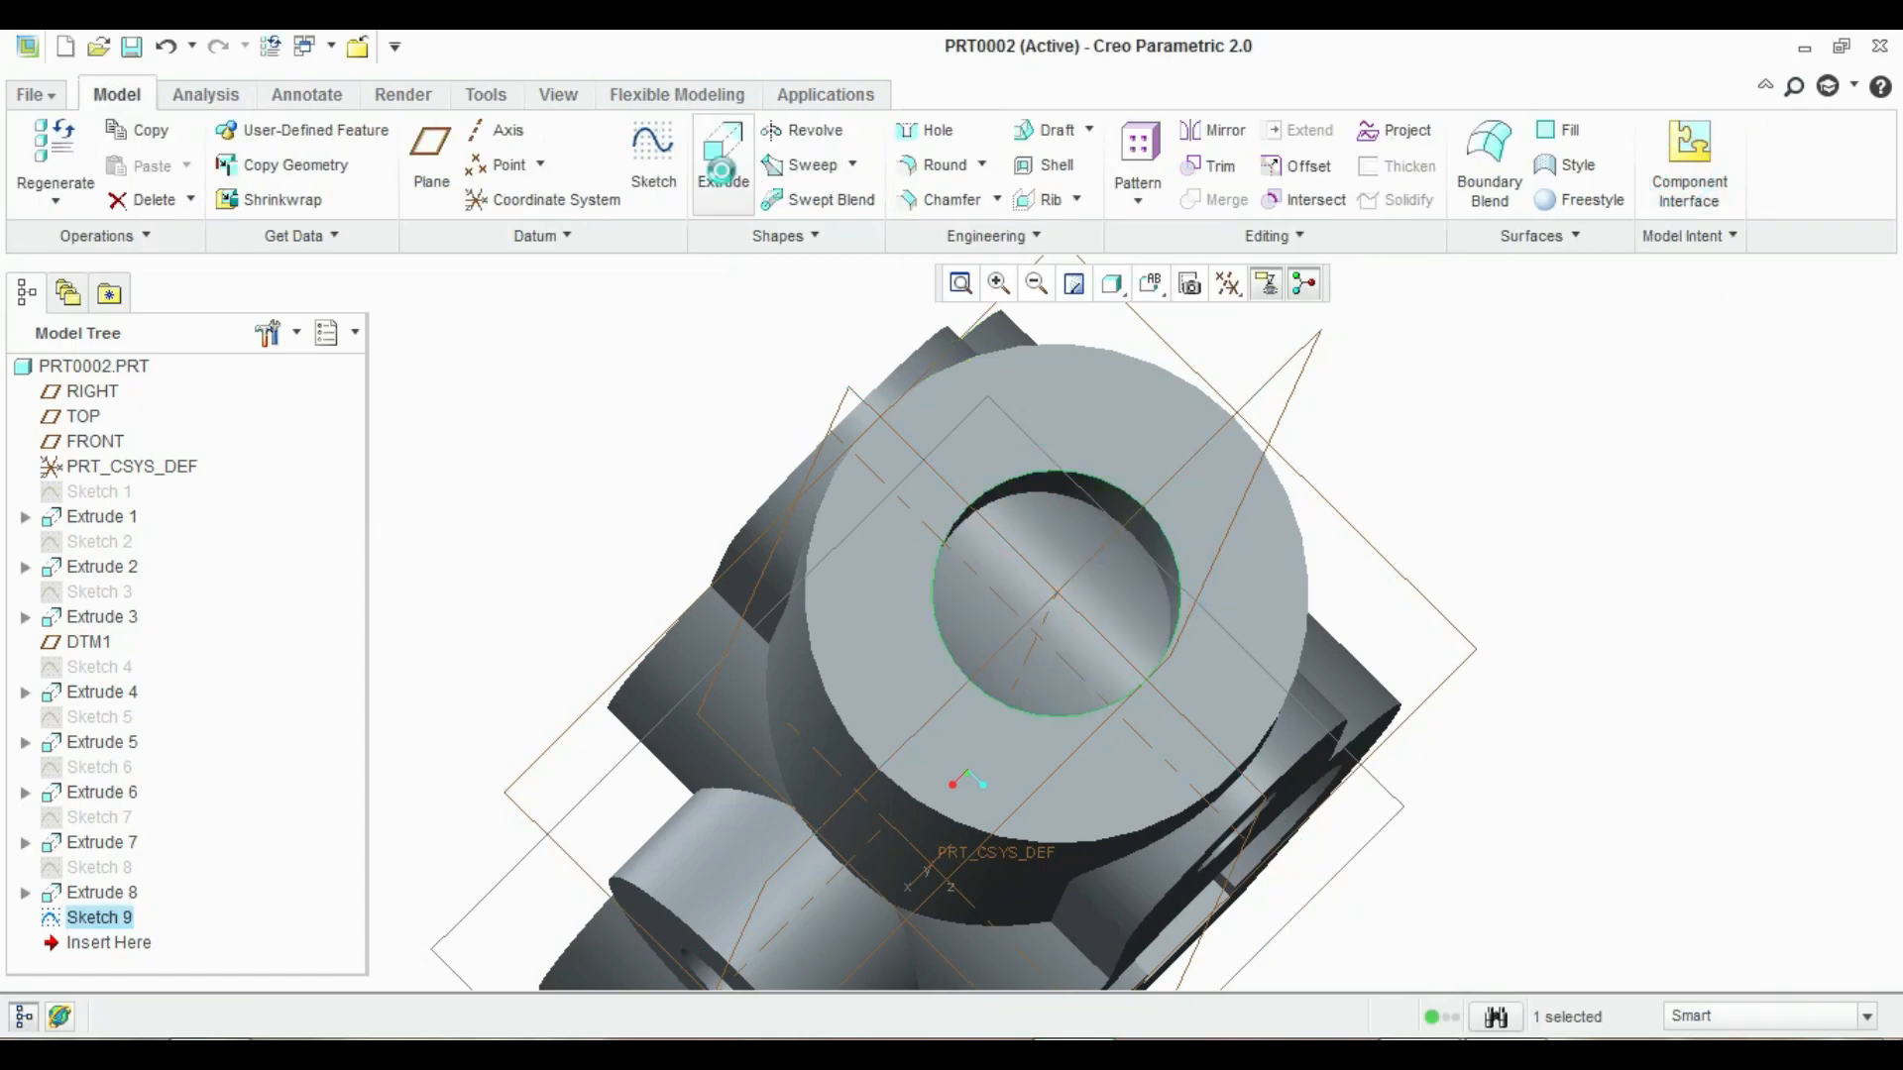
Extrude the projected cylinder hole circle as a cut about 67 deep, reversed inward through to the clamp body's bore
left_click(722, 164)
left_click(346, 166)
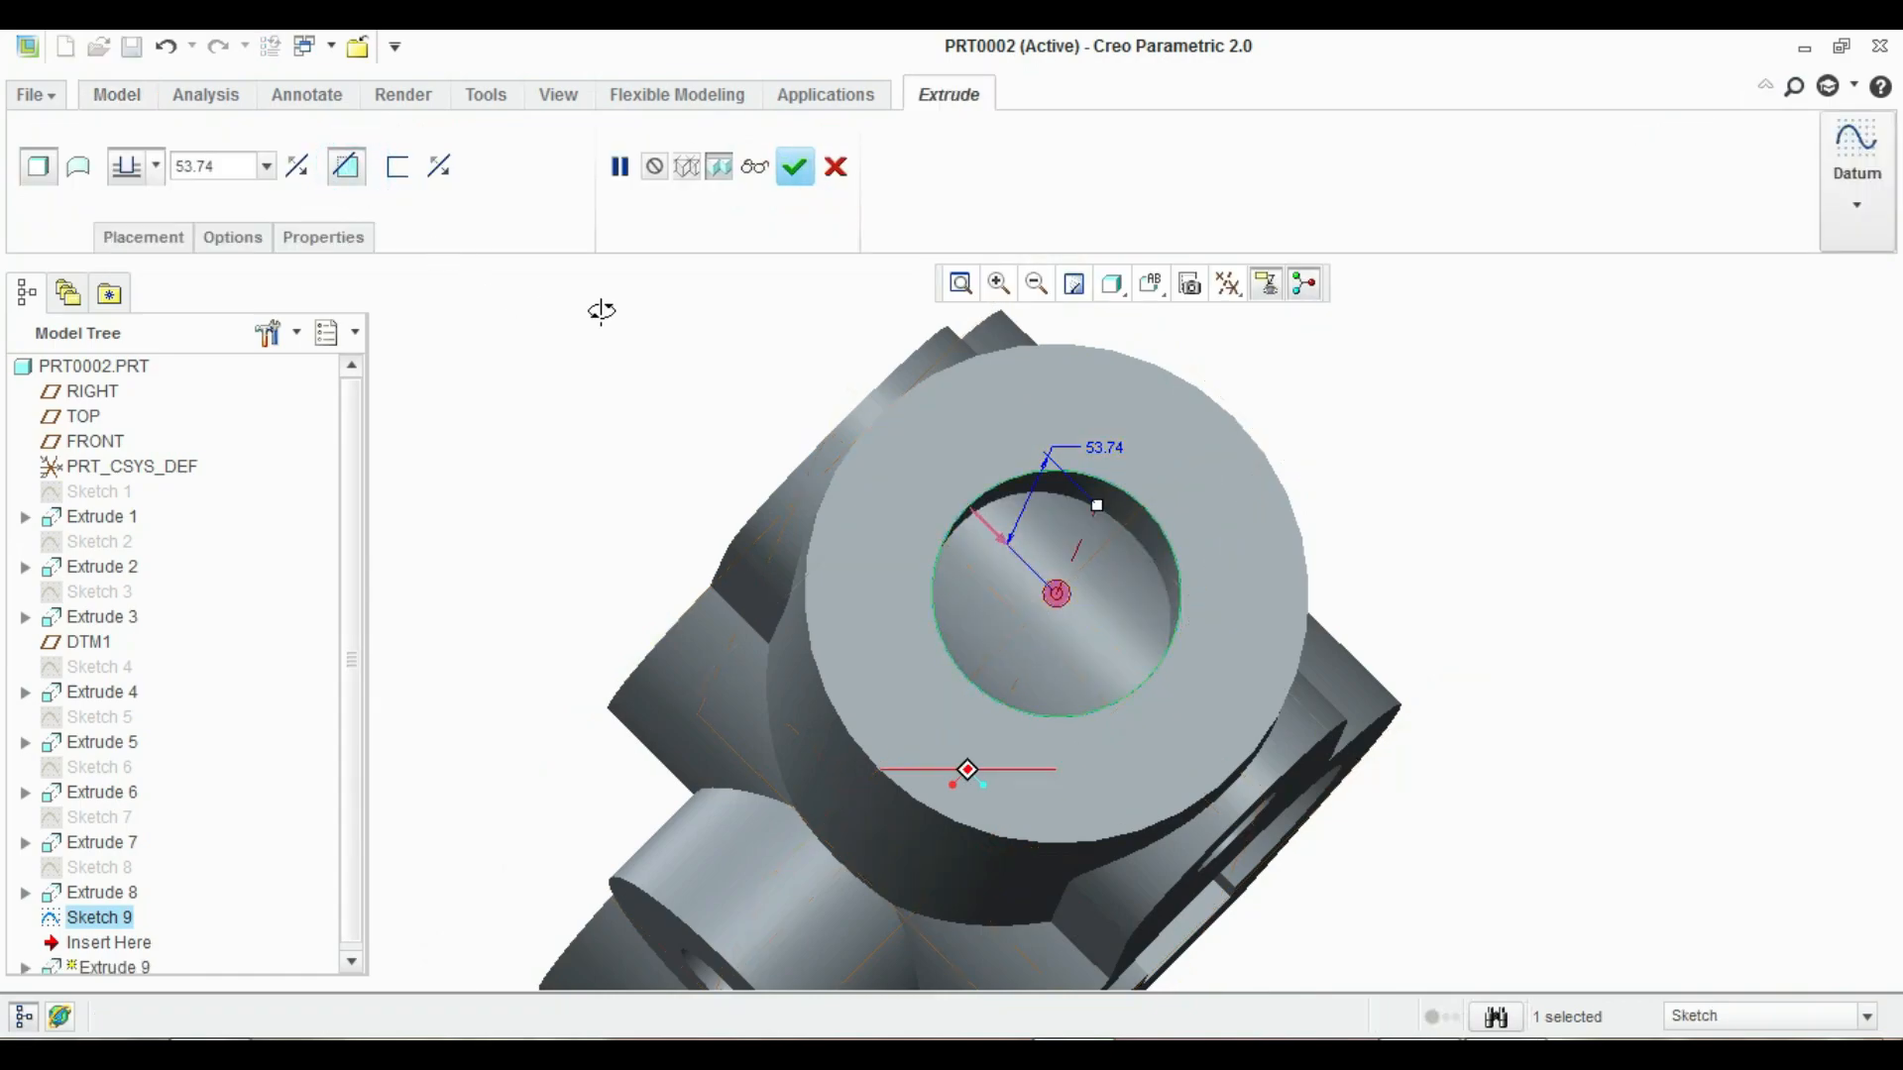
middle_click_drag(602, 311, 973, 572)
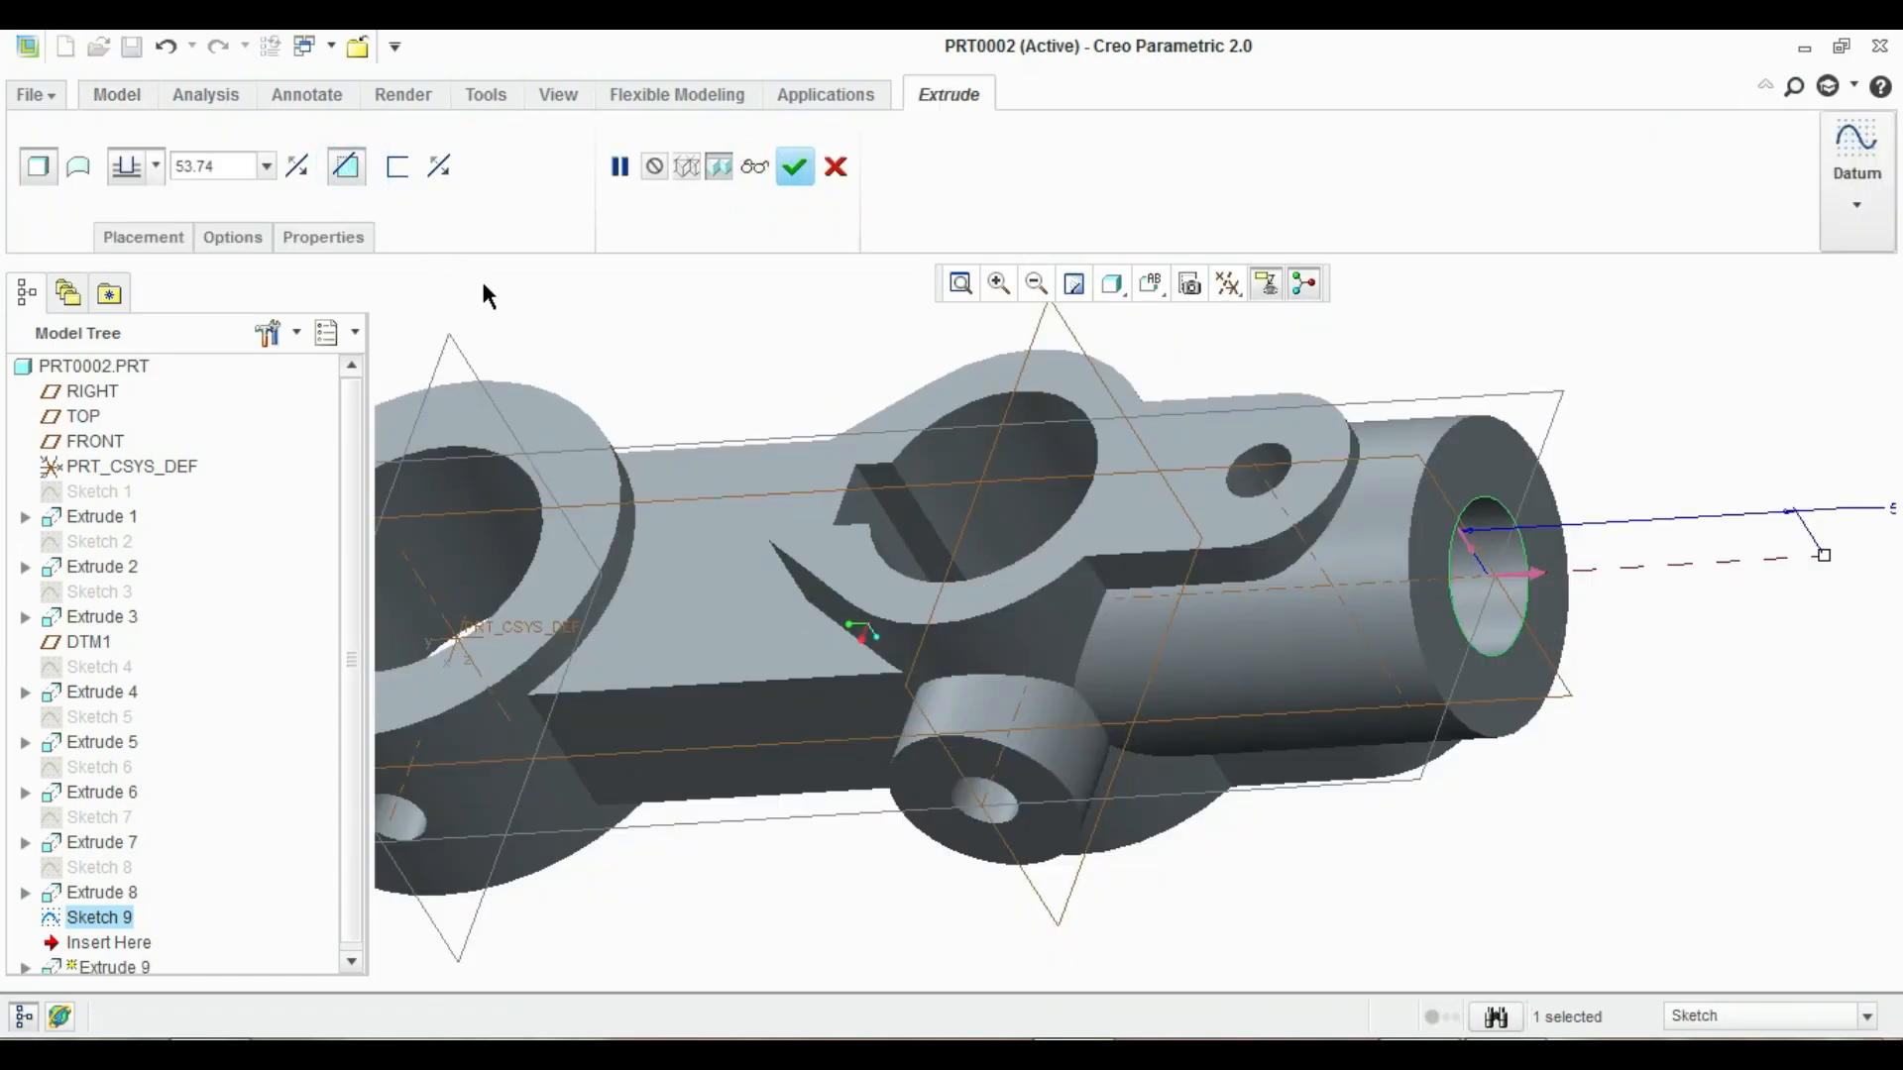
left_click(295, 165)
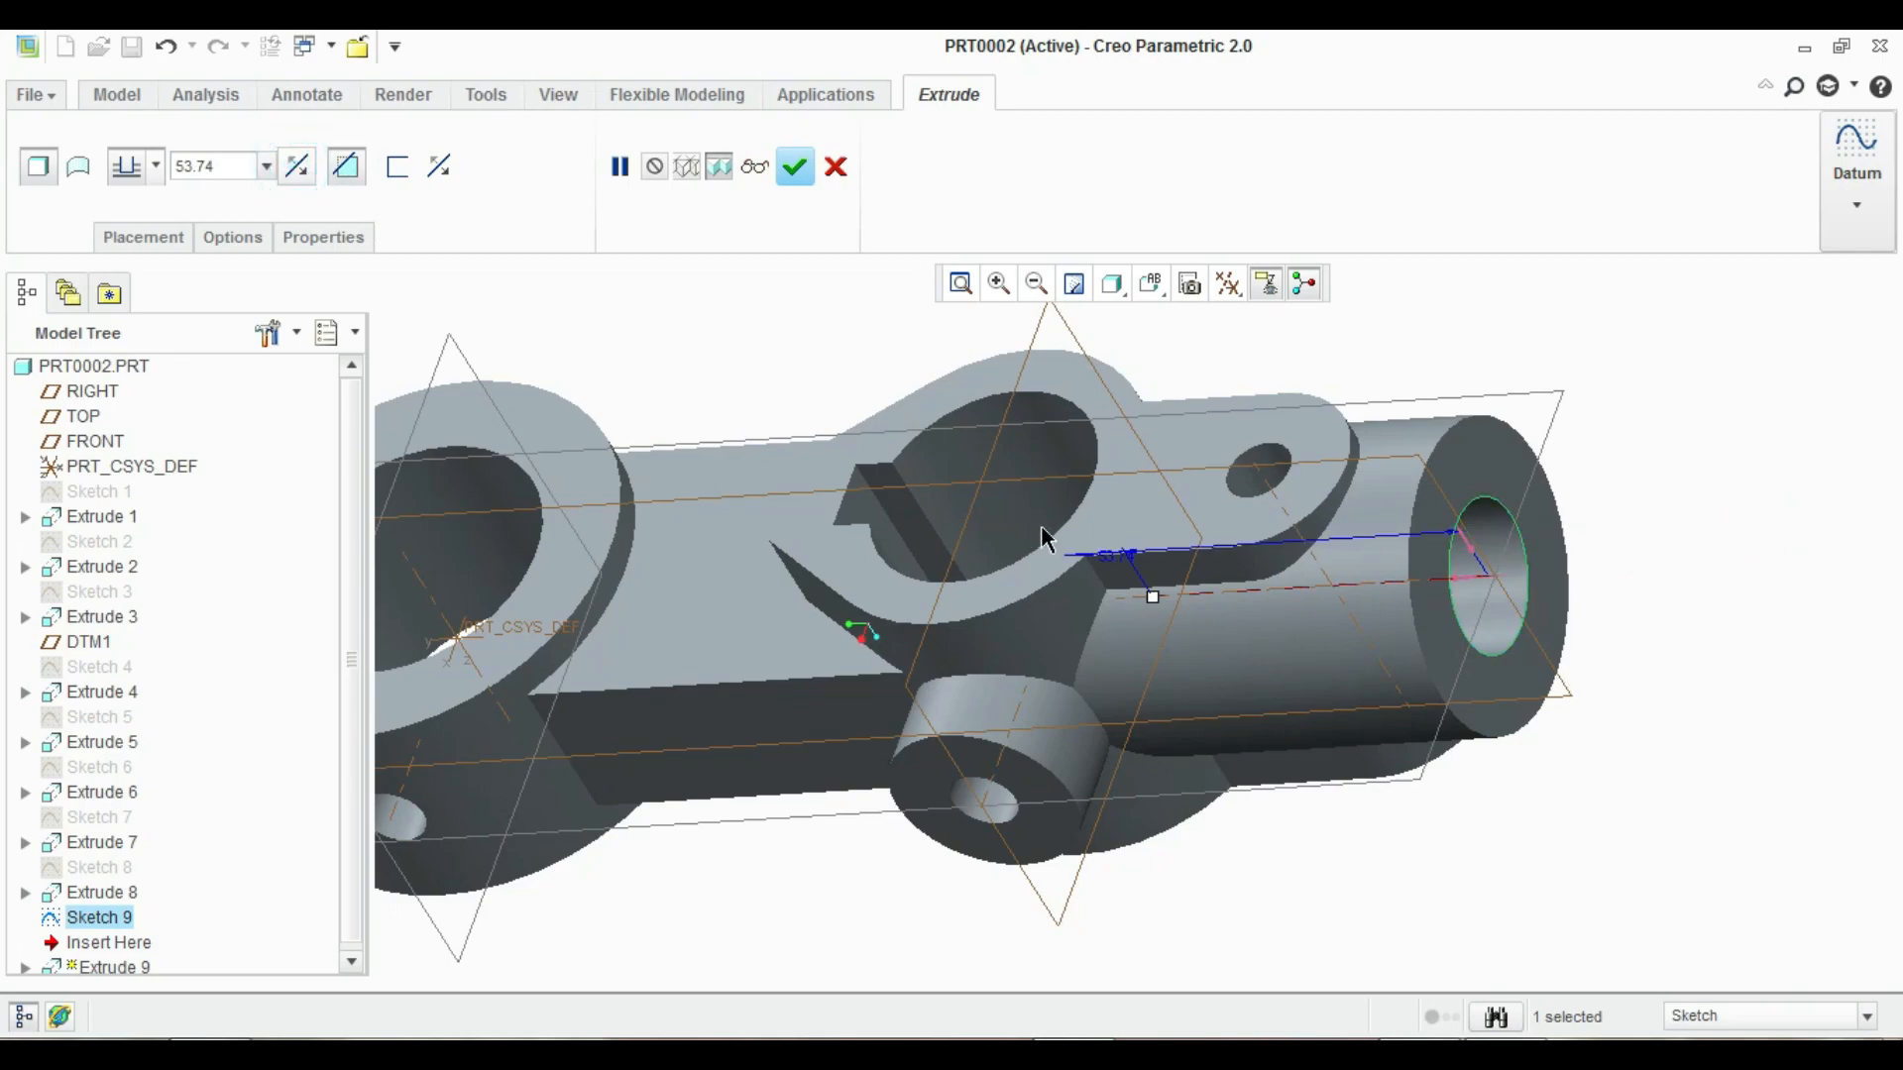
middle_click_drag(1045, 540, 1132, 601)
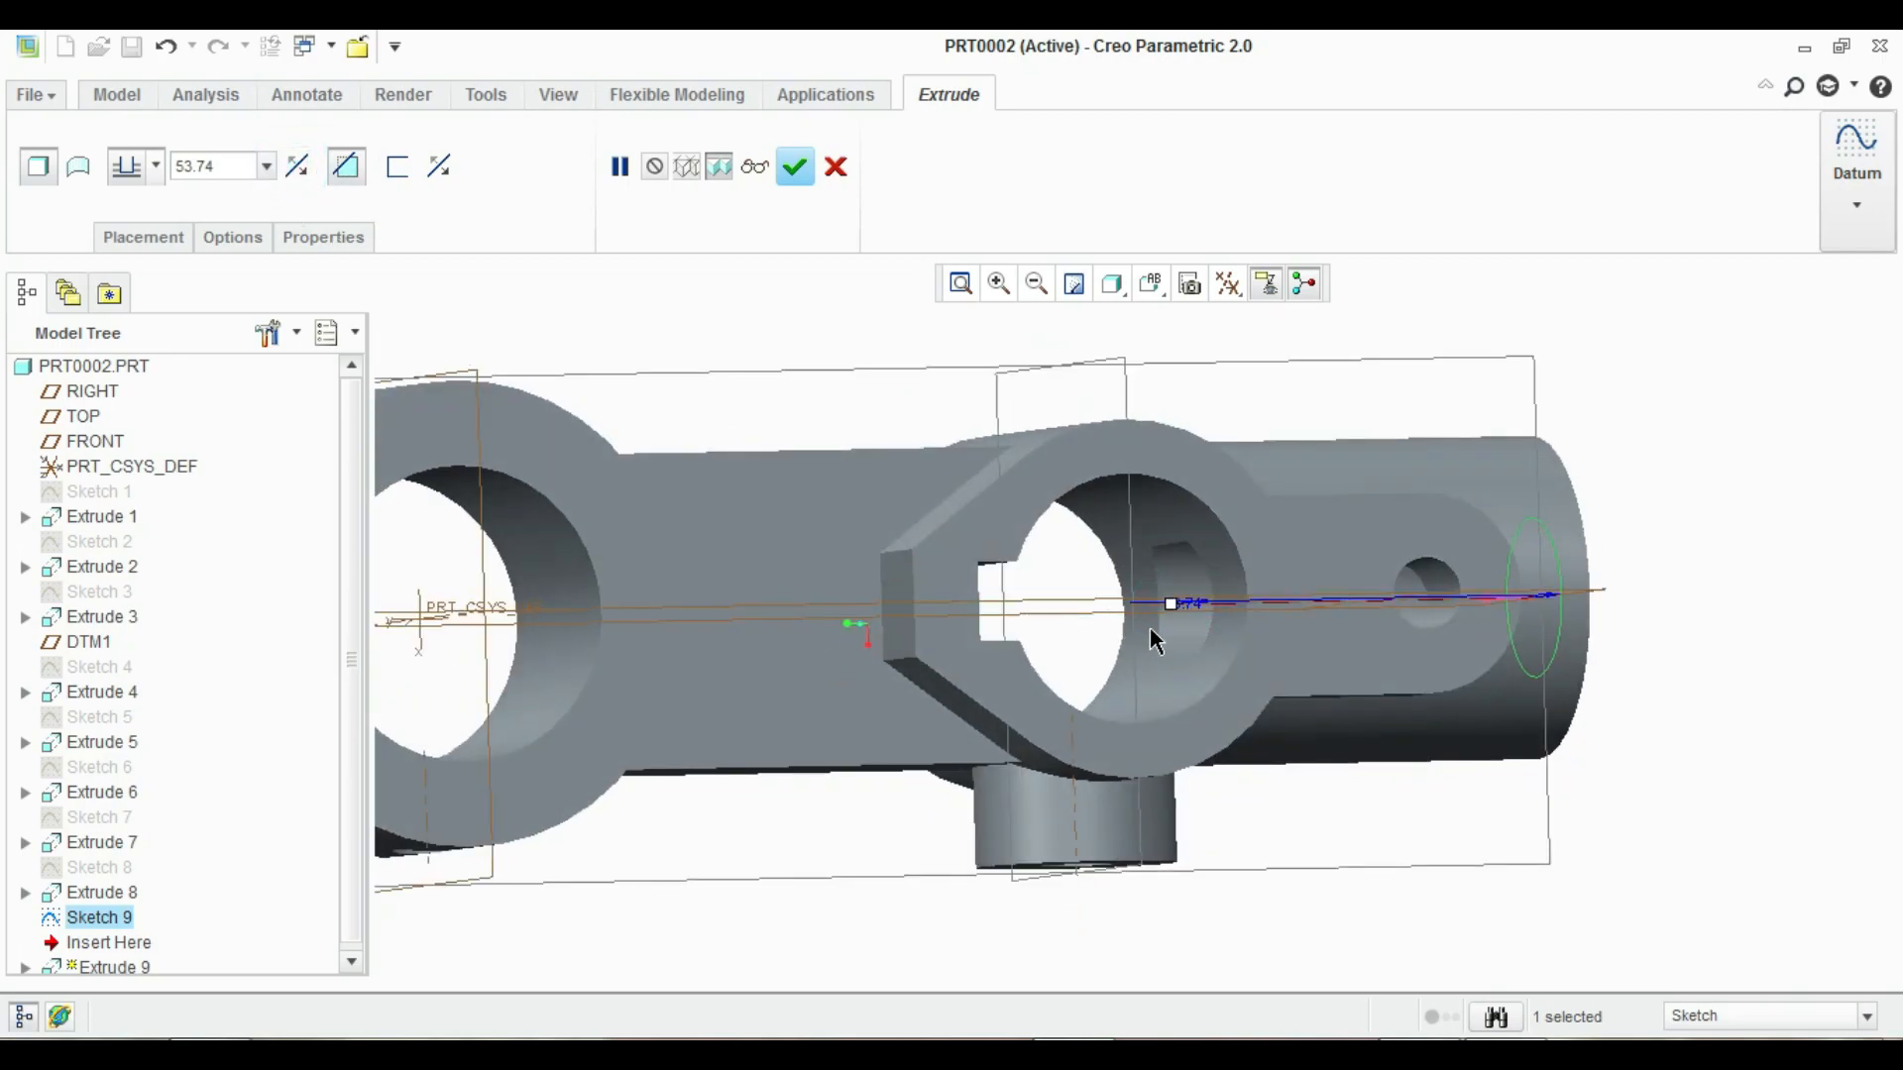
mouse_move(1151, 631)
middle_mouse_down()
mouse_move(1132, 590)
mouse_move(1186, 642)
middle_mouse_up()
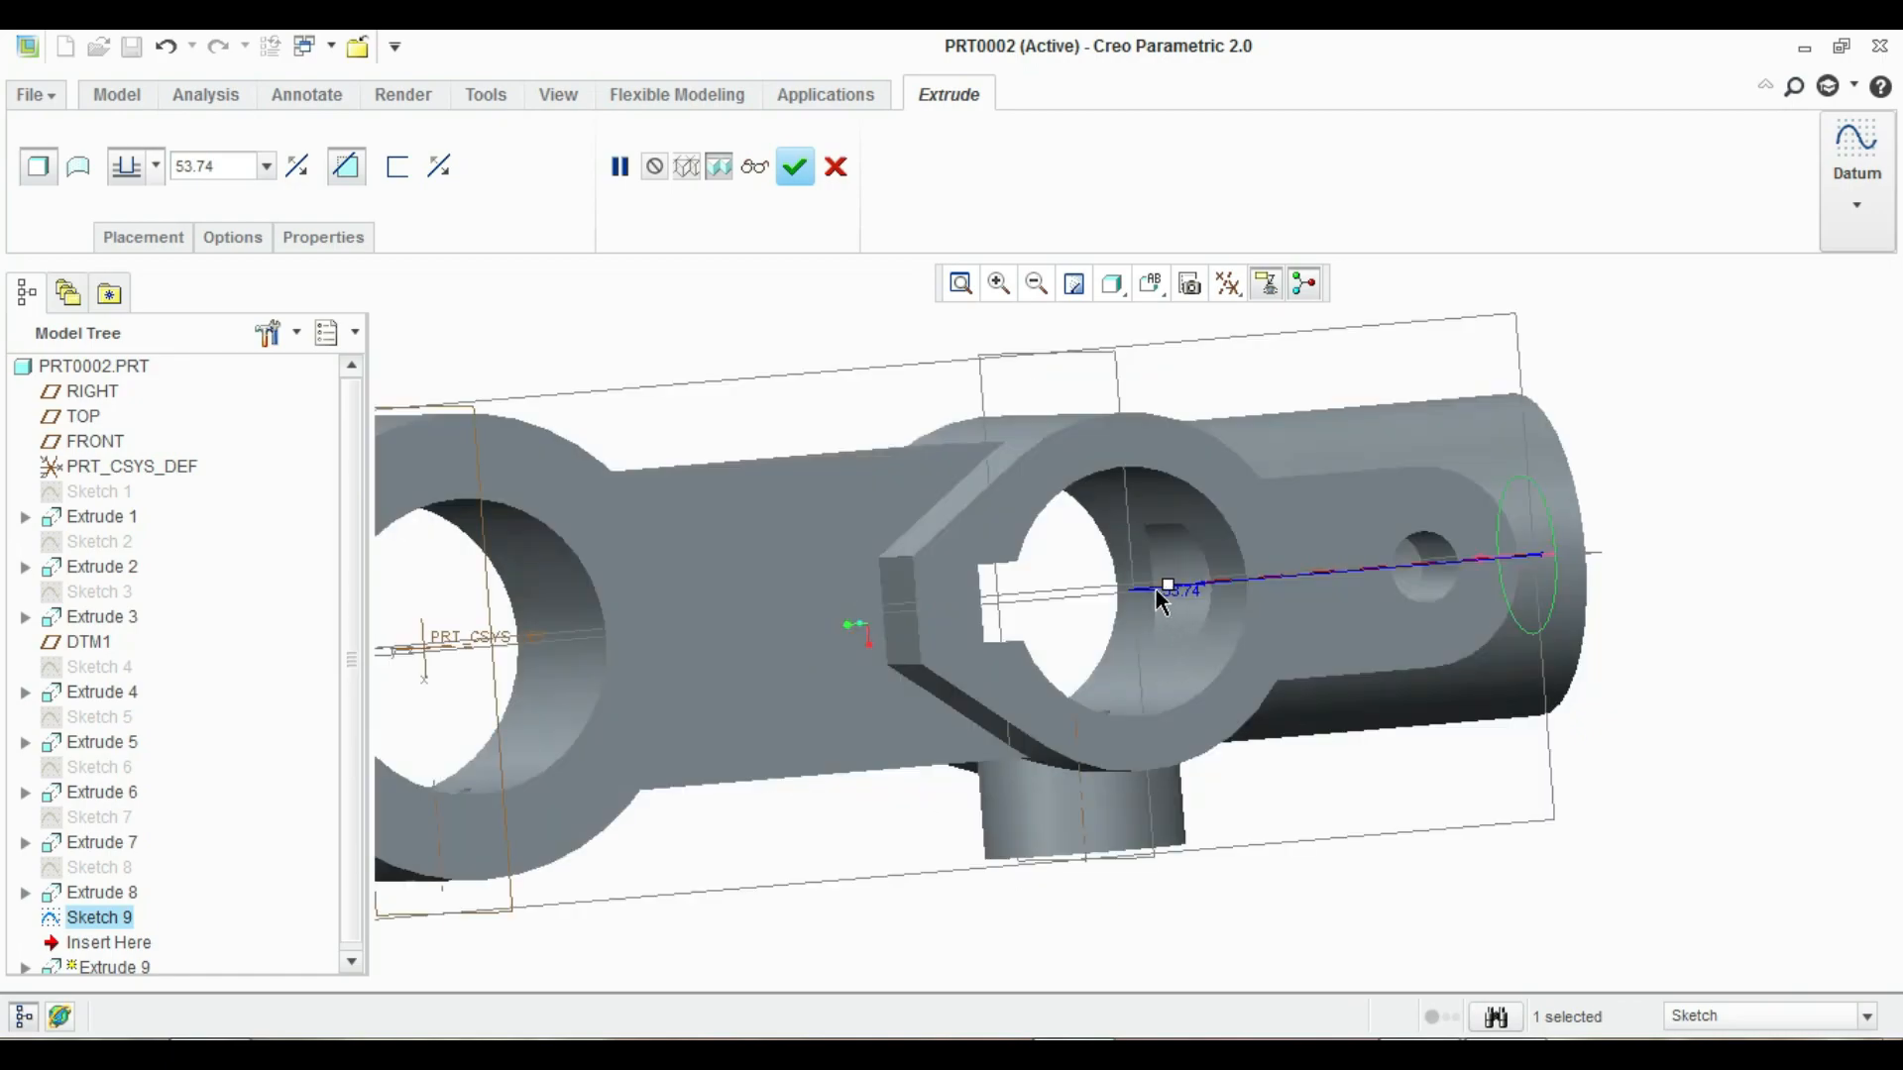
left_click_drag(1159, 587, 1098, 611)
left_click(795, 166)
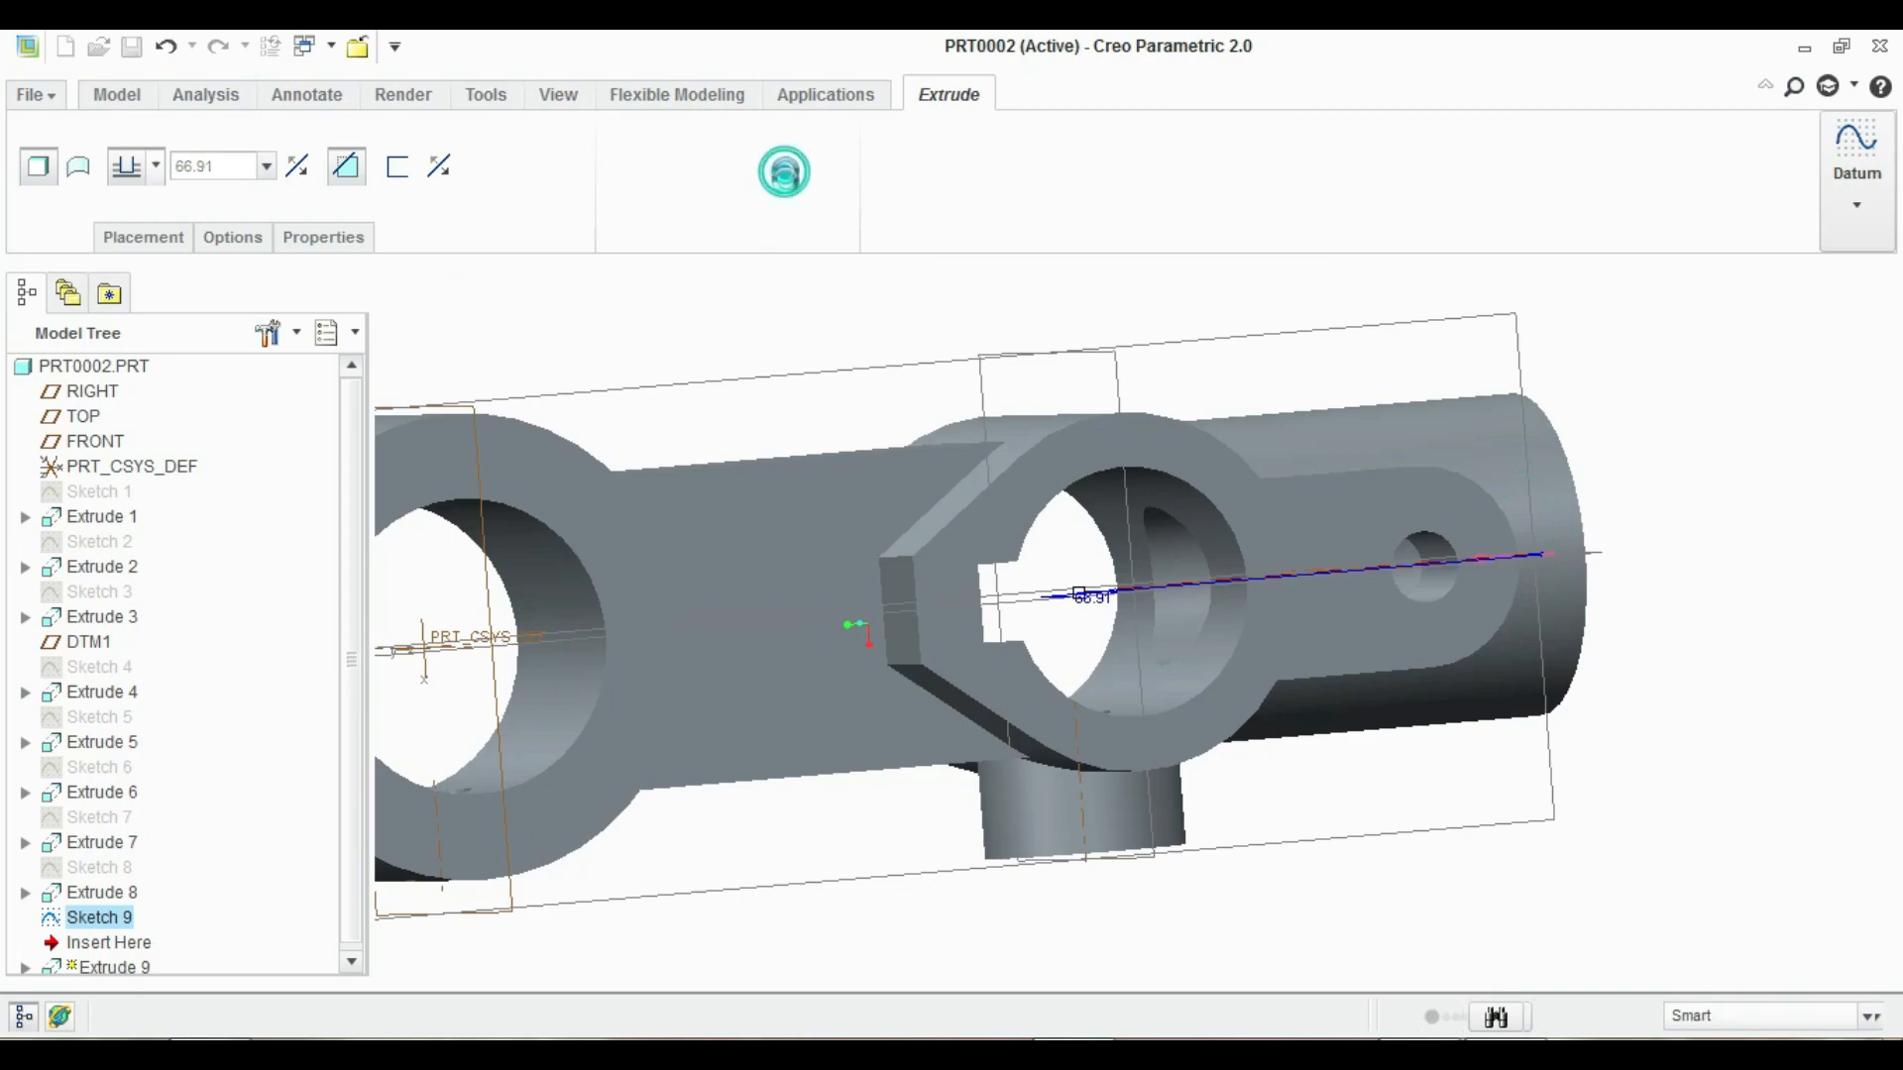
left_click(1032, 530)
scroll(1037, 531, "up", 4)
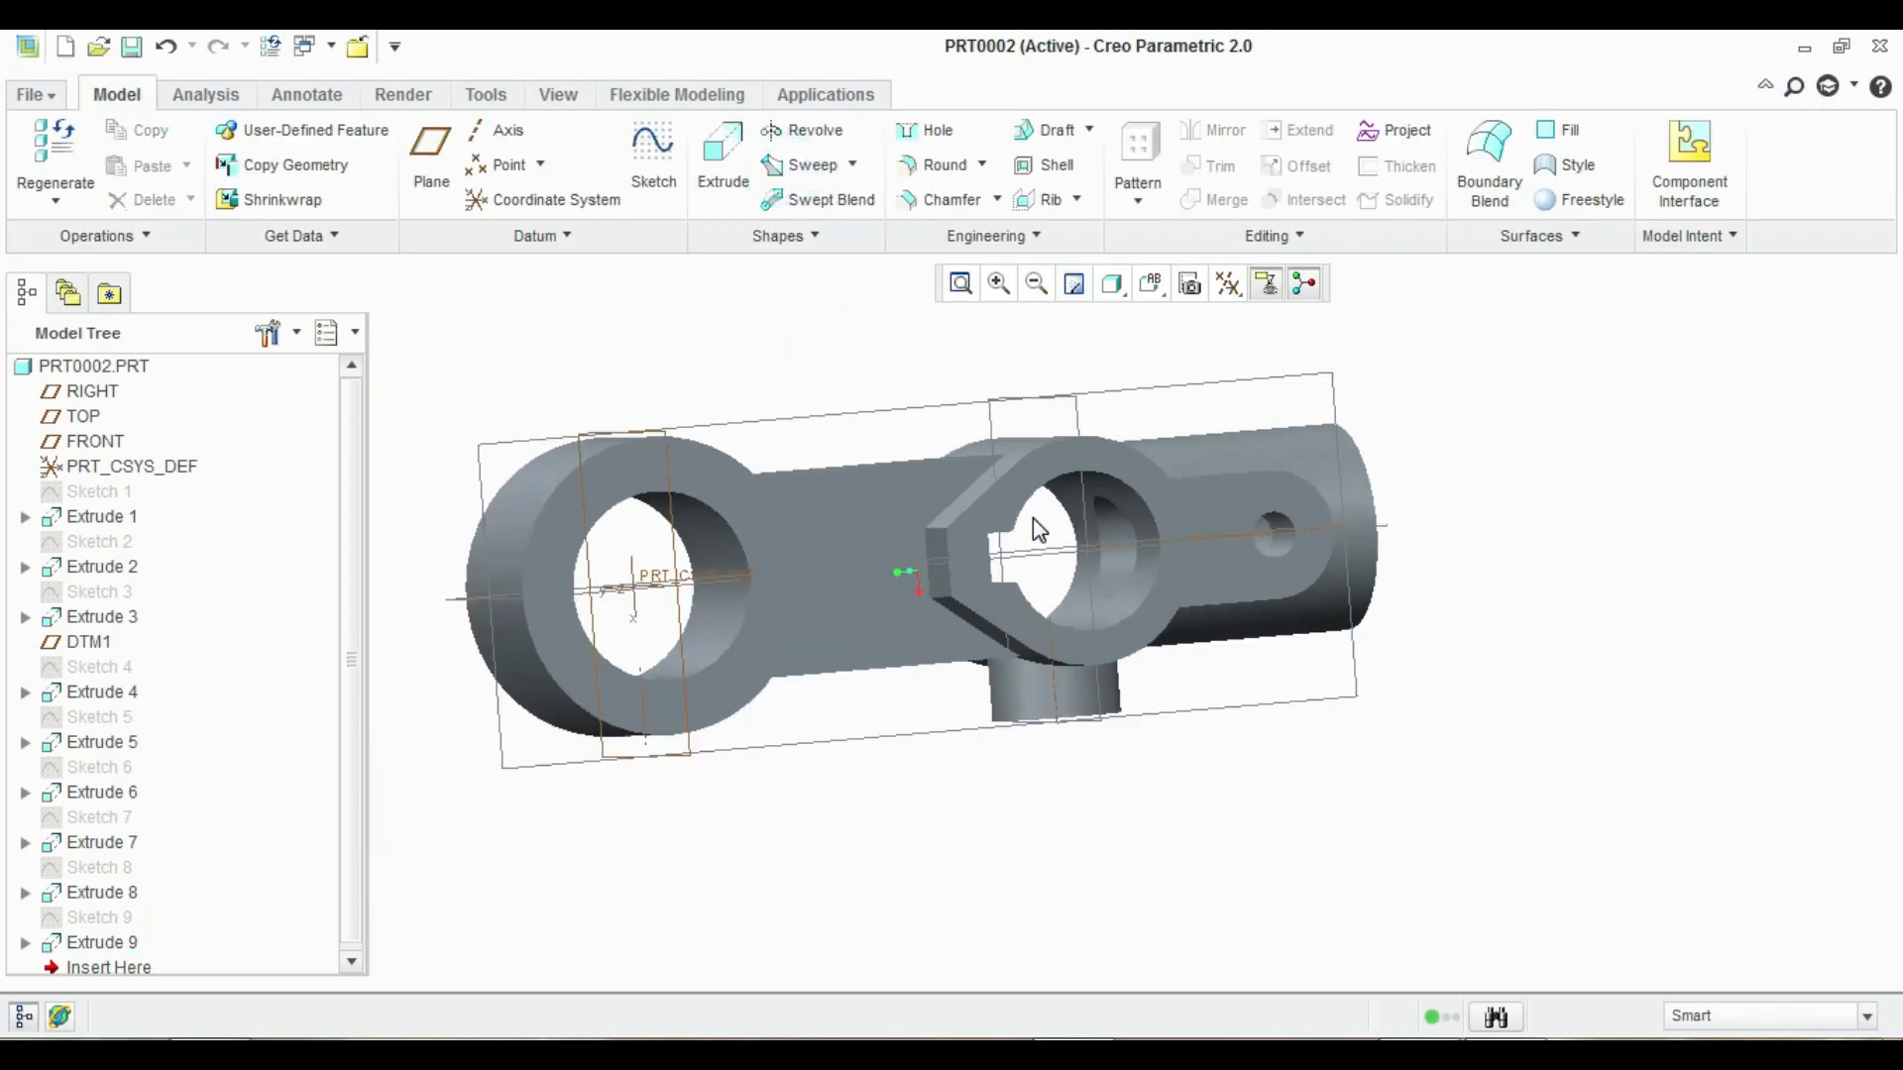
middle_click_drag(1037, 532, 1054, 437)
scroll(1169, 387, "down", 4)
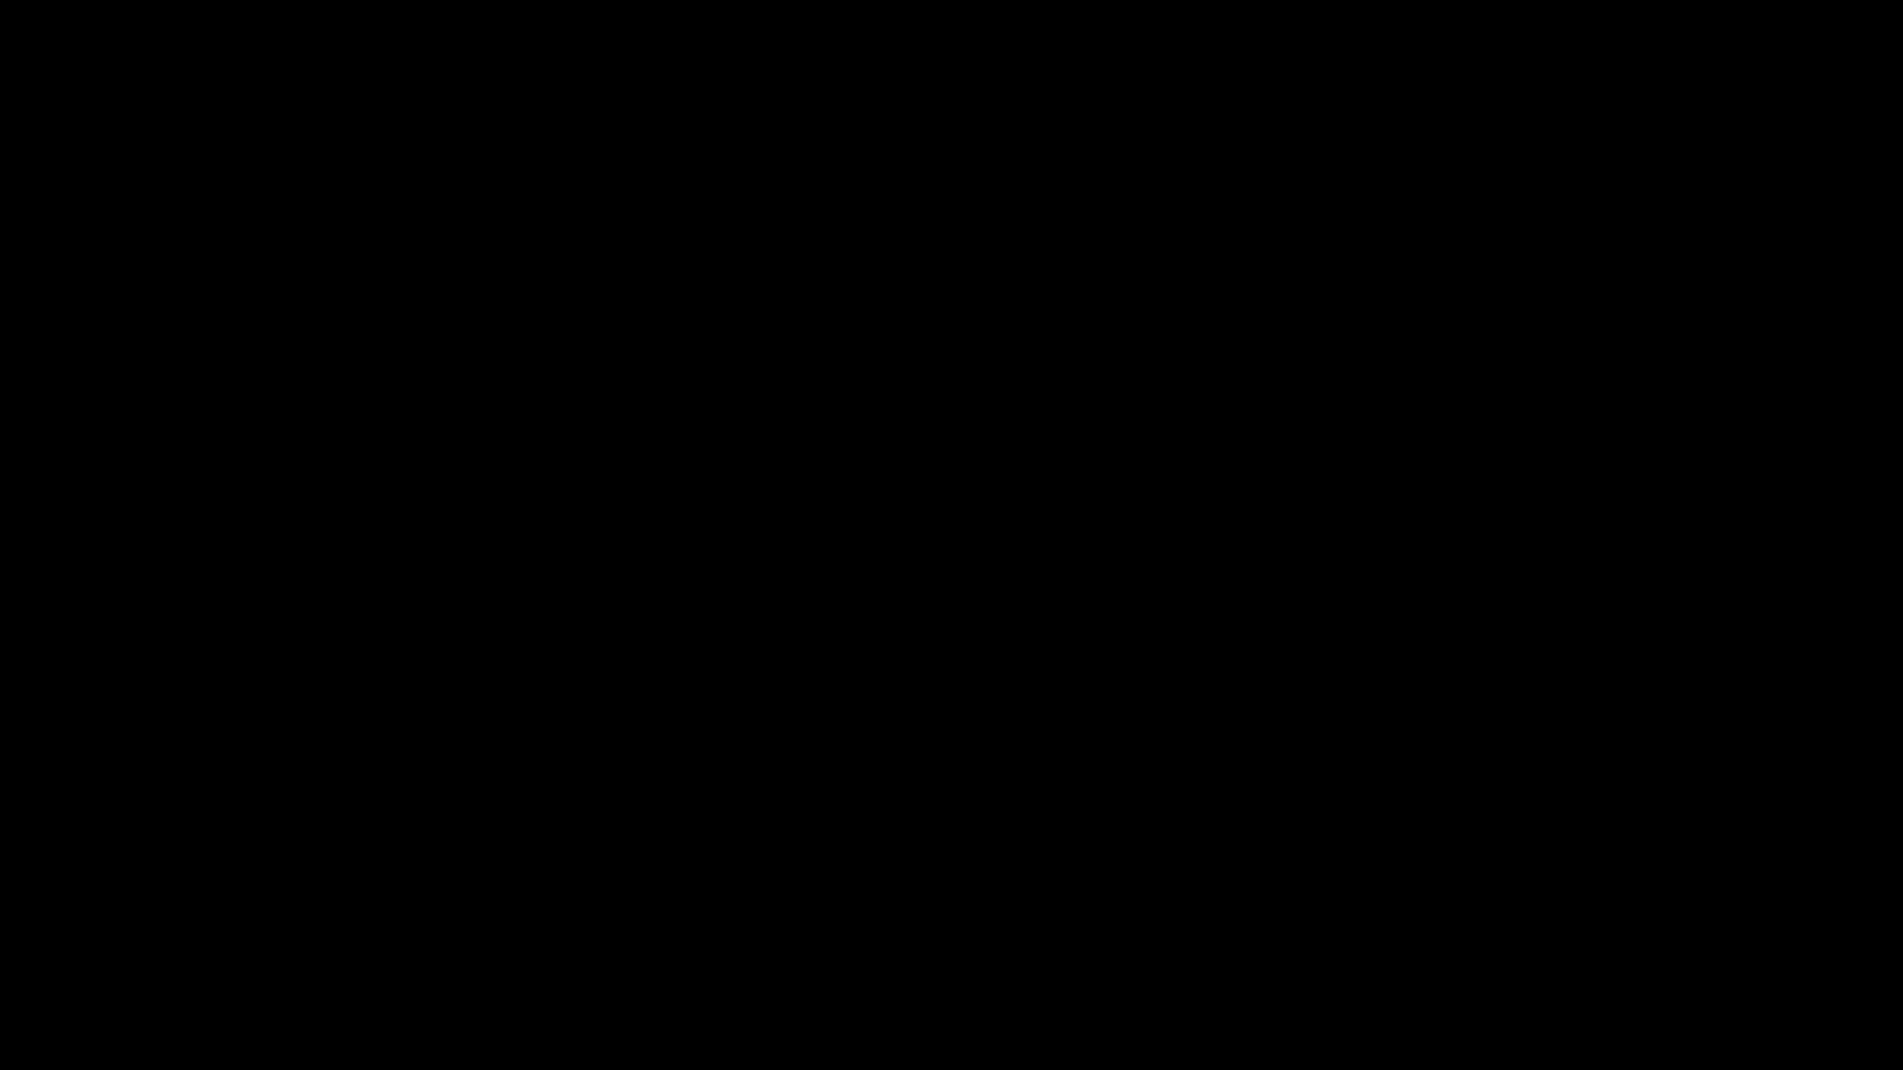